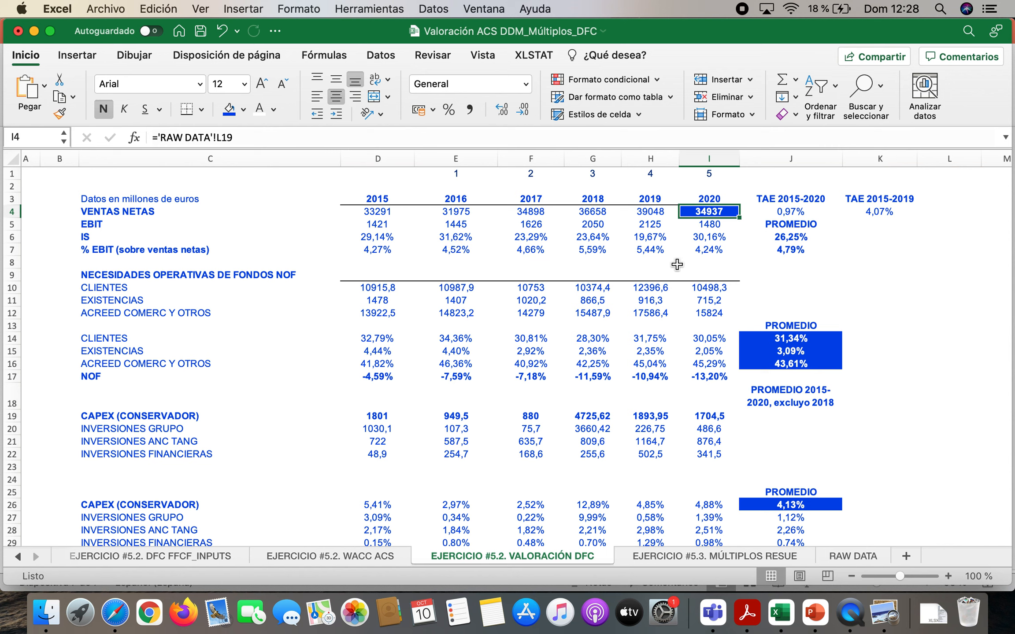
Check the 2015 and 2020 net sales cells, and enter the compound growth formula text VF=V0*(1+I)^T in cell K9
click(372, 210)
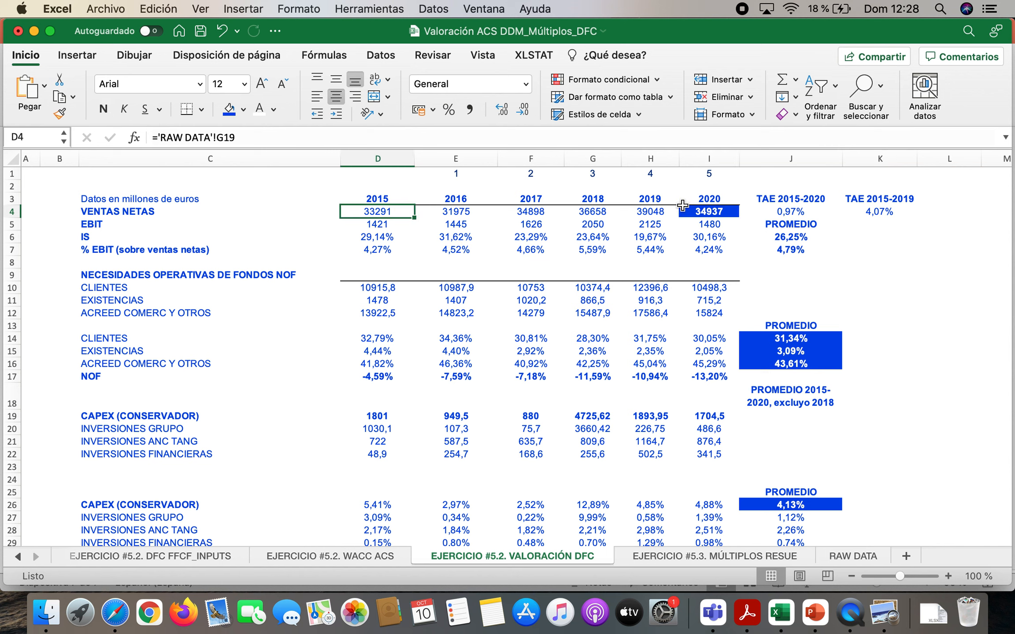
click(716, 212)
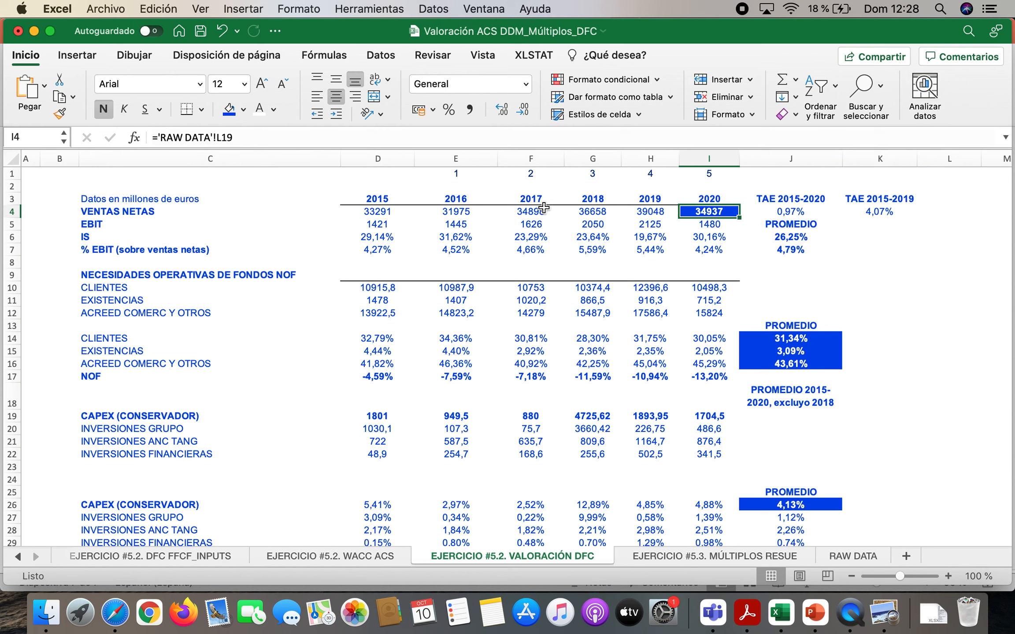
click(893, 273)
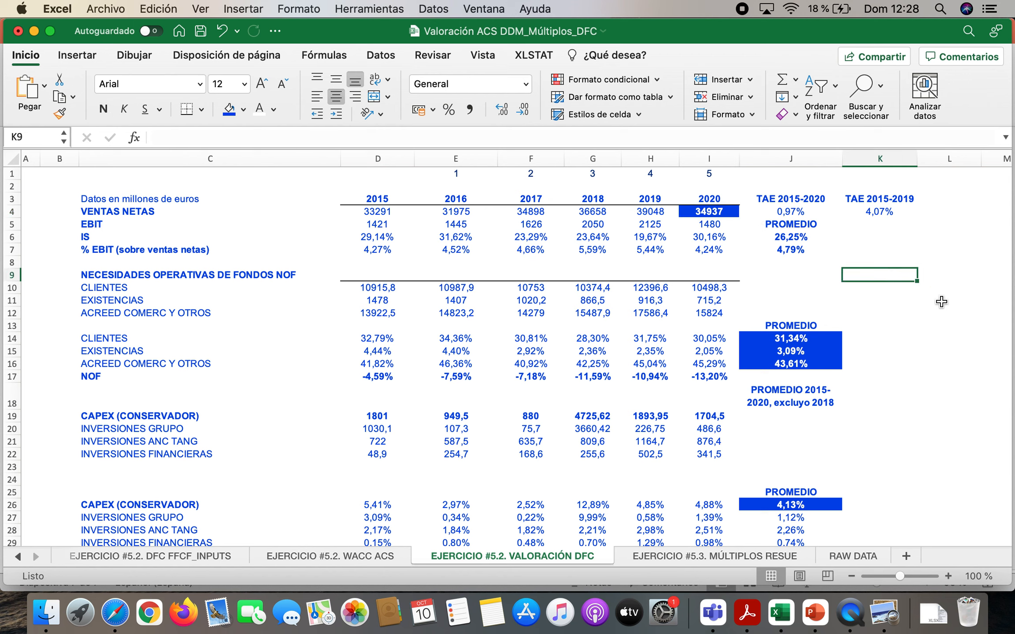
text(VF)
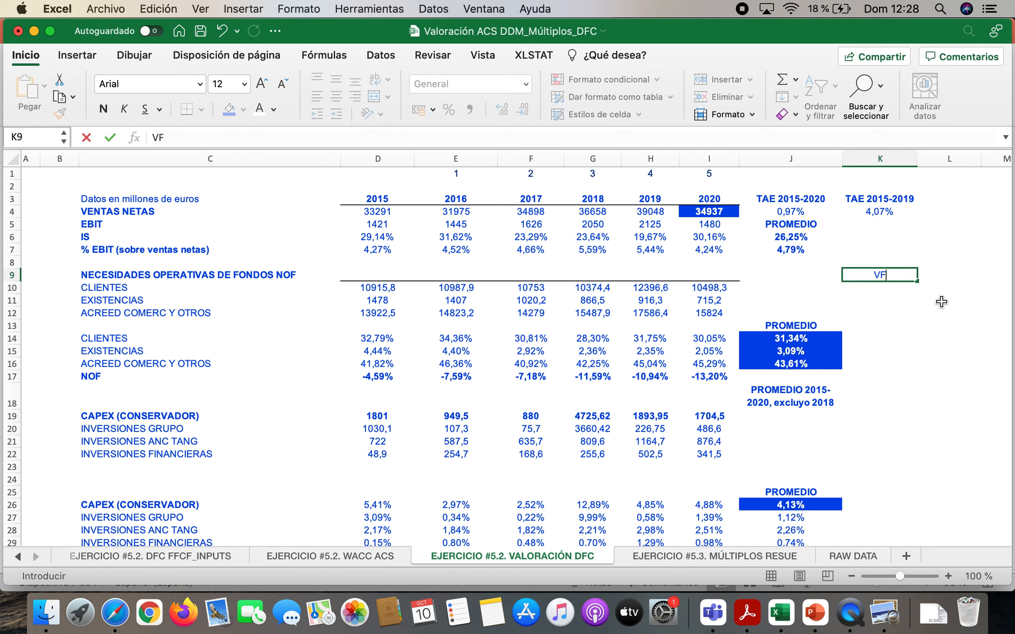
text(=V0*(1+I)^T)
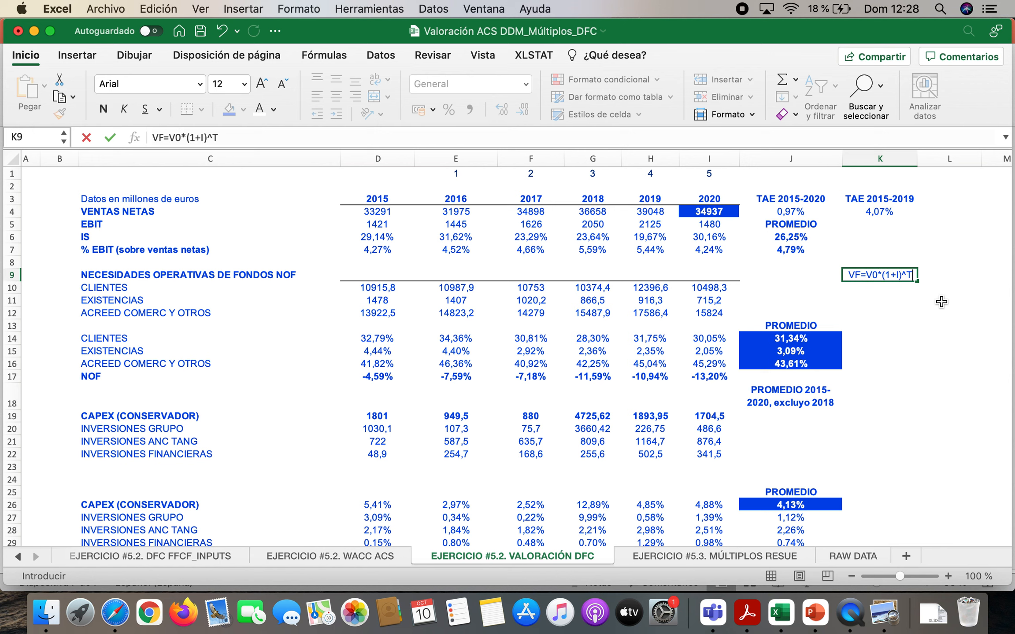
key(Return)
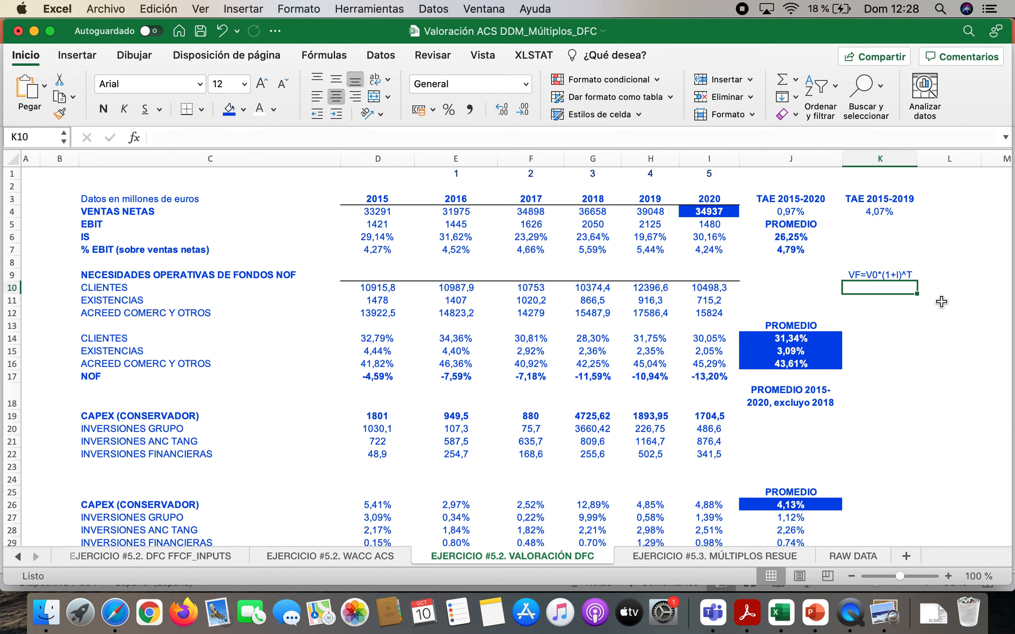
Write the growth equation with the sales figures, 34937=33291*(1+TAE)^5, as text in cell K10
text(34)
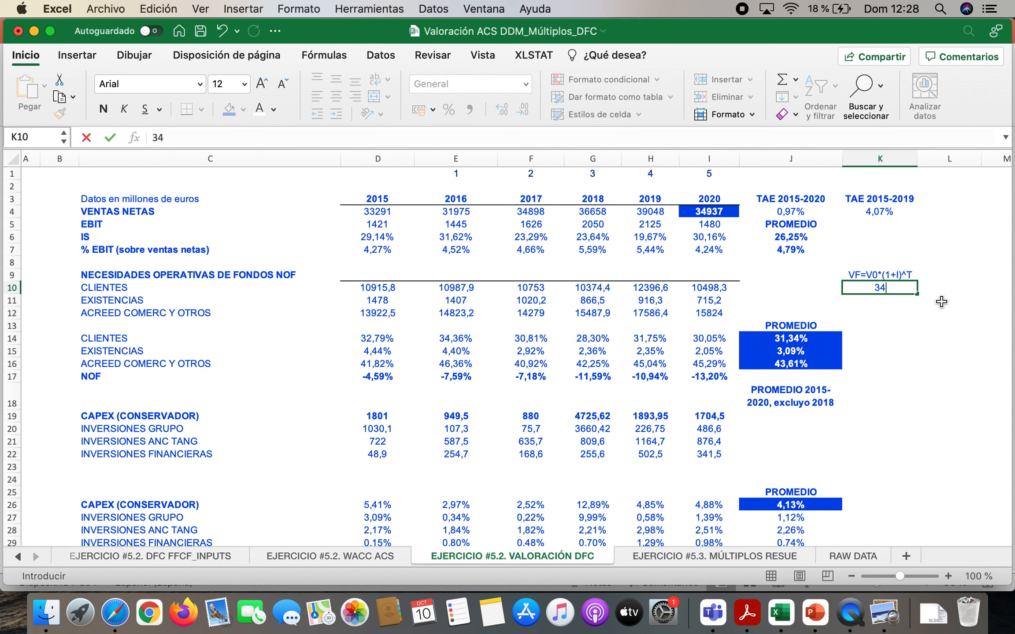
text(937=33291)
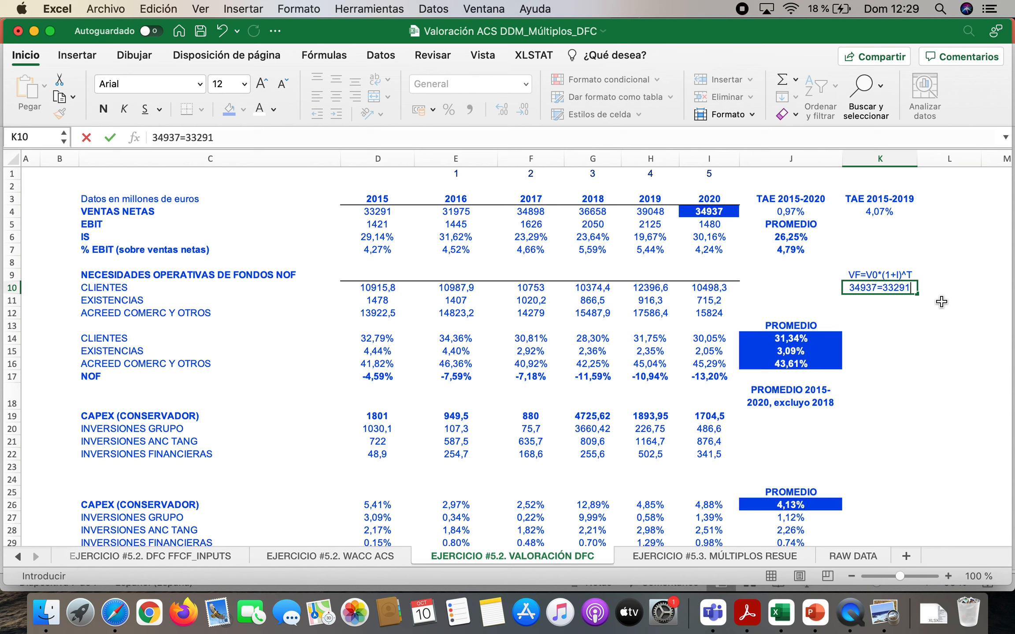
text(*(1+)
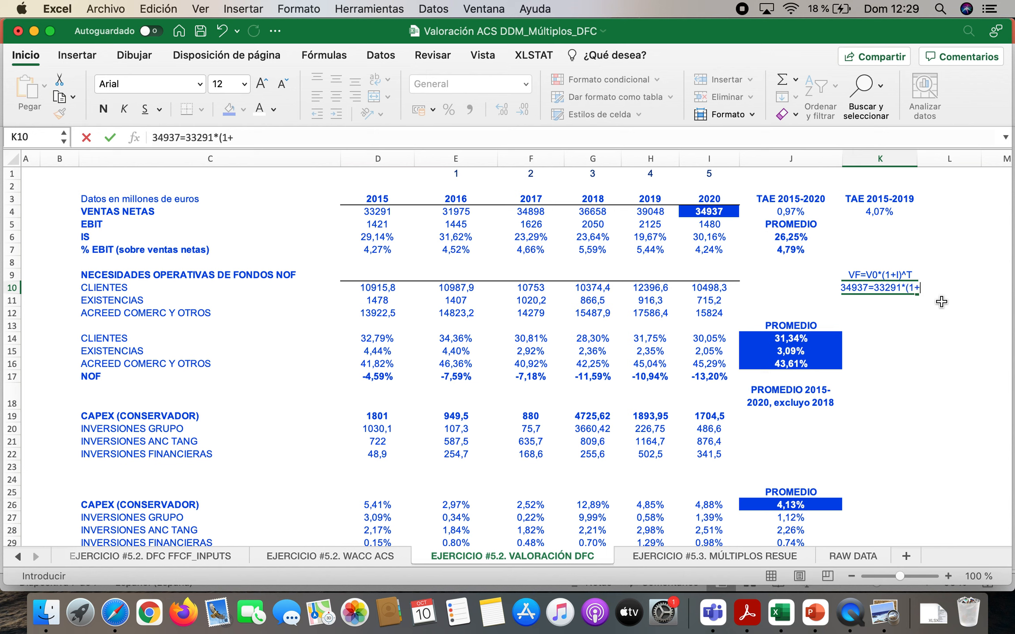
text(TAE)
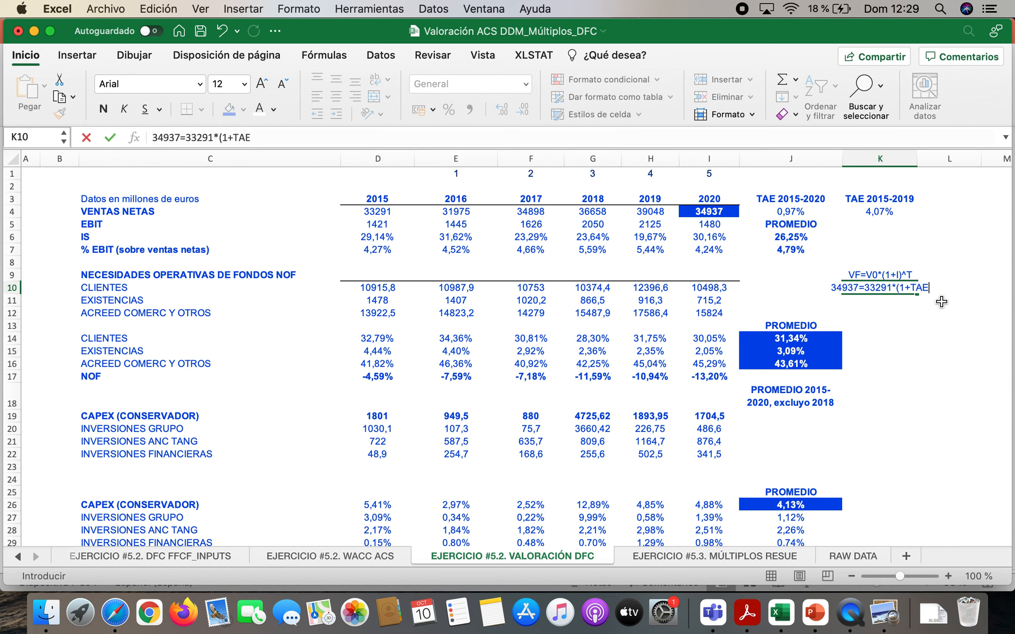
text()^)
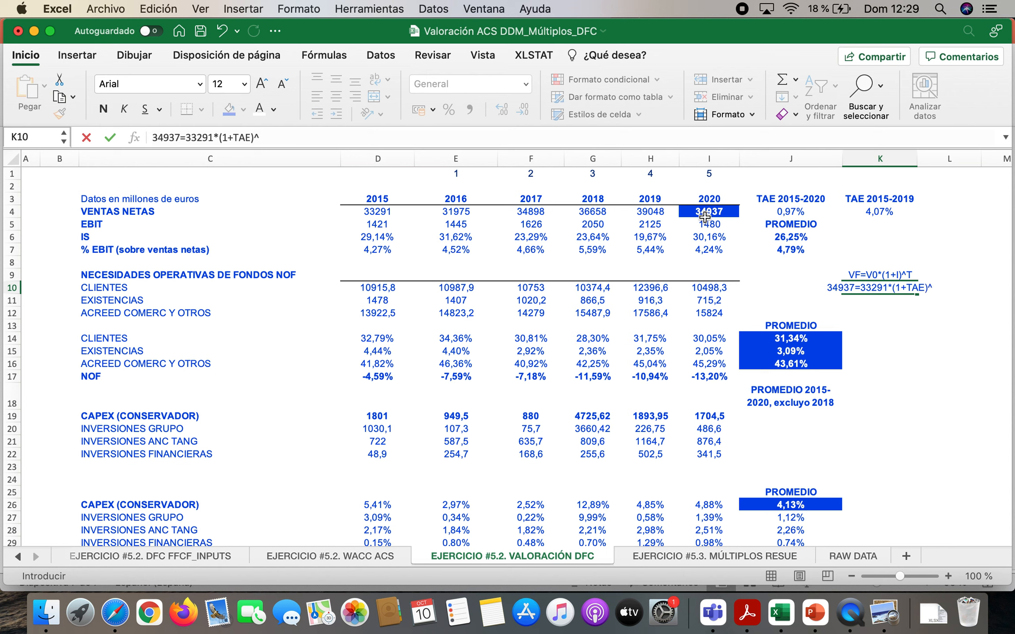
text(5)
key(Return)
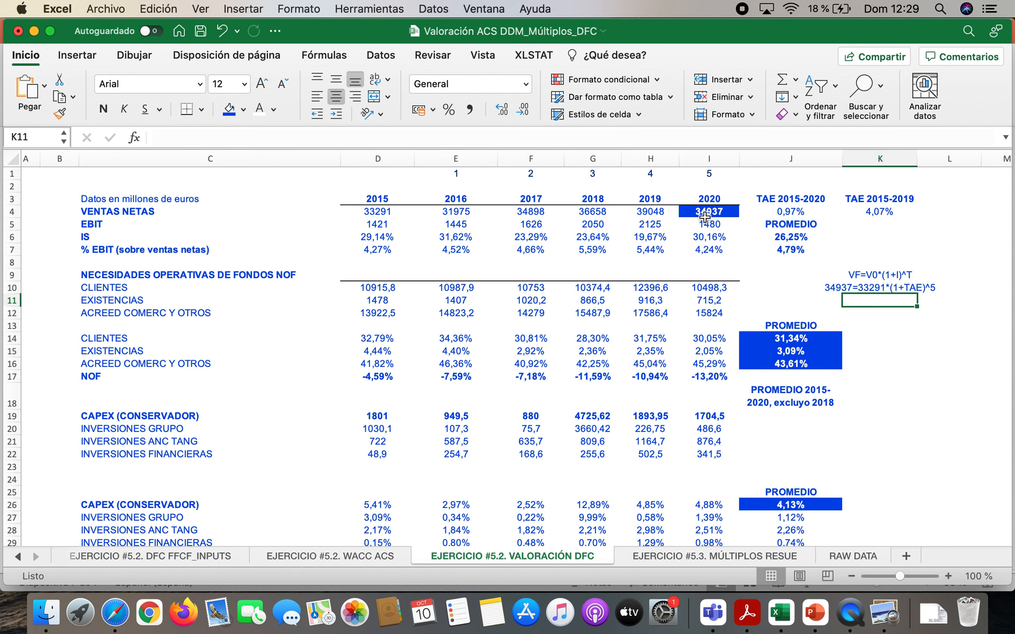
Calculate the 2015-2020 annual growth rate of net sales in K11 with =((I4/D4)^(1/5))-1
text(=(()
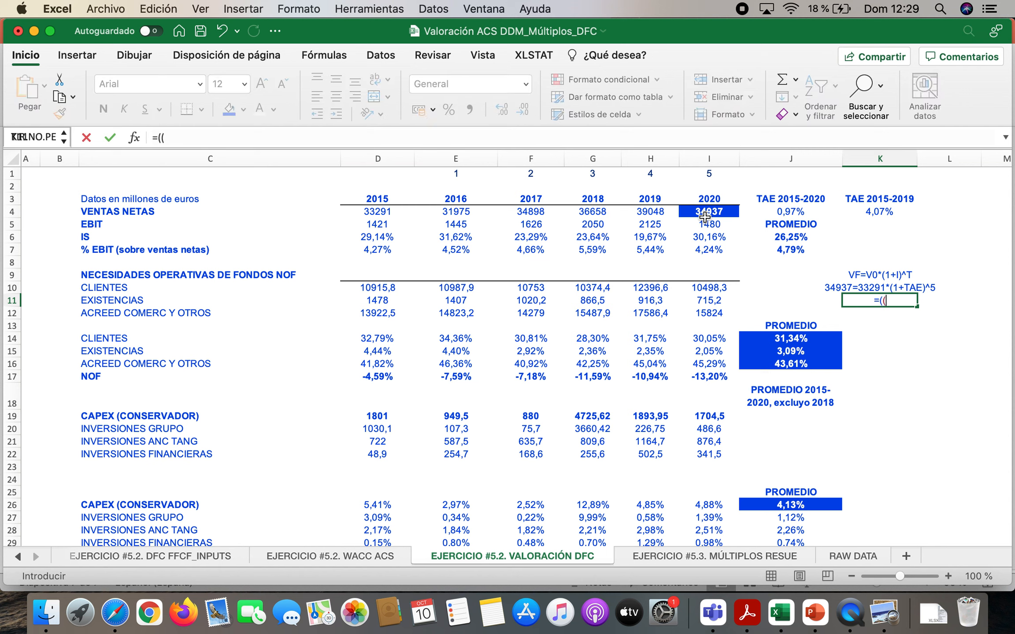
click(727, 210)
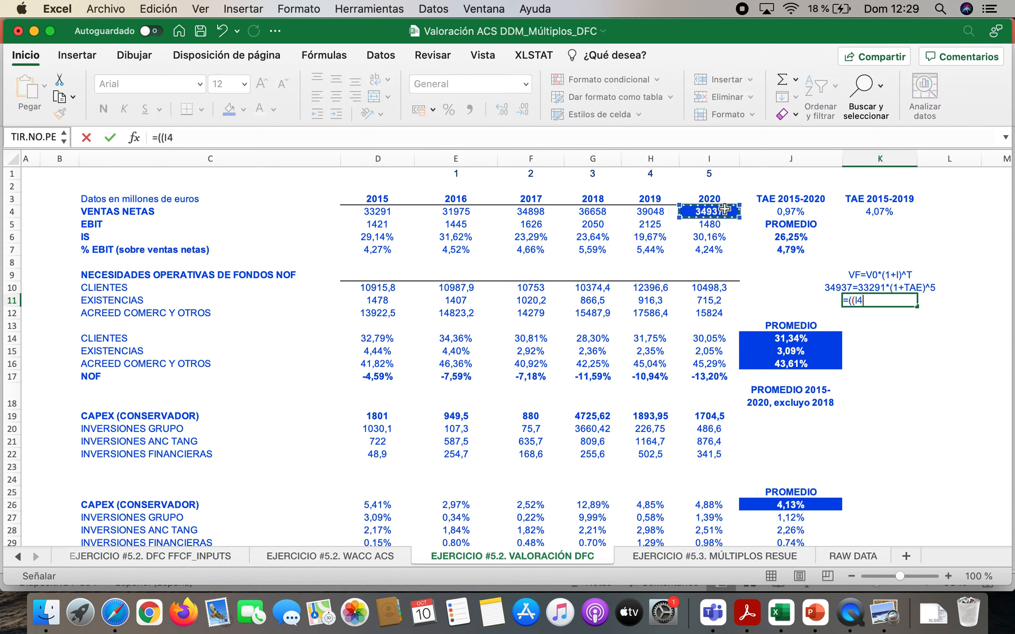
text(/)
click(380, 211)
text())
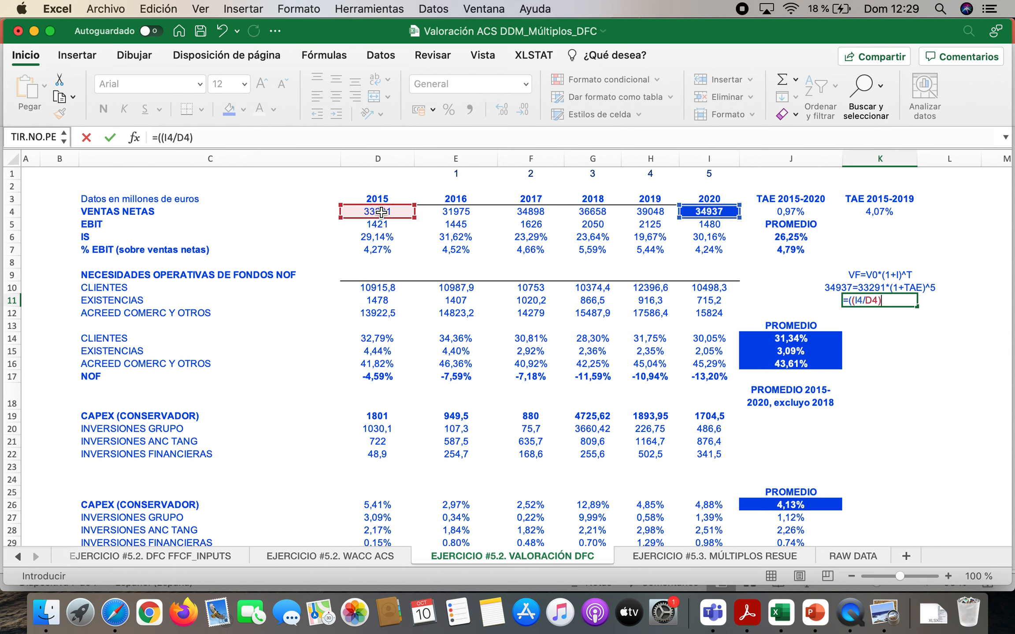
text(^(1/5))-1)
key(Return)
Format the growth rate in K11 as a percentage with two decimals
key(Up)
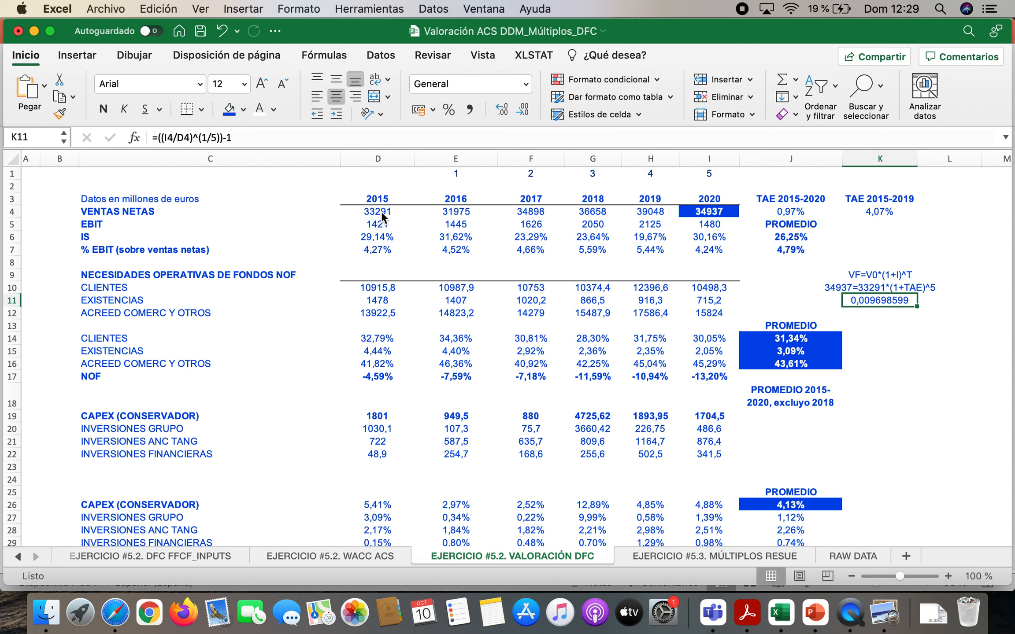
click(447, 110)
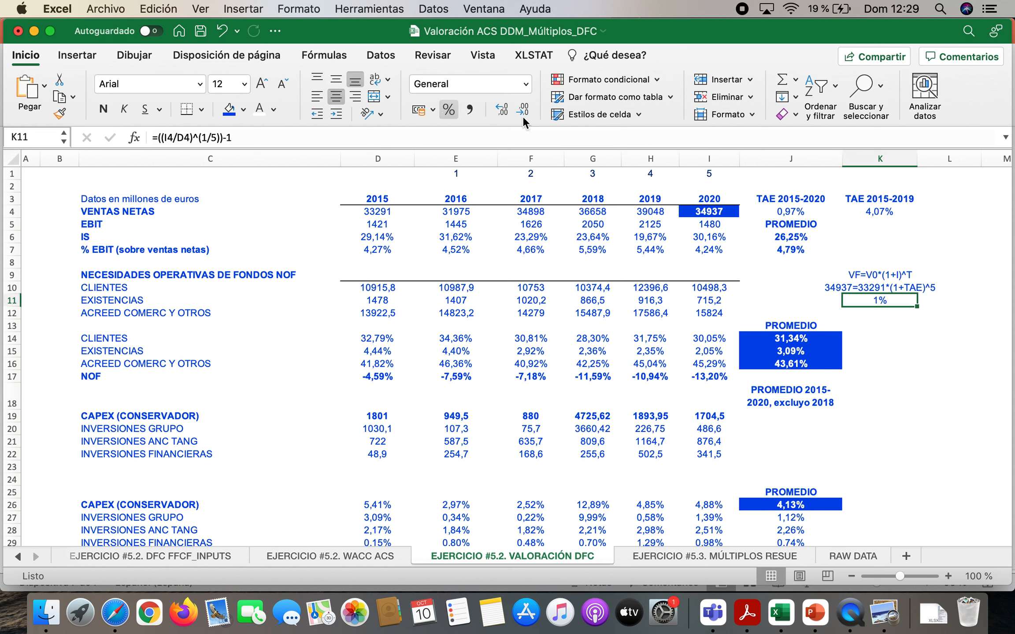
click(502, 109)
click(502, 109)
Examine the TAE 2015-2020 and TAE 2015-2019 formulas for net sales in row 4
click(808, 213)
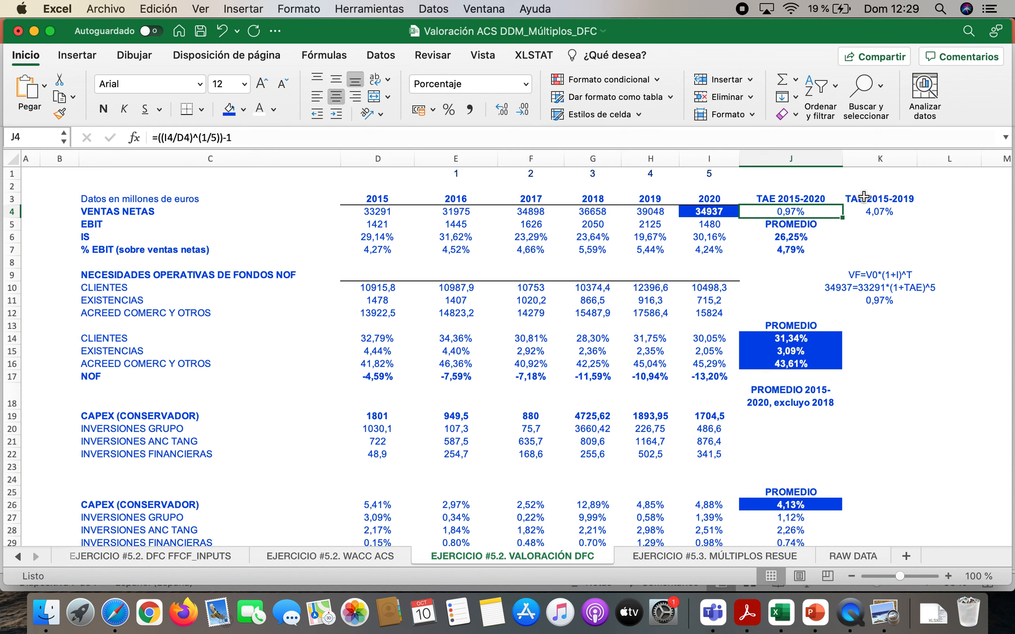
click(712, 212)
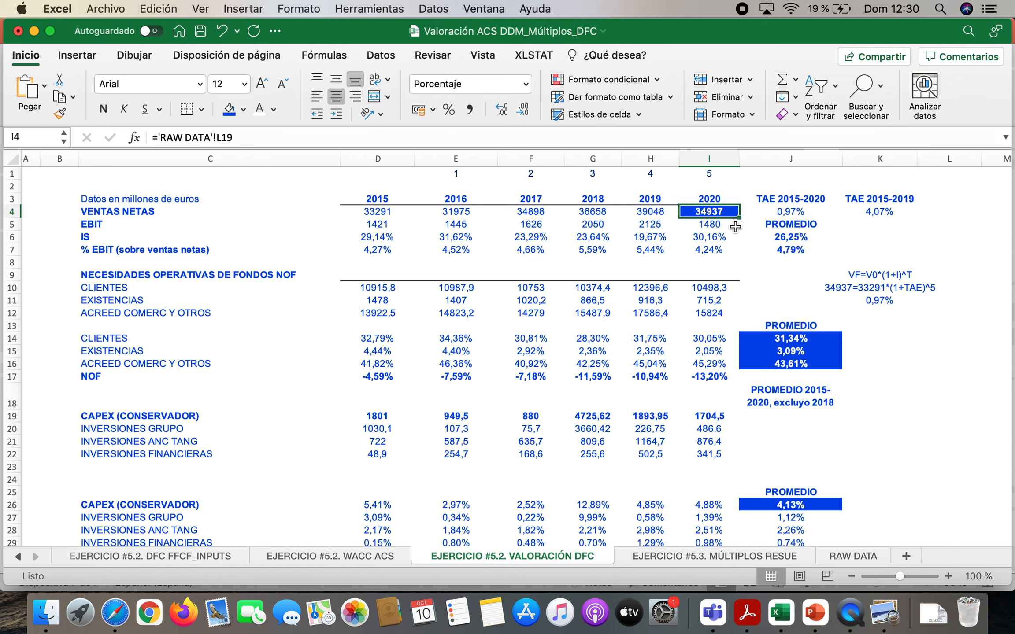
click(894, 214)
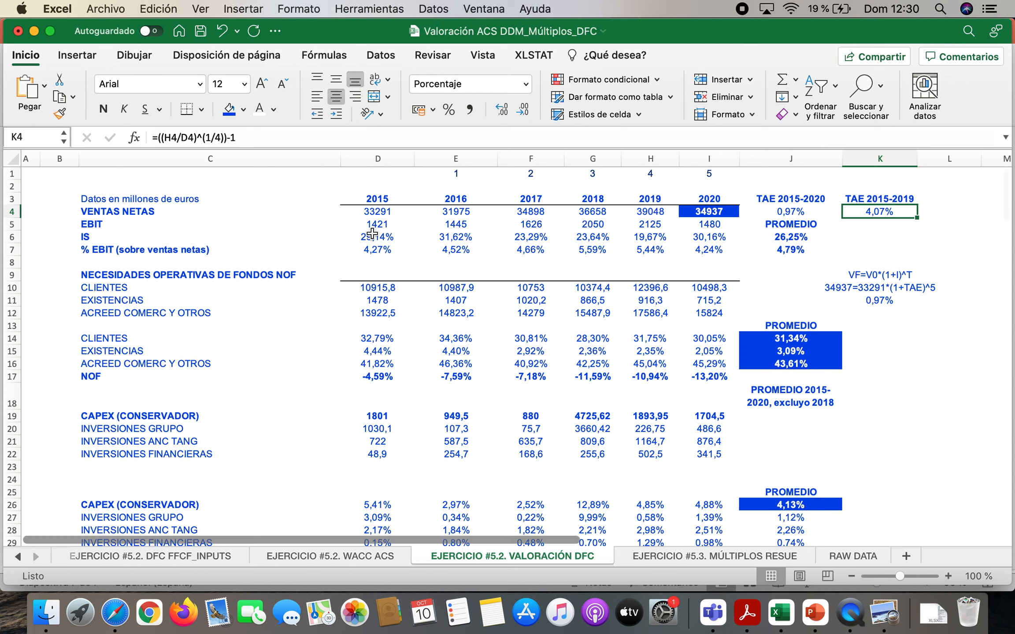
Examine the EBIT and net sales rows, the yearly EBIT-over-sales formulas in row 7 and their average formula in J7
drag(371, 224, 687, 229)
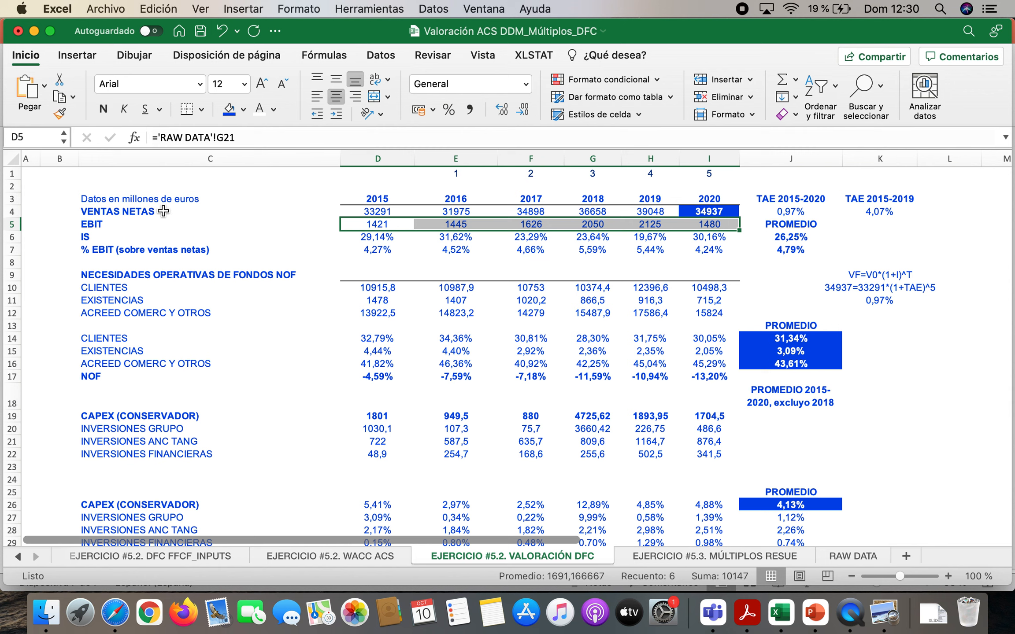
drag(378, 210, 704, 201)
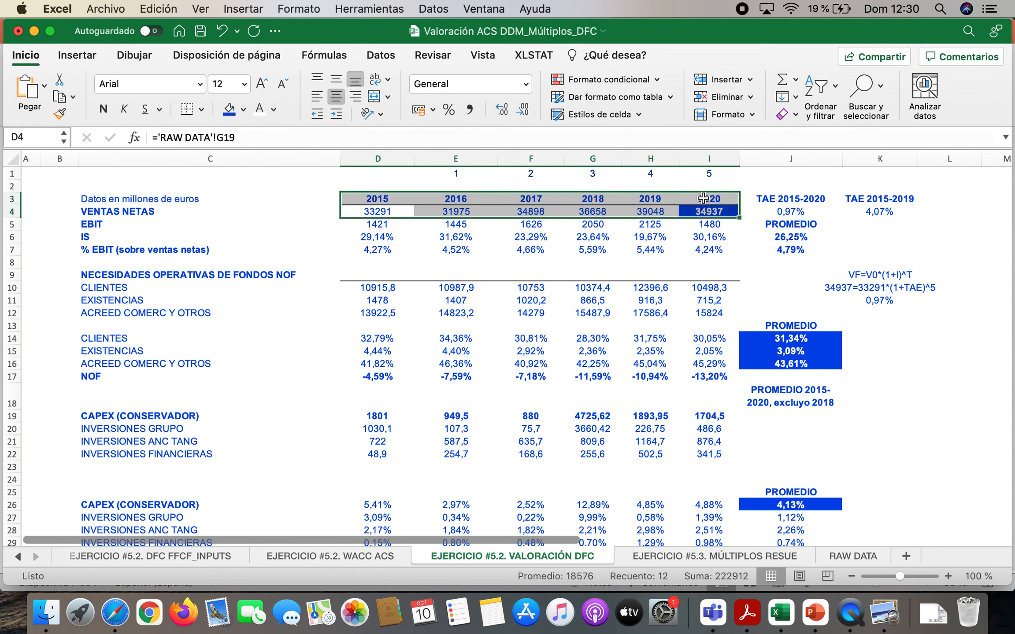
click(381, 249)
click(458, 249)
click(531, 246)
click(592, 255)
click(651, 254)
click(716, 246)
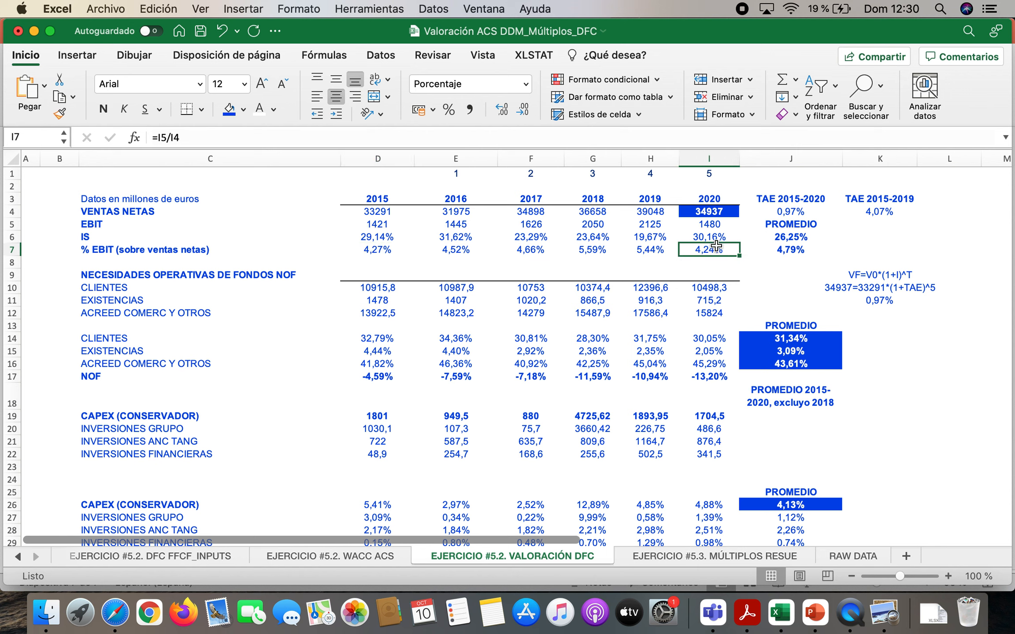
double_click(773, 249)
key(Return)
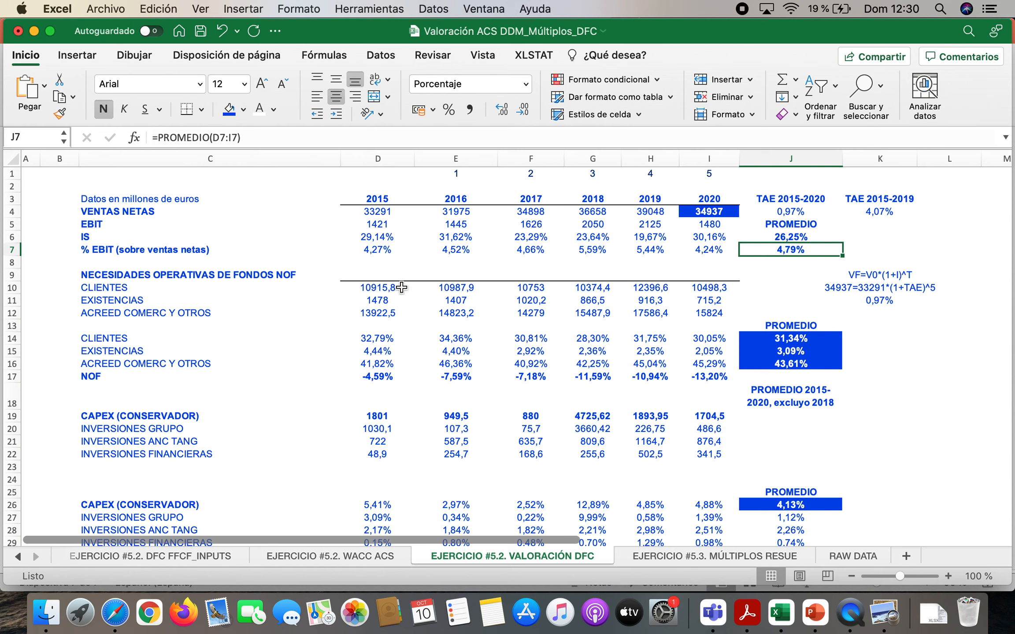
Review the IS tax rates in row 6 and highlight the 2020 rate in I6 with blue fill and bold white text
drag(364, 236, 697, 240)
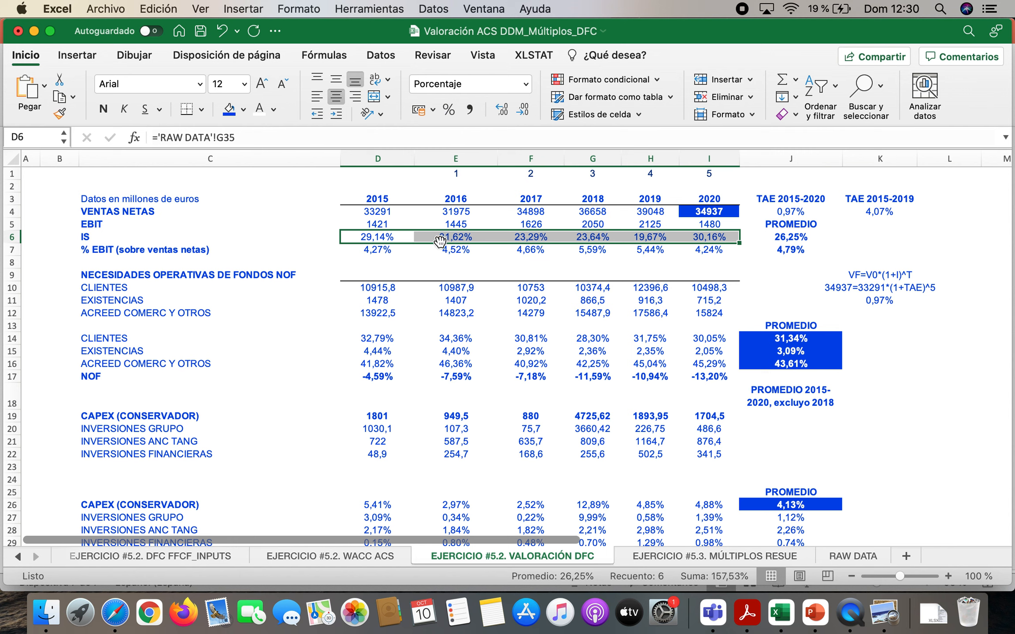
click(394, 239)
click(470, 236)
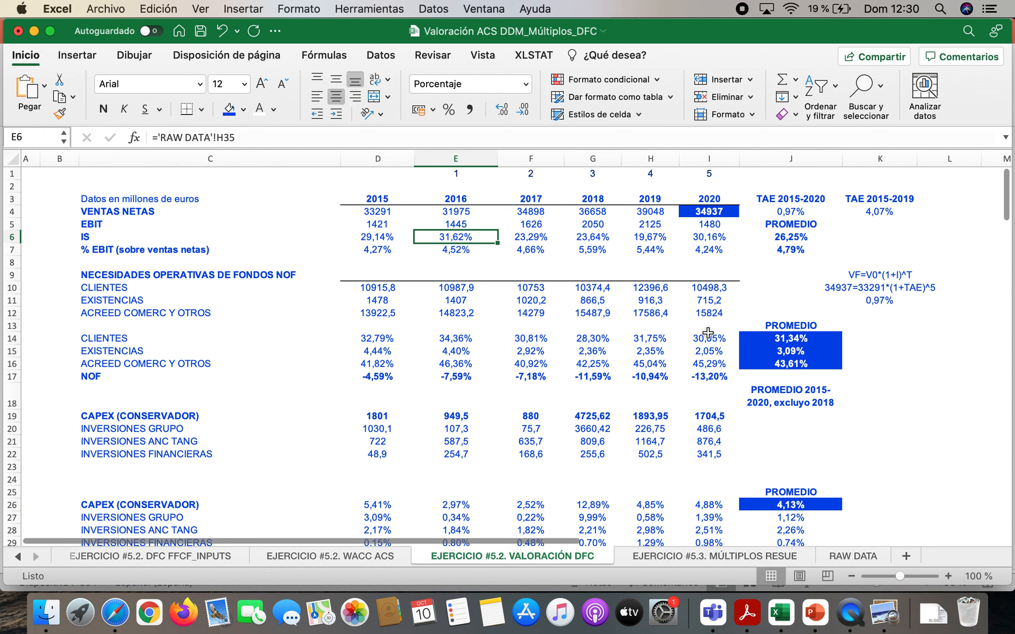
click(721, 200)
click(710, 235)
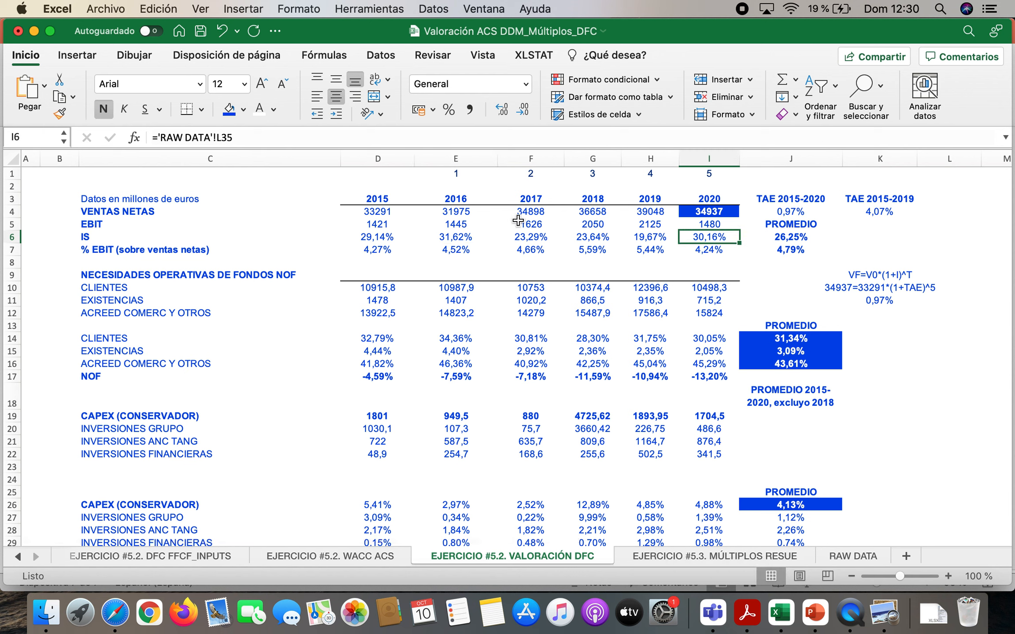
click(229, 110)
click(260, 112)
click(103, 110)
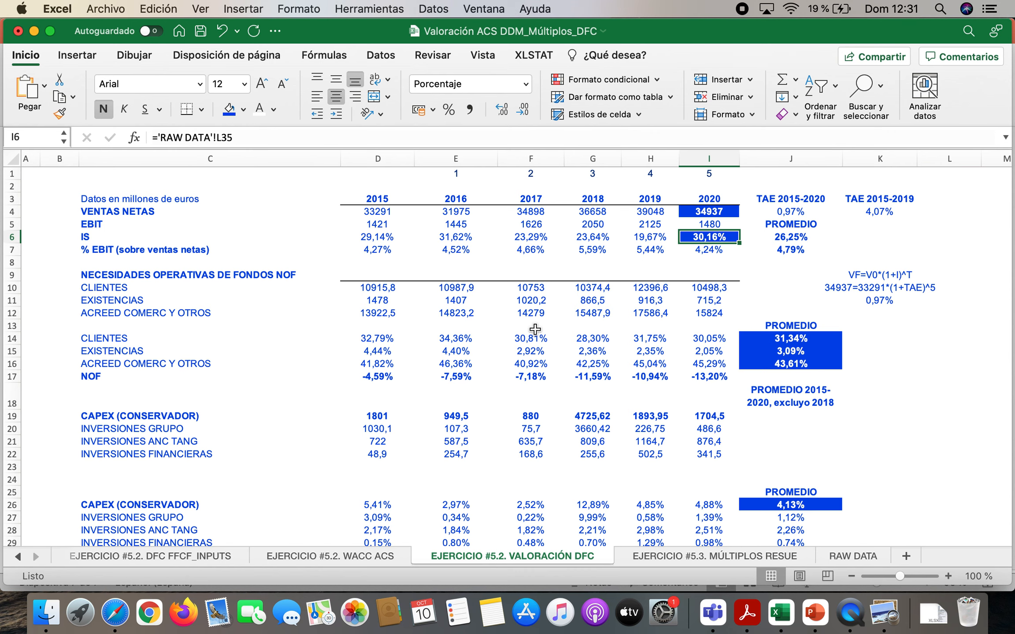
Switch to Acrobat Reader and find the 2020 net turnover (Importe neto de la cifra de negocios) in the report's consolidated income statement
click(746, 622)
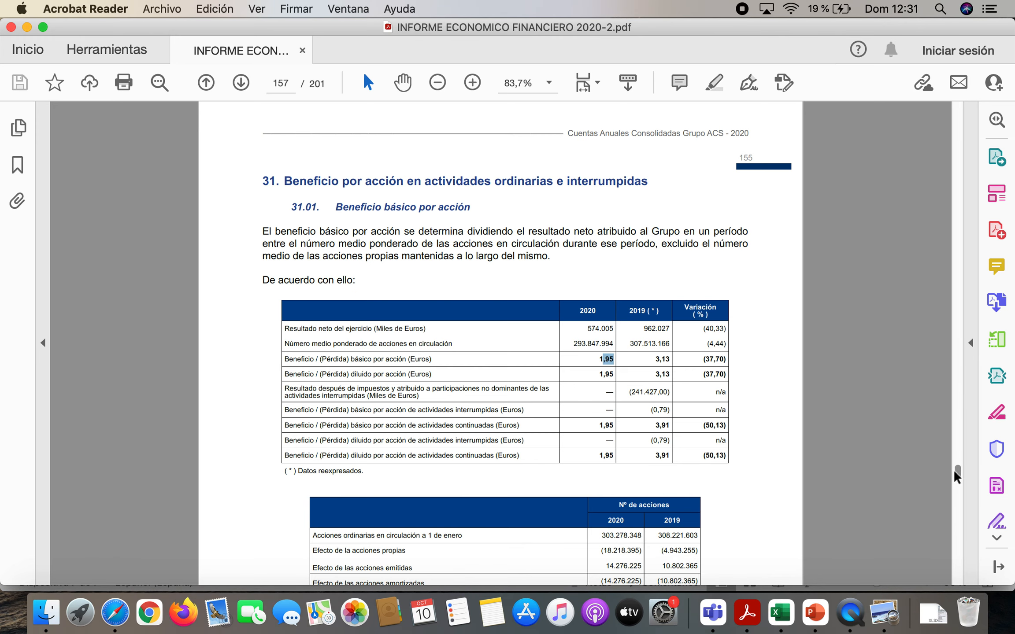
drag(957, 475, 965, 88)
scroll(676, 331, down, 15)
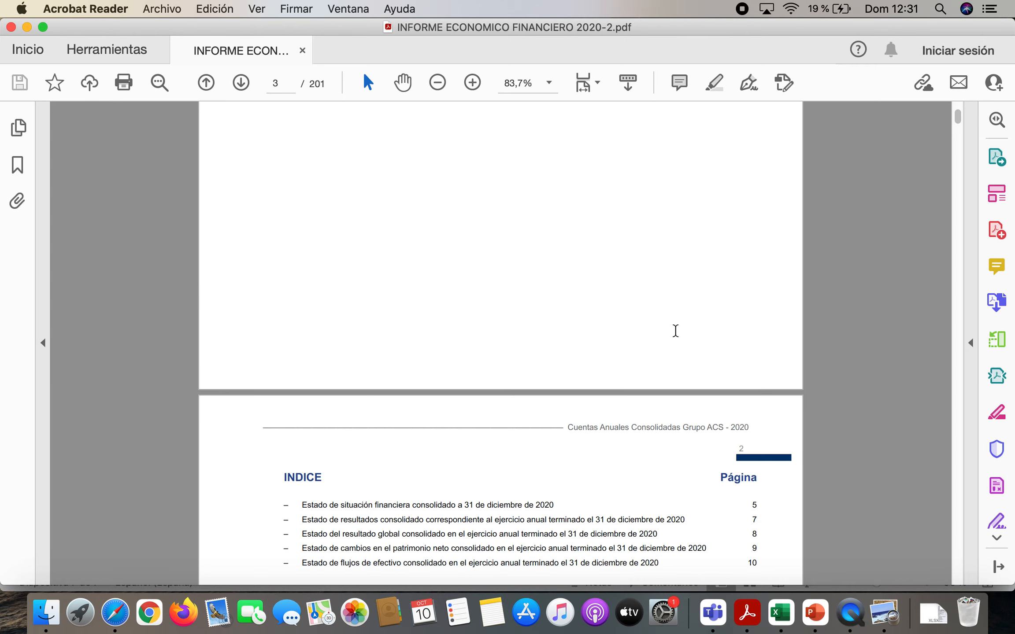
scroll(675, 331, down, 20)
scroll(675, 332, down, 15)
scroll(676, 337, down, 10)
scroll(676, 337, up, 4)
scroll(675, 331, down, 1)
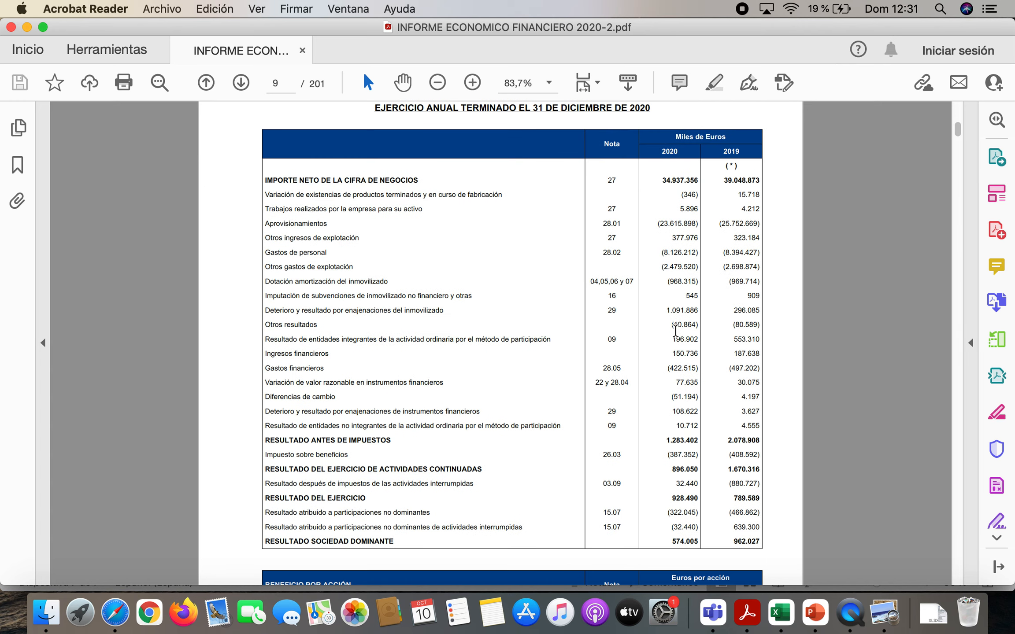
drag(661, 180, 704, 181)
Switch to Excel to check the 2020 net sales and EBIT cells, and return to the income statement in Acrobat Reader
click(781, 612)
click(722, 212)
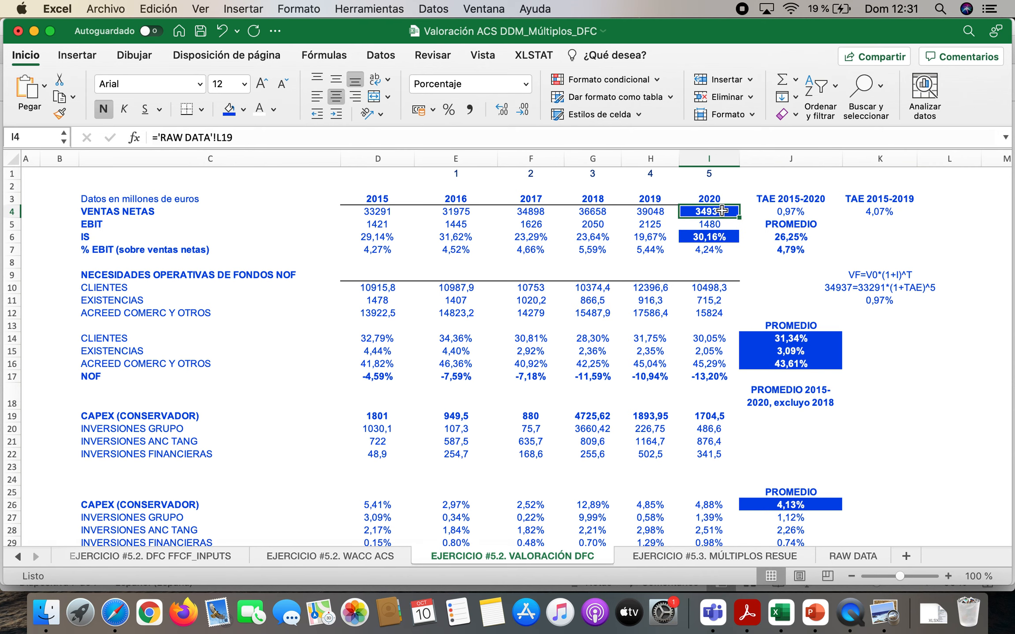
click(730, 224)
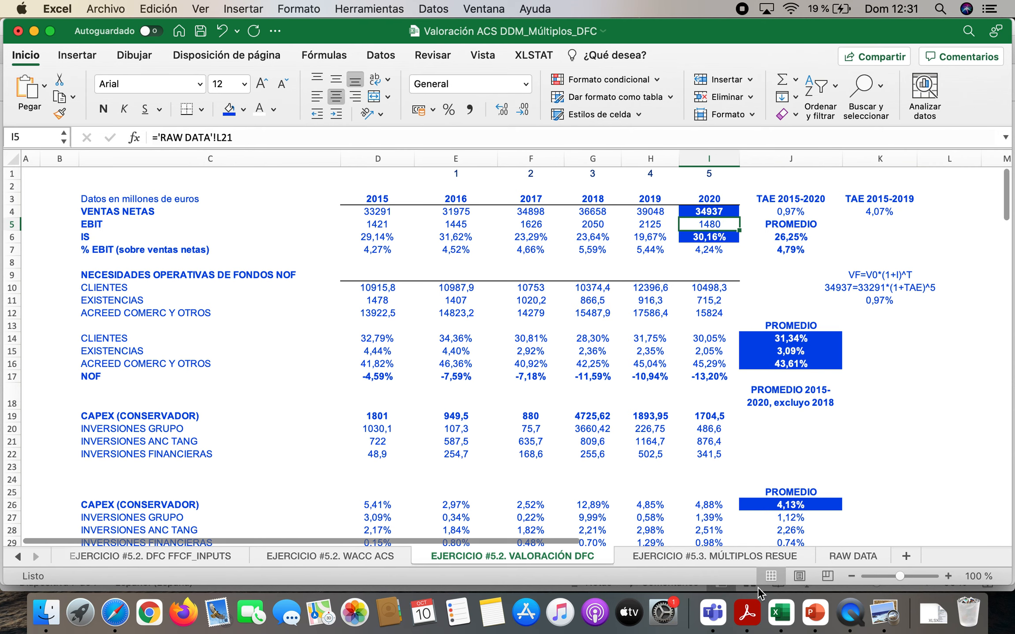
click(747, 610)
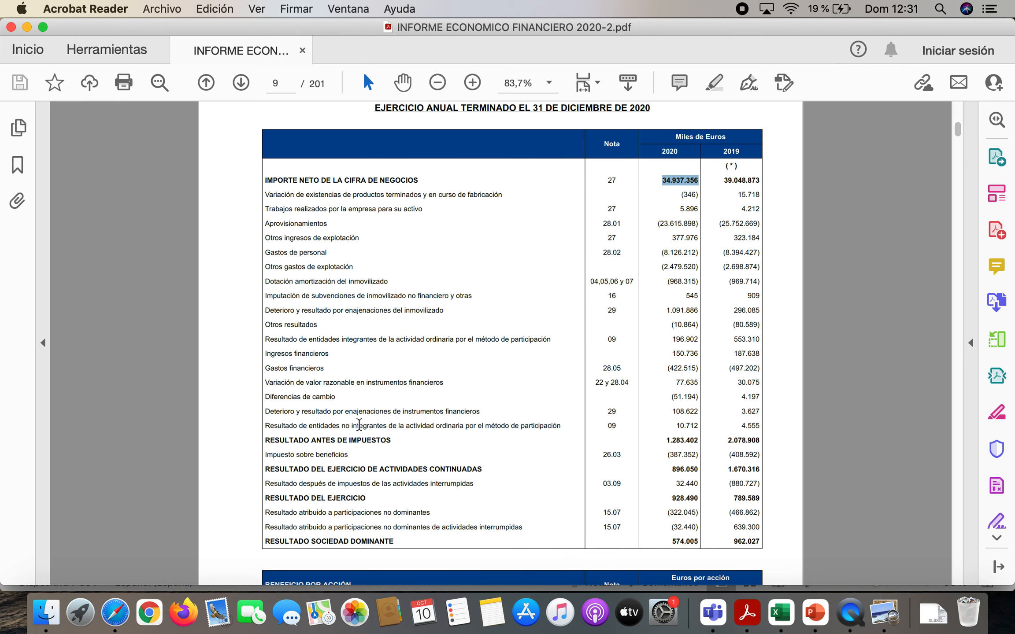
Locate the 2020 profit before tax (Resultado antes de impuestos) and income tax (Impuesto sobre beneficios) in the consolidated income statement
scroll(359, 424, down, 3)
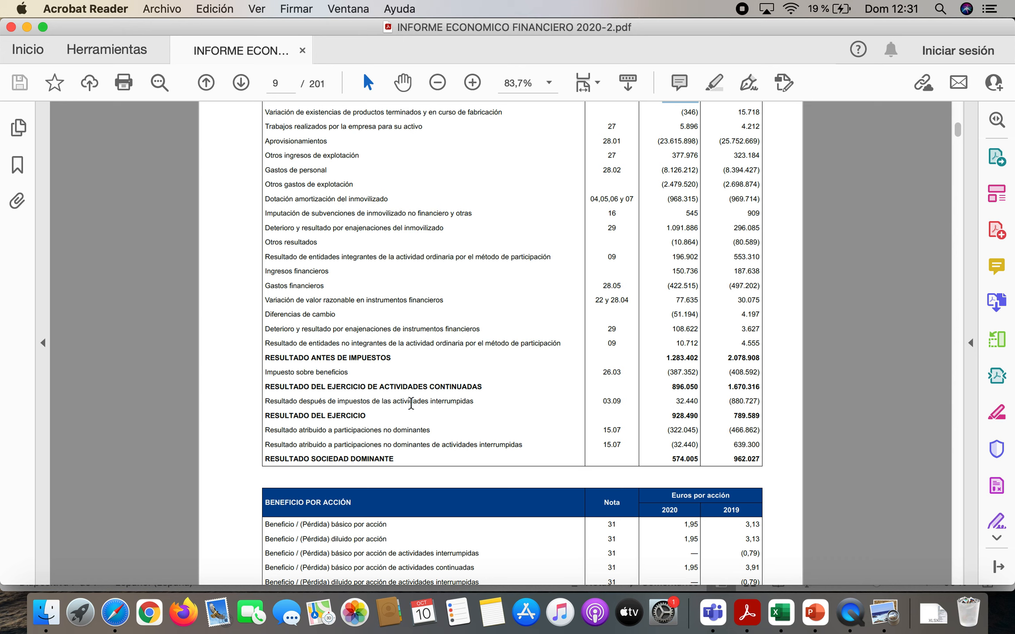
drag(264, 358, 388, 358)
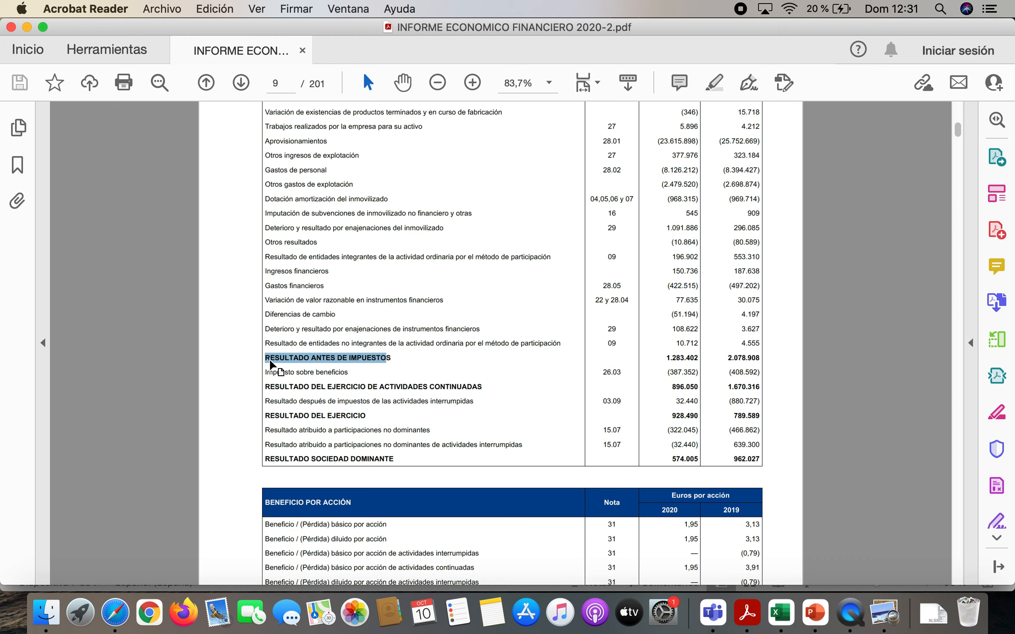
click(281, 357)
drag(266, 358, 399, 359)
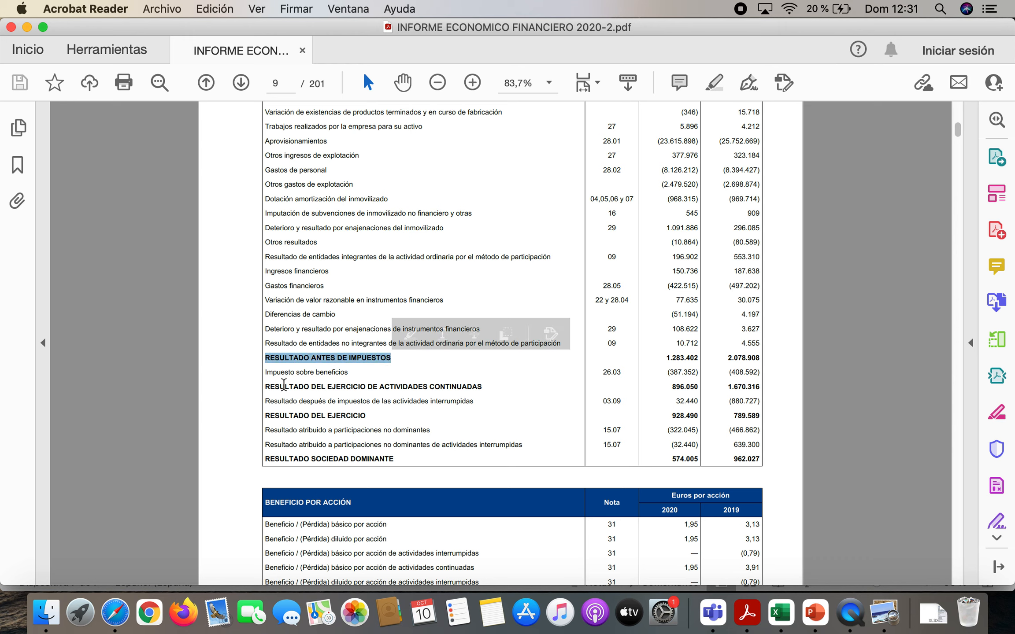
drag(268, 374, 354, 373)
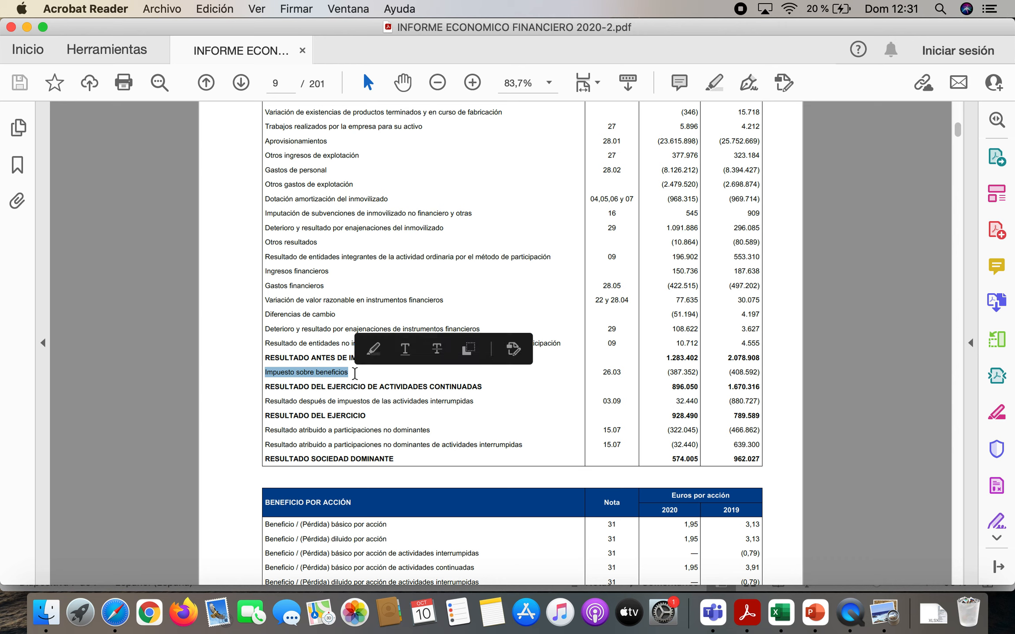
drag(666, 372, 698, 358)
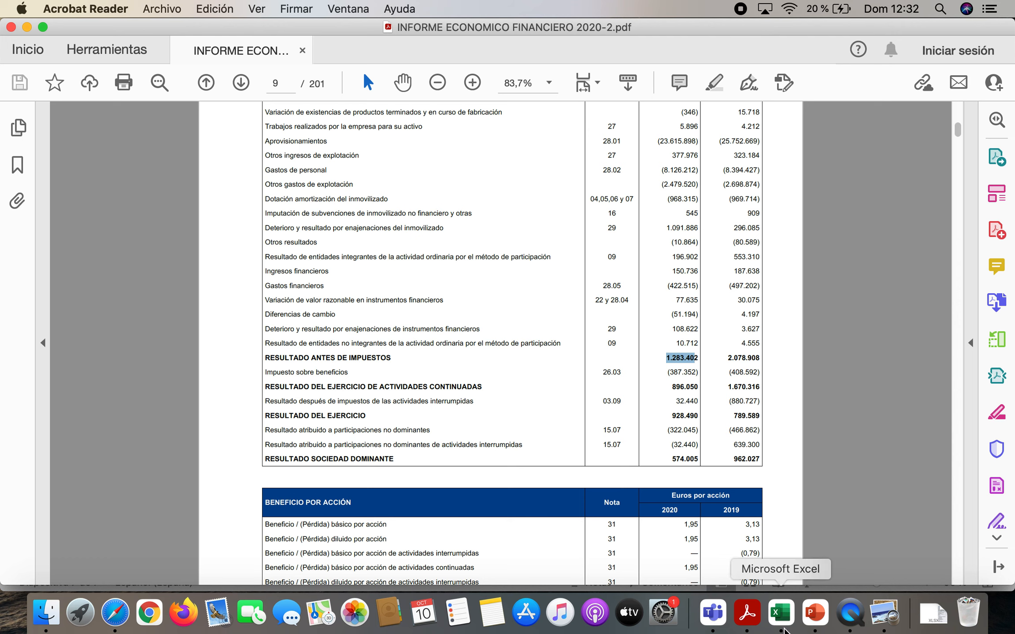
Switch to Excel and check the 2020 IS rate in I6 and the average IS formula in J6
click(781, 613)
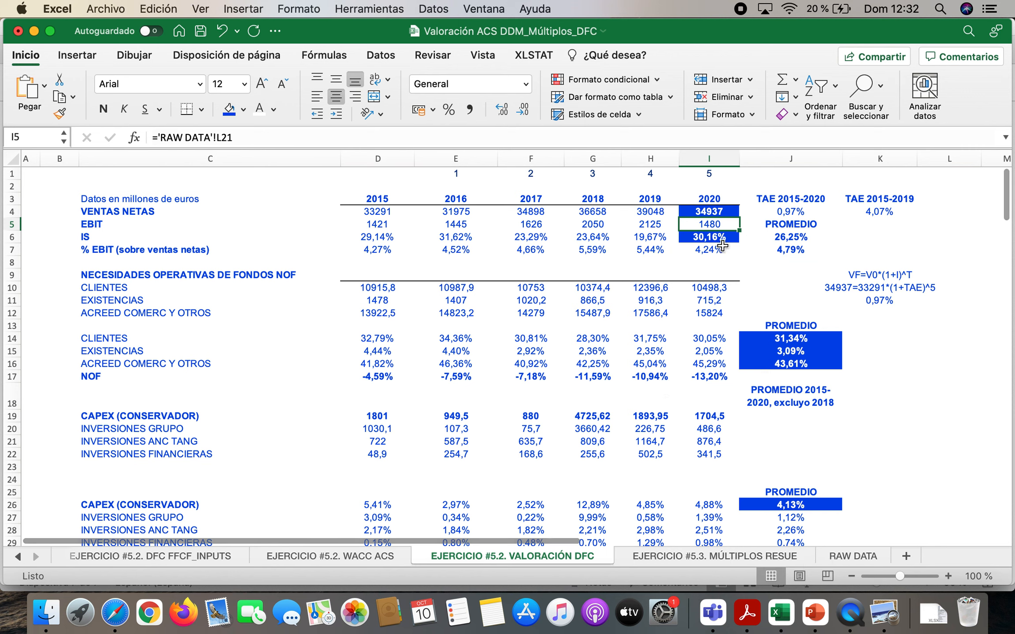
key(Down)
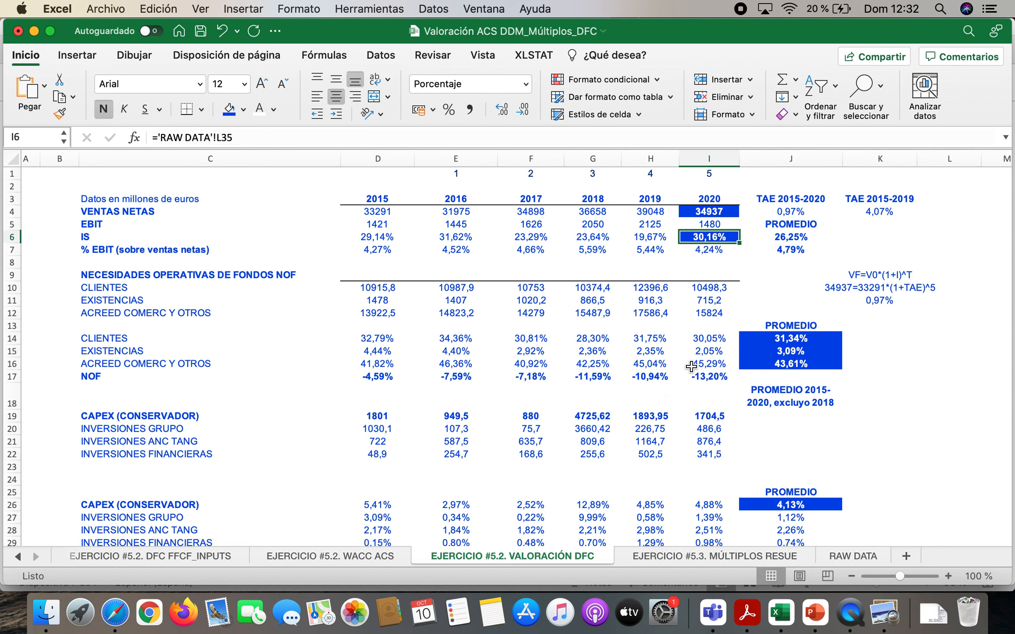
double_click(796, 238)
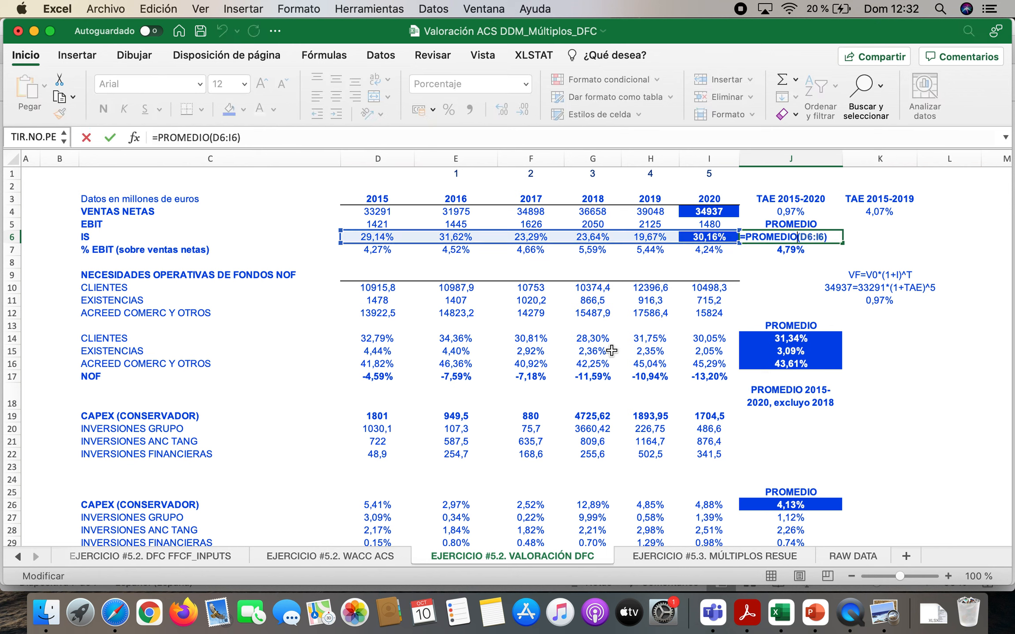
key(Return)
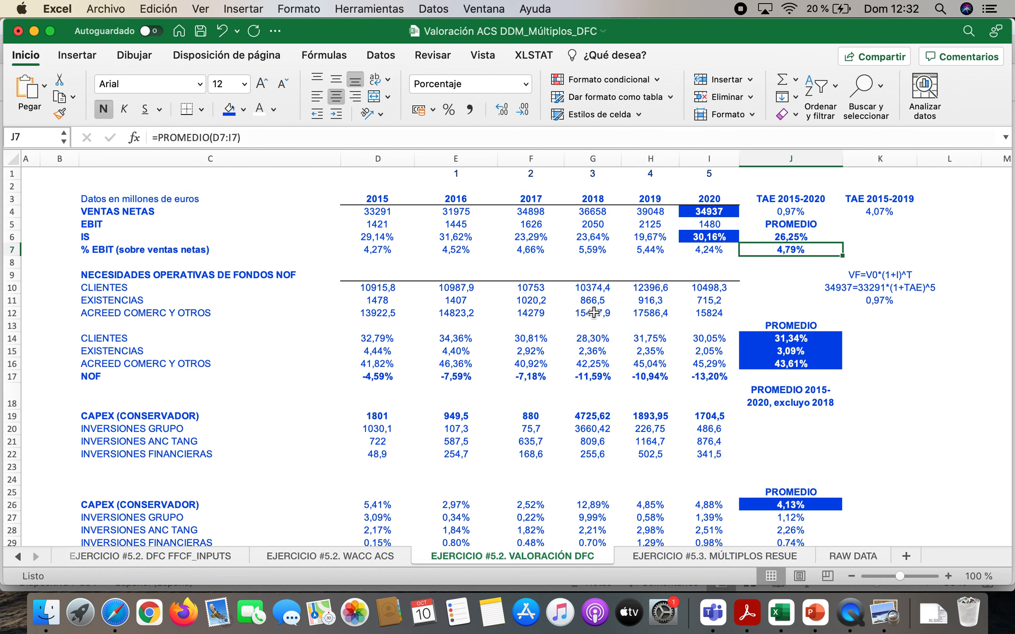
Switch to PowerPoint to point out the IS term in the FFCF formula, and return to the average IS rate in Excel
click(811, 620)
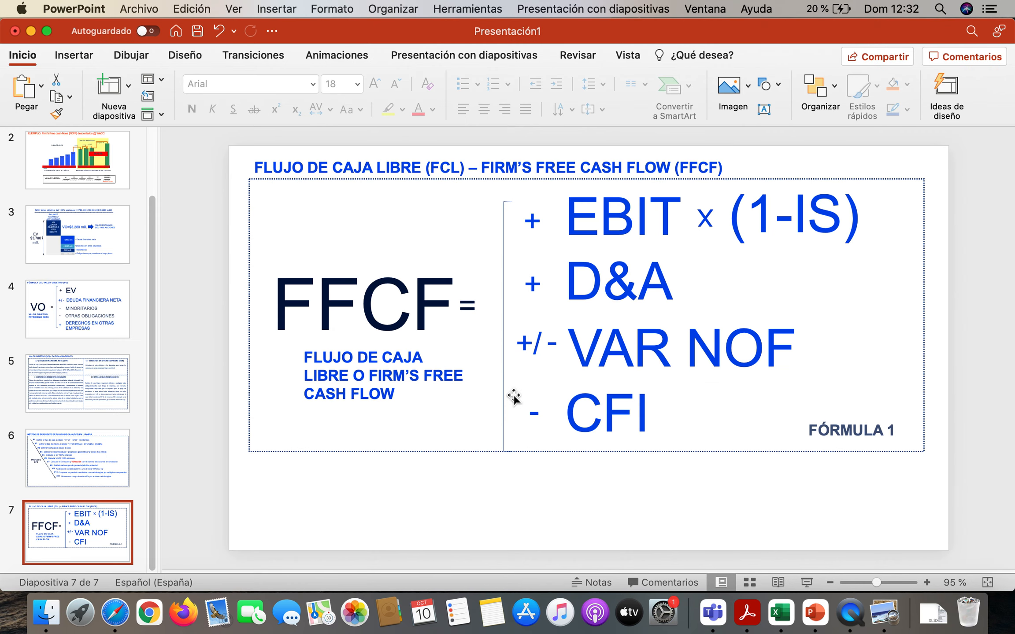
drag(802, 215, 842, 215)
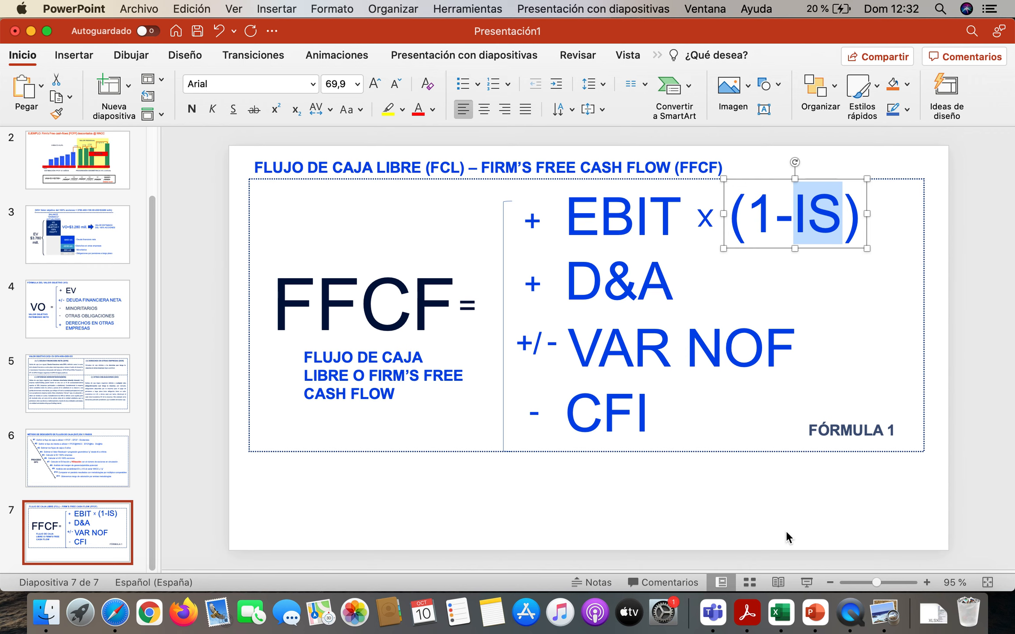
click(785, 612)
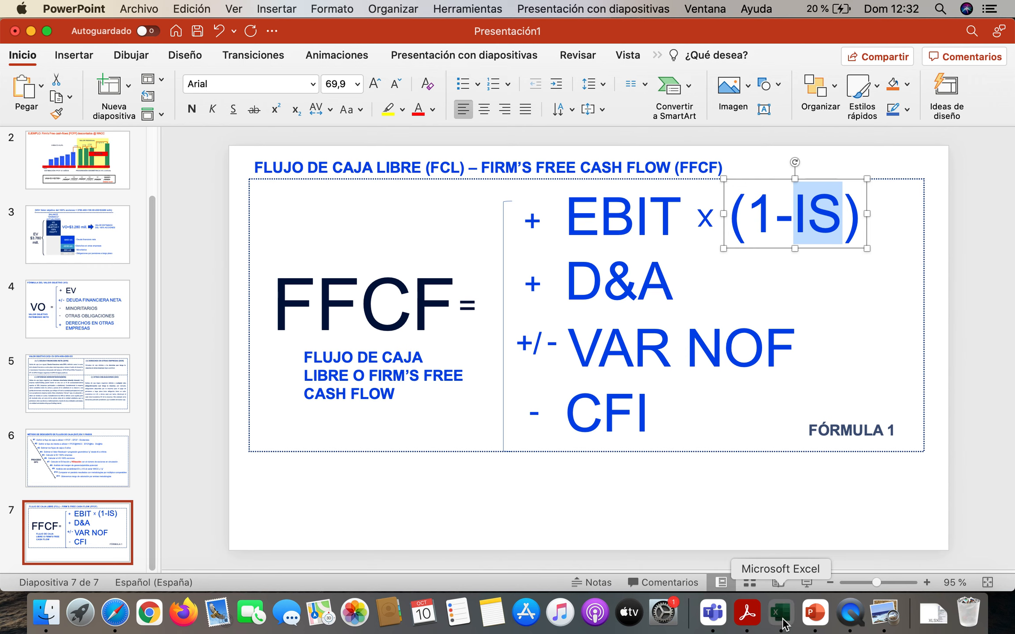
click(801, 238)
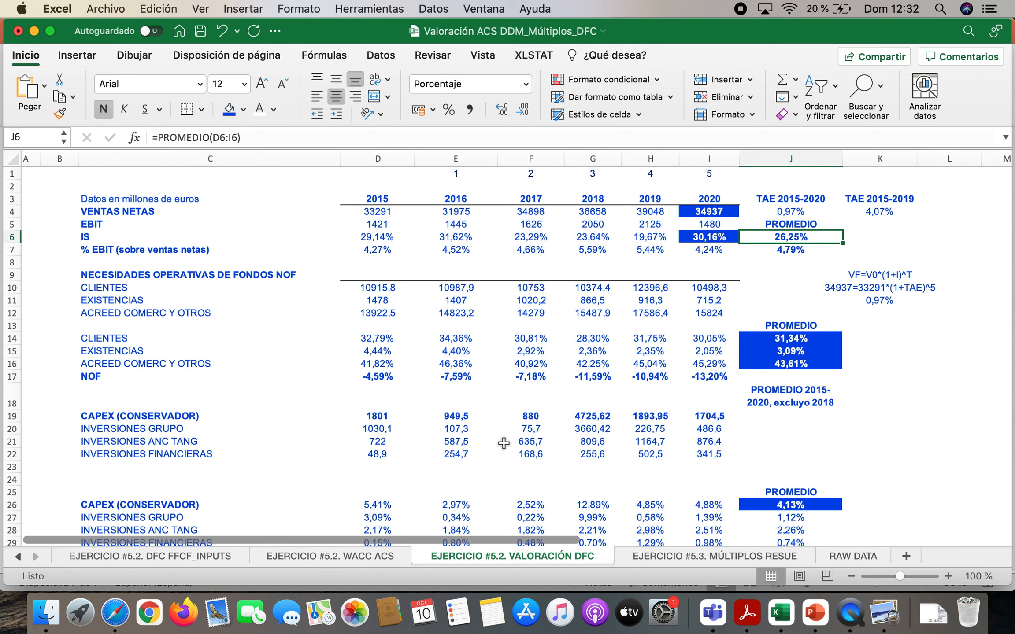
Review the yearly IS rates and the EBIT row, ending at the Necesidades Operativas de Fondos NOF heading in C9
key(Left)
key(Left)
key(Left)
key(Left)
key(Left)
key(Left)
key(Left)
key(Left)
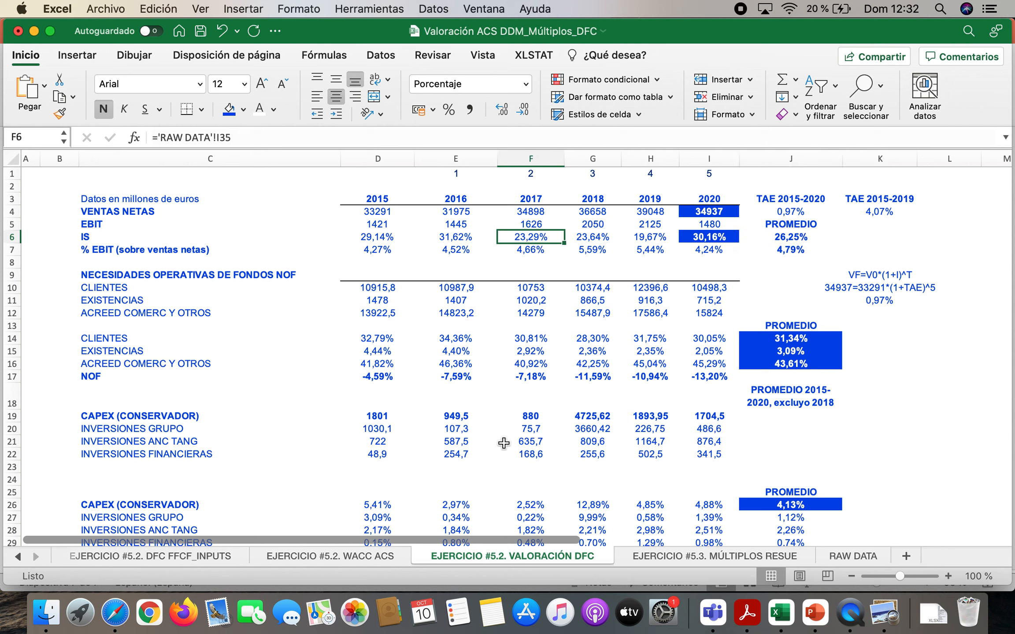
key(Right)
key(Up)
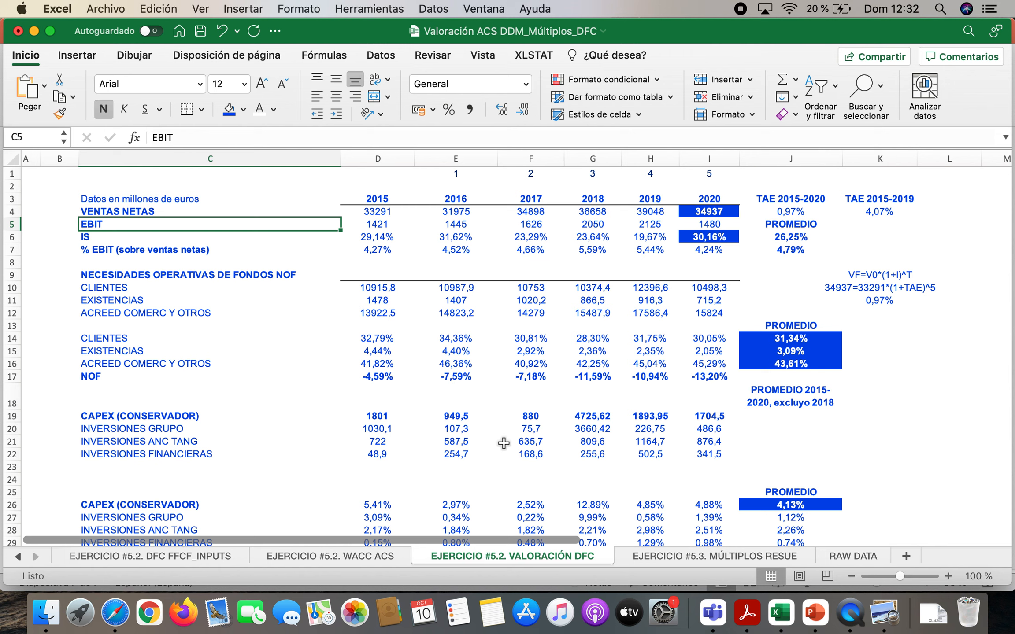
key(Down)
key(Down)
key(Down)
key(Down)
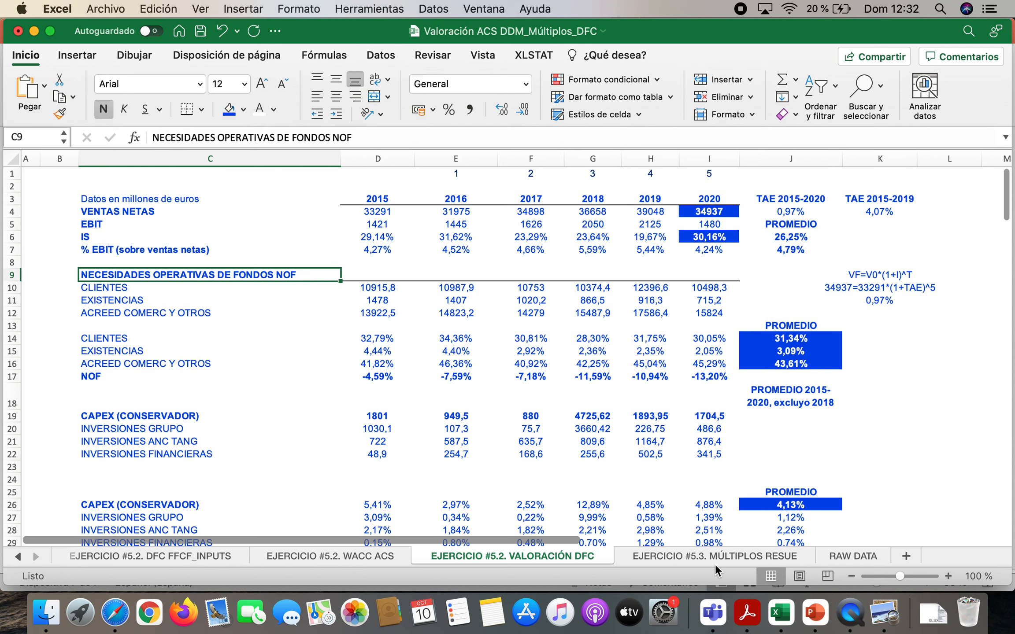
Switch to PowerPoint to point out VAR NOF in the FFCF formula, and return to Excel to examine the CLIENTES row 10
click(814, 612)
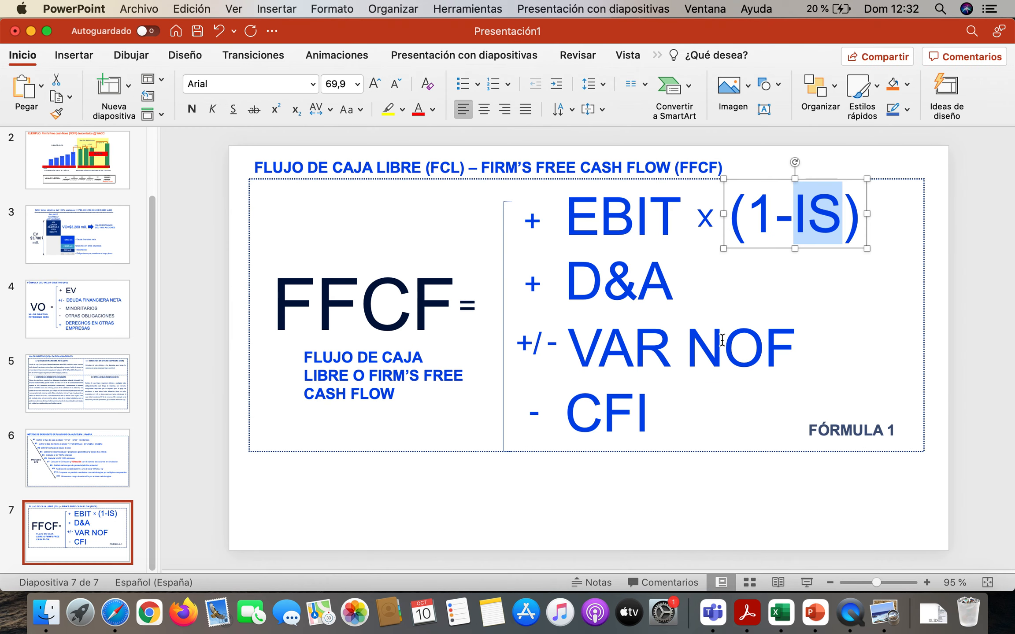
drag(570, 346, 748, 352)
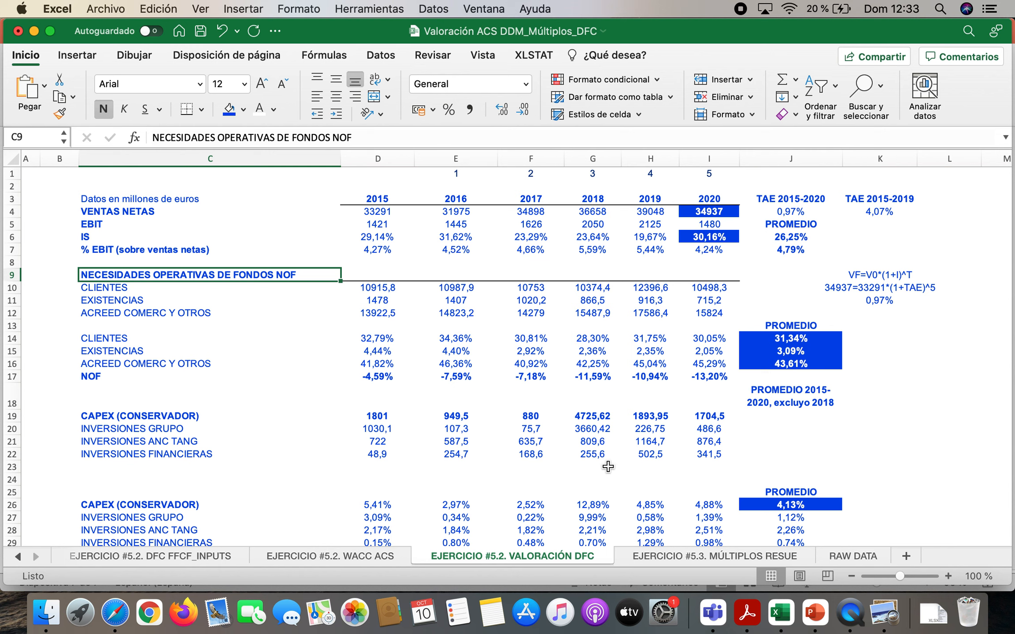
key(Down)
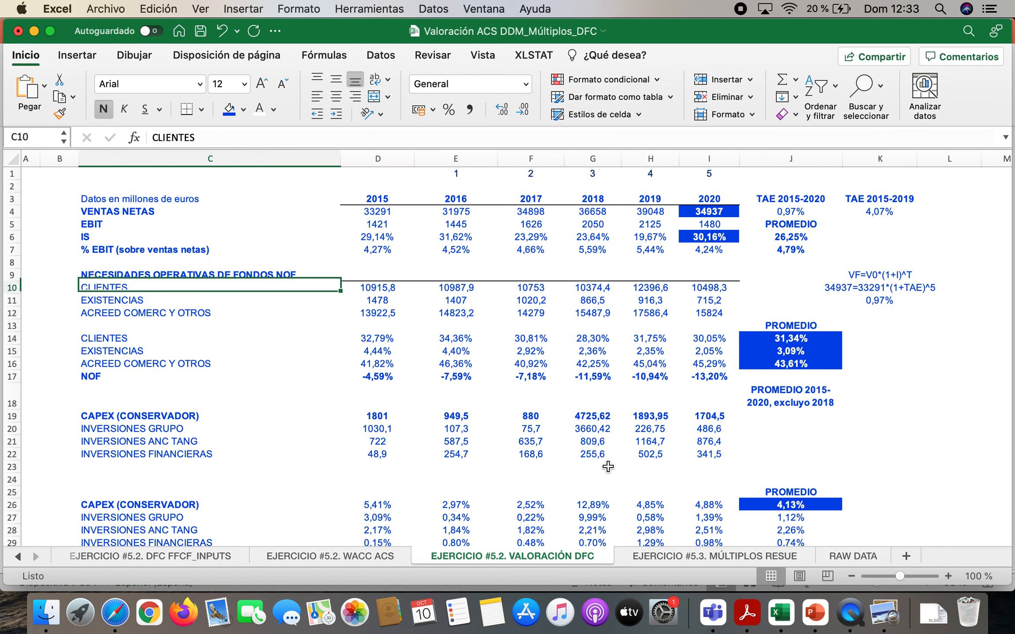
key(Left)
key(Right)
key(Right)
Enter the labels ACO in L13 and PCO in L14 beside the valuation data
key(Right)
key(Right)
key(Right)
key(Right)
key(Right)
key(Right)
key(Right)
key(Right)
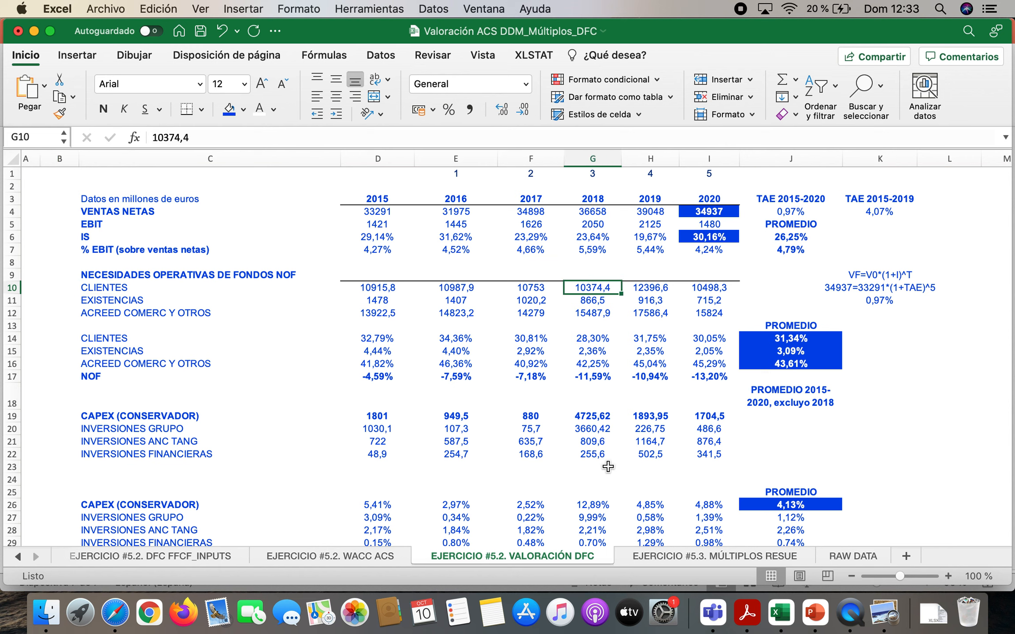
key(Down)
key(Down)
key(Down)
key(Left)
key(Down)
key(Up)
key(Right)
text(ACO)
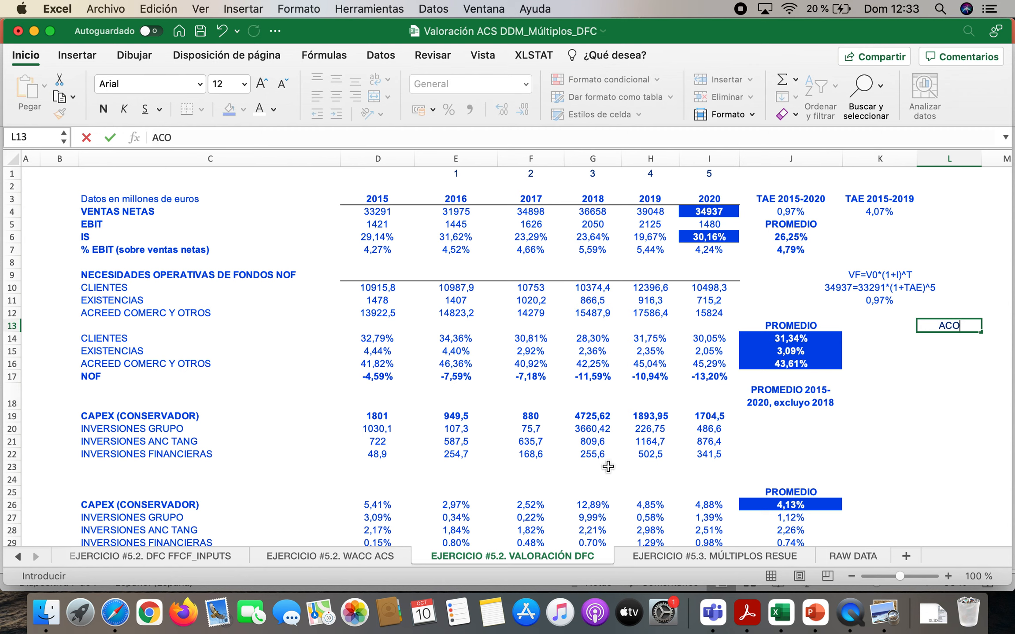
key(Return)
text(PCO)
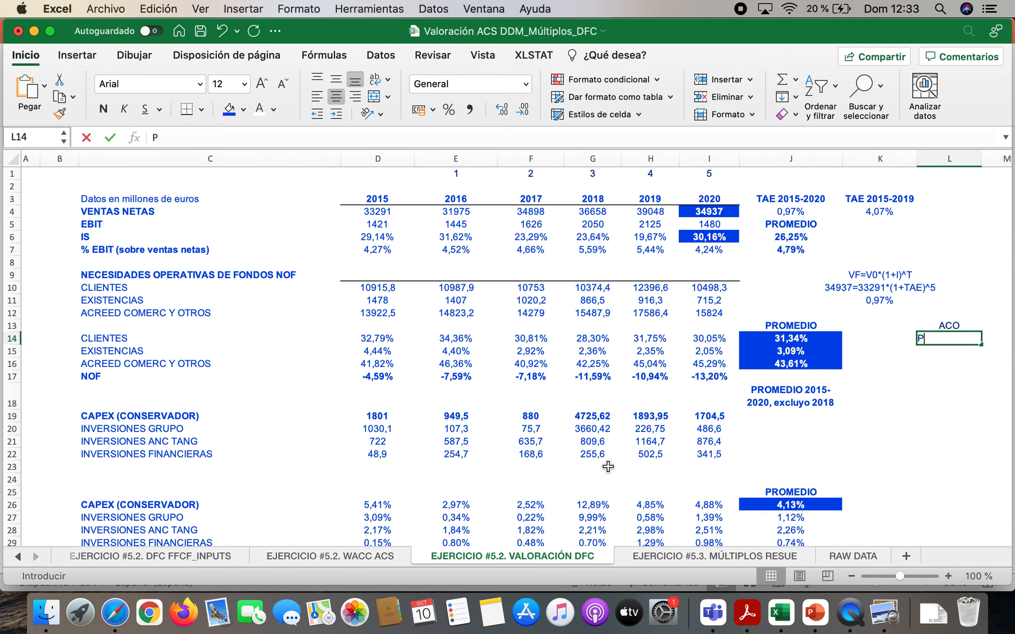
key(Return)
List the operating current assets in N12:N15 as ACO, TES OP, CLIE and EXIST
key(Right)
key(Right)
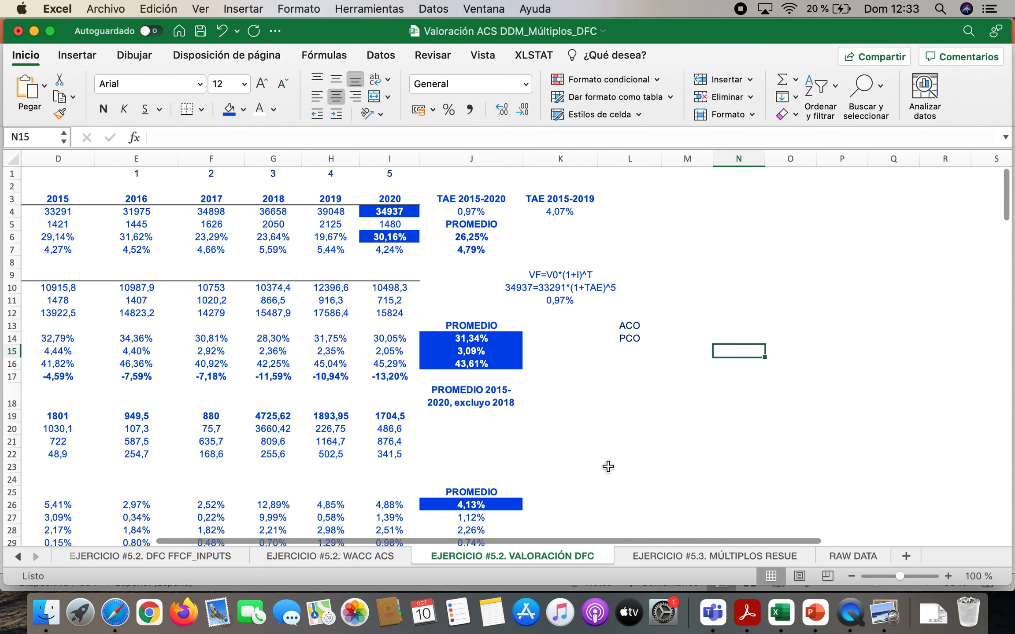
key(Up)
key(Up)
key(Up)
text(ACO)
key(Return)
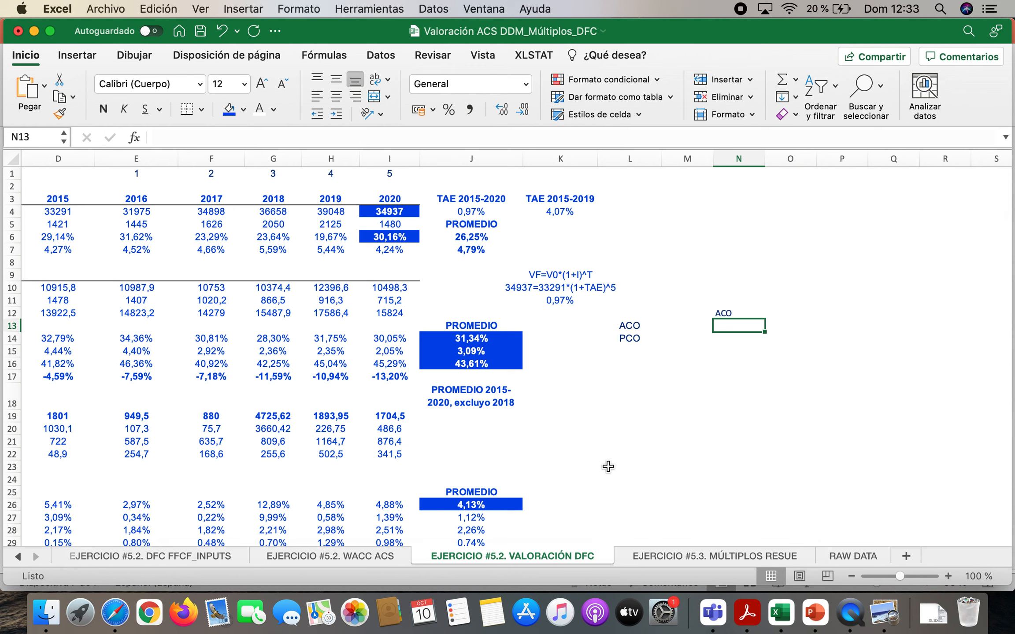
text(TES OP)
key(Return)
text(CLIE)
key(Return)
text(EX)
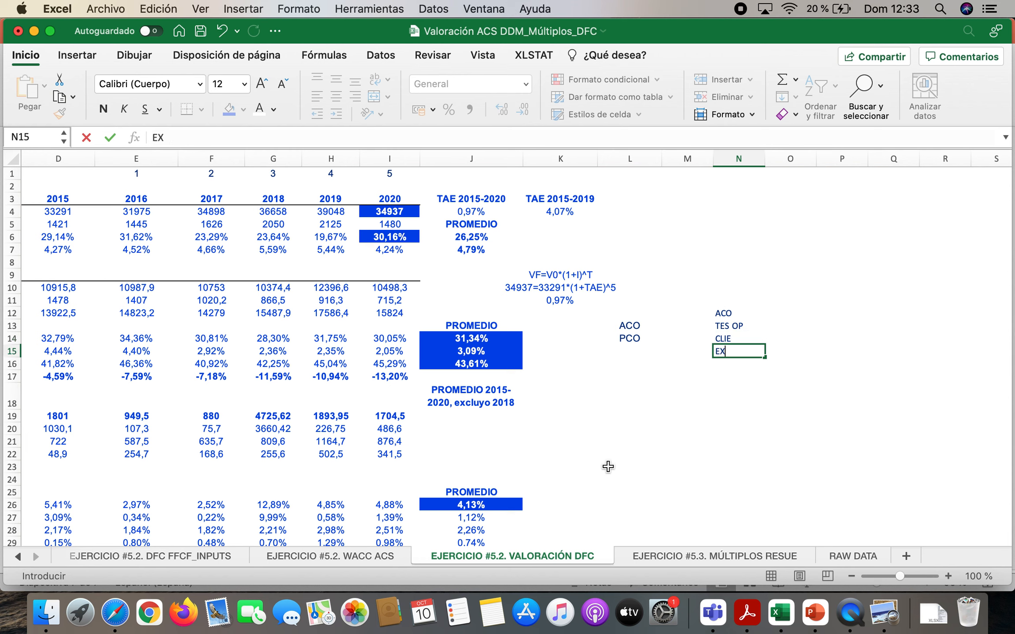
text(IS)
key(Tab)
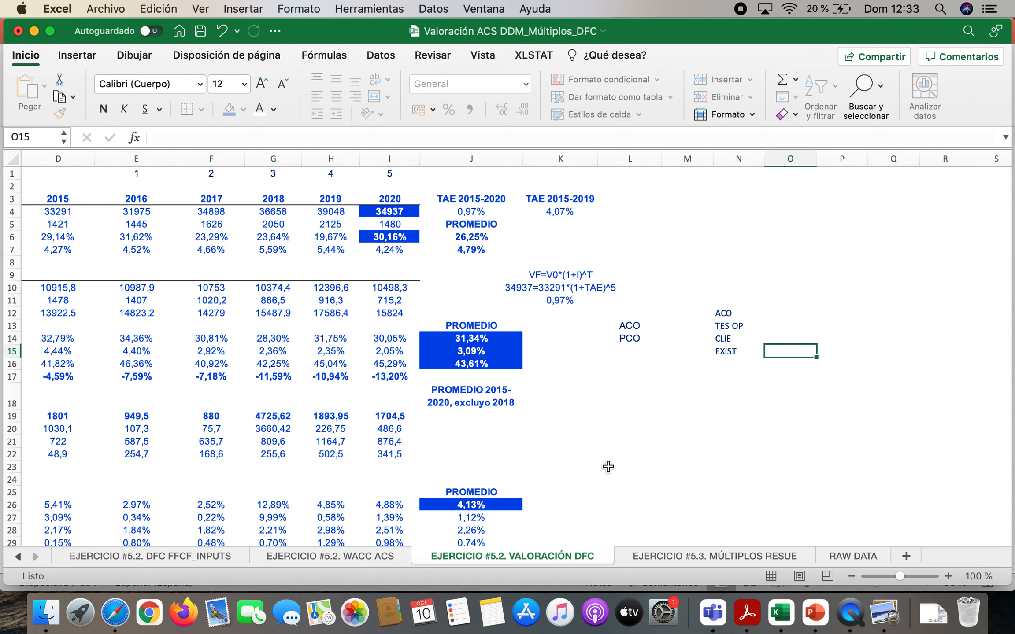
List the operating current liabilities in O12:O14 as PCO, PROVEED and PERIDIOFI/PROVI
key(Up)
key(Up)
key(Up)
text(PCO)
key(Return)
text(PROVEED)
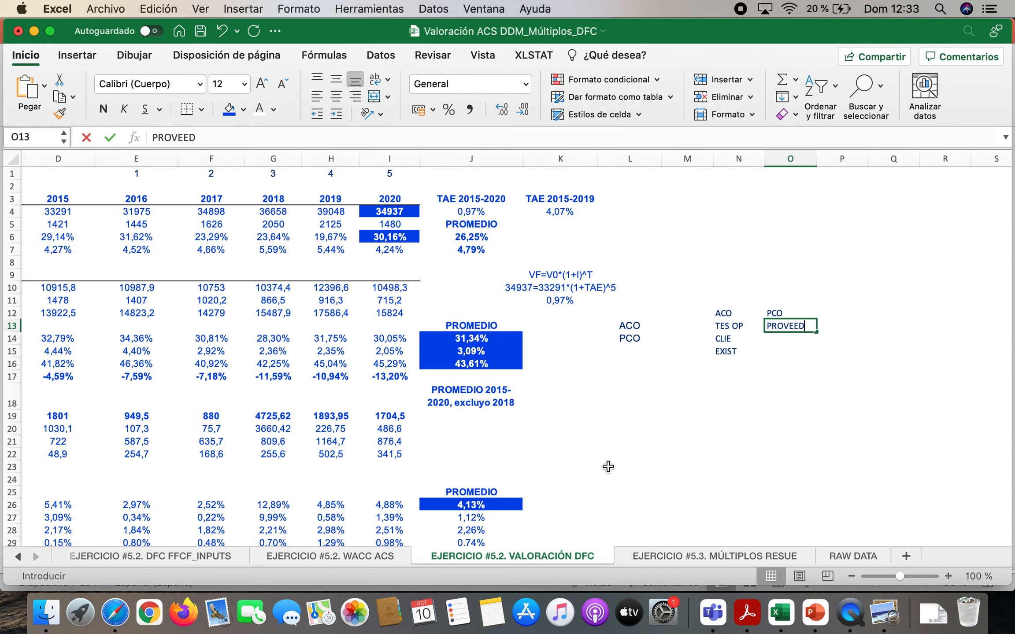
key(Return)
text(PER)
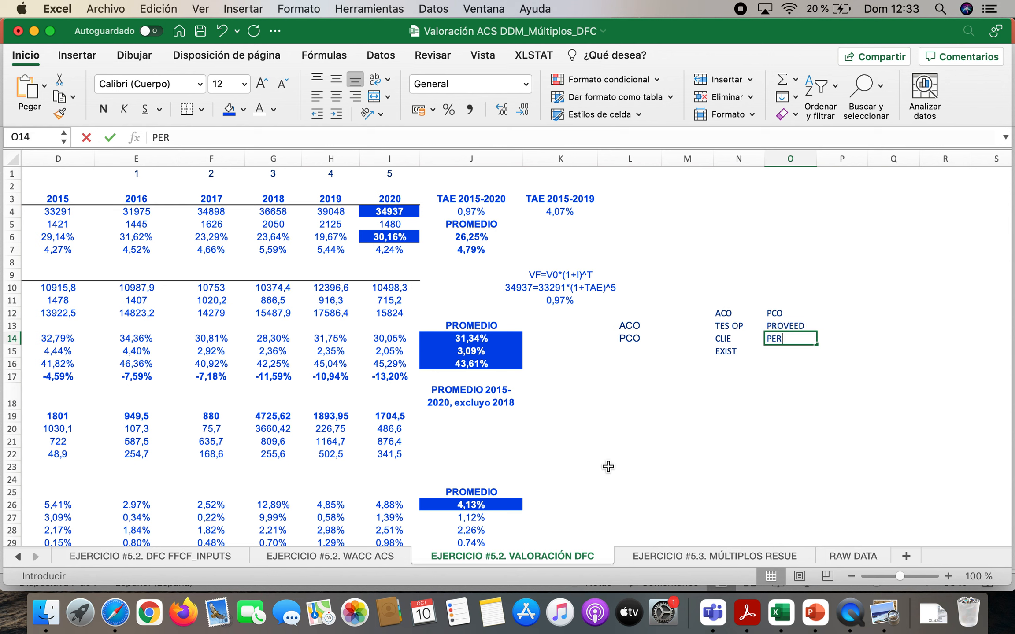
text(IDIOFI/PRO)
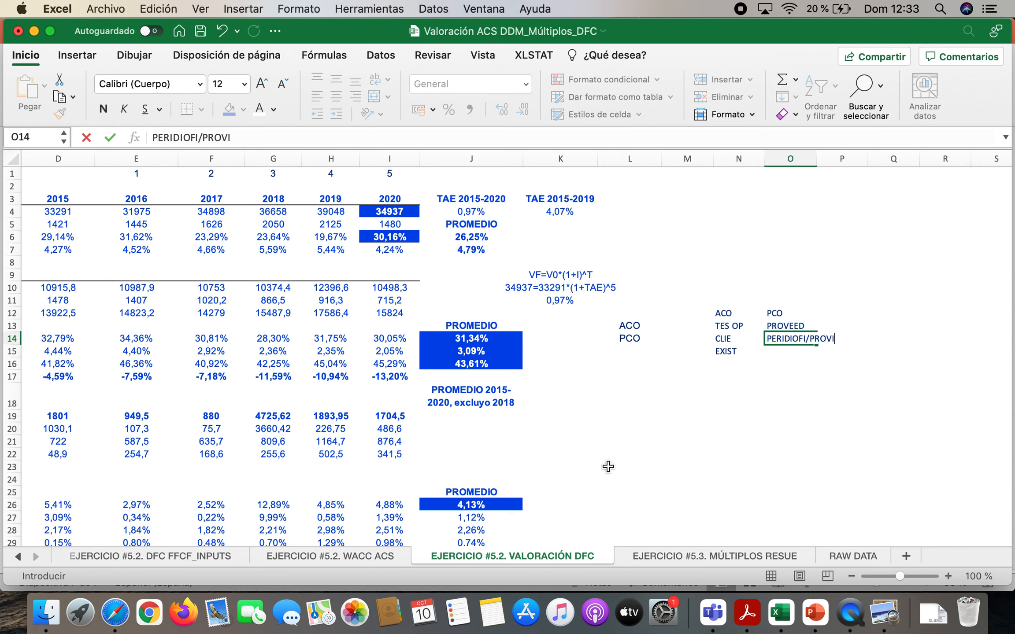
text(VI)
key(Return)
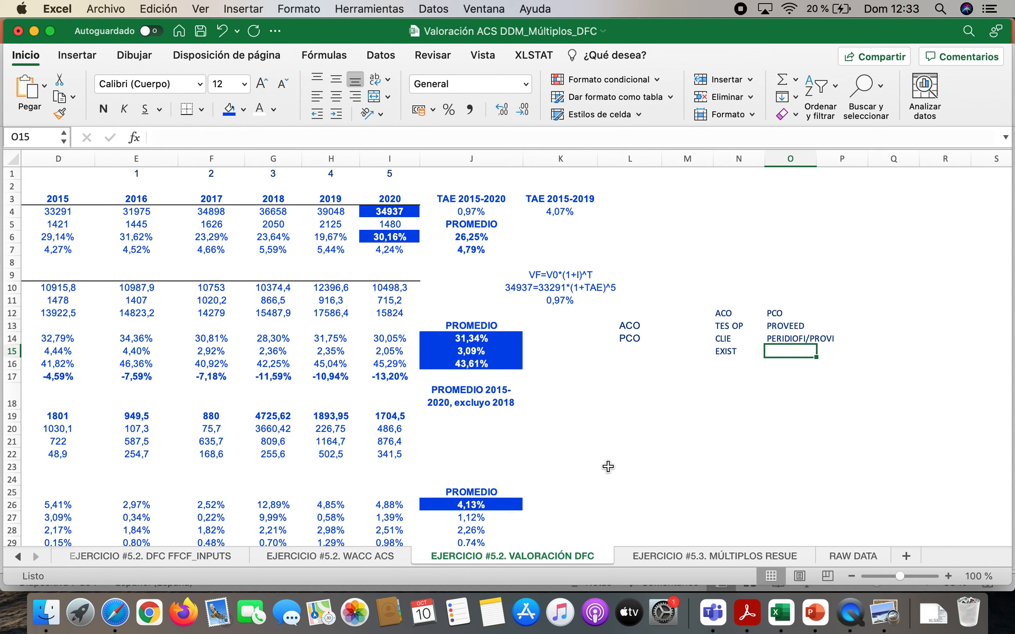
Delete the TES OP entry from N13 and the PERIDIOFI/PROVI entry from O14
key(Left)
key(Left)
key(Left)
key(Up)
key(Up)
key(Down)
key(Right)
key(Right)
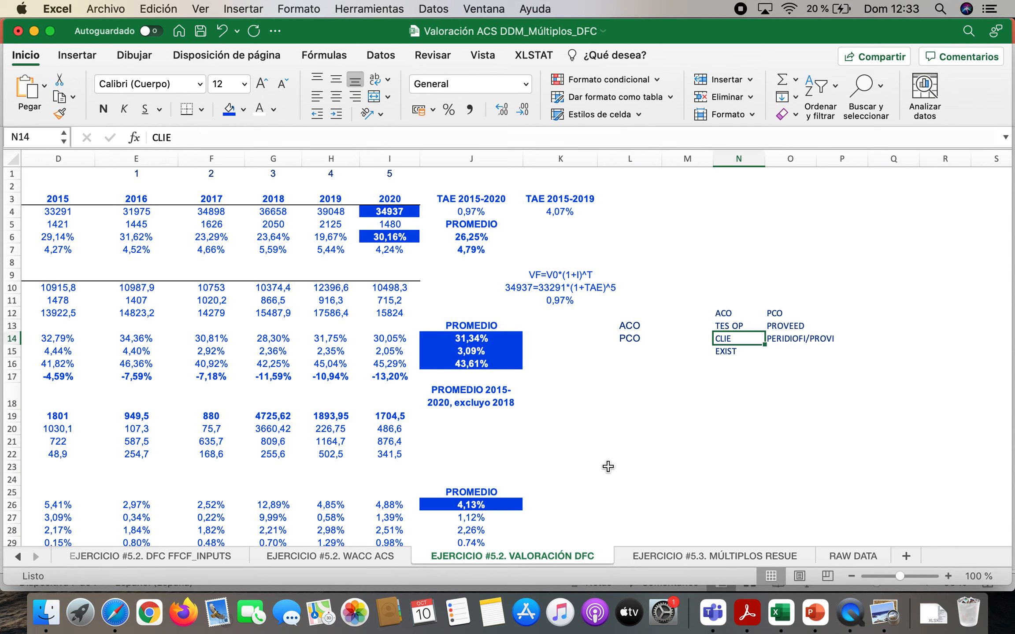
key(Up)
key(Delete)
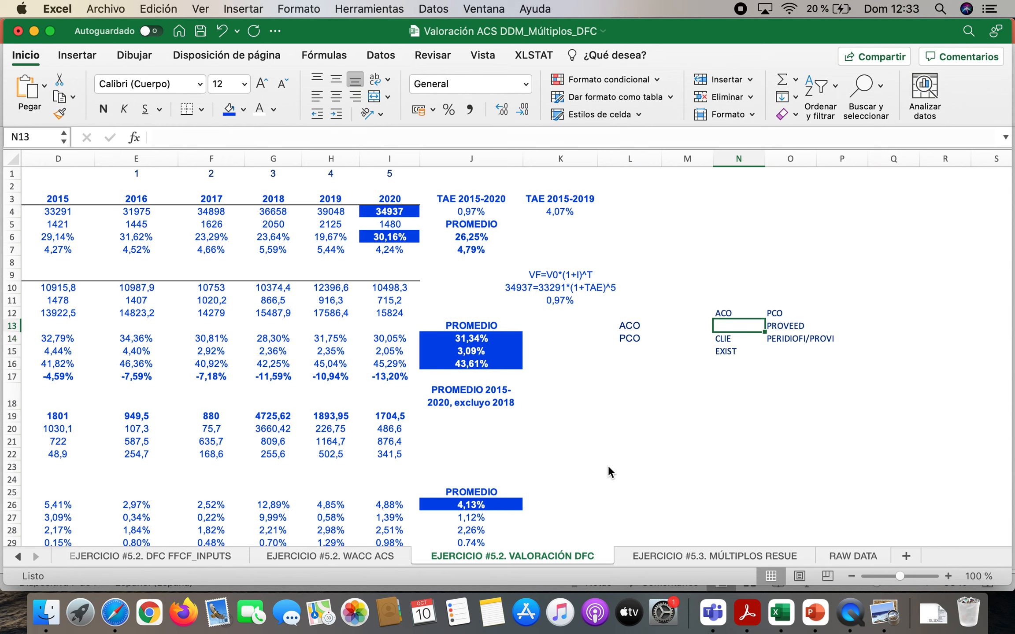
key(Right)
key(Down)
key(Delete)
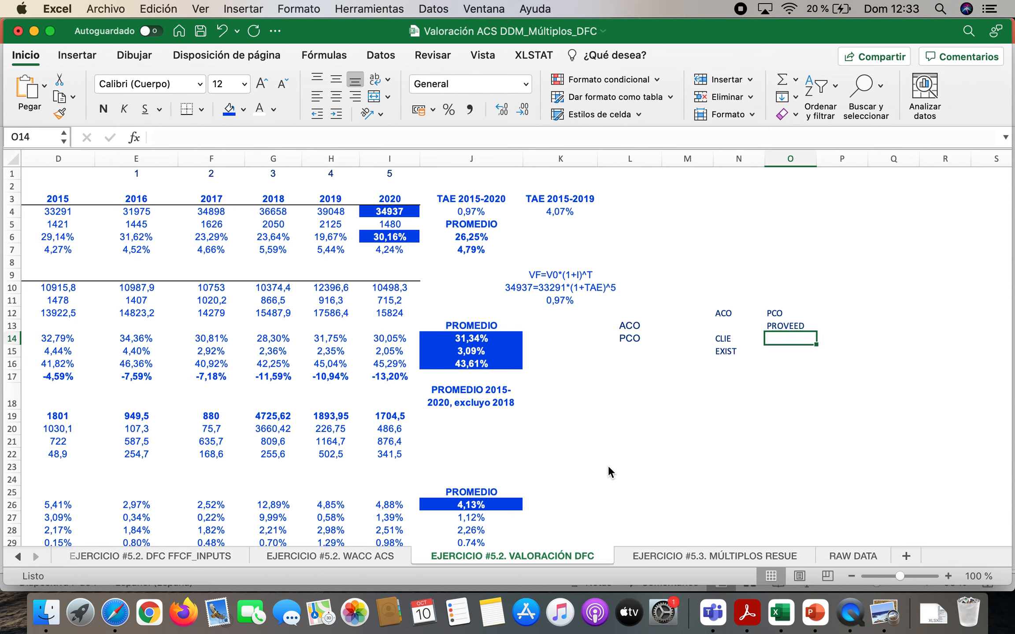
Close the gap under ACO by placing CLIE in N13 and EXIST in N14, and review them against PROVEED in O13
mouse_move(726, 340)
mouse_down()
mouse_move(726, 351)
mouse_move(729, 335)
mouse_up()
key(Down)
key(Down)
key(Delete)
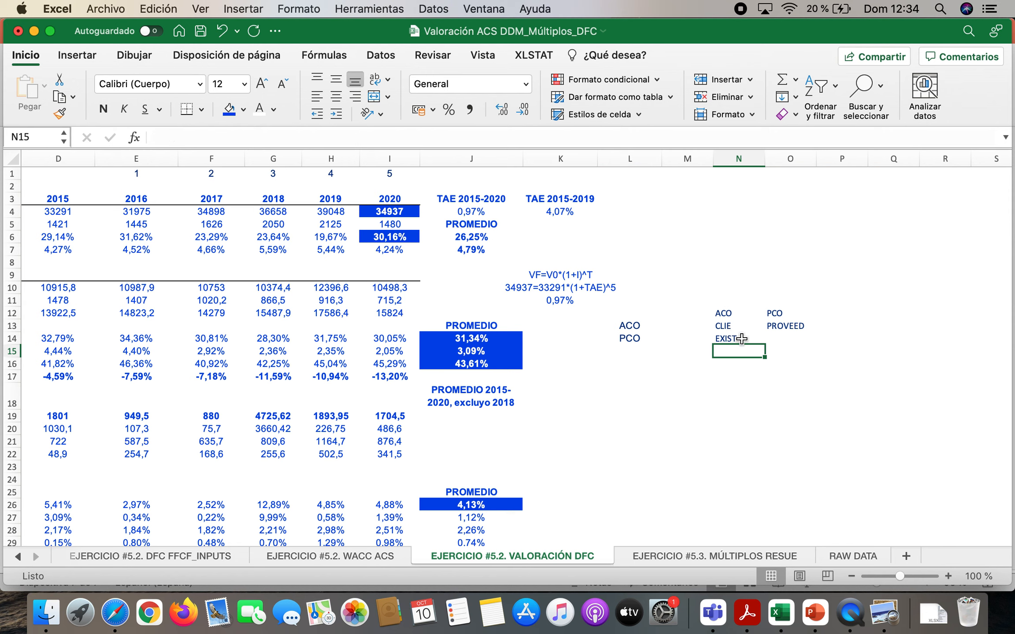
click(739, 327)
click(732, 339)
click(778, 328)
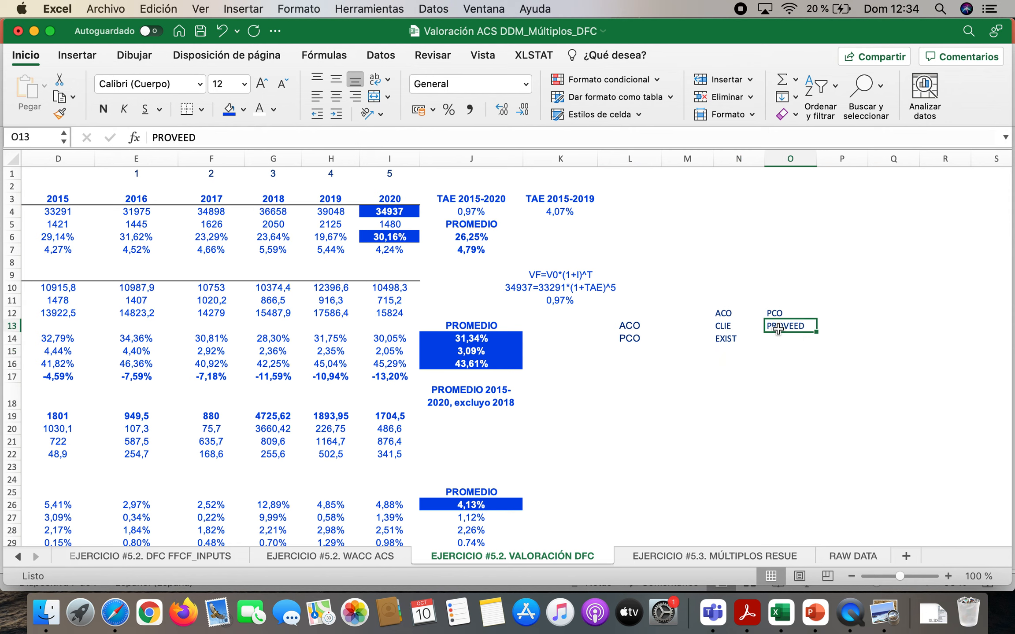
Add the label NOF in N15, beneath the EXIST entry of the scratch notes
click(723, 351)
text(NOF)
key(Return)
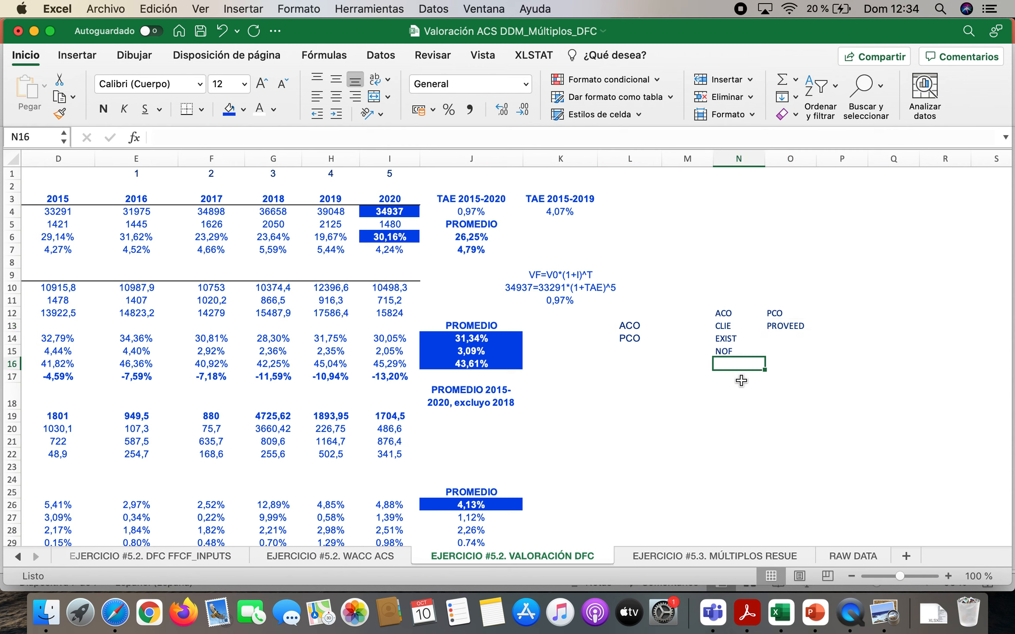
Number the periods 1 to 5 across N17:R17 of the scratch notes
click(741, 381)
text(1)
key(Tab)
text(2)
key(Tab)
text(3)
key(Tab)
text(4)
key(Right)
text(5)
key(Right)
Enter NOF1, NOF2, NOF3, NOF4 and NOF5 in N18:R18 beneath the numbered periods
key(Left)
key(Left)
key(Left)
key(Left)
key(Left)
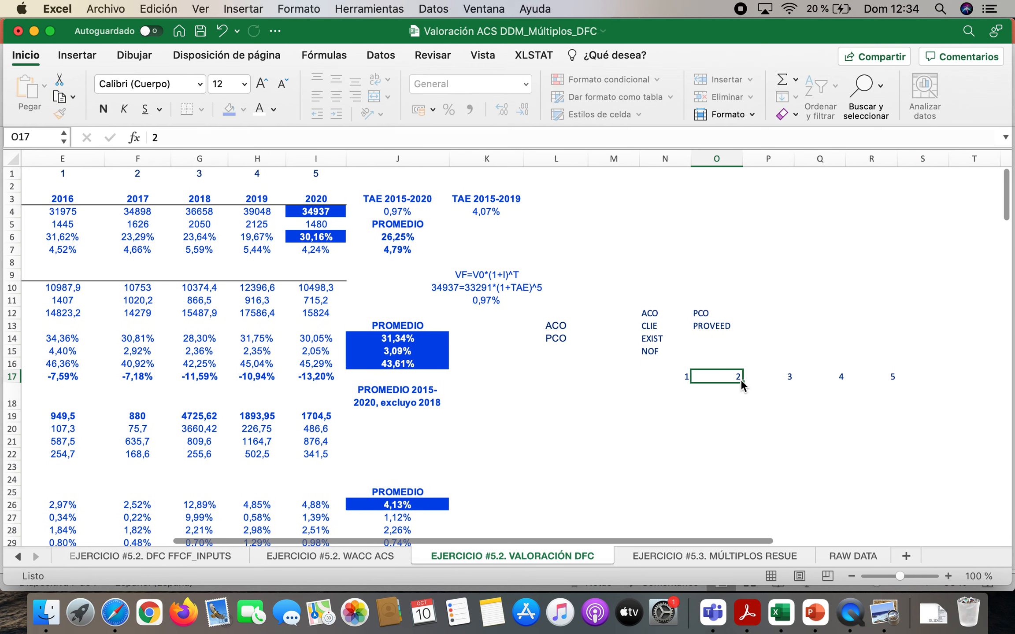
key(Down)
text(NOF1)
key(Tab)
text(NOF2)
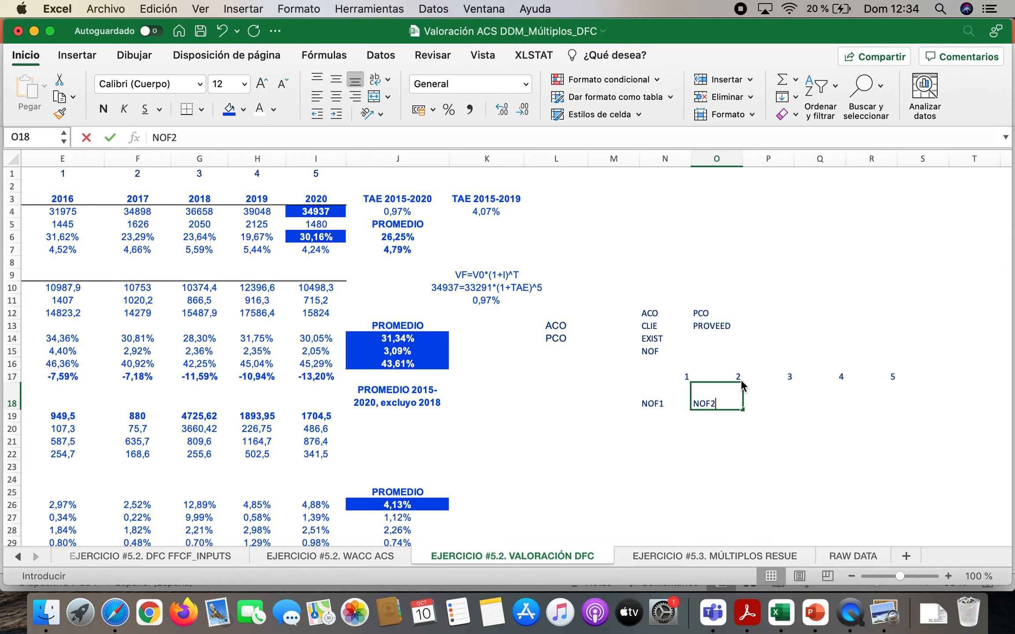
key(Tab)
text(NOF3)
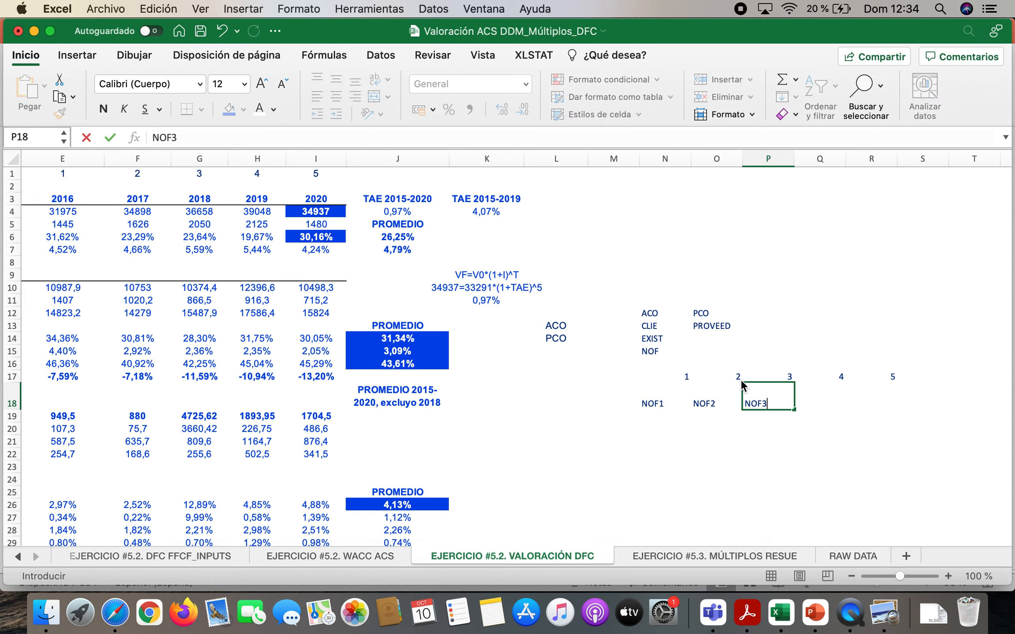
key(Tab)
text(NOF)
key(Tab)
key(shift+Tab)
text(NOF4)
key(Tab)
text(NOF5)
key(Return)
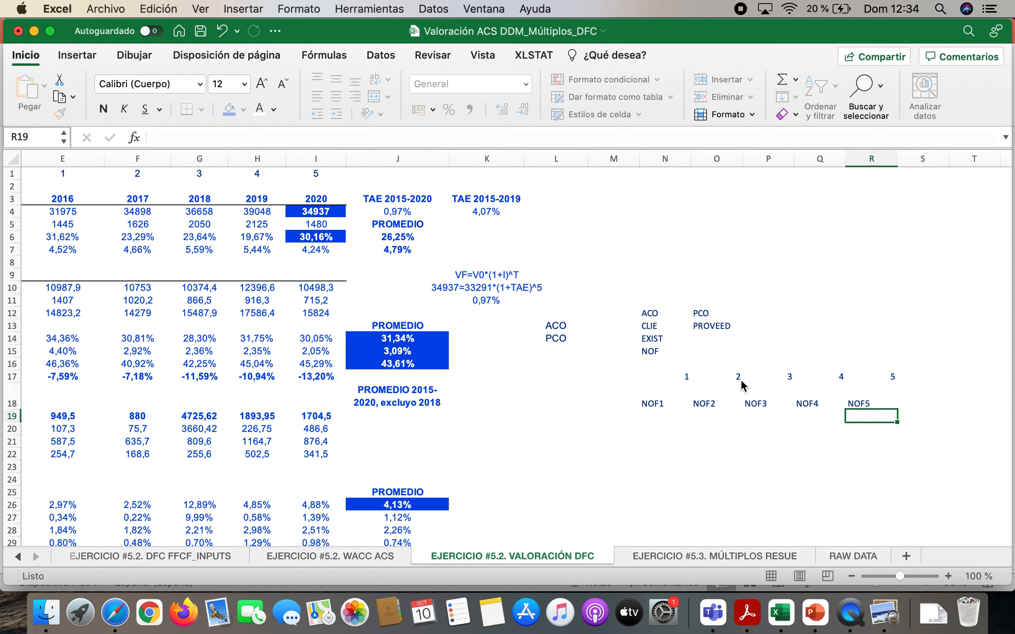
Label M19 as VAR NOF and select O19 beneath the NOF2 entry
key(Left)
key(Left)
key(Left)
key(Left)
key(Left)
text(VAR NOF)
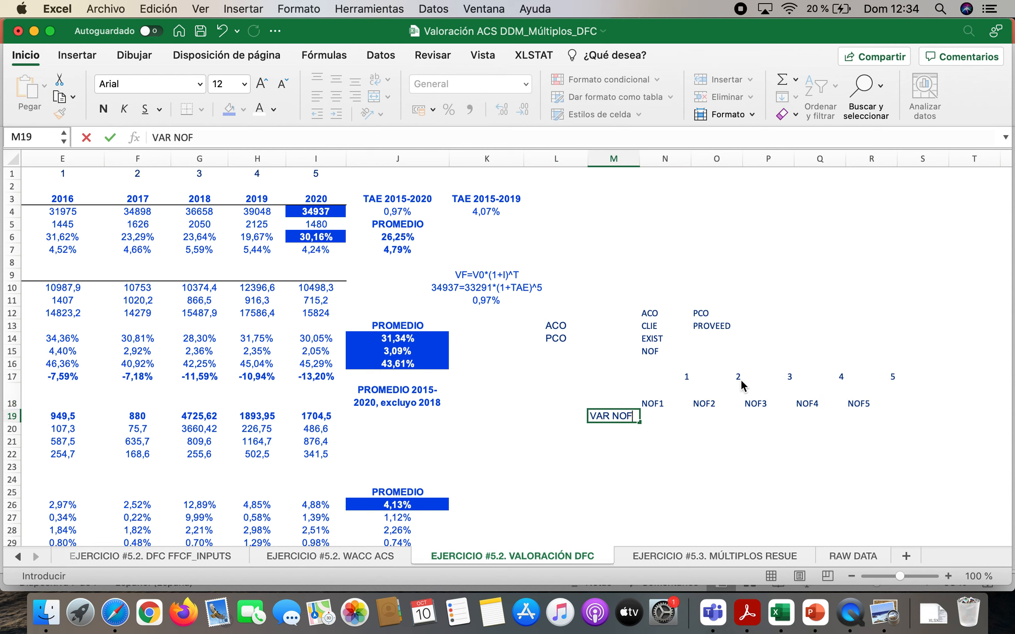
key(Return)
key(Up)
key(Right)
key(Right)
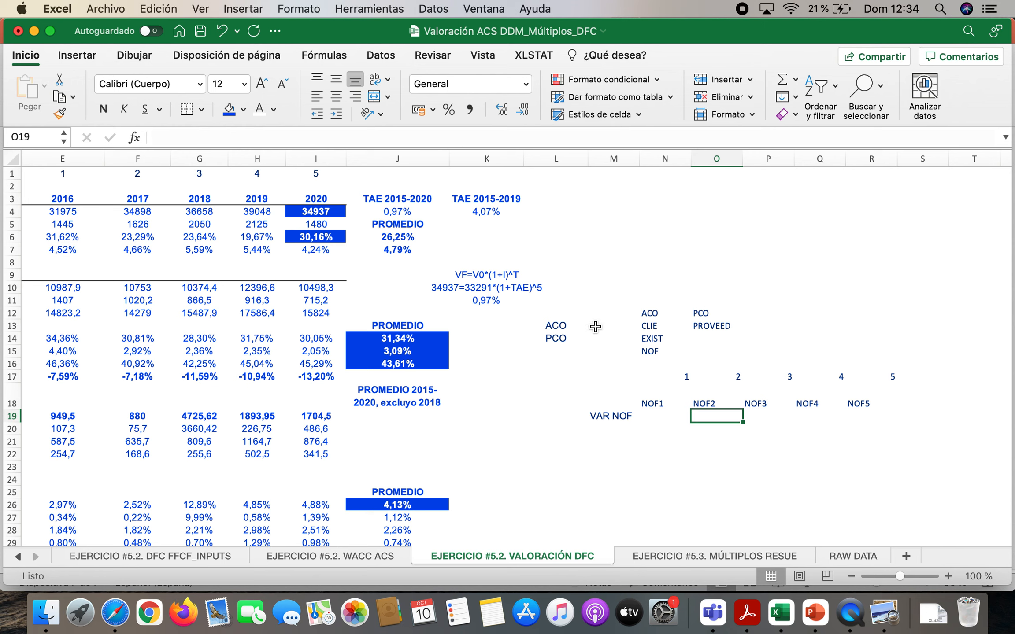
Clear the contents of the scratch notes range L12:S22
drag(559, 310, 915, 450)
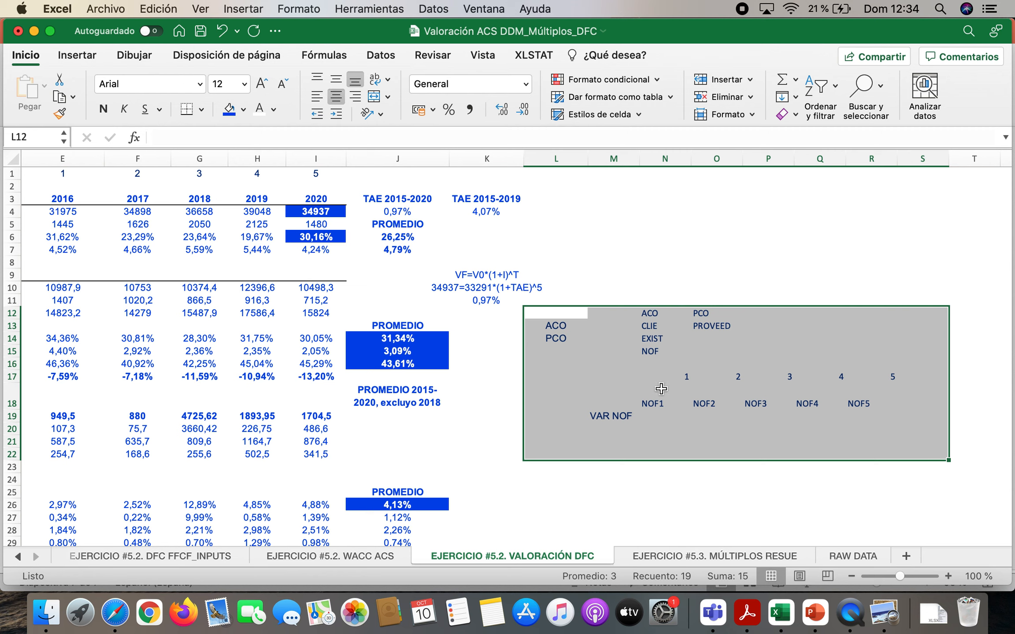
right_click(631, 331)
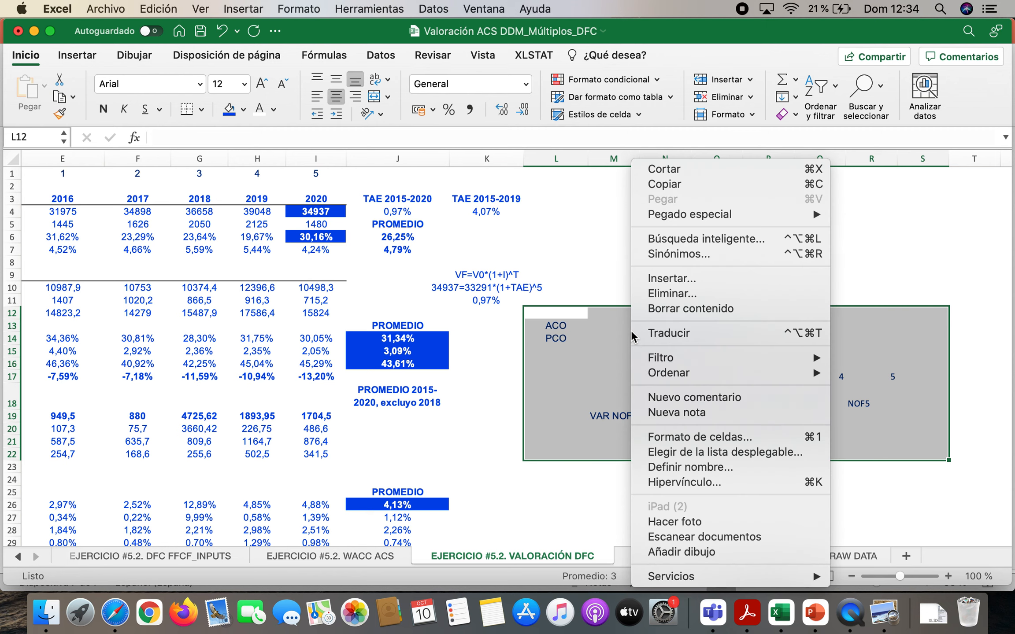
click(687, 308)
Review the 2015–2020 amounts for CLIENTES, EXISTENCIAS and ACREED COMERC Y OTROS in rows 10 to 12
scroll(385, 389, left, 5)
scroll(385, 389, left, 3)
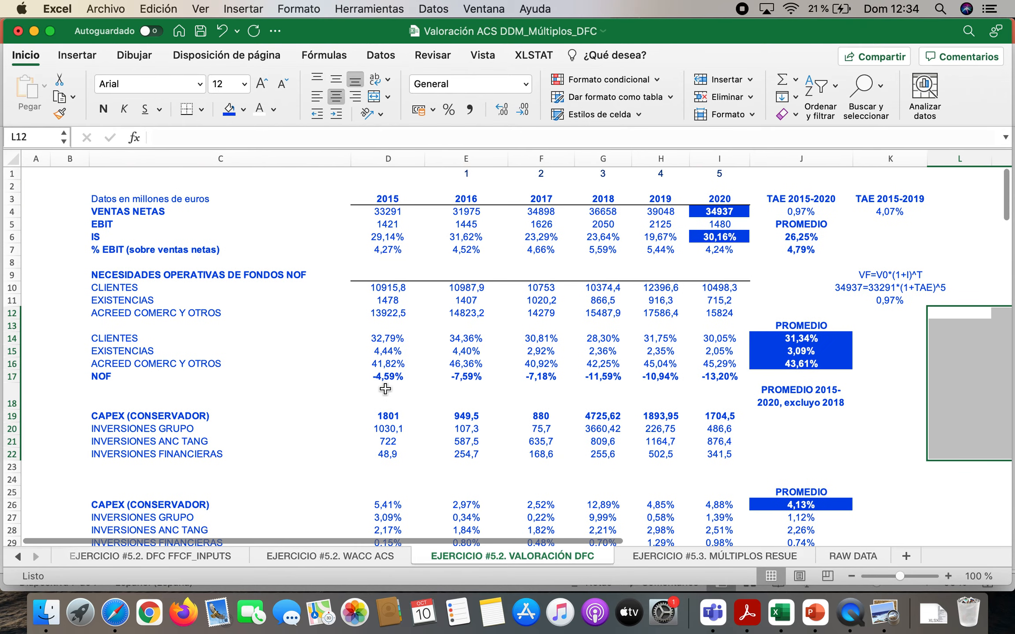
scroll(385, 389, down, 3)
scroll(385, 389, up, 3)
scroll(385, 389, up, 1)
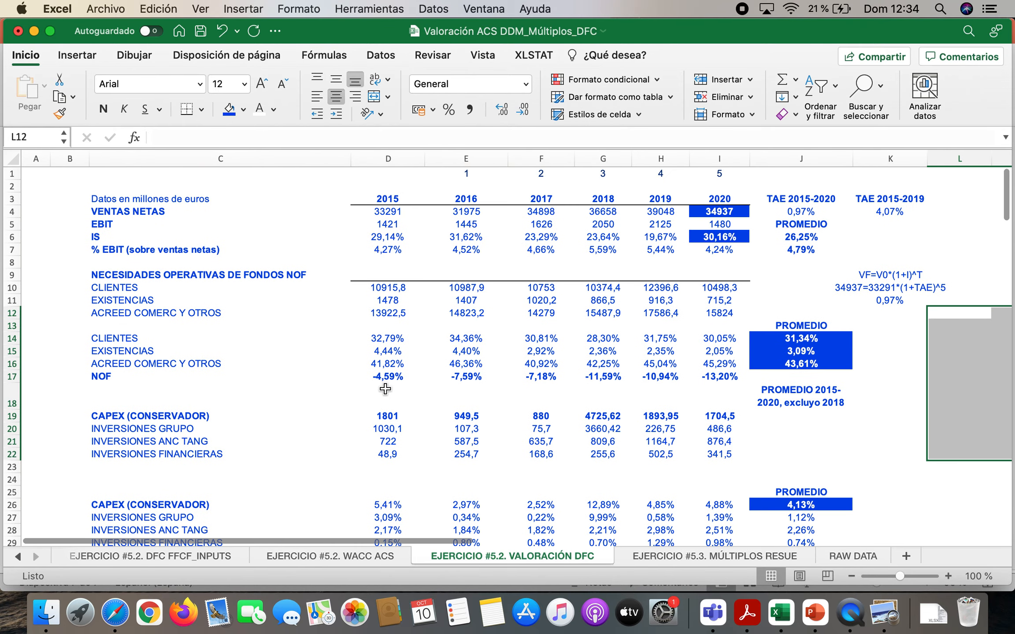
click(132, 287)
key(Down)
key(Down)
key(Right)
key(Right)
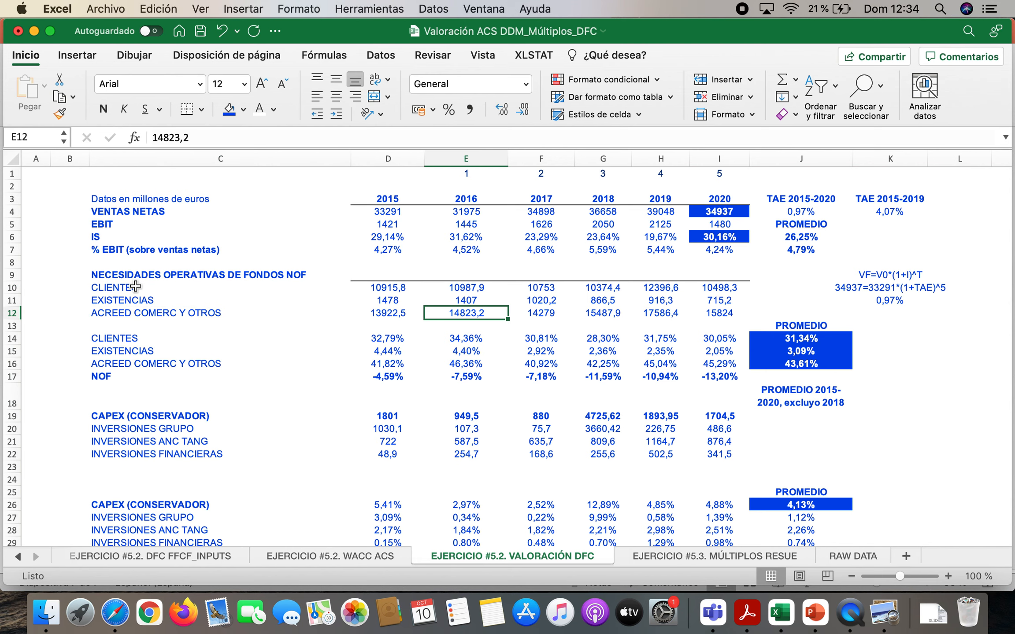
key(Left)
key(Up)
key(Up)
key(Right)
key(Right)
key(Right)
key(Right)
key(Right)
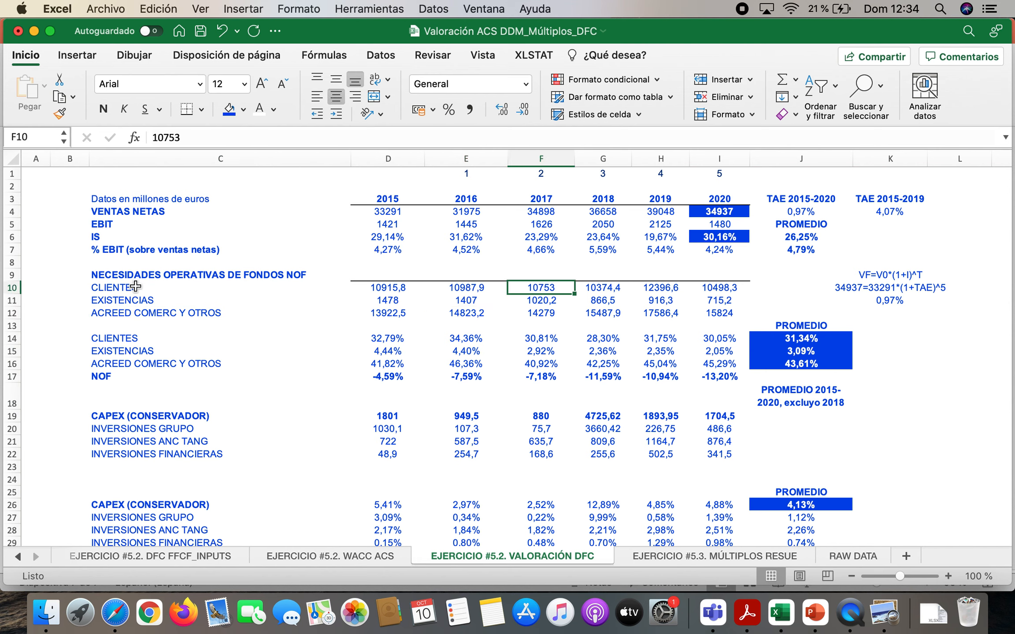
key(Left)
key(Left)
key(Left)
key(Left)
key(Left)
key(Down)
key(Down)
key(Right)
key(Right)
key(Right)
key(Right)
key(Right)
key(Up)
key(Up)
key(Down)
key(Down)
key(Left)
key(Left)
key(Up)
key(Right)
key(Right)
key(Up)
key(Right)
key(Right)
key(Left)
key(Left)
key(Left)
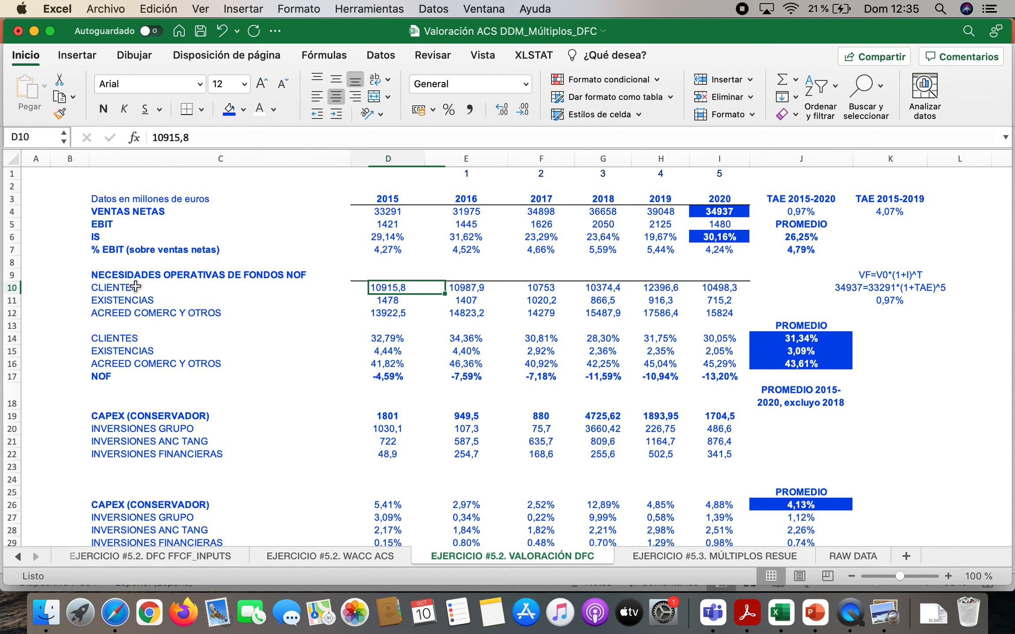
key(Down)
key(Down)
key(Down)
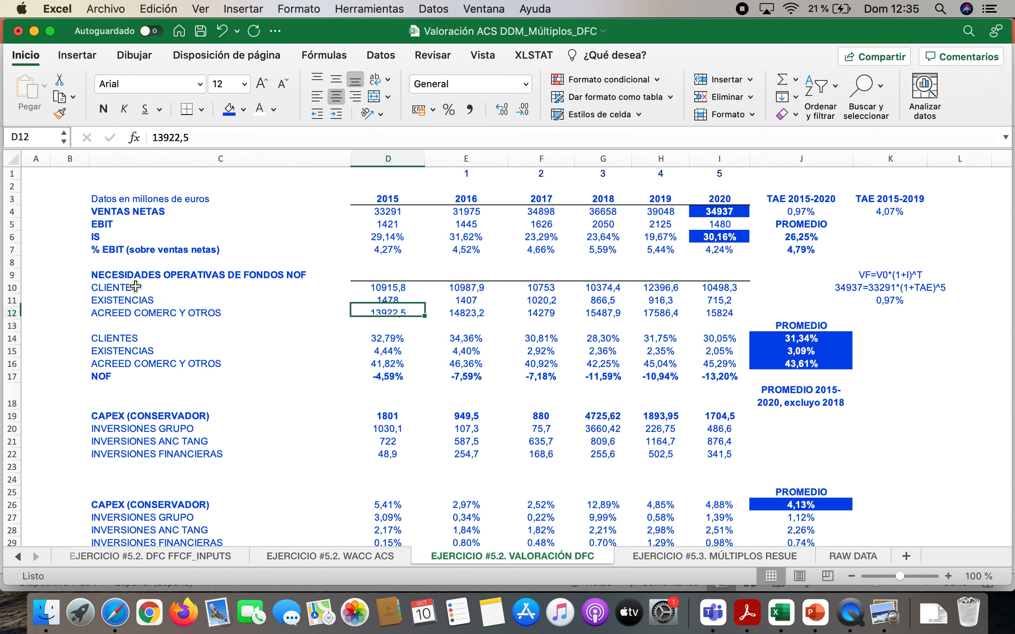
Inspect the formula in D14 that expresses 2015 CLIENTES as a share of net sales
click(395, 339)
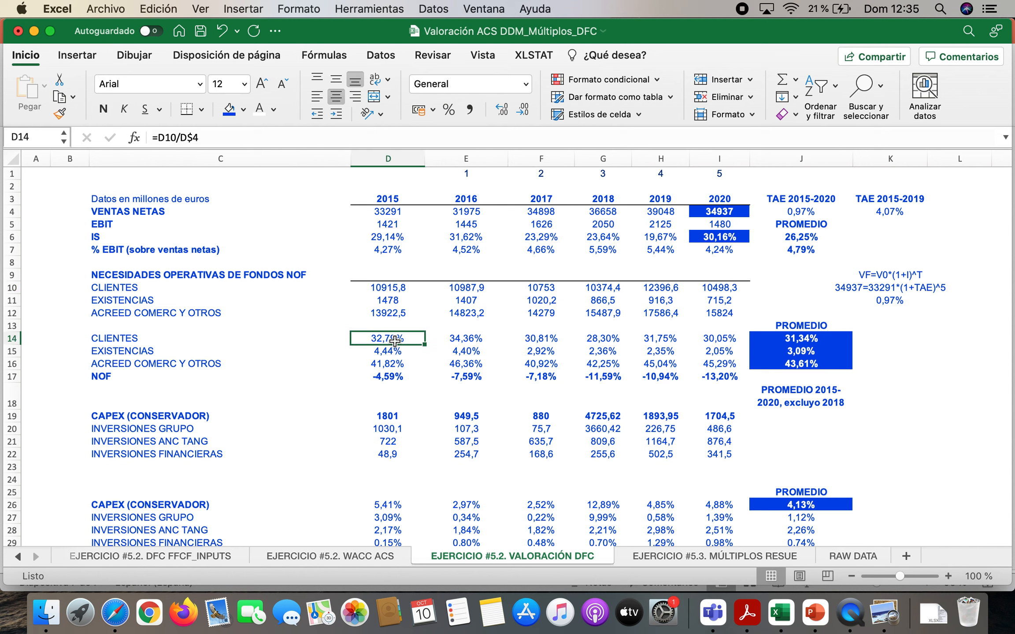
double_click(395, 339)
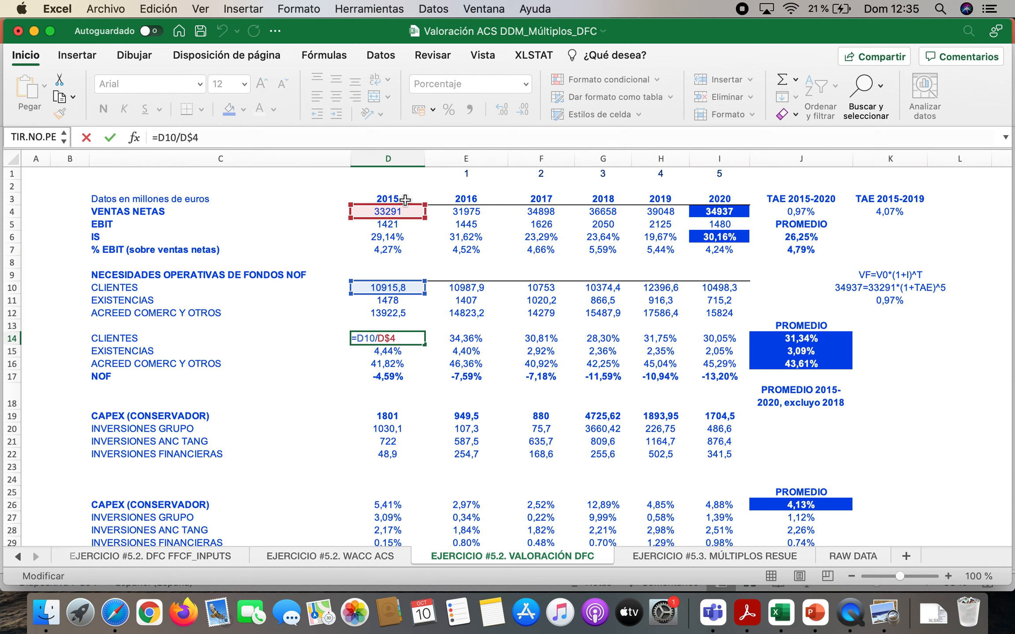
key(Return)
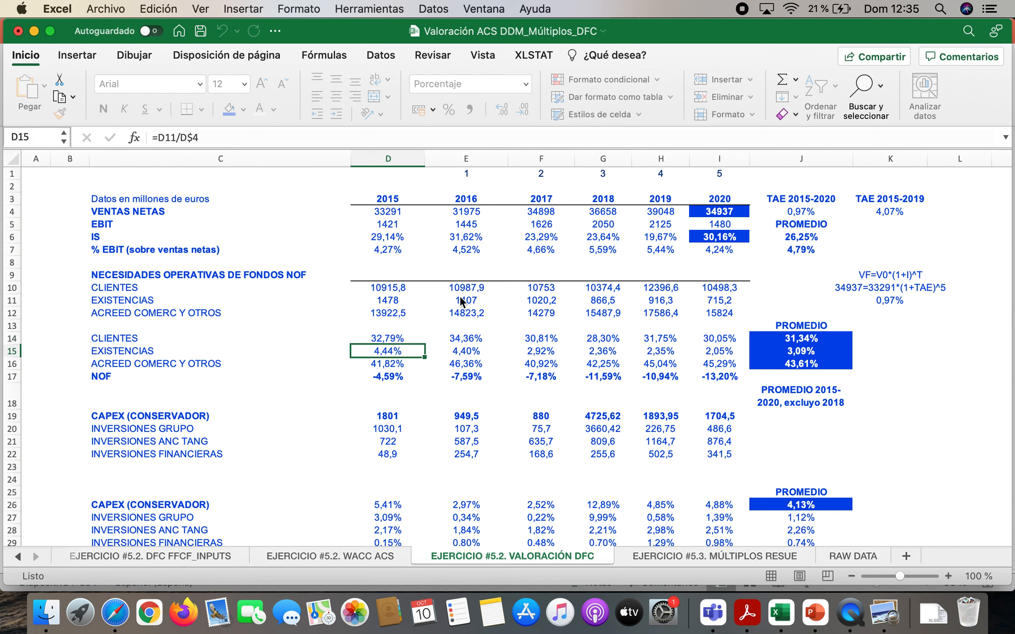
key(Up)
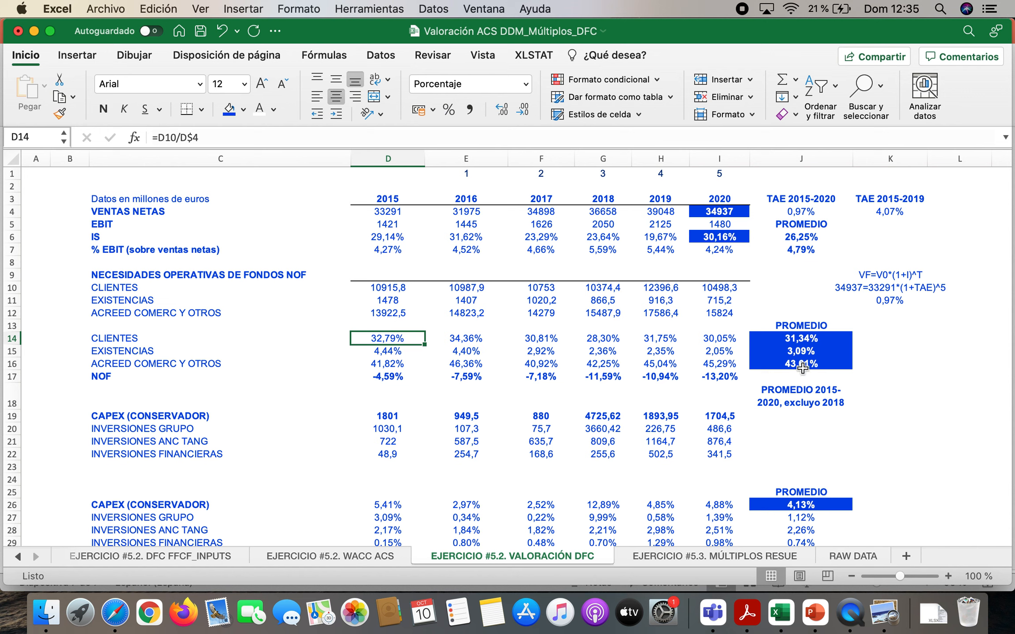
Inspect the PROMEDIO formulas for CLIENTES, EXISTENCIAS and ACREED COMERC Y OTROS in J14:J16
double_click(819, 339)
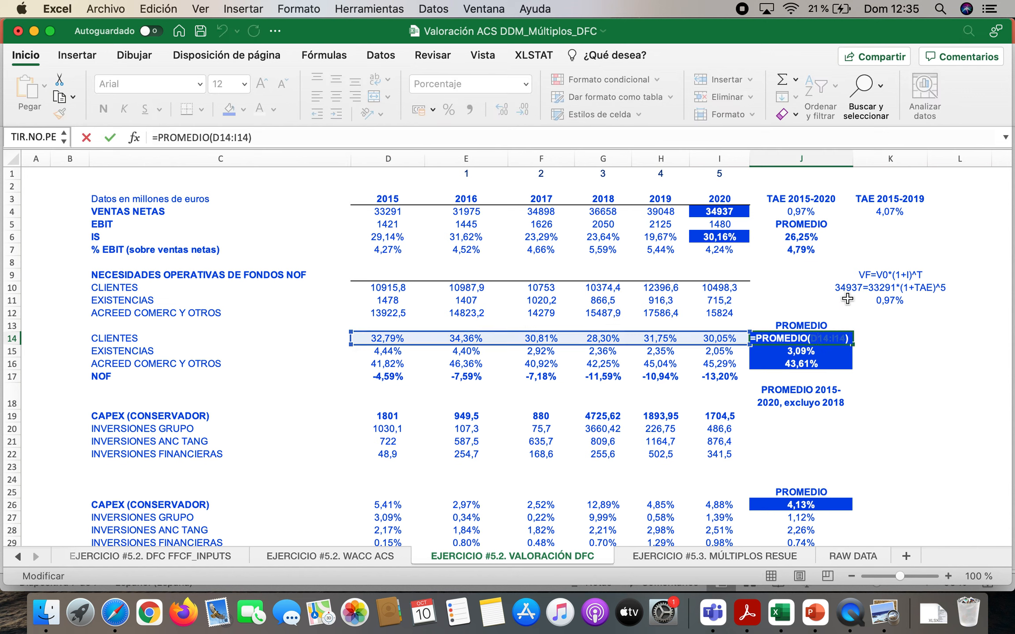
key(Return)
key(Up)
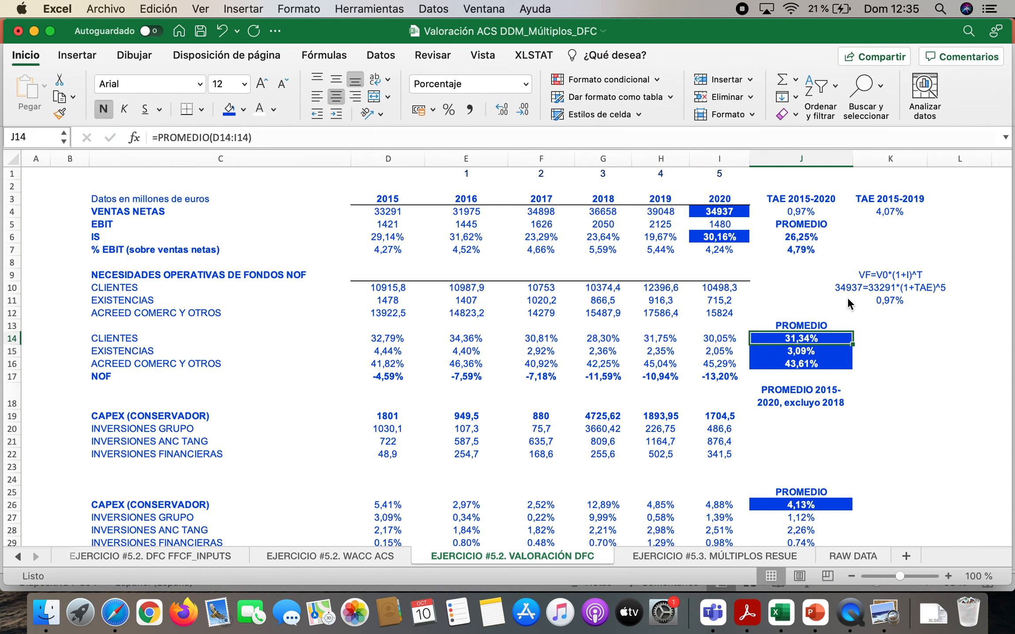
key(Down)
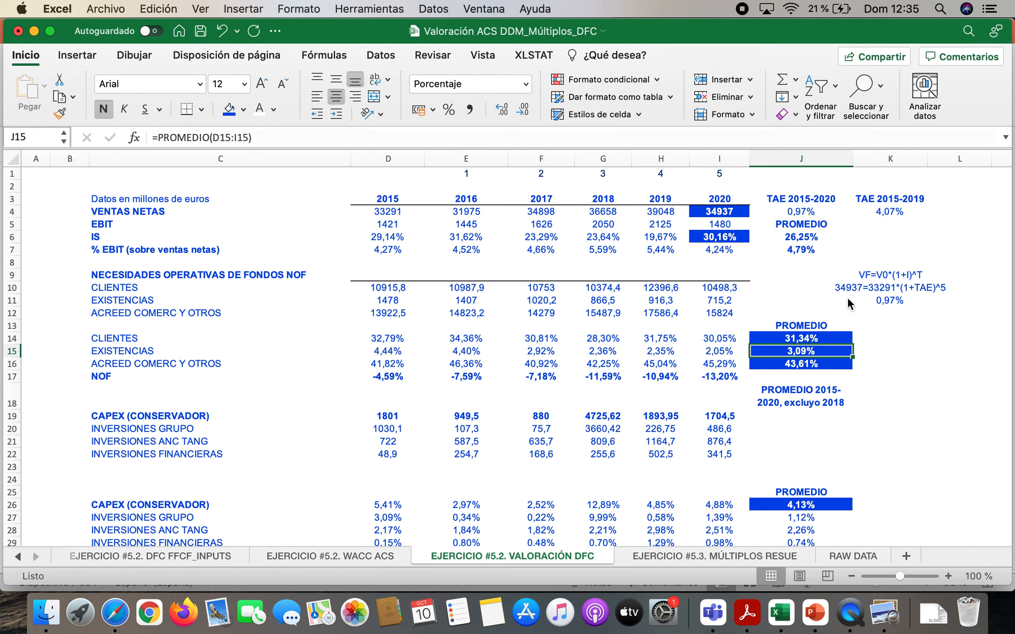
key(Down)
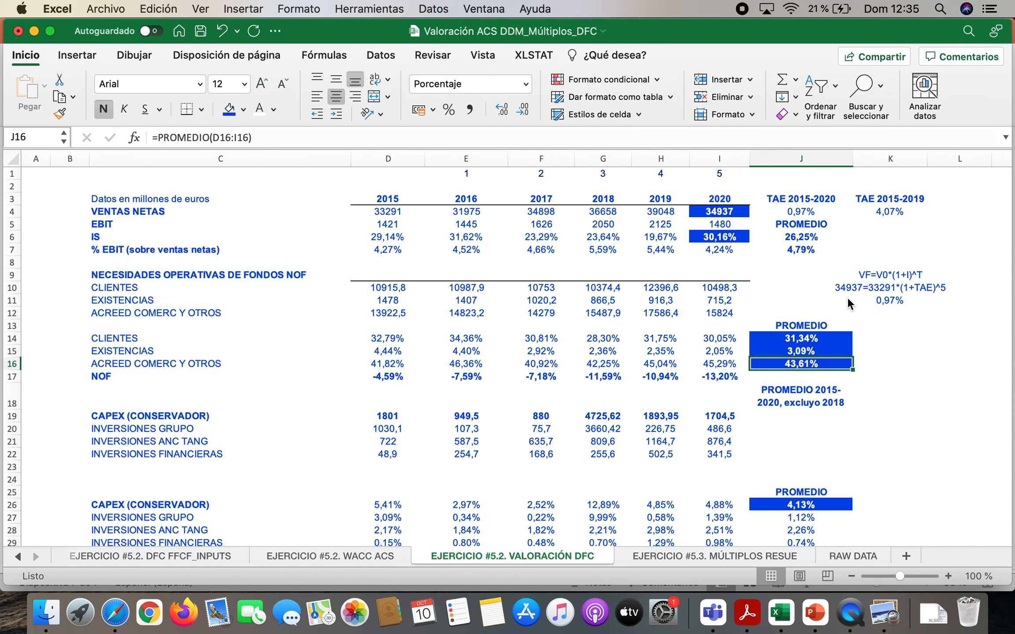
Inspect the 2015 NOF formula in D17 and select the NOF percentages in D17:I17
click(391, 378)
double_click(388, 377)
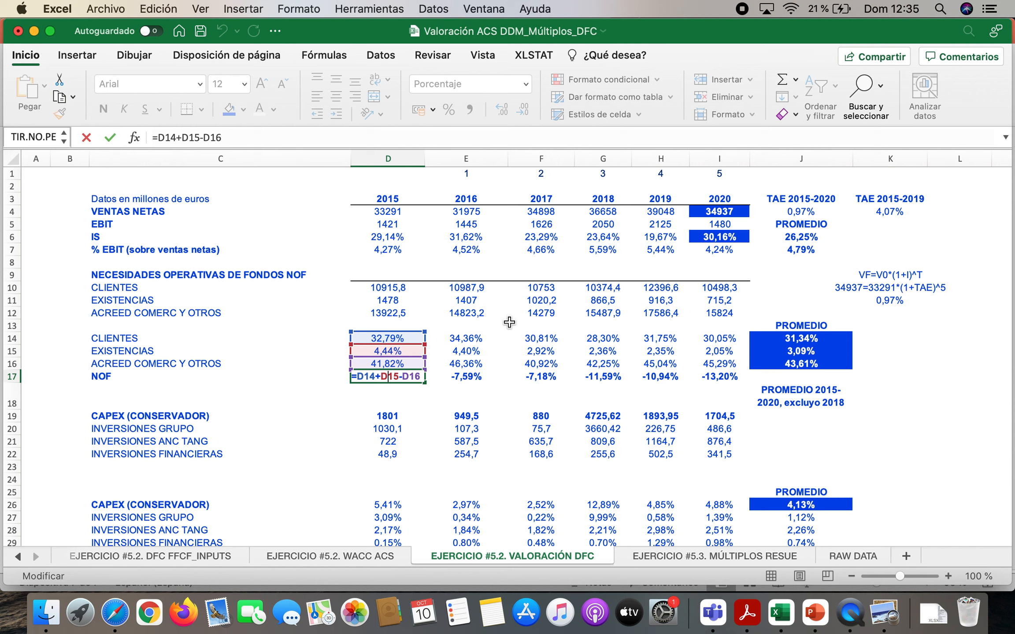
key(Return)
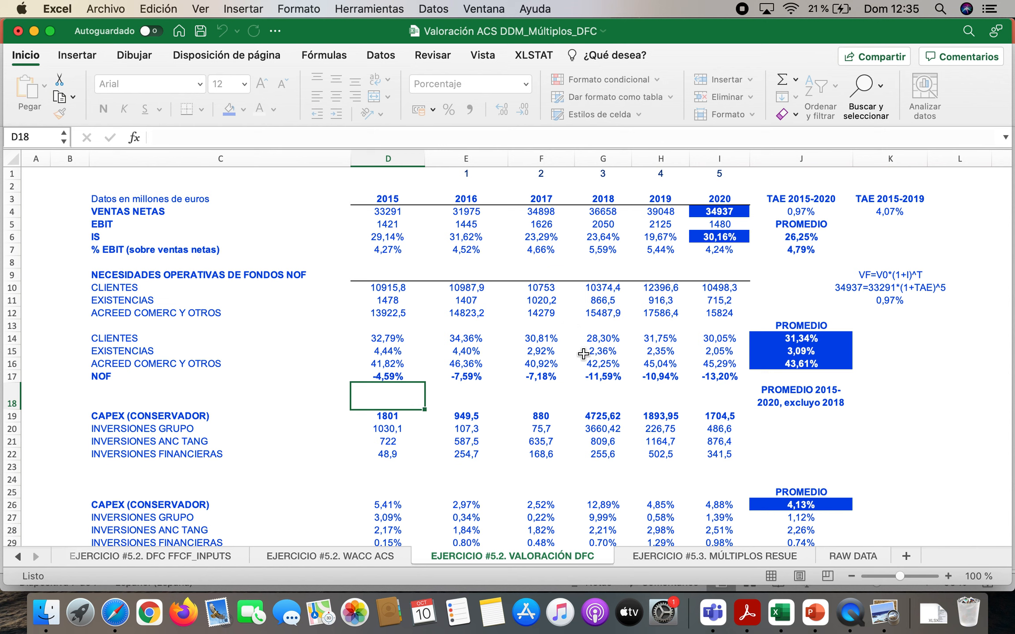
drag(495, 378, 690, 375)
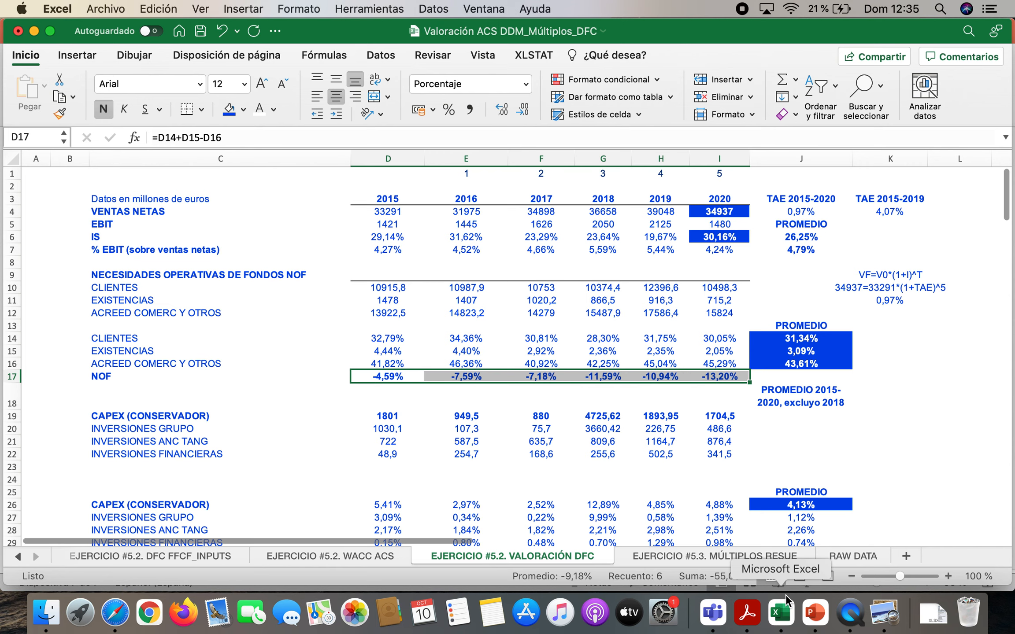
Switch to PowerPoint and highlight the VAR NOF term of the FFCF formula on slide 7
click(807, 614)
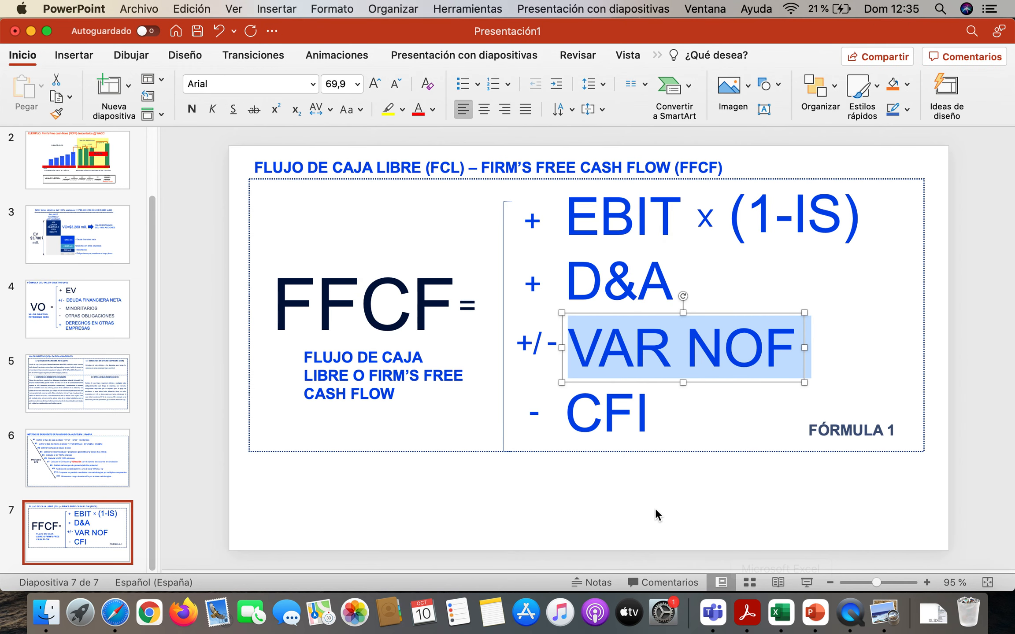
click(641, 512)
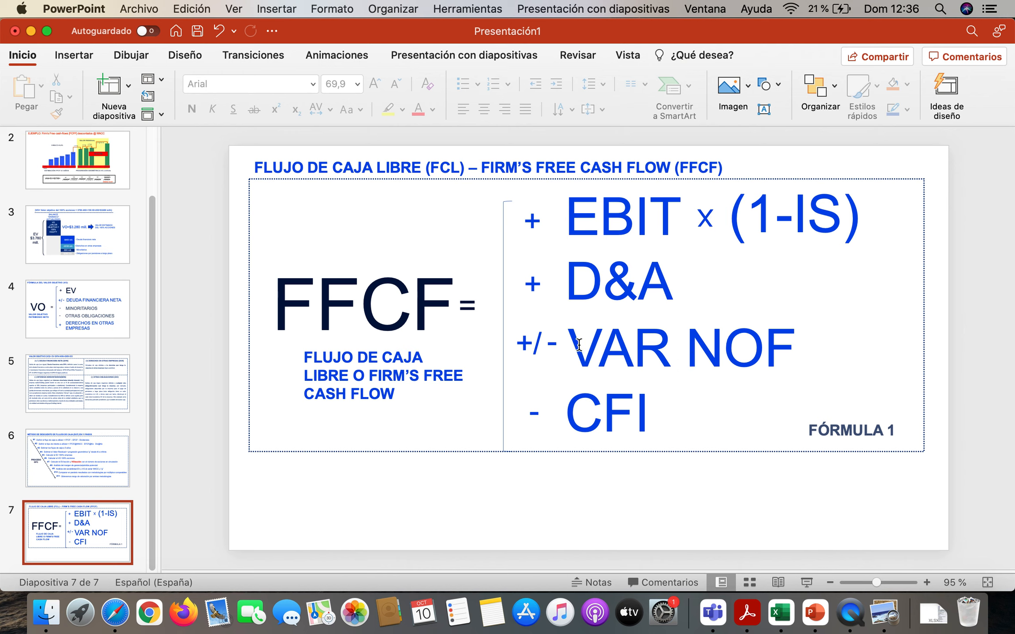
drag(571, 344, 763, 362)
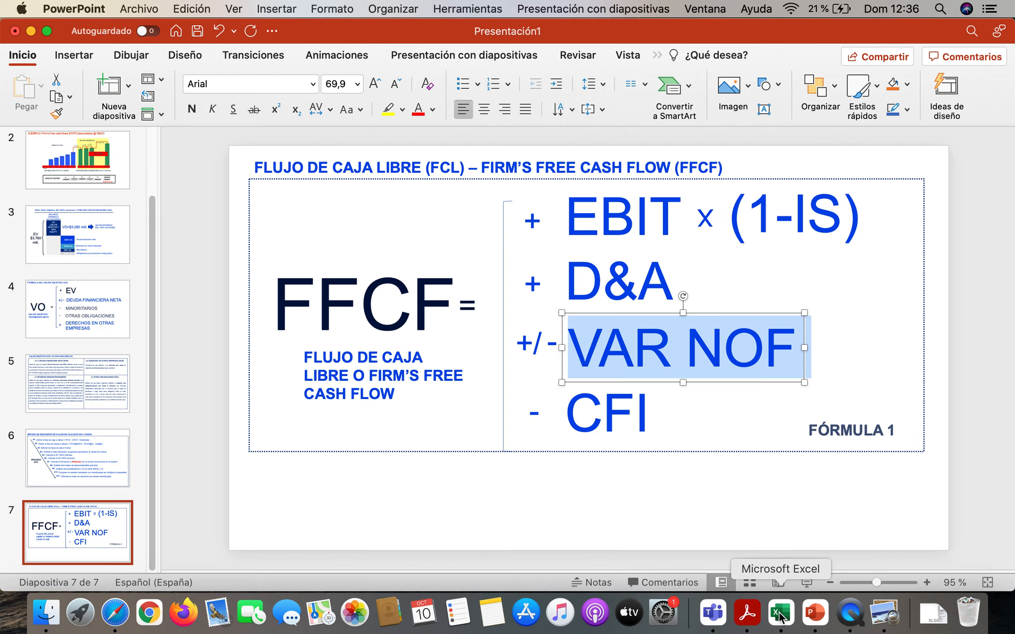
Switch back to Excel and review the NOF component averages in J14:J16 against the net sales in D4:H4
click(780, 616)
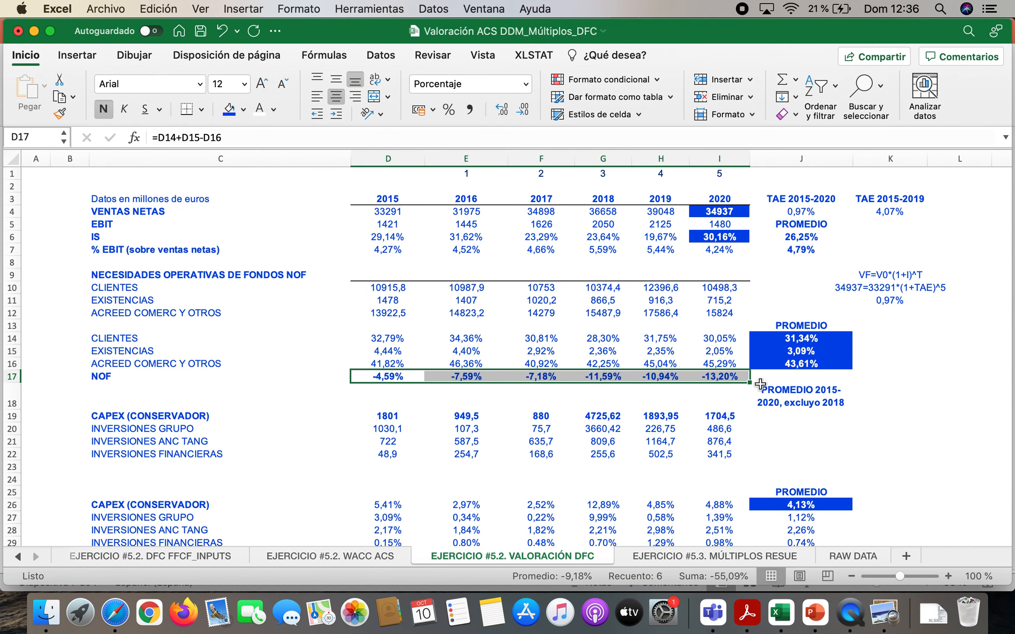
drag(801, 338, 799, 361)
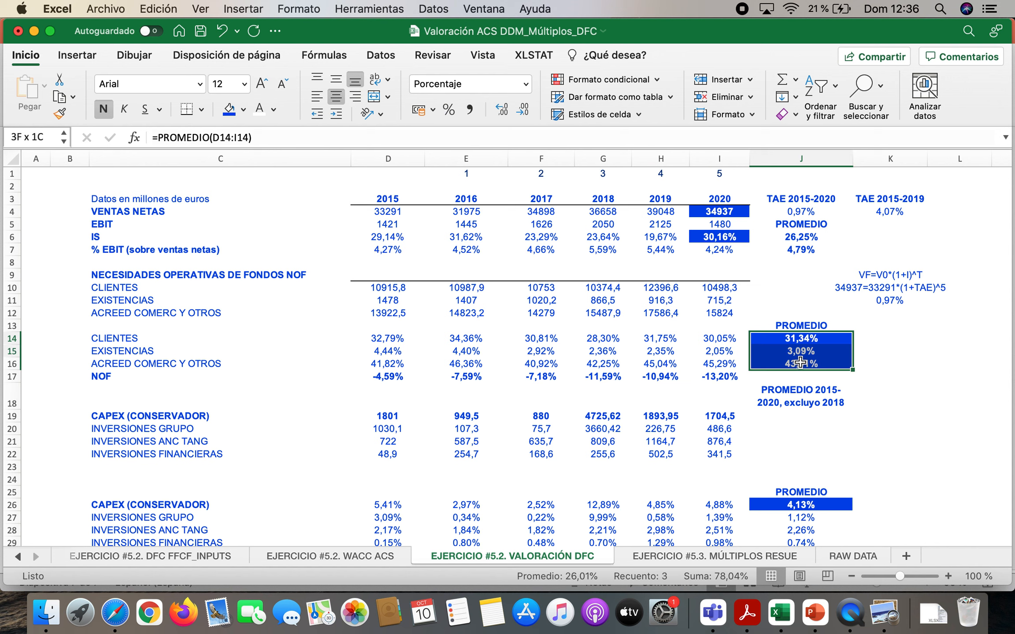
drag(414, 213, 683, 216)
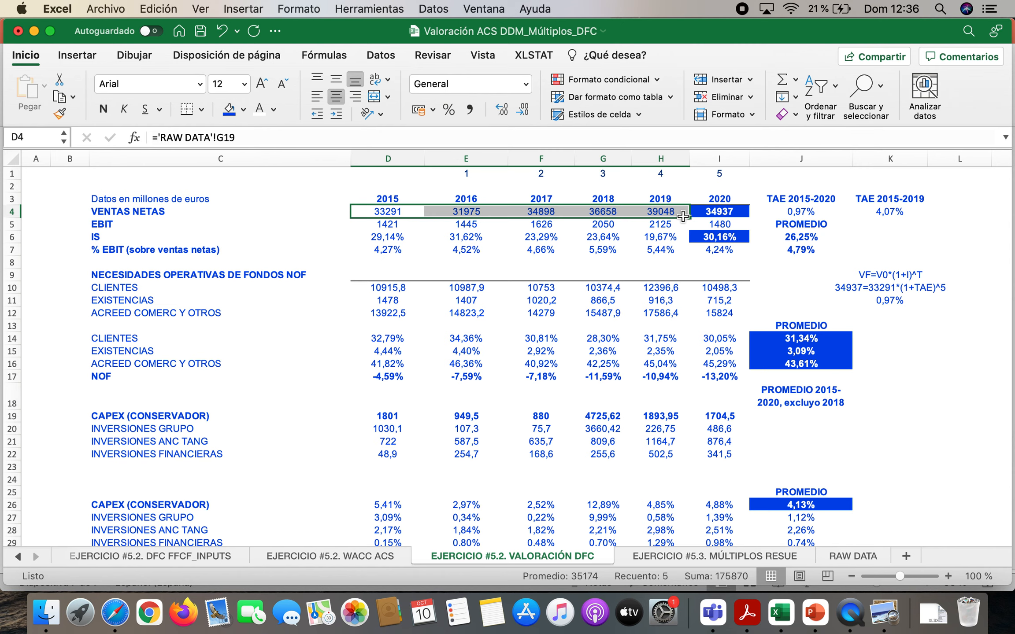
Recheck the FFCF formula in PowerPoint, and return to Excel to select the CAPEX (CONSERVADOR) label in C19
click(815, 620)
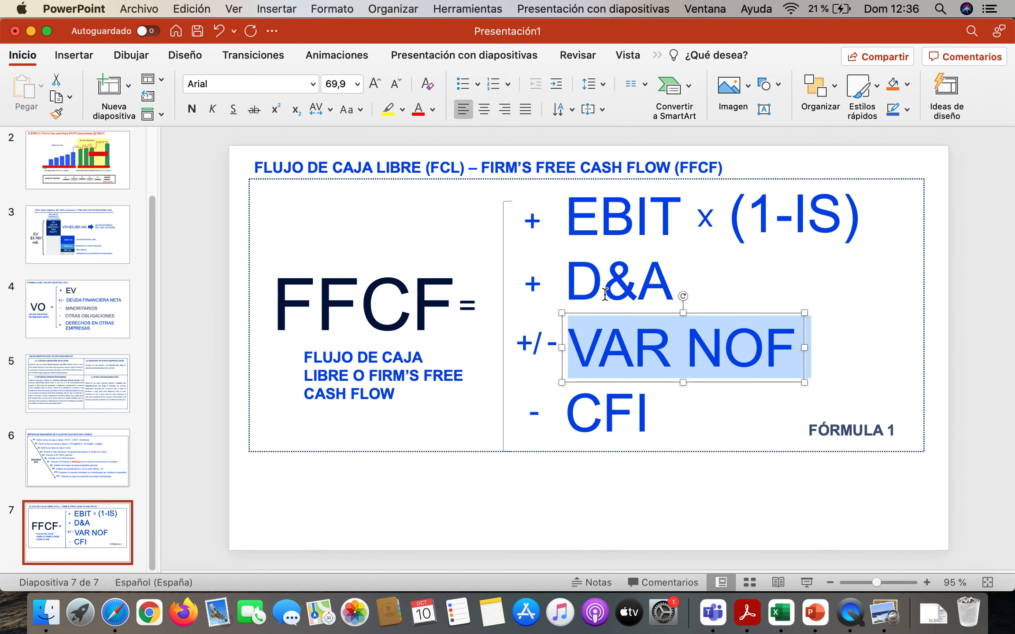
click(781, 613)
scroll(468, 422, down, 5)
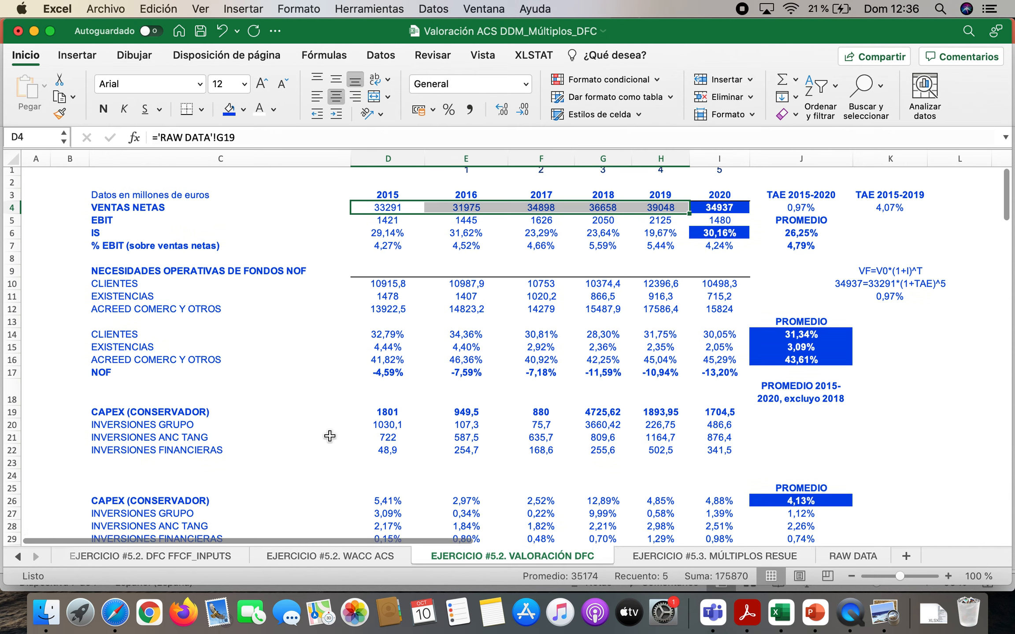
click(175, 313)
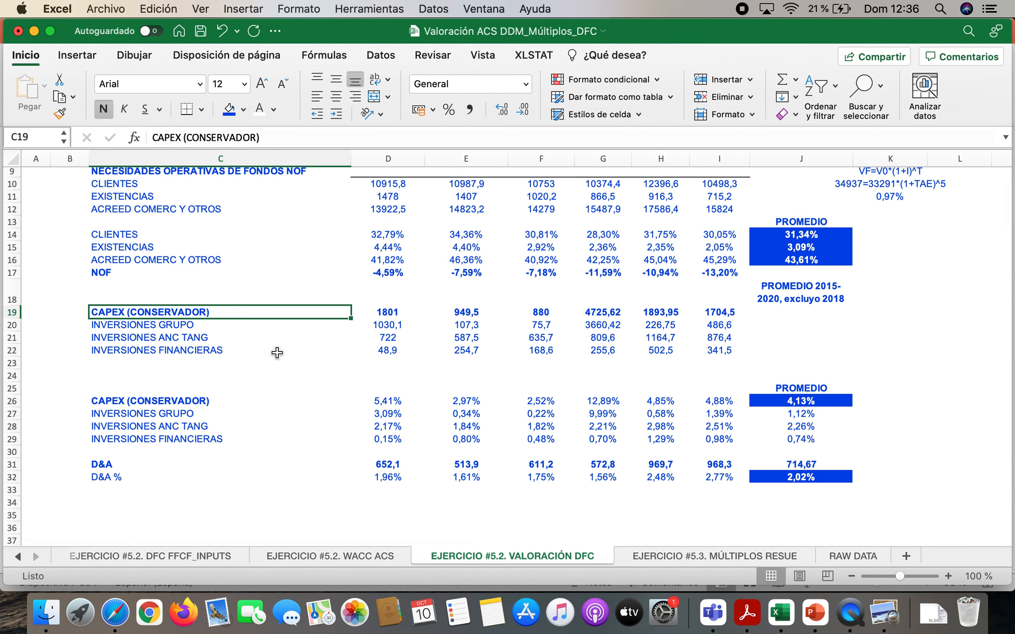
Select the CAPEX component labels in C20:C22 and their 2015-2020 amounts in D20:I22, ending on the 2020 group investment in I20
drag(212, 326, 211, 353)
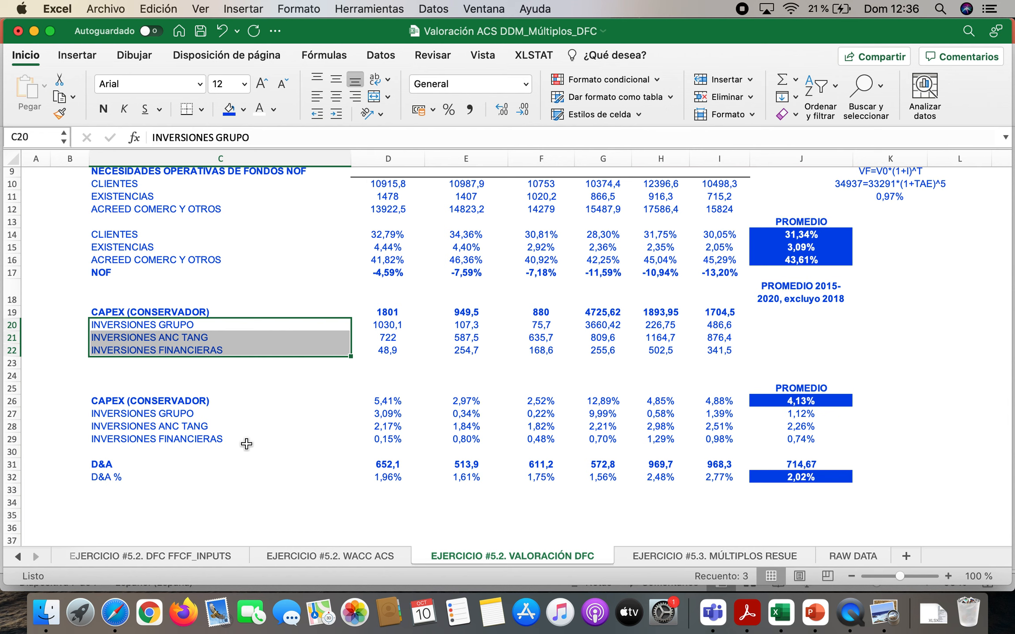
click(389, 326)
drag(479, 325, 715, 349)
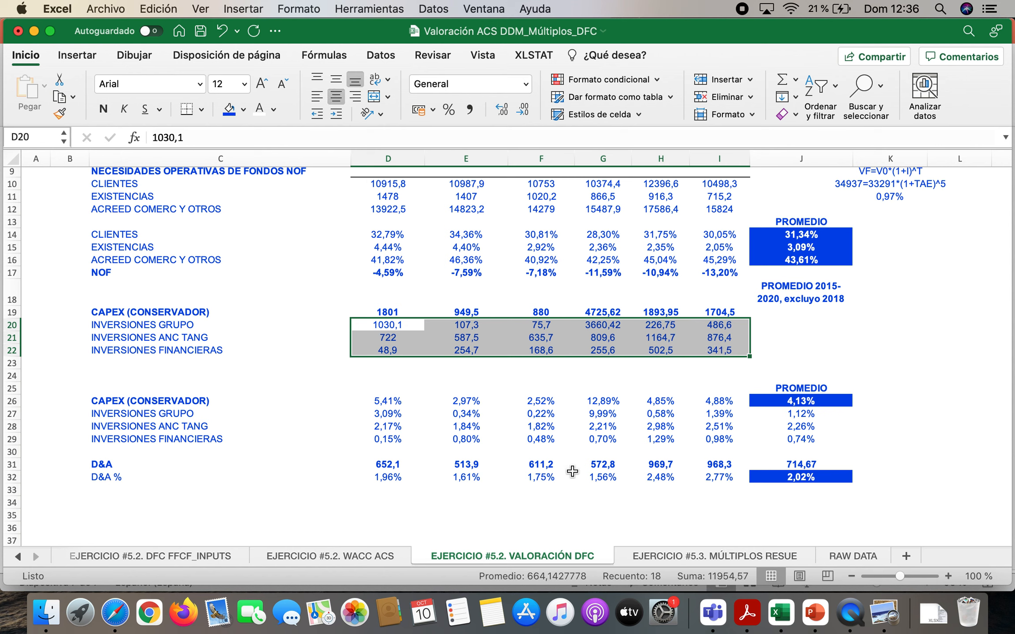
click(726, 327)
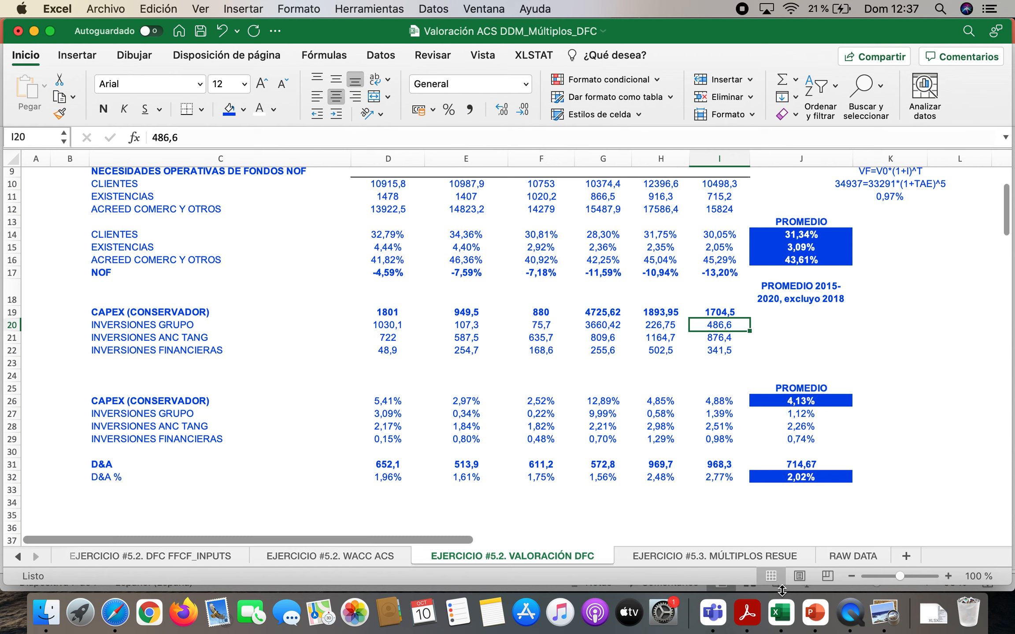
Switch to Acrobat Reader and locate the investing cash flows and Pagos por inversiones on page 12 of the 2020 financial report
click(747, 612)
scroll(476, 462, down, 20)
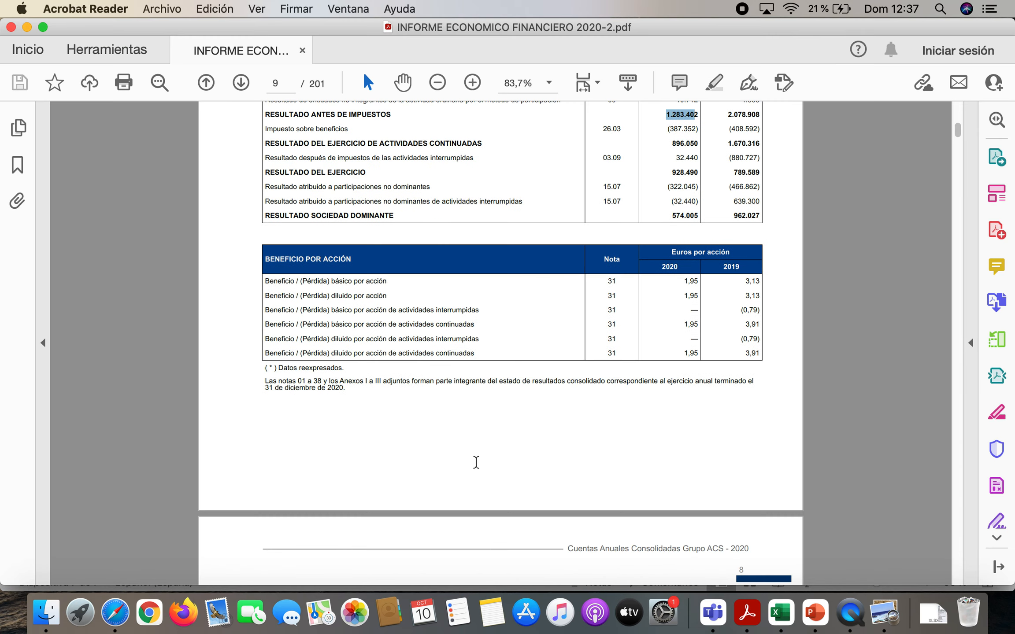
scroll(476, 462, down, 20)
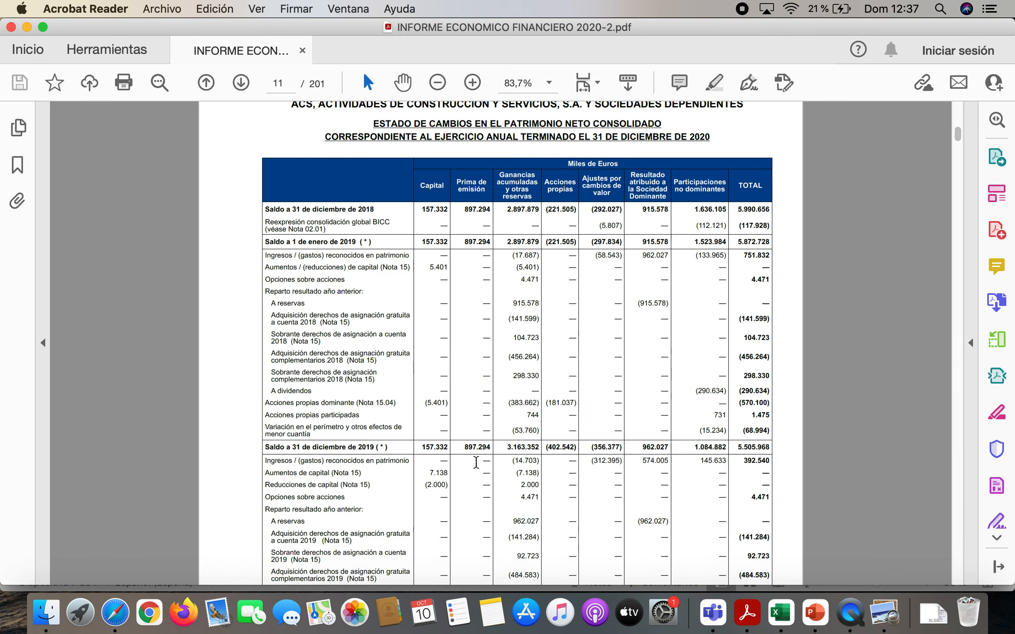
scroll(476, 467, down, 15)
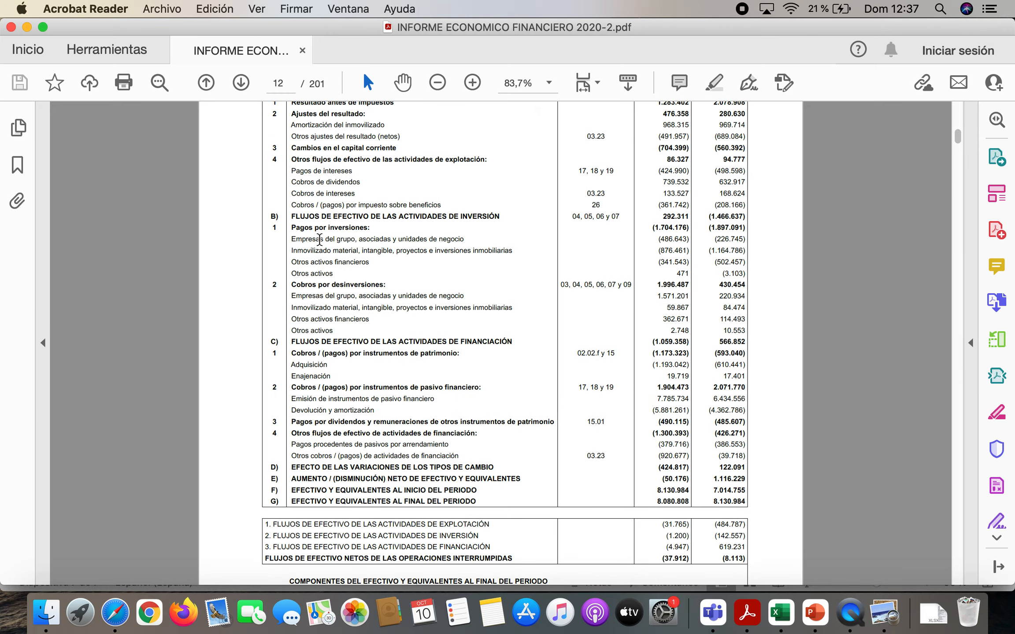
scroll(320, 240, up, 3)
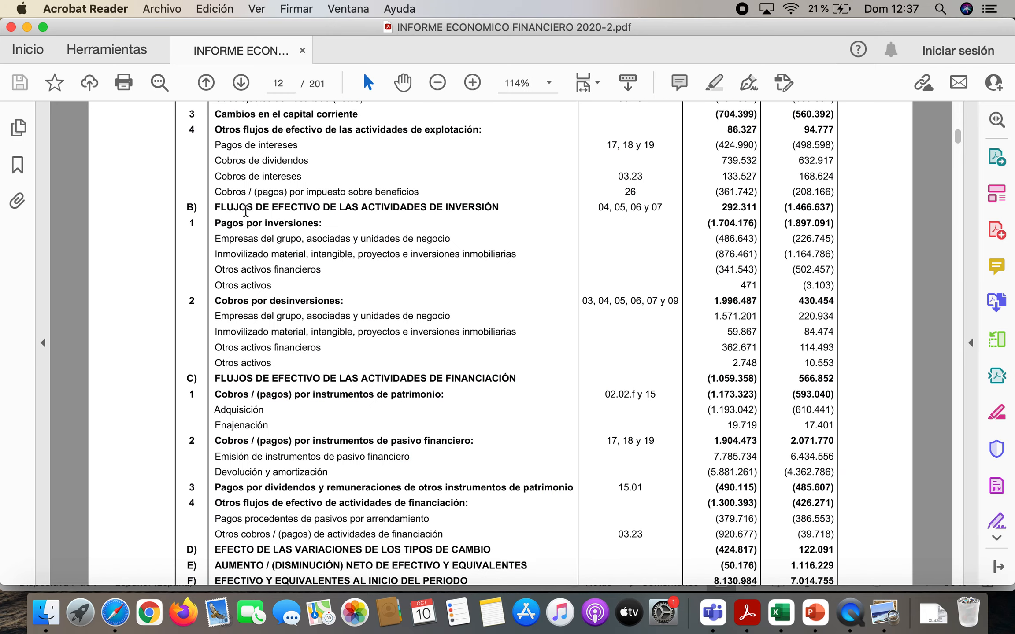
drag(207, 205, 500, 210)
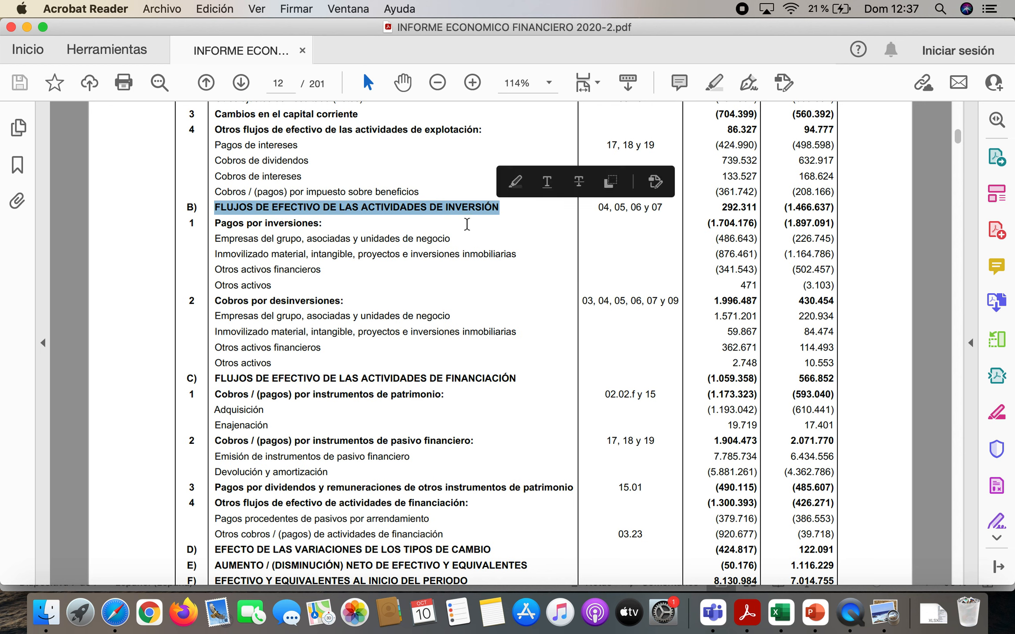
drag(225, 229, 336, 223)
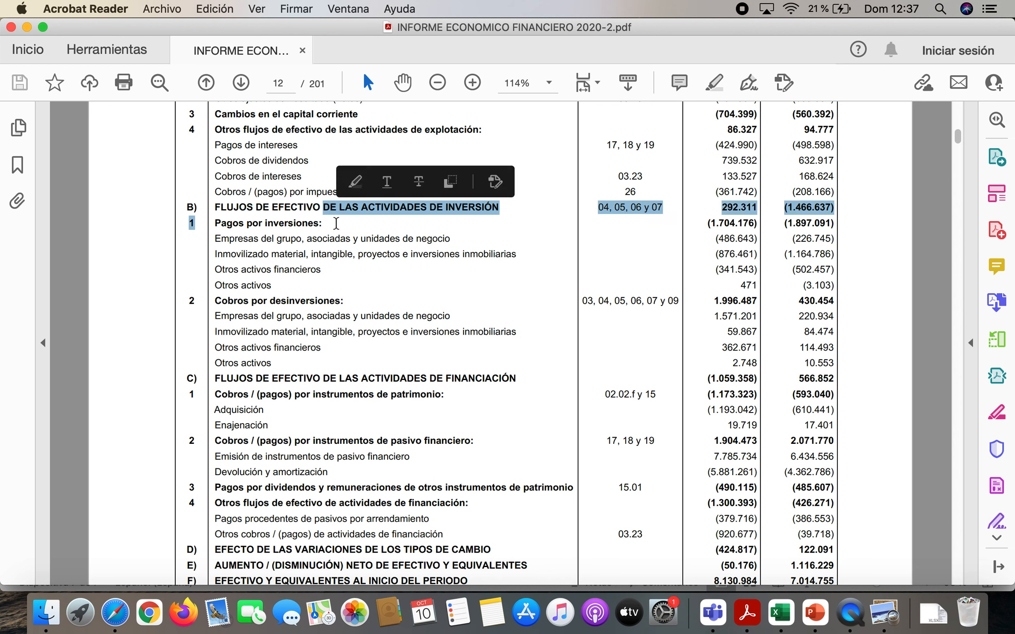
click(326, 240)
Highlight the group companies and fixed asset investment lines with their 2020 amounts, plus the Otros activos financieros label
drag(214, 239, 517, 242)
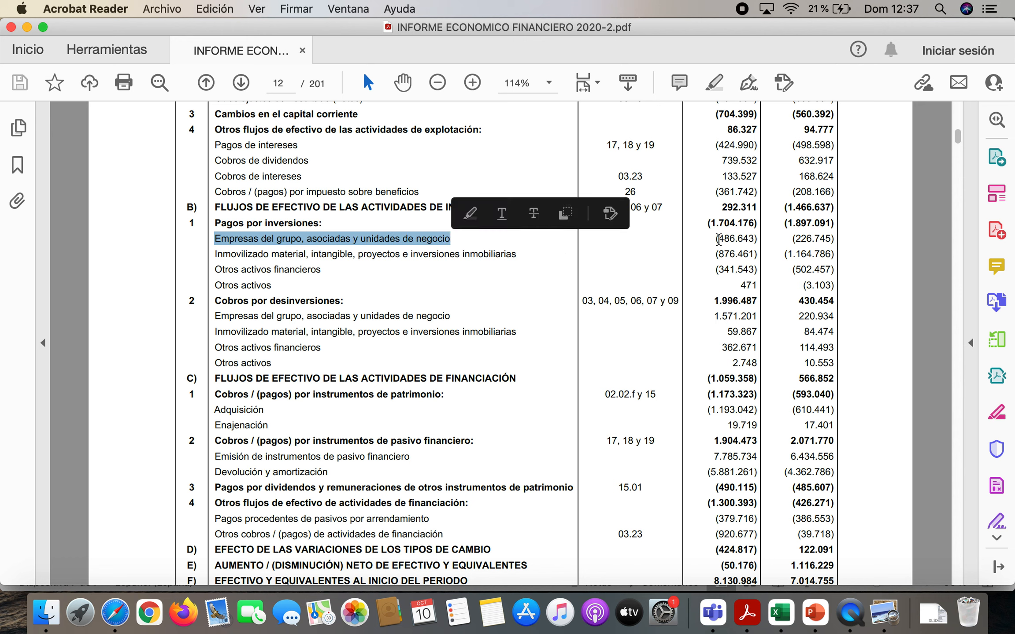
drag(715, 239, 759, 241)
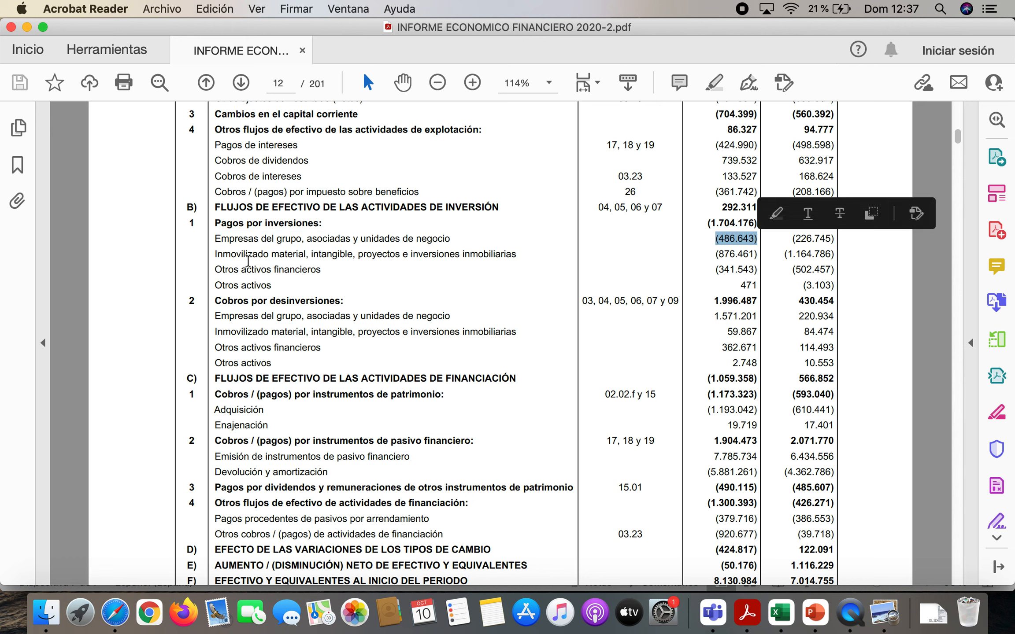
drag(215, 255, 505, 259)
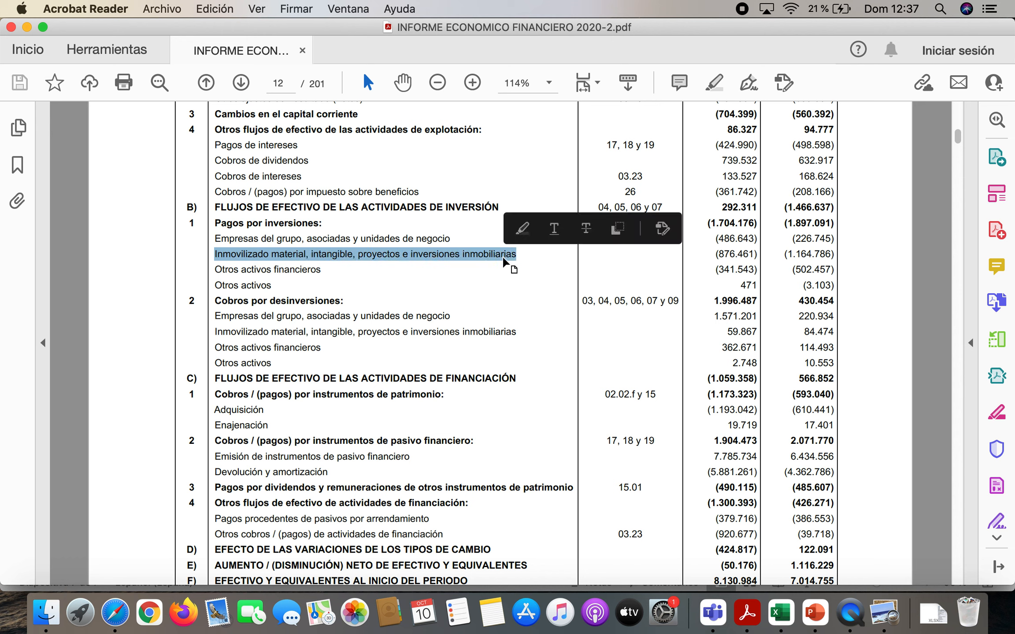
drag(715, 257, 755, 256)
drag(215, 269, 322, 273)
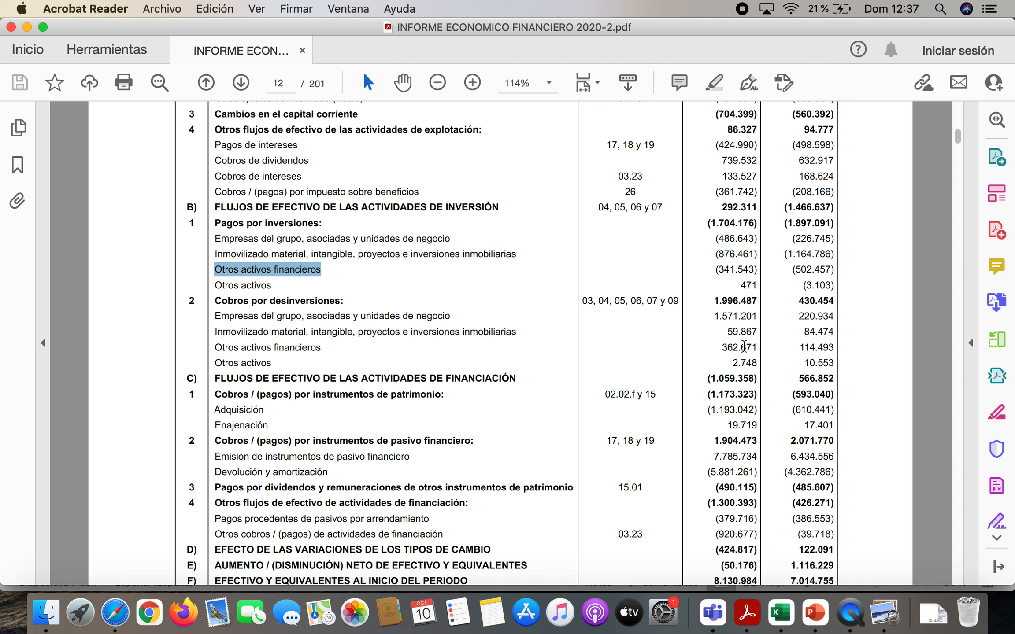
Switch back to Excel and check the 2020 CAPEX components in I20:I22 and the earlier years in D20:H22
click(780, 612)
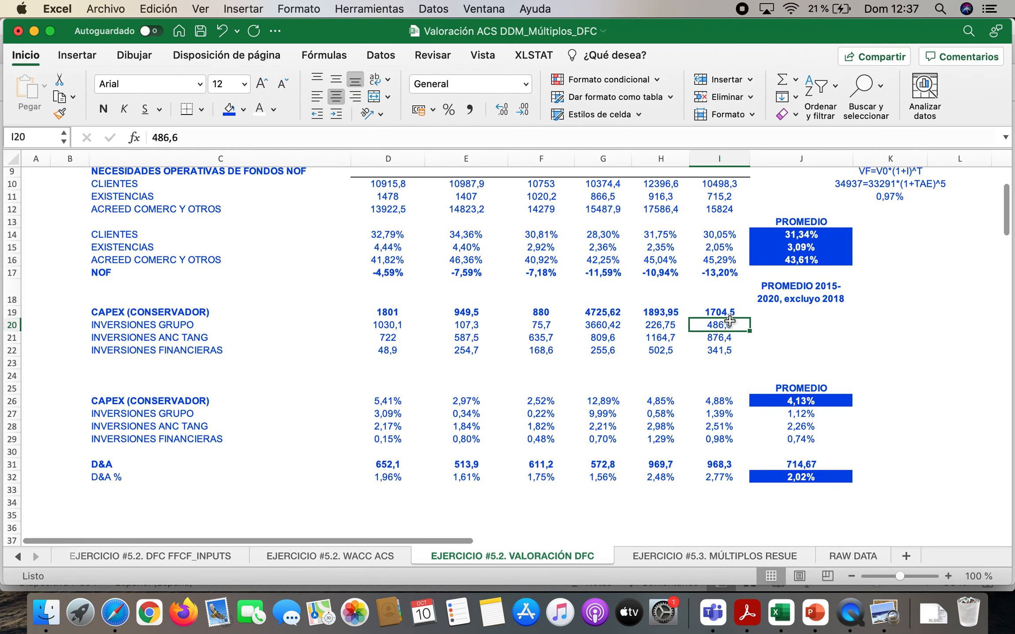
drag(724, 324, 726, 353)
drag(398, 326, 649, 352)
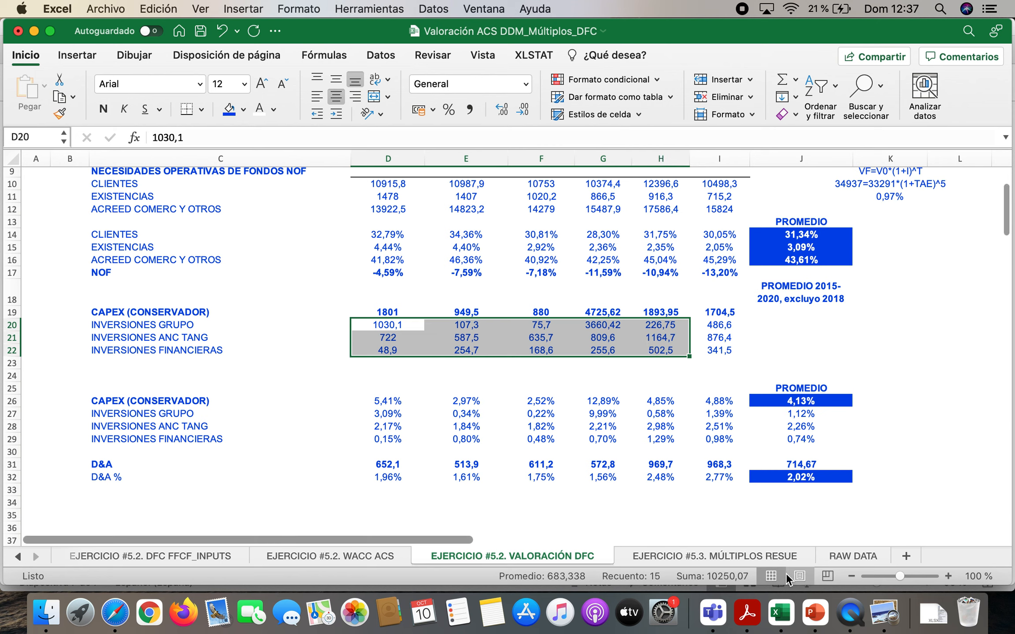
Return to the Acrobat Reader report and highlight the 2020 totals for Cobros por desinversiones and Pagos por inversiones
click(748, 612)
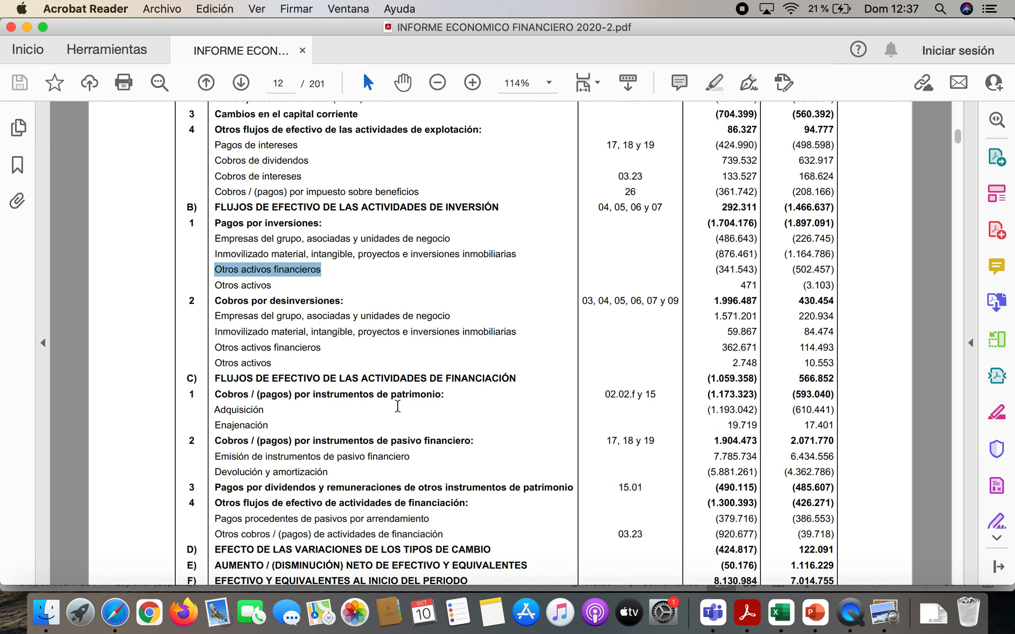
drag(217, 304, 337, 302)
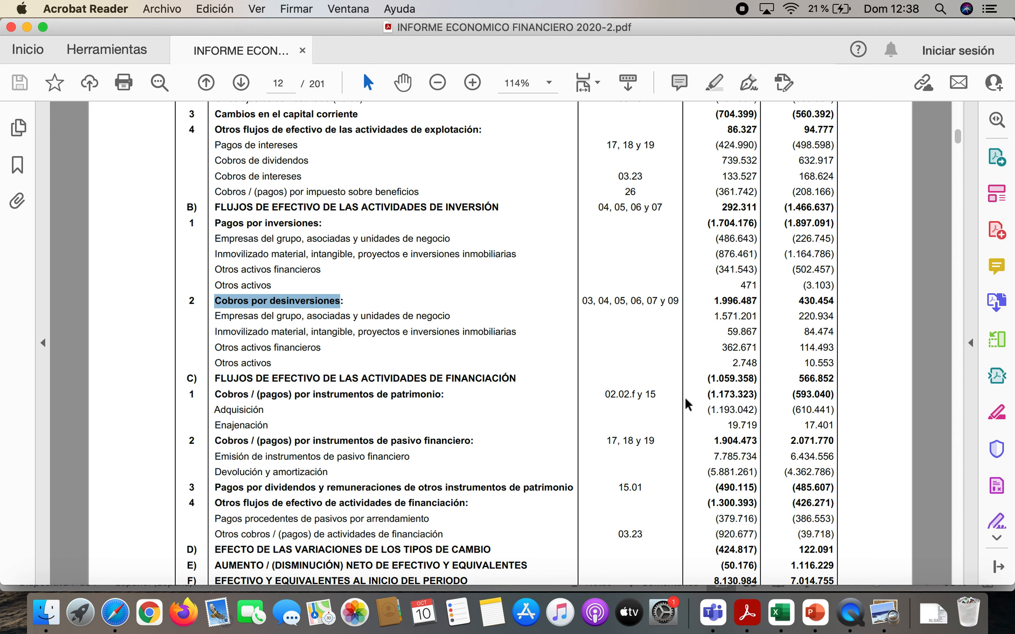
drag(714, 303, 756, 302)
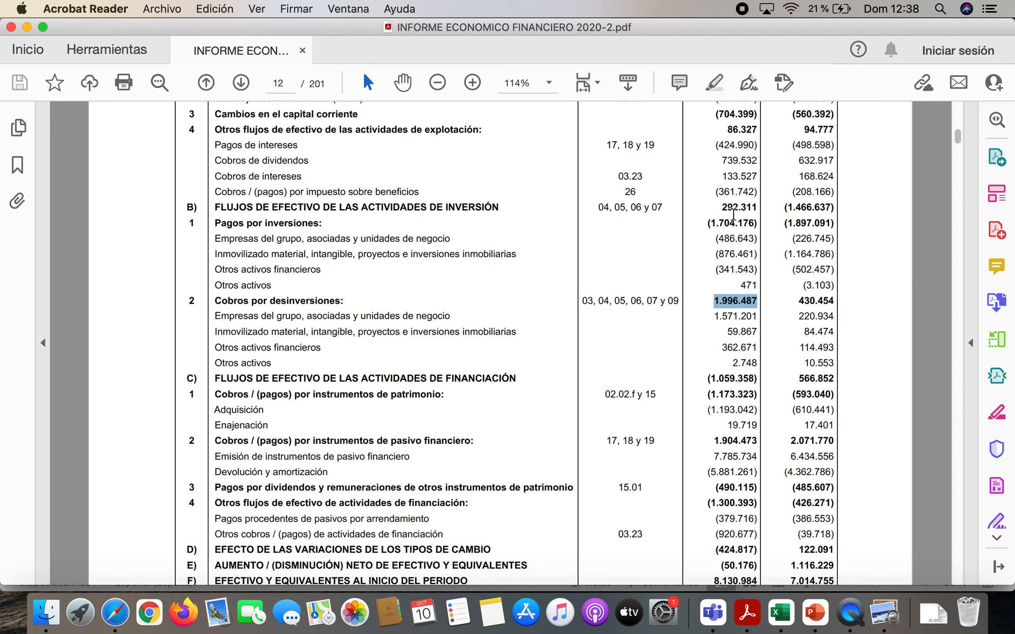
drag(706, 223, 761, 222)
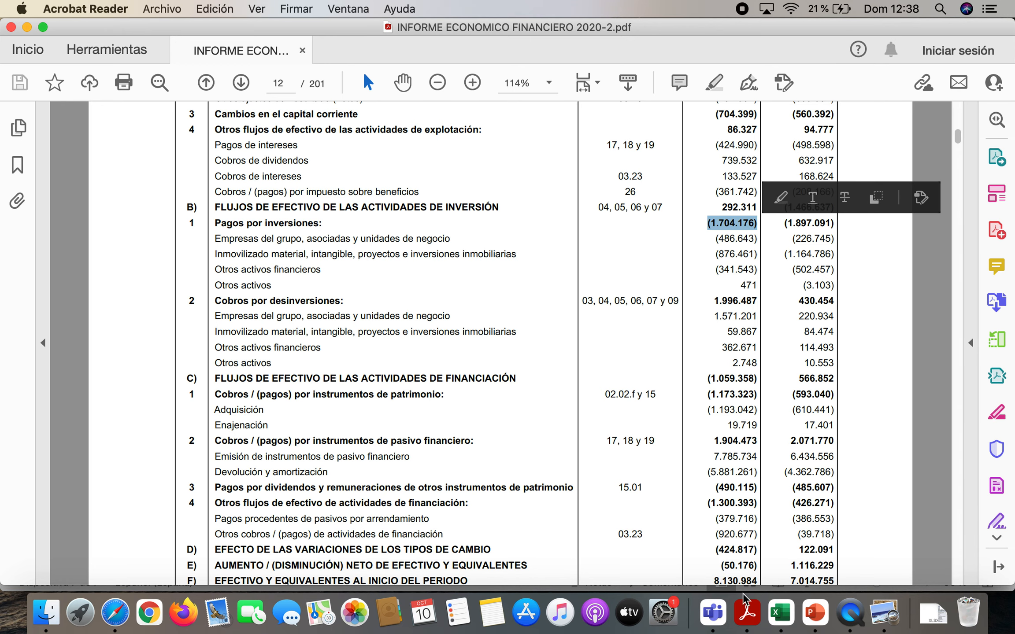
Switch to Excel and review the CAPEX amounts in D20:H22 and D19:G19, and the CAPEX percentages of sales in D26:I29
click(781, 612)
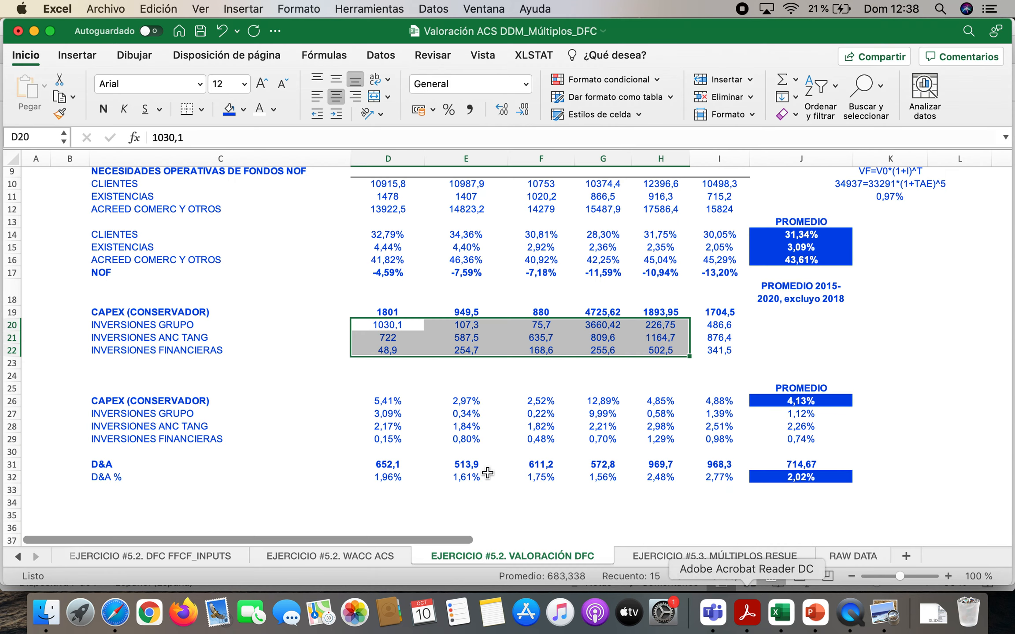
drag(375, 325, 653, 348)
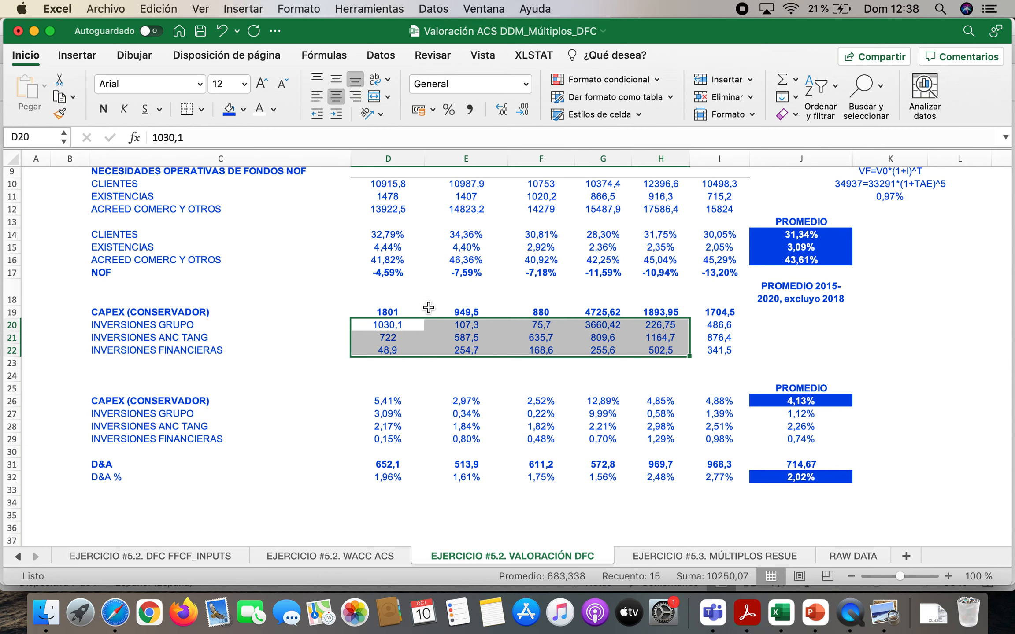
drag(384, 311, 616, 318)
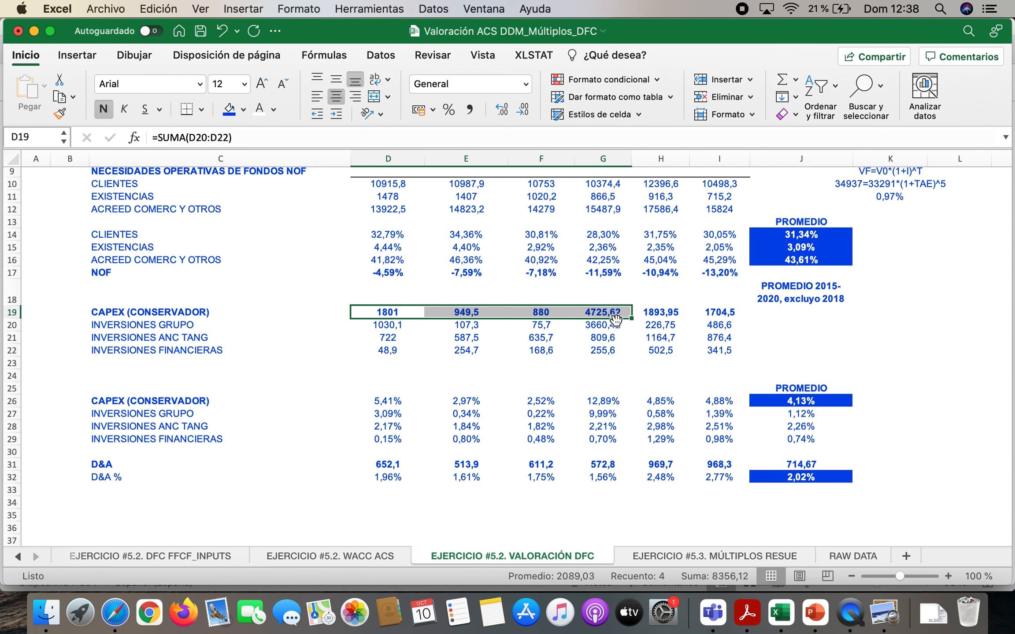
scroll(615, 318, down, 2)
drag(389, 355, 703, 393)
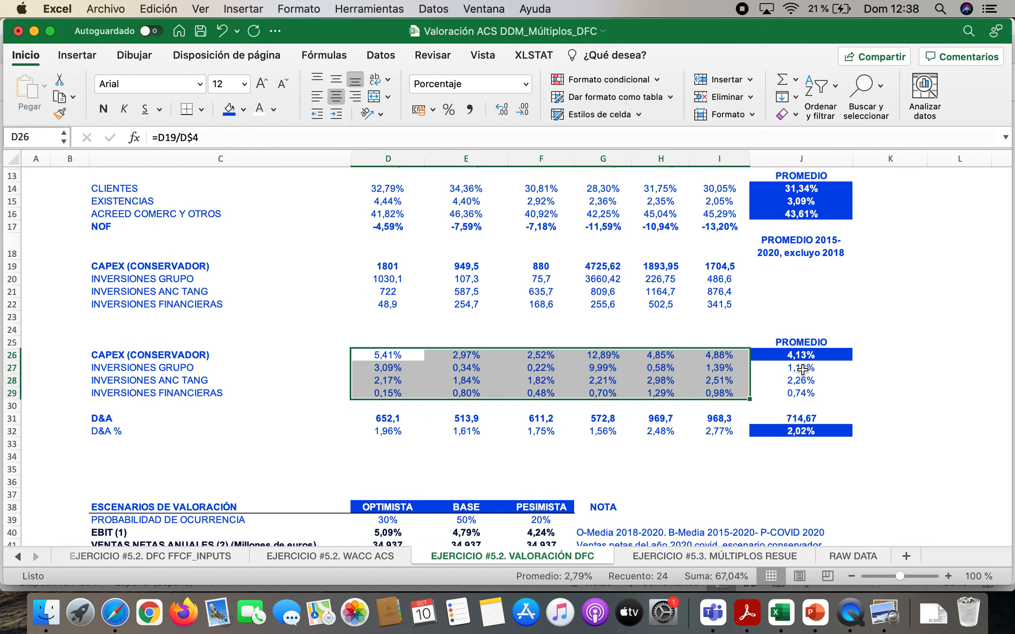
Inspect the average formulas for total CAPEX in J26 and group investments in J27, leaving both unchanged
double_click(817, 354)
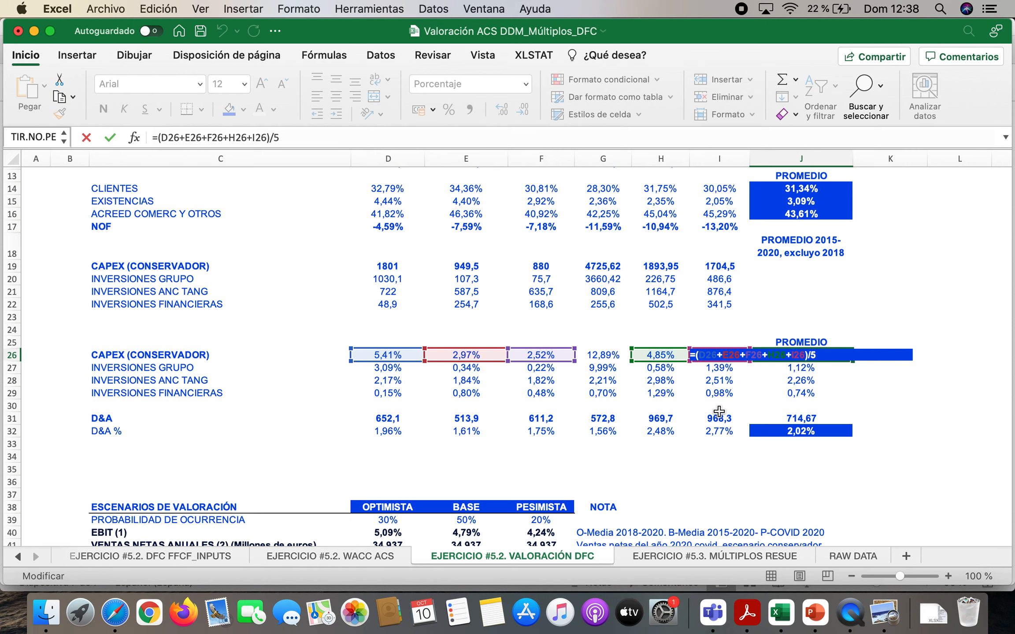
key(ctrl+Return)
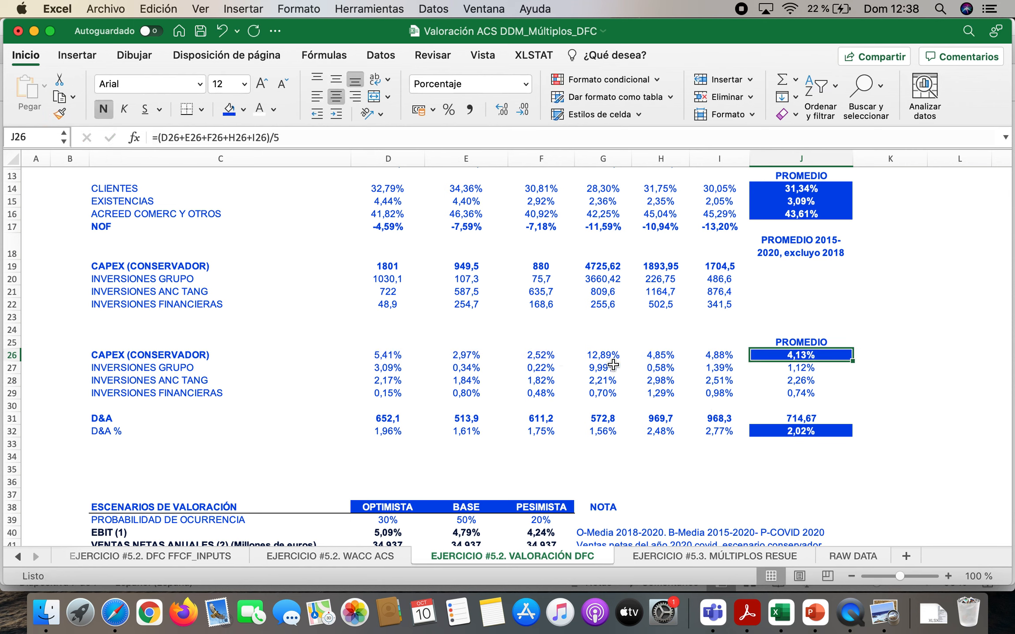
click(788, 365)
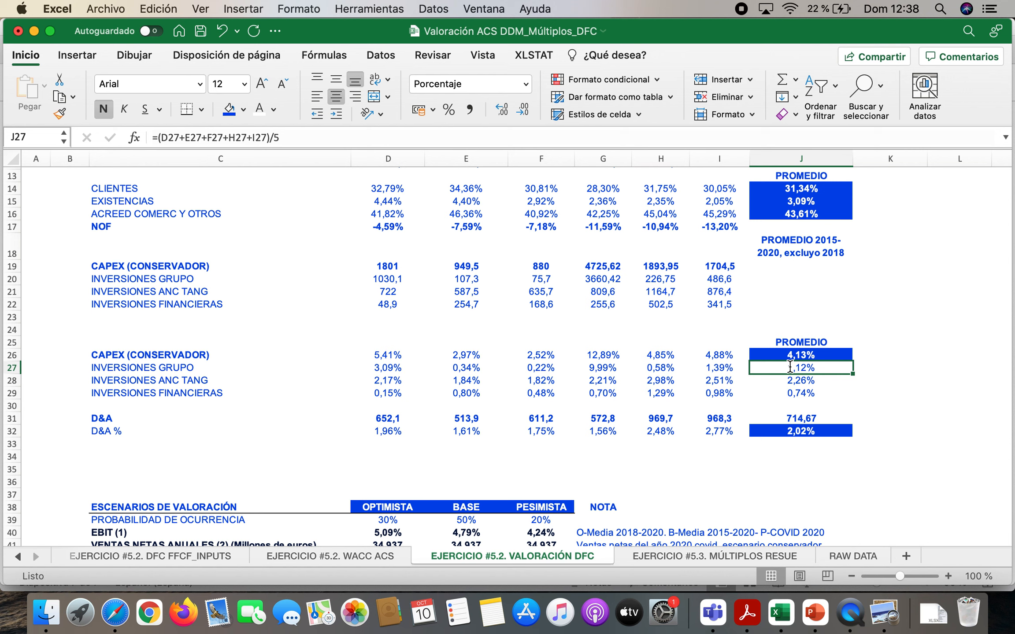
double_click(790, 366)
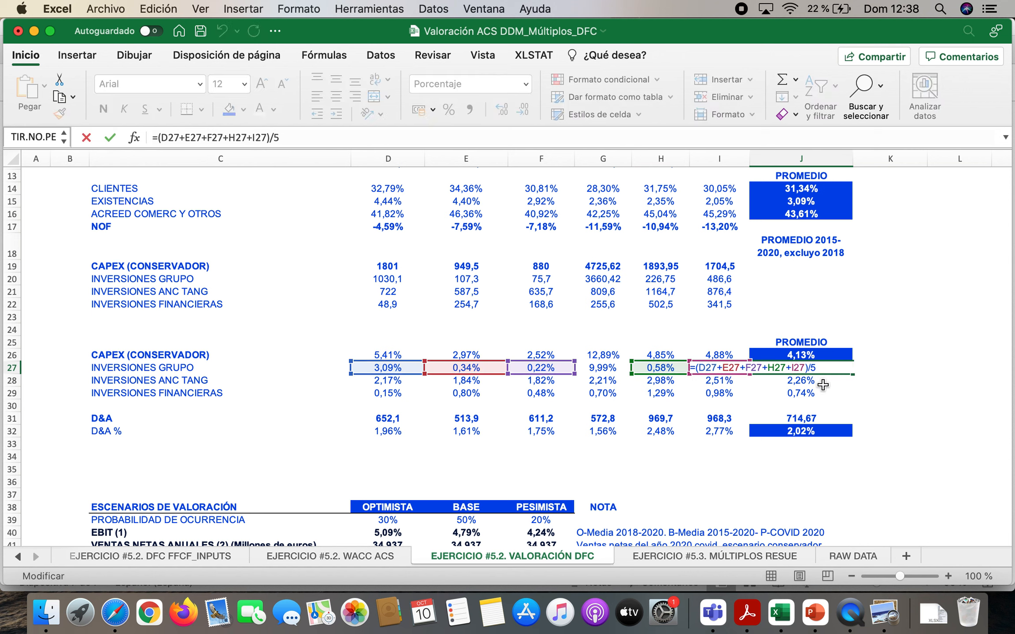
key(ctrl+Return)
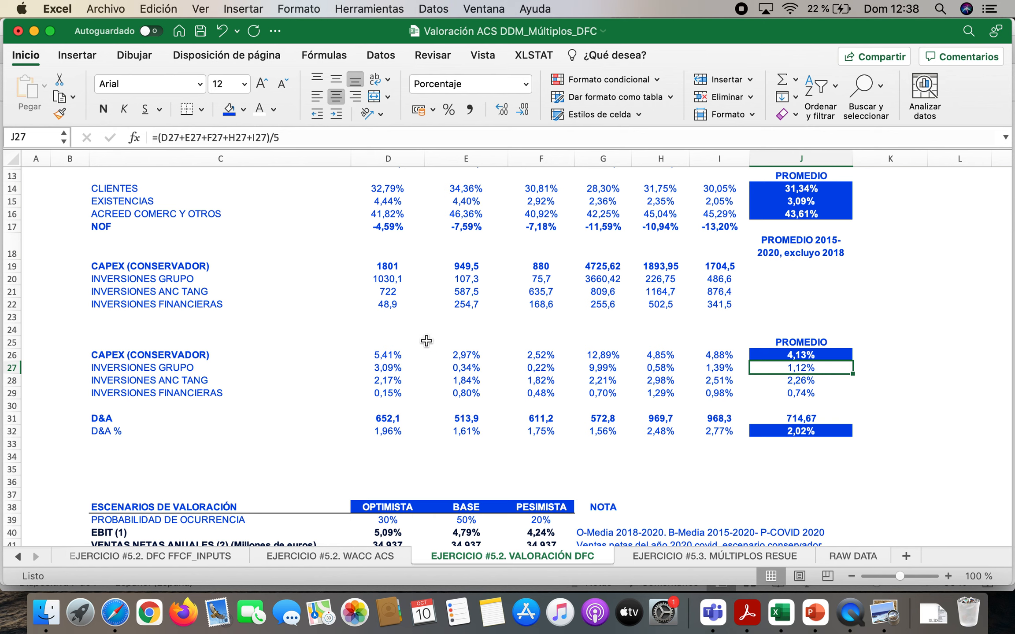
Compare the 2018 CAPEX percentages in G26:G28 with the 2015-2017 ones in D26:F26, and check the group investment ratio in G27
drag(611, 355, 610, 384)
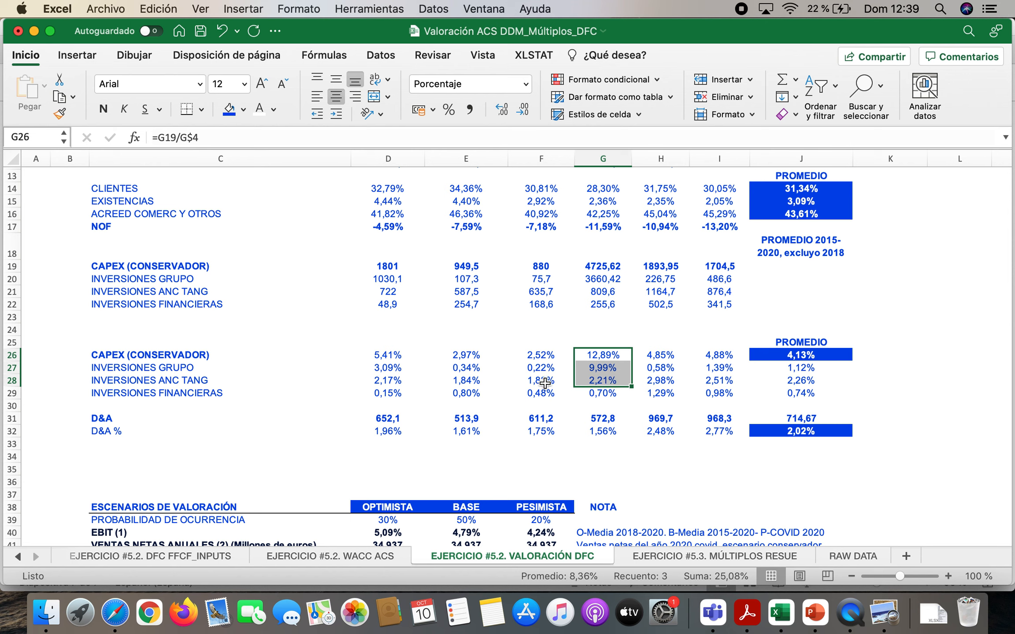
drag(384, 353, 539, 357)
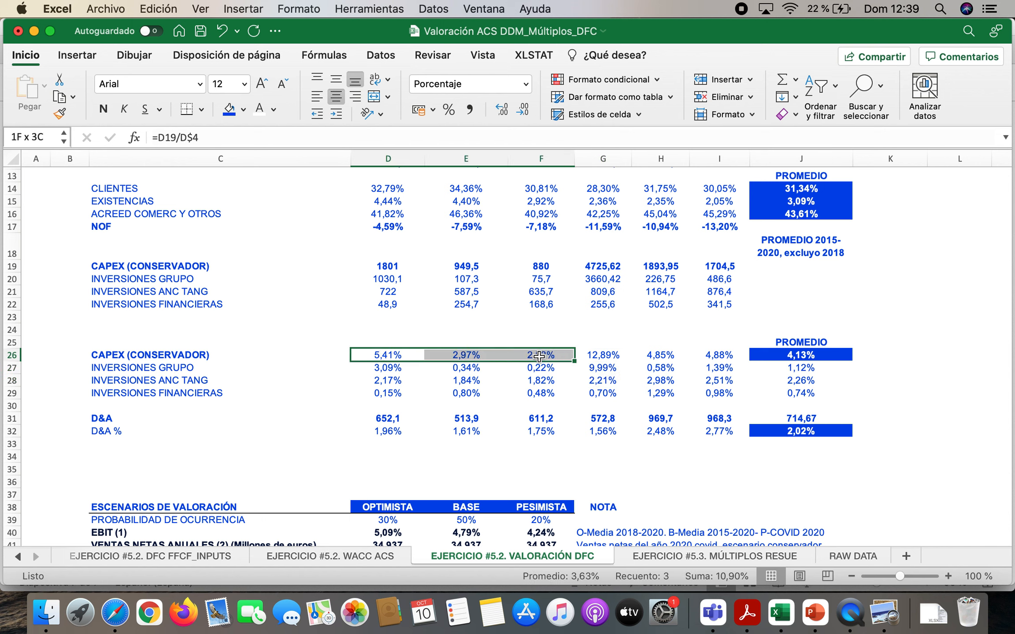
click(598, 356)
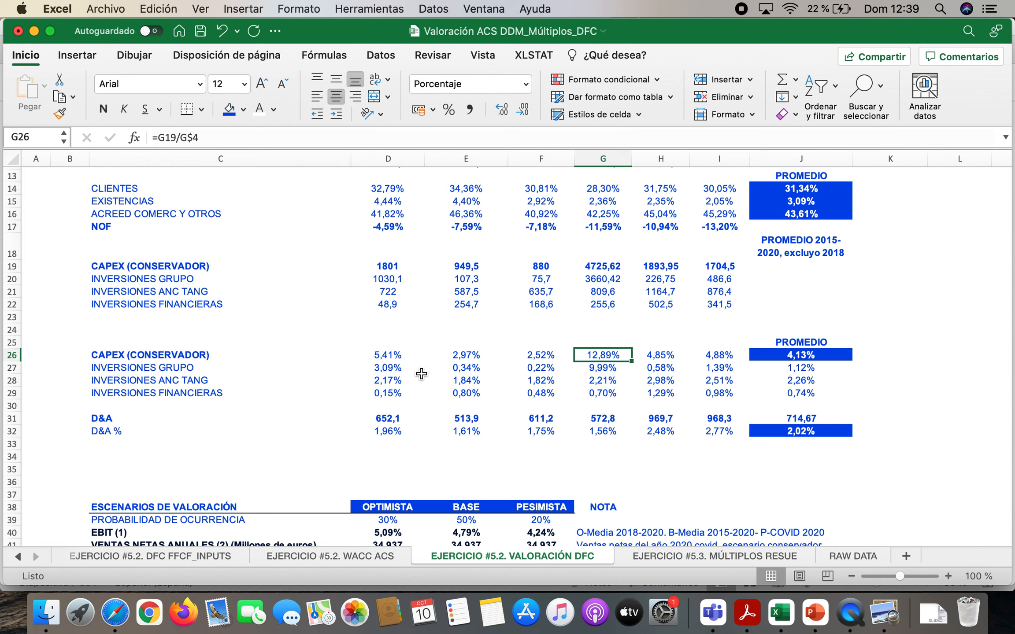
click(606, 370)
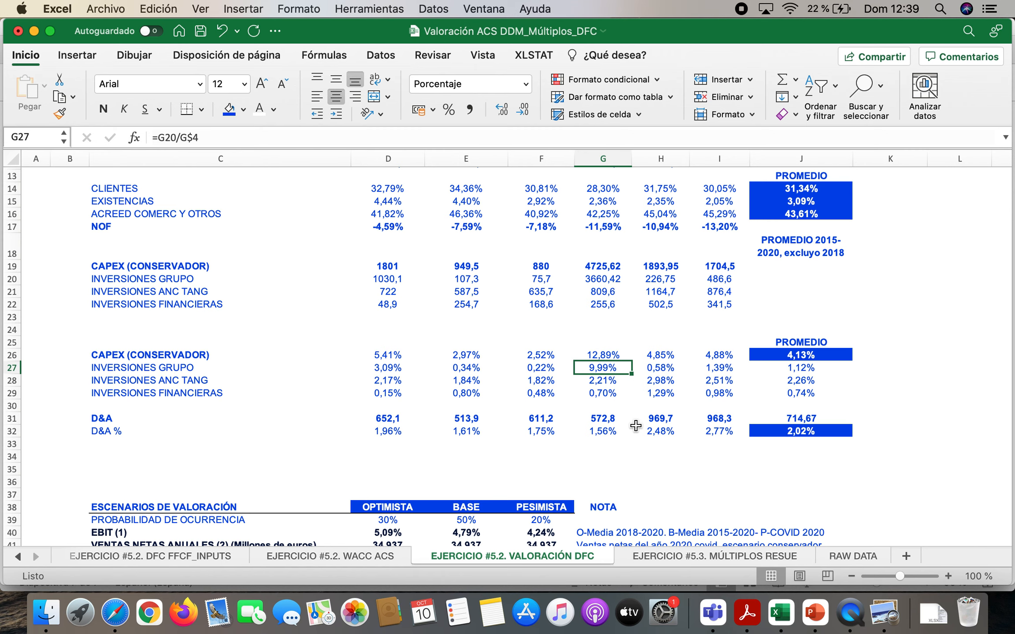
scroll(554, 508, up, 5)
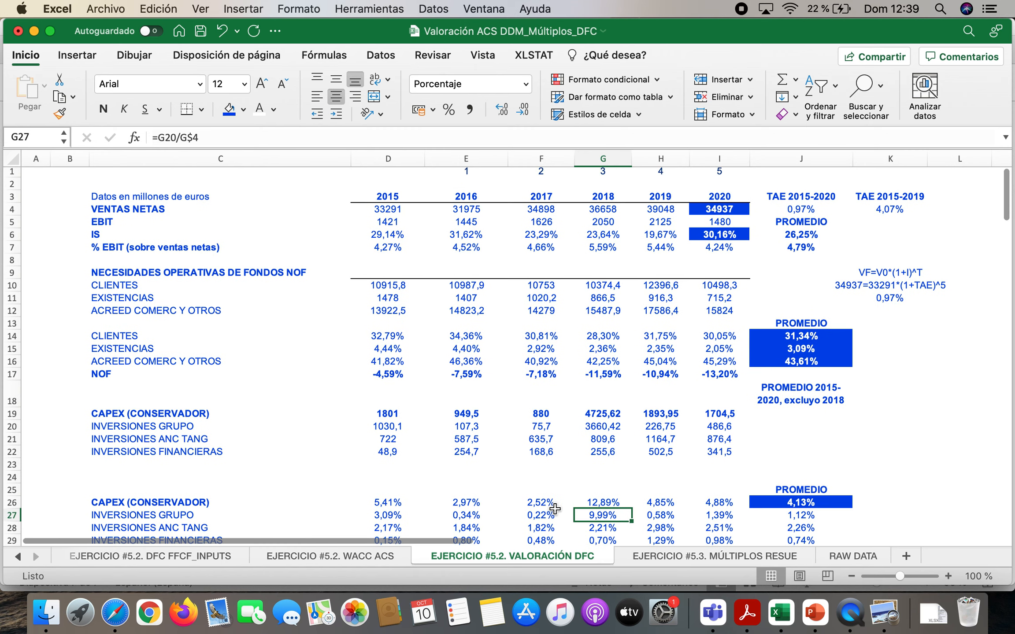
scroll(595, 450, down, 6)
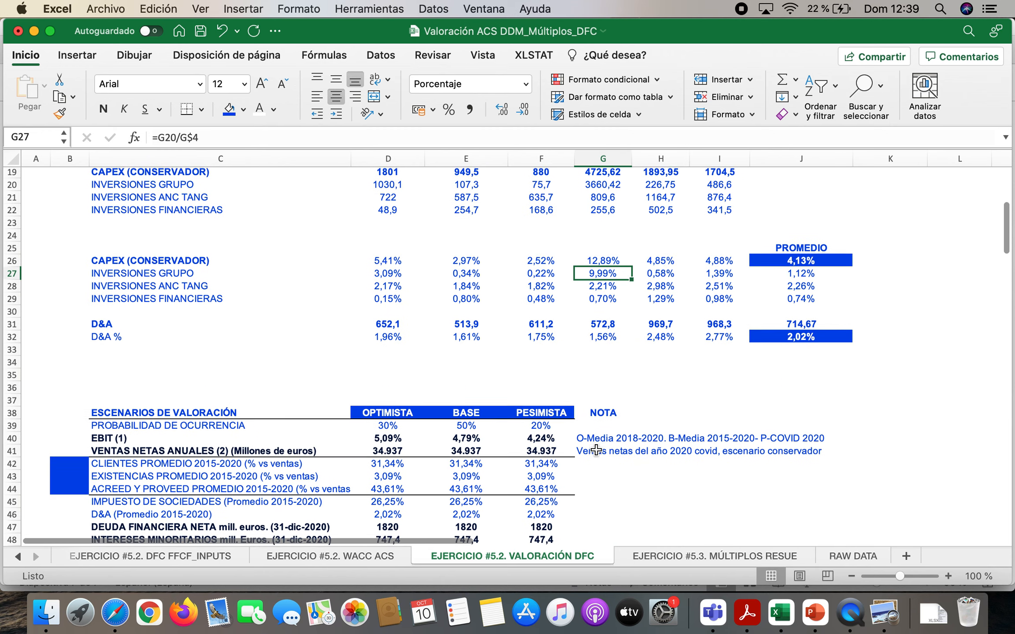
scroll(606, 349, up, 1)
scroll(606, 349, up, 5)
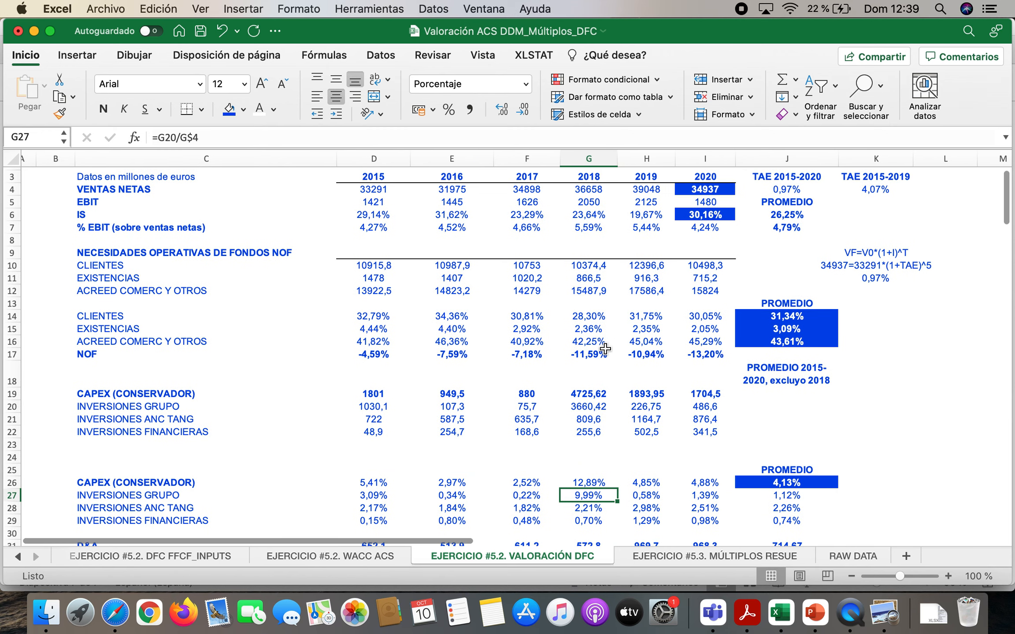
Switch to the Acrobat Reader report and review the investing section of the 2020 consolidated cash flow statement
scroll(605, 349, down, 5)
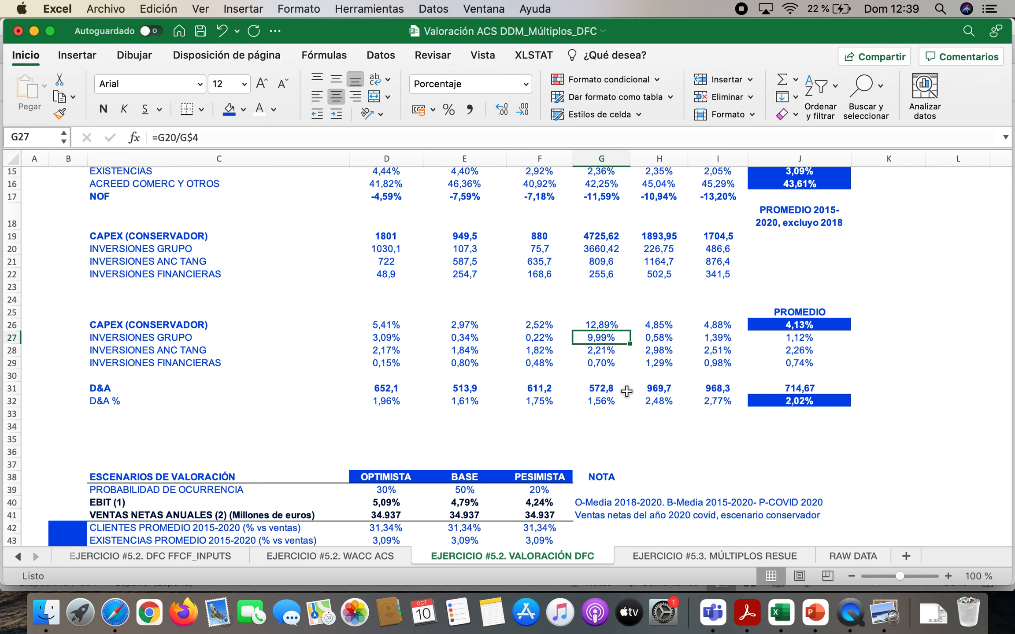
click(755, 626)
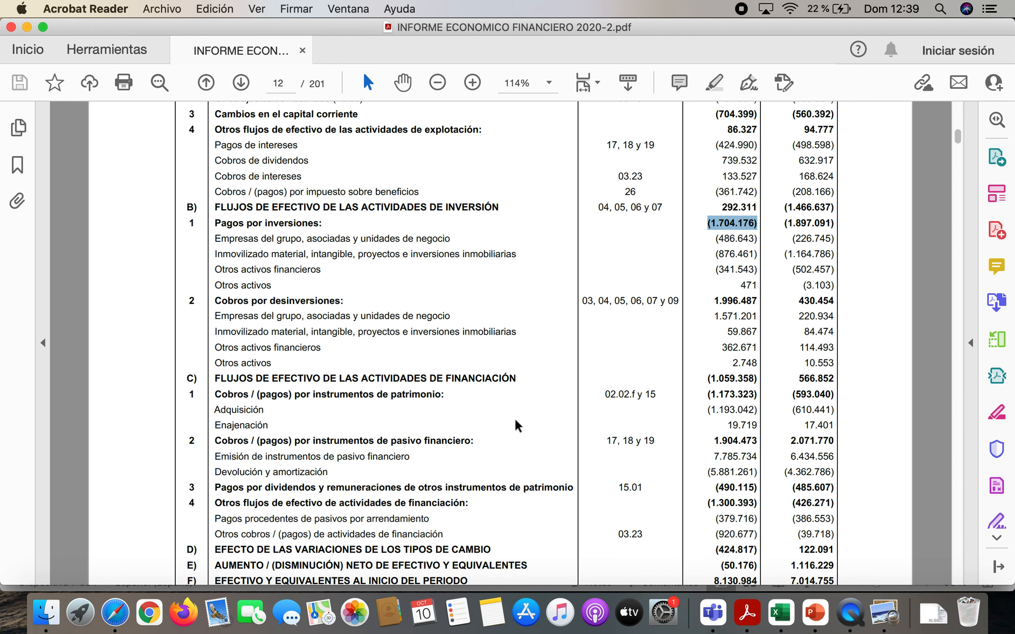
scroll(517, 425, down, 5)
scroll(518, 425, up, 5)
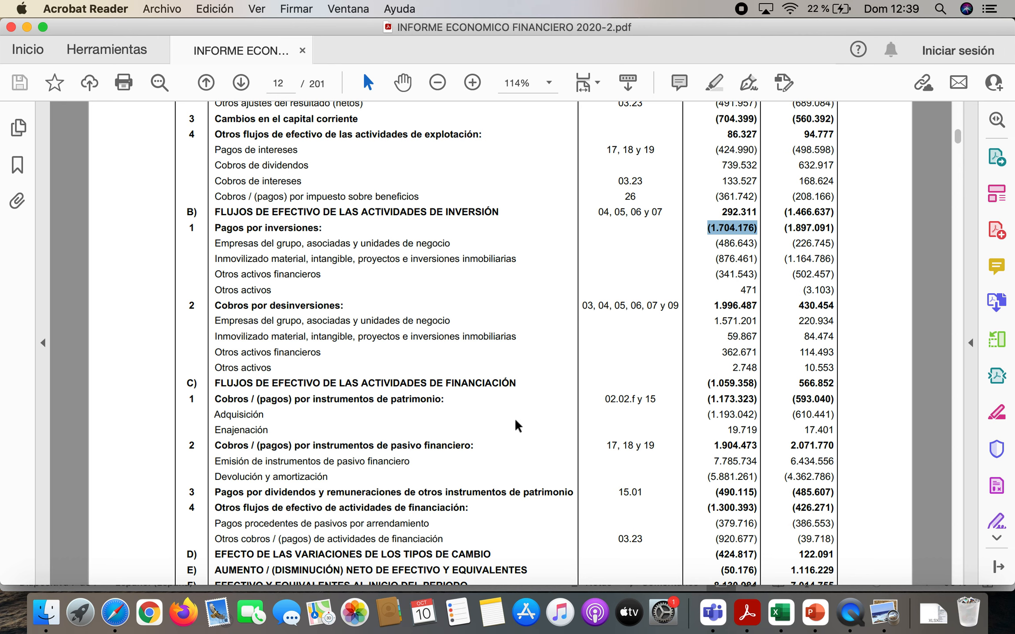
scroll(646, 385, up, 6)
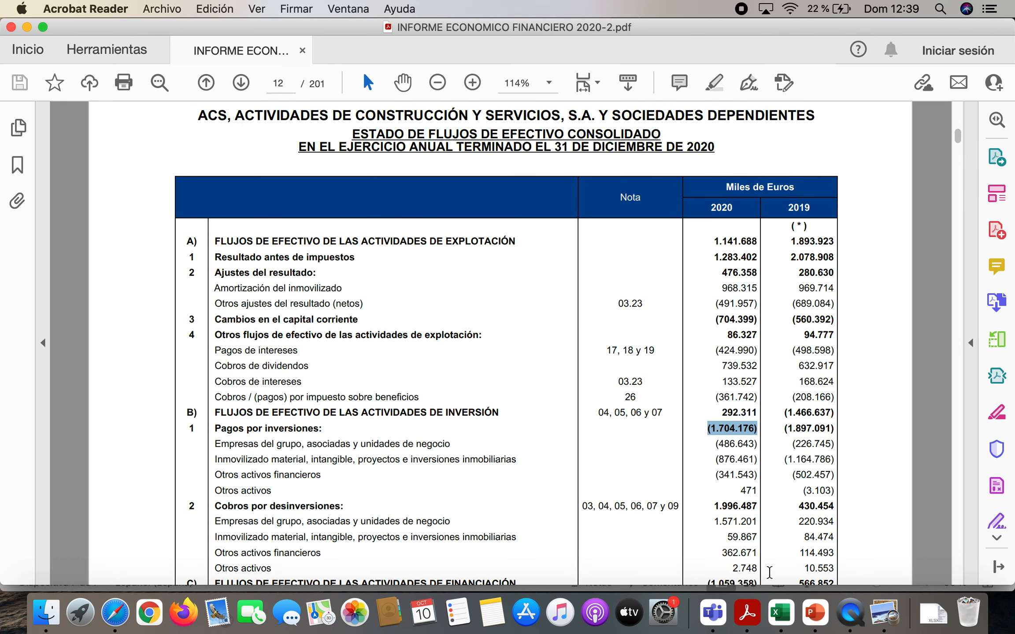
Switch to Excel and fill the 2018 CAPEX percentages in G26:G29 with standard red to mark them as excluded
click(784, 616)
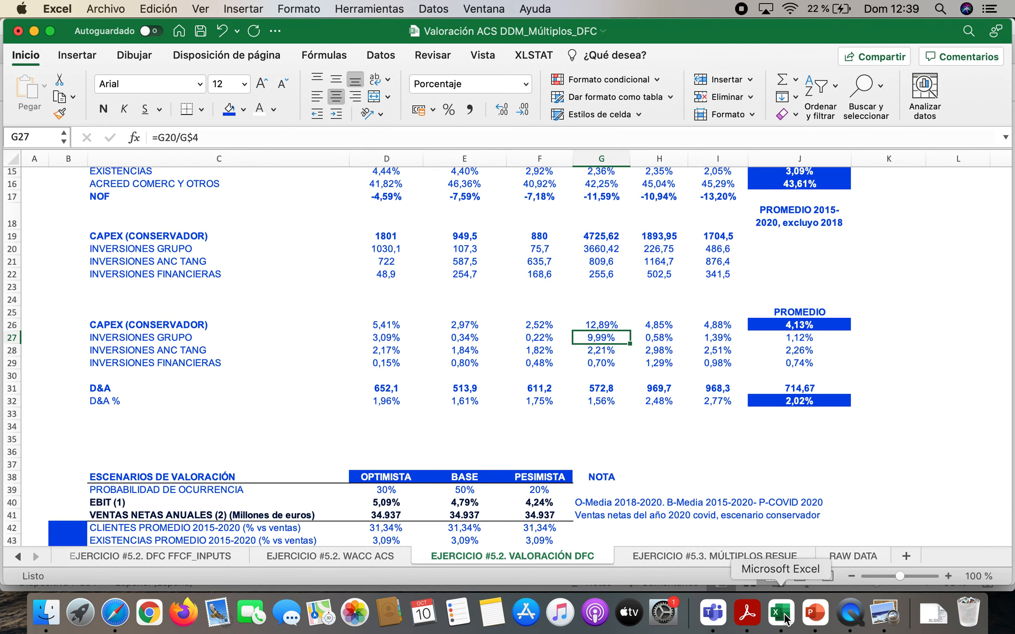
drag(604, 324, 601, 362)
click(243, 110)
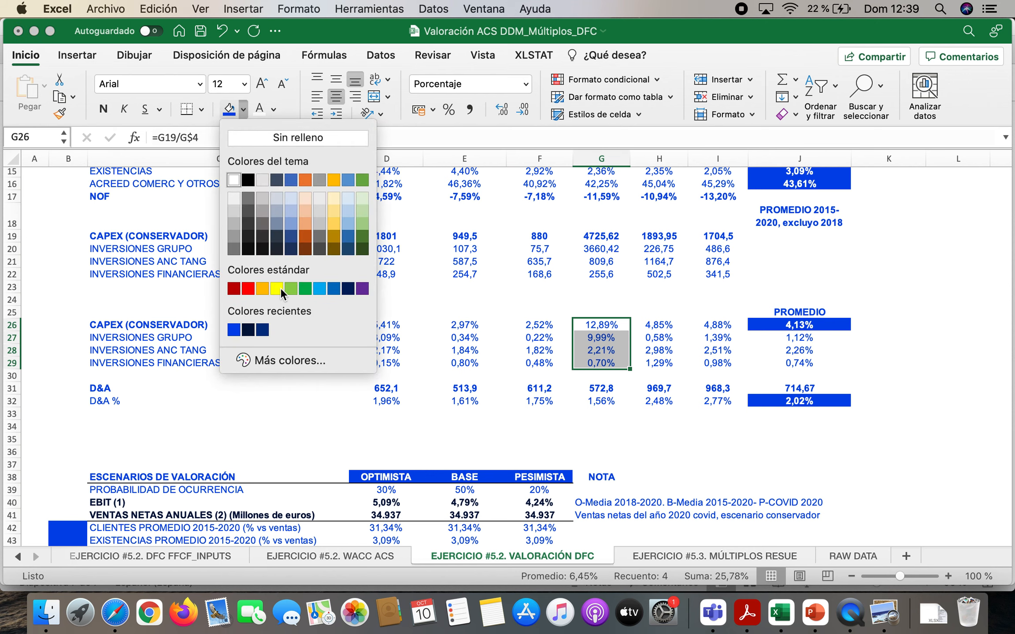
click(248, 289)
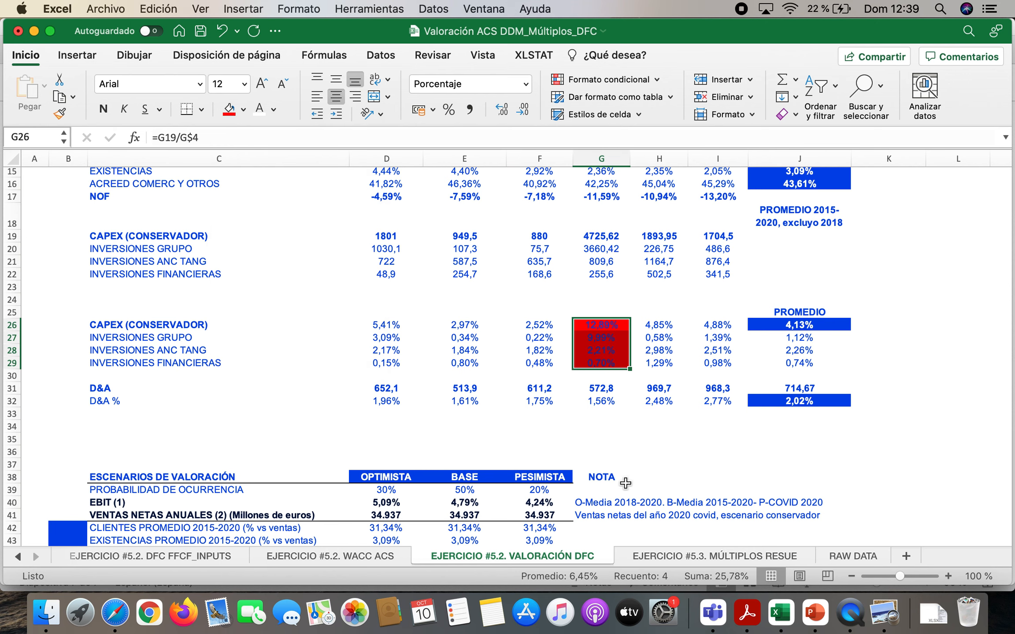
click(730, 437)
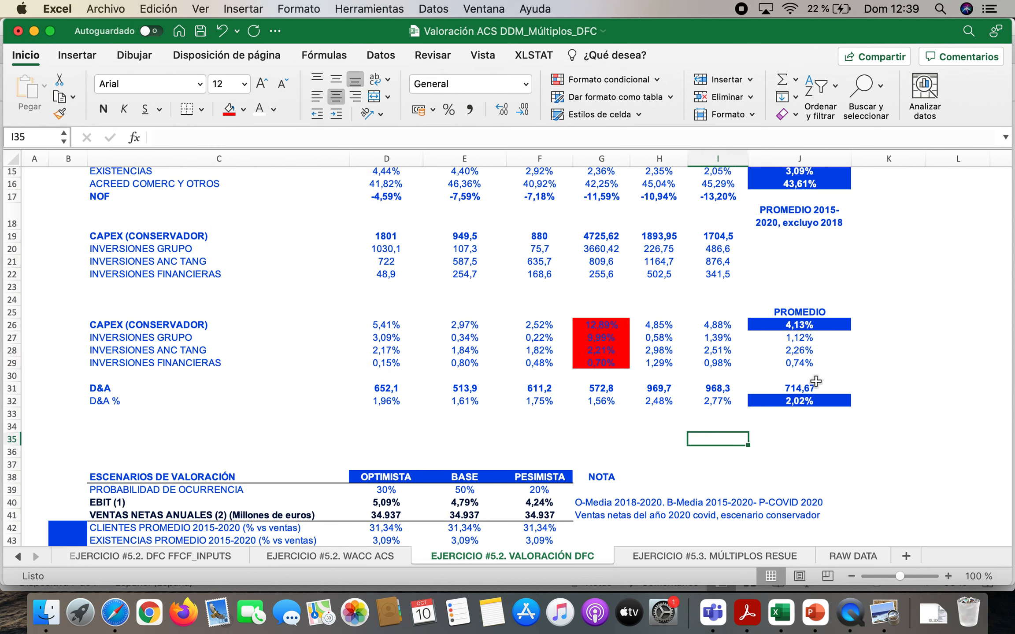
Inspect the average formulas for financial investments in J29 and total CAPEX in J26, leaving both unchanged
double_click(801, 362)
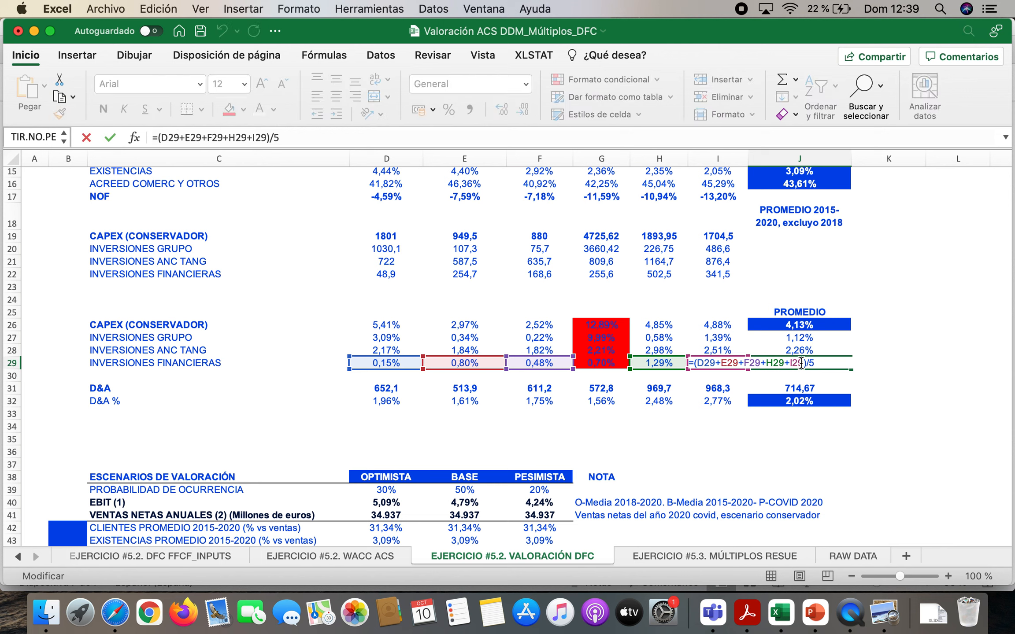
key(Escape)
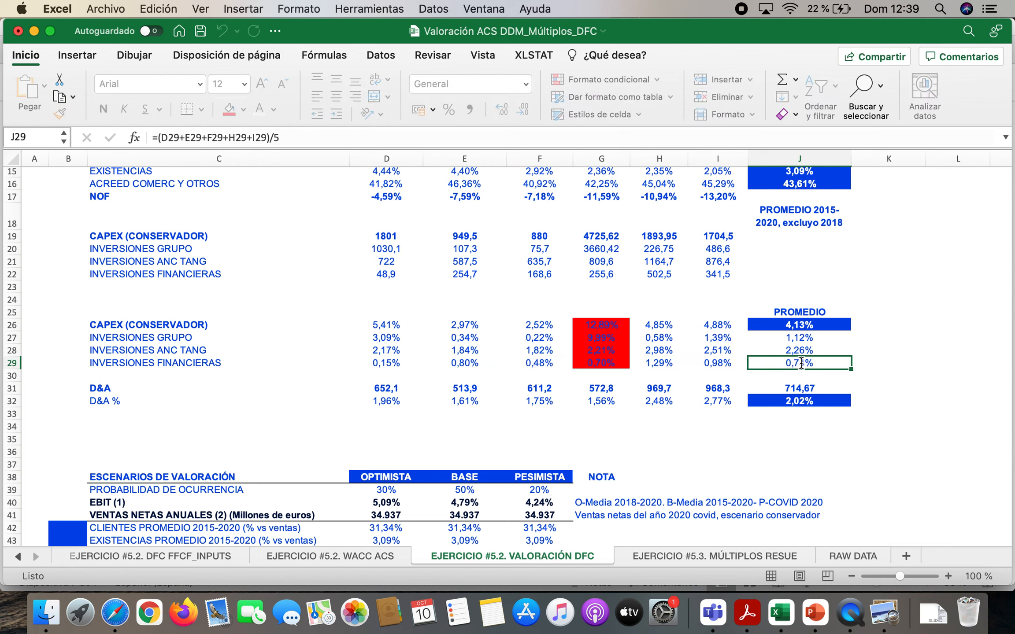
click(800, 326)
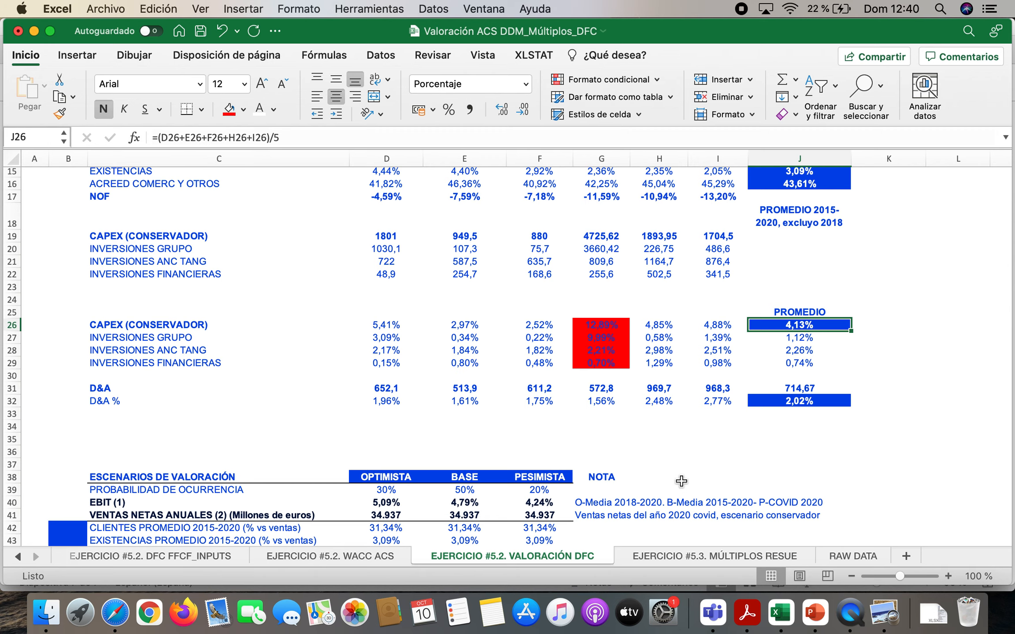
Switch to the Acrobat Reader report and highlight Dotación amortización del inmovilizado and its 2020 amount in the income statement
click(747, 614)
scroll(633, 426, up, 10)
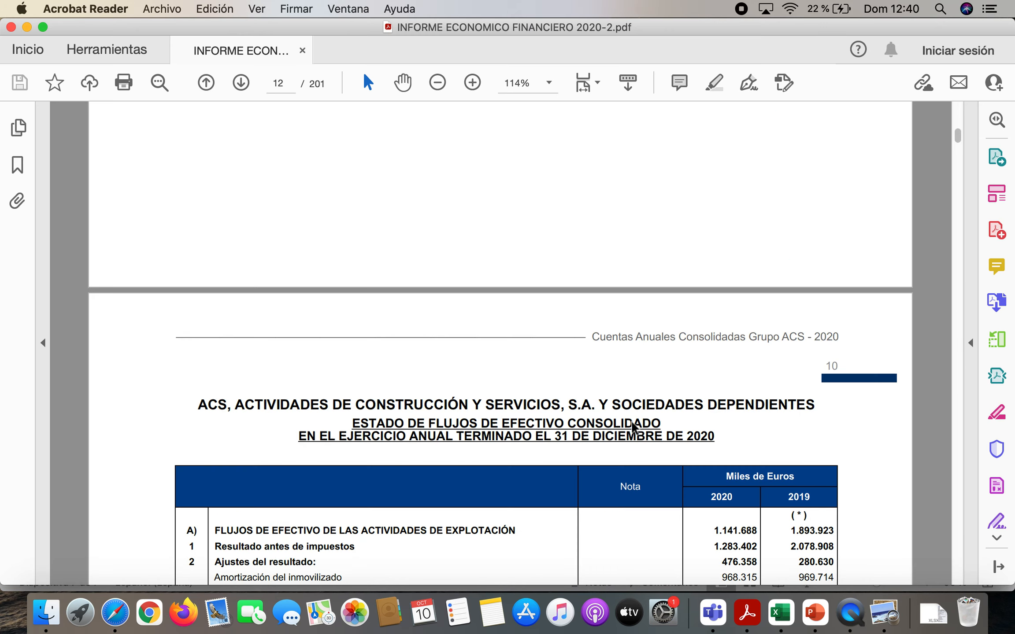
scroll(633, 425, up, 15)
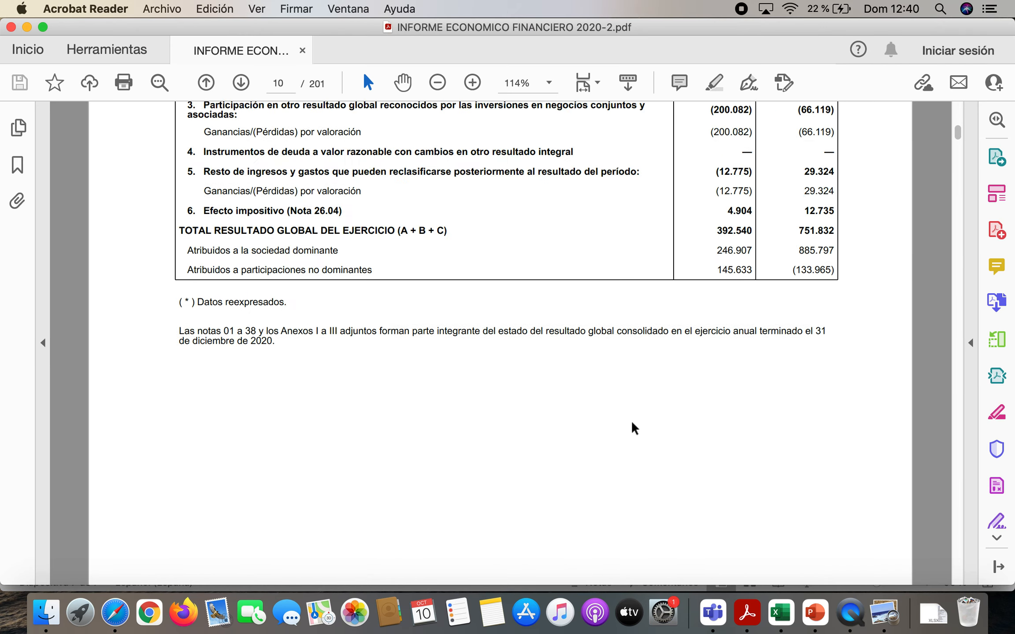
scroll(633, 427, up, 15)
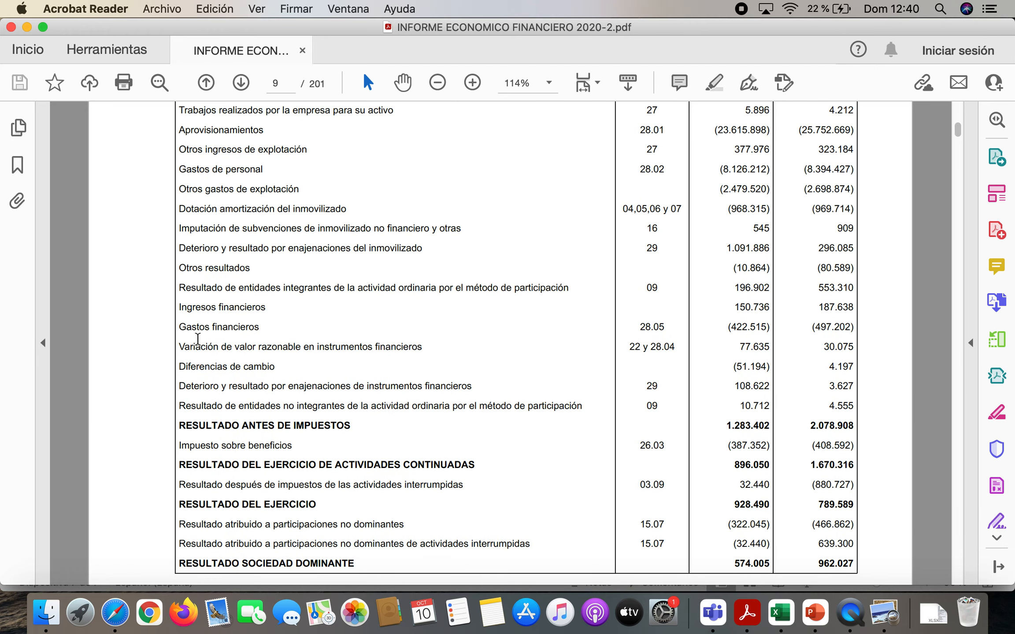
drag(179, 210, 357, 212)
drag(727, 209, 777, 212)
scroll(776, 211, up, 5)
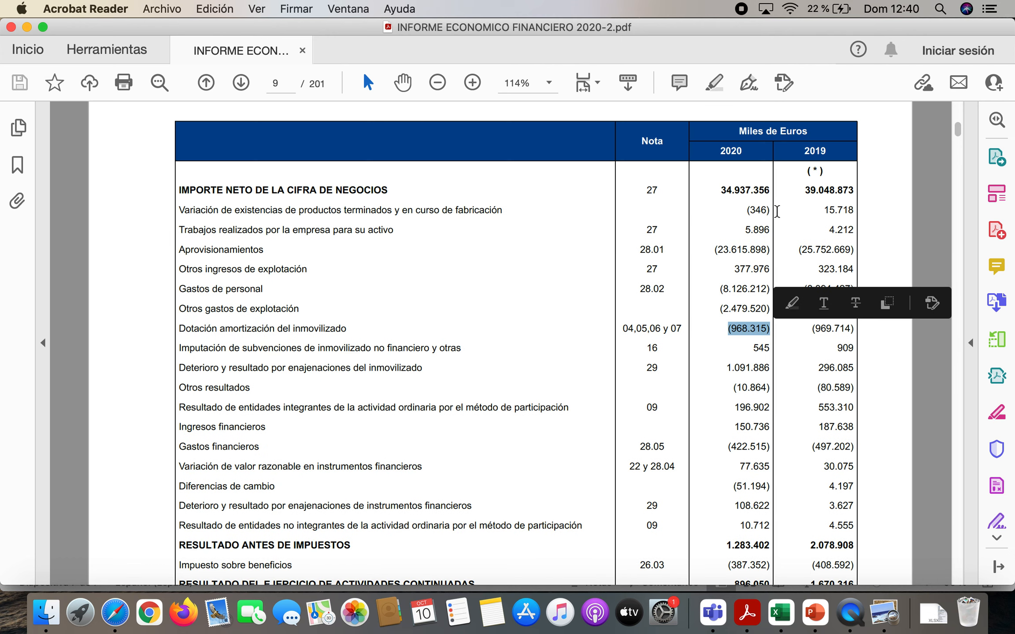
Switch to Excel and check the 2020 D&A amount in I31 and the D&A-to-sales formula in I32
click(781, 611)
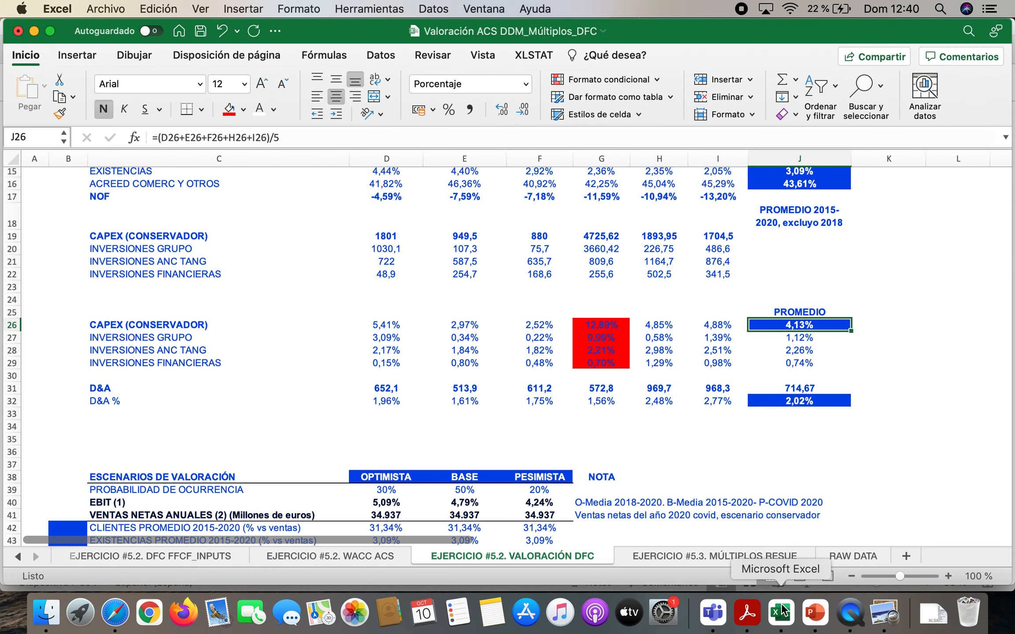
click(727, 388)
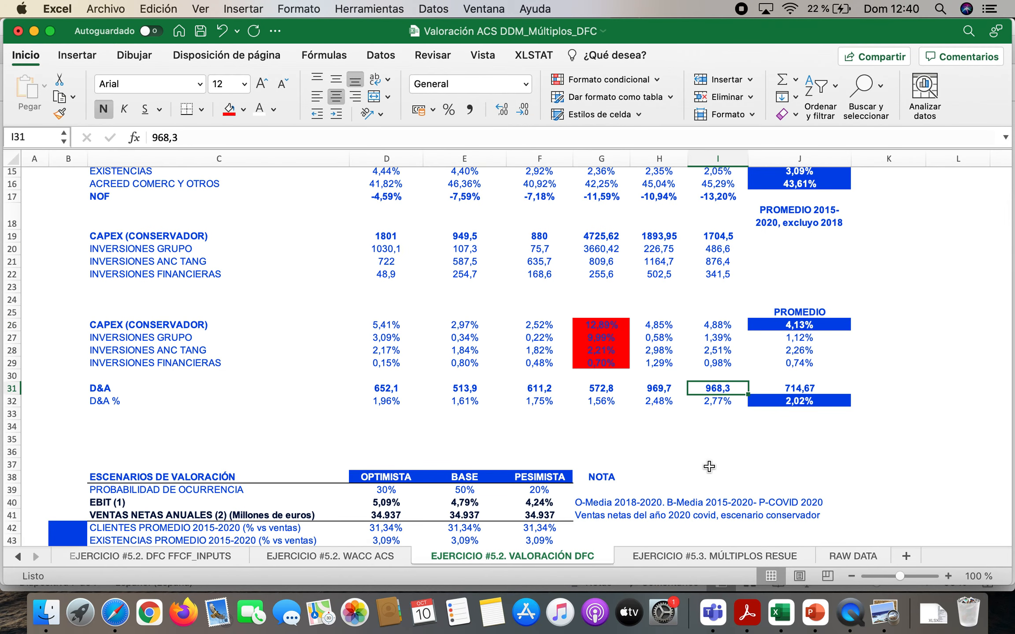
double_click(721, 399)
scroll(775, 400, up, 5)
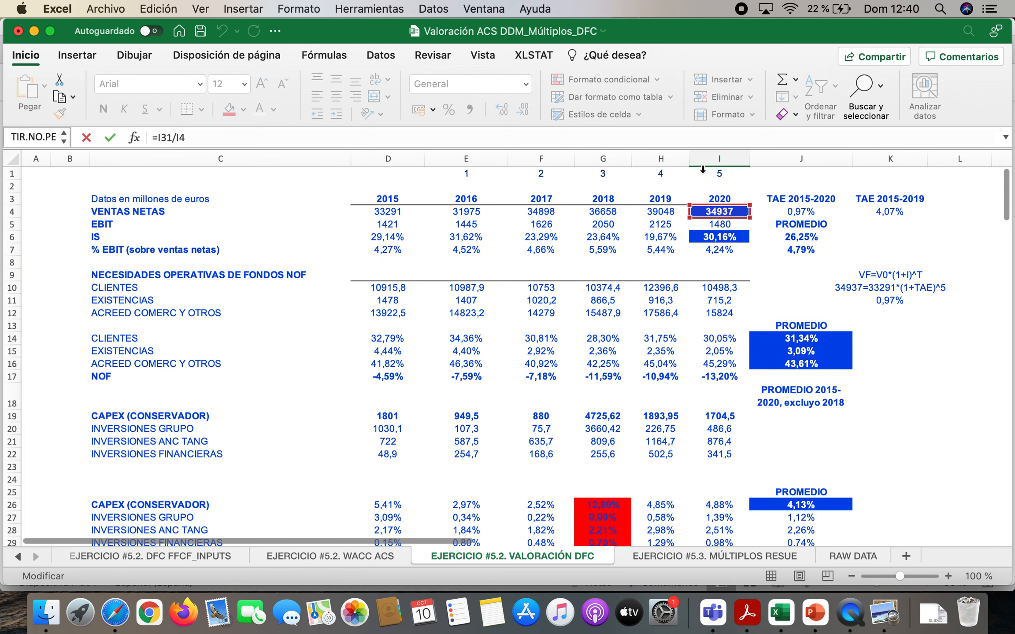
key(Return)
Inspect the average D&A percentage formula in J32 without changing it
scroll(739, 365, down, 5)
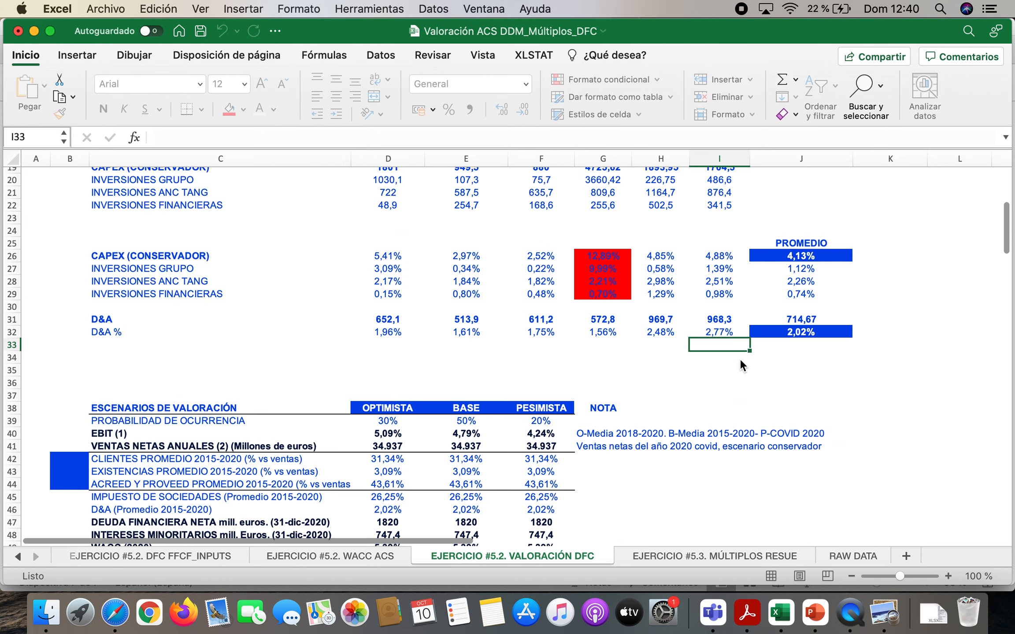
click(819, 332)
double_click(824, 332)
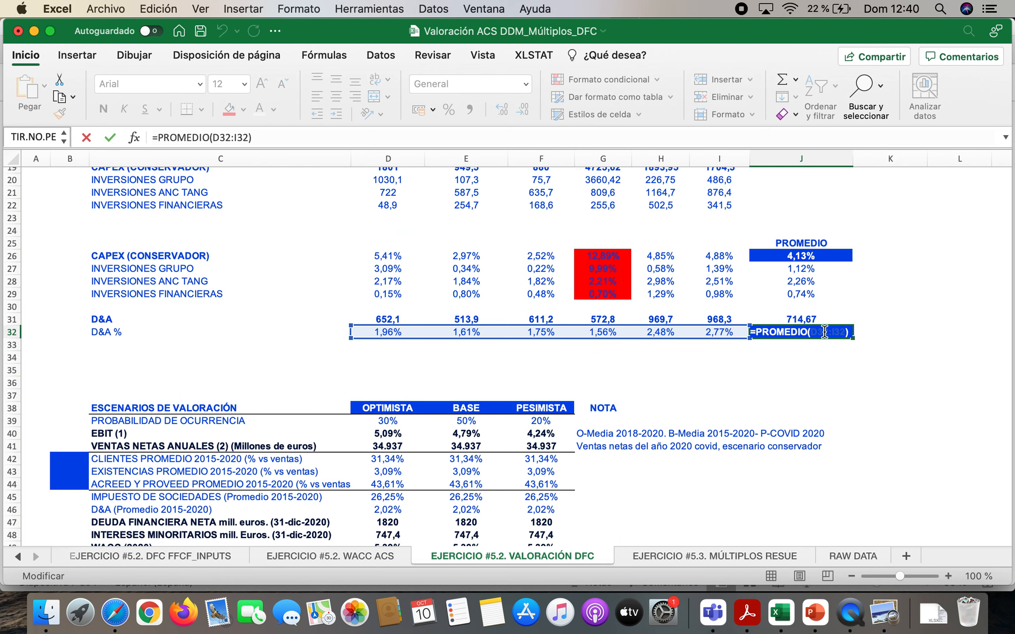
key(Escape)
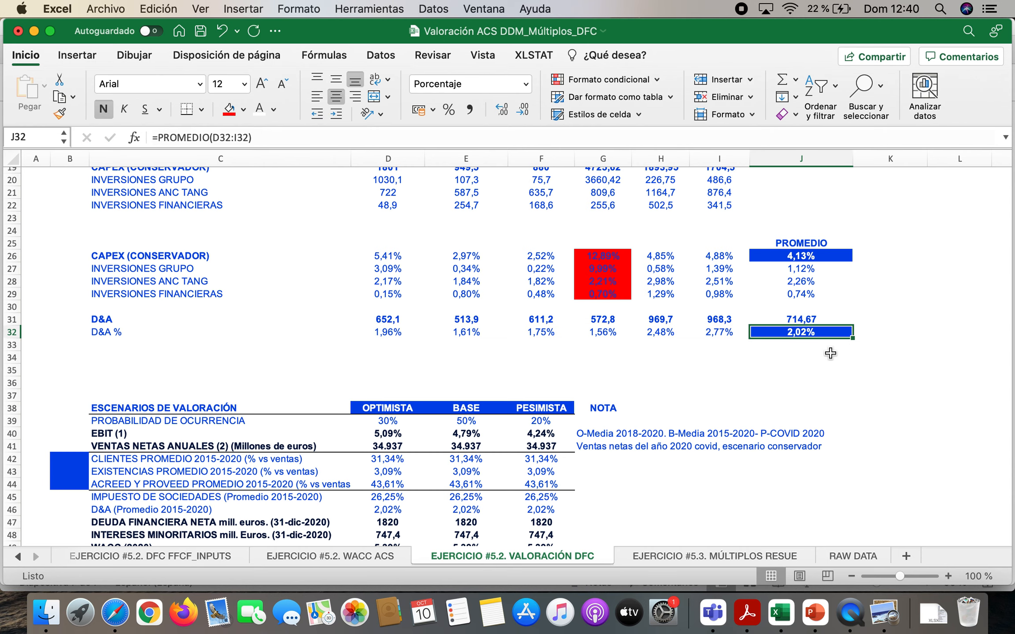
Format the scenario probabilities in D39:F39 with a red fill and bold white text
scroll(620, 300, up, 5)
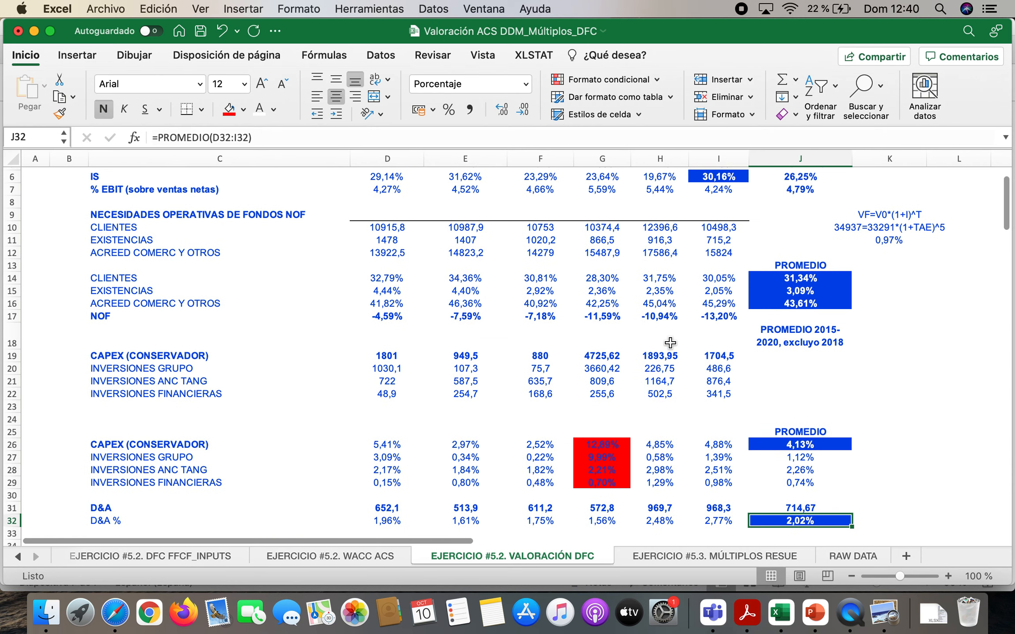
scroll(670, 343, down, 8)
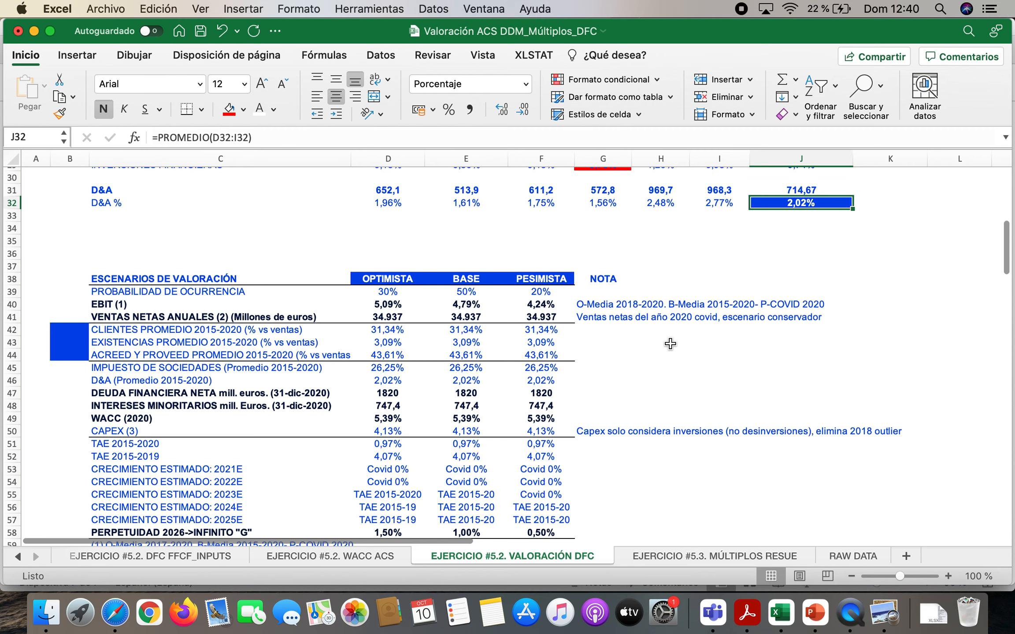
scroll(670, 344, down, 1)
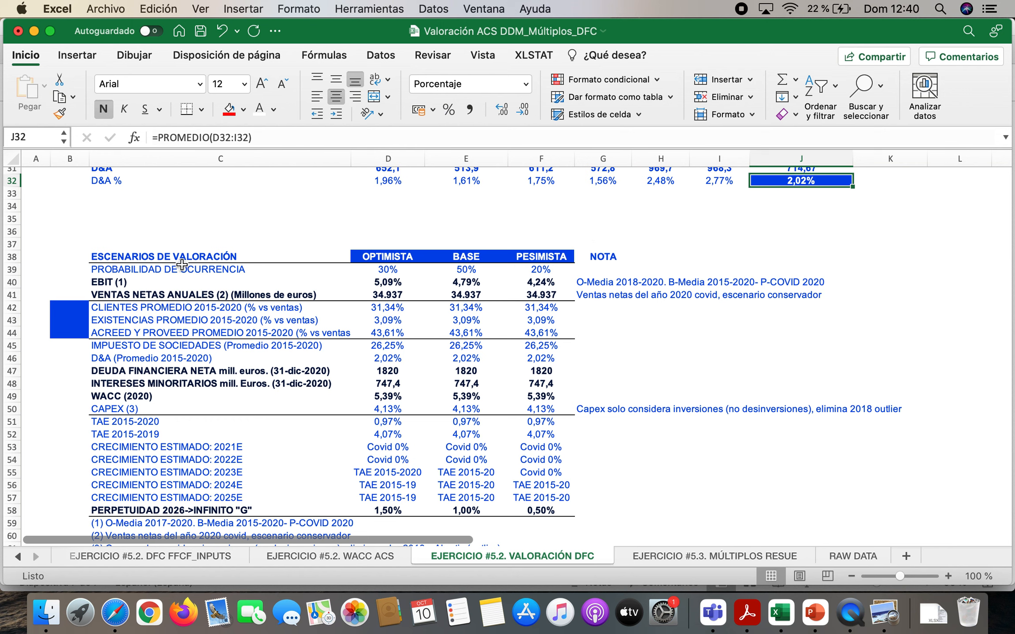
click(380, 270)
drag(380, 270, 541, 270)
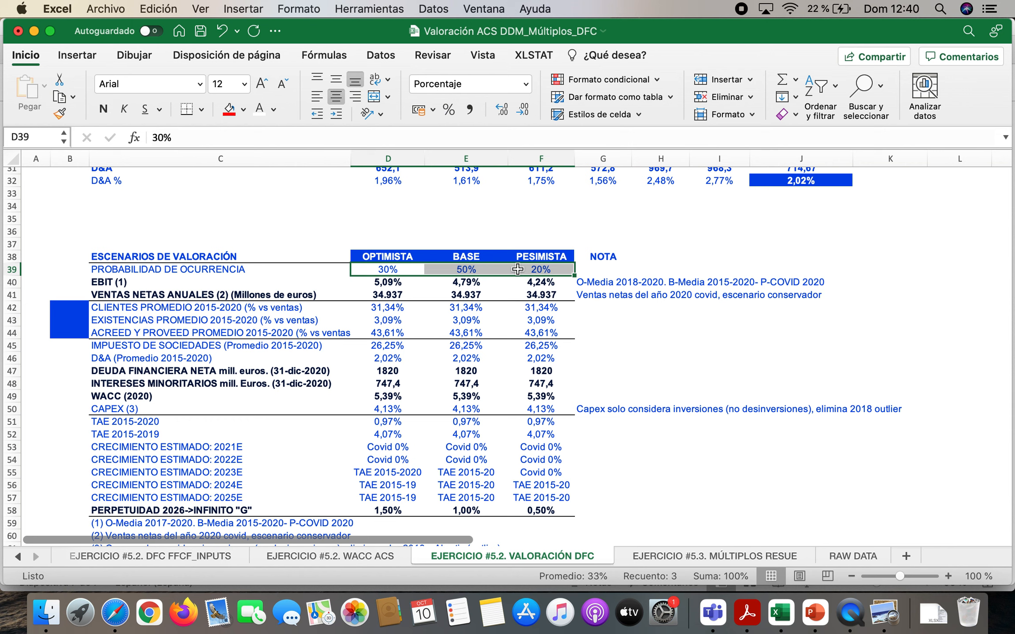
click(229, 110)
click(260, 109)
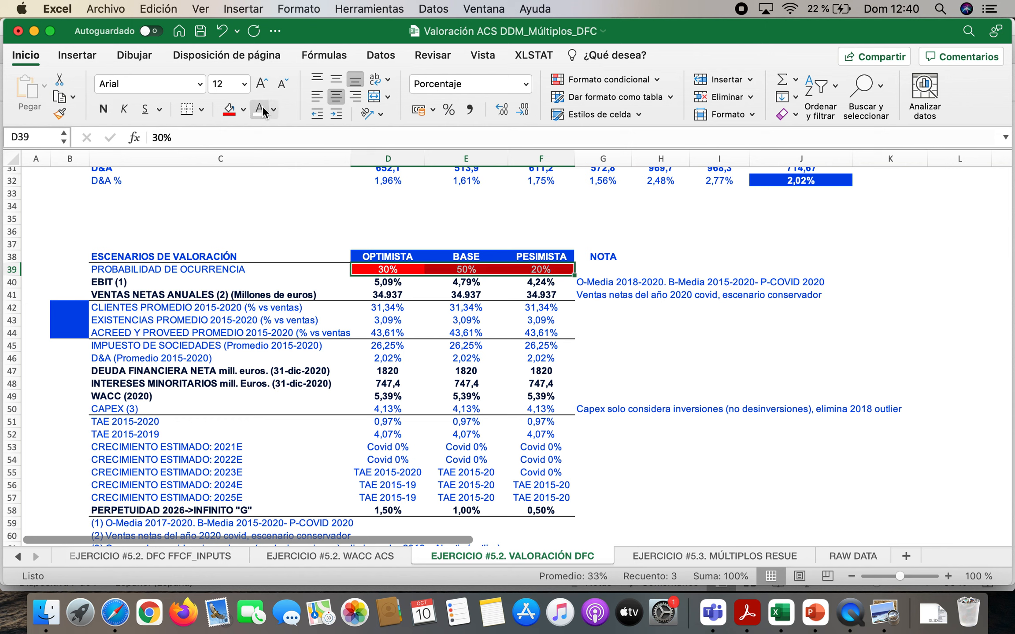
click(103, 111)
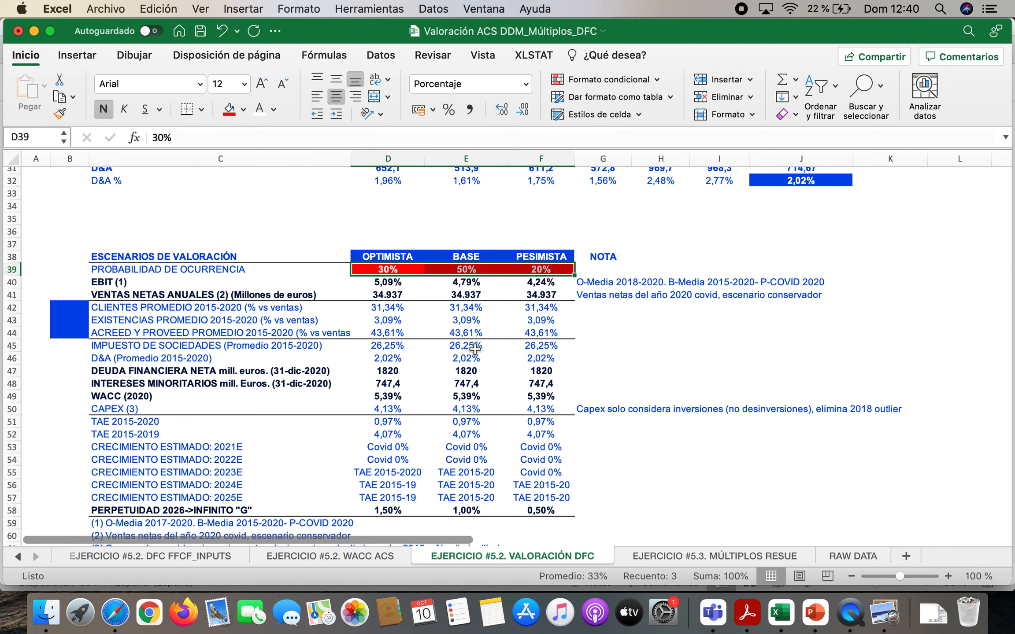
Review the occurrence probabilities of the optimistic, base and pessimistic scenarios in D39, E39 and F39 individually
click(401, 307)
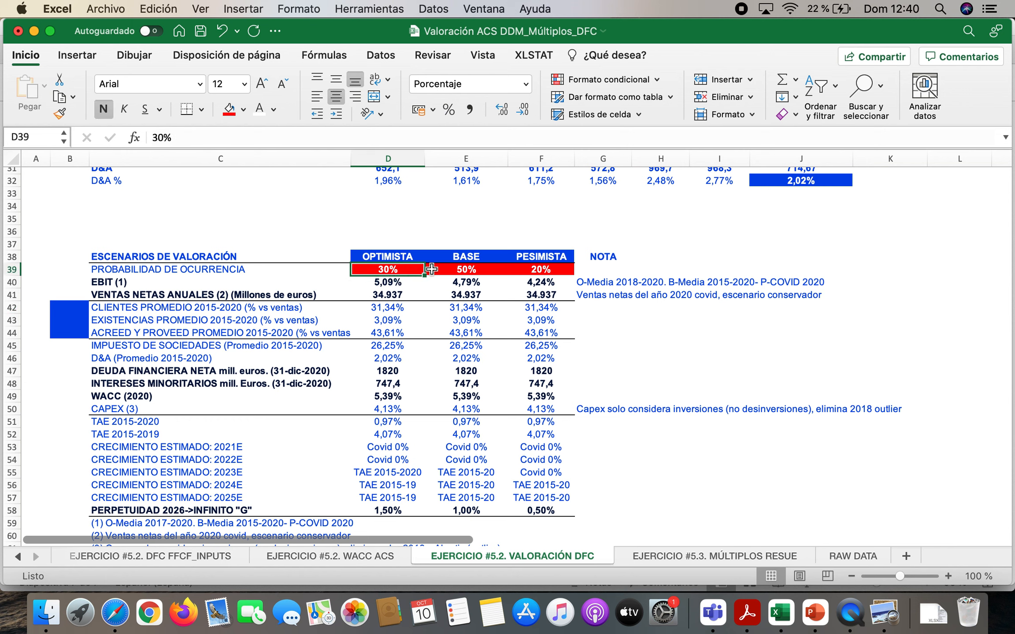
click(478, 269)
click(563, 268)
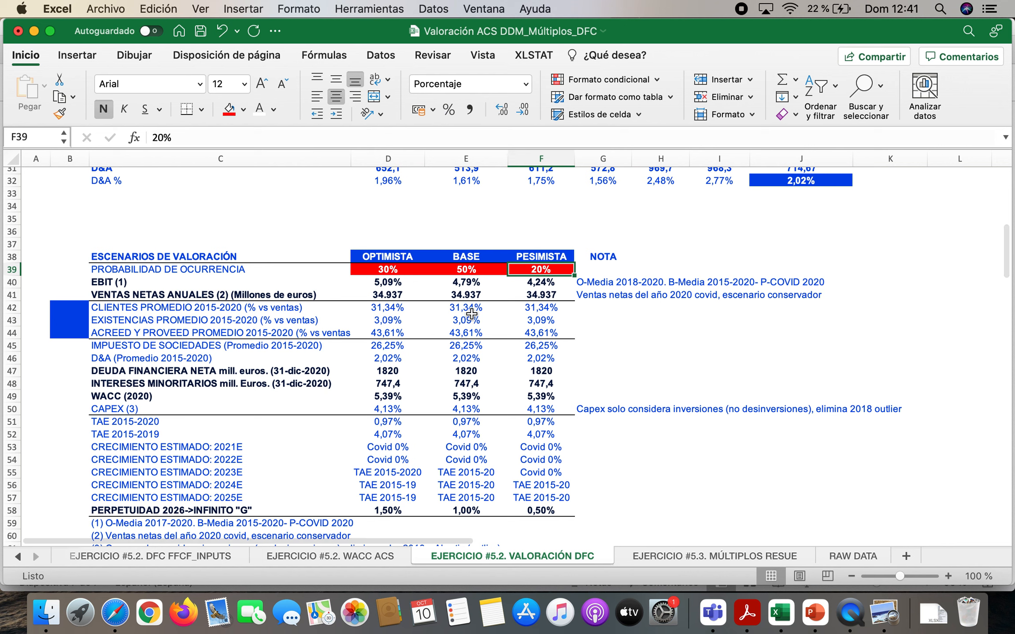
Compare the base and pessimistic EBIT margins in E40 and F40 with the 2015-2020 EBIT percentages of sales in D7:I7
click(466, 282)
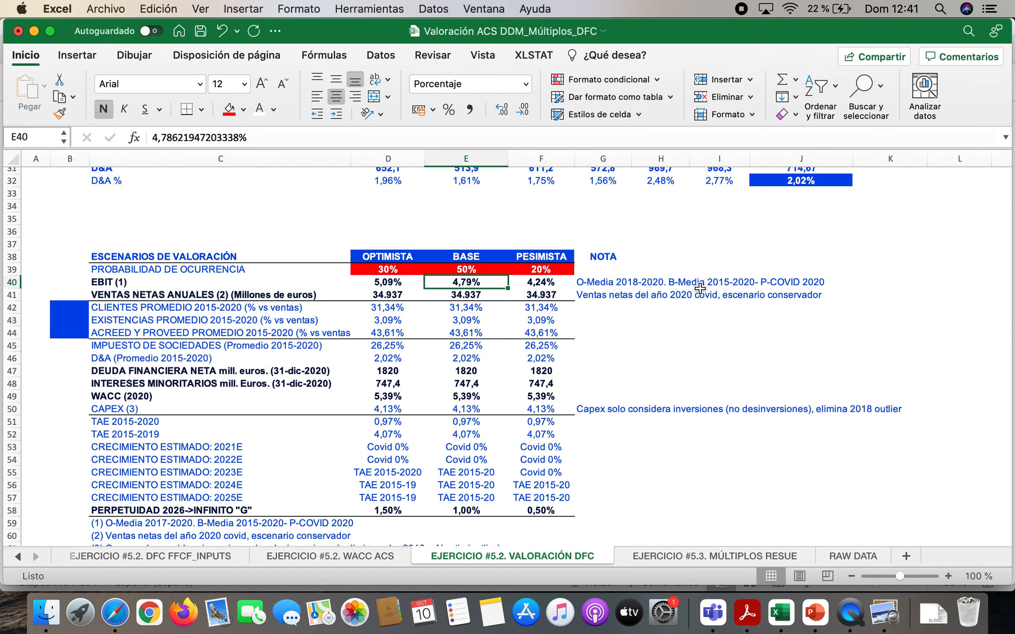
scroll(722, 291, up, 10)
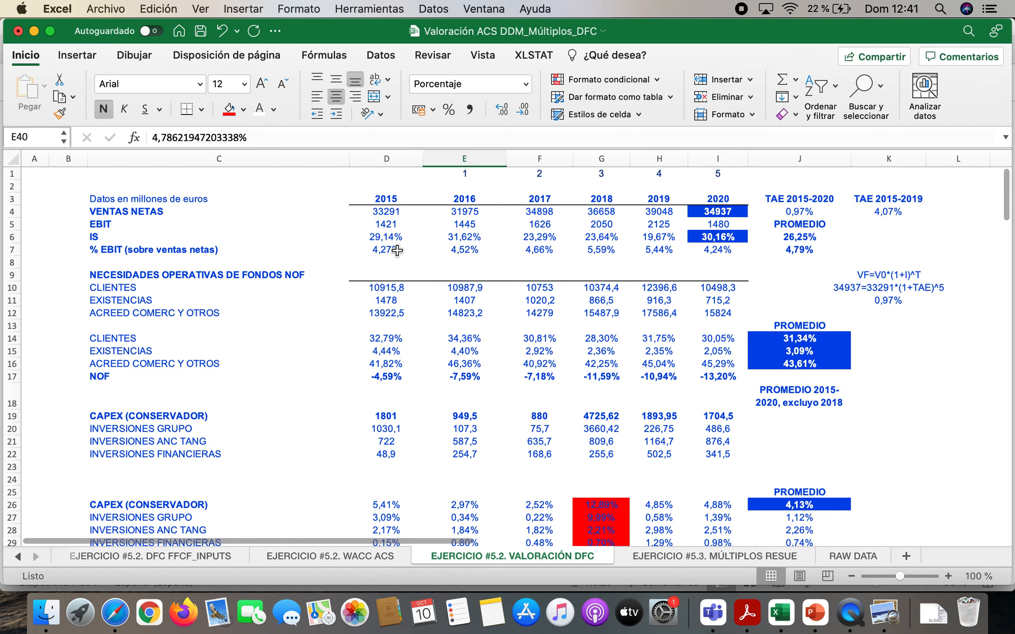
drag(388, 250, 731, 249)
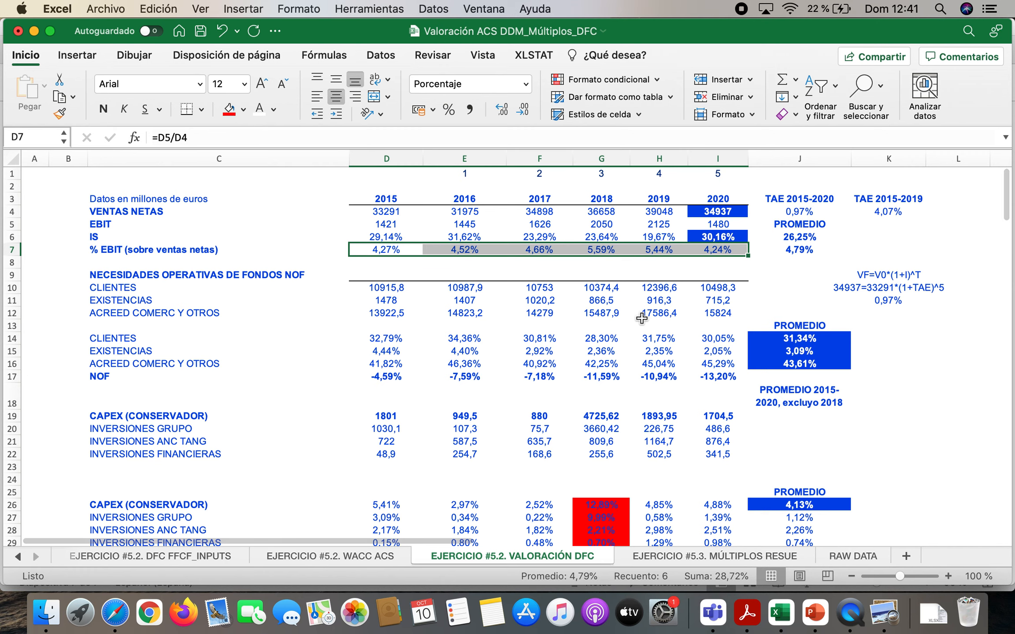
scroll(641, 318, down, 8)
scroll(641, 318, down, 2)
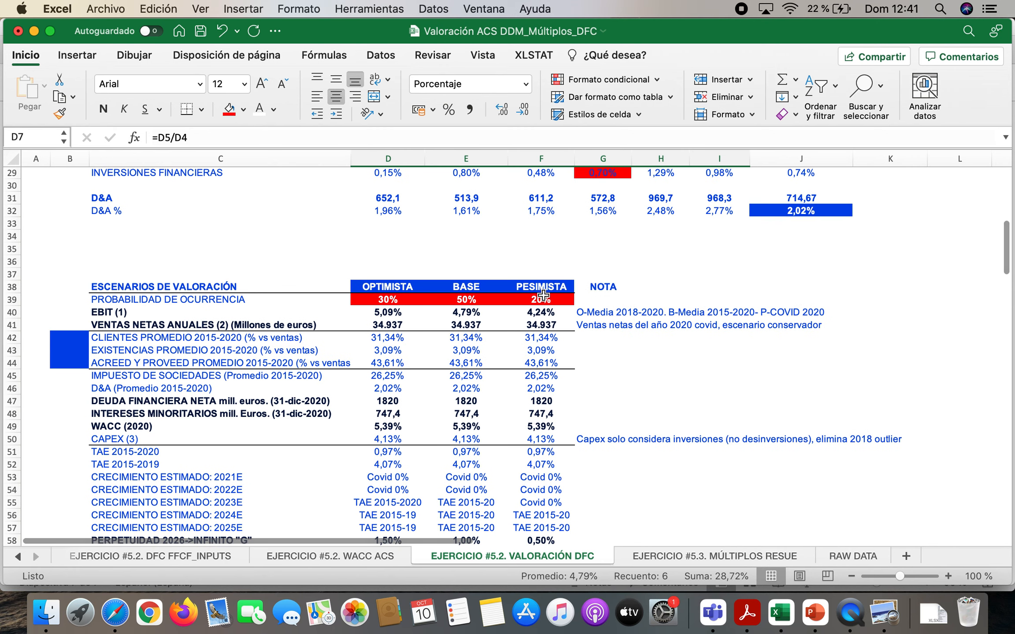
click(552, 313)
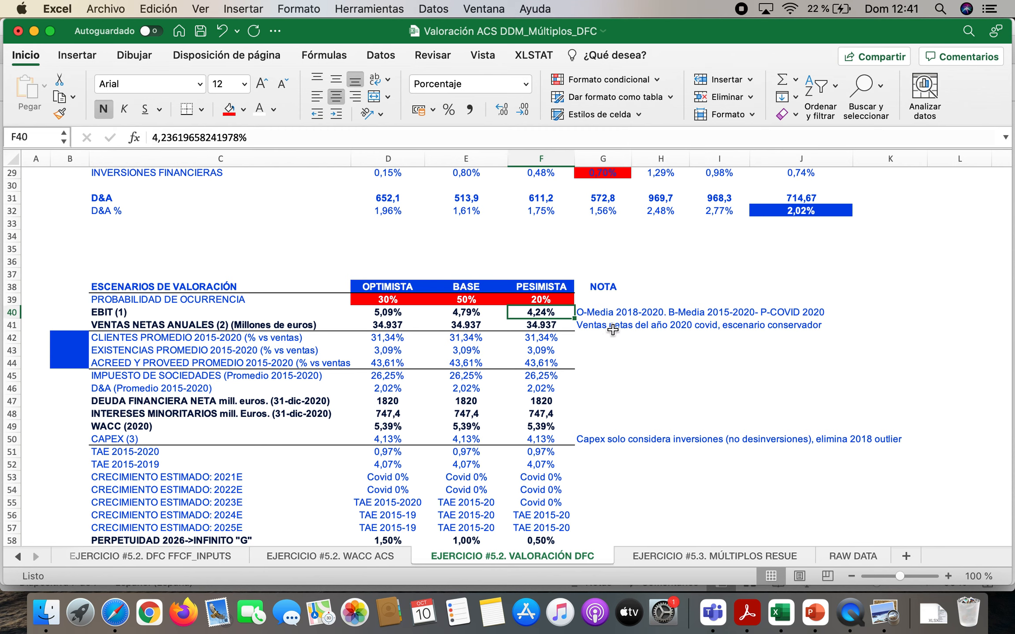
scroll(743, 338, up, 10)
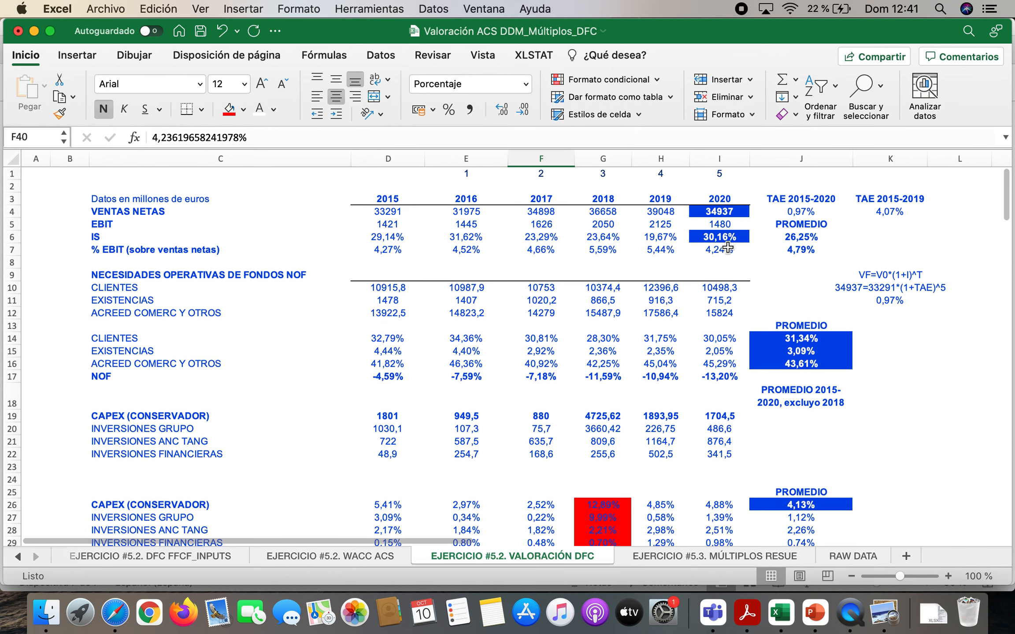
Compare the 2020 EBIT percentage of sales in I7 with the pessimistic scenario's EBIT margin
click(724, 251)
scroll(667, 333, down, 1)
scroll(667, 333, down, 10)
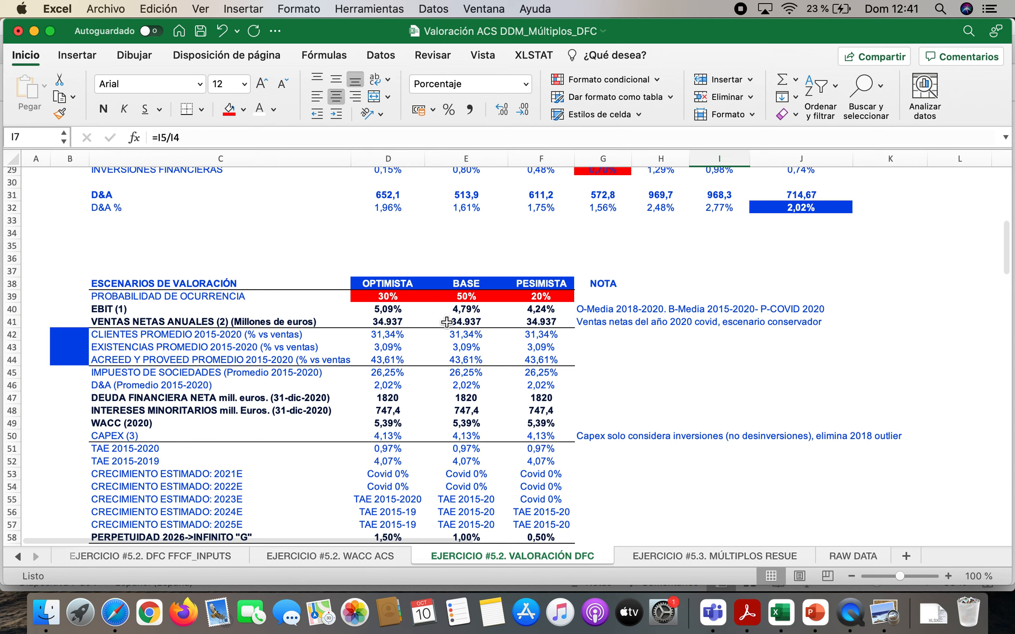
scroll(664, 326, up, 10)
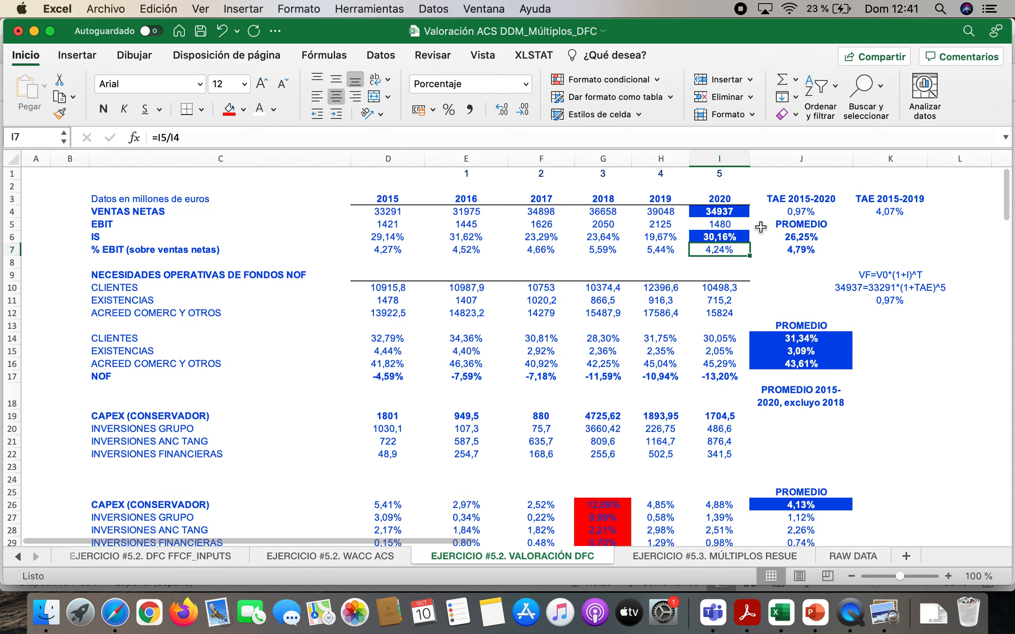
Check the average of the 2018-2020 EBIT percentages in G7:I7 against the scenario EBIT margins in D40:F40
drag(596, 254, 707, 245)
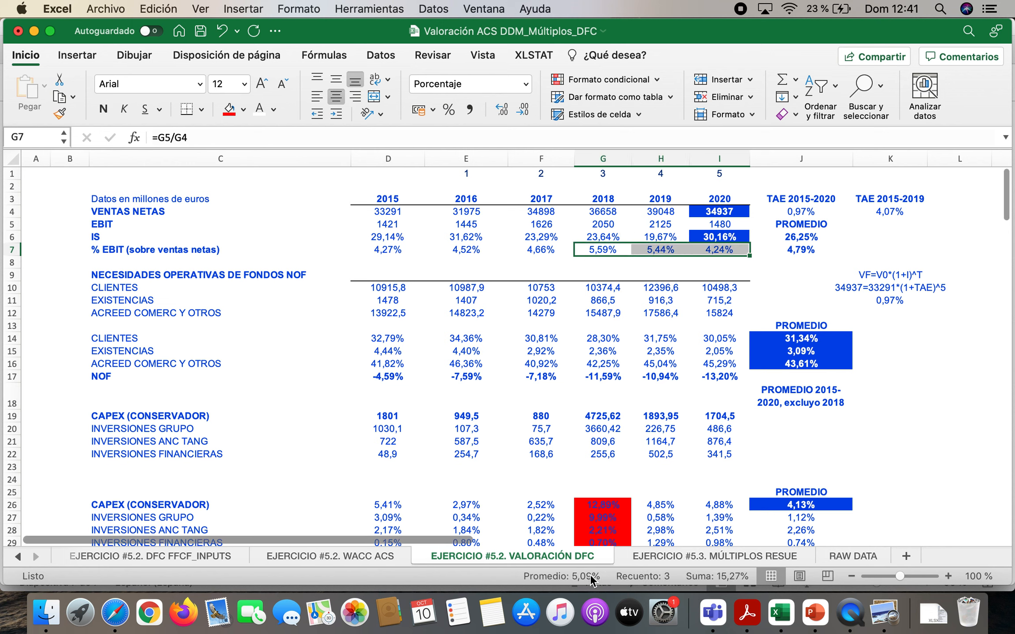
scroll(640, 482, down, 5)
scroll(640, 482, down, 3)
scroll(639, 440, up, 10)
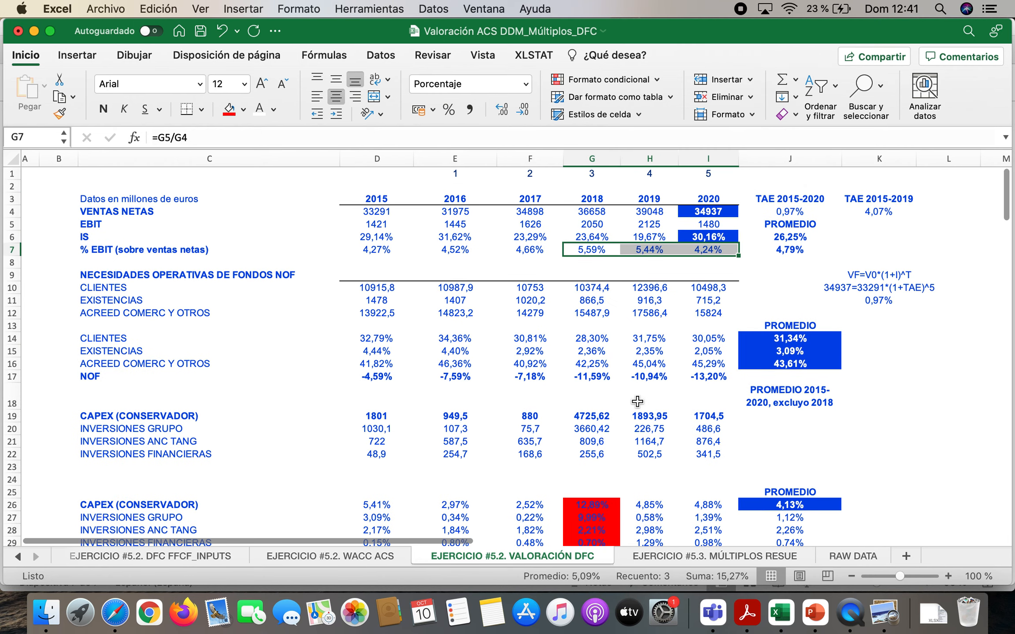
scroll(637, 402, down, 9)
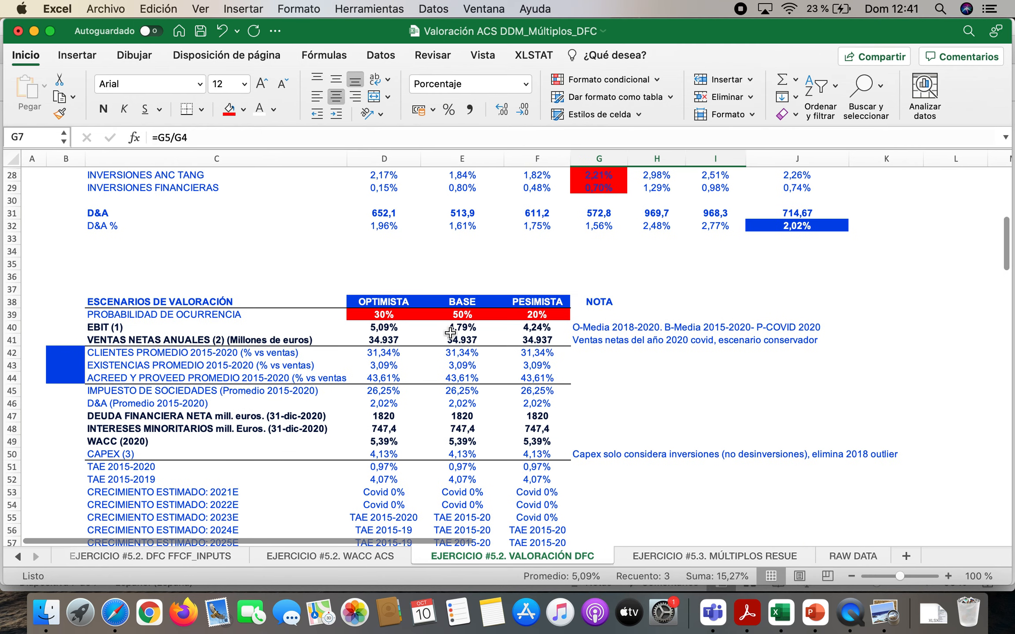
drag(384, 327, 524, 324)
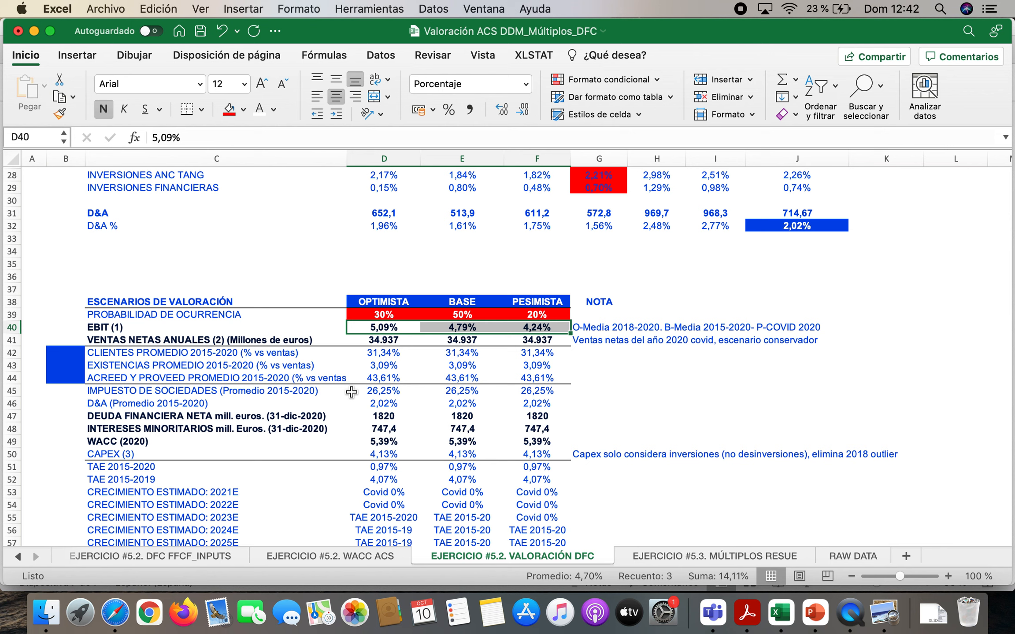
Compare the scenarios' annual net sales in D41:F41 with the 2020, 2015 and 2017 net sales in row 4
drag(387, 343, 538, 345)
scroll(650, 365, up, 10)
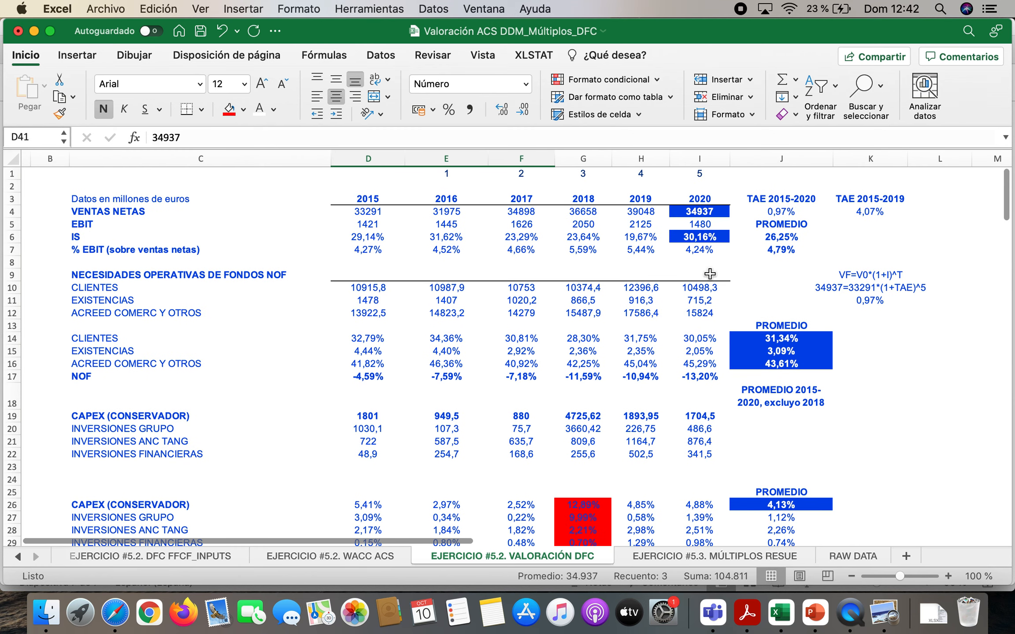
click(709, 212)
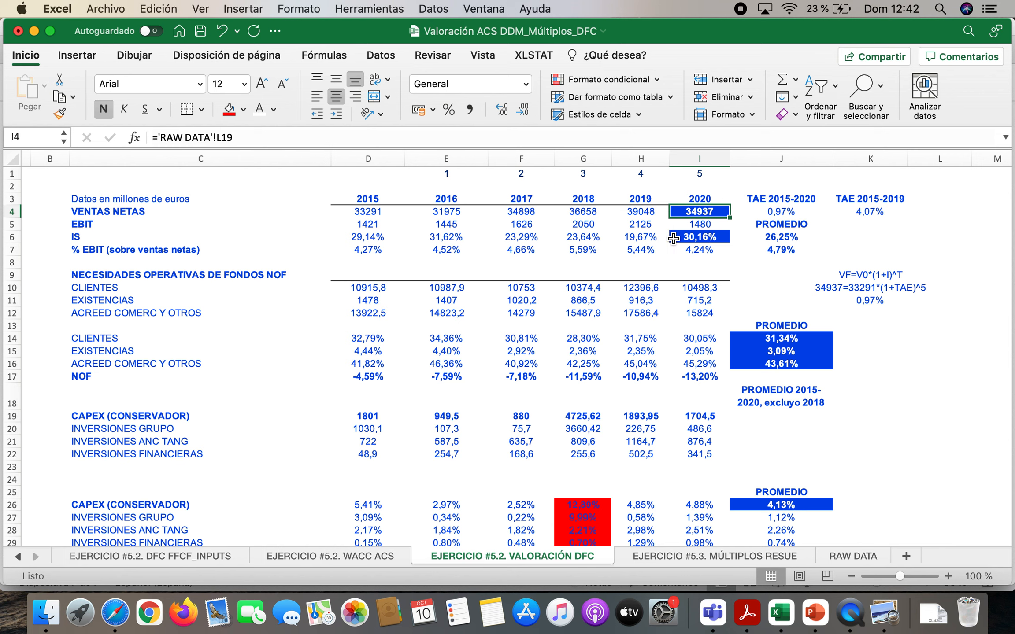
click(372, 214)
click(532, 209)
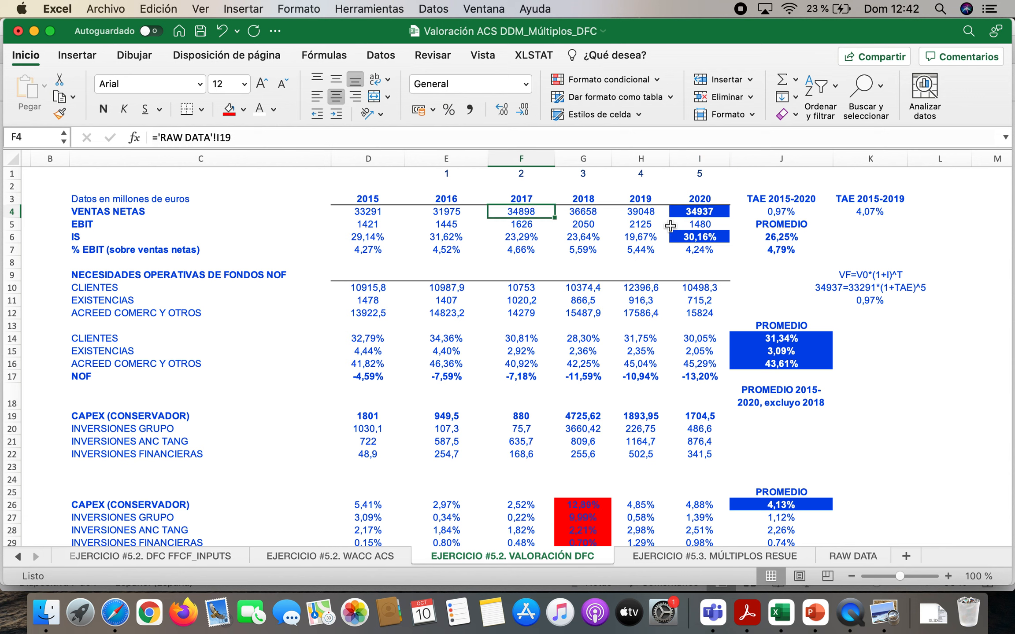
click(716, 215)
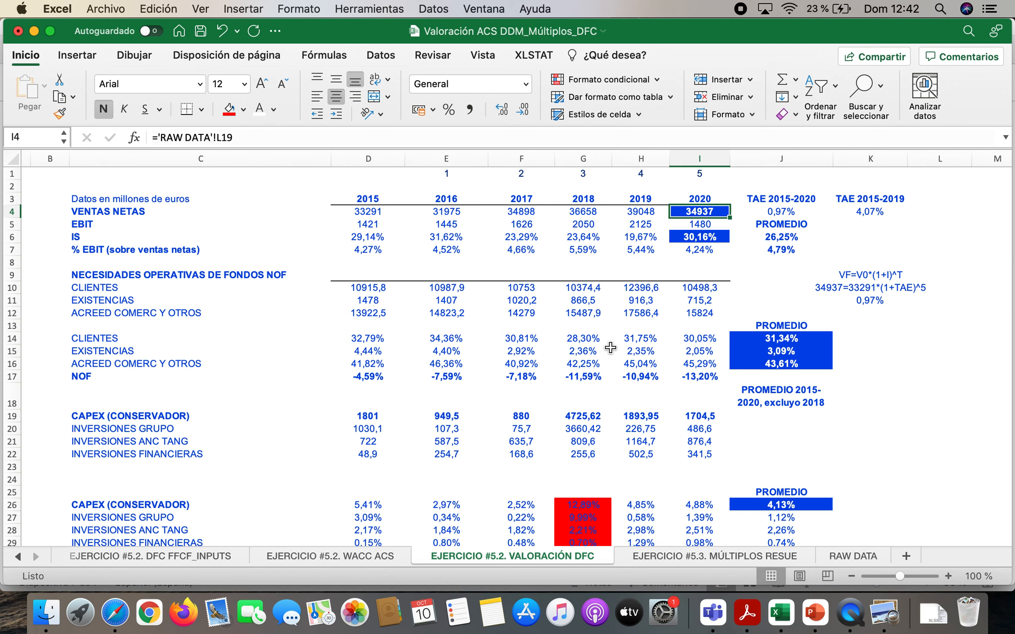
scroll(610, 348, down, 10)
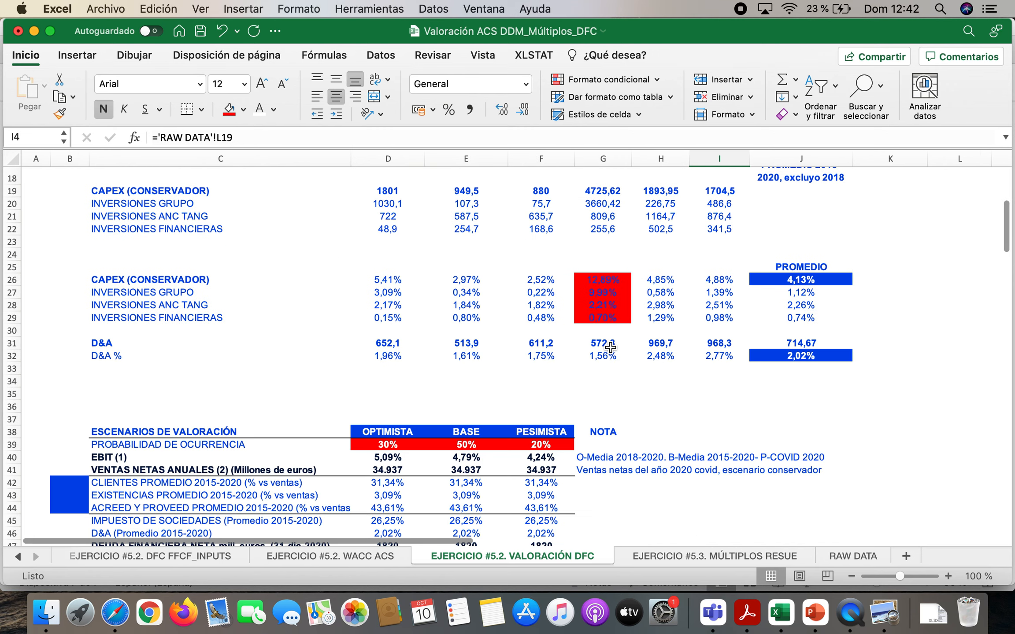
Review the scenario names and probabilities in D38:F39 alongside the 2015-2020 CAPEX amounts in D19:I22
drag(394, 404, 546, 415)
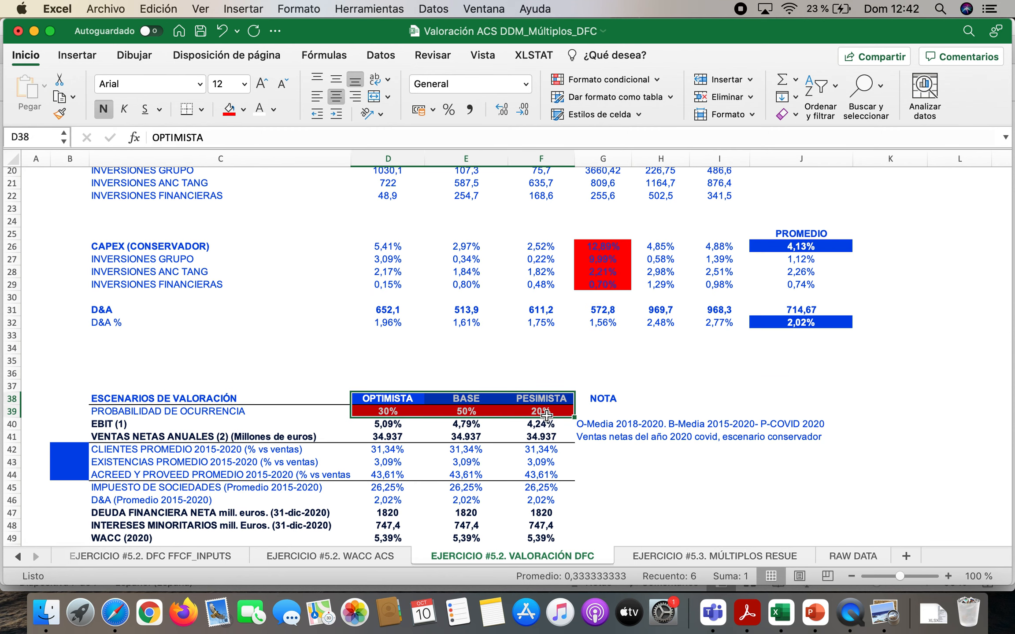
scroll(631, 336, up, 5)
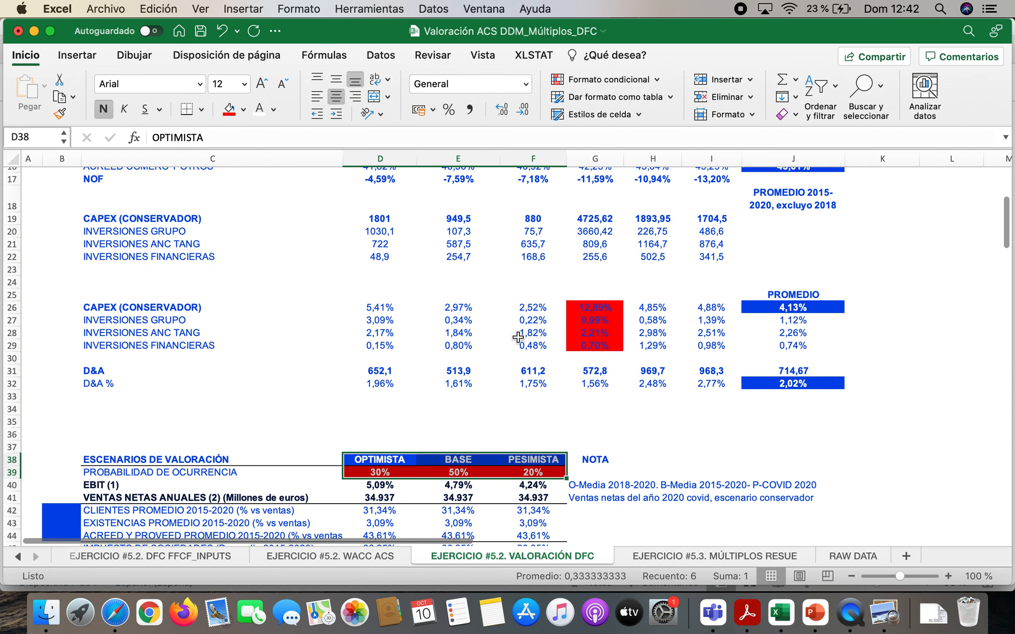
scroll(517, 337, up, 3)
drag(355, 264, 710, 298)
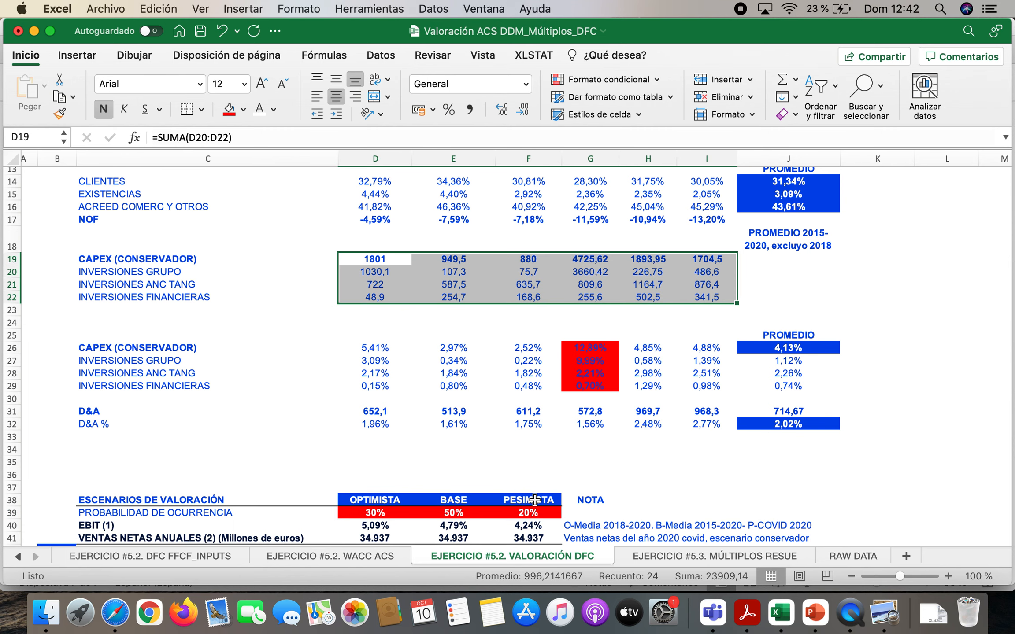
scroll(535, 500, up, 10)
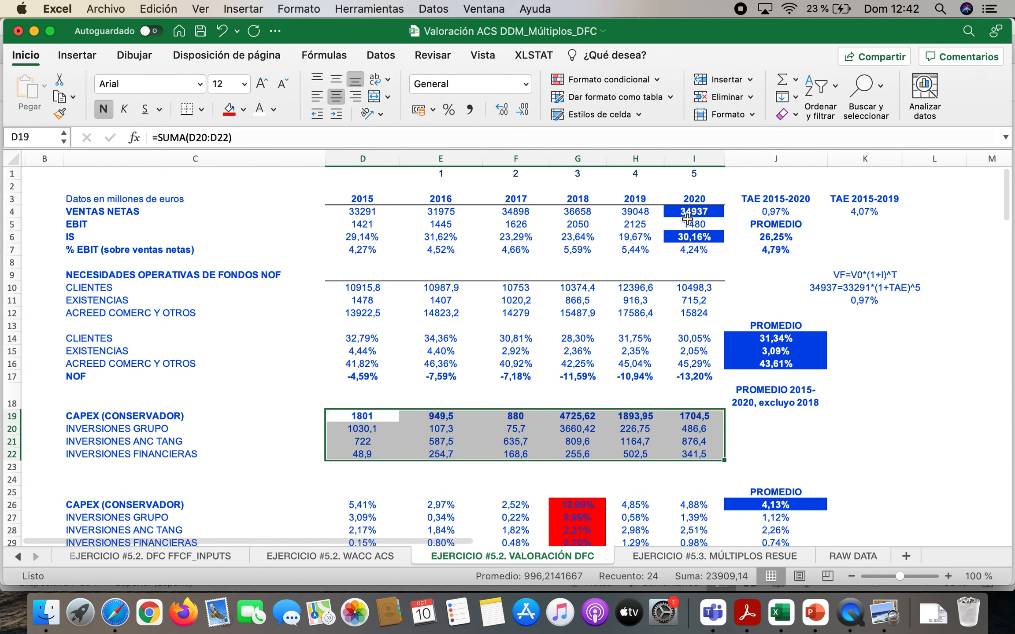
Check the scenarios' customer percentages in D42:F42 against the average formula in J14 without changing it
scroll(544, 413, down, 10)
scroll(544, 412, down, 5)
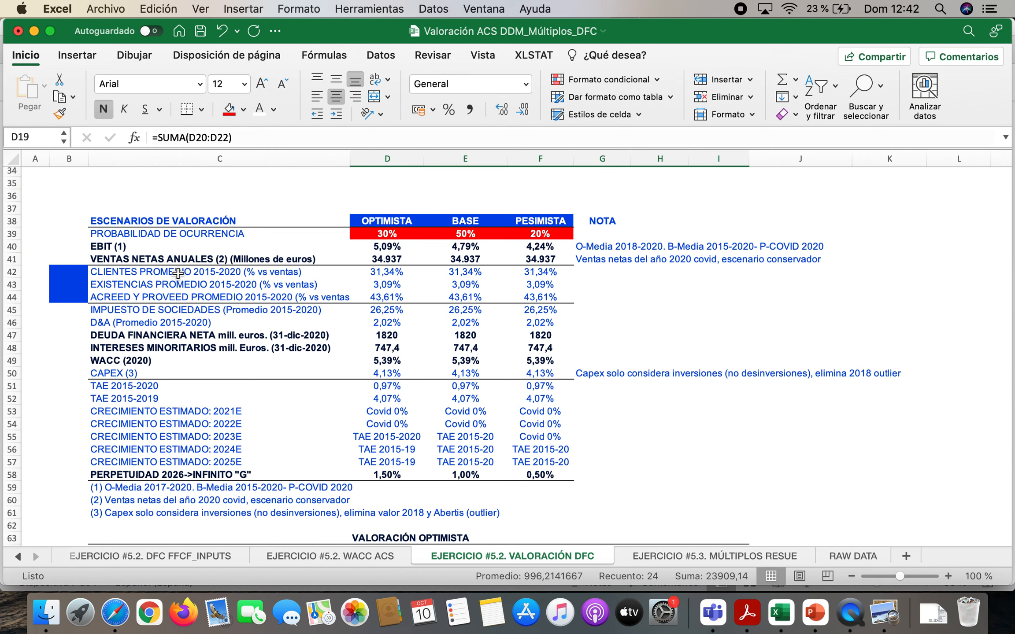
drag(386, 272, 542, 272)
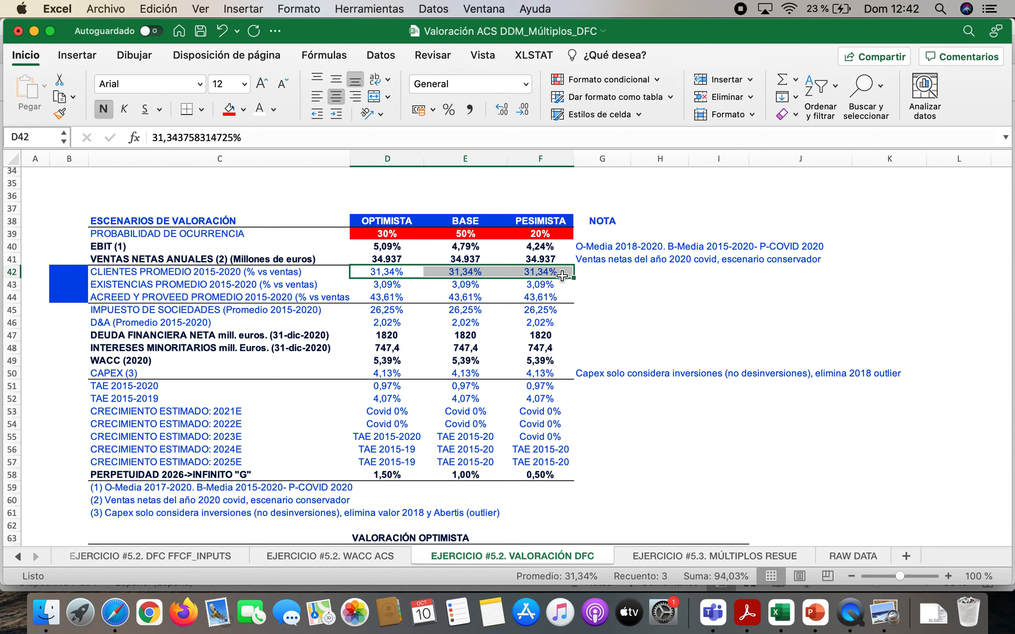
scroll(605, 309, up, 5)
scroll(605, 348, up, 3)
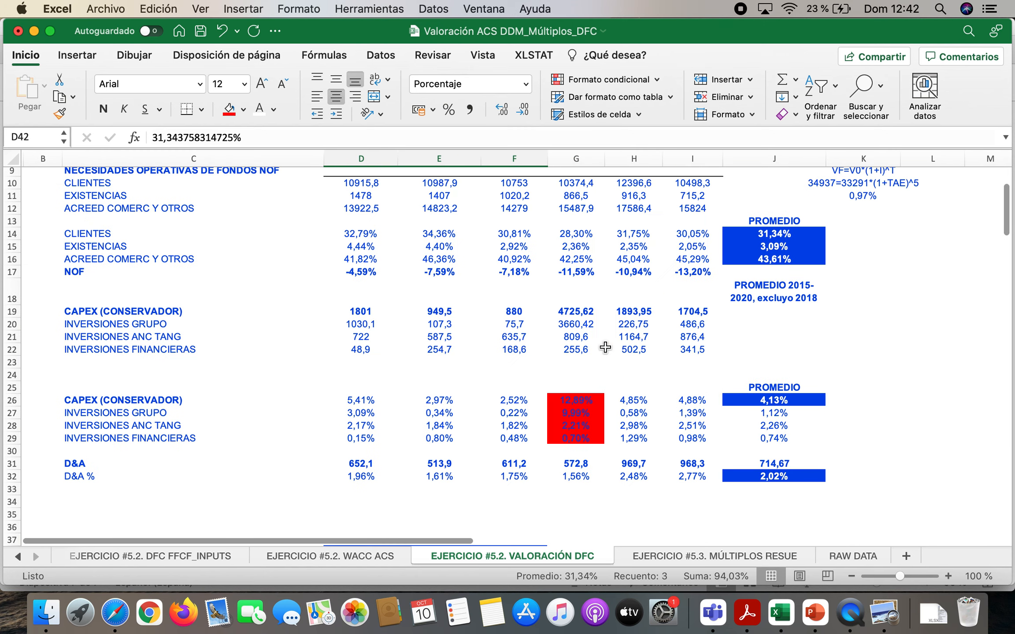
double_click(789, 233)
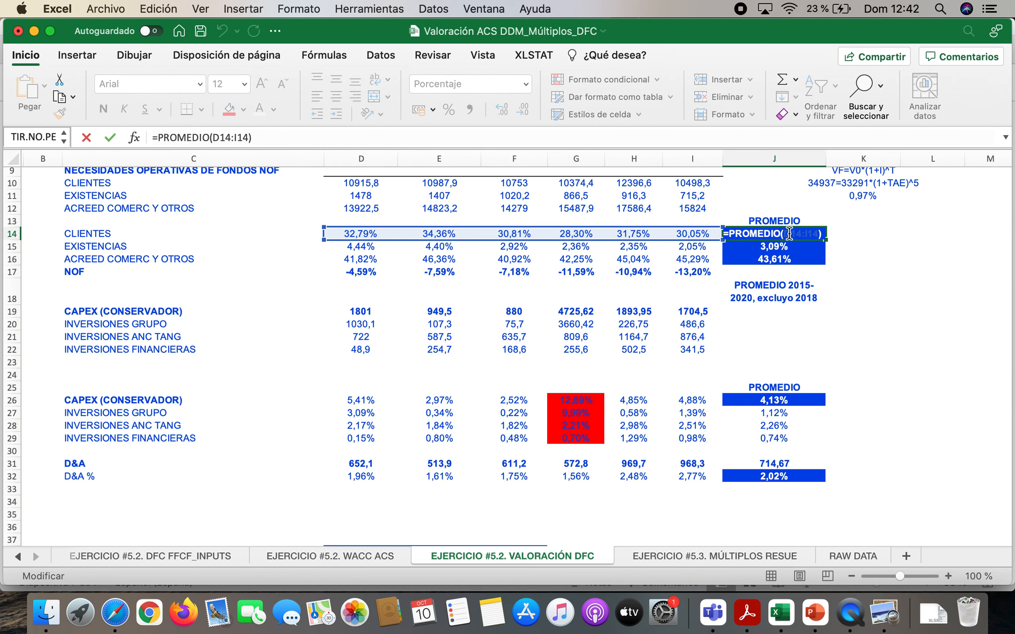
key(Escape)
Inspect the inventory and trade creditor averages in J15 and J16, and compare them with the scenario inputs in D42:F44
click(783, 246)
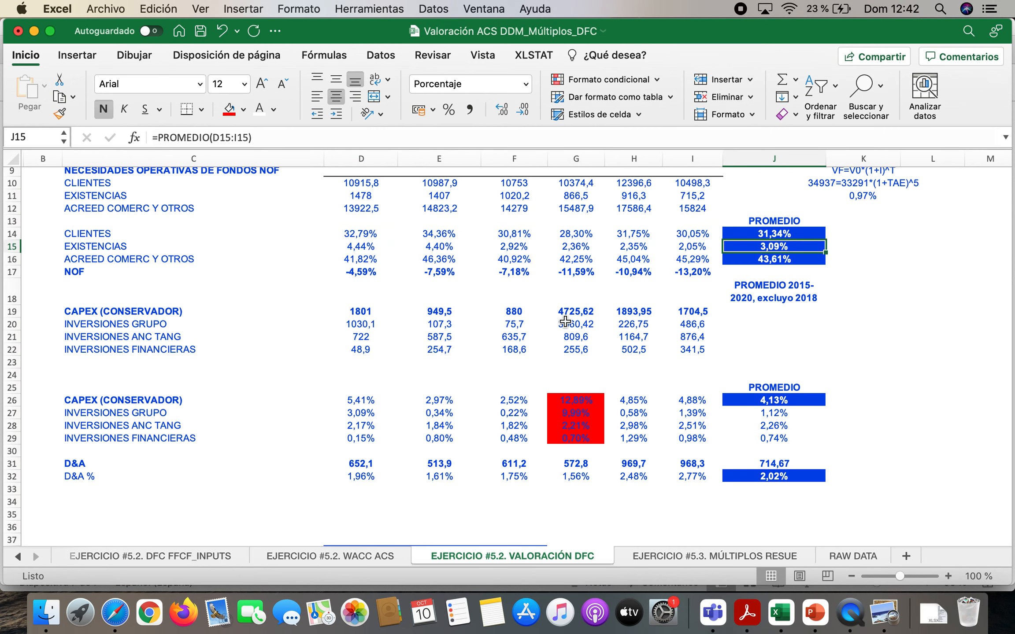
scroll(565, 321, down, 3)
key(Down)
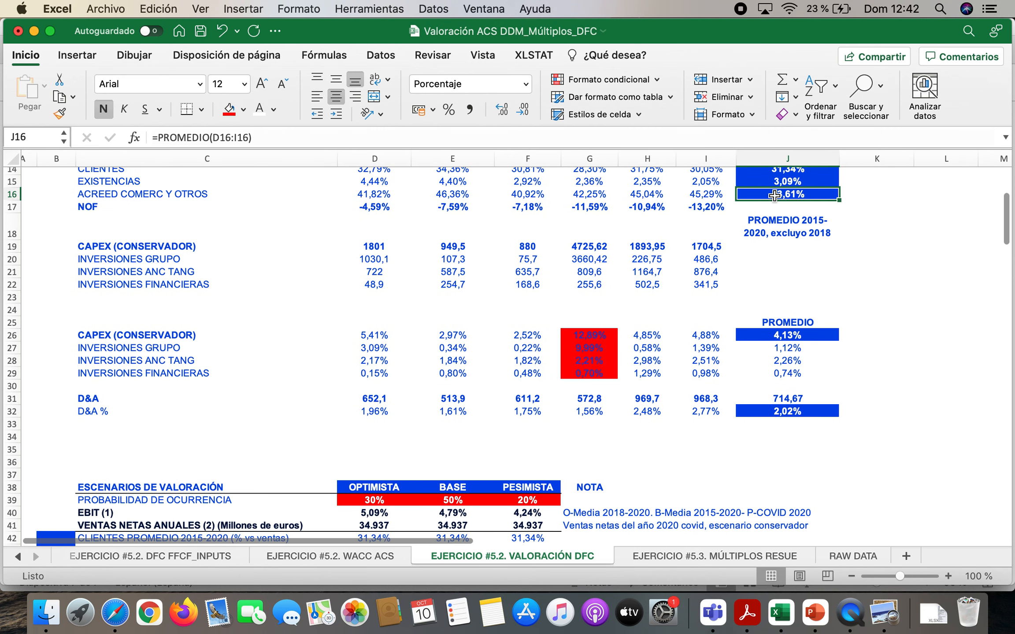
scroll(551, 273, down, 5)
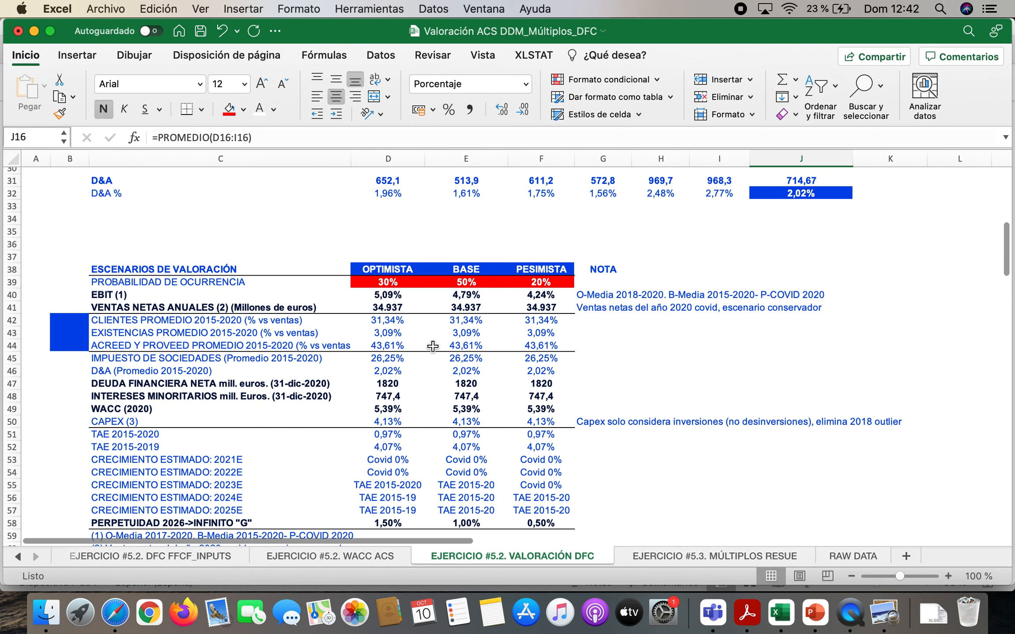
drag(388, 319, 536, 342)
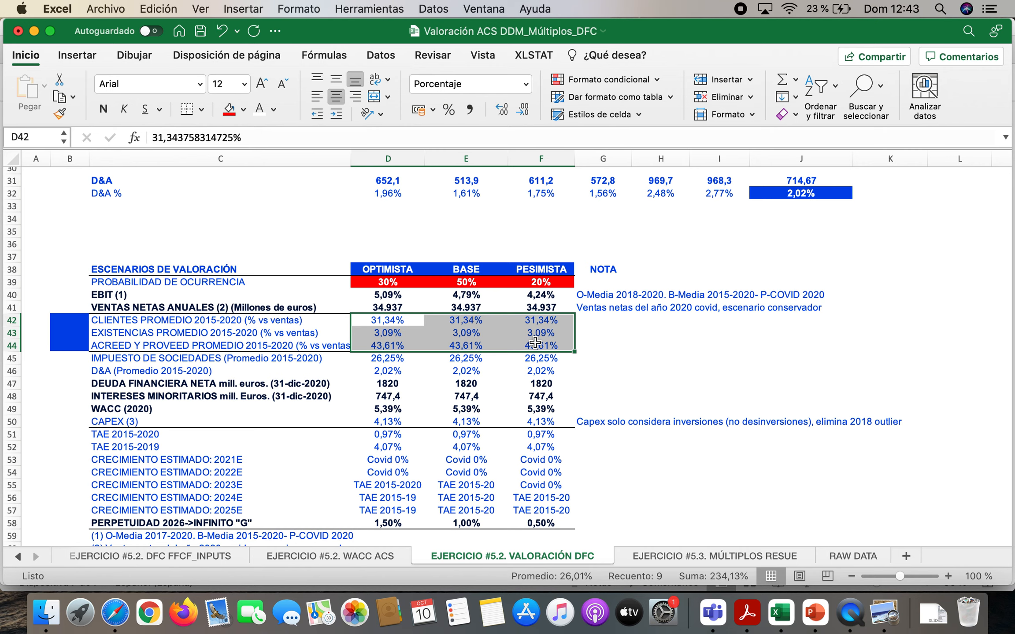
Inspect the average corporate tax formula in J6, keeping it as it is
scroll(392, 378, up, 10)
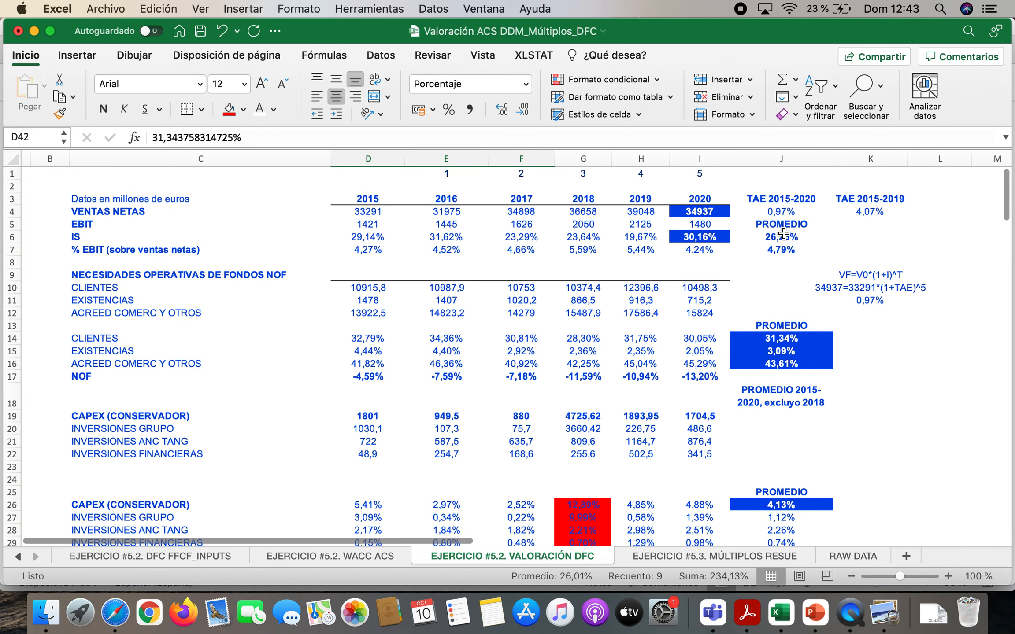
double_click(783, 234)
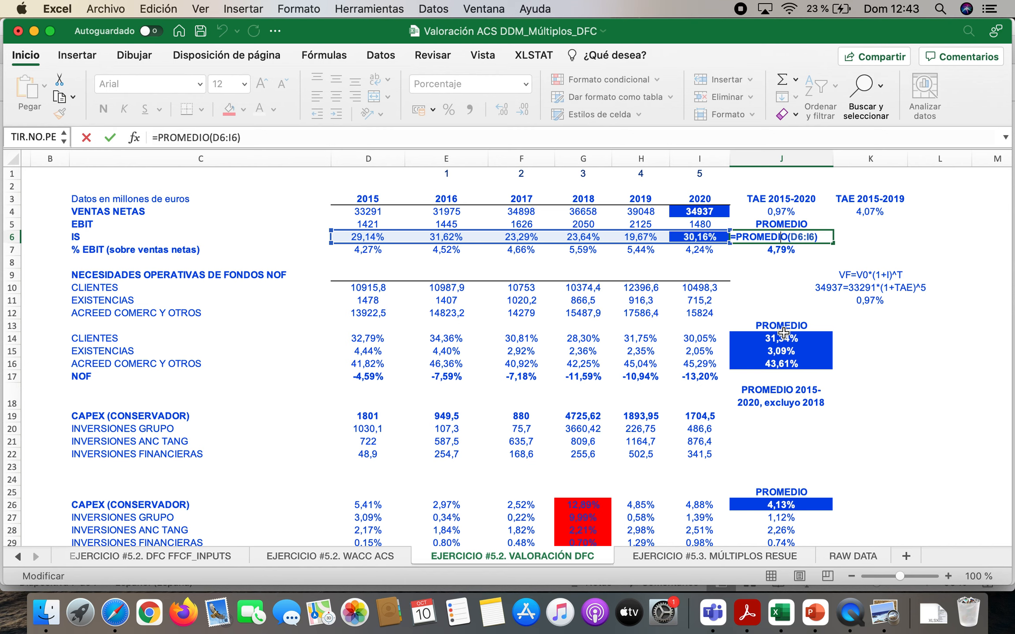
key(Return)
Compare the scenarios' D&A percentages in D46:F46 with the 2015-2020 average D&A formula in J32
scroll(547, 358, down, 10)
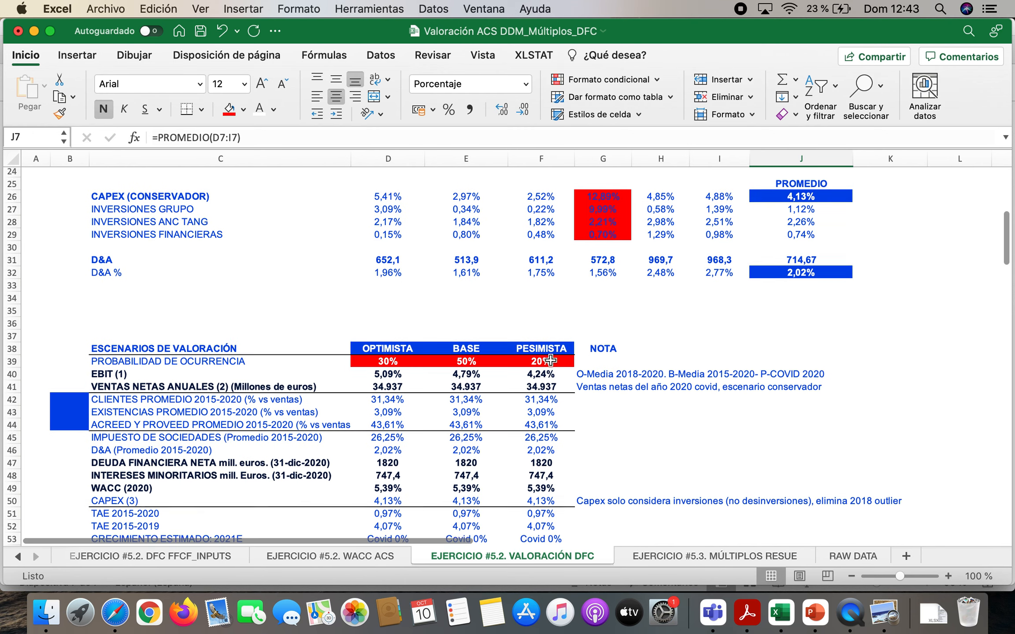
scroll(551, 361, down, 5)
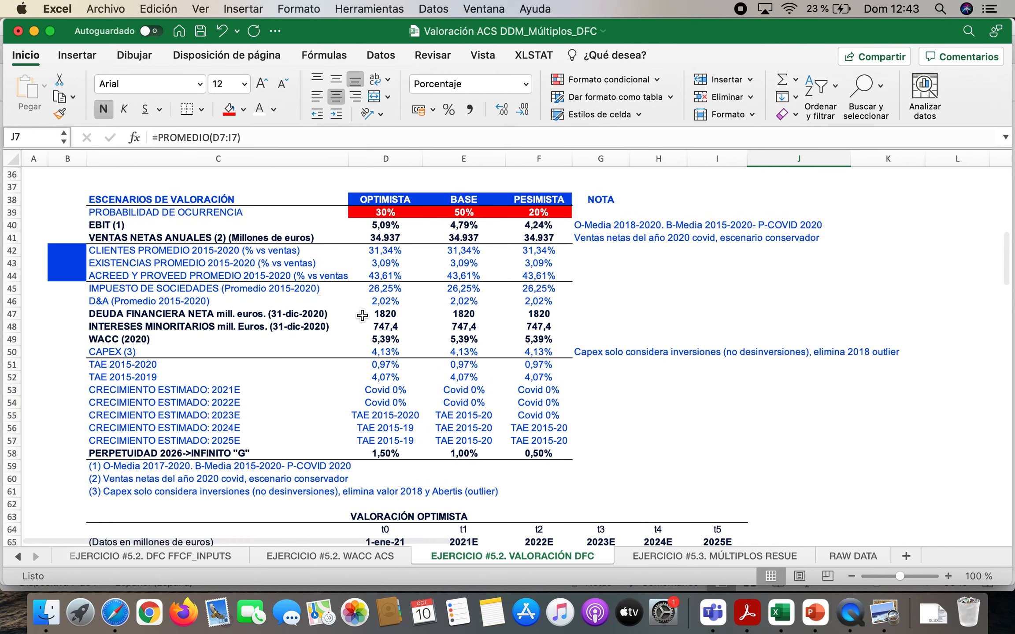
drag(378, 301, 529, 304)
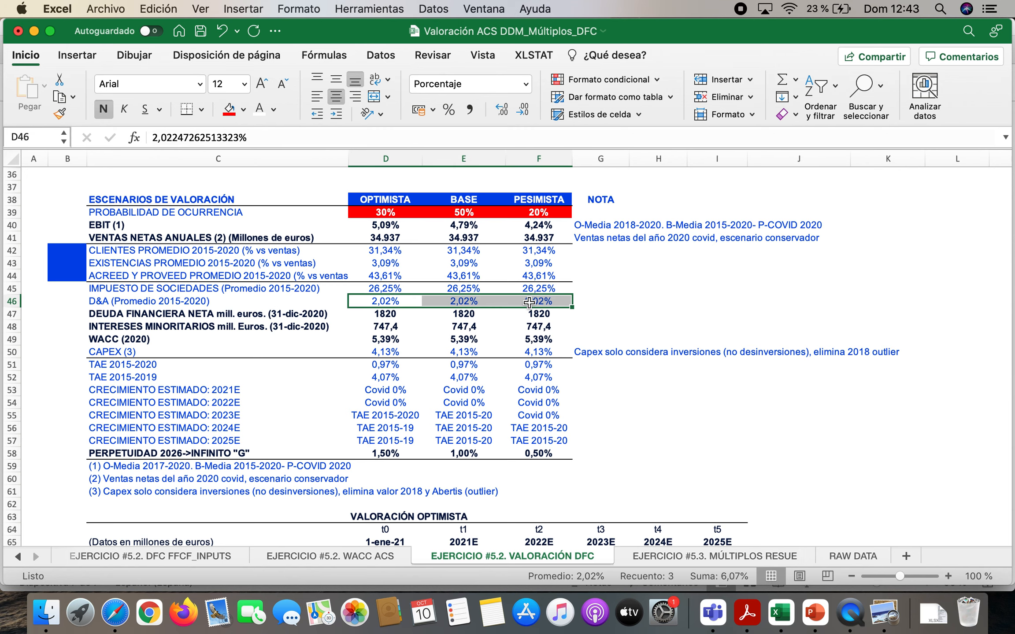
scroll(632, 304, up, 7)
scroll(631, 303, up, 2)
click(737, 465)
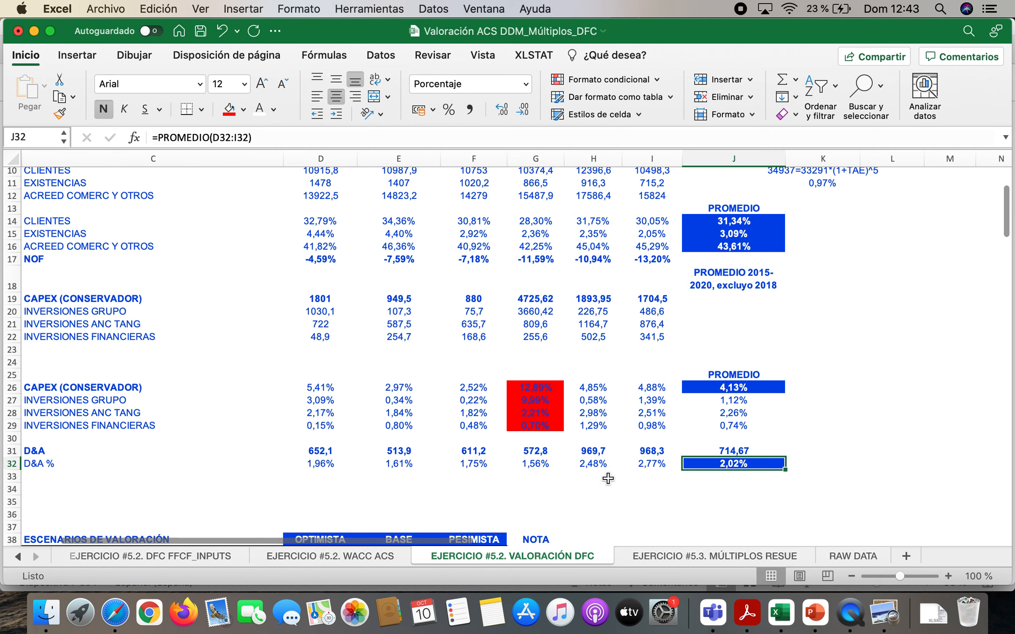
scroll(609, 477, down, 10)
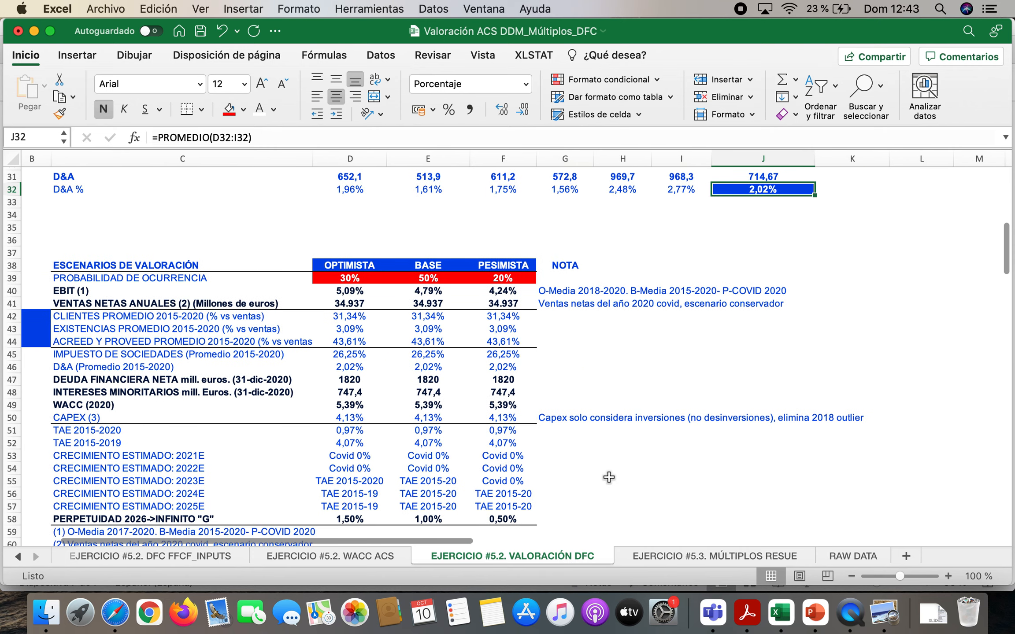
Label cells H46:H48 beside the net financial debt row as DFCP, DFLP and TESORERÍA
scroll(608, 476, up, 1)
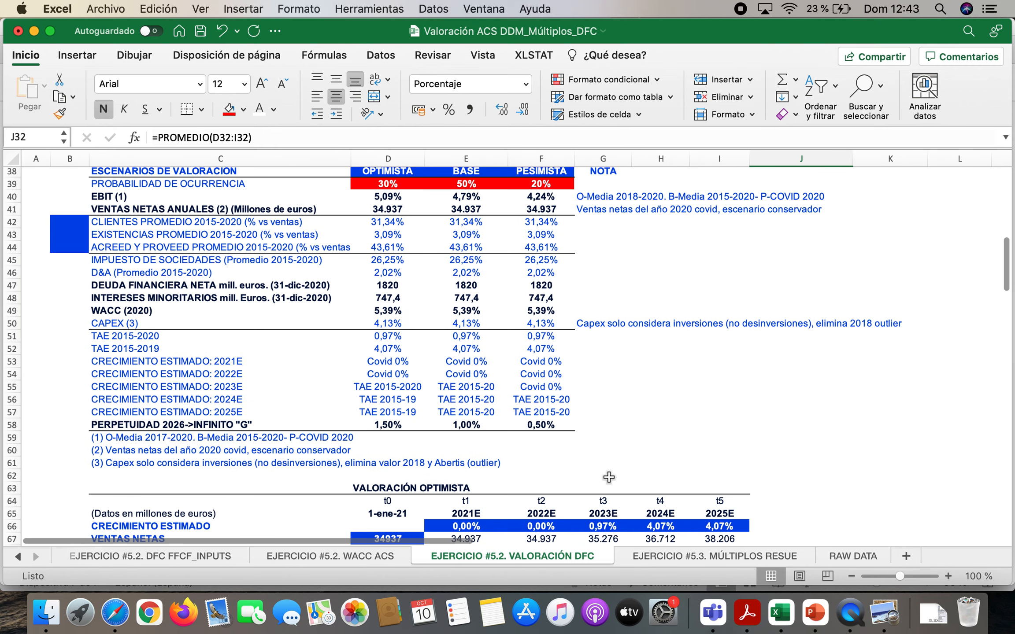
scroll(608, 477, up, 1)
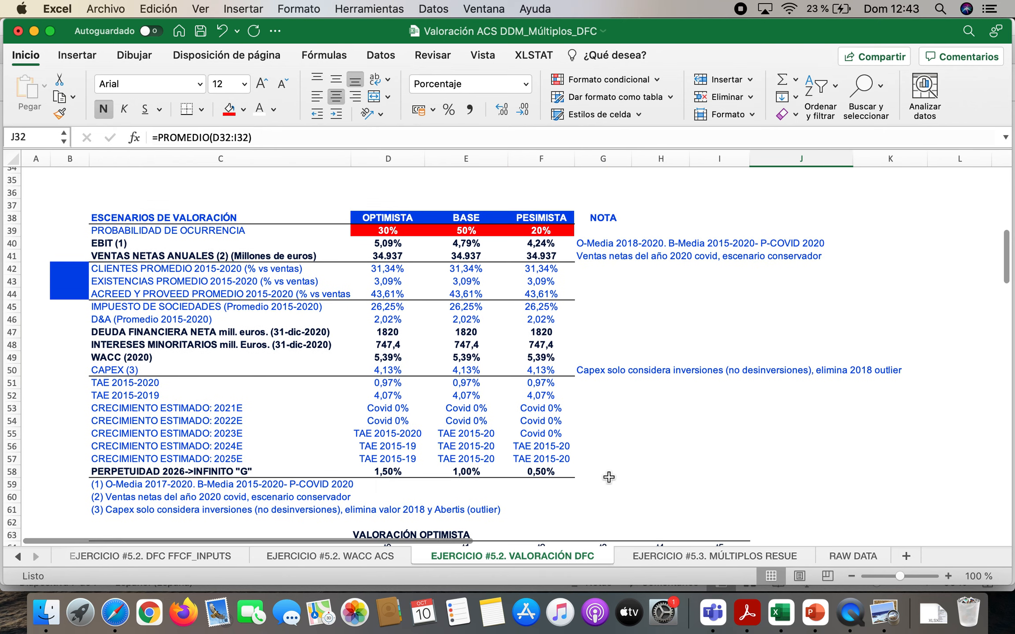
click(158, 333)
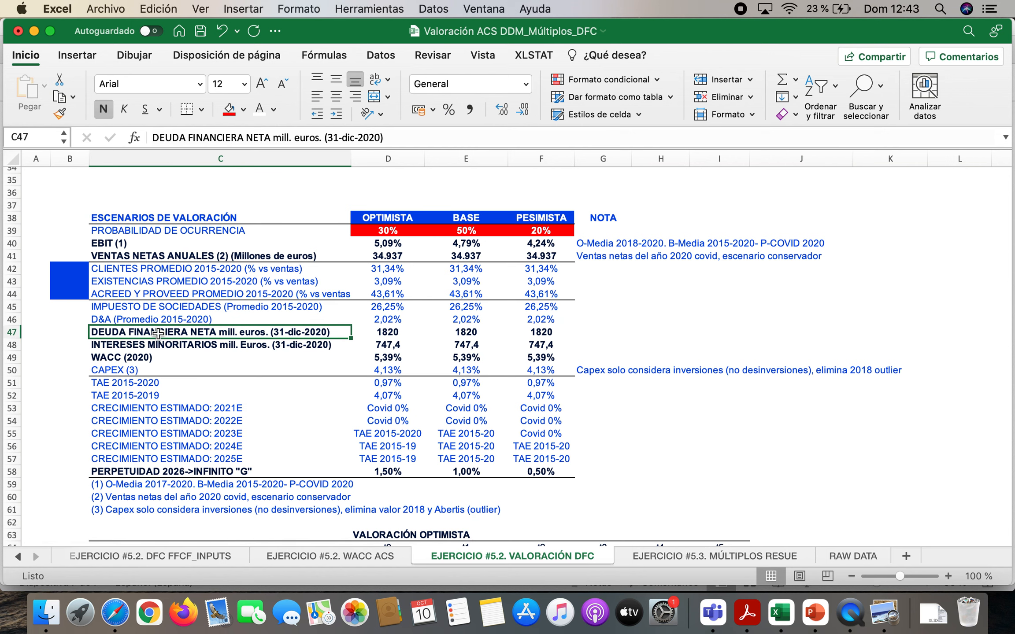
key(Right)
key(Right)
key(Right)
key(Right)
key(Right)
key(Up)
text(DF)
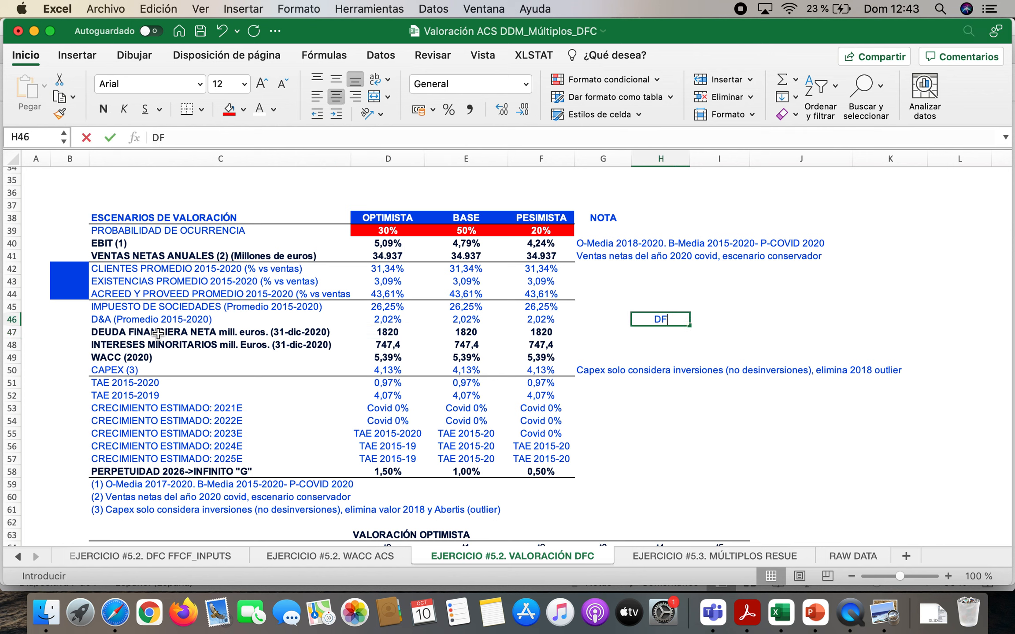
text(CP)
key(Return)
text(DFLP)
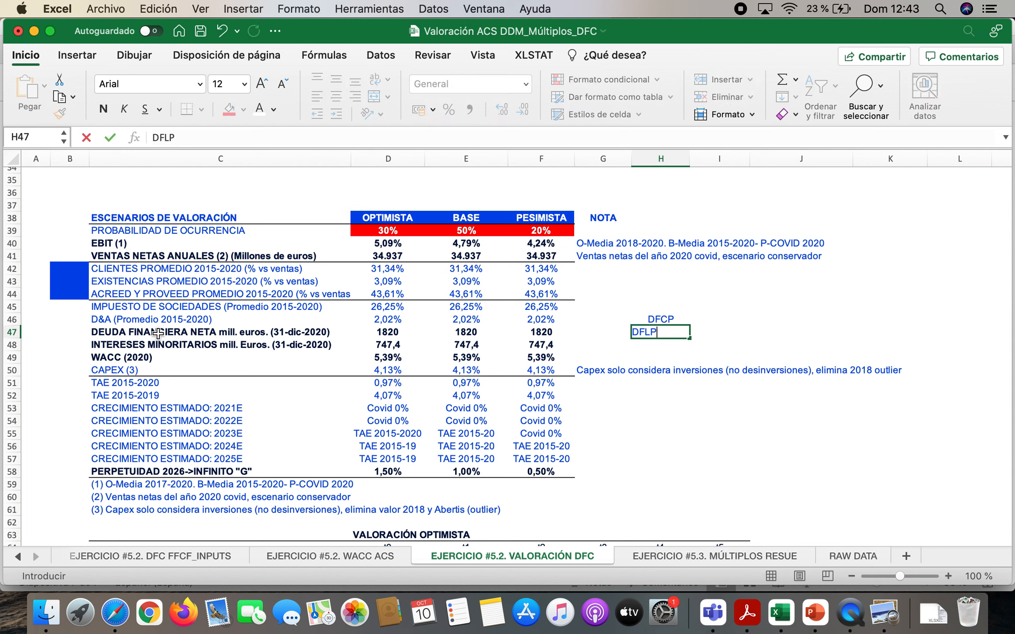
key(Return)
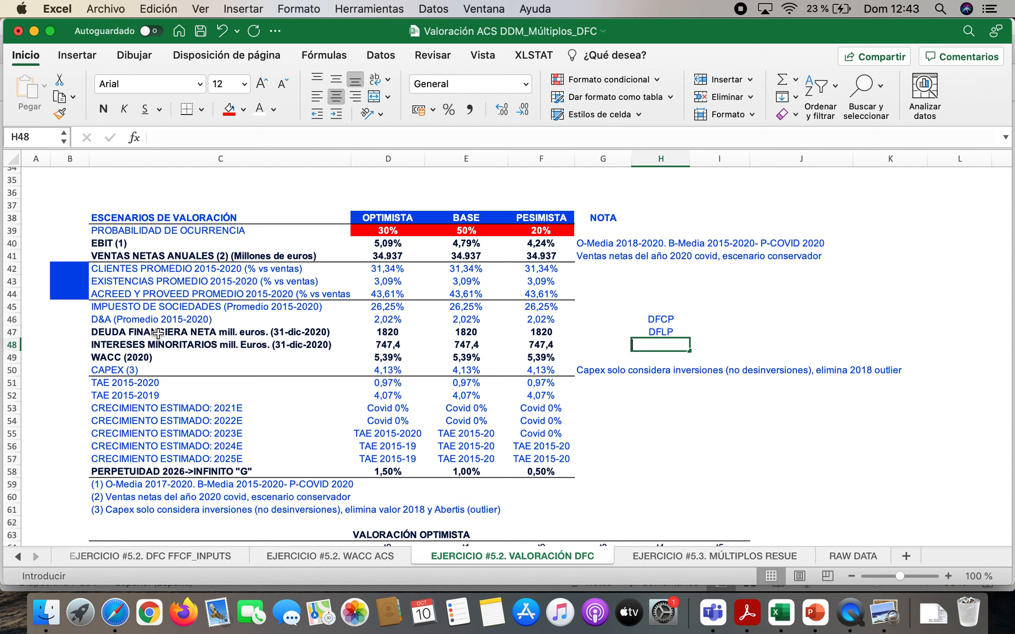
text(TESORERÍA)
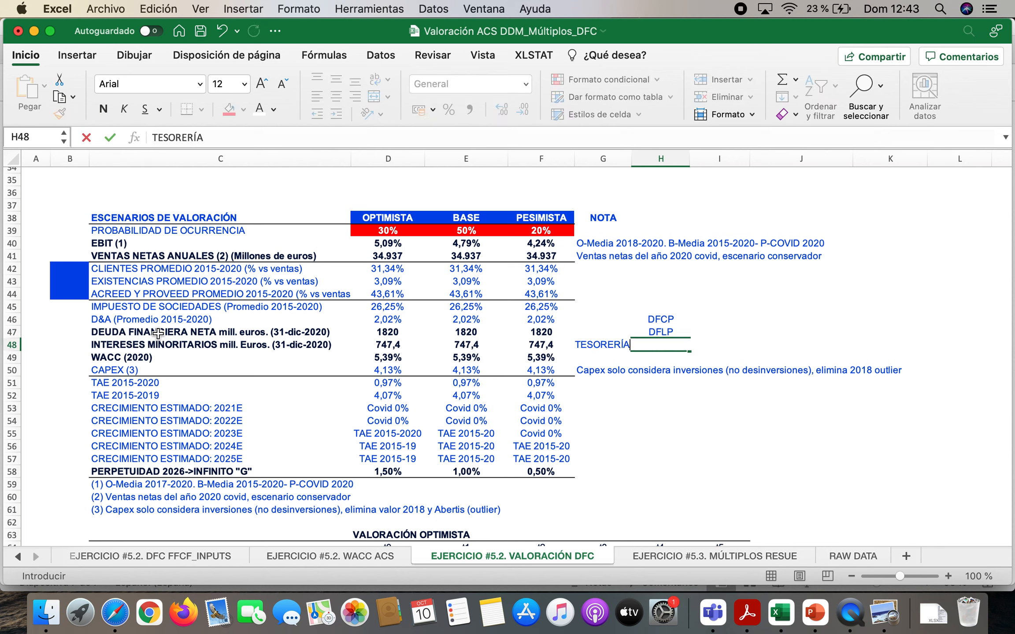
key(Return)
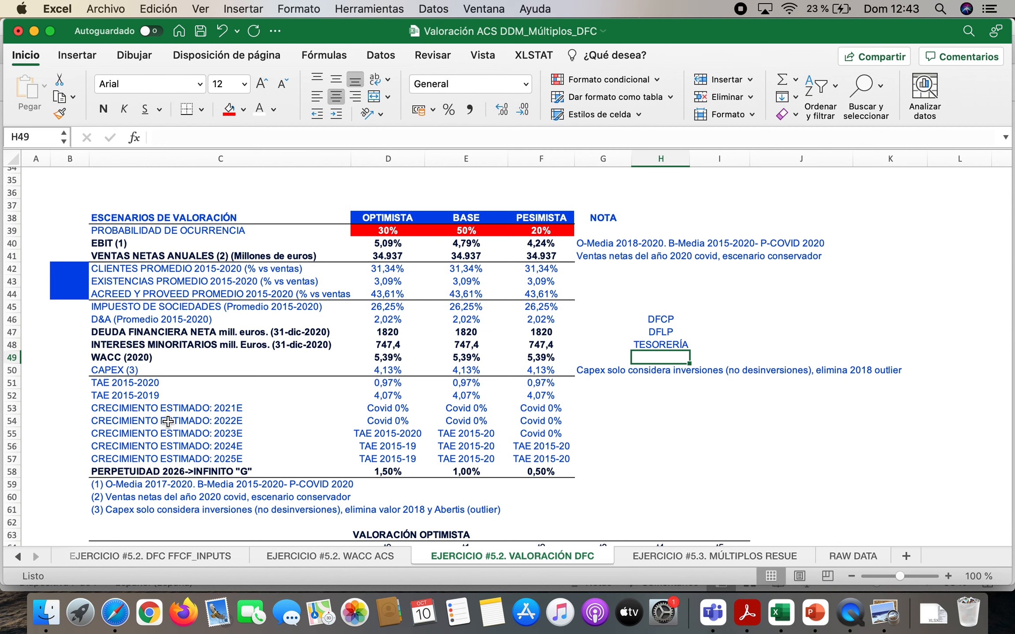
Inspect the 2020 short-term financial debt figure in N7 of the EJERCICIO #5.2. WACC ACS sheet
click(335, 552)
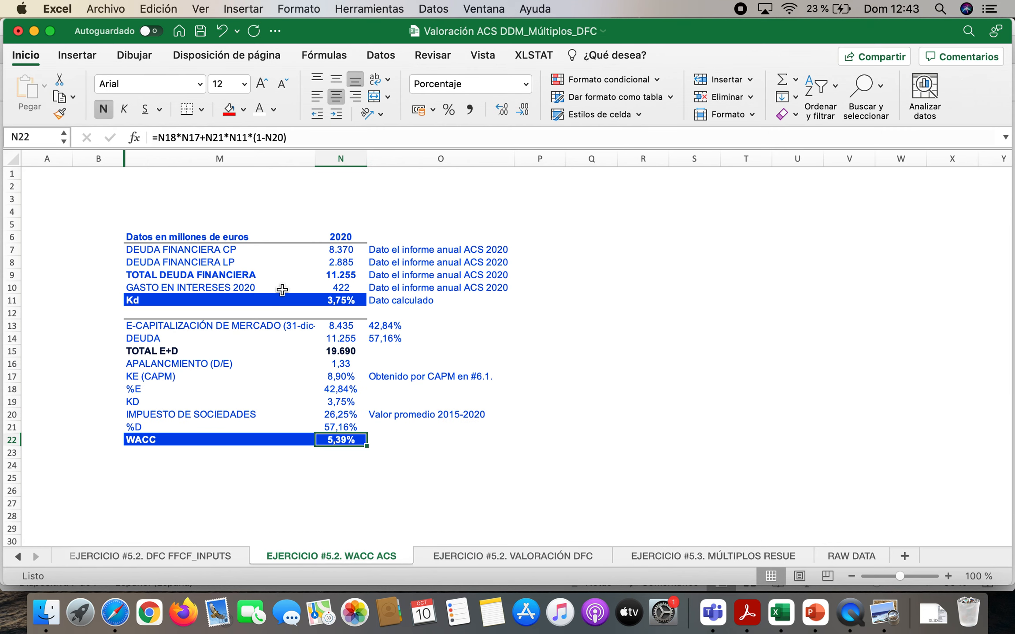
click(191, 252)
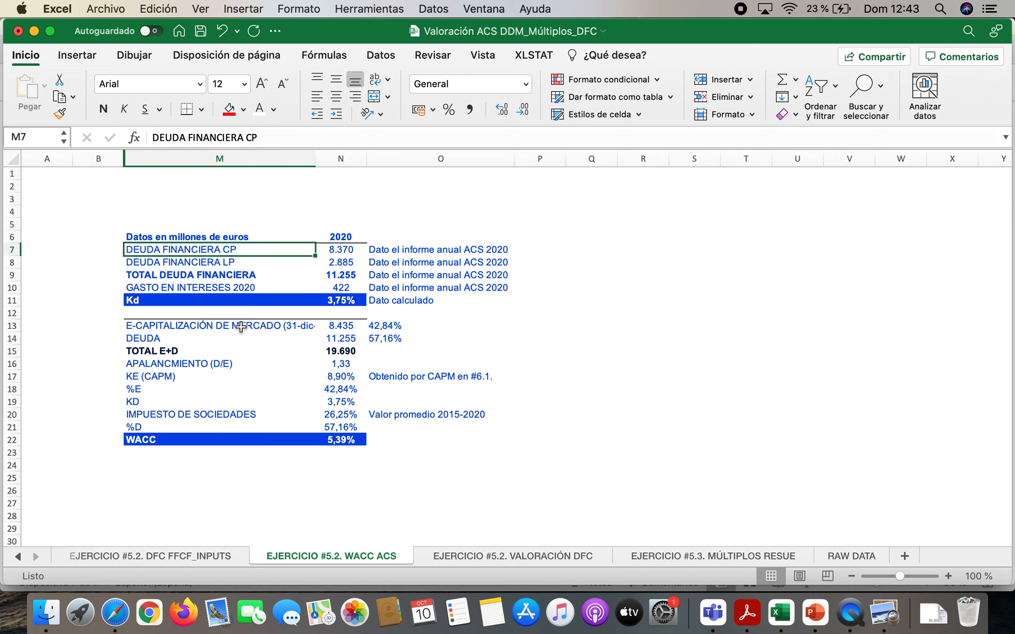
key(Right)
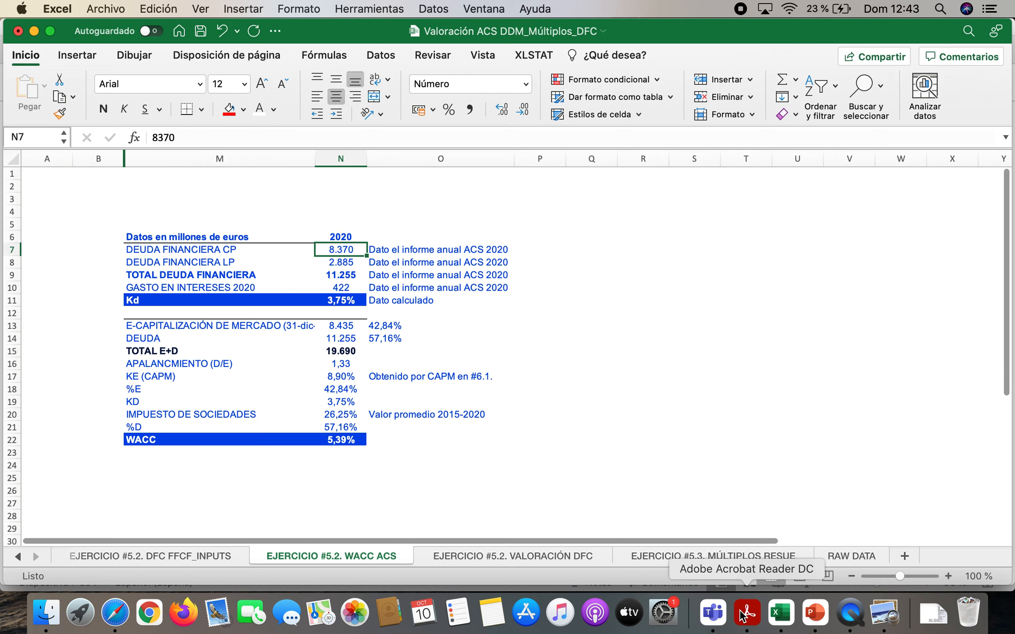
Switch to Acrobat Reader and find the 31/12/2020 current financial liabilities (Pasivos financieros corrientes) in the consolidated balance sheet
click(746, 613)
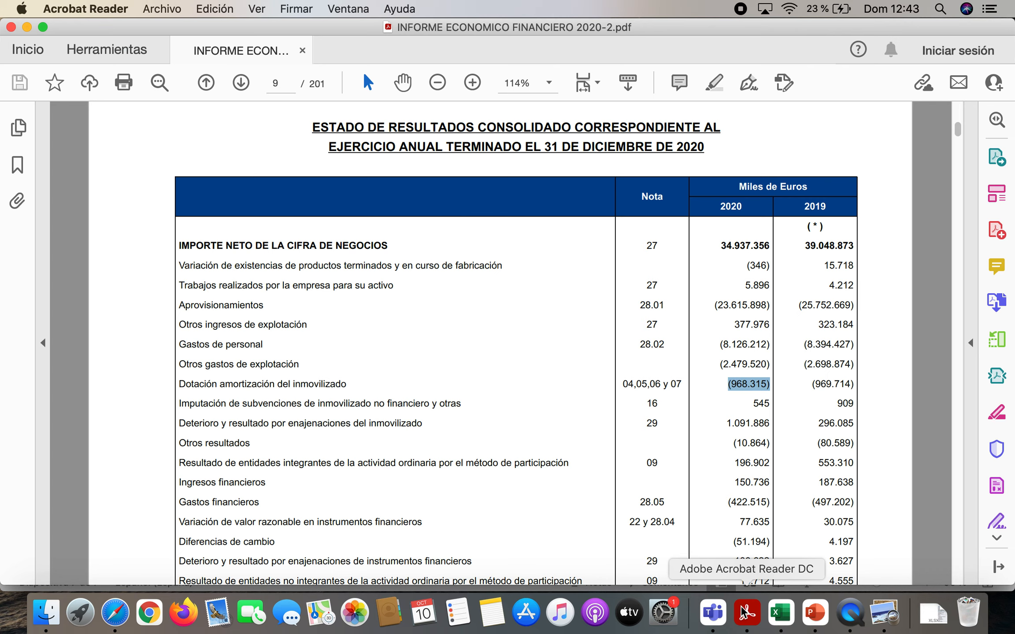
scroll(616, 448, down, 20)
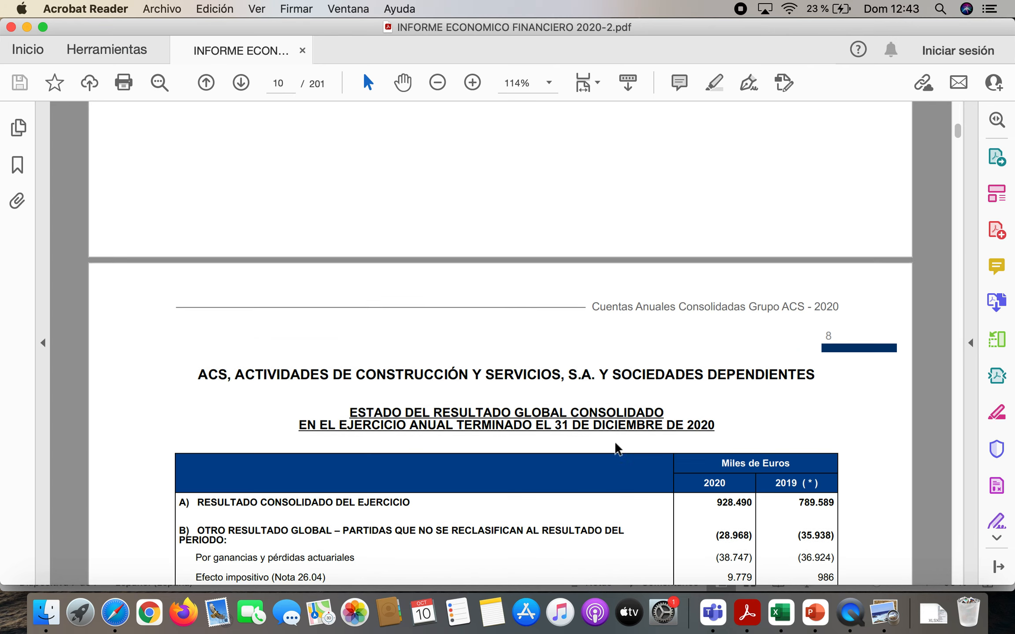
scroll(616, 447, down, 20)
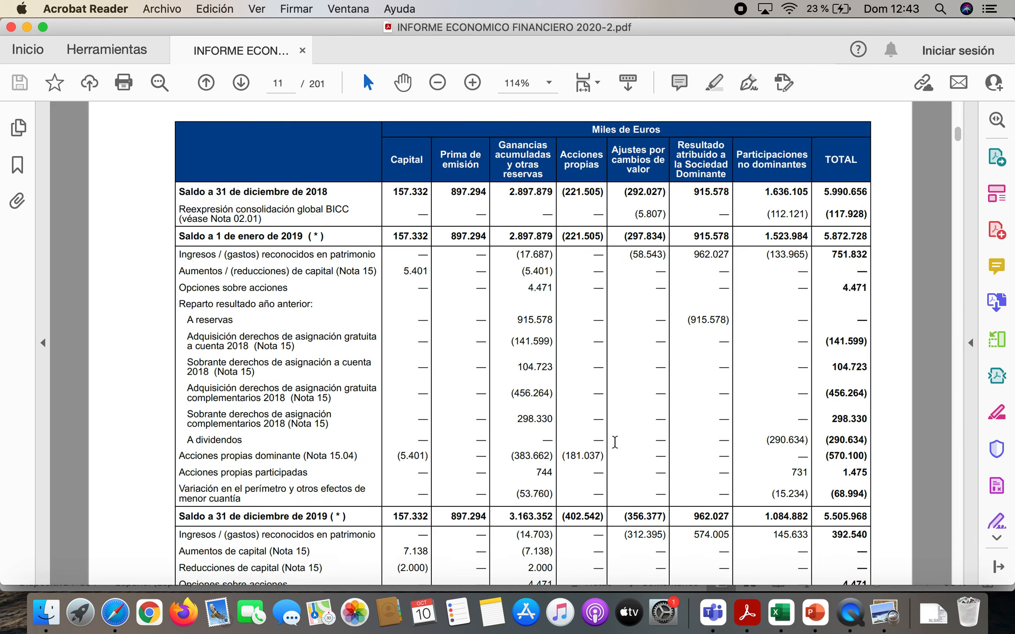
scroll(615, 442, down, 15)
scroll(614, 442, up, 11)
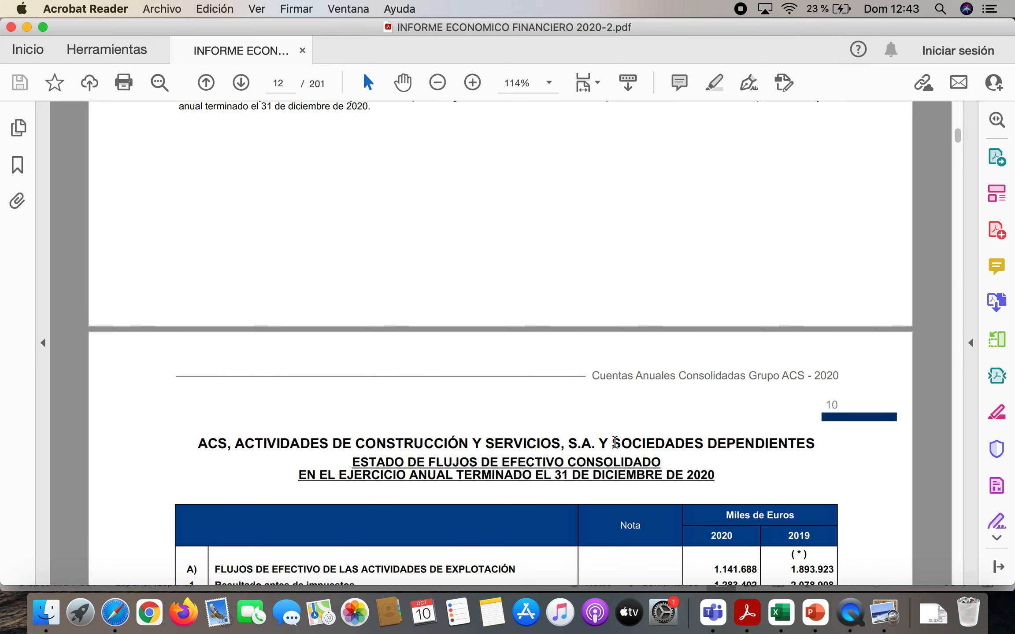
scroll(614, 442, up, 20)
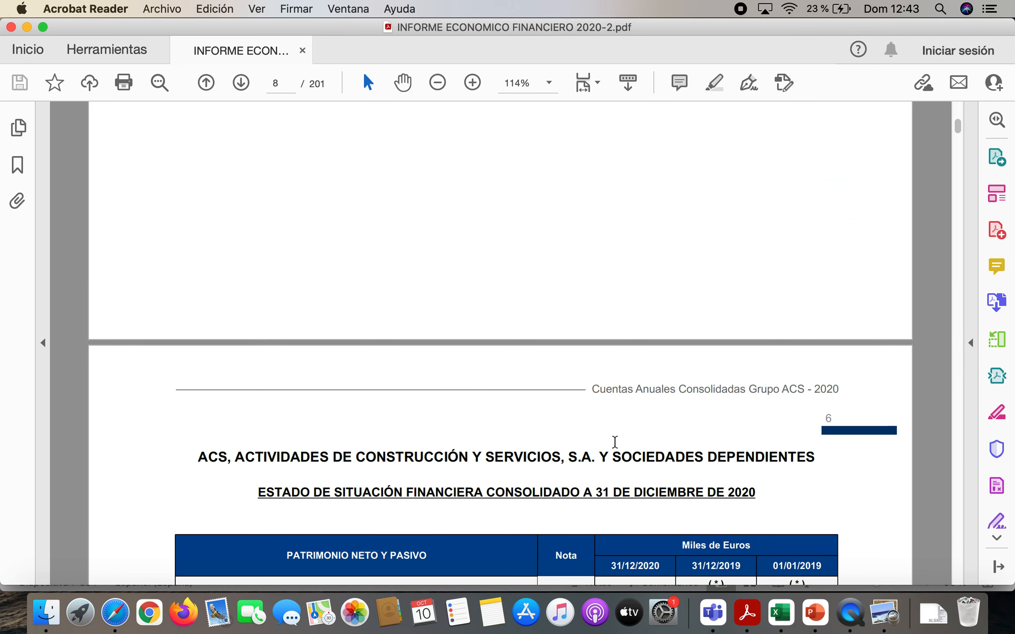
scroll(615, 442, down, 12)
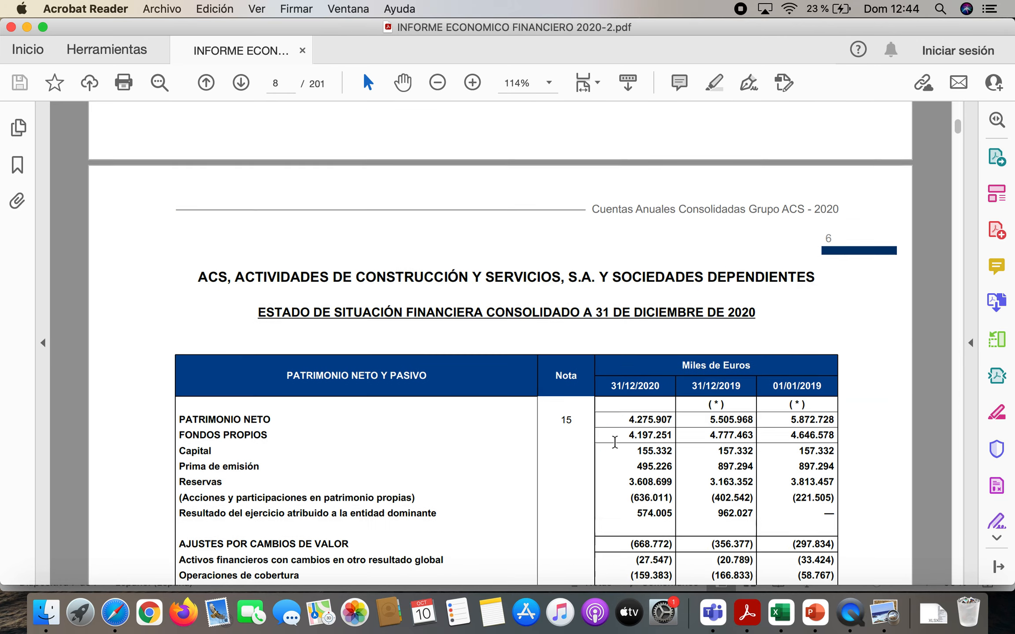
scroll(614, 442, down, 12)
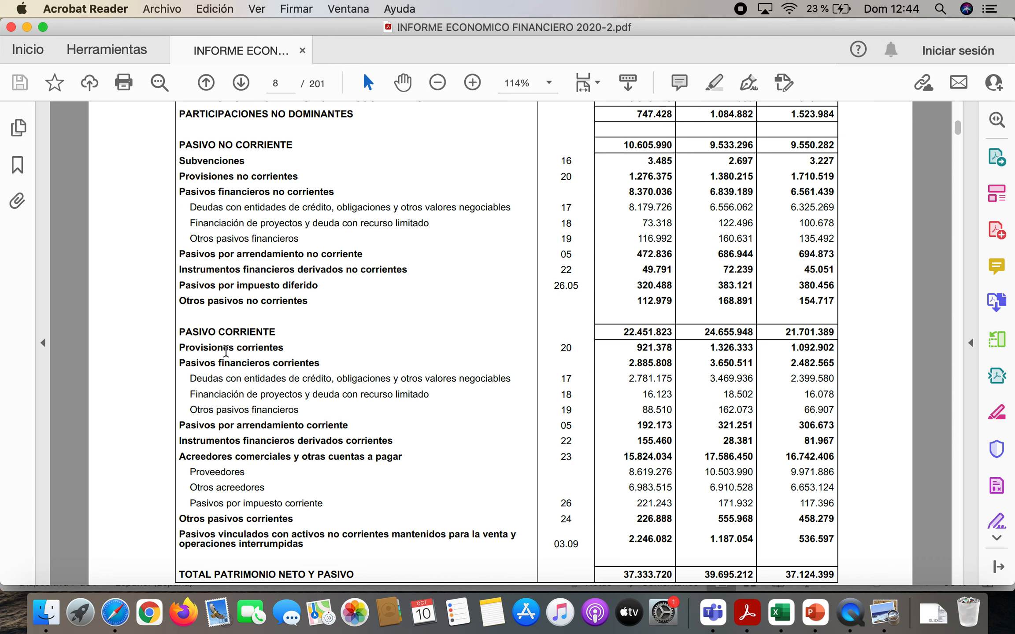
mouse_move(180, 365)
mouse_down()
mouse_move(324, 364)
mouse_move(331, 380)
mouse_up()
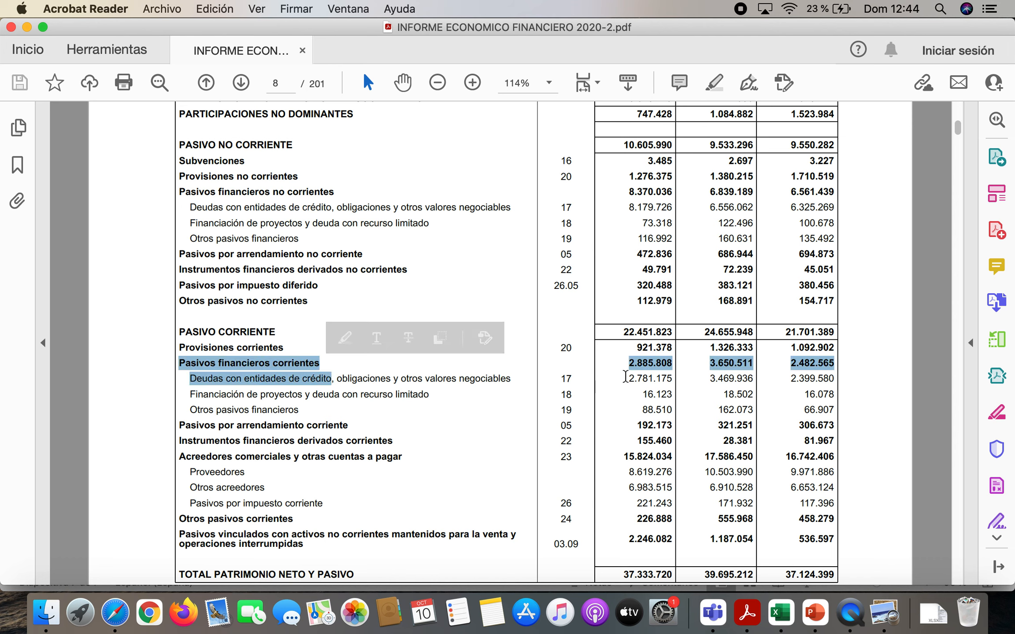
click(638, 370)
drag(640, 364, 673, 365)
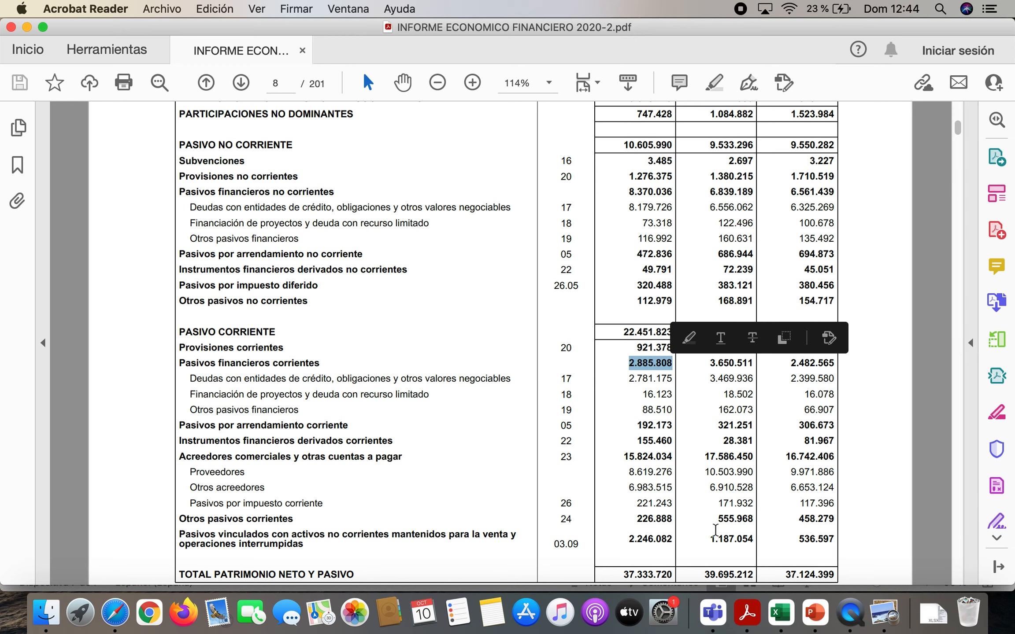
Return to Excel and compare the debt labels and amounts in M7:N8 with the report's current financial liabilities
click(781, 612)
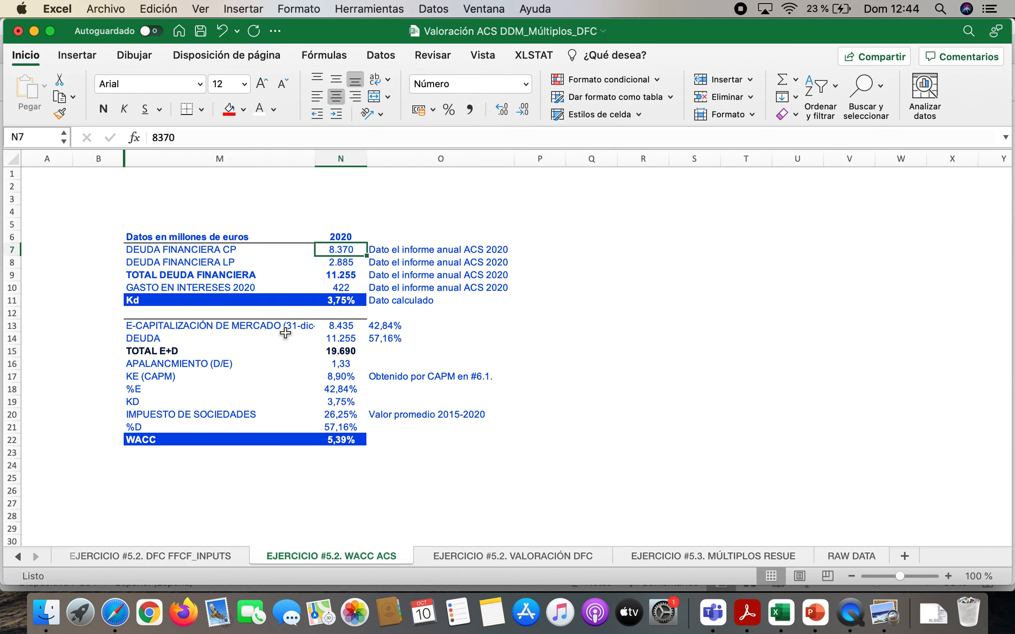
key(Left)
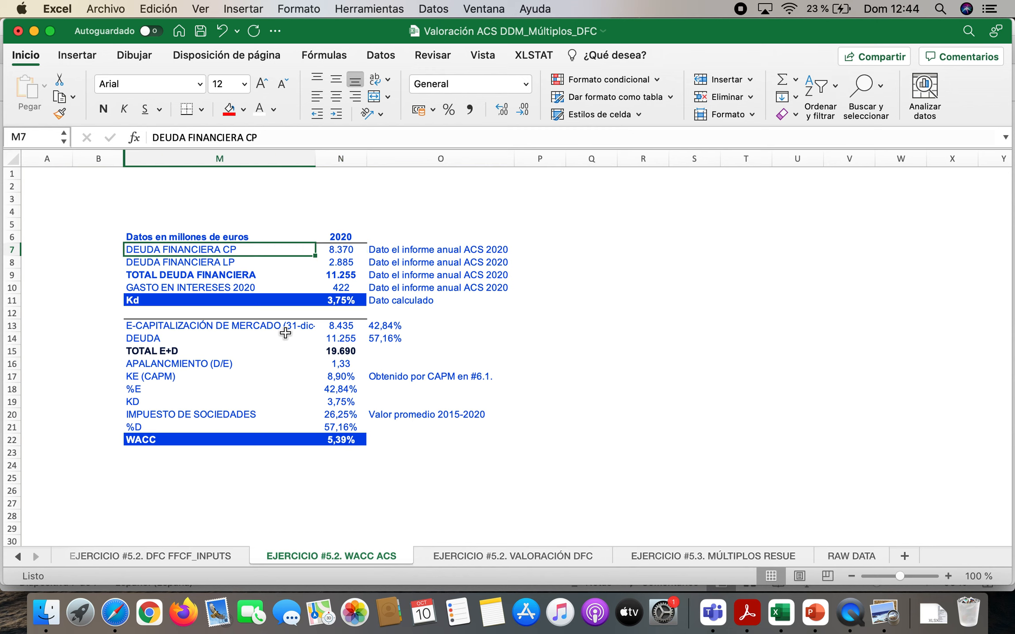
key(Down)
key(Right)
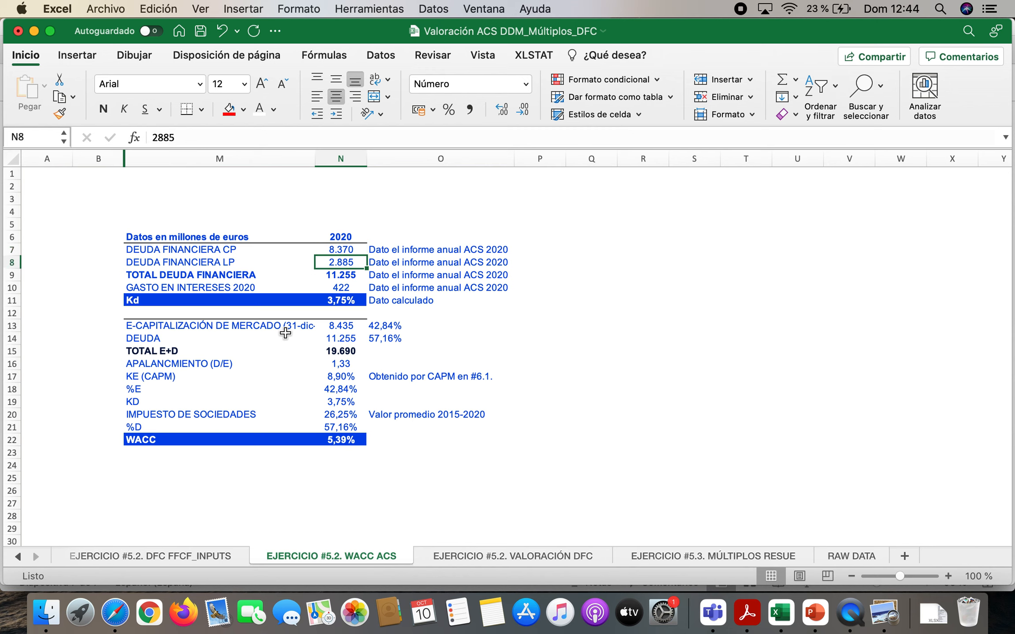
key(Up)
key(Down)
key(Up)
key(Left)
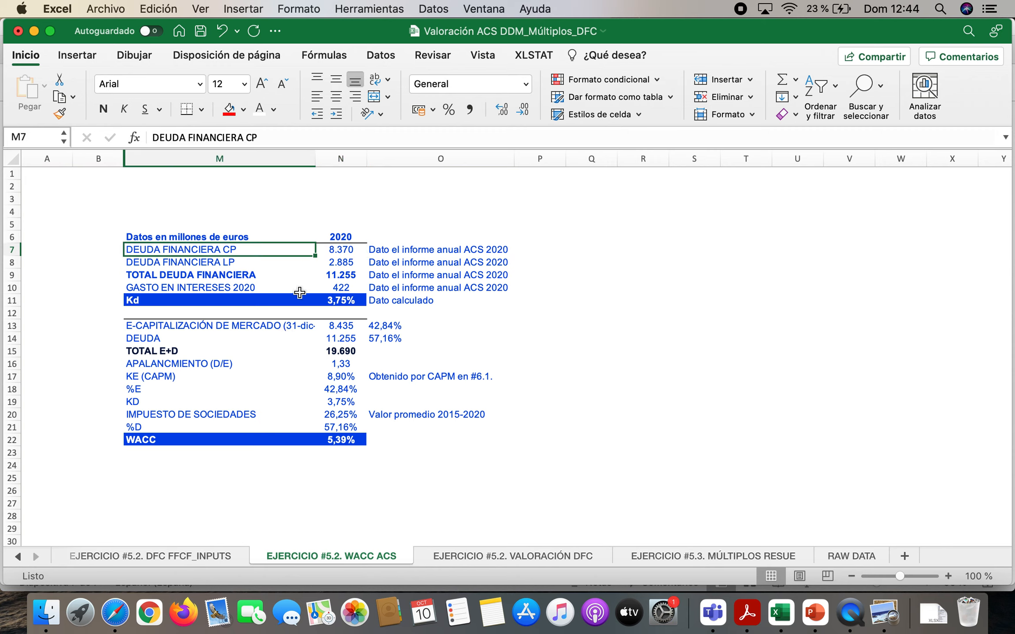
Swap the debt labels so that M7 reads DEUDA FINANCIERA LP and M8 reads DEUDA FINANCIERA CP
double_click(229, 249)
key(BackSpace)
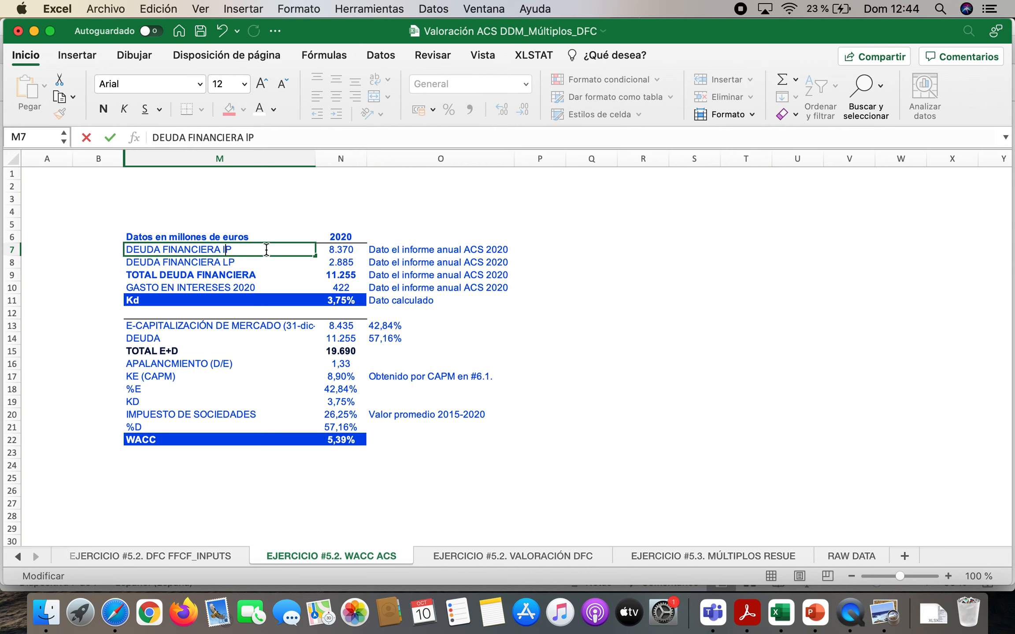
text(L)
key(Return)
double_click(228, 261)
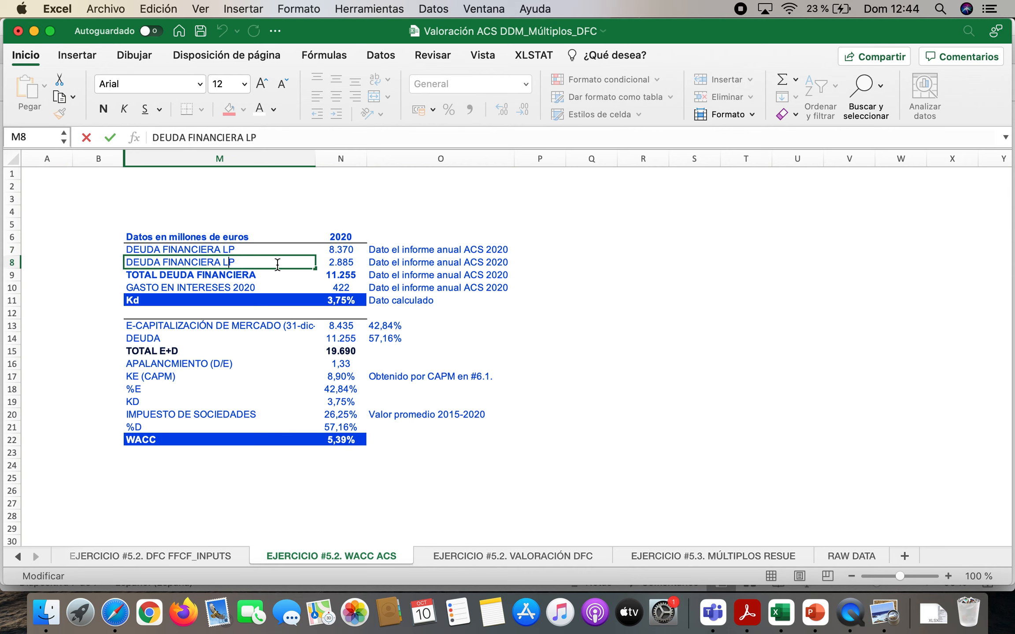
text(C)
key(Return)
Check the Acrobat Reader report's 2020 non-current financial liabilities against N7 in Excel, and inspect the total financial debt in N9
click(341, 262)
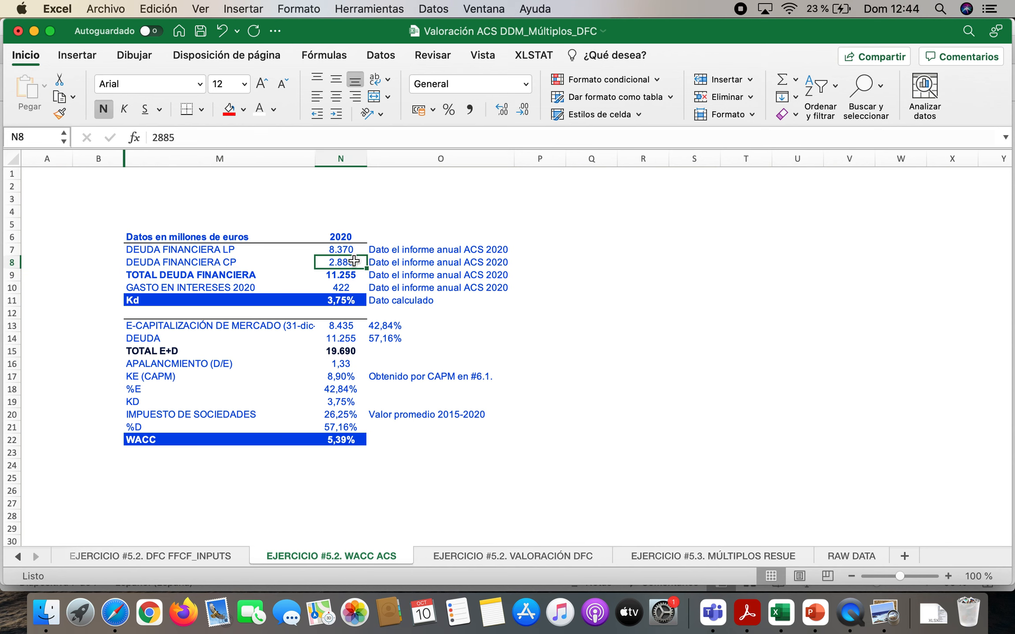
click(748, 610)
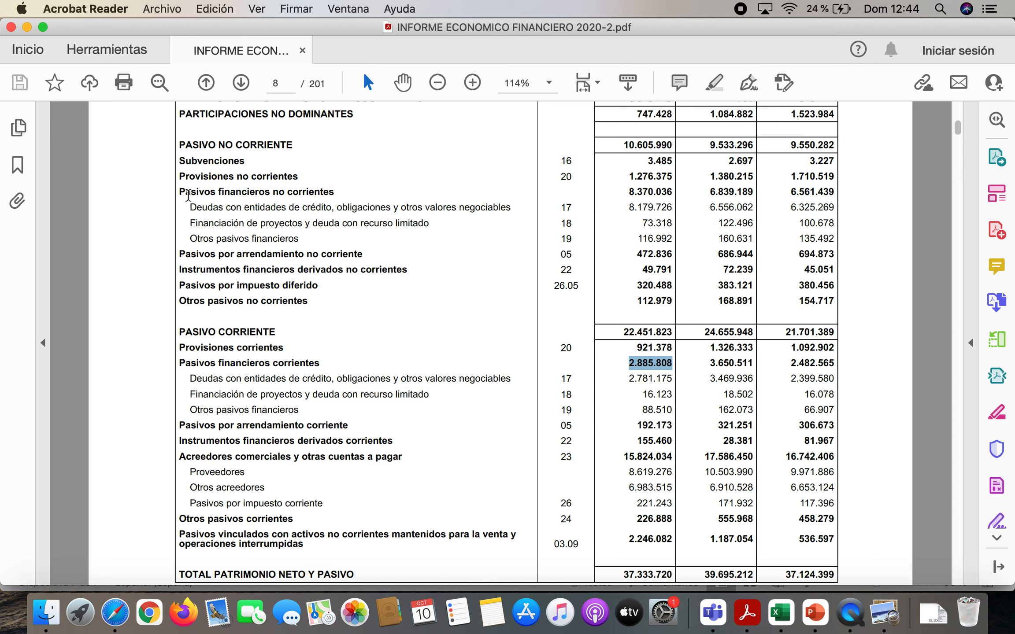
drag(181, 193, 331, 190)
drag(629, 192, 661, 192)
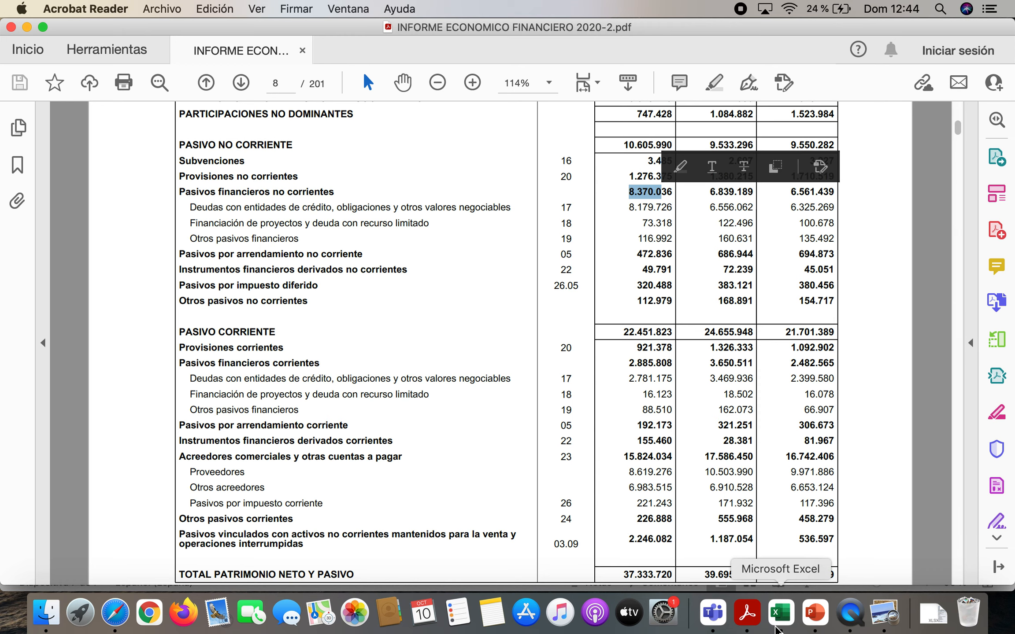
click(775, 625)
key(Up)
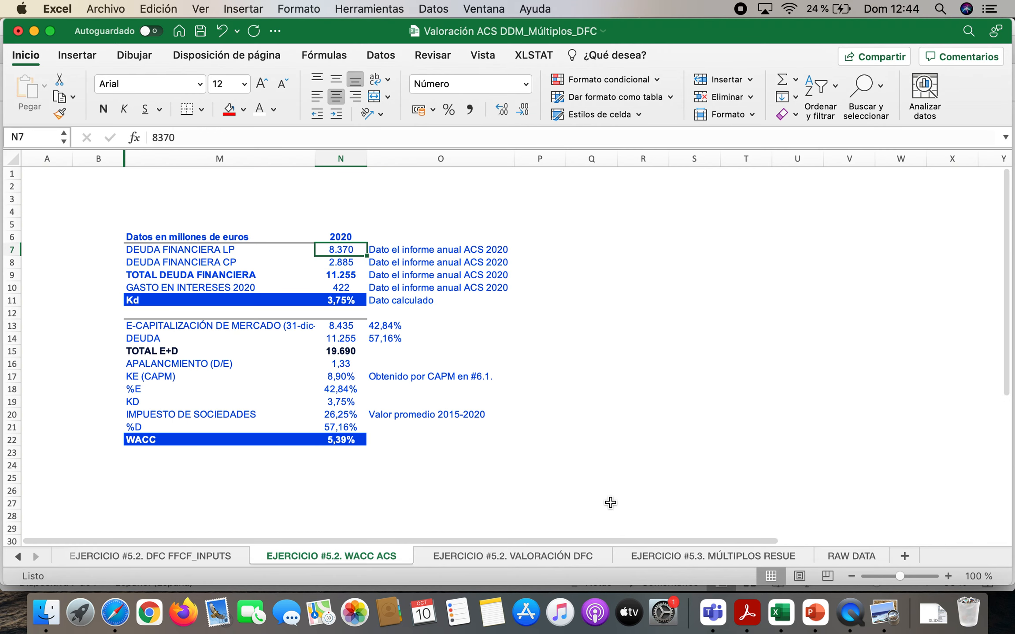
click(348, 276)
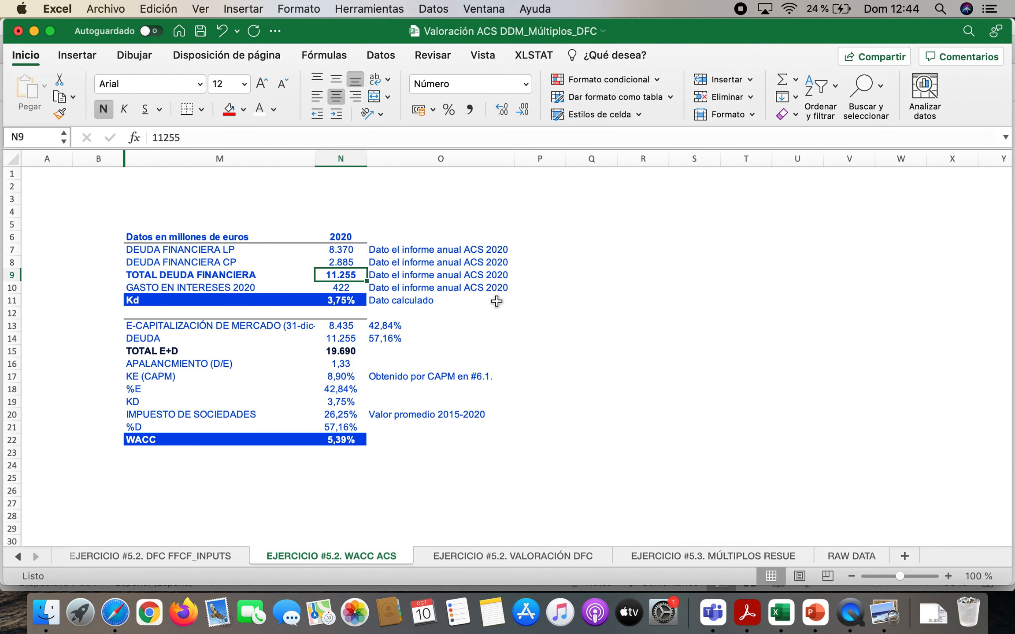
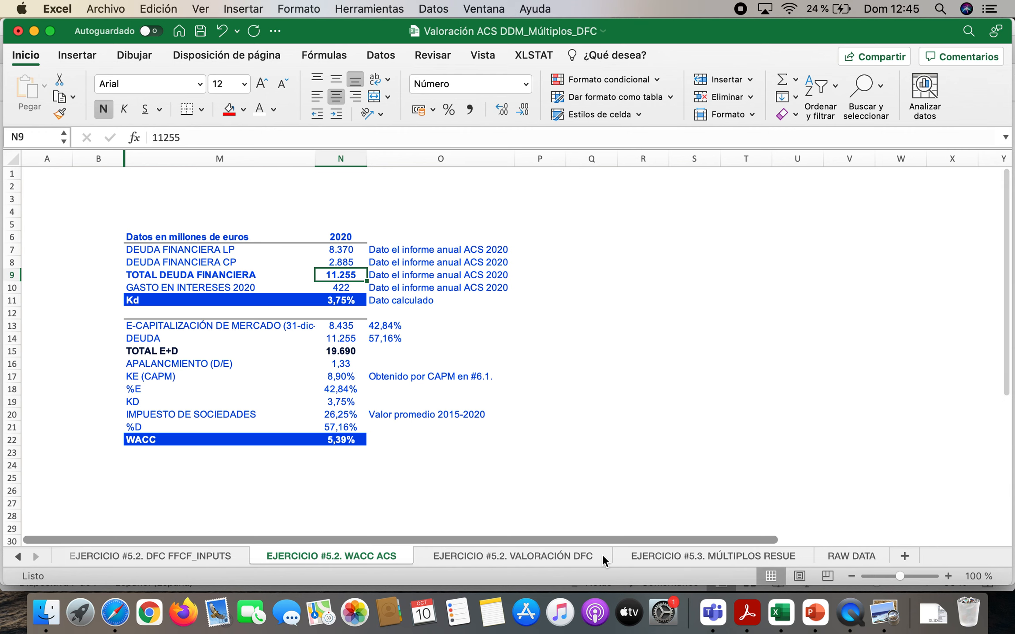
On the EJERCICIO #5.2. VALORACIÓN DFC sheet, link the DFCP amount in I46 to N8 of the EJERCICIO #5.2. WACC ACS sheet
click(545, 557)
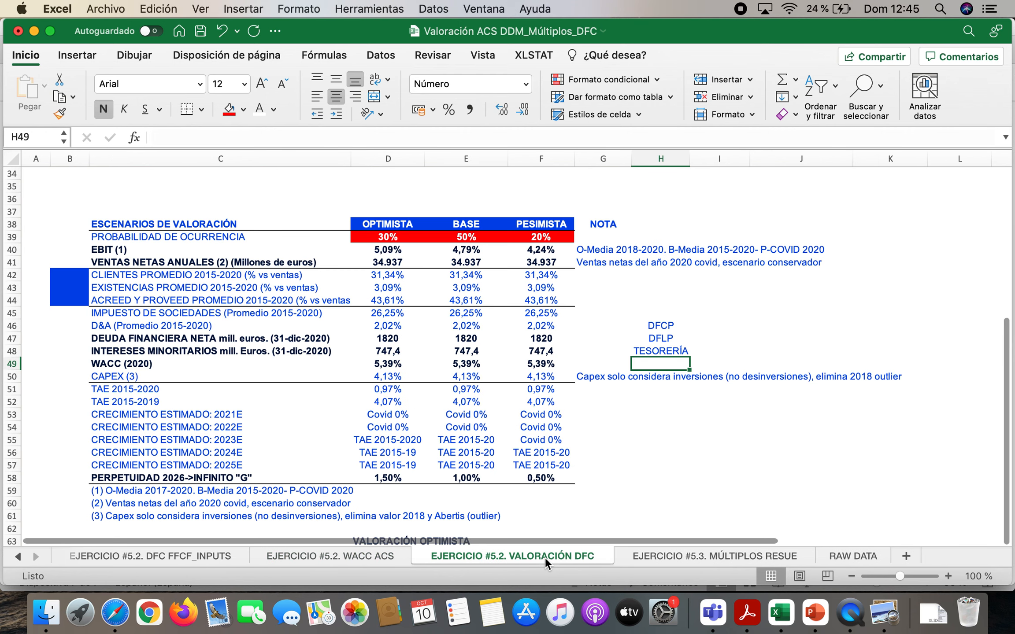
key(Left)
key(Left)
key(Left)
key(Left)
key(Left)
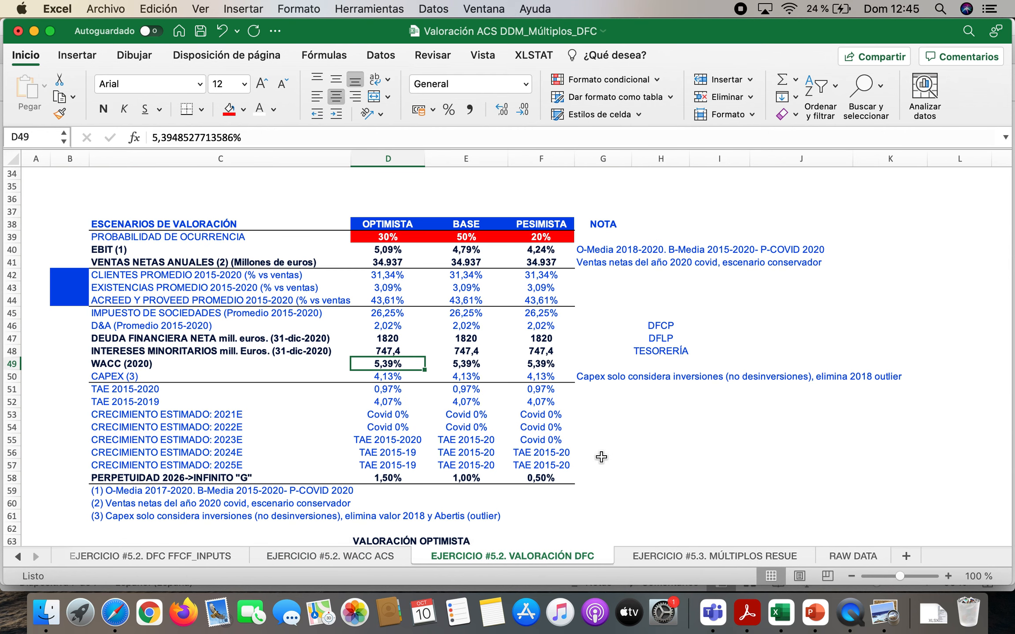
key(Up)
key(Up)
key(Right)
key(Right)
key(Right)
key(Right)
key(Right)
key(Right)
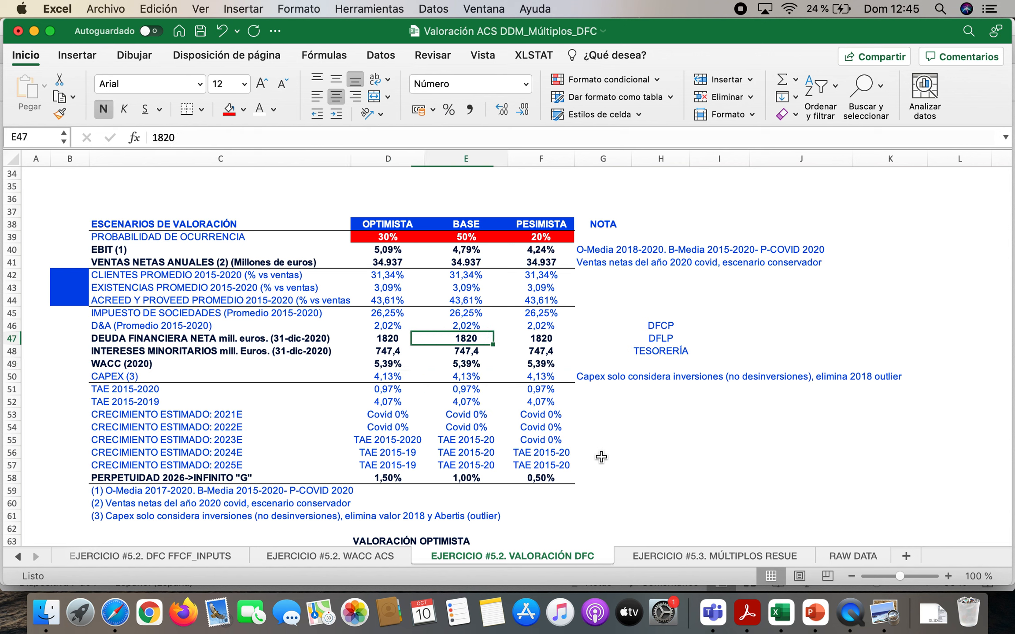
key(Up)
text(=)
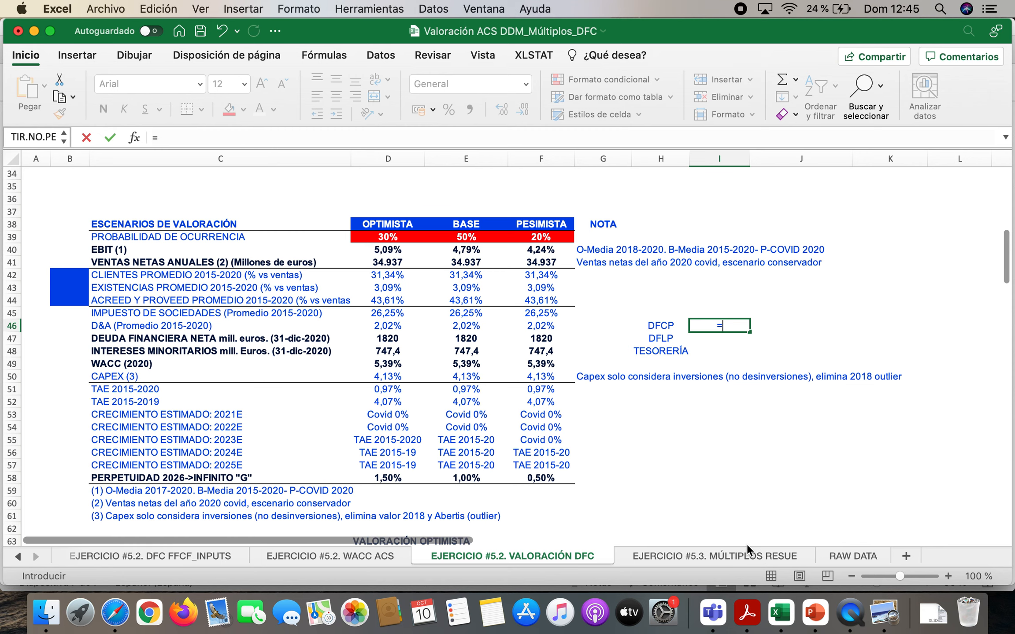
click(364, 558)
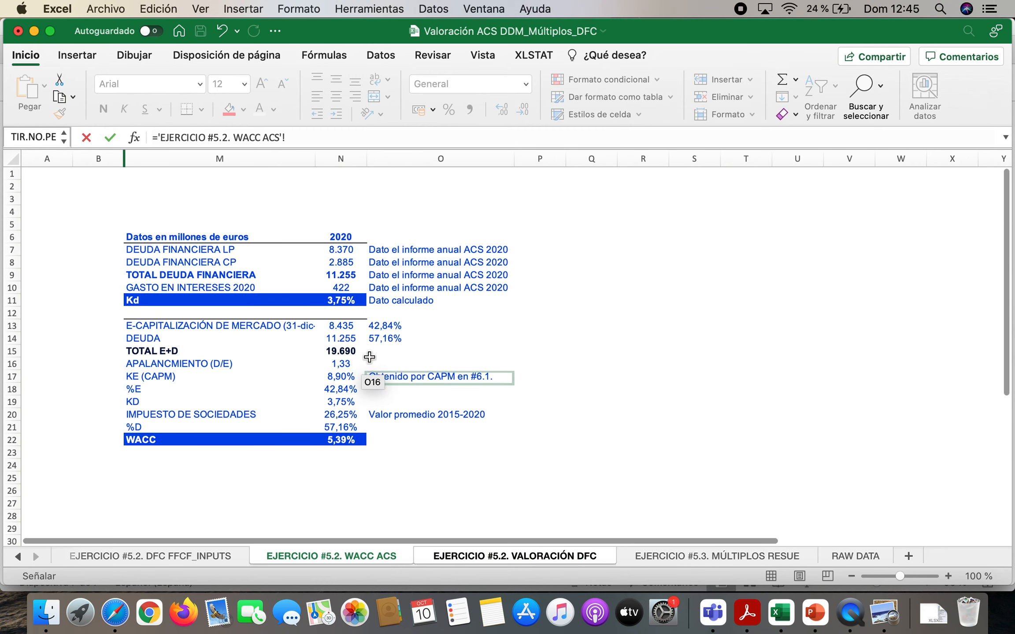
click(341, 265)
key(Return)
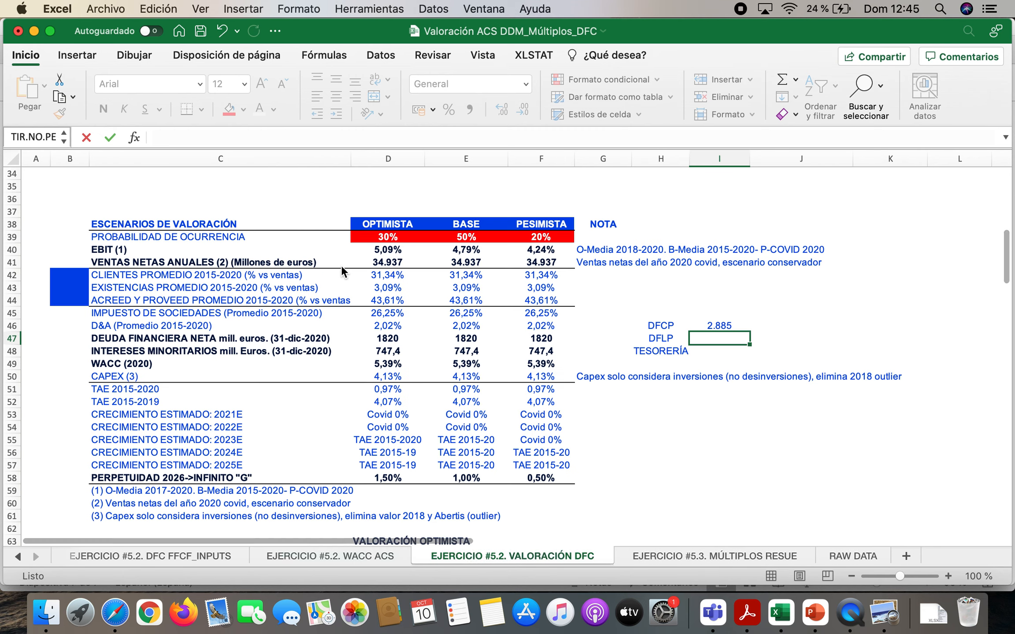
Link the DFLP amount in I47 to the long-term financial debt in N7 of the EJERCICIO #5.2. WACC ACS sheet
text(=)
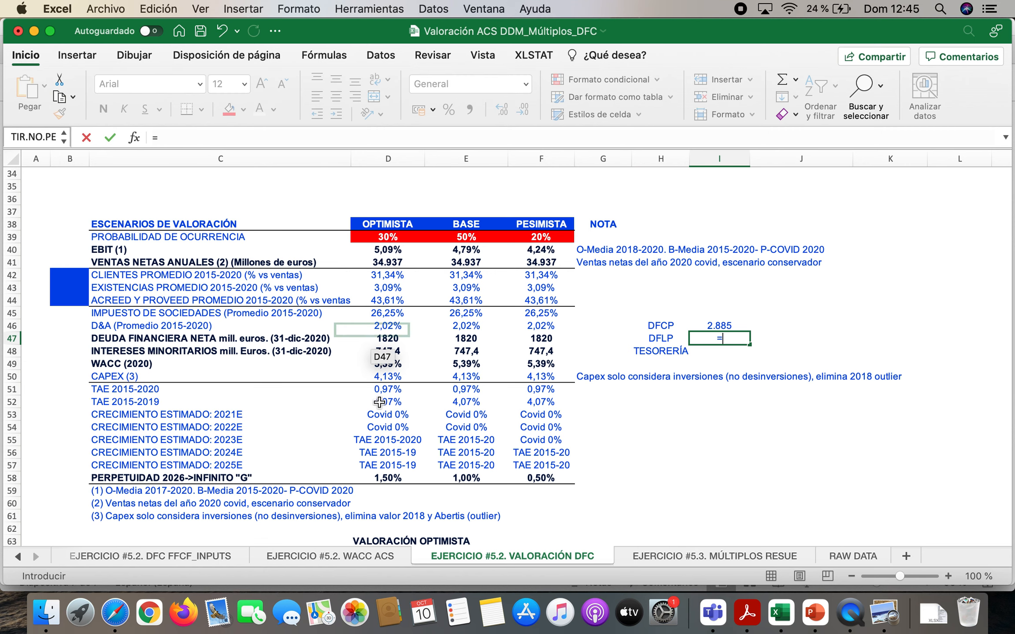
click(364, 560)
click(347, 253)
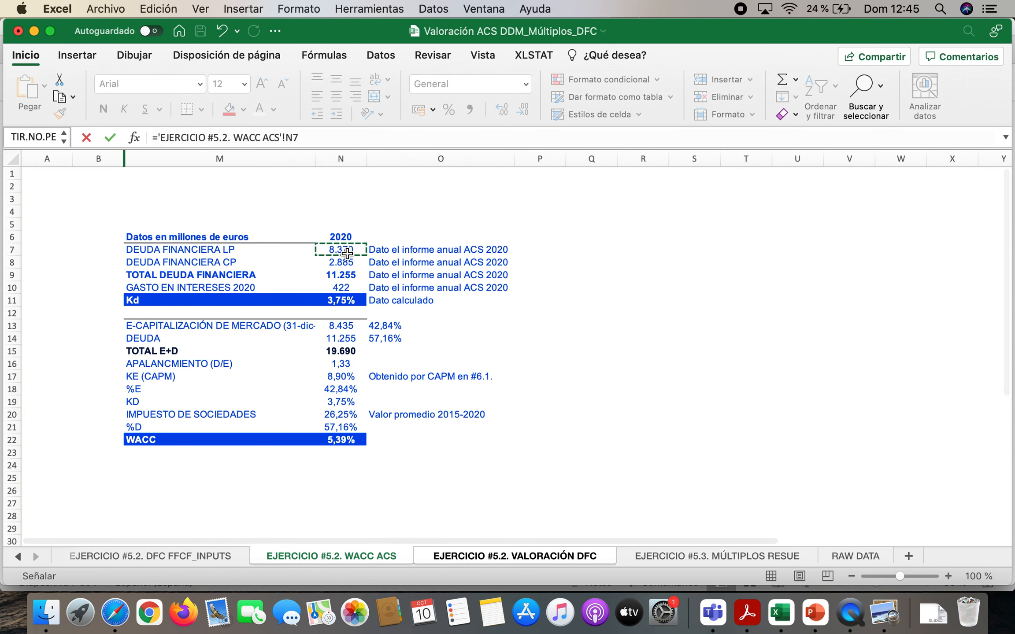
key(Return)
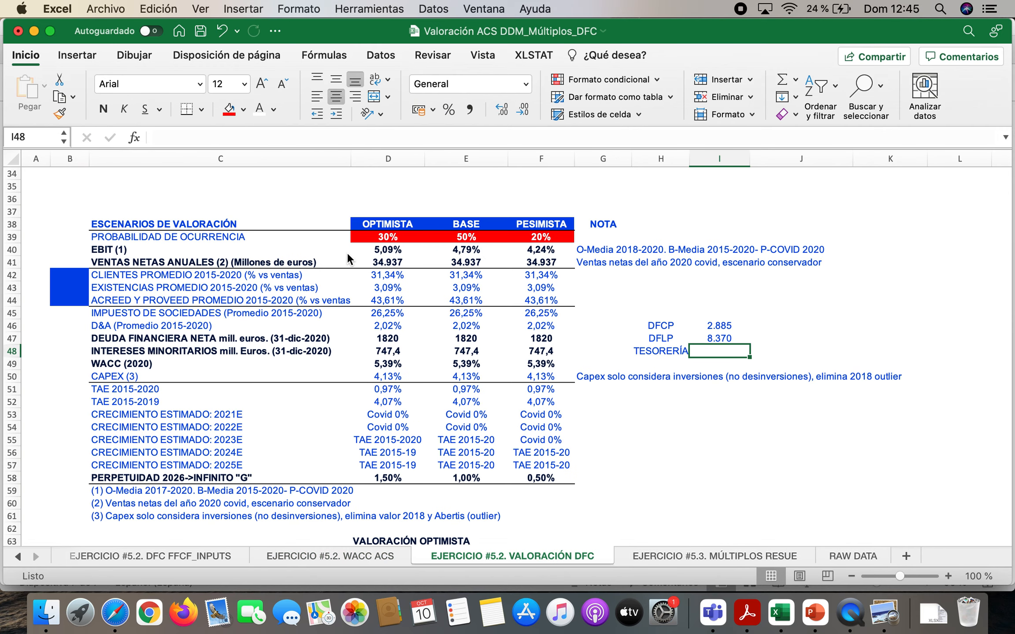
Switch to Acrobat Reader and find the 31/12/2020 amounts for Efectivo y otros activos líquidos equivalentes and Otros activos financieros corrientes in the balance sheet
click(748, 616)
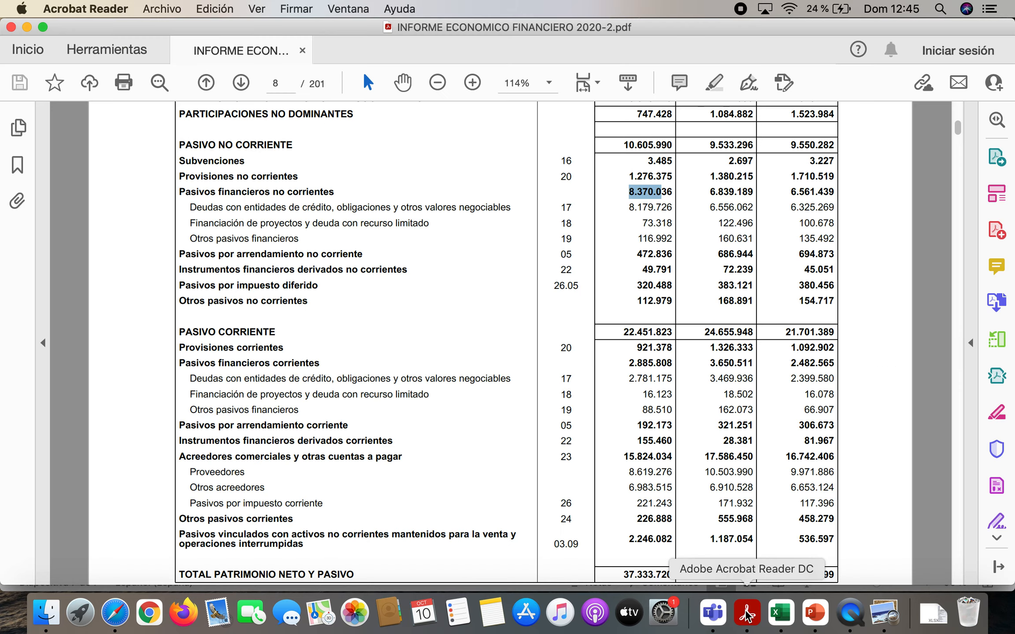
scroll(529, 389, down, 10)
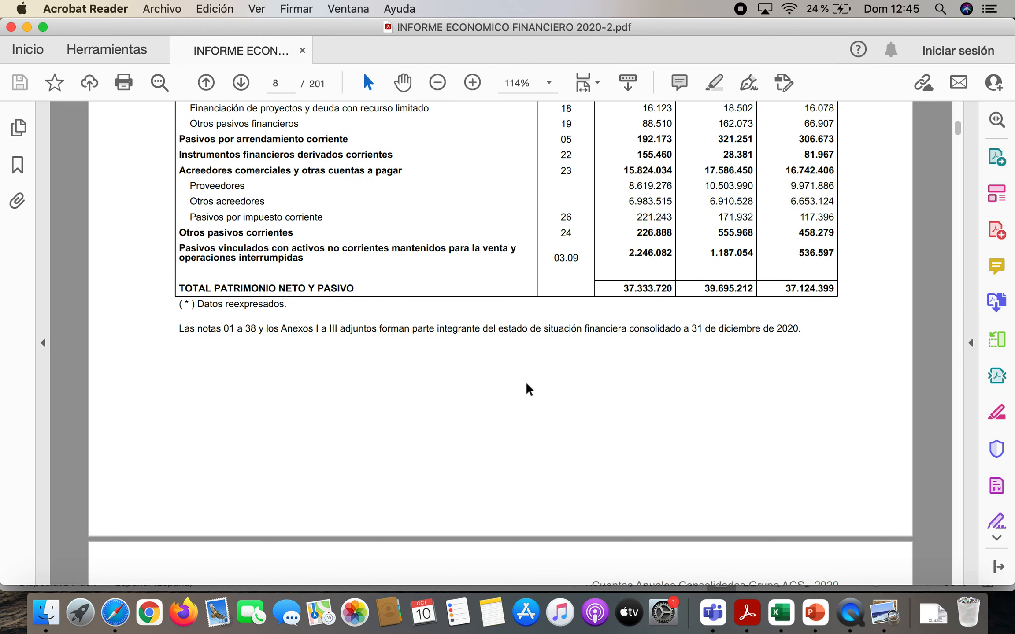
scroll(528, 389, up, 15)
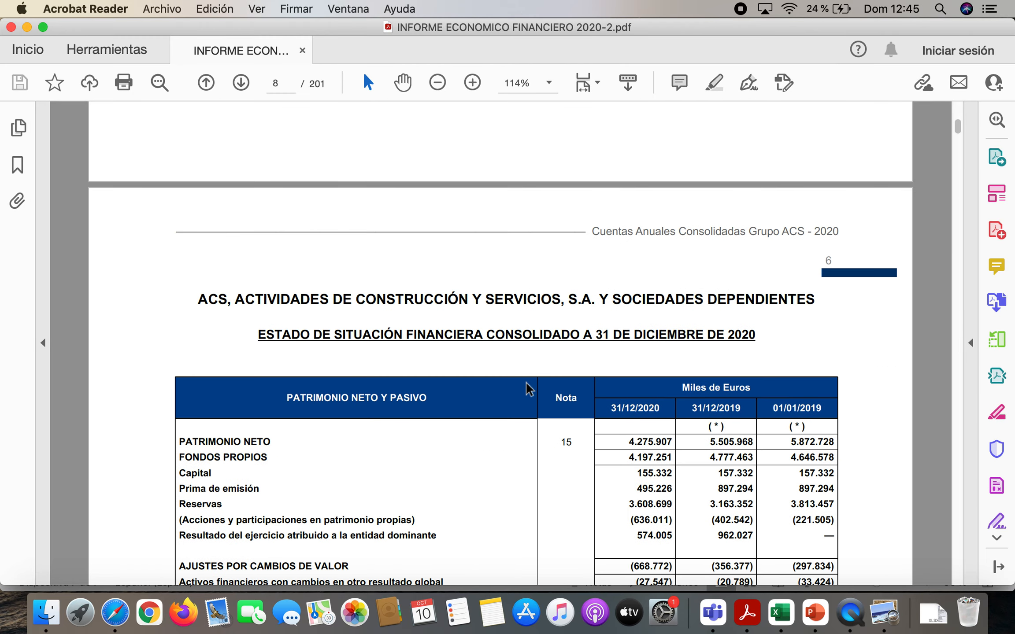
scroll(528, 389, down, 19)
scroll(529, 390, up, 4)
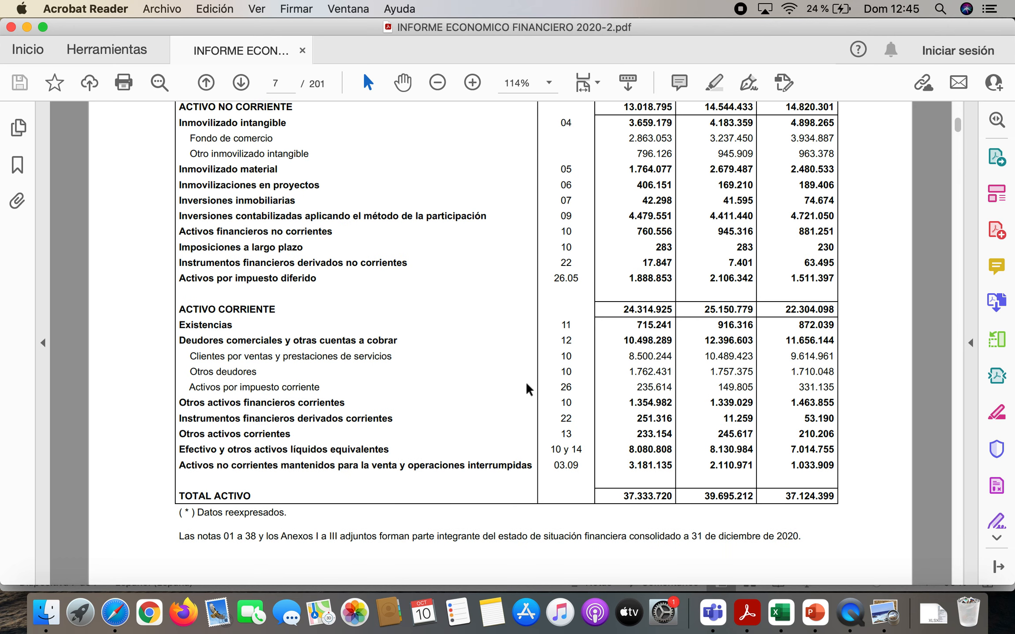
scroll(529, 389, up, 3)
scroll(529, 390, down, 3)
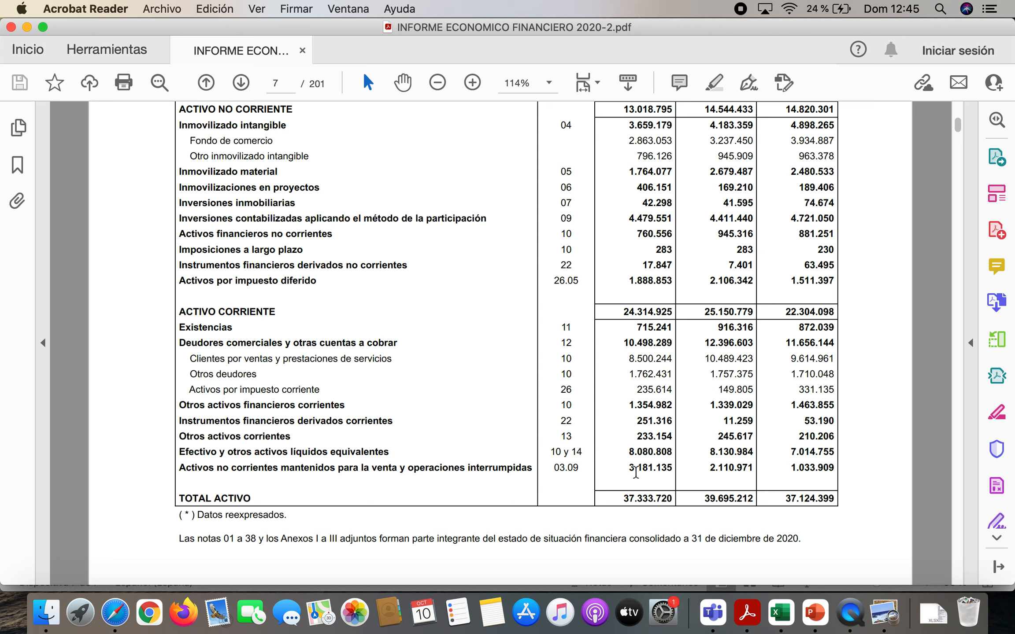
drag(629, 452, 668, 453)
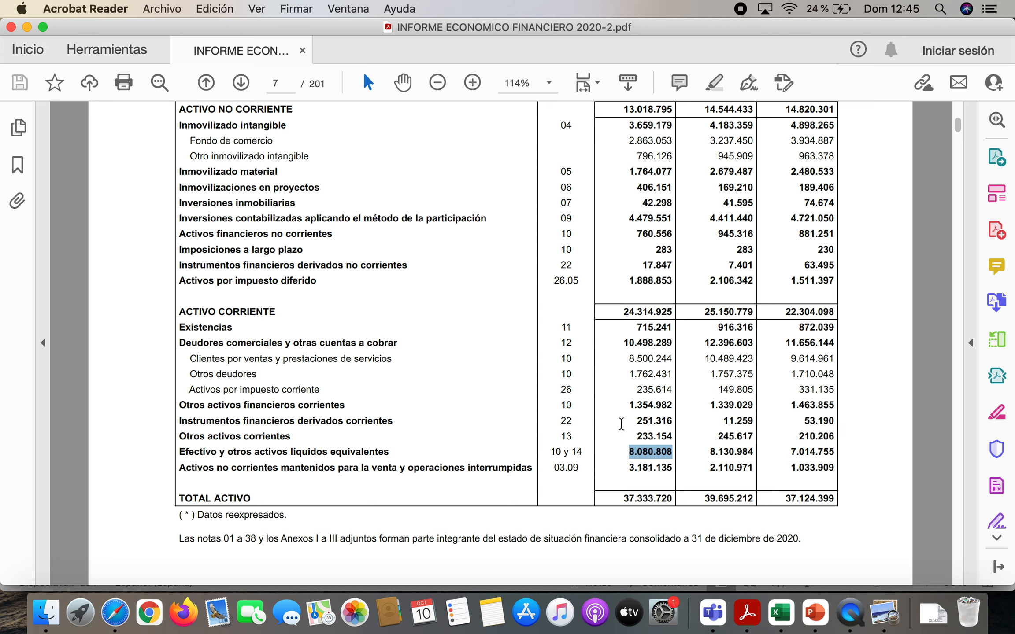
drag(629, 406, 676, 403)
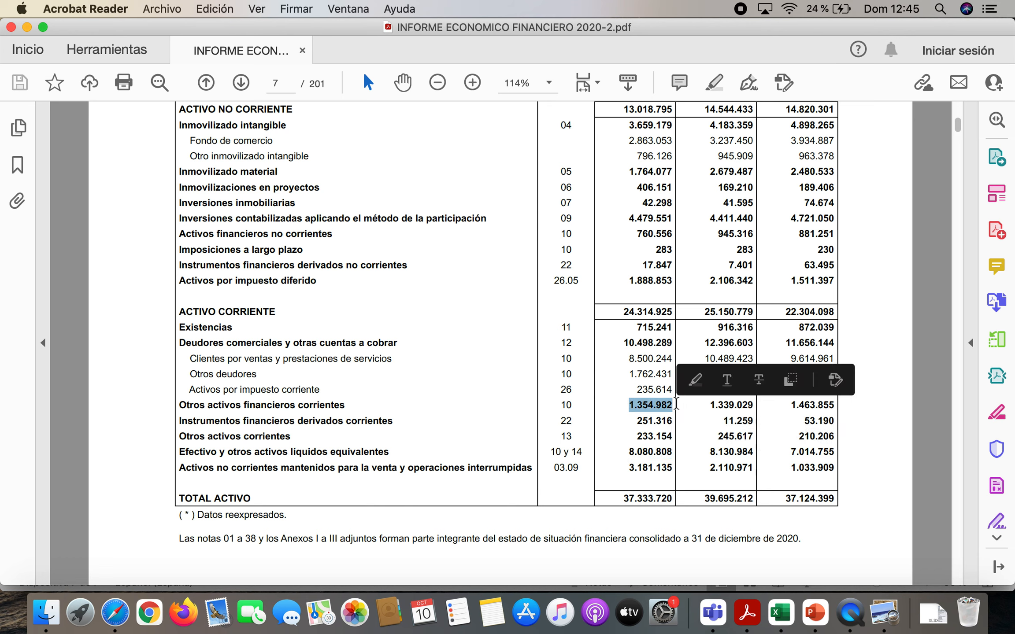
drag(629, 452, 677, 453)
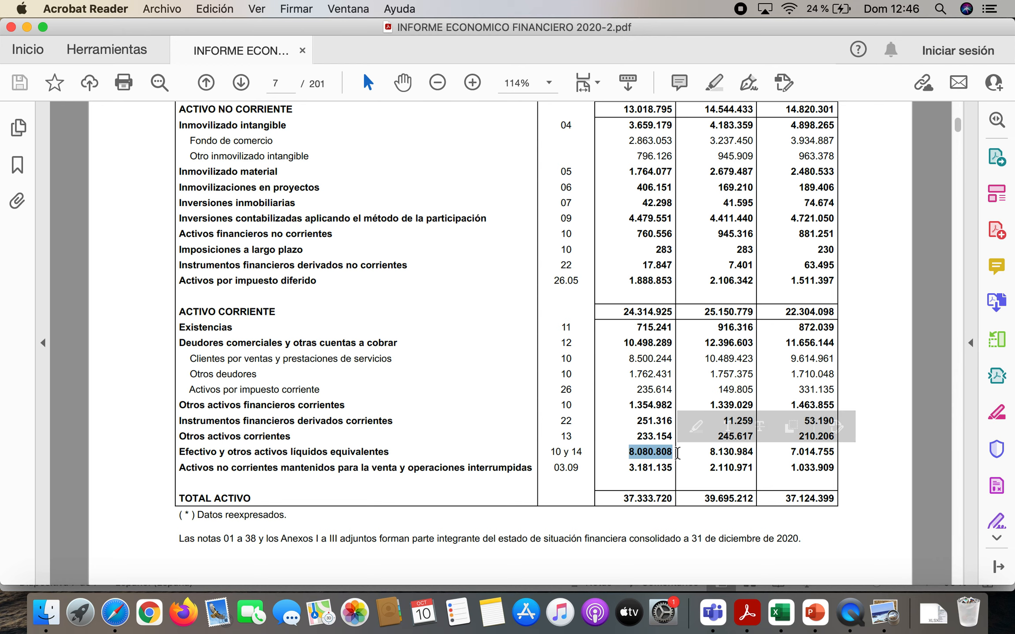
drag(627, 405, 684, 406)
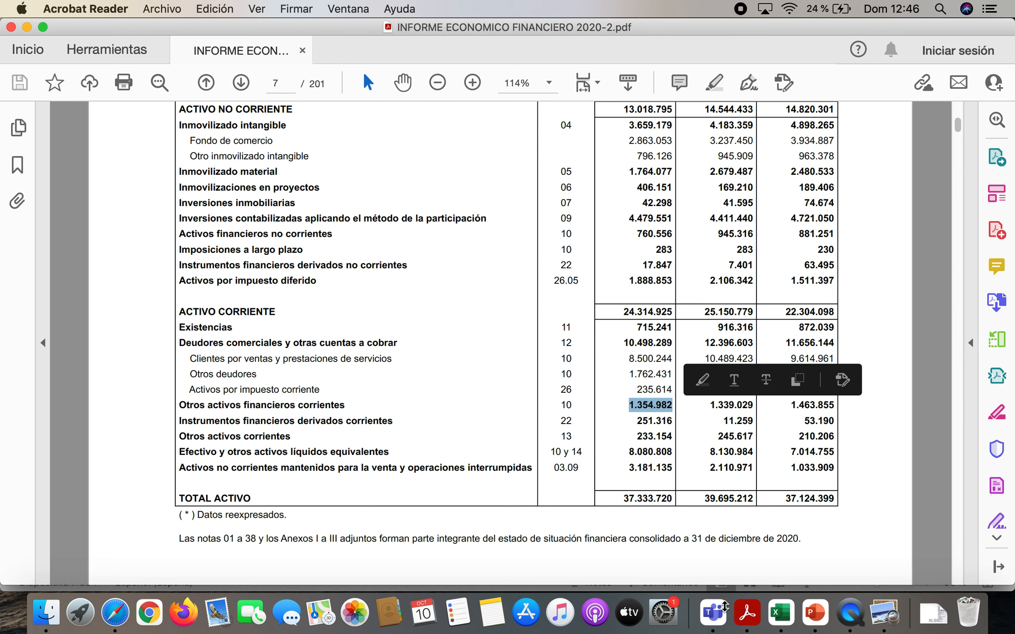
Return to Excel and enter the formula =8080+1354 for TESORERÍA in I48
click(778, 613)
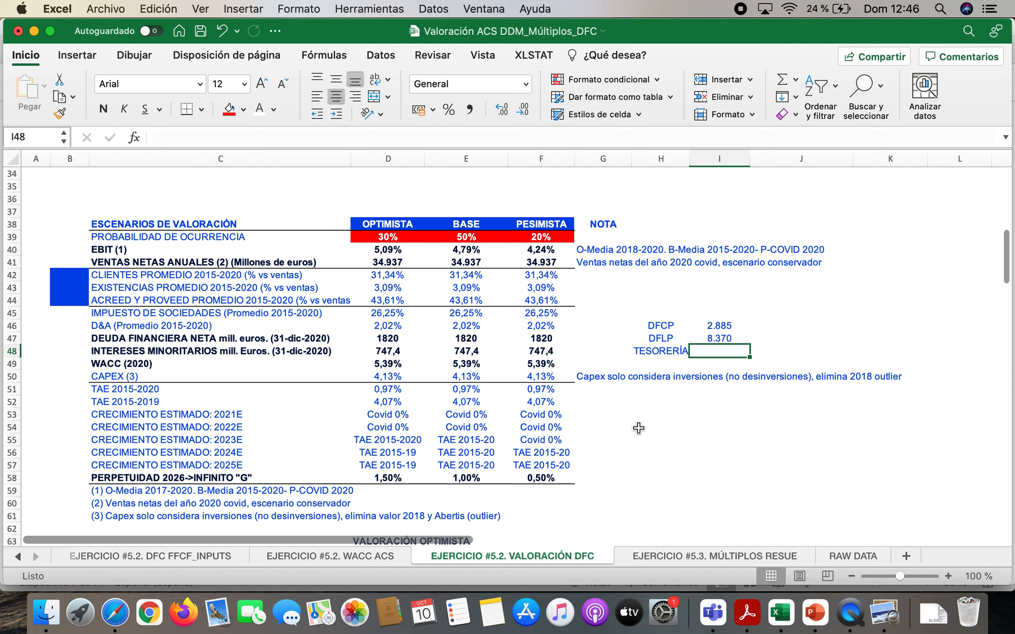
text(=)
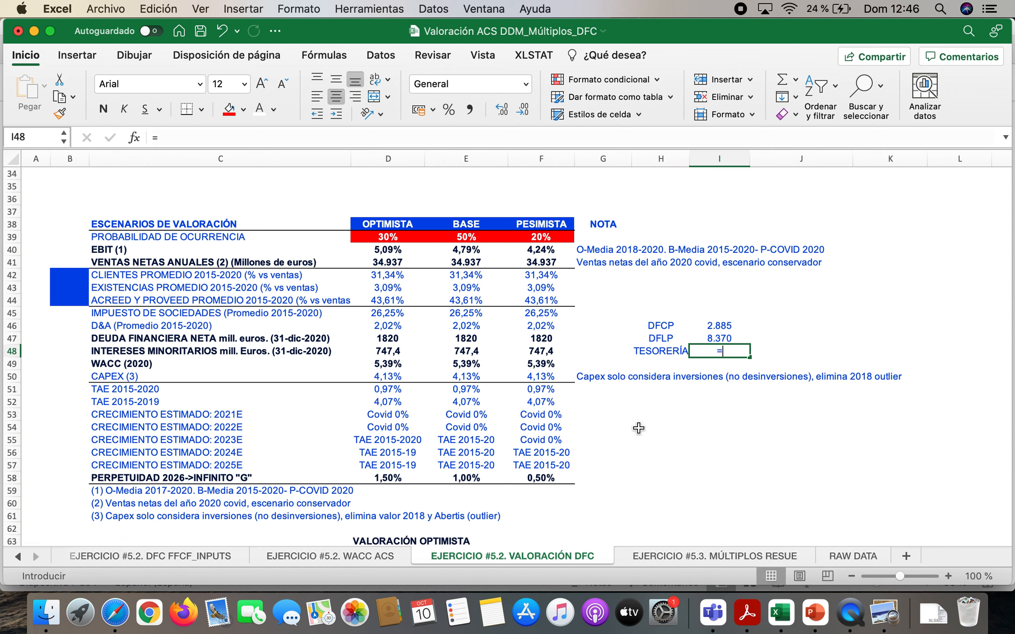
text(8080)
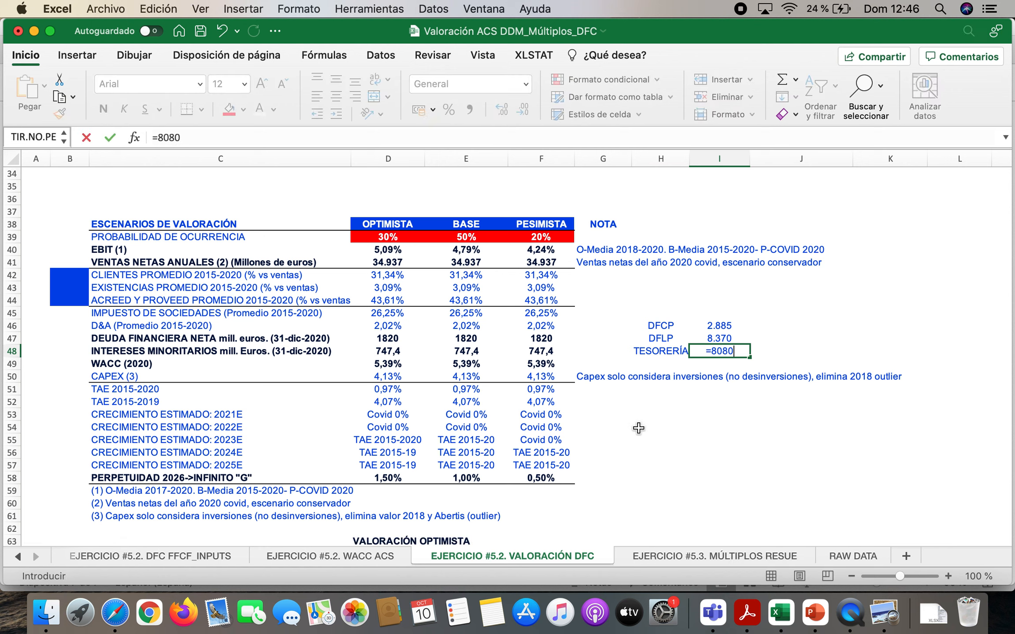
text(+1354)
key(Return)
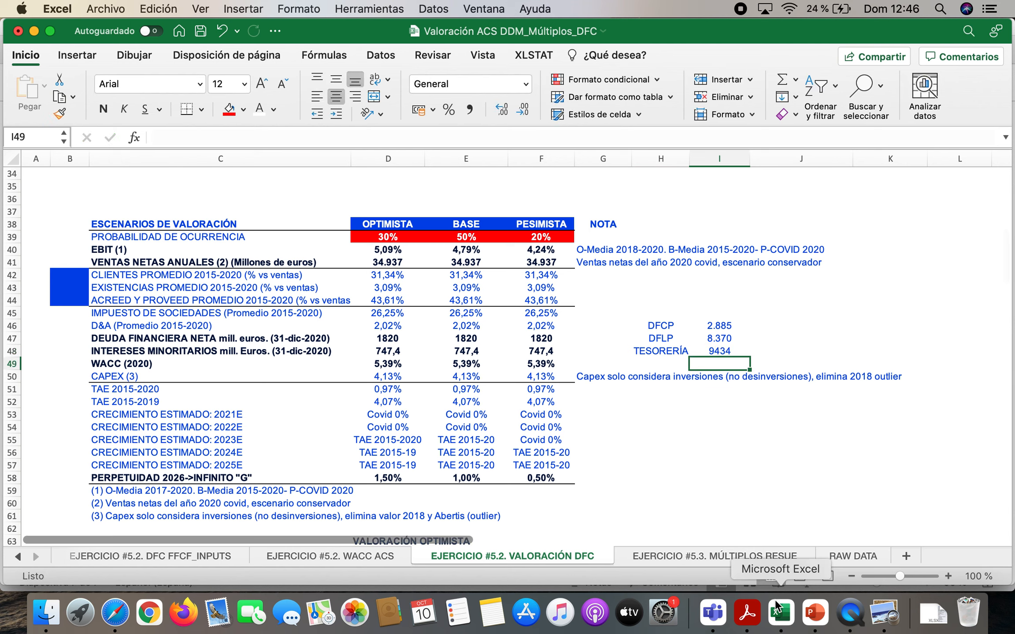
Recheck Otros activos financieros corrientes in the Acrobat Reader report and change the TESORERÍA formula in Excel's I48 to =8080+1355
click(747, 612)
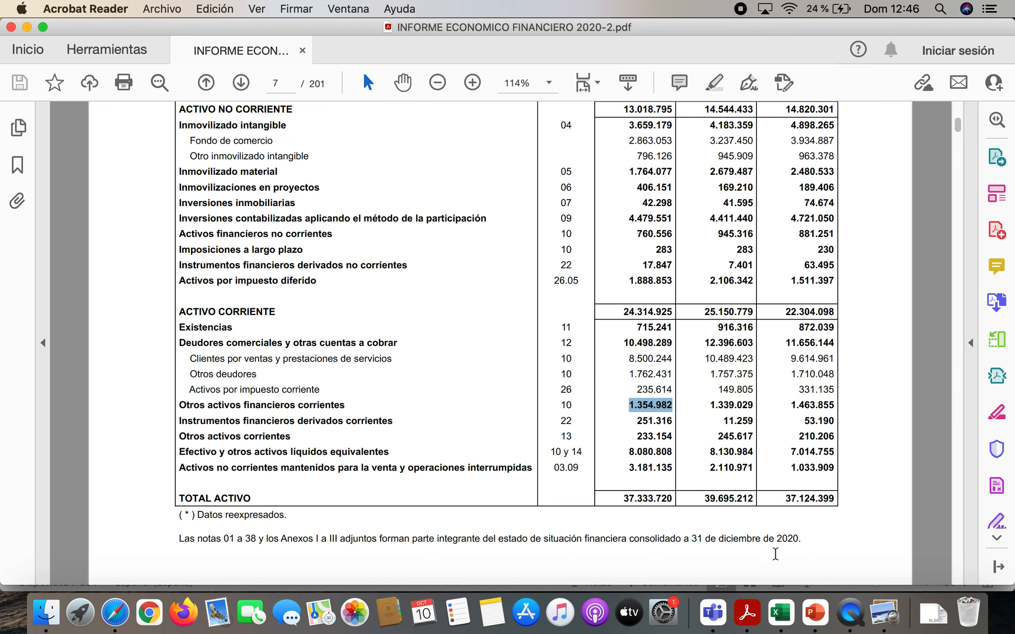
click(780, 612)
click(729, 350)
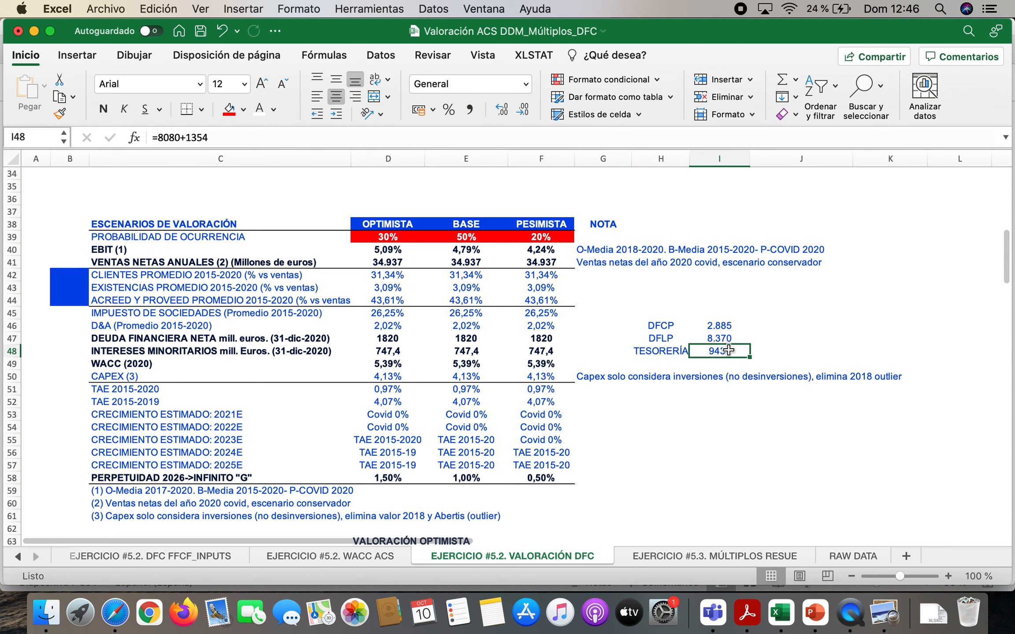
click(241, 135)
key(BackSpace)
text(5)
key(Return)
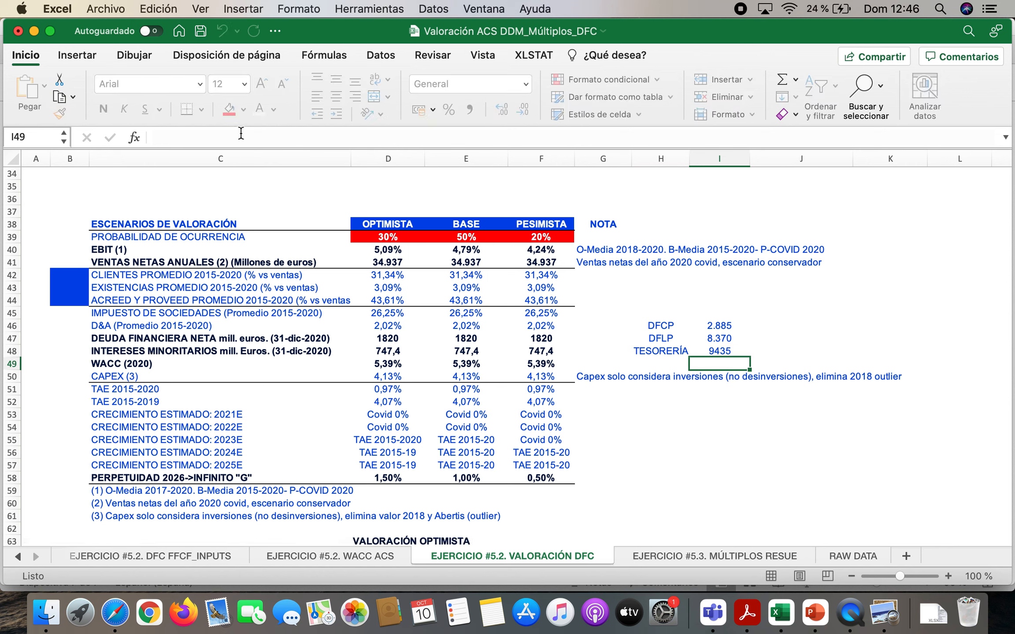
Label H49 as DFN and calculate net financial debt in I49 with the formula =I46+I47-I48
key(Left)
text(DFN)
key(Tab)
text(=)
click(720, 325)
text(+)
click(717, 337)
text(-)
click(720, 349)
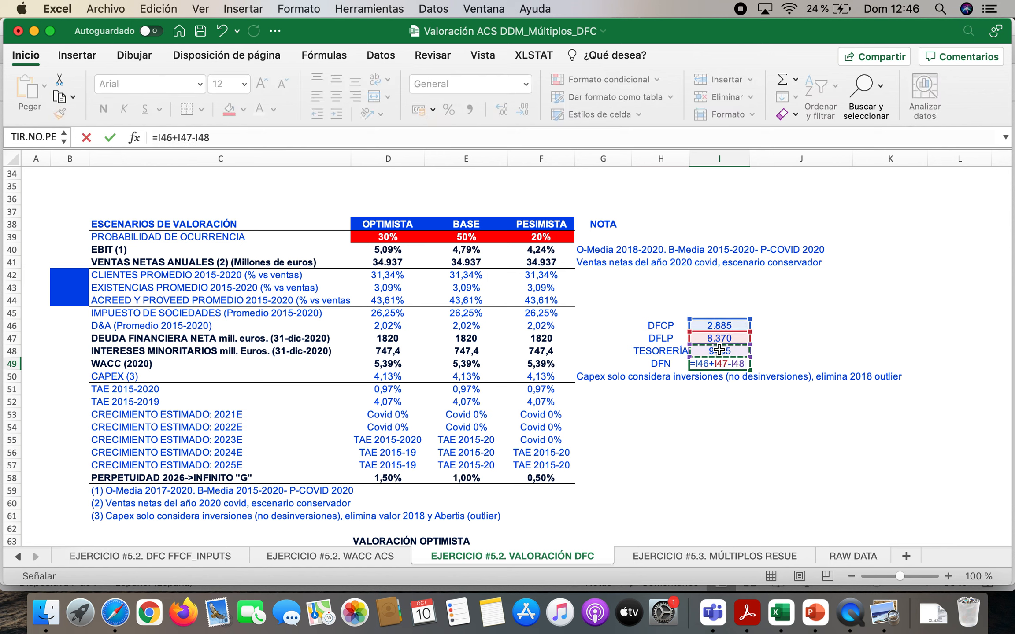
key(Return)
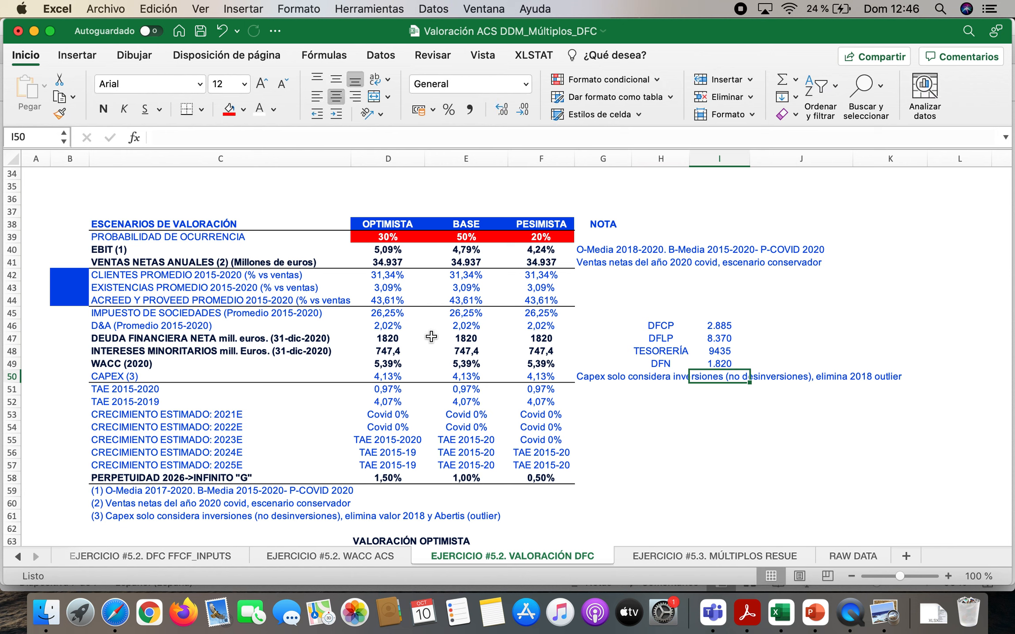
Examine the net debt values in D47:F47, PowerPoint's FÓRMULA DEL VALOR OBJETIVO (VO) slide, and the TESORERÍA formula in Excel's I48
drag(399, 337, 538, 337)
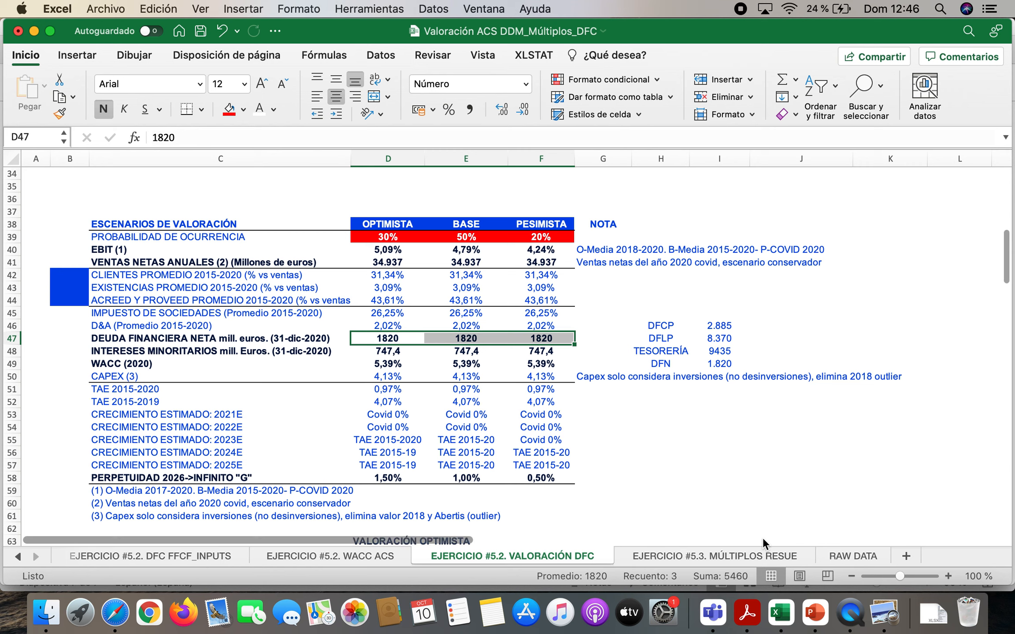
click(815, 613)
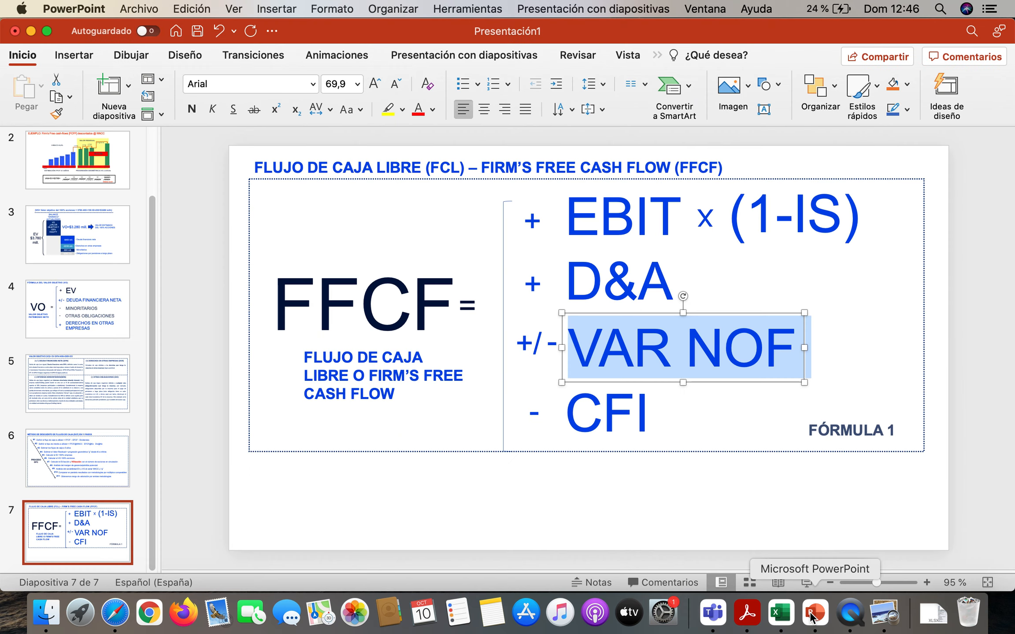
click(74, 323)
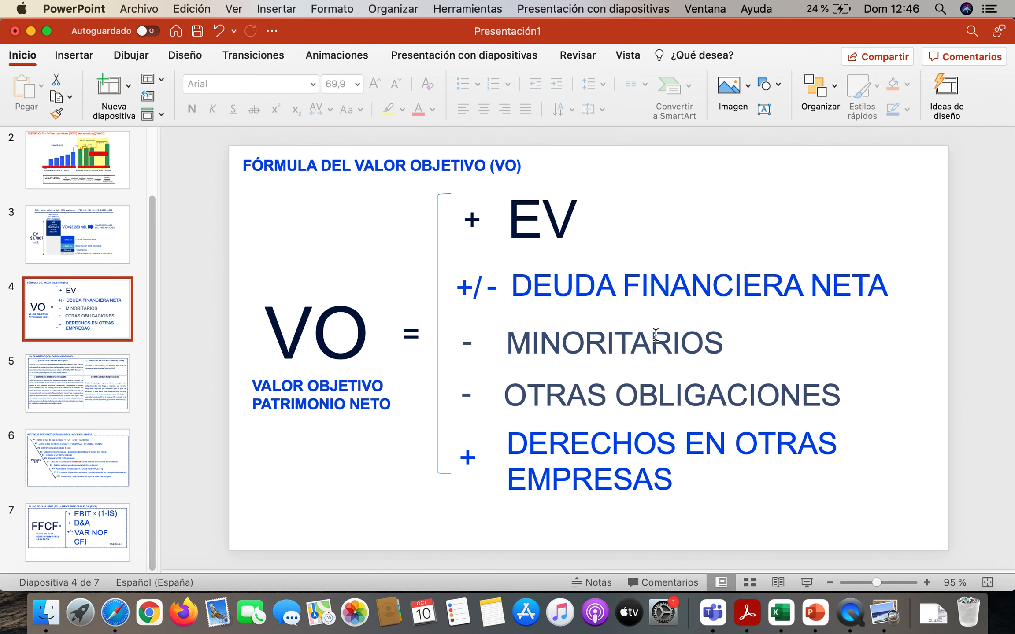
click(781, 612)
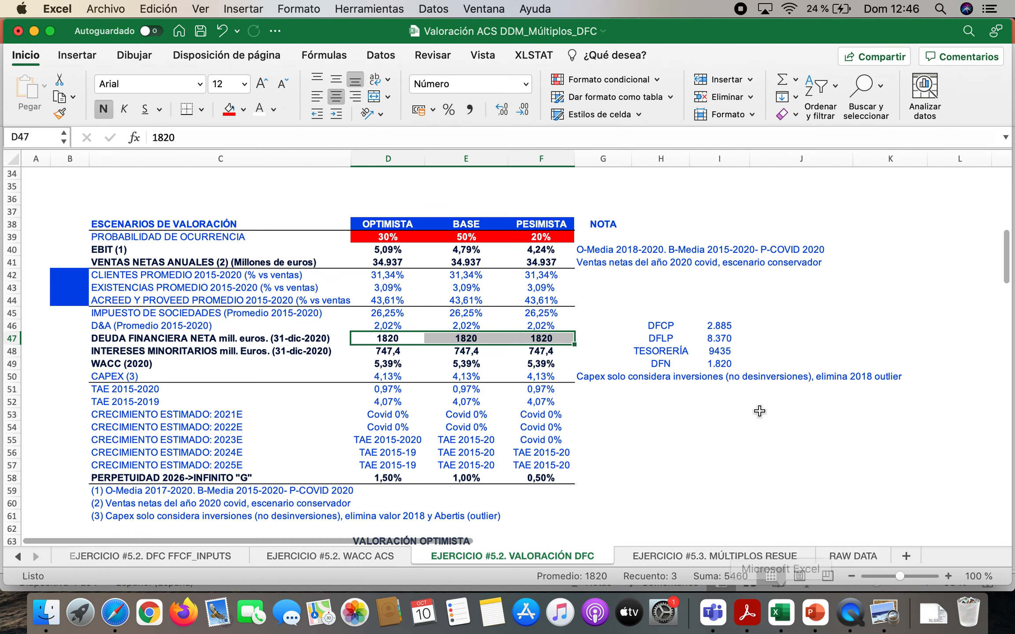
click(725, 352)
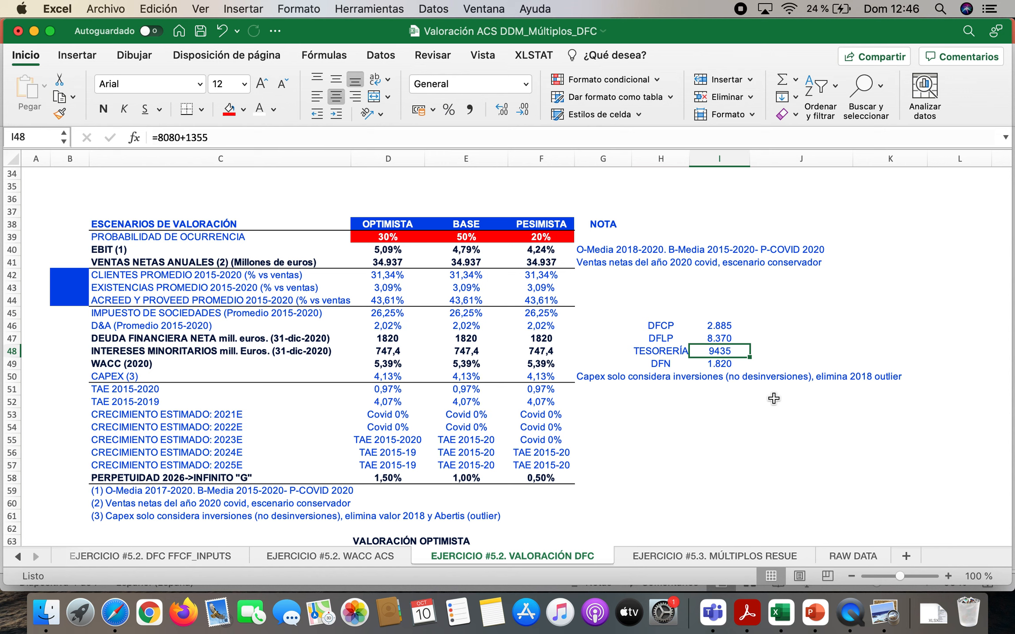
Enter 0 in J48 beside TESORERÍA and link J49 to the DFN amount in I49
click(769, 351)
text(0)
key(Return)
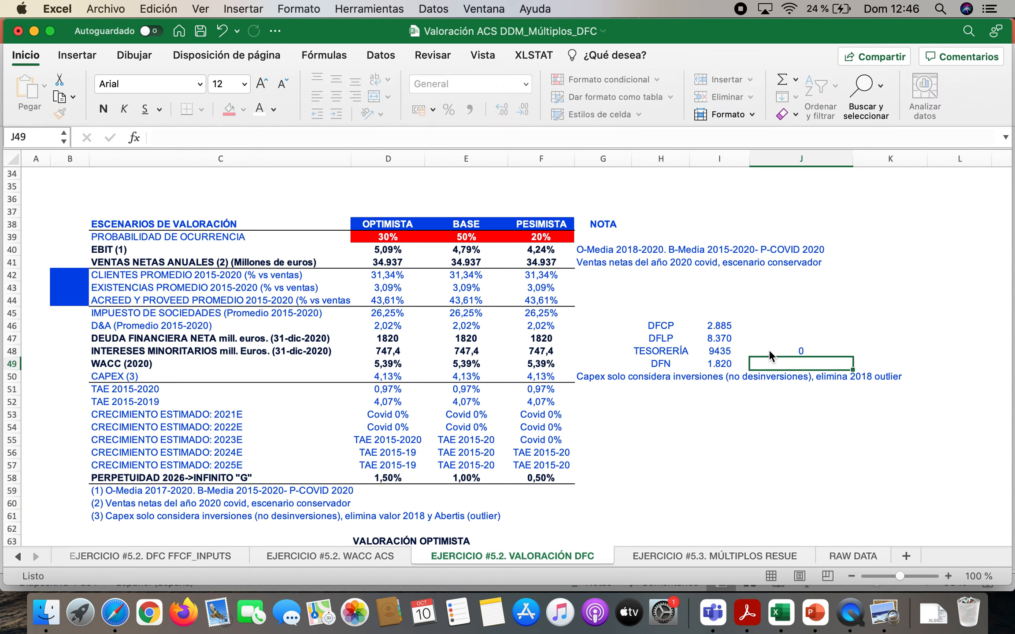
text(=)
click(730, 364)
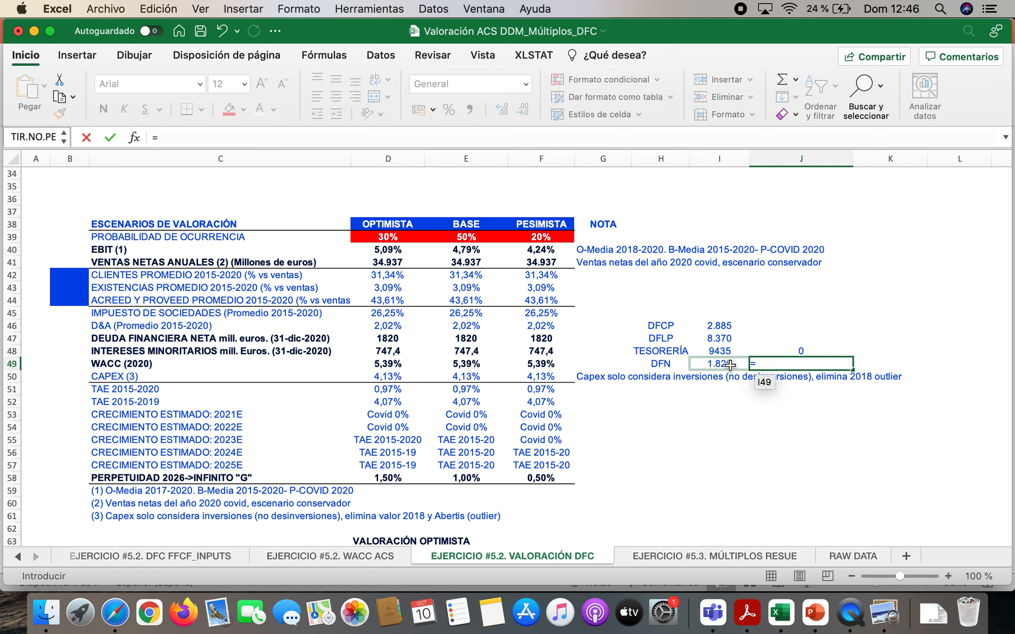
key(Return)
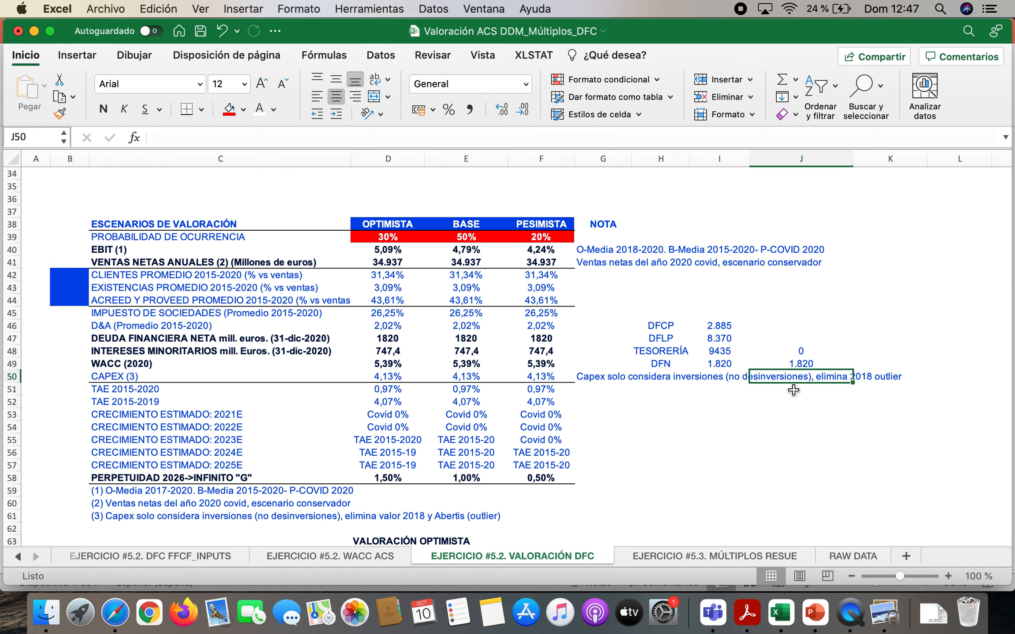
Examine the CAPEX average formula in J26 and compare it with the scenario CAPEX percentages in D50:F50
scroll(468, 381, up, 7)
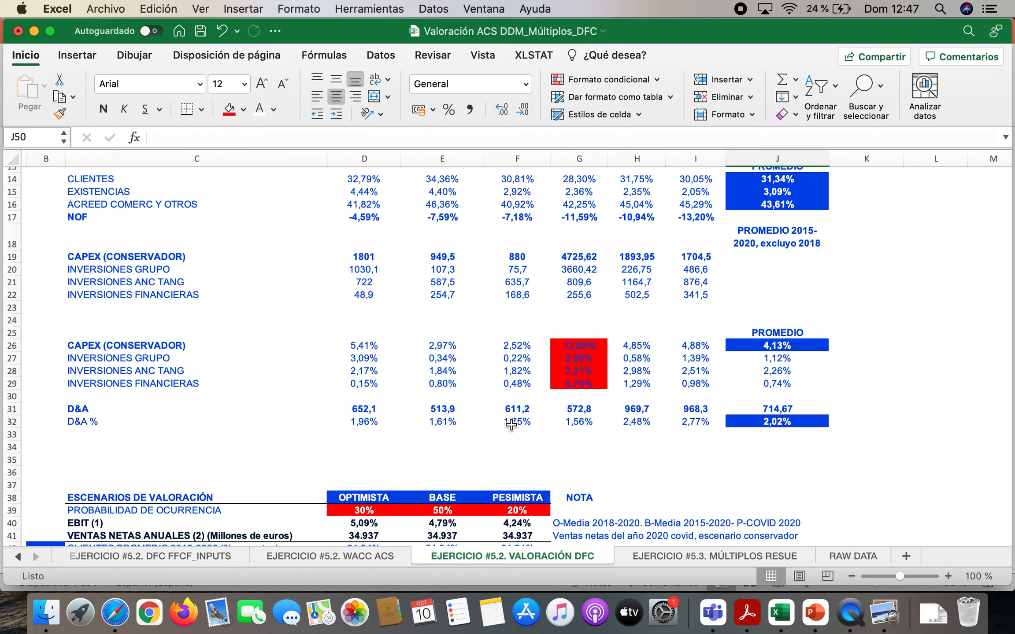
scroll(720, 298, up, 3)
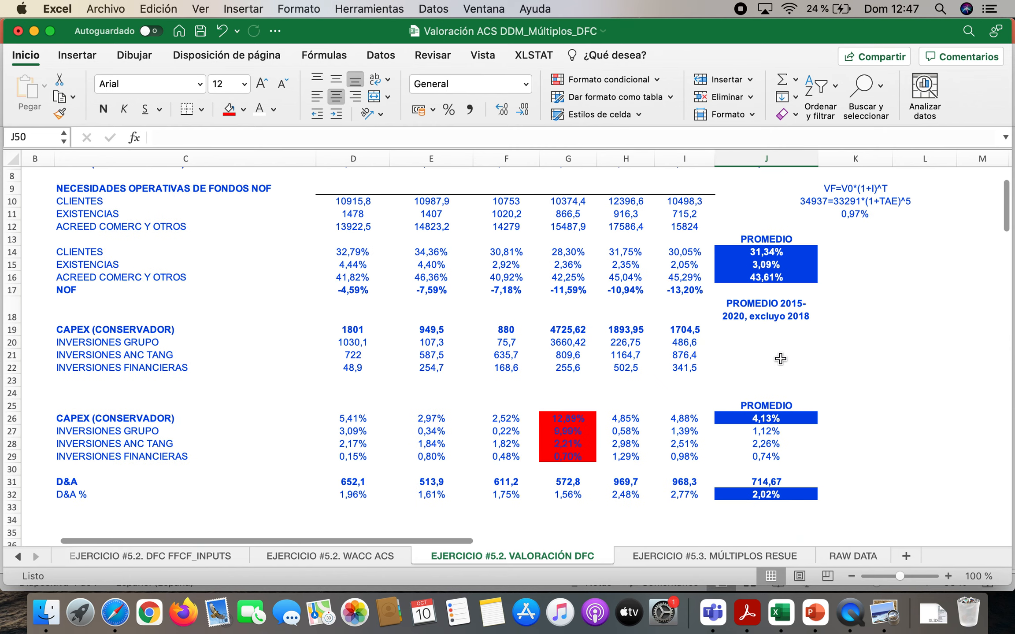
scroll(744, 400, down, 5)
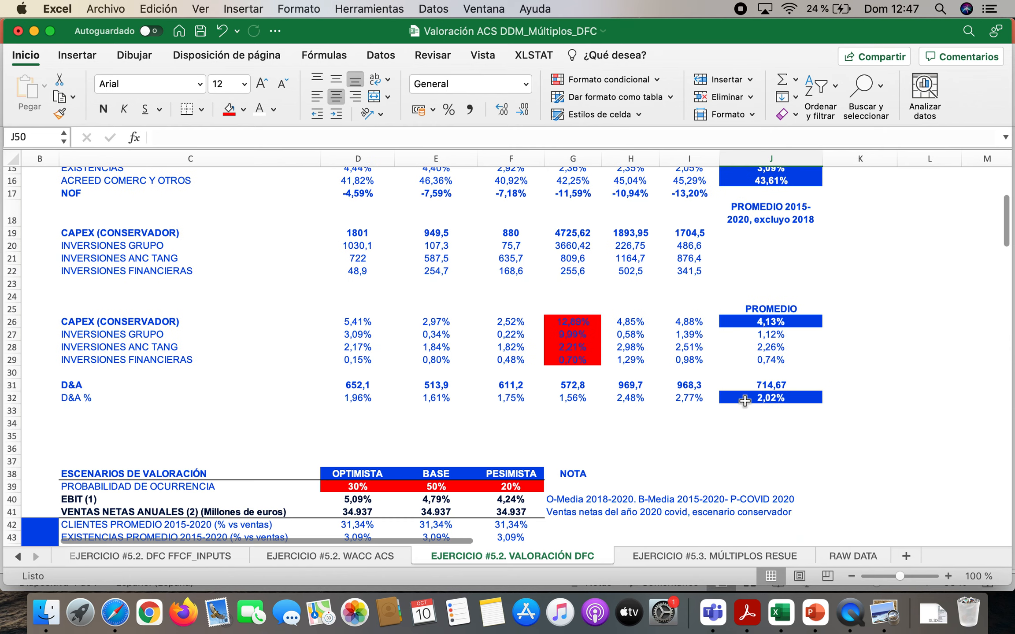
scroll(744, 401, up, 2)
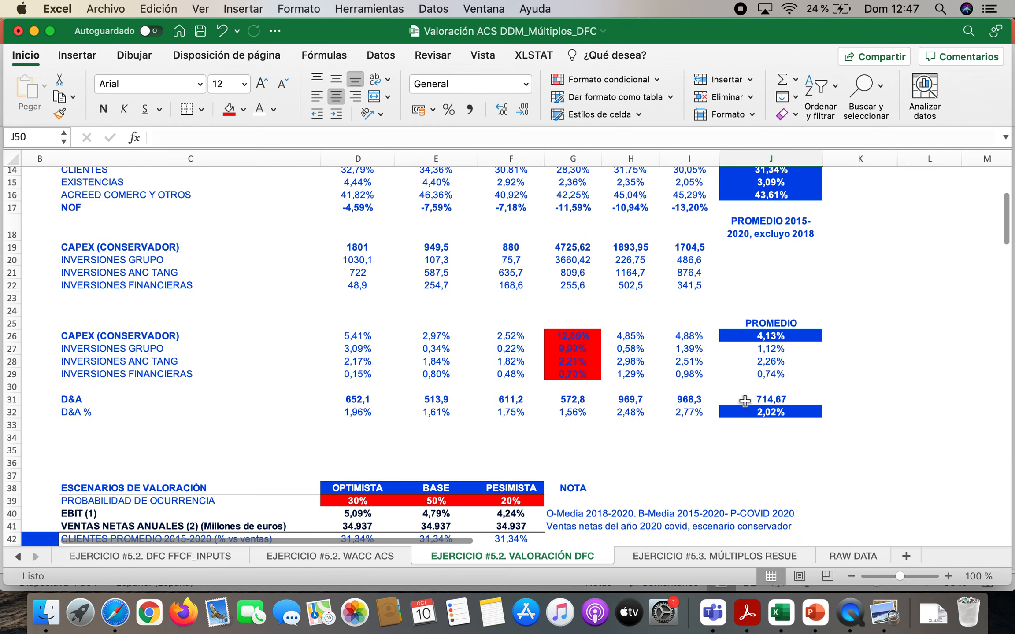
click(795, 339)
scroll(574, 395, down, 10)
scroll(575, 395, down, 5)
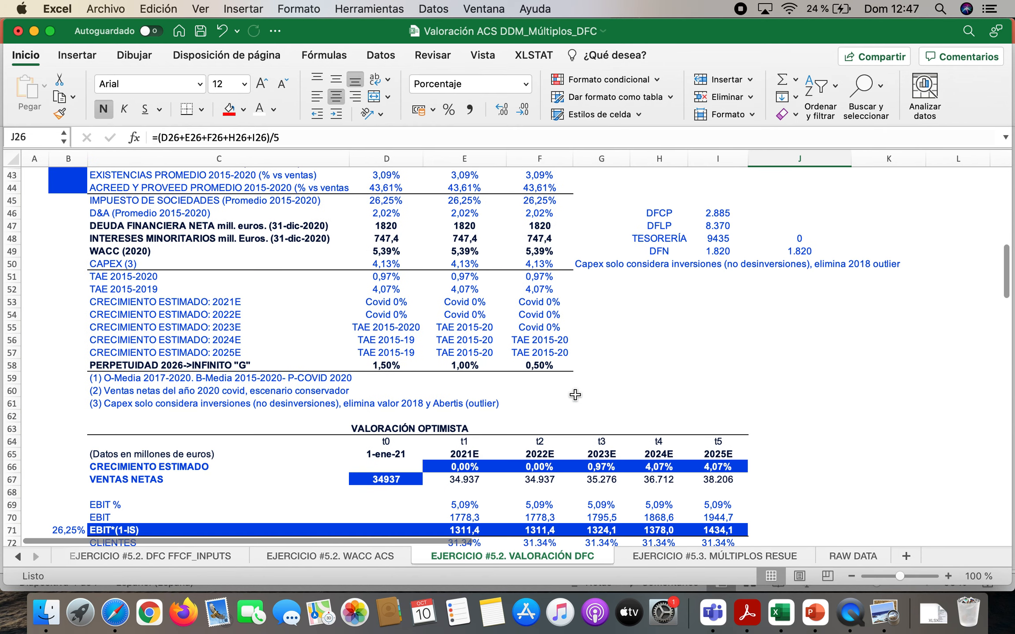
scroll(511, 392, up, 4)
drag(381, 307, 529, 303)
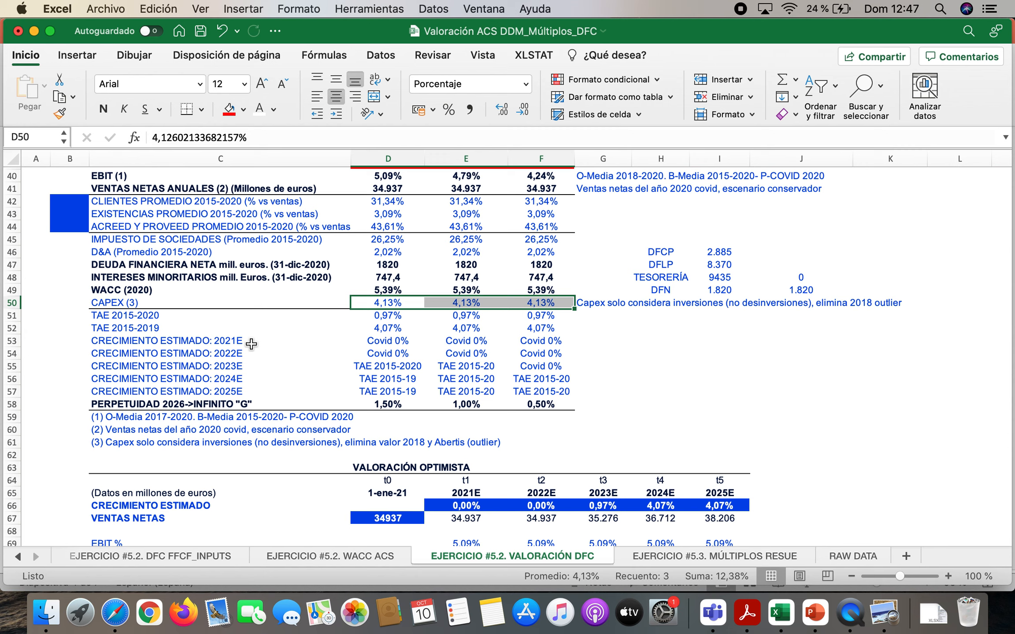
Examine the timeline of the VALORACIÓN OPTIMISTA block, from the t0 valuation date through the estimated-year headings in rows 64 and 65
scroll(604, 397, down, 5)
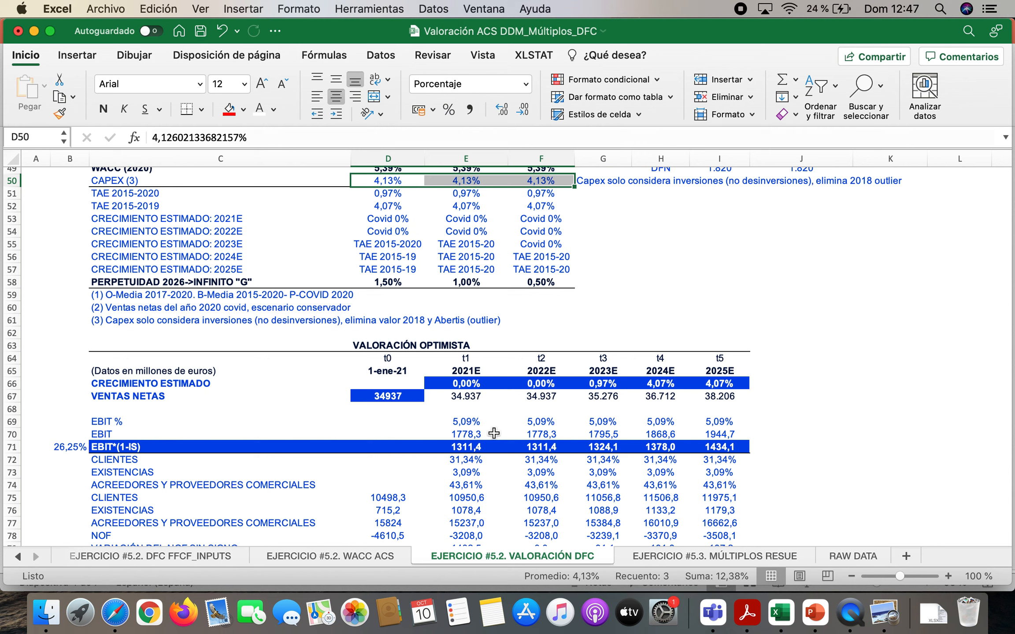
click(400, 358)
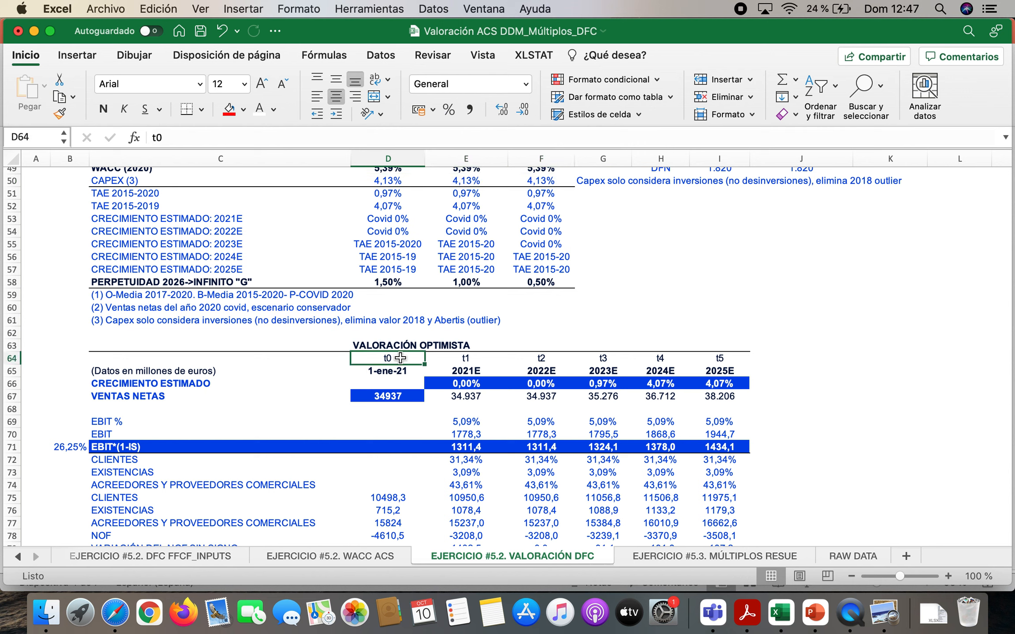
click(389, 372)
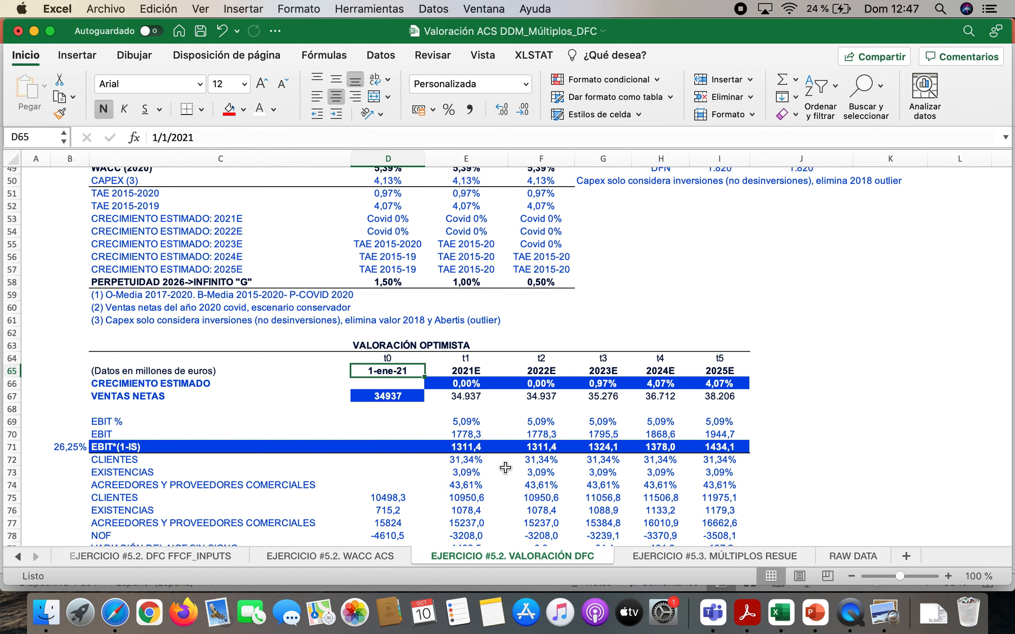
click(478, 374)
click(546, 374)
click(603, 370)
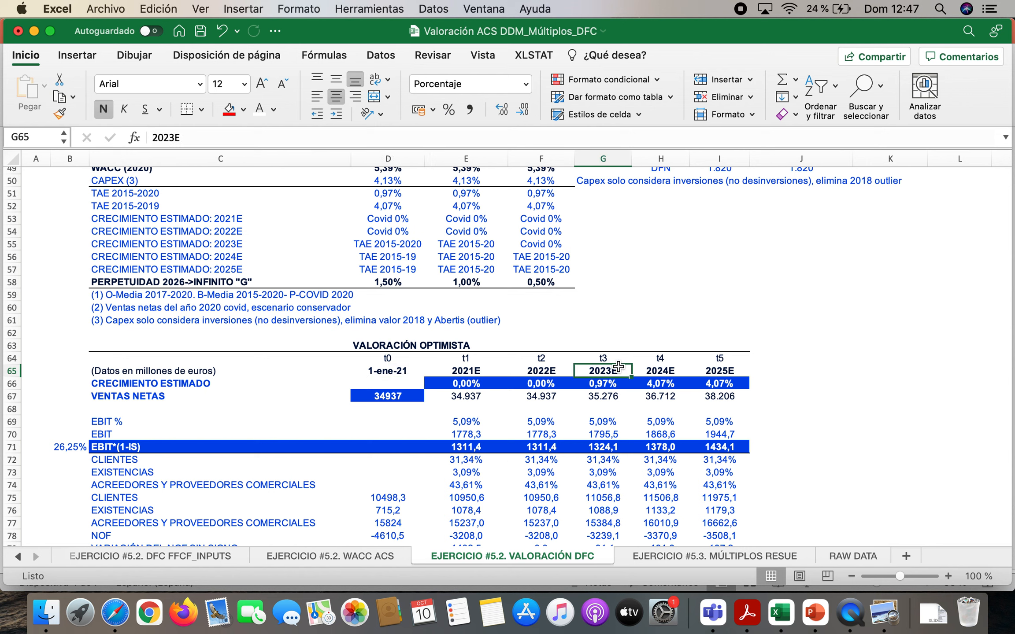
click(802, 354)
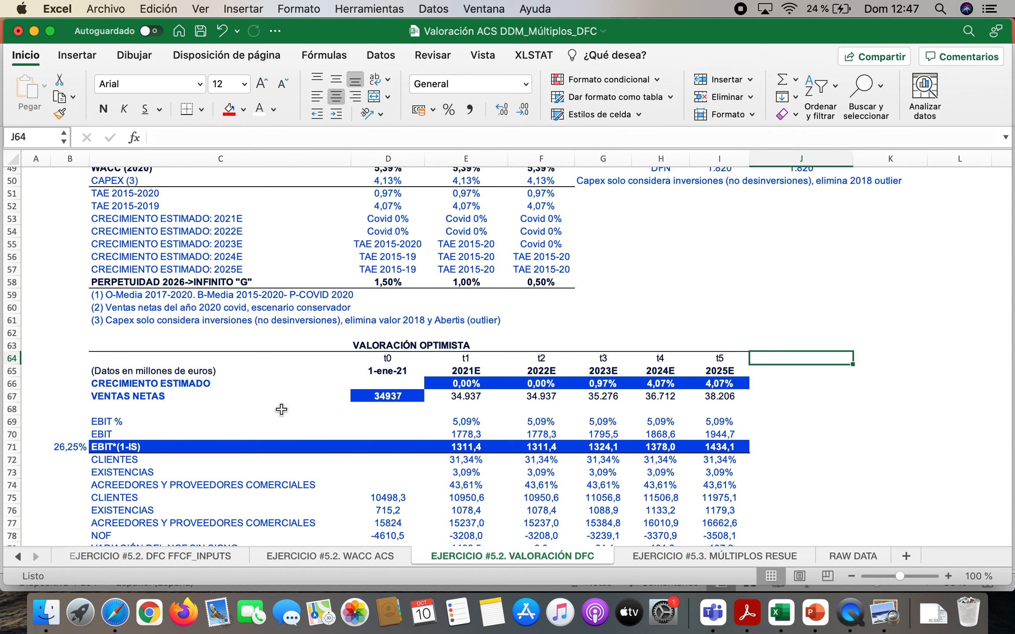
Check the CRECIMIENTO ESTIMADO range E66:I66 and compare the starting sales in D67 with 2020 net sales and the scenario sales in D41:F41
drag(449, 386, 714, 388)
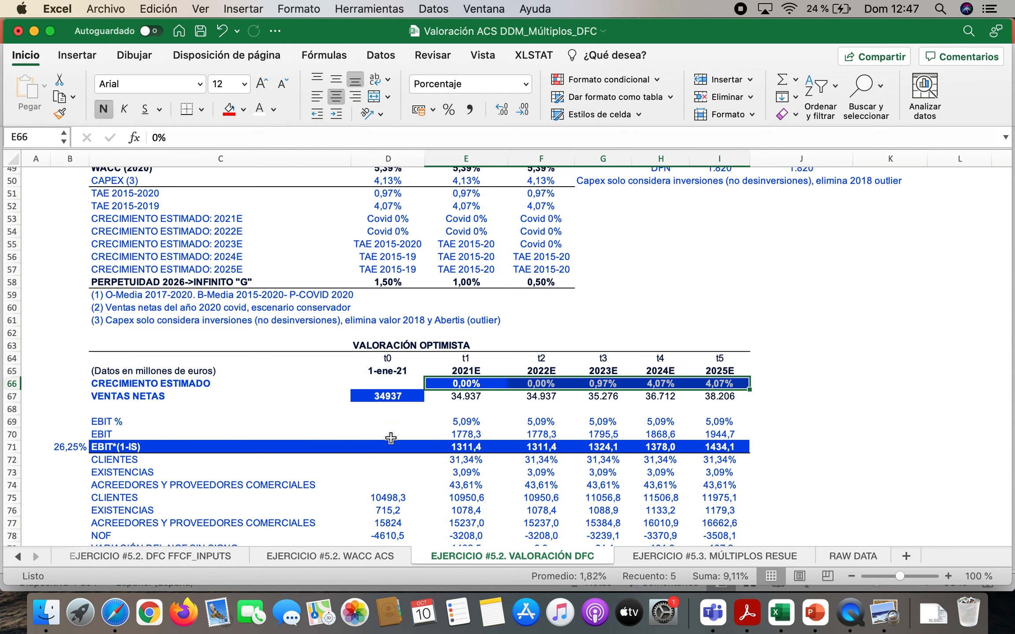
click(384, 398)
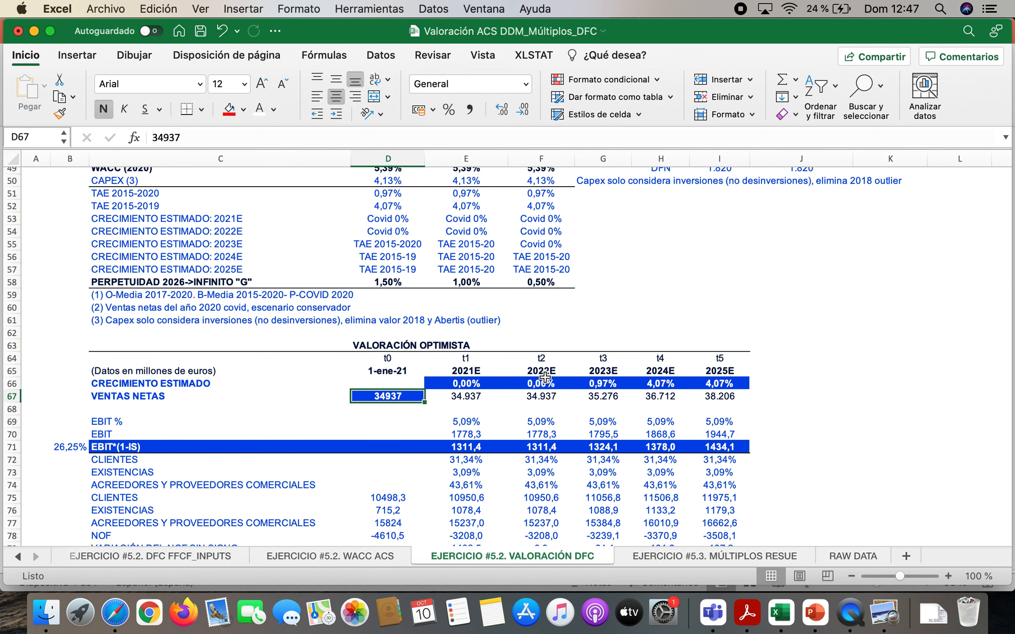
scroll(545, 377, up, 15)
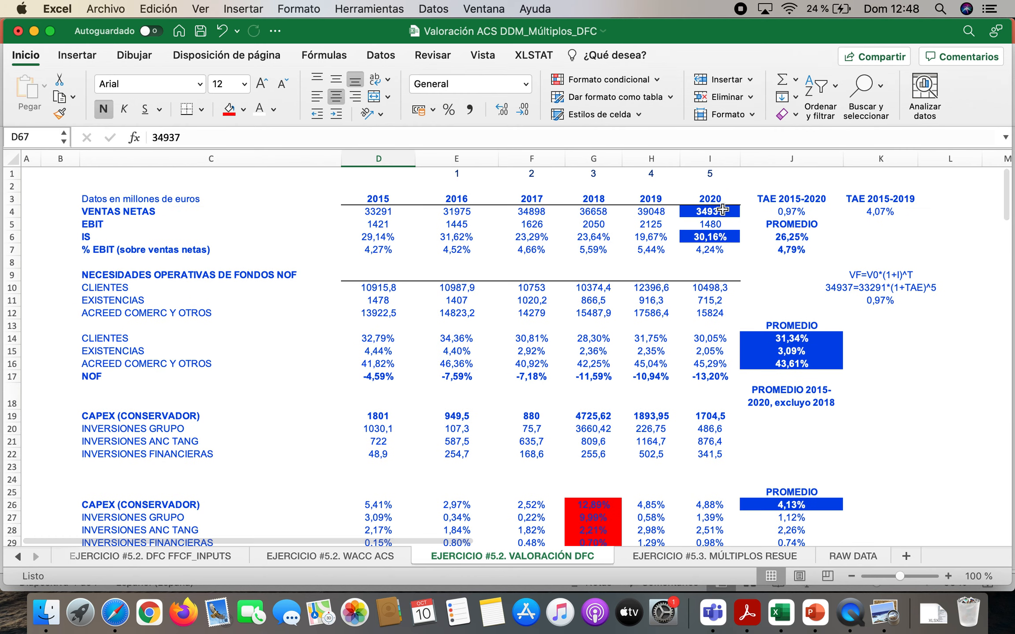
scroll(639, 434, down, 8)
scroll(487, 398, down, 1)
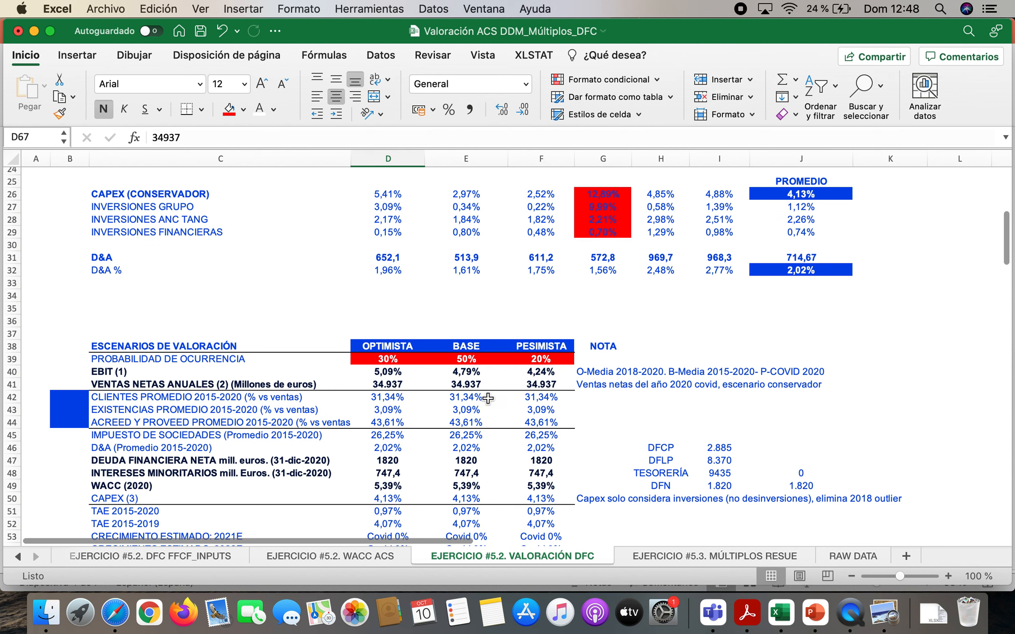
drag(379, 384, 540, 384)
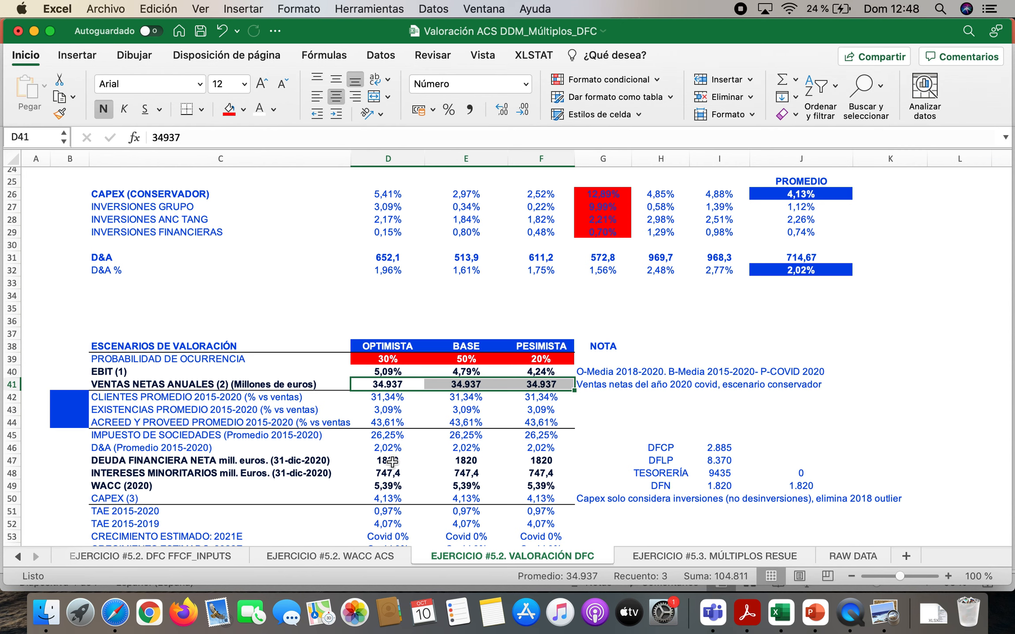
scroll(392, 461, down, 10)
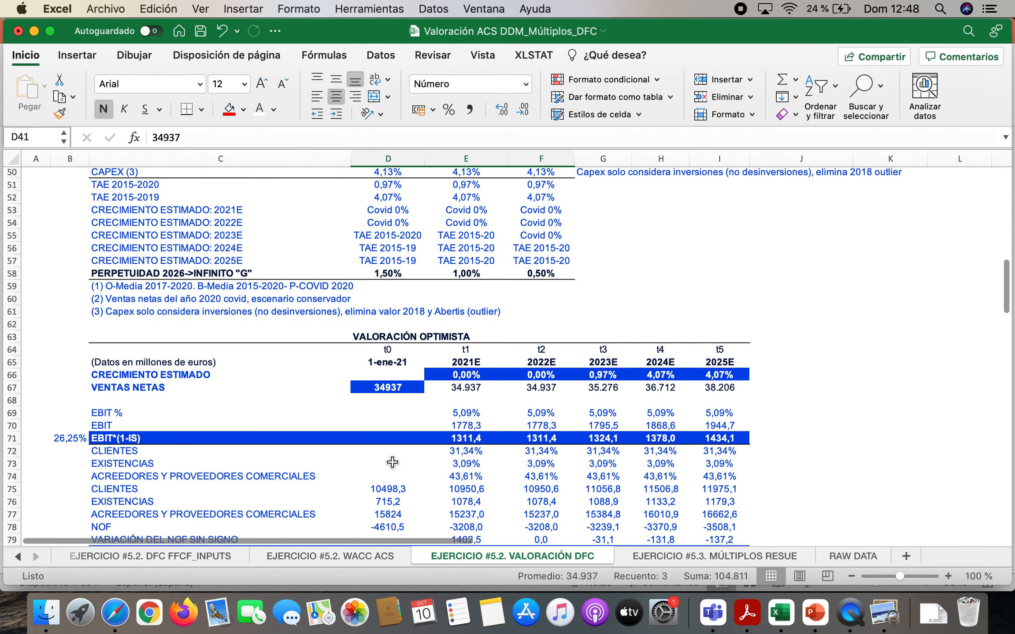
Review the optimistic scenario's growth rate for each year from 2021E to 2025E in row 66
click(469, 322)
click(548, 316)
click(613, 320)
click(652, 320)
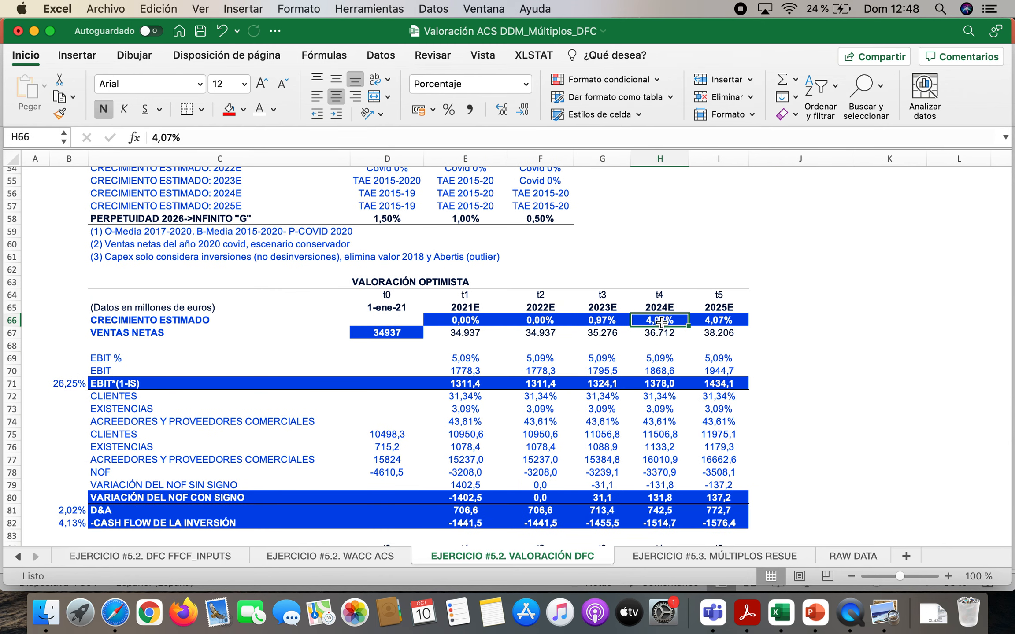
click(722, 319)
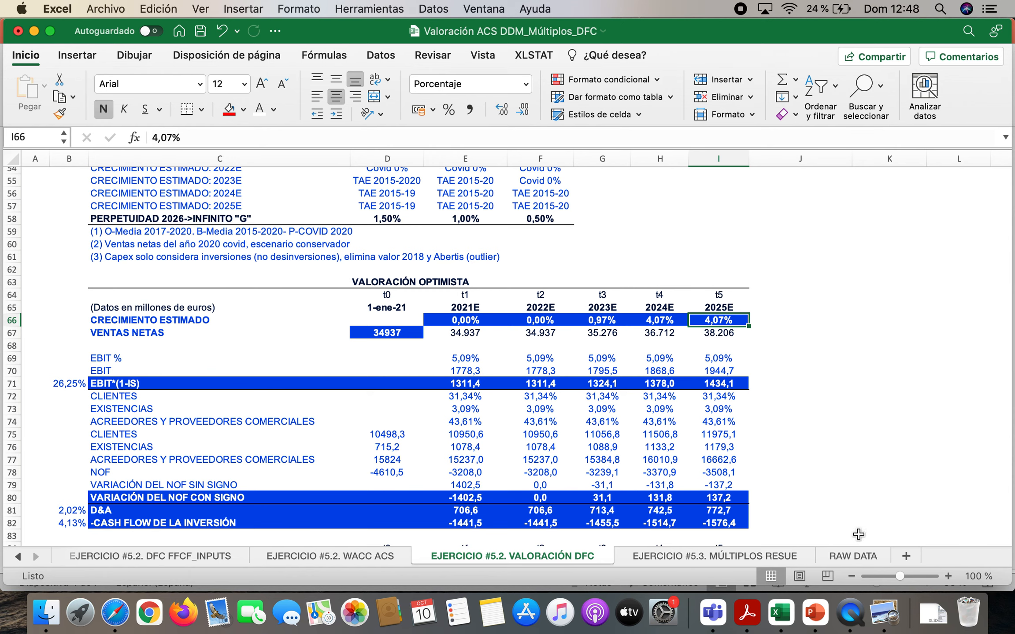
Switch to PowerPoint to view slide 2, the example of FCFF discounted at WACC, and return to Excel
click(815, 612)
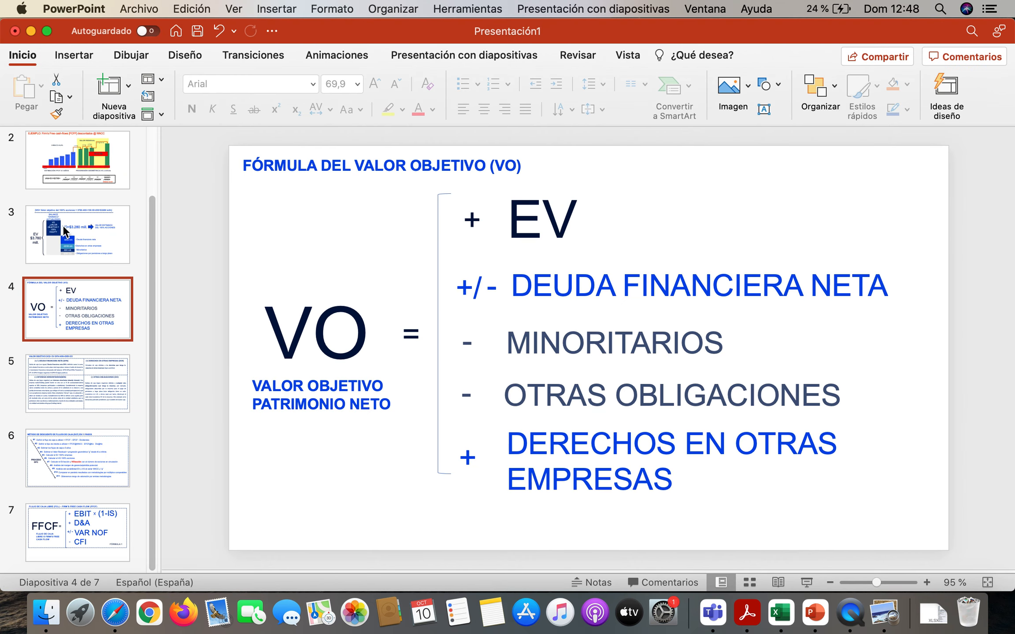
click(74, 182)
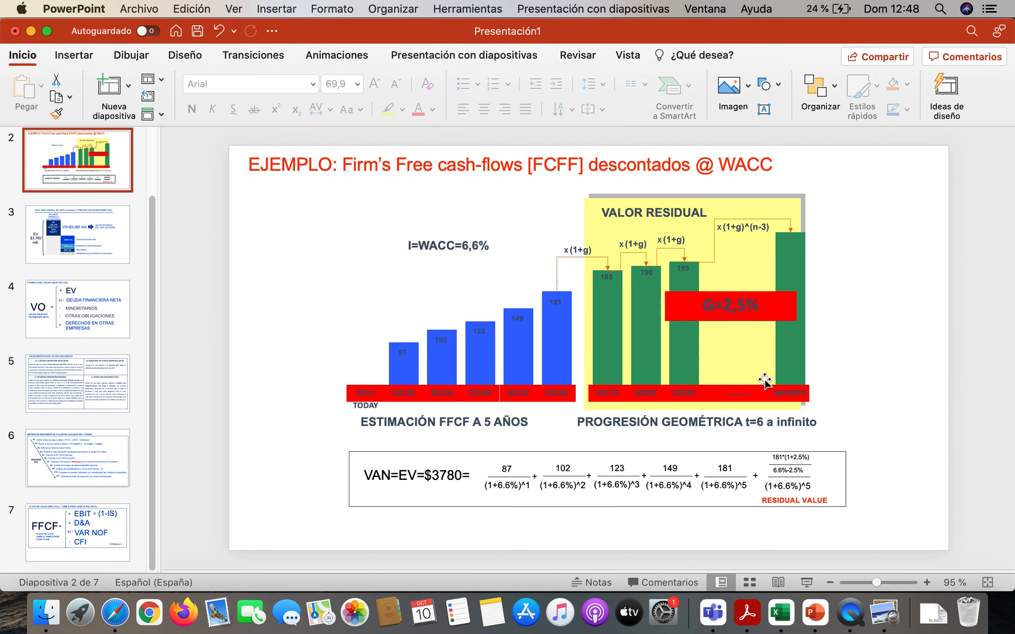
click(779, 619)
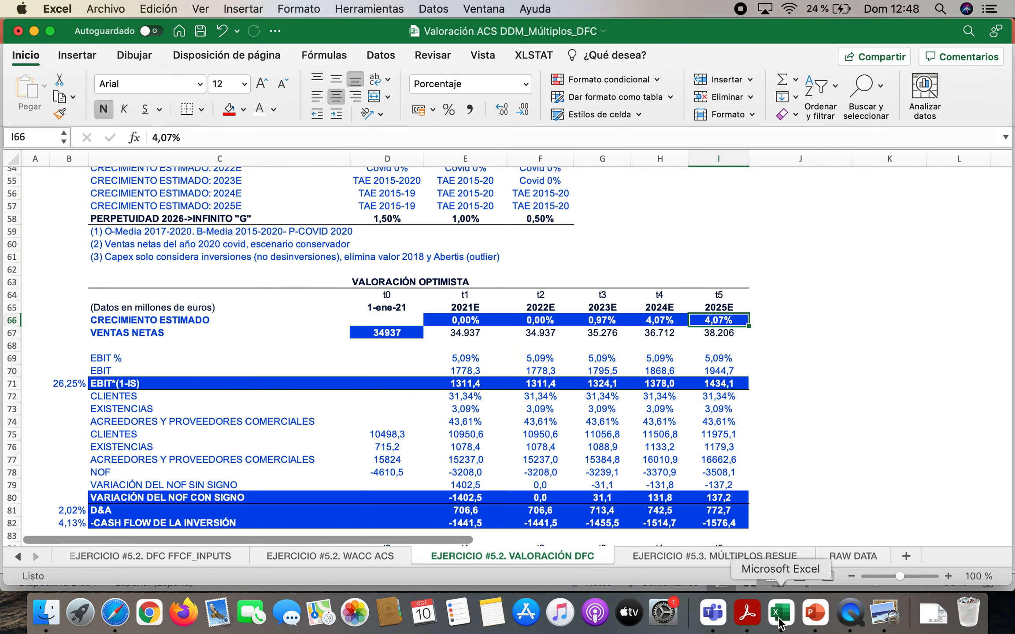
Review the 2021E and 2022E growth assumptions across the three valuation scenarios in D53:F54
scroll(472, 455, up, 3)
scroll(472, 455, up, 10)
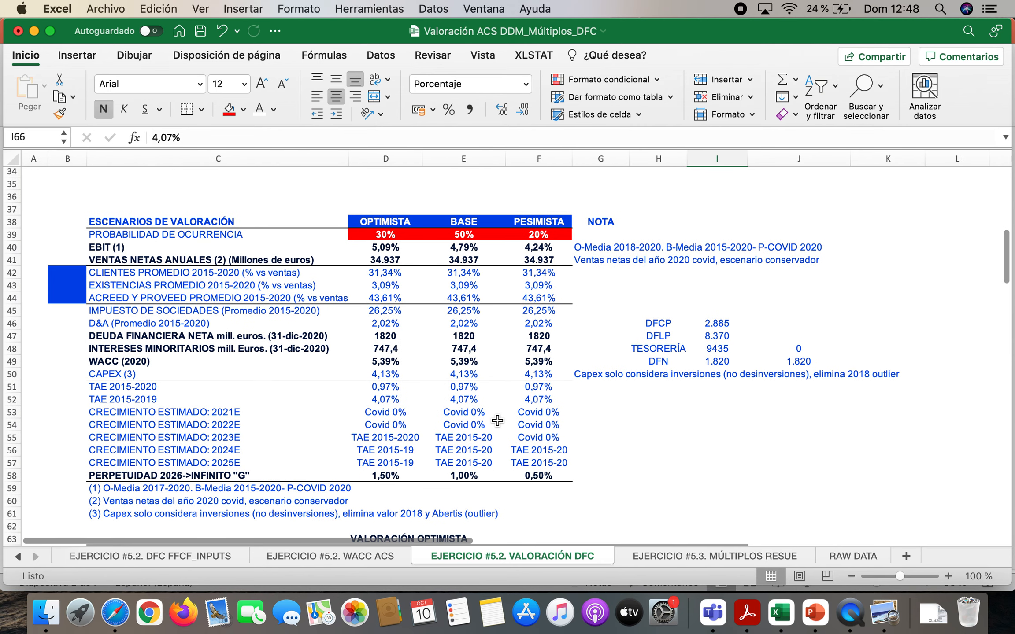
click(470, 414)
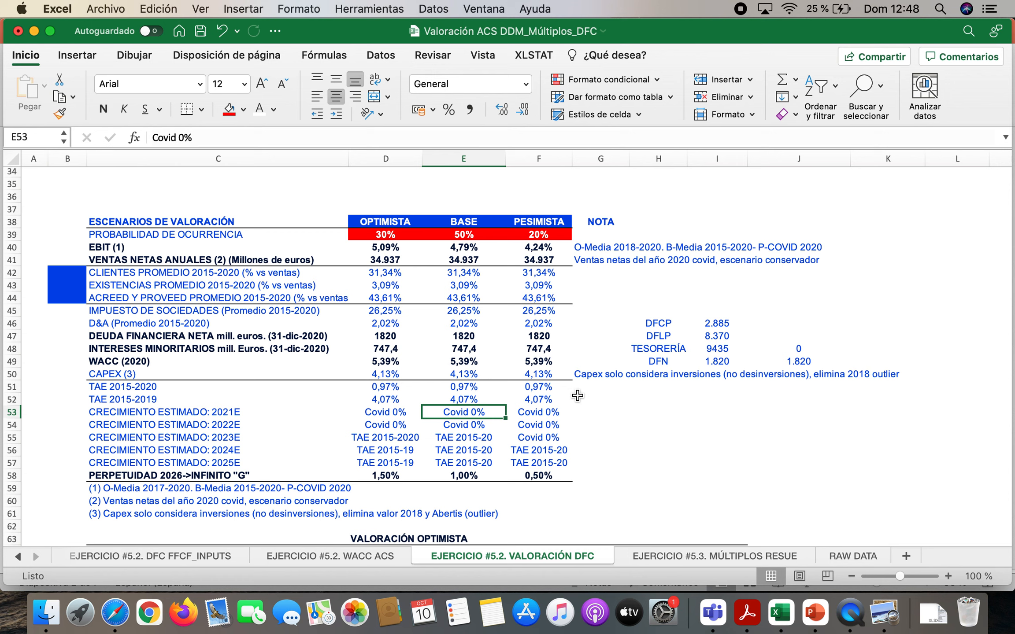
key(Down)
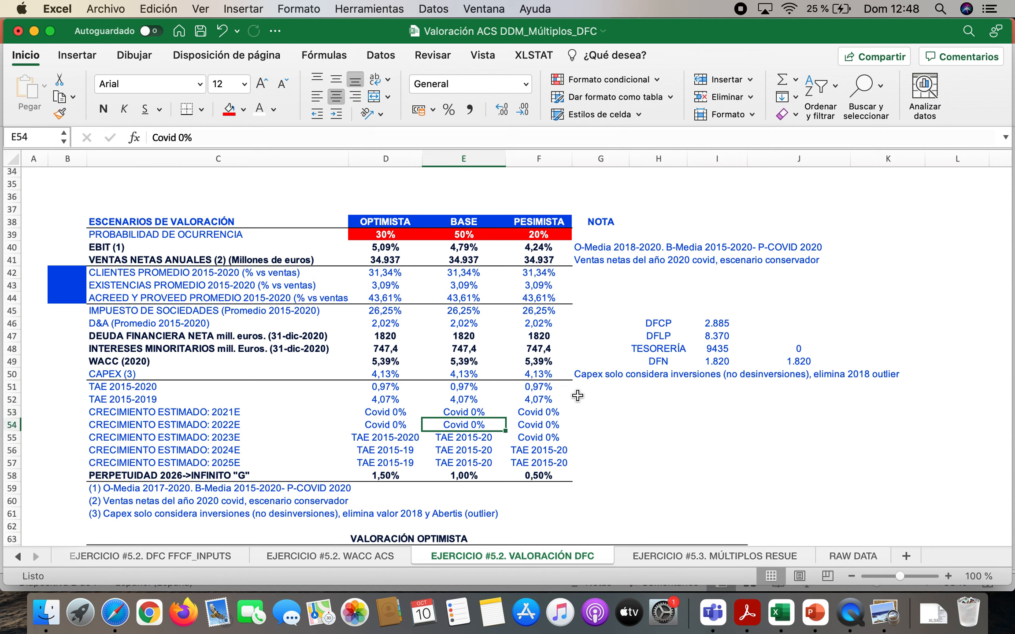
key(Up)
key(Left)
key(Right)
key(Right)
key(Down)
key(Up)
scroll(577, 396, down, 7)
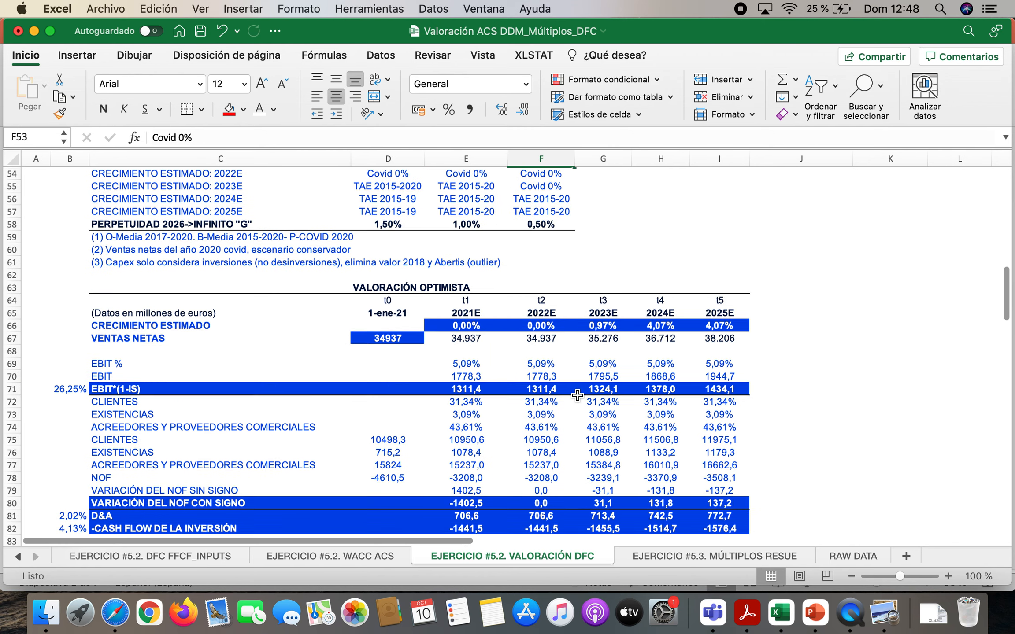
Inspect the optimistic scenario's VENTAS NETAS cells in D67:I67 against the 2021E and 2022E growth rates in row 66
click(472, 318)
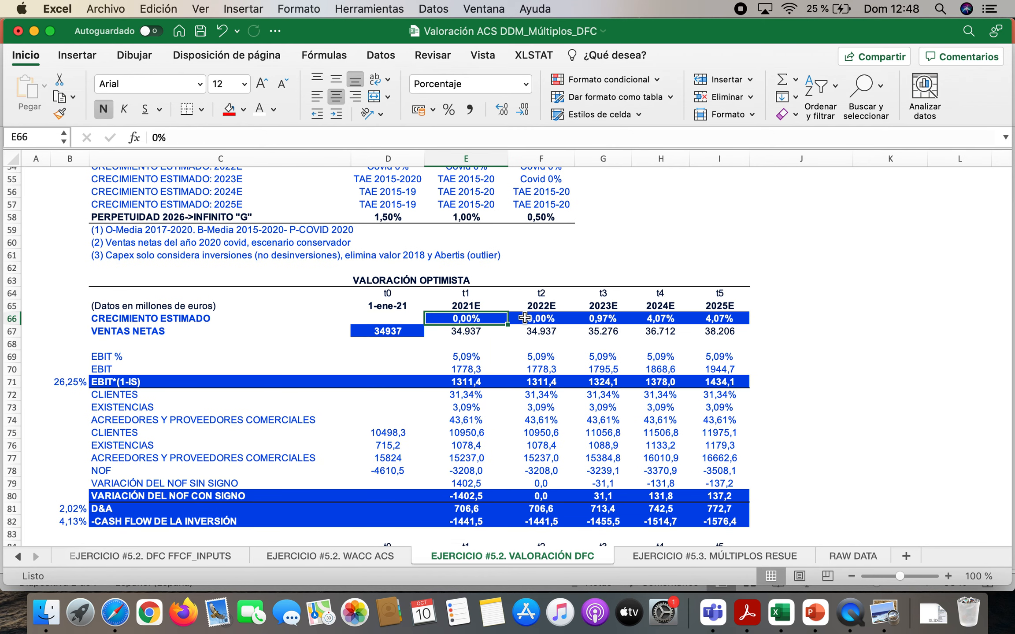
click(542, 319)
click(471, 319)
click(414, 331)
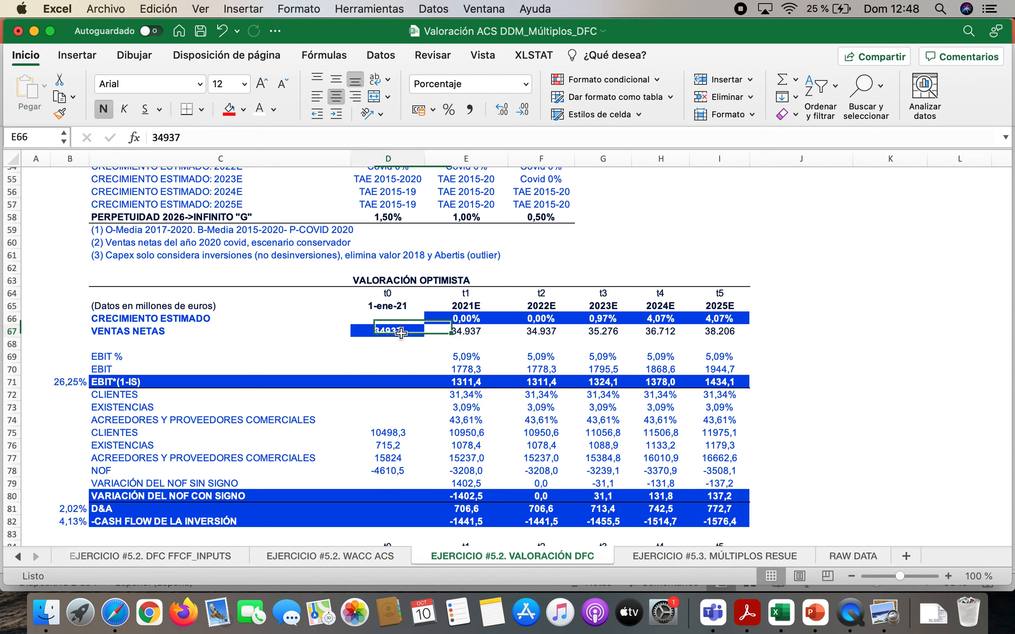
click(447, 333)
click(544, 332)
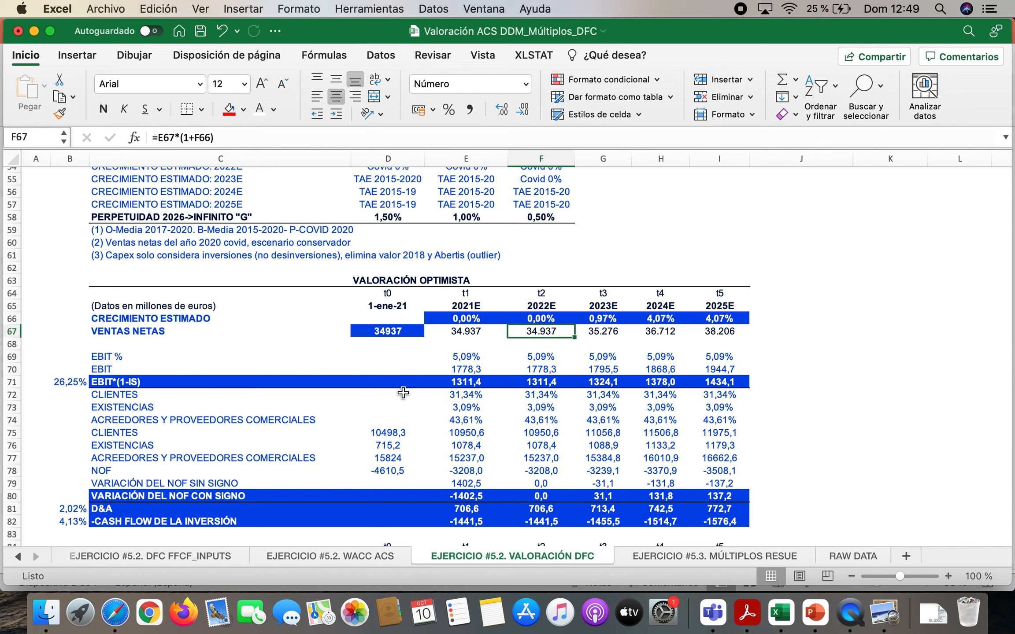
click(607, 333)
click(648, 331)
click(718, 331)
Compare the 2023E–2025E growth rates in G66:I66 with the base-scenario assumptions in E55:E57 and inspect the TAE 2015-2020 formula in J4
click(602, 318)
drag(602, 318, 719, 318)
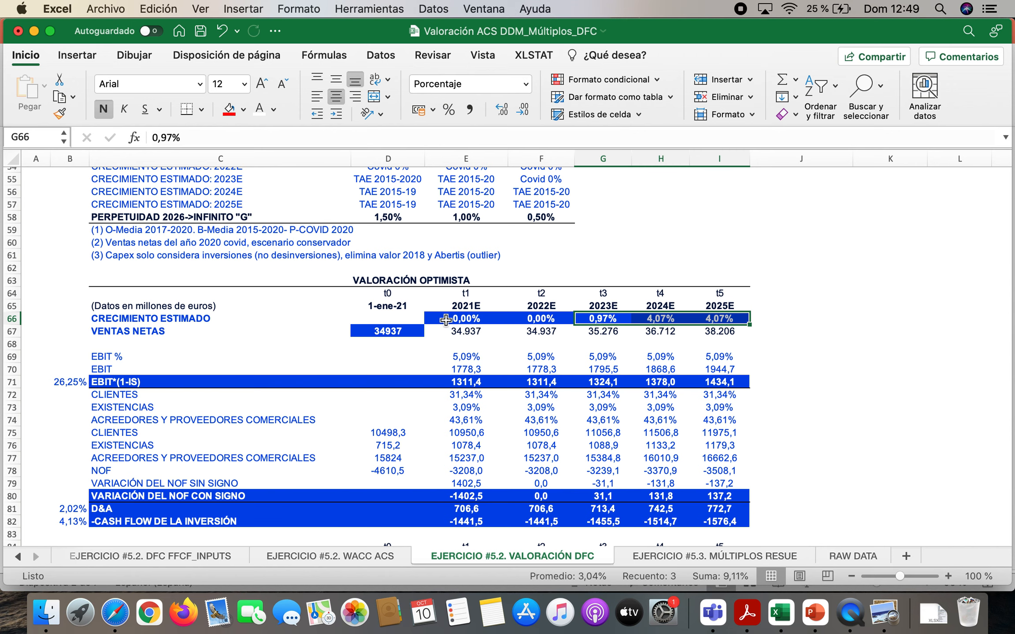
scroll(446, 320, up, 6)
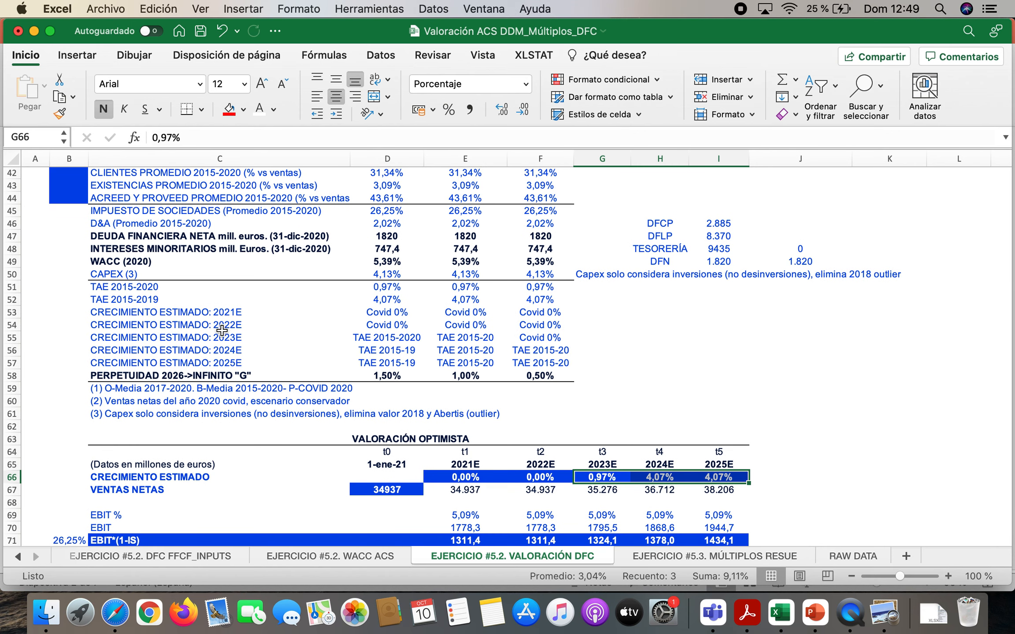
click(492, 338)
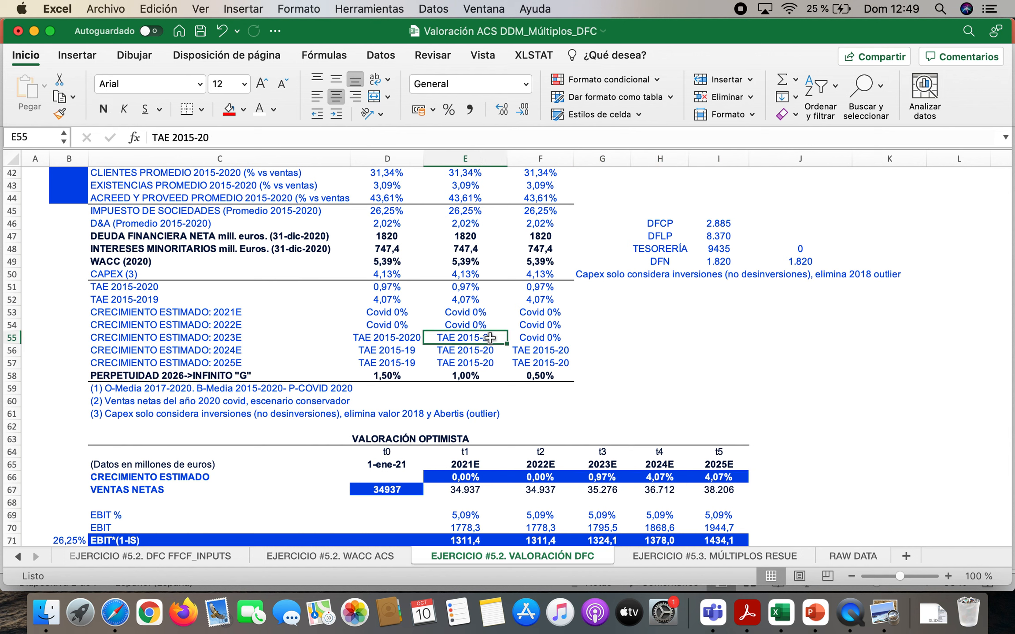
click(483, 351)
click(479, 363)
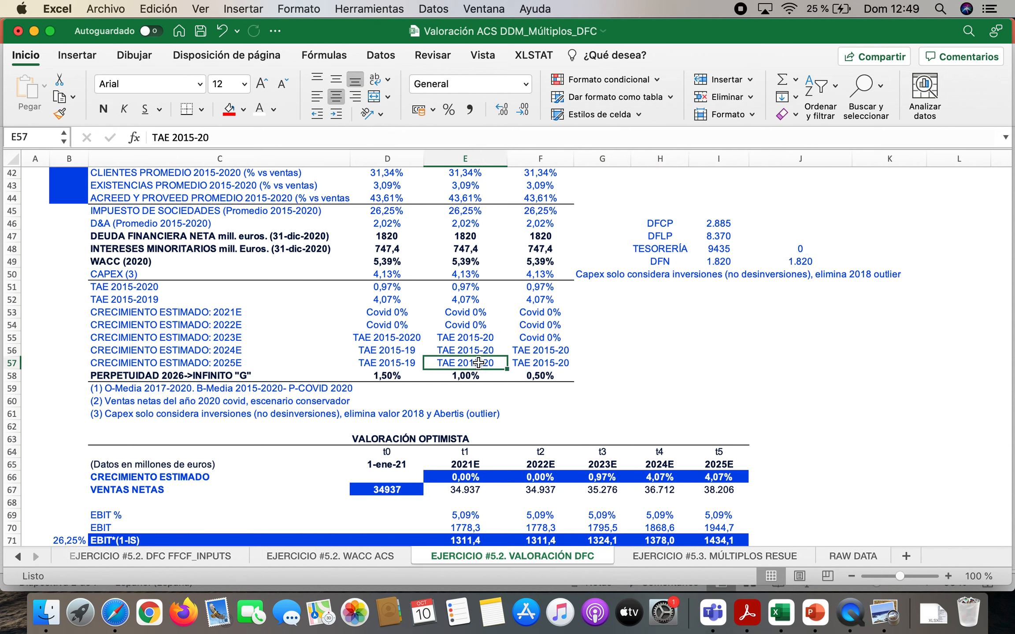
drag(485, 338, 484, 364)
scroll(703, 333, up, 14)
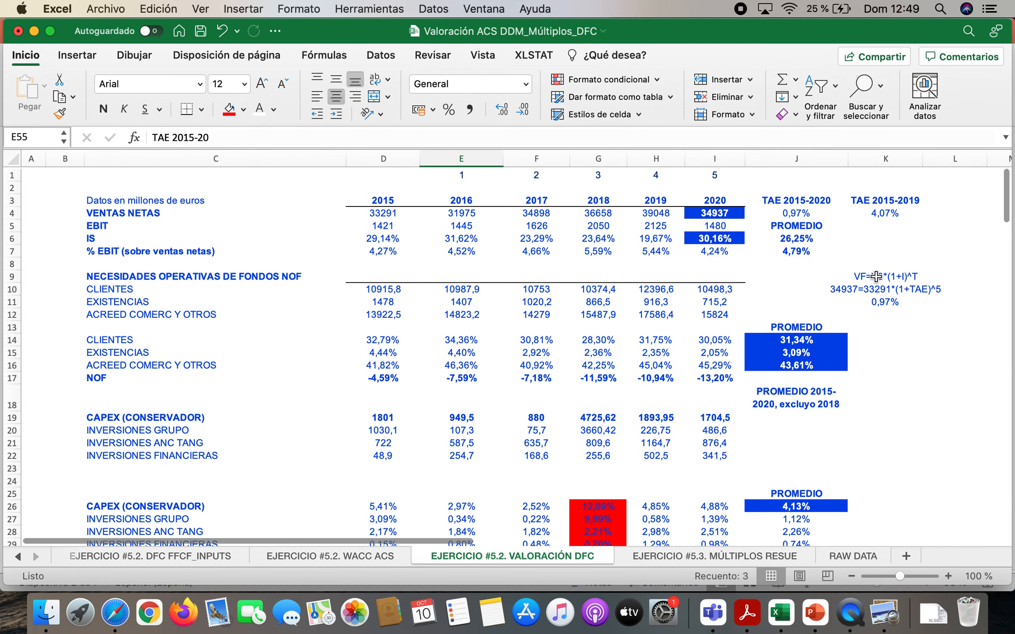
click(809, 211)
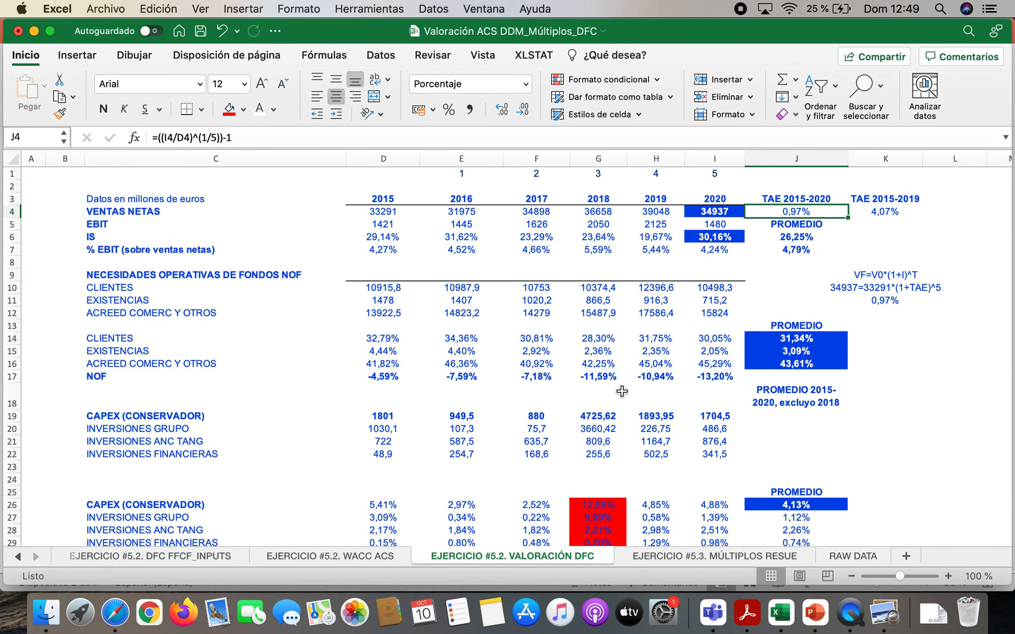
Inspect the 2021E–2025E growth rates in row 107 of the base (realista) valuation
scroll(437, 424, down, 20)
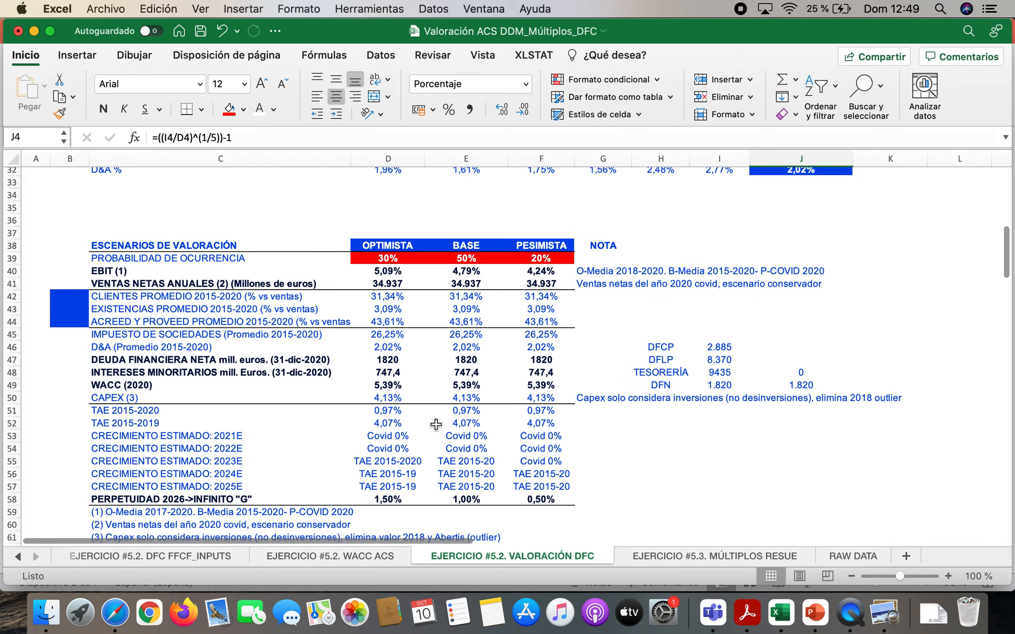
scroll(436, 424, down, 10)
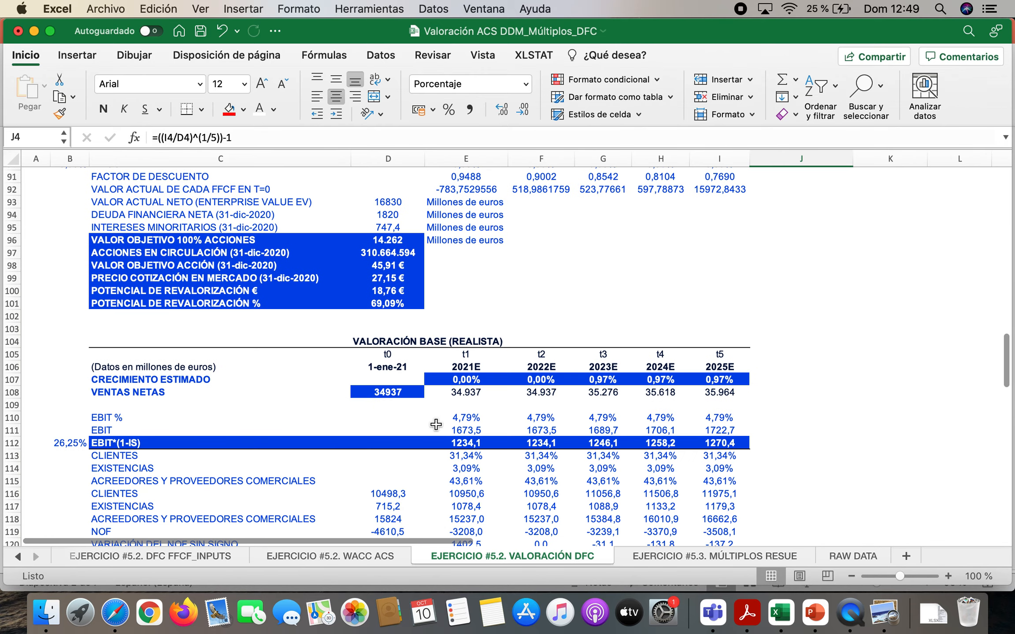
click(604, 321)
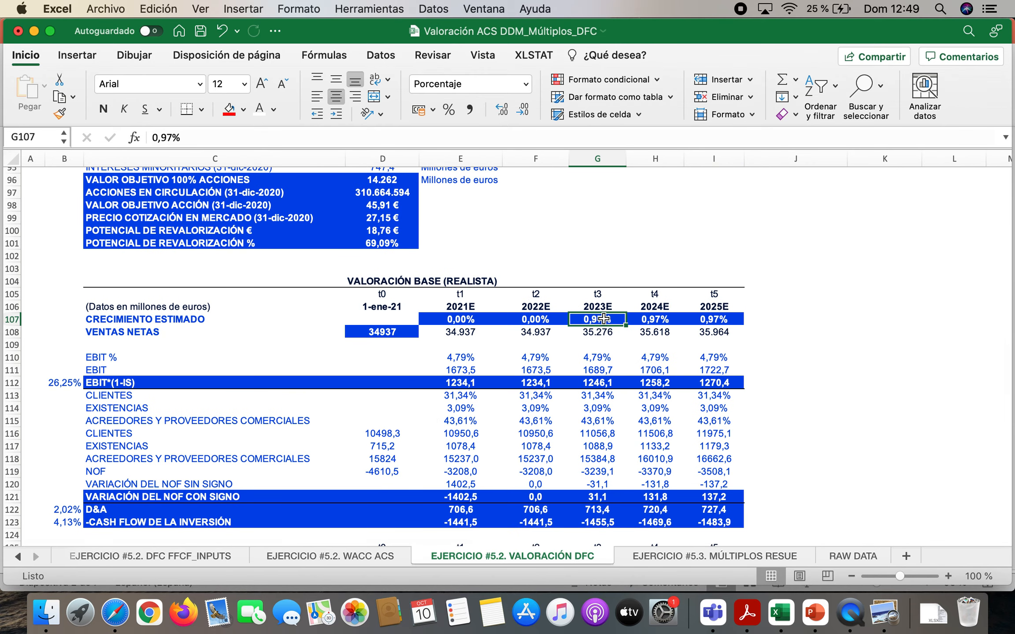
click(427, 280)
click(604, 321)
click(498, 321)
click(533, 321)
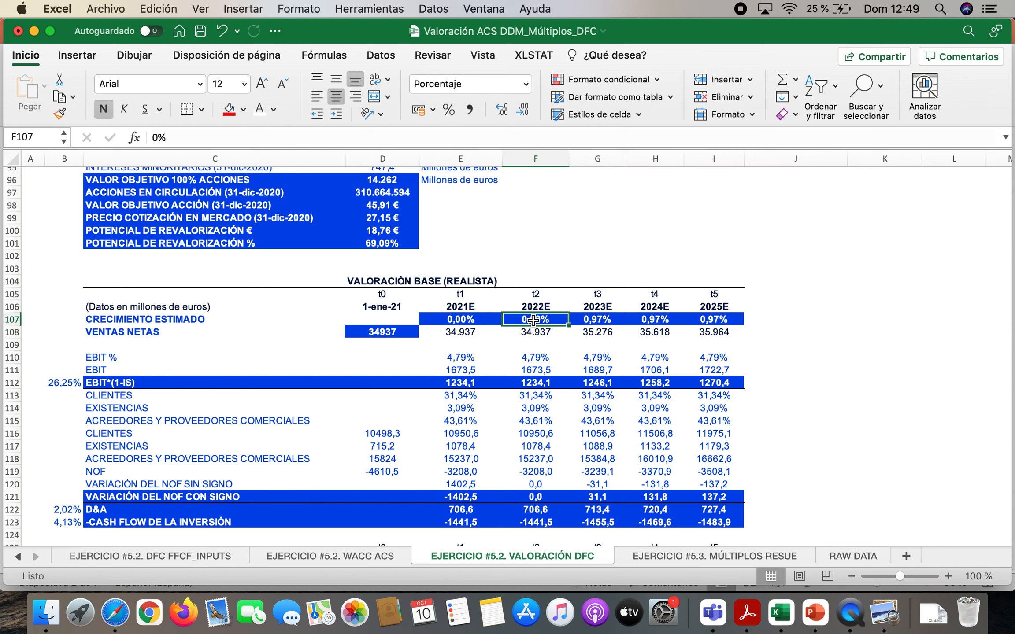
click(600, 326)
click(652, 323)
click(729, 320)
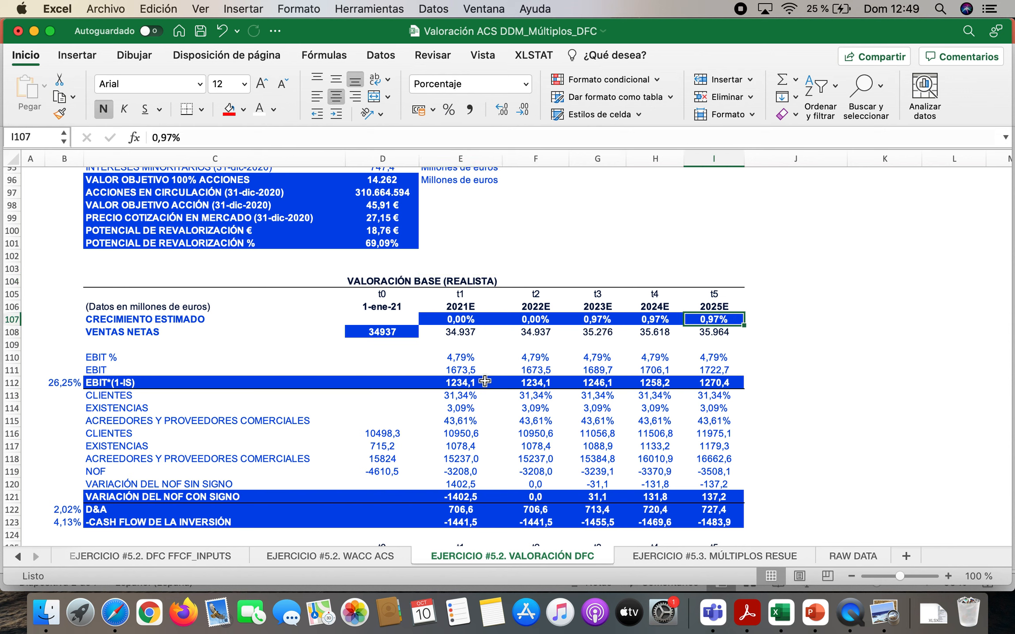
Compare the optimistic scenario's 2023E–2025E growth assumptions in D55:D57 with the TAE 2015-2020 and TAE 2015-2019 formulas in J4 and K4
scroll(485, 382, up, 15)
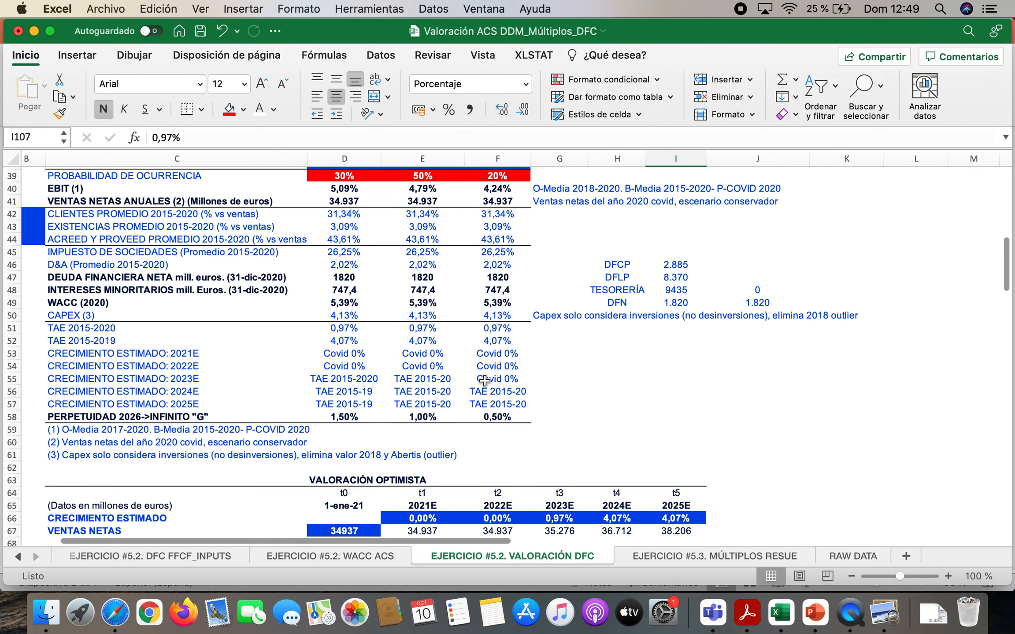
scroll(485, 381, down, 4)
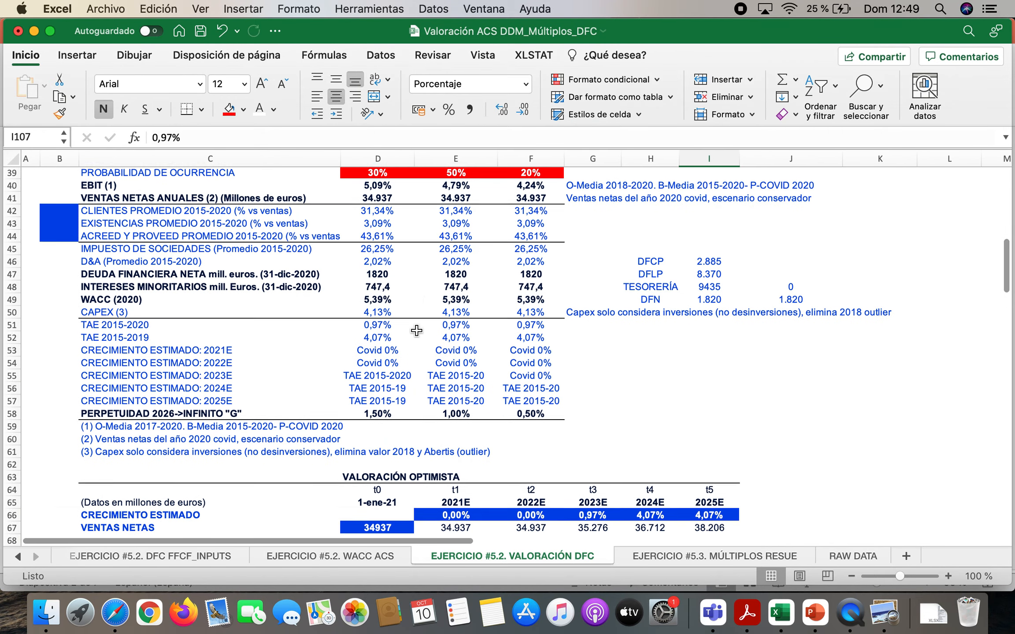
scroll(416, 330, up, 2)
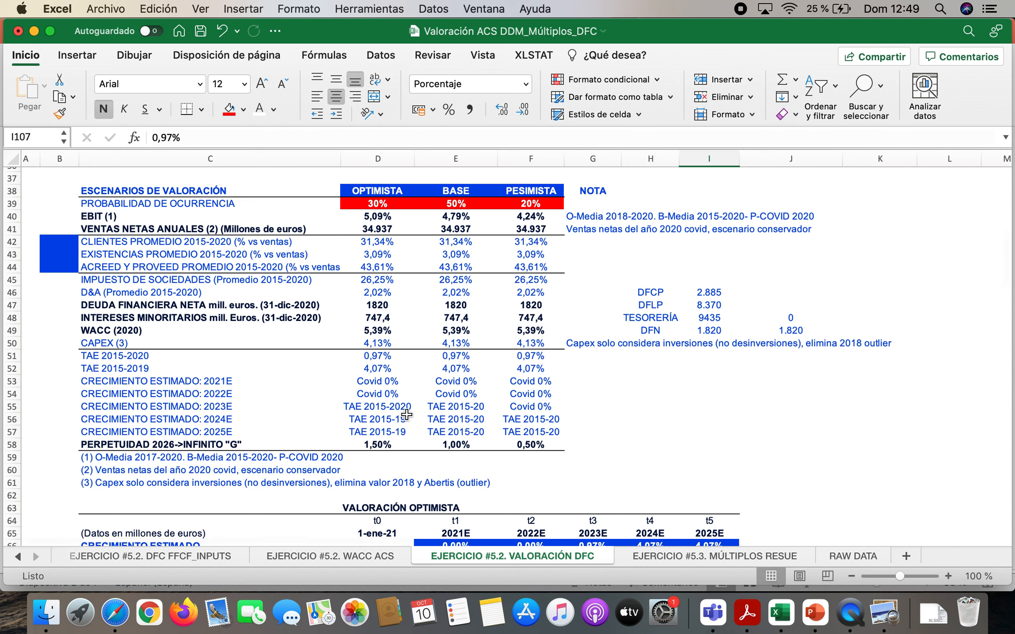
click(392, 410)
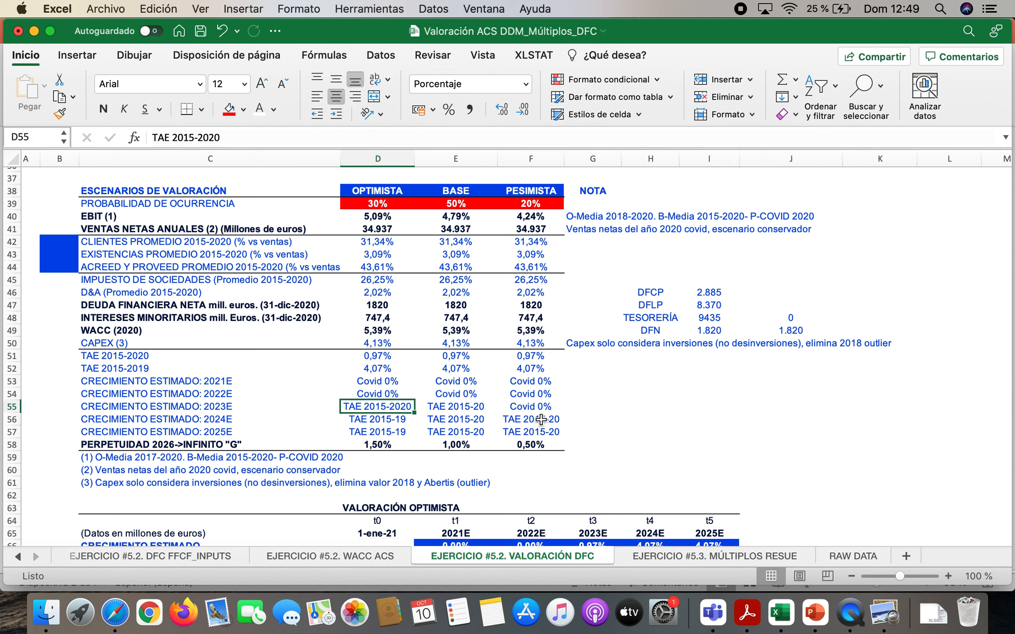
click(483, 410)
click(394, 421)
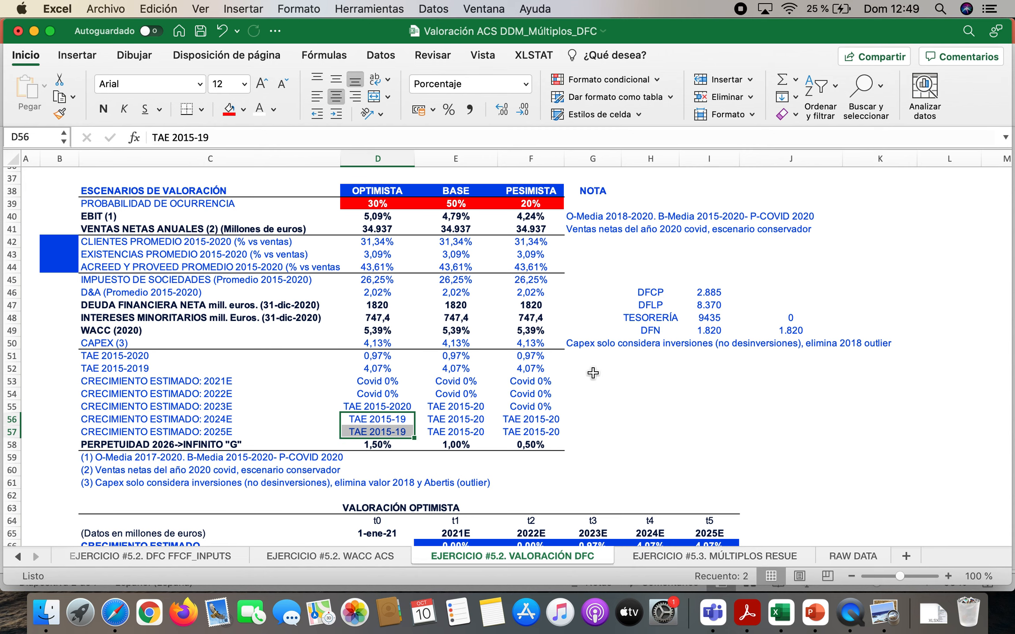
scroll(749, 272, up, 12)
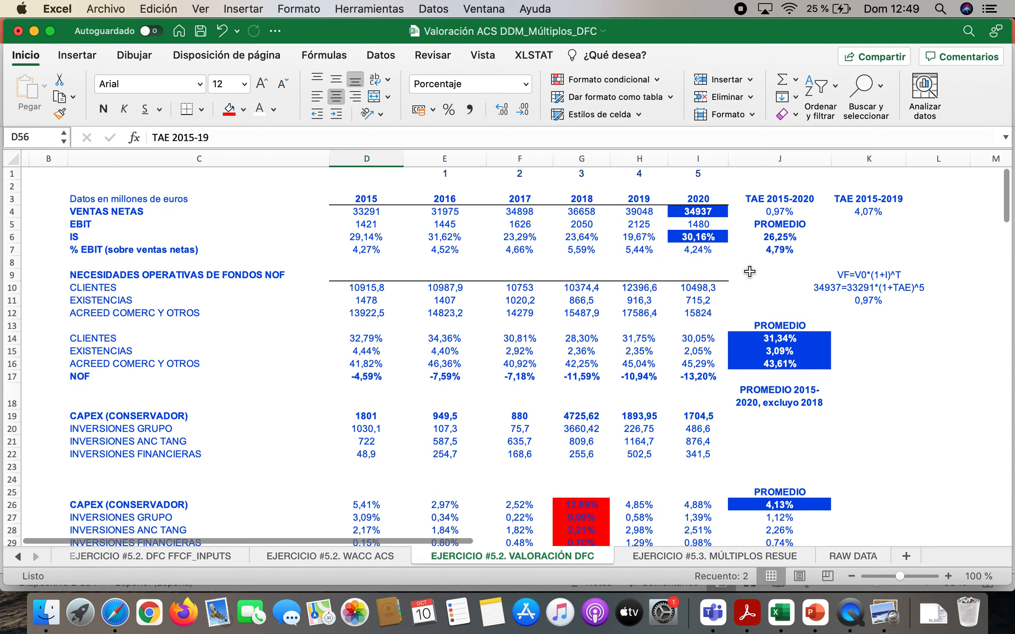
click(791, 211)
click(886, 212)
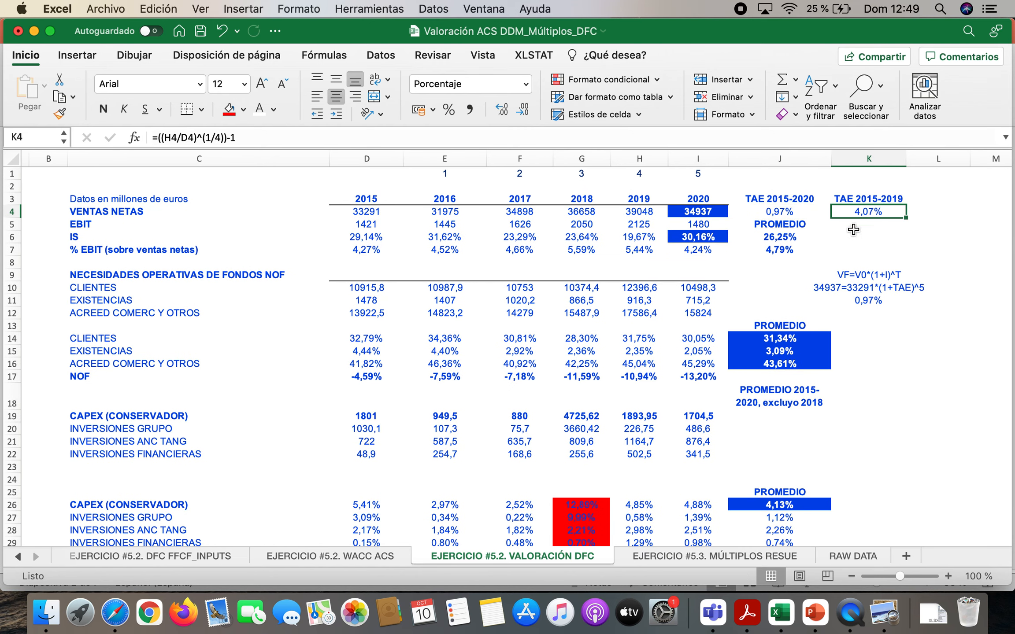
Review the optimistic valuation's 2023E–2025E growth rates in G66:I66 and its VENTAS NETAS row in D67:I67
scroll(538, 357, down, 4)
scroll(538, 356, down, 15)
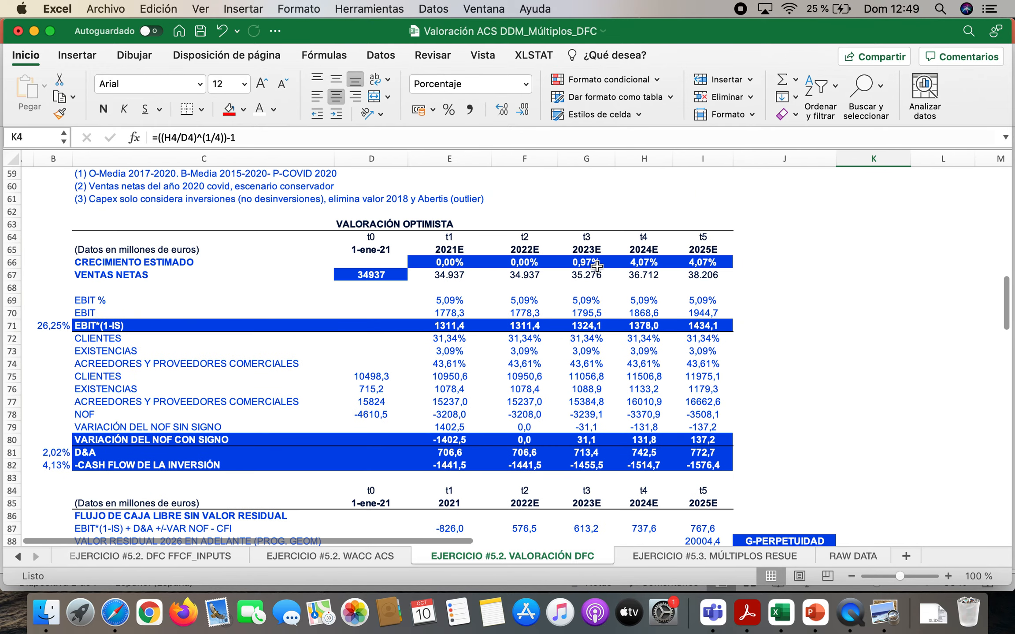
click(597, 264)
click(647, 261)
drag(646, 260, 705, 262)
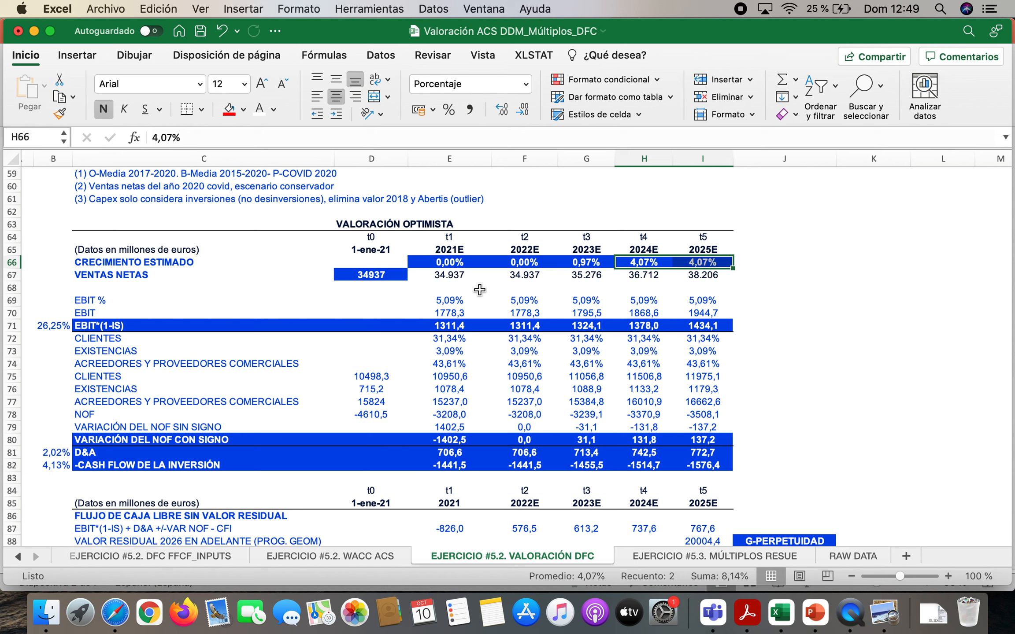
drag(378, 272, 724, 271)
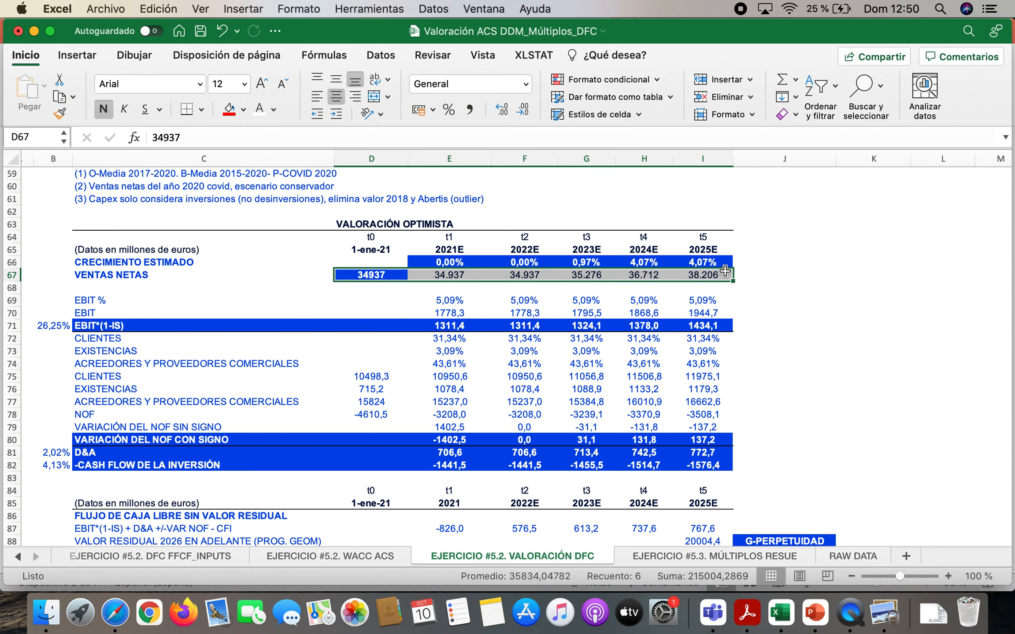
Review the pessimistic scenario's growth assumptions in F53:F57 and check the TAE 2015-2020 formula in J4
scroll(414, 239, up, 5)
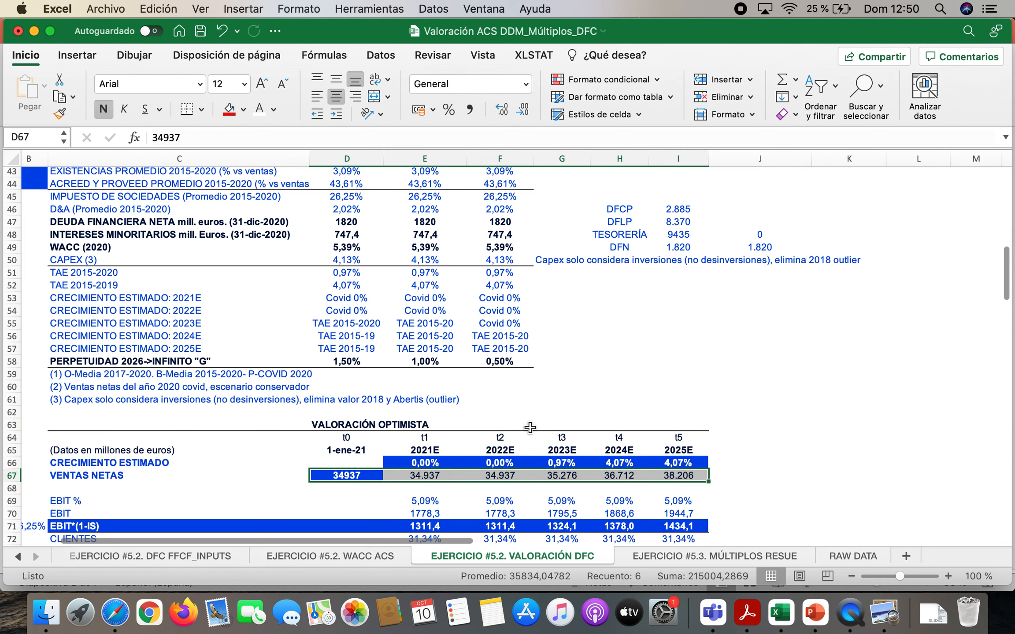
scroll(529, 427, up, 2)
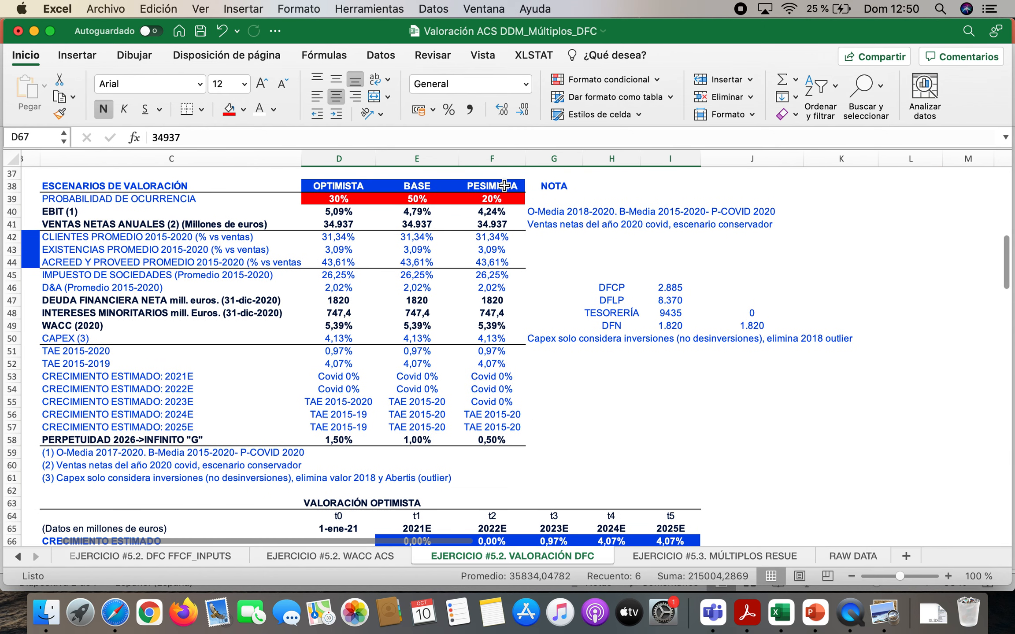
drag(508, 377, 511, 426)
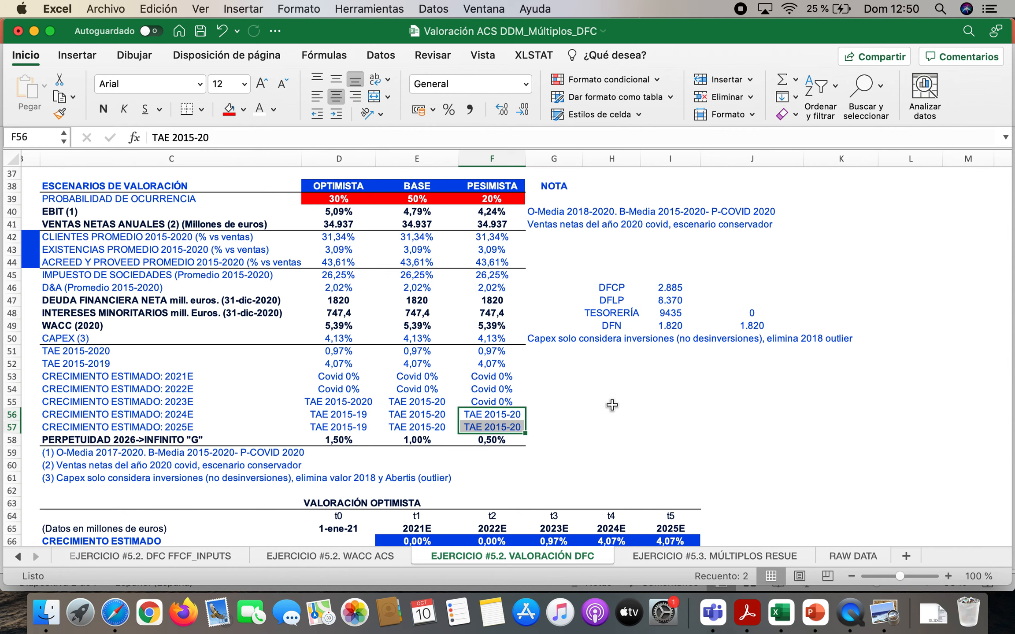
scroll(612, 405, up, 12)
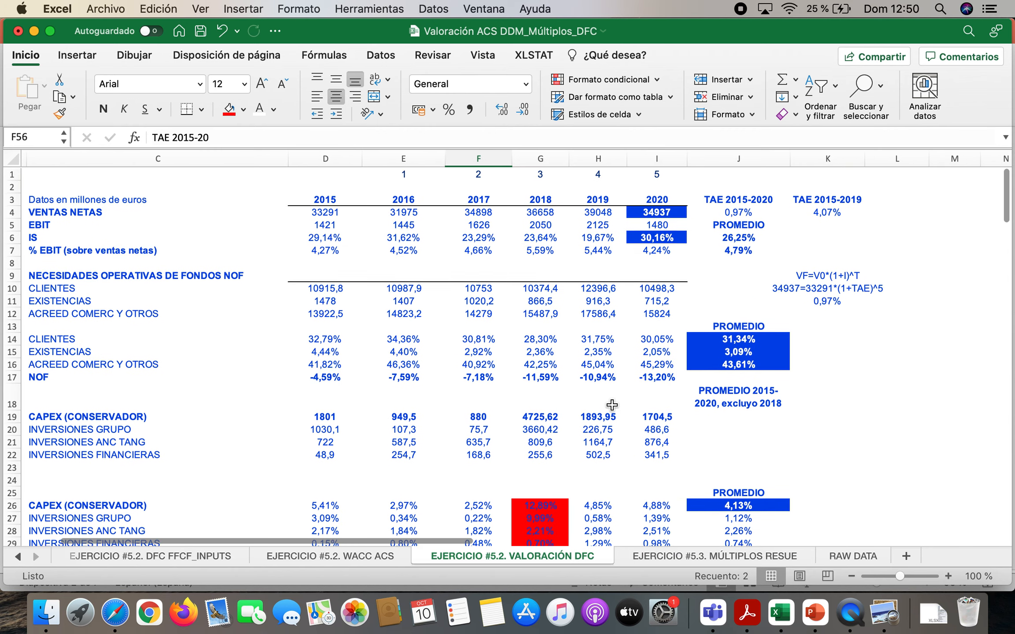
click(744, 206)
Inspect the pessimistic valuation's growth rates in E148:I148 and its VENTAS NETAS row in D149:I149
scroll(540, 399, down, 15)
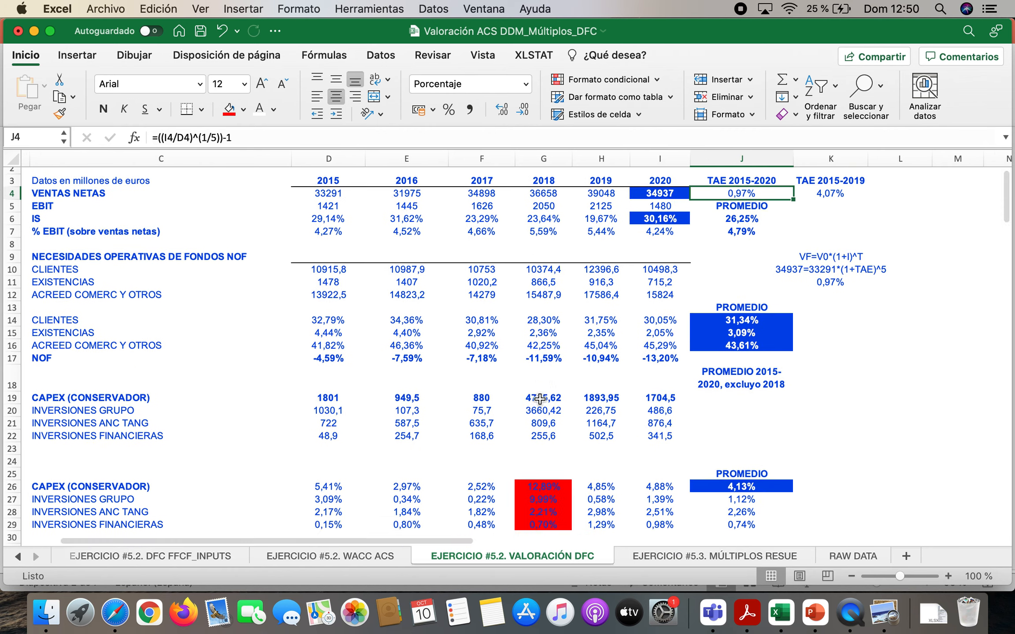
scroll(540, 399, down, 14)
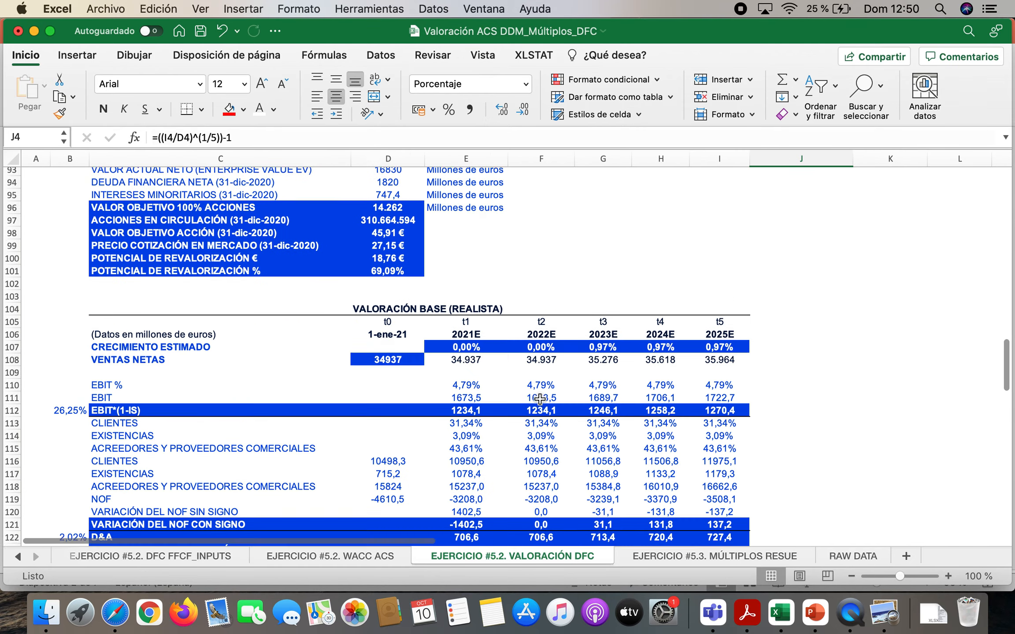
scroll(500, 381, down, 14)
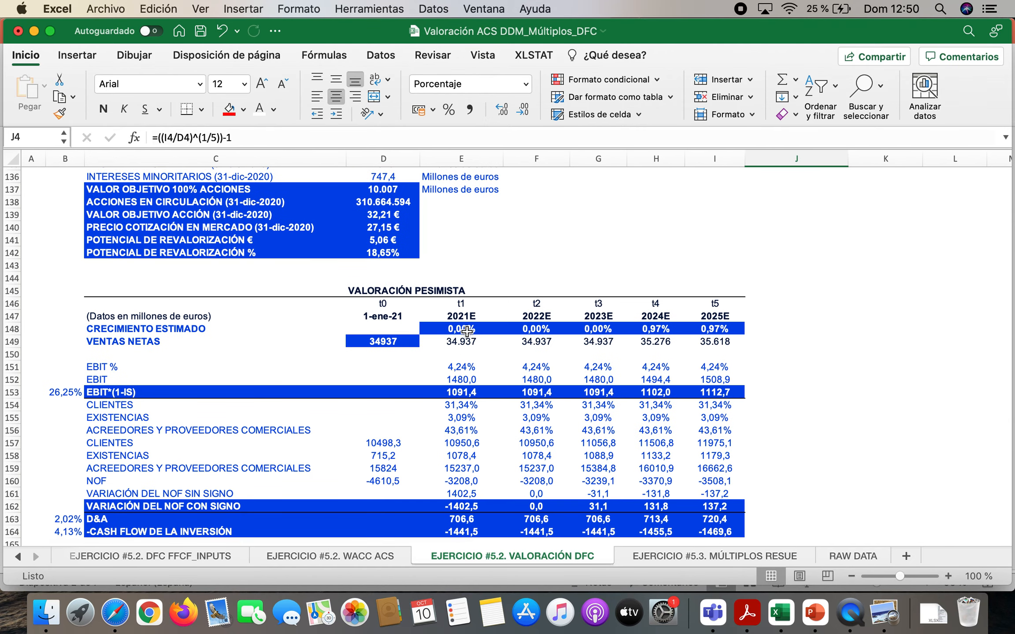
drag(459, 326, 586, 326)
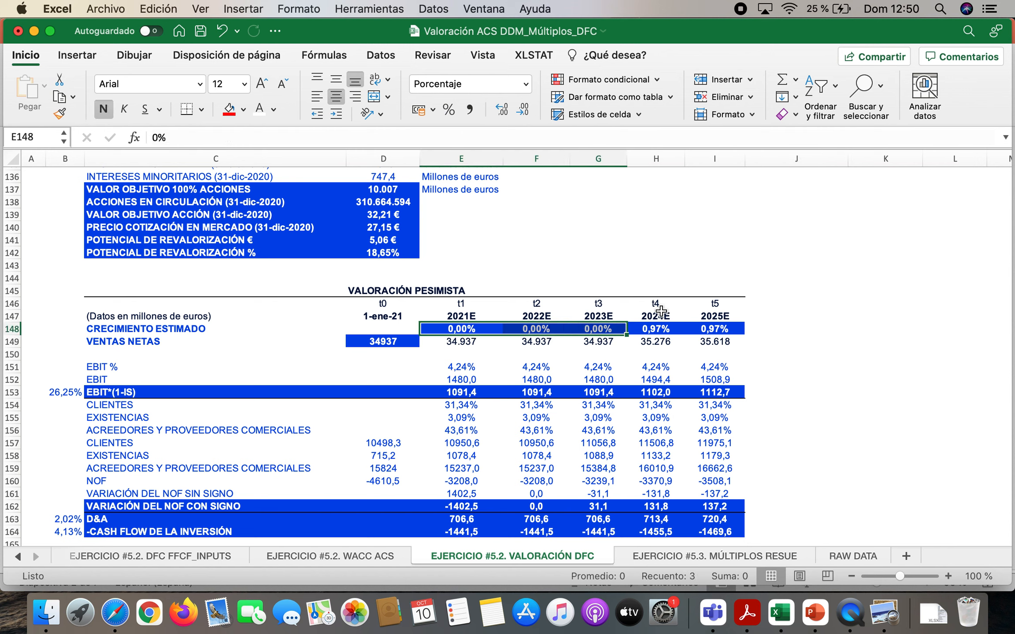
drag(659, 330, 720, 329)
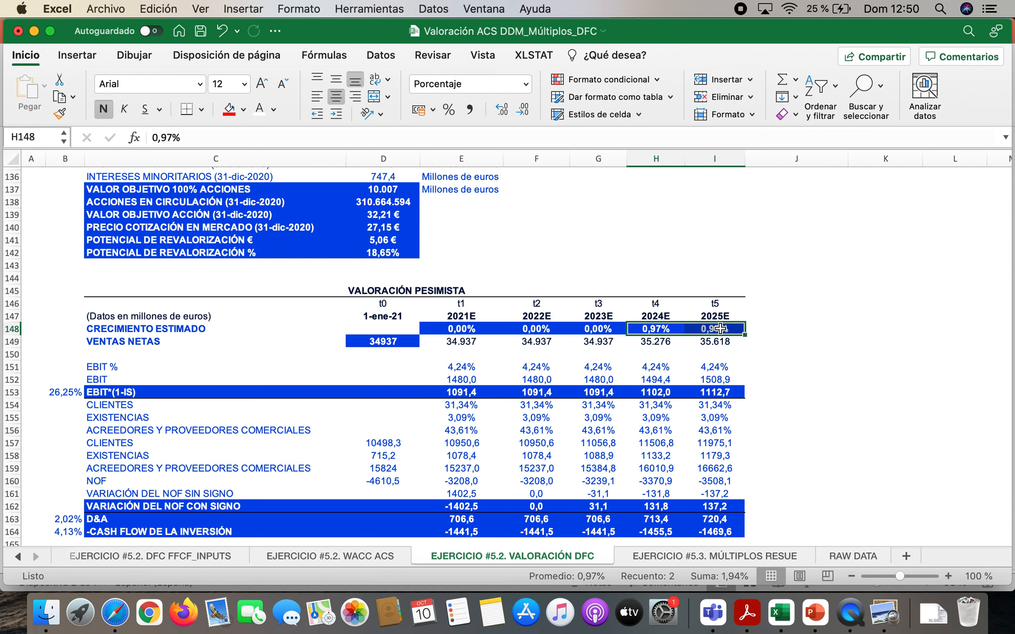
drag(410, 343, 734, 336)
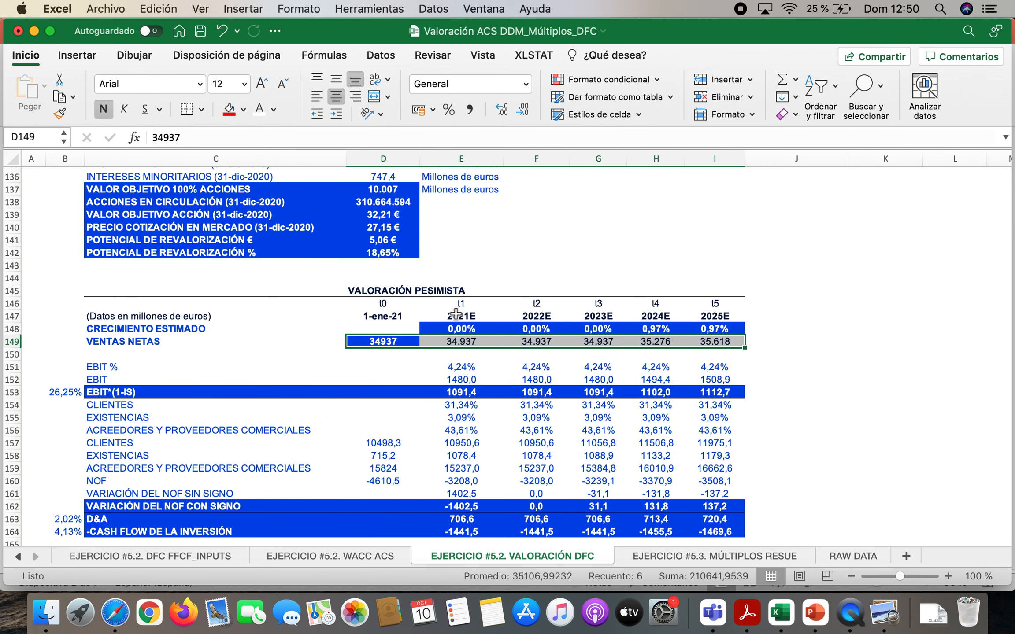
Highlight the growth and sales blocks of the base valuation in D105:I108 and the optimistic valuation in C64:I67 for review
scroll(456, 313, up, 13)
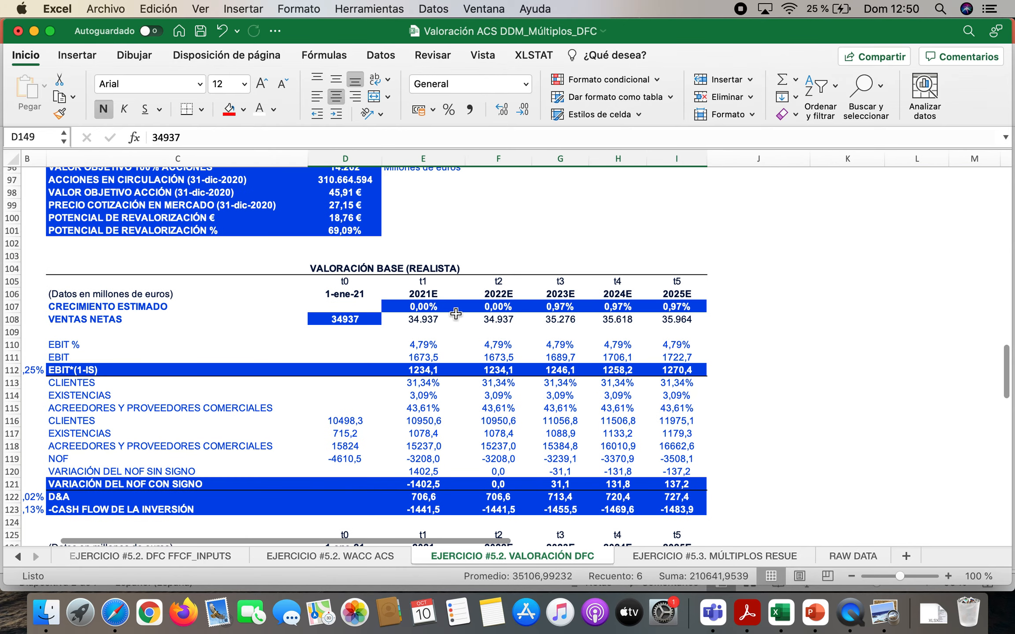
drag(343, 281, 682, 320)
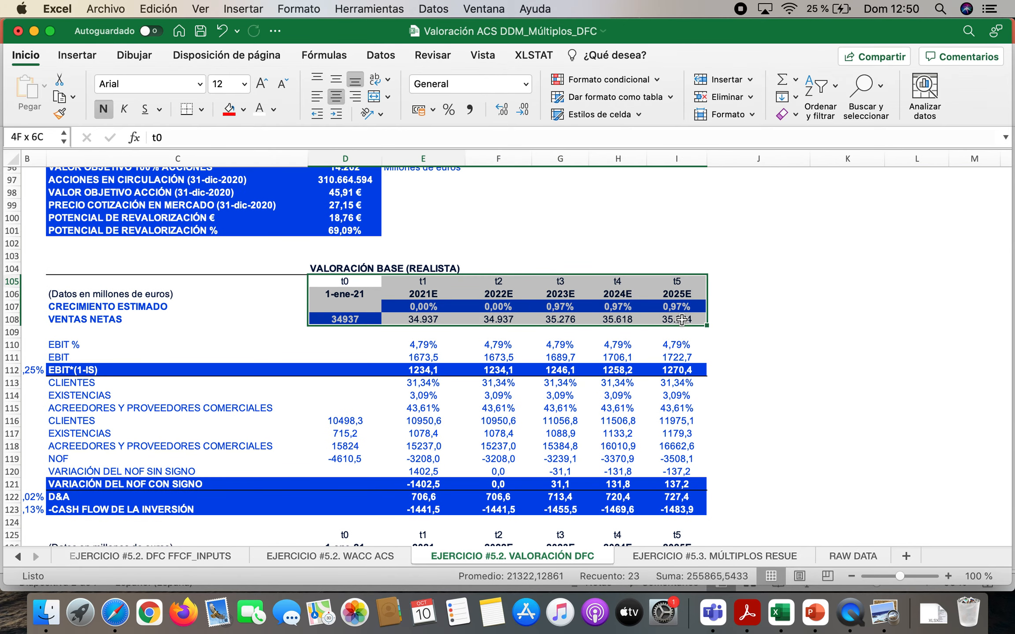
scroll(682, 320, up, 7)
scroll(682, 320, up, 7)
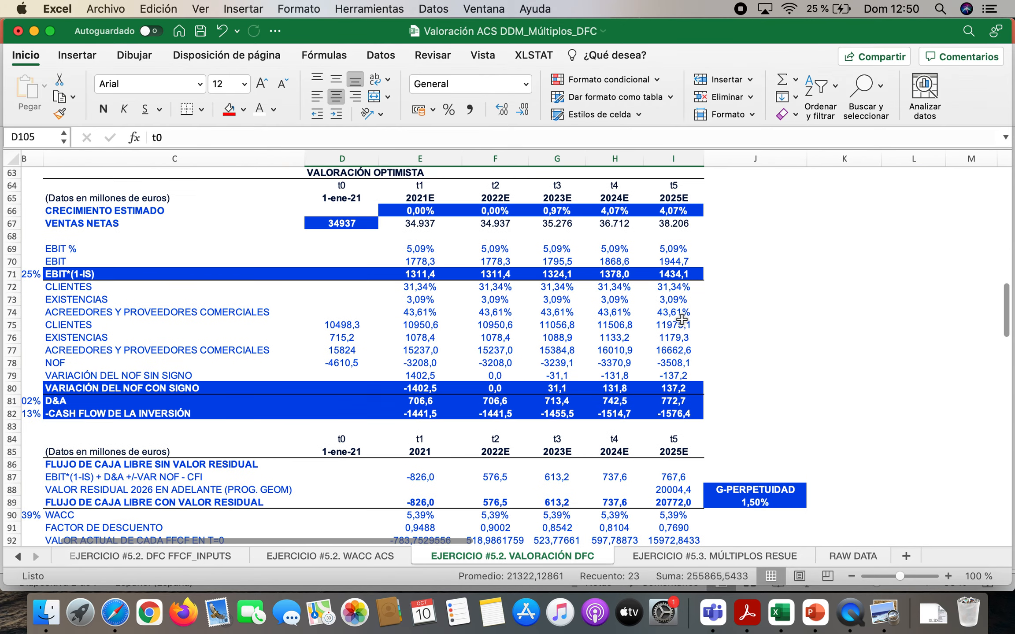
drag(144, 284, 679, 324)
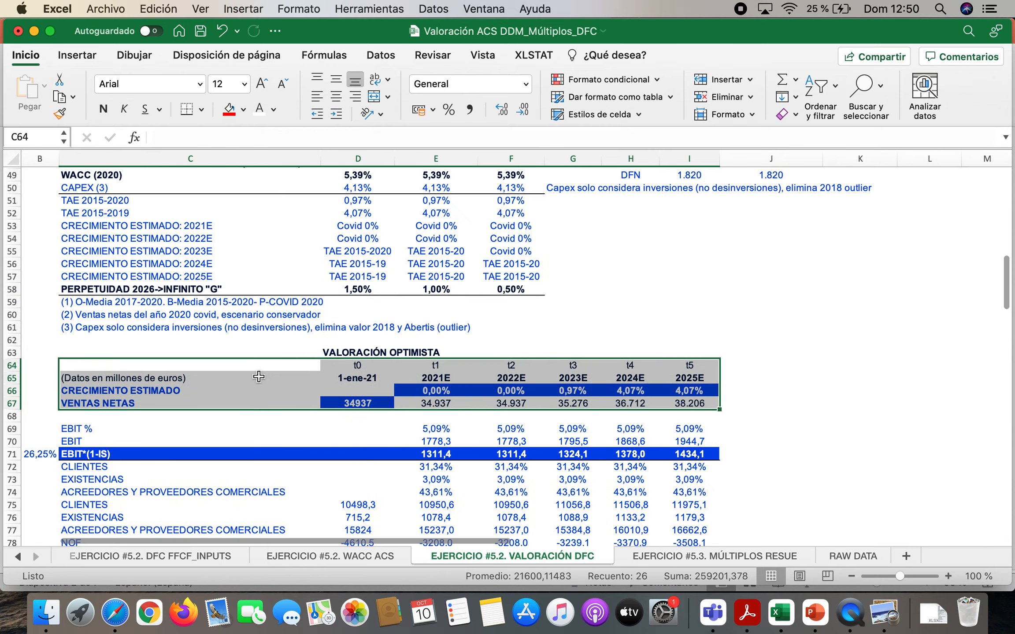
Switch to PowerPoint and view slide 7 with the free cash flow (FFCF) formula
scroll(259, 378, up, 6)
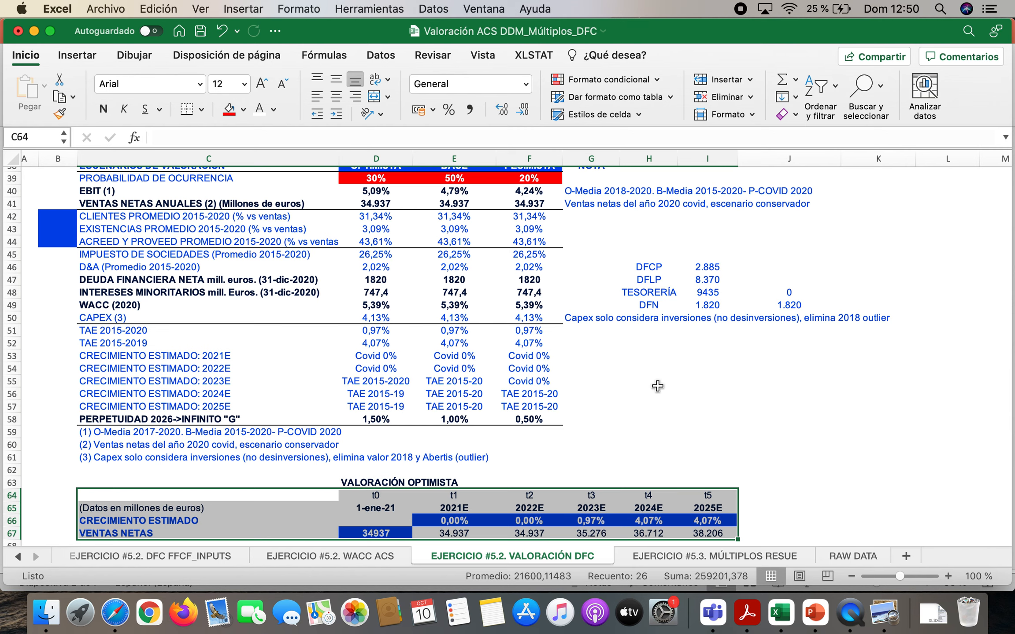
click(814, 612)
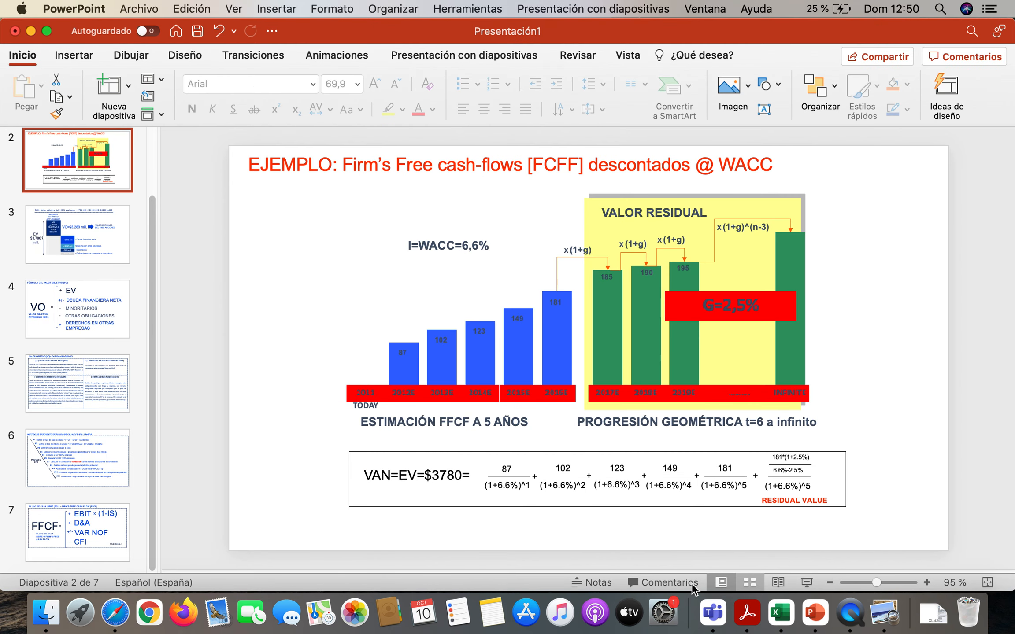
click(80, 543)
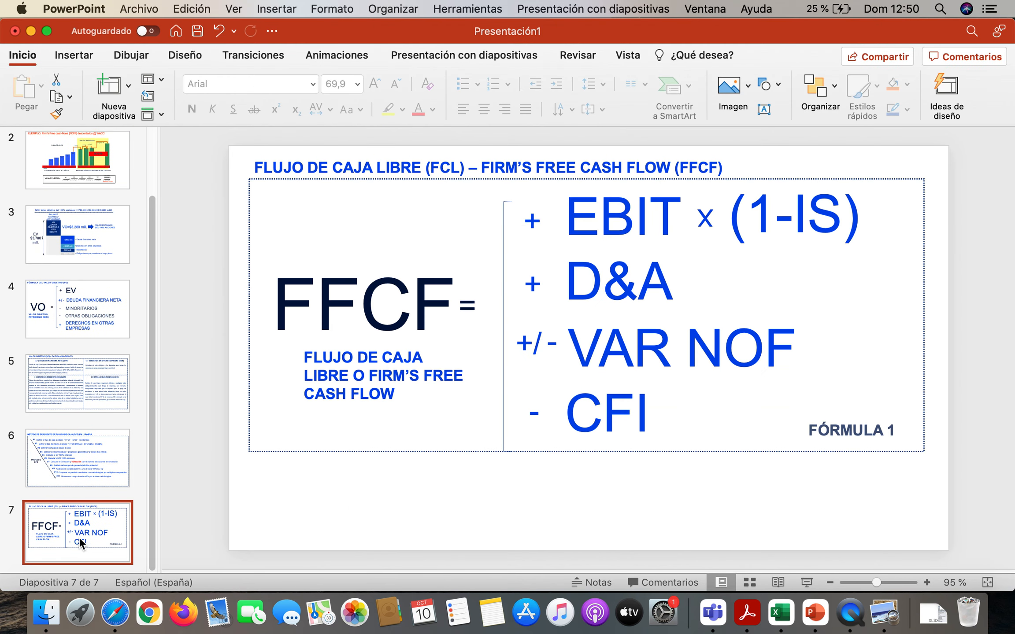
Switch to Excel and review the perpetuity growth "G" assumptions in row 58 for the optimistic, base and pessimistic scenarios
click(775, 619)
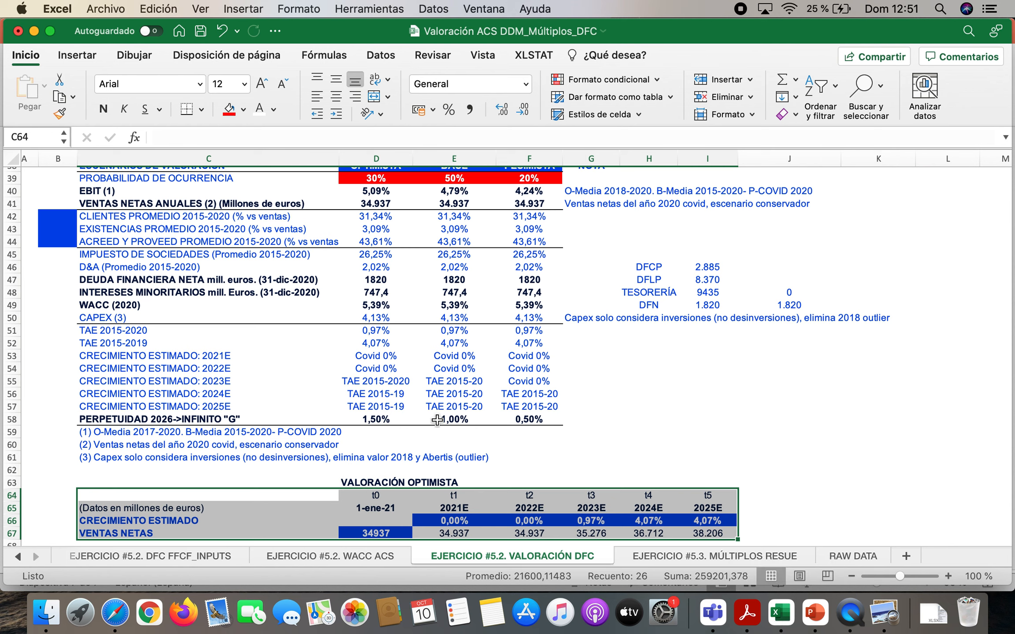
click(116, 416)
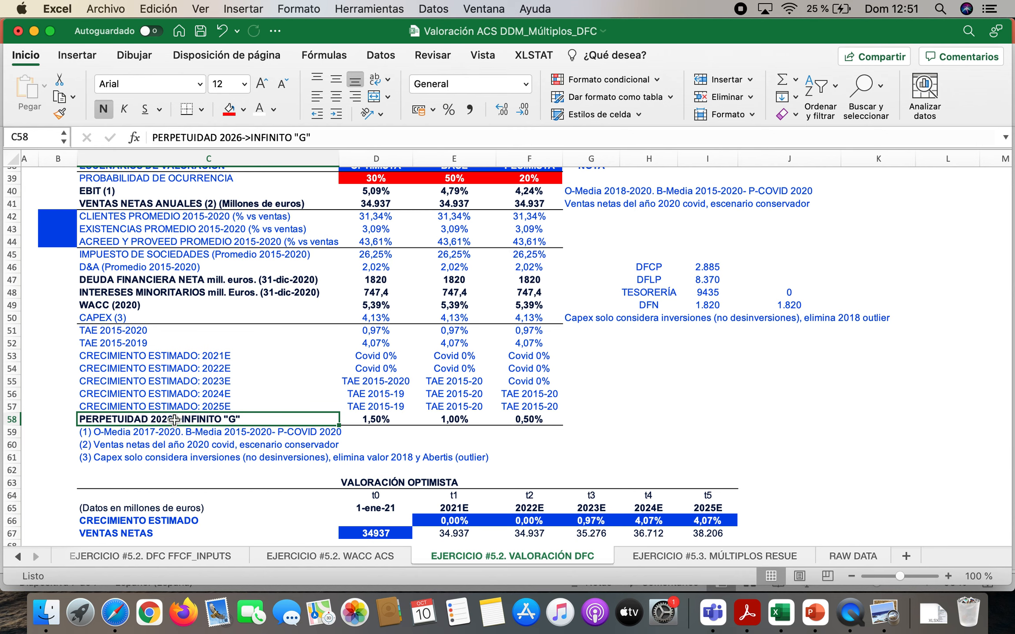
scroll(731, 405, down, 5)
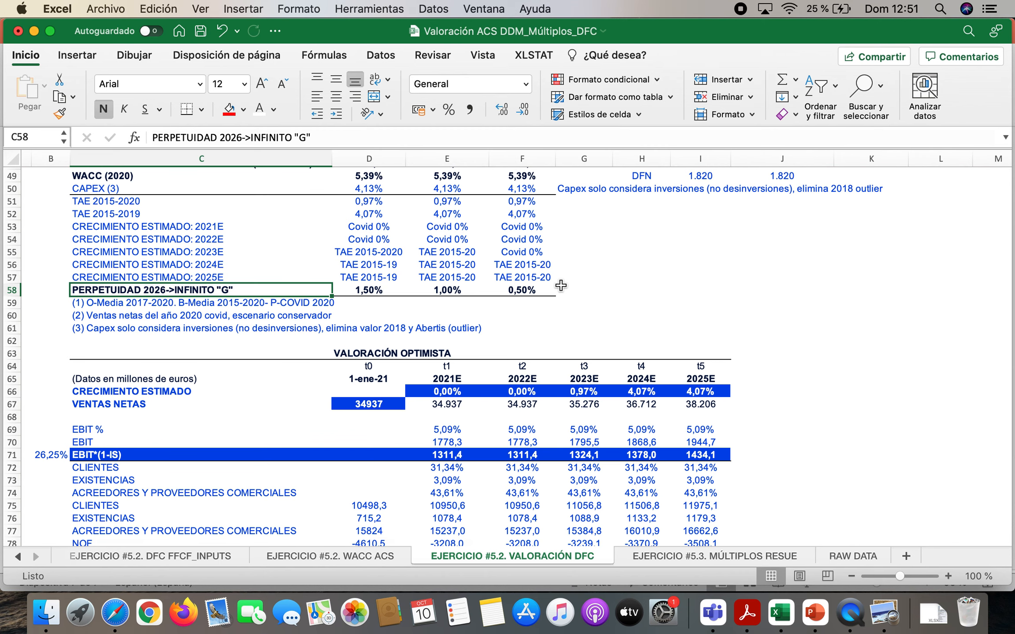
scroll(560, 285, up, 5)
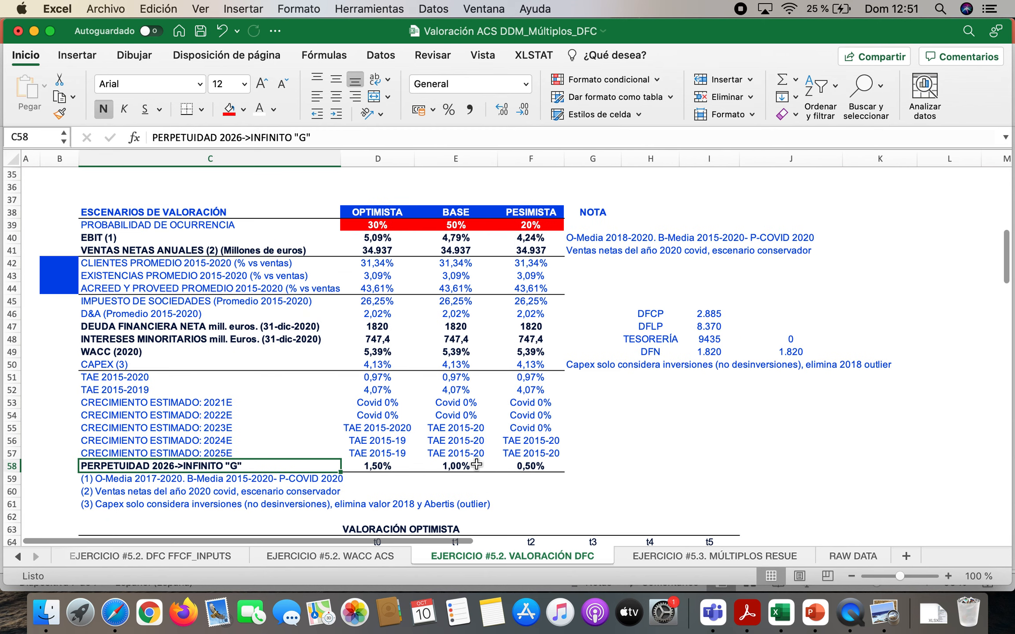
click(460, 465)
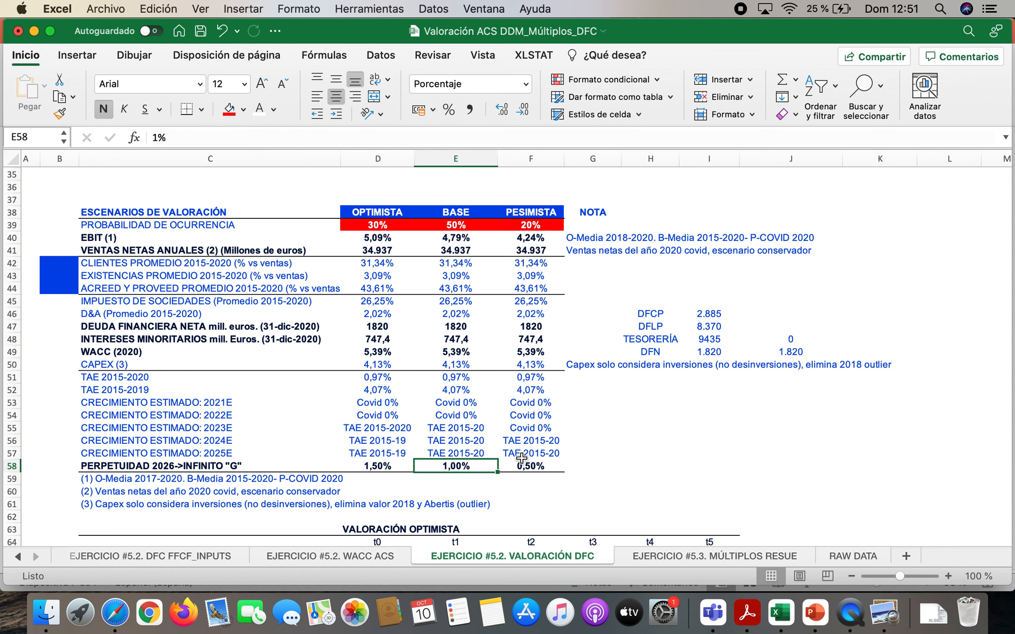
click(387, 468)
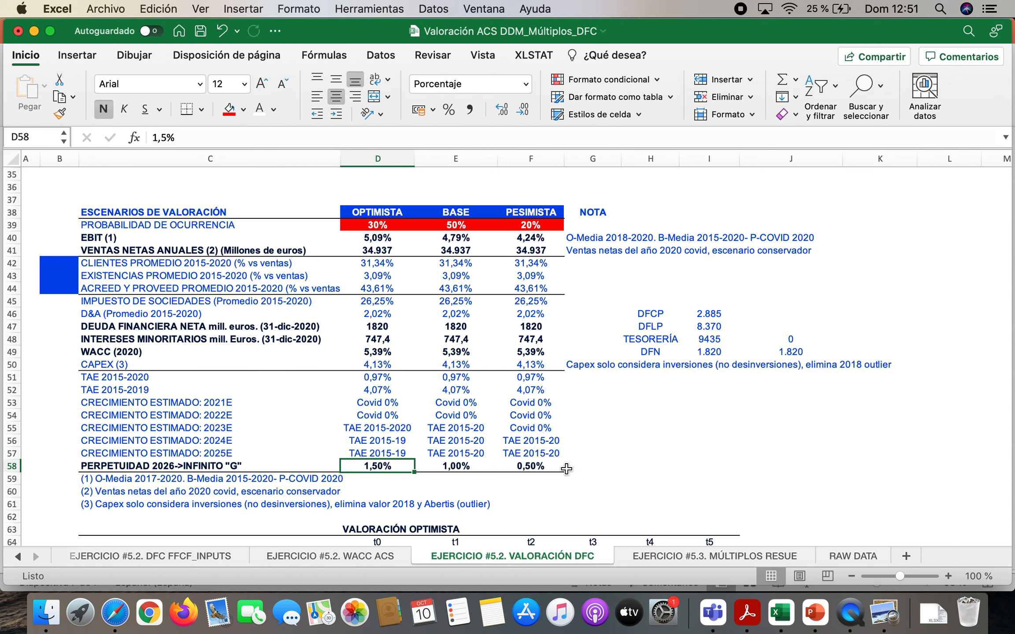
click(550, 466)
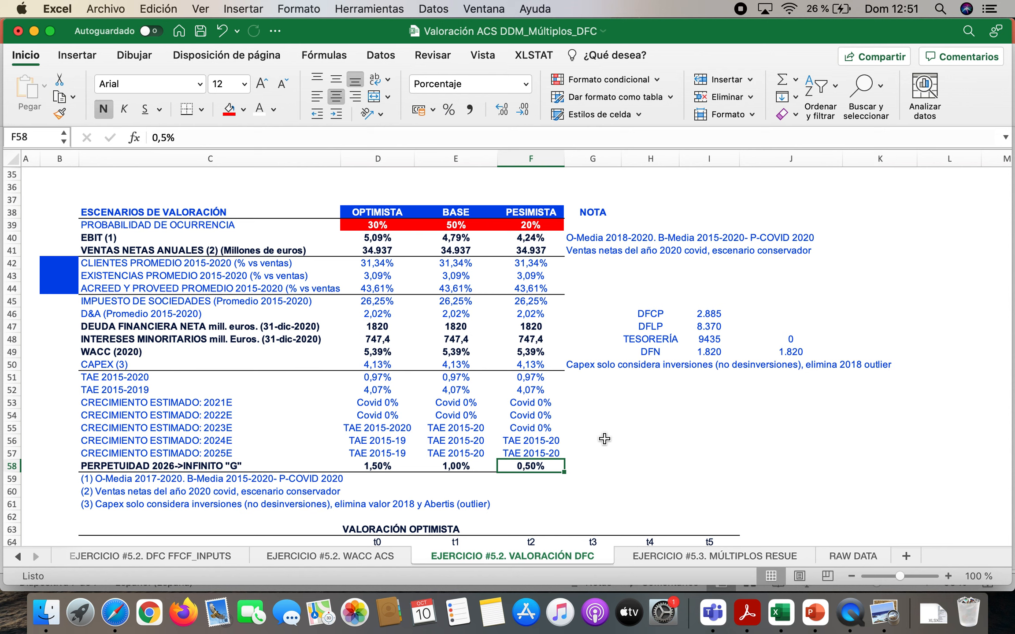
Inspect the EBIT % row and the EBIT formula in E70 of the optimistic valuation
scroll(604, 438, down, 10)
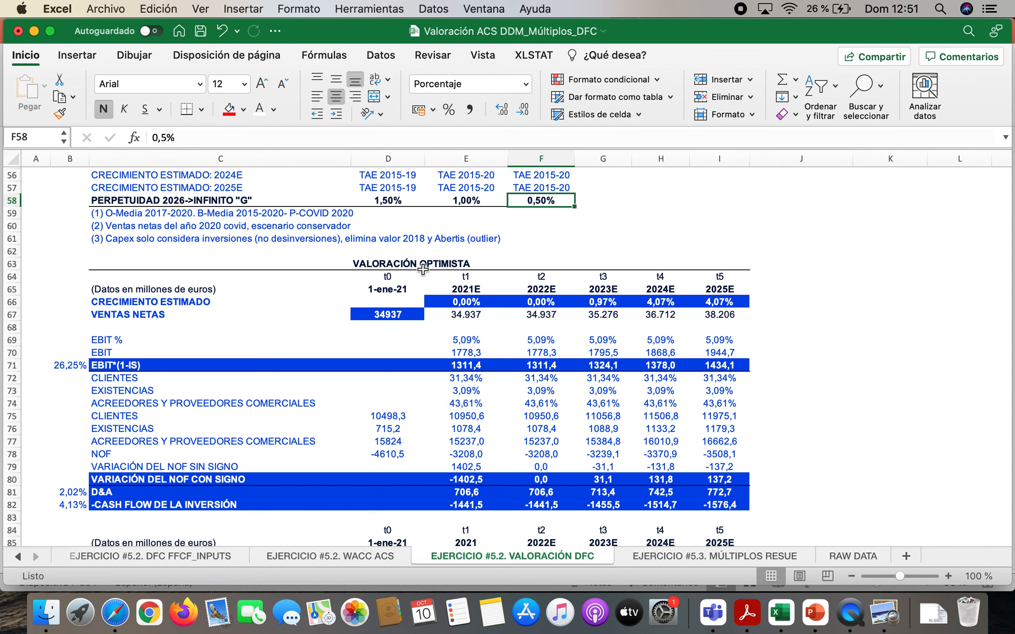
click(406, 262)
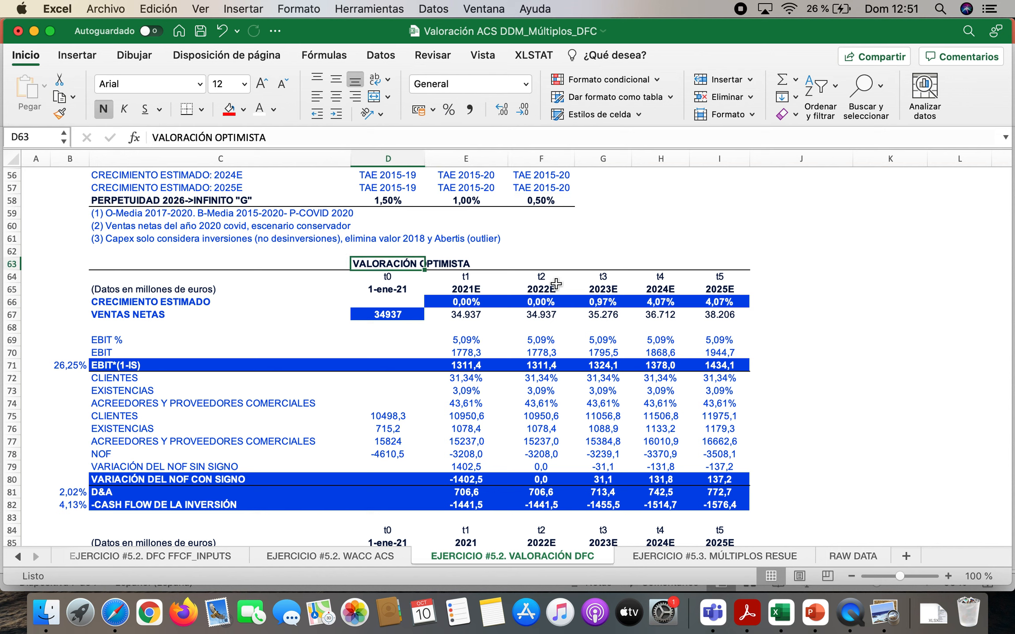
click(104, 338)
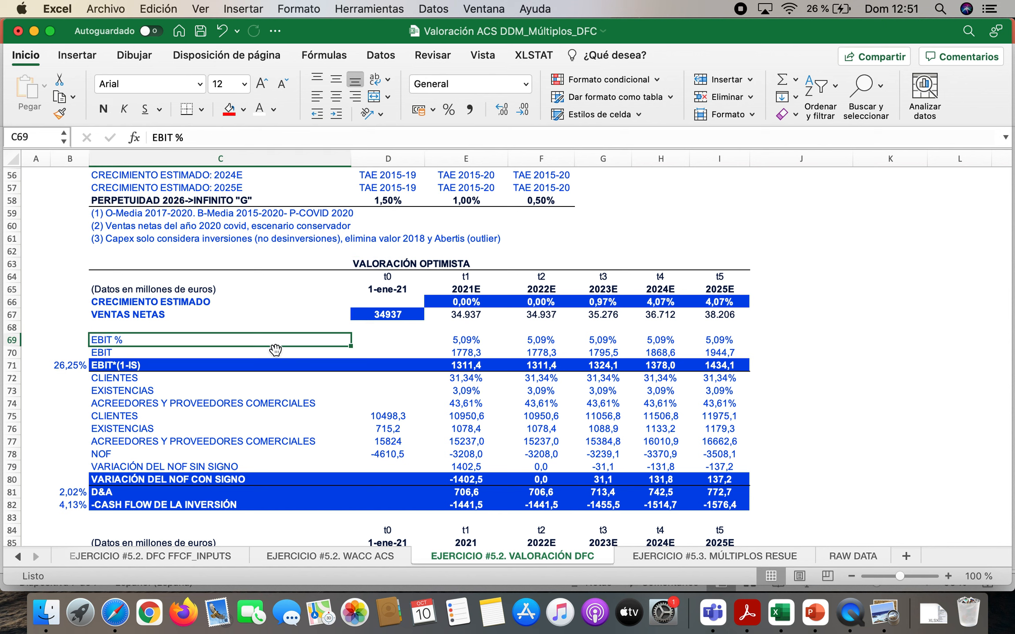
double_click(468, 353)
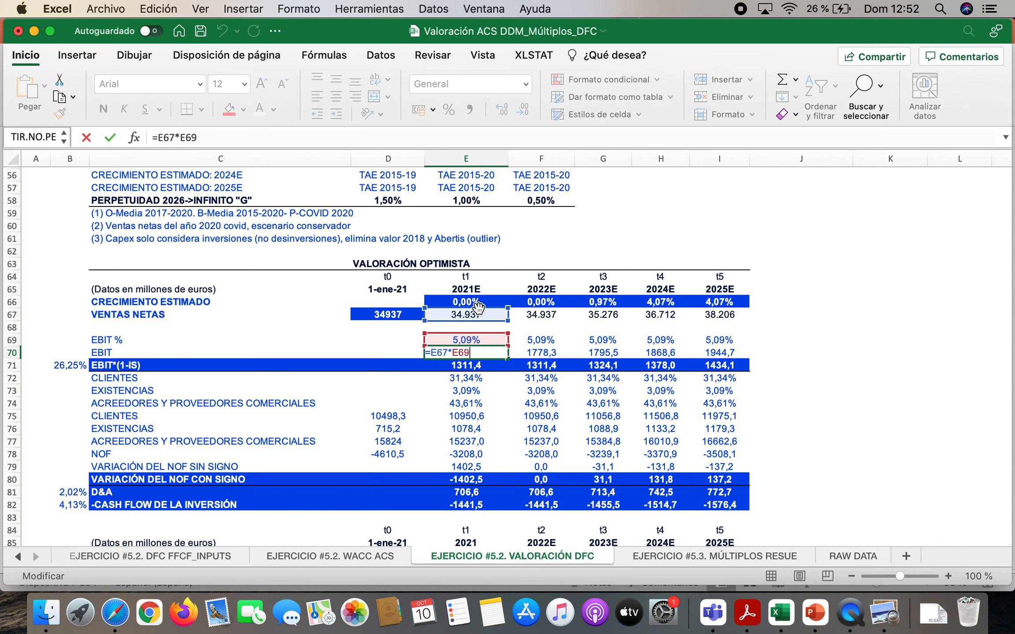
key(Return)
drag(467, 353, 712, 352)
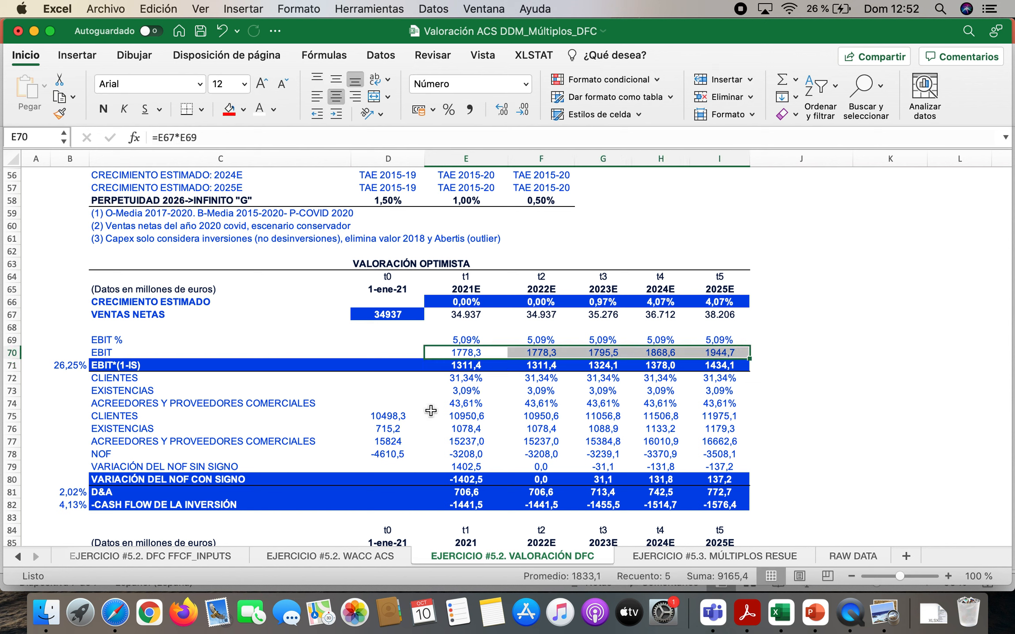
Check the EBIT*(1-IS) formula in E71, highlight E71:I71 and compare it with the FFCF formula slide in PowerPoint
double_click(484, 365)
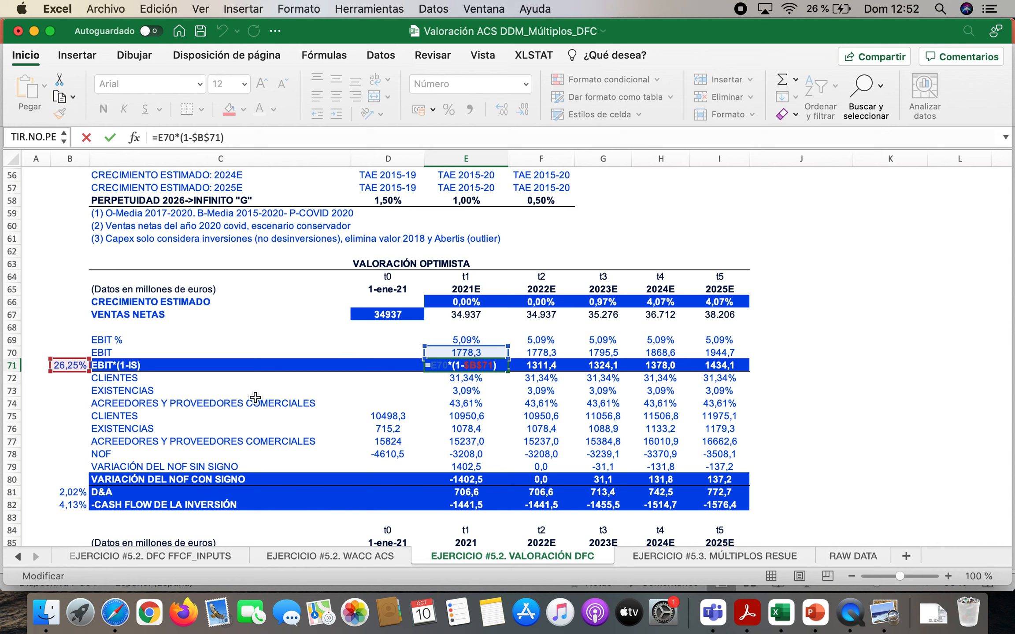
key(Return)
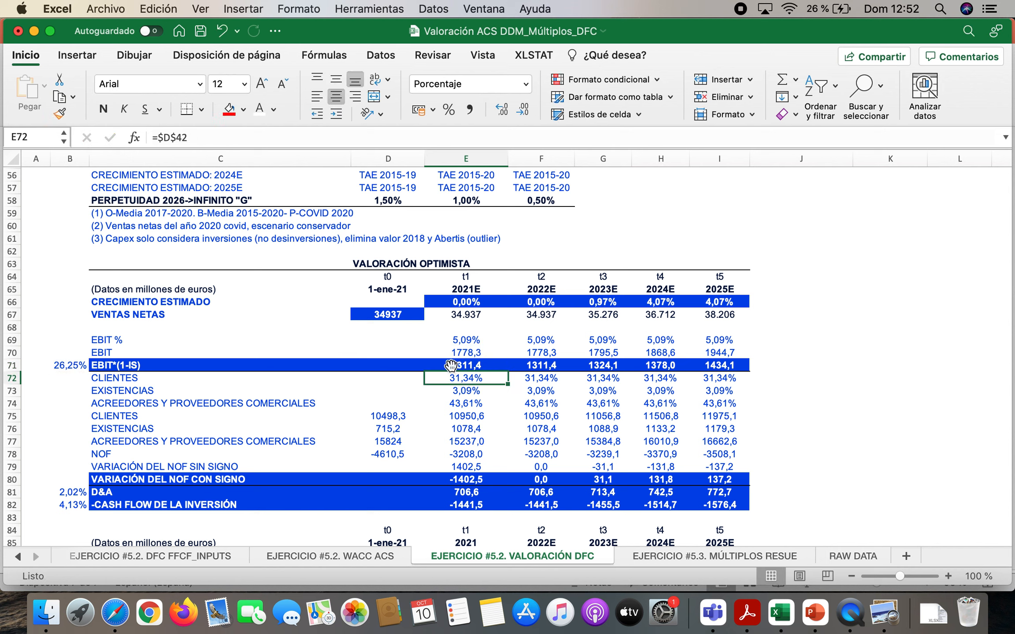
click(475, 365)
drag(475, 365, 707, 366)
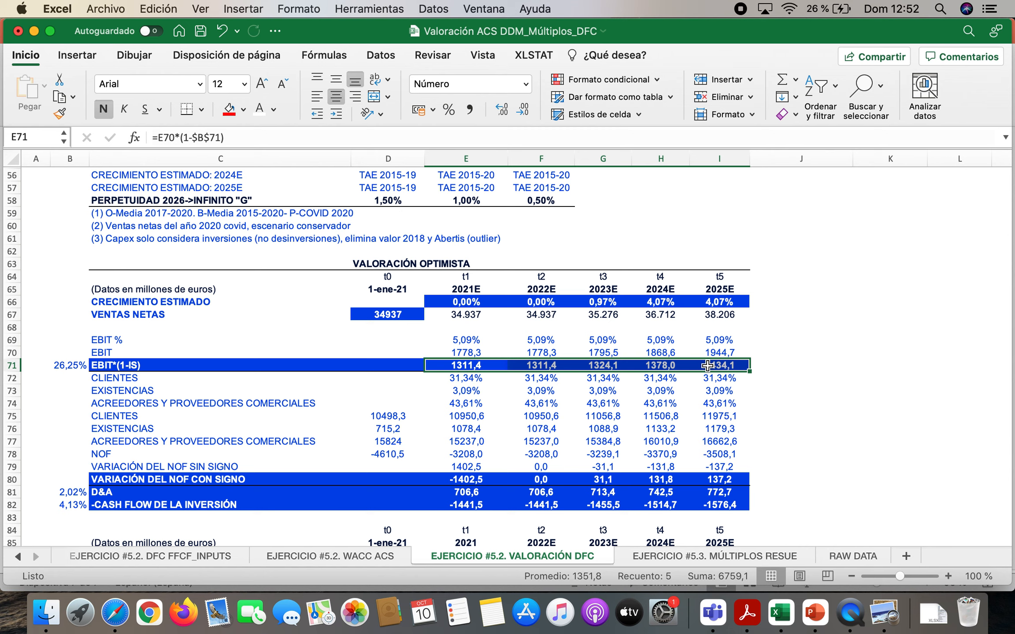
click(820, 619)
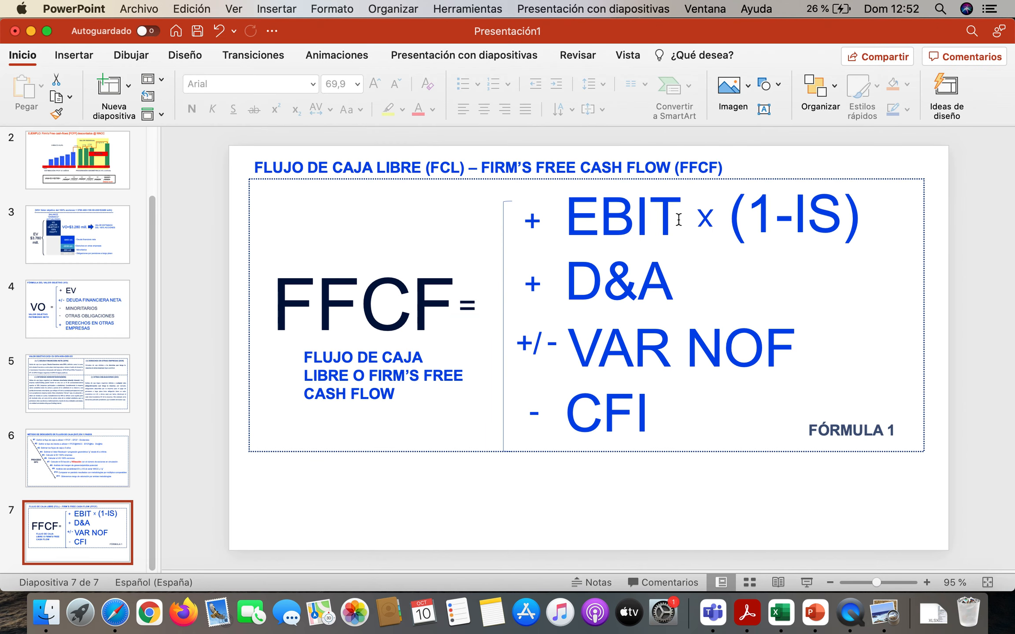
Return to Excel and highlight the EBIT*(1-IS) rows of the base valuation in E112:I112 and the pessimistic valuation in E153:I153
click(781, 613)
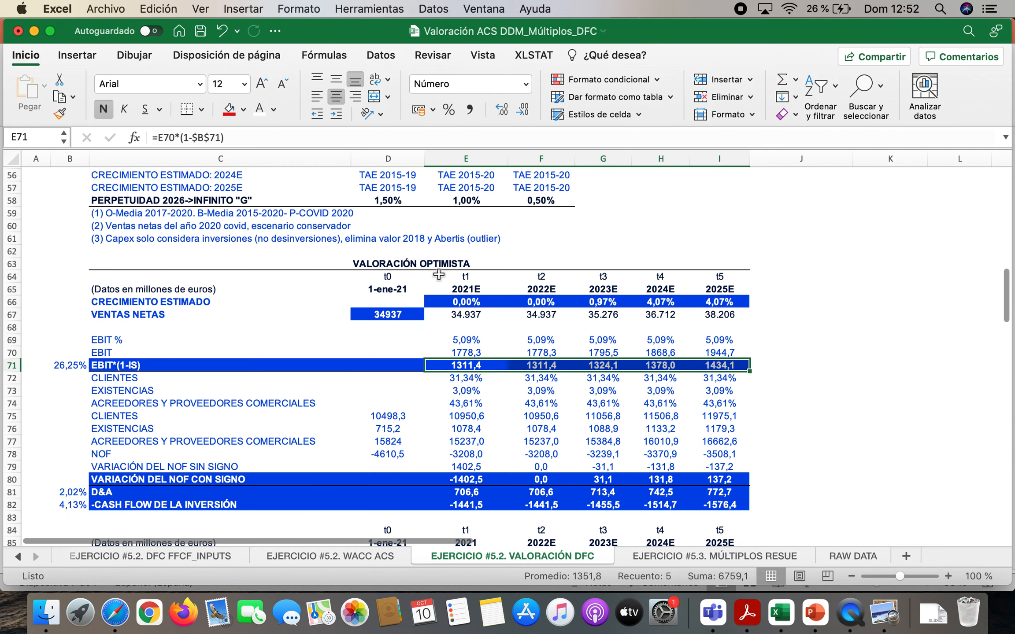
scroll(419, 442, down, 3)
scroll(419, 442, down, 15)
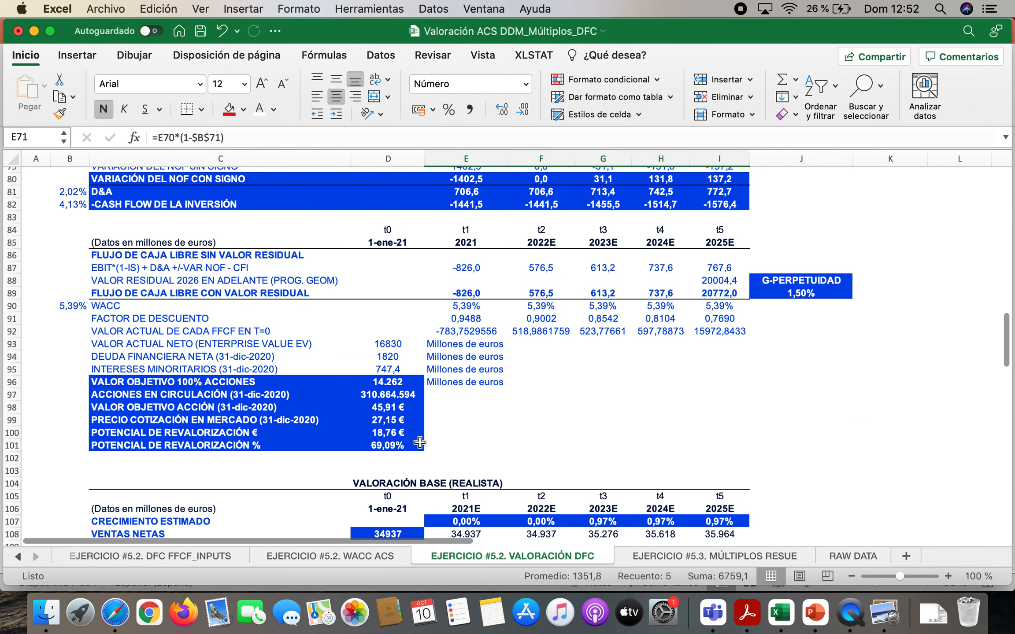
drag(468, 337, 718, 337)
scroll(443, 238, down, 14)
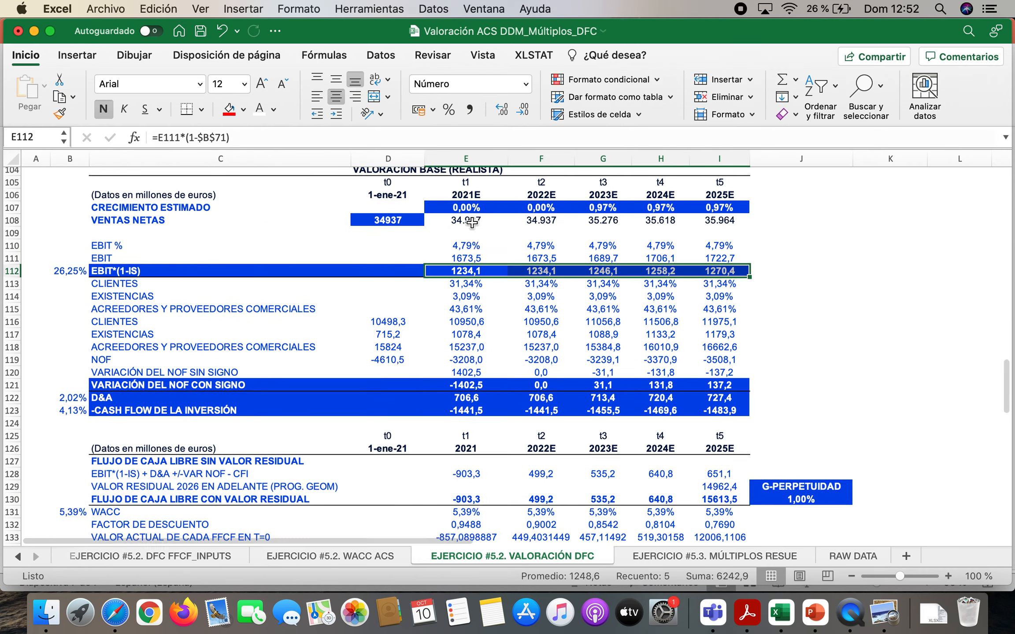
scroll(471, 223, down, 3)
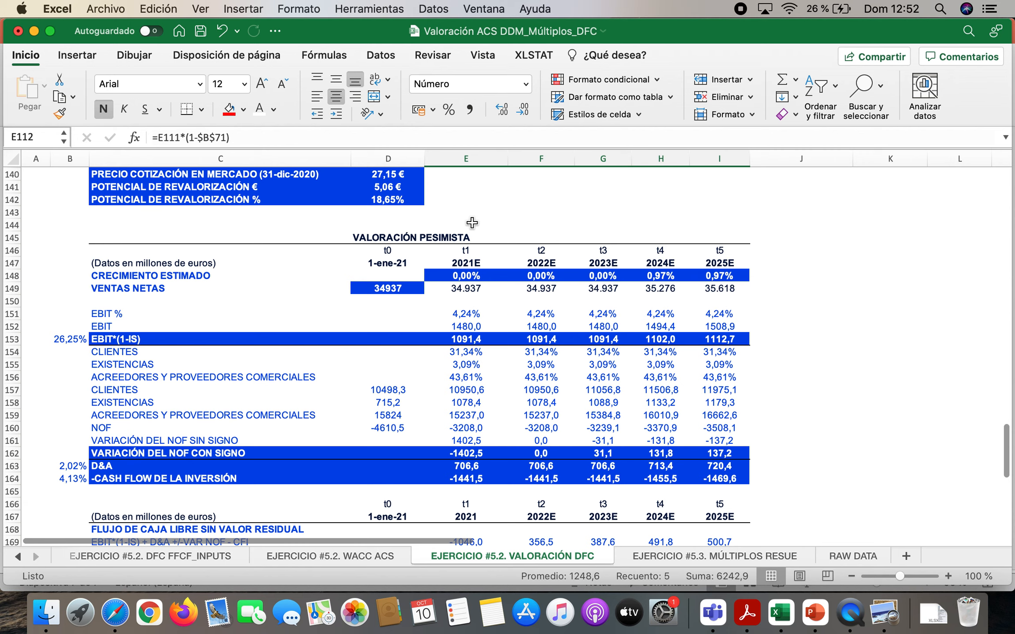
drag(466, 338, 726, 340)
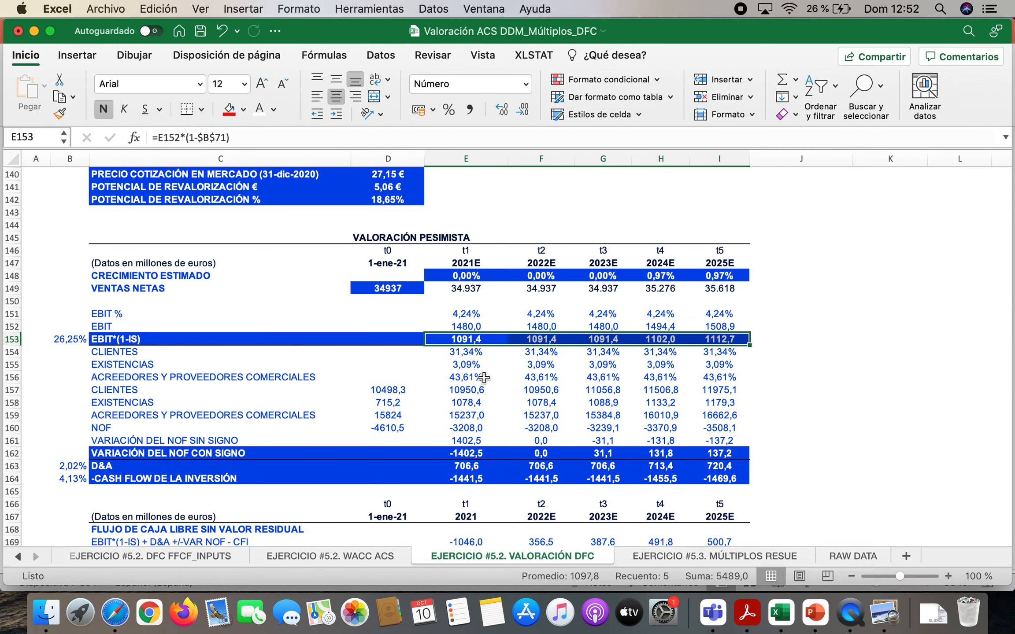
Go through the CLIENTES and EXISTENCIAS percentage rows 72 and 73 of the optimistic valuation cell by cell
scroll(483, 377, up, 20)
scroll(483, 377, up, 3)
scroll(483, 377, up, 4)
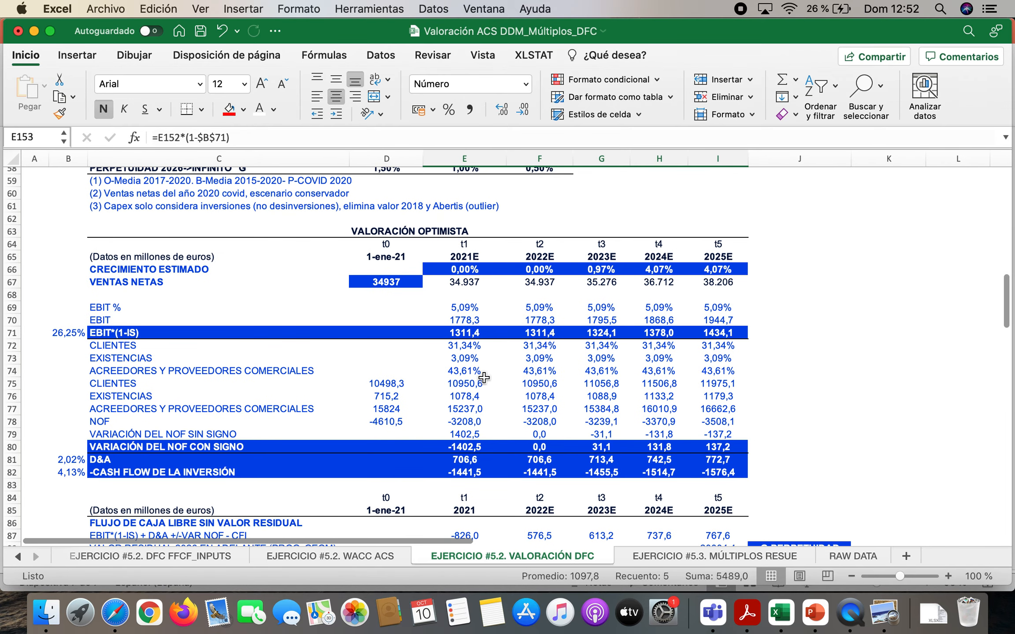
scroll(484, 377, up, 2)
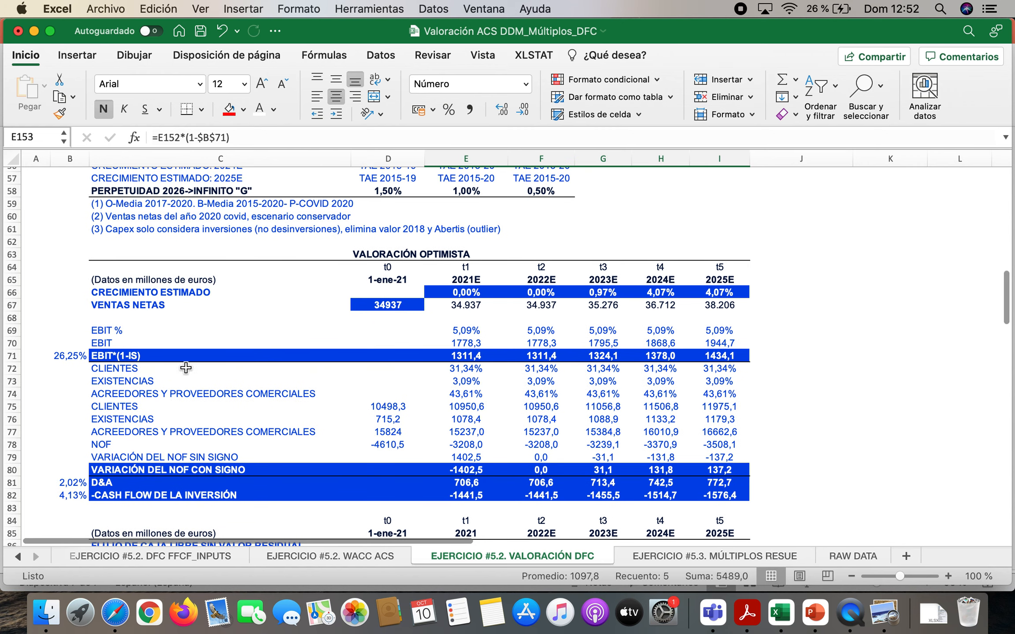
click(132, 368)
key(Down)
key(Down)
key(Up)
key(Up)
key(Right)
key(Right)
key(Right)
key(Right)
key(Right)
key(Right)
key(Left)
key(Left)
key(Left)
key(Left)
key(Down)
key(Right)
key(Right)
key(Right)
key(Right)
key(Left)
key(Left)
key(Left)
key(Left)
key(Left)
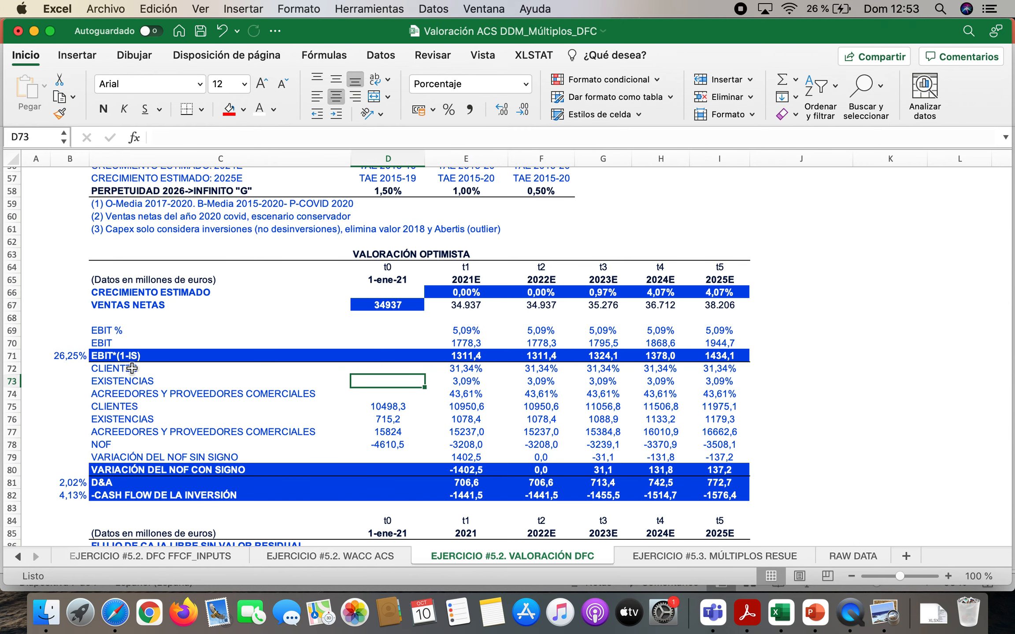
Check the PROMEDIO formulas for CLIENTES, EXISTENCIAS and ACREED COMERC Y OTROS in J14:J16
scroll(133, 368, up, 10)
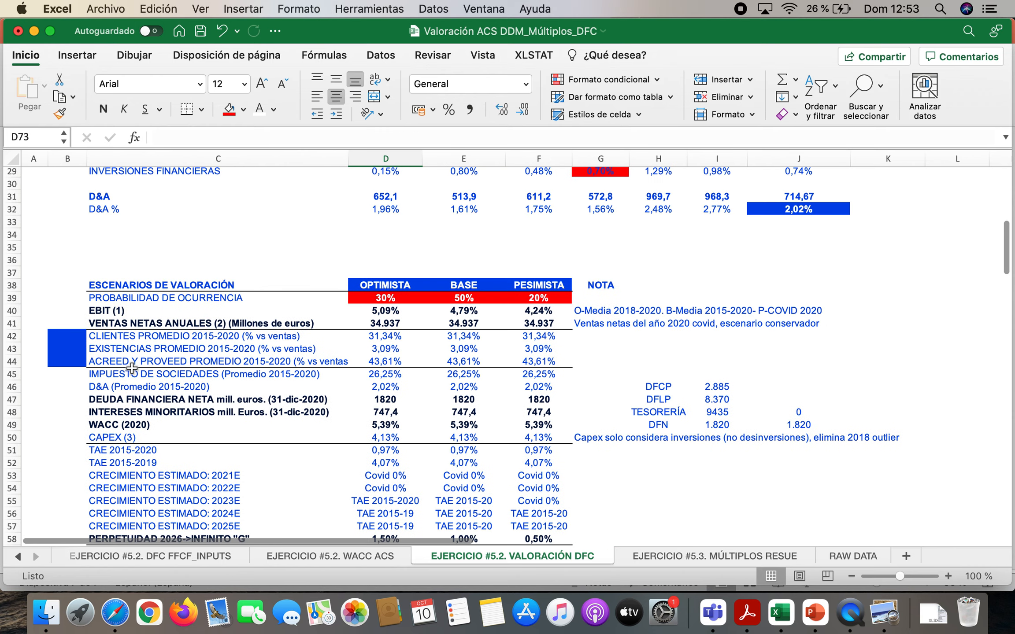
scroll(132, 369, up, 9)
scroll(132, 368, right, 1)
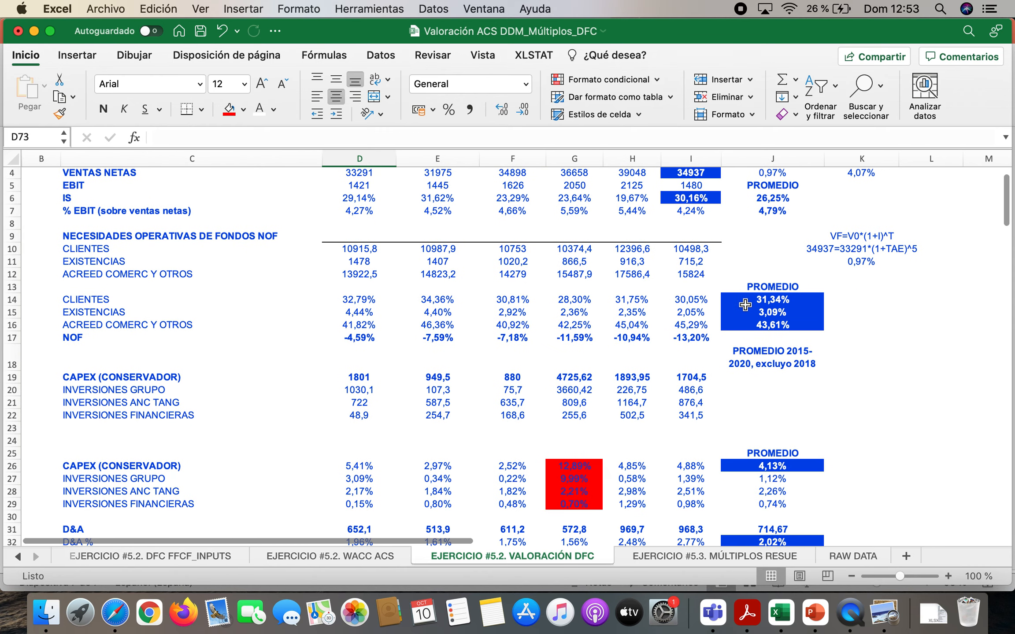
click(762, 303)
click(775, 311)
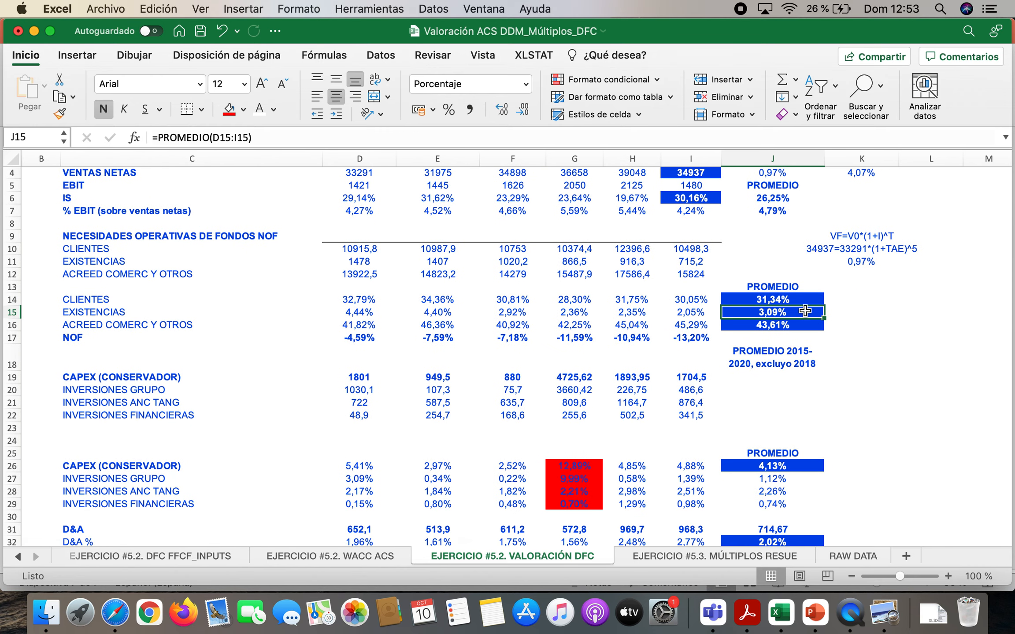
click(789, 324)
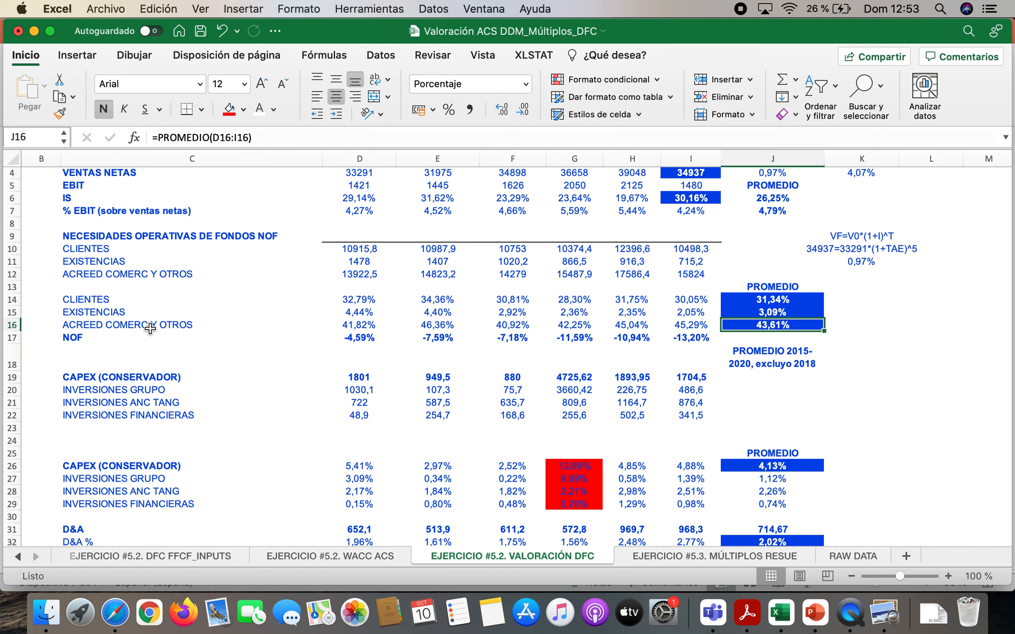
Check the formulas for CLIENTES, EXISTENCIAS and ACREEDORES Y PROVEEDORES COMERCIALES in E75:E77 of the optimistic valuation
scroll(248, 360, down, 9)
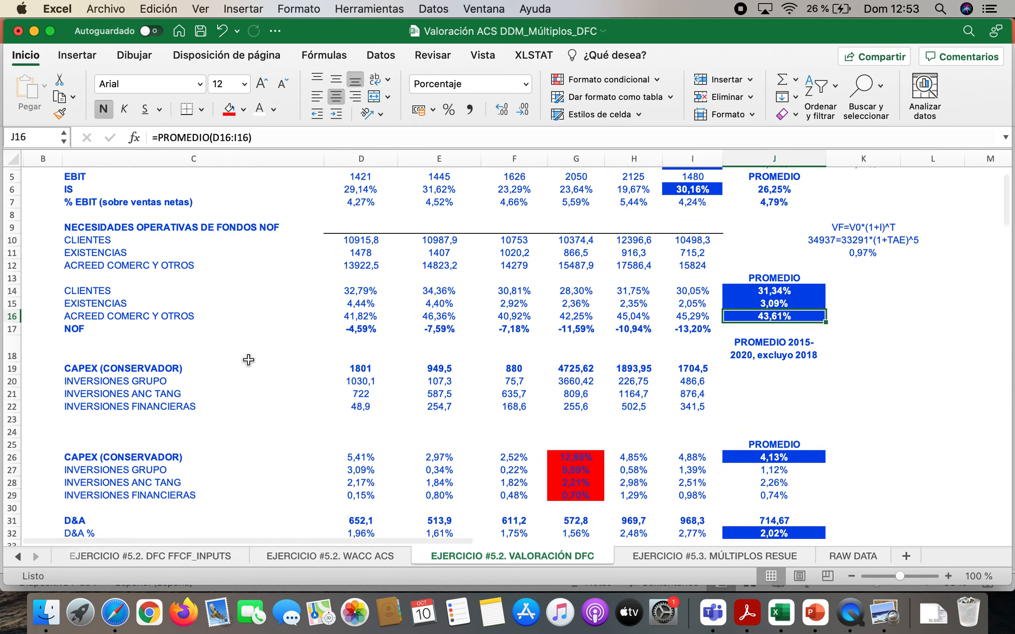
scroll(249, 360, down, 9)
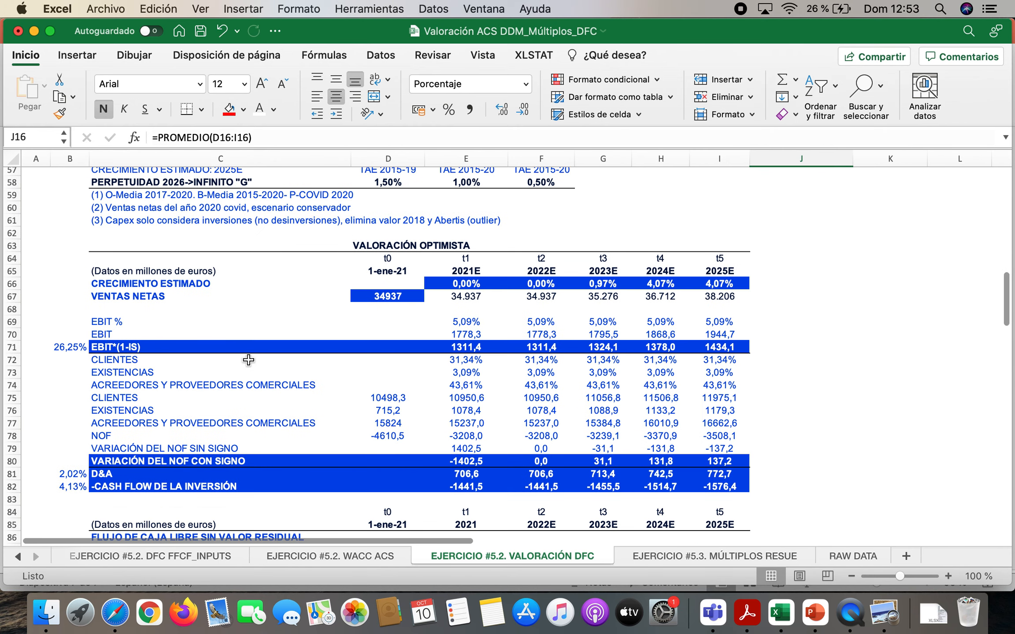
double_click(482, 399)
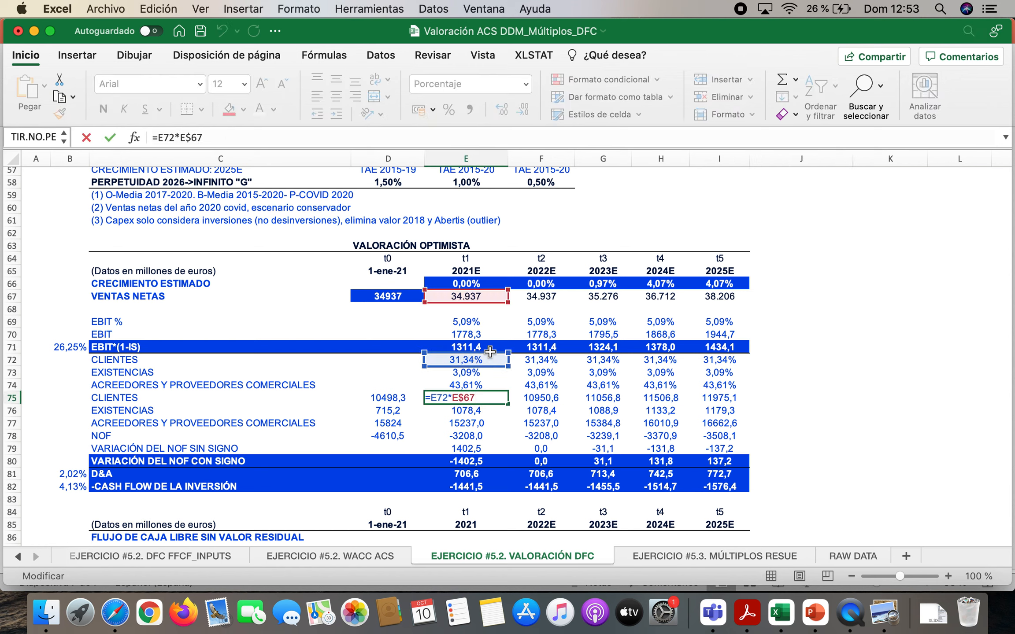
key(Escape)
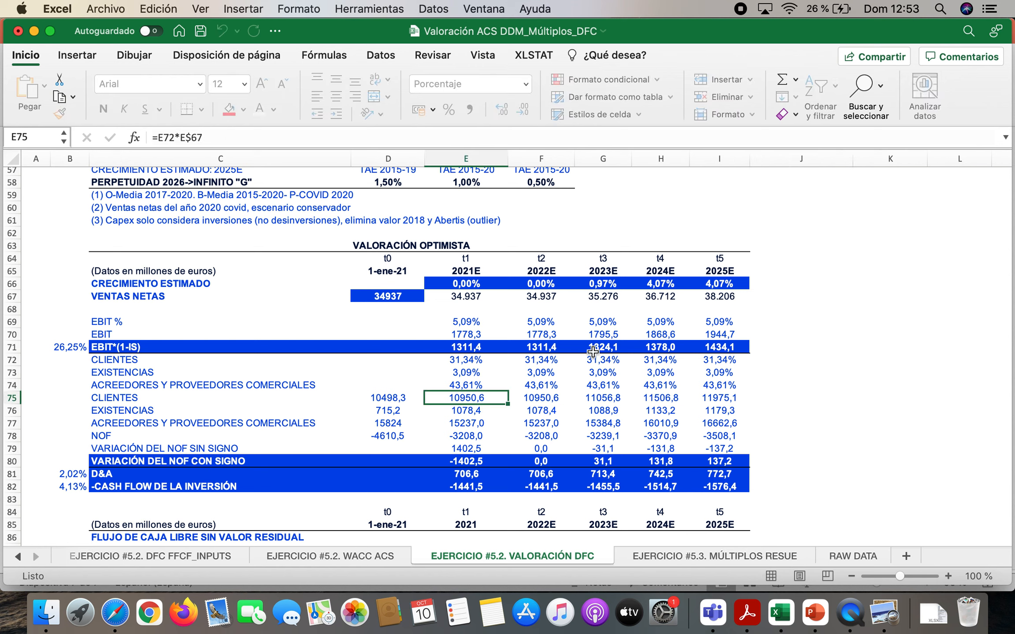
double_click(476, 411)
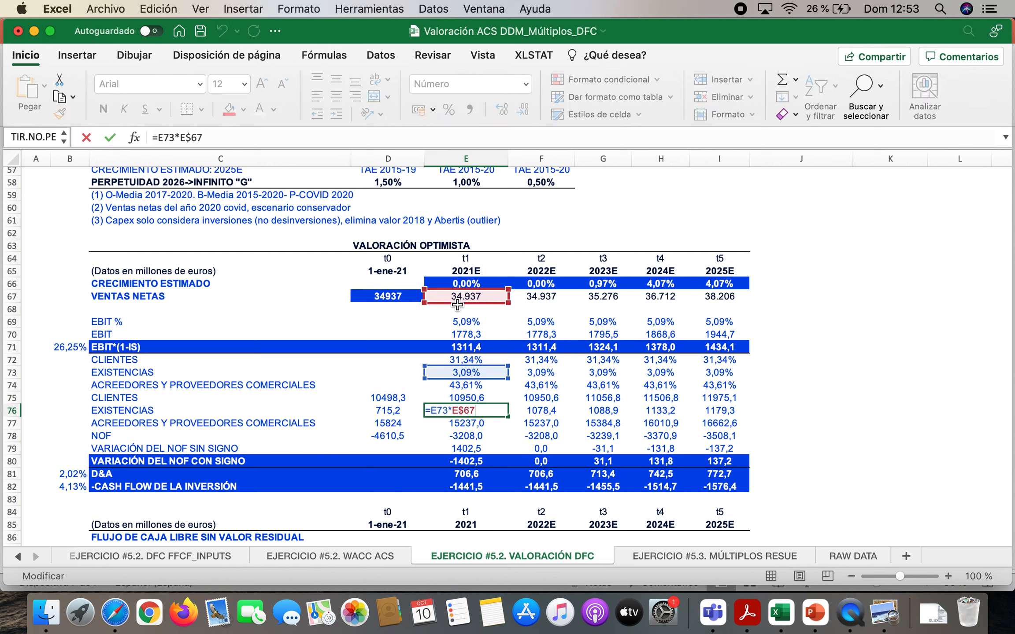
key(Escape)
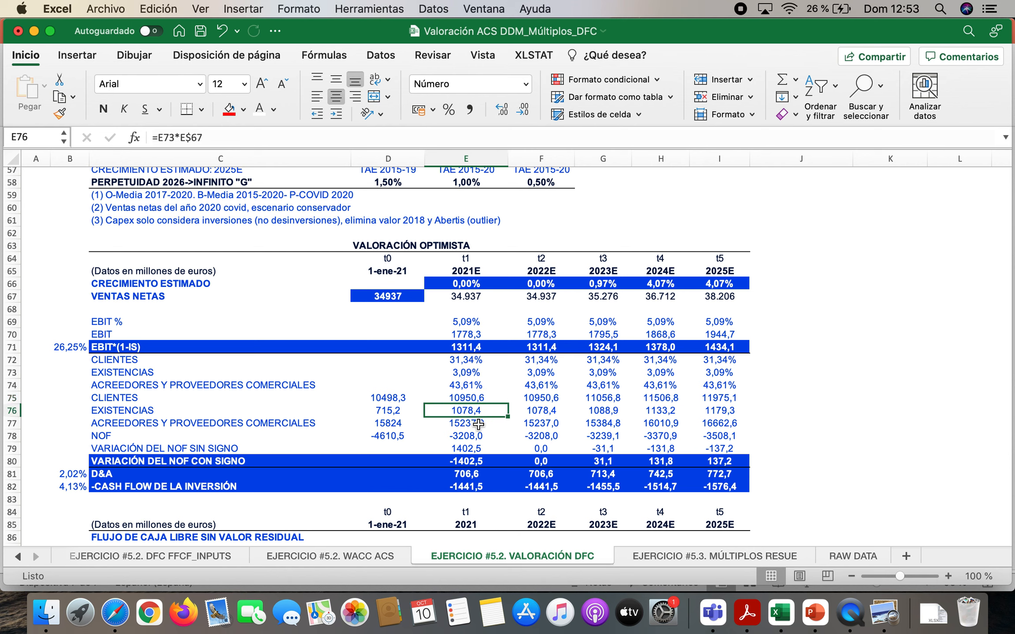
double_click(477, 422)
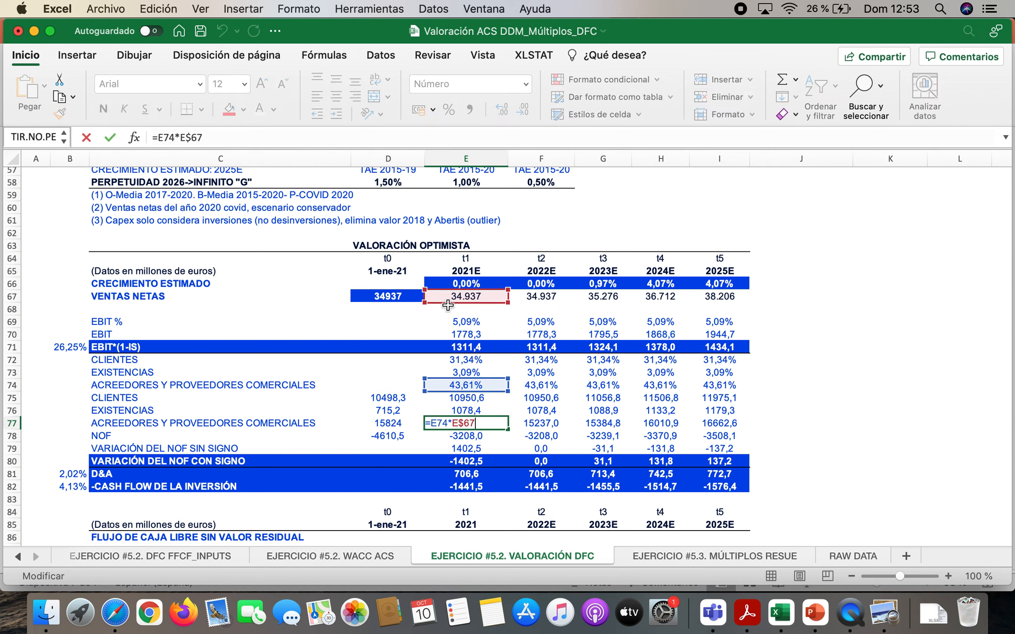
key(Escape)
Check the EXISTENCIAS formula in H76 and highlight the projected balances in E75:I77
double_click(671, 410)
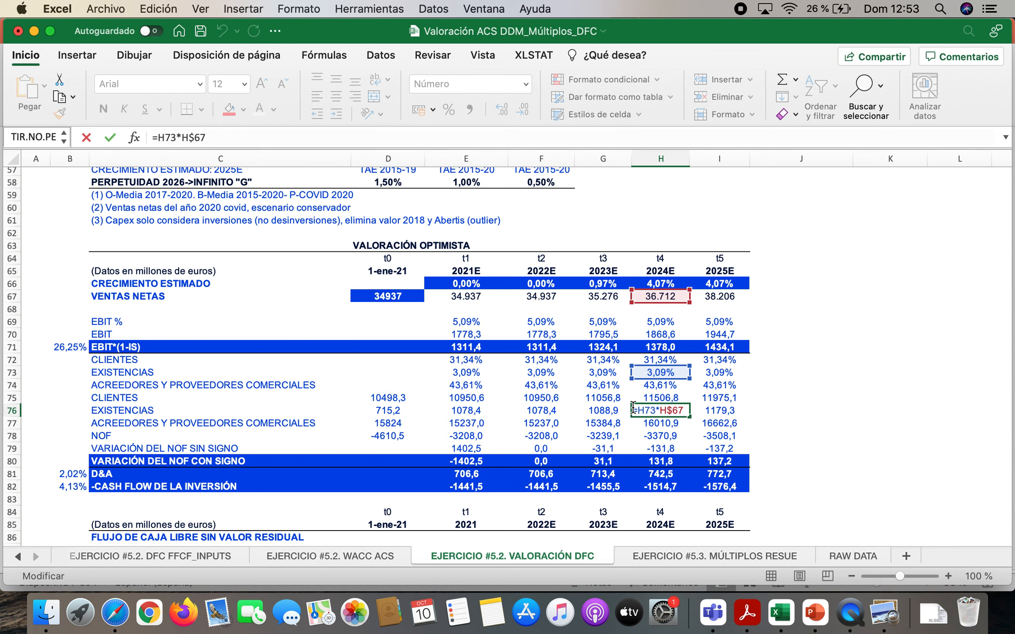
key(Return)
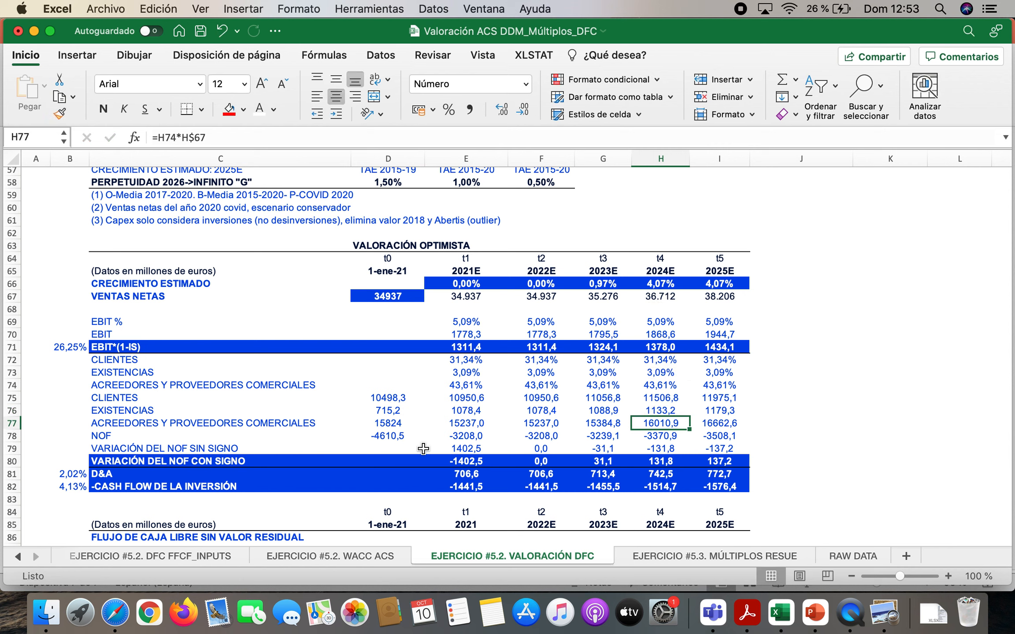
drag(468, 398, 715, 420)
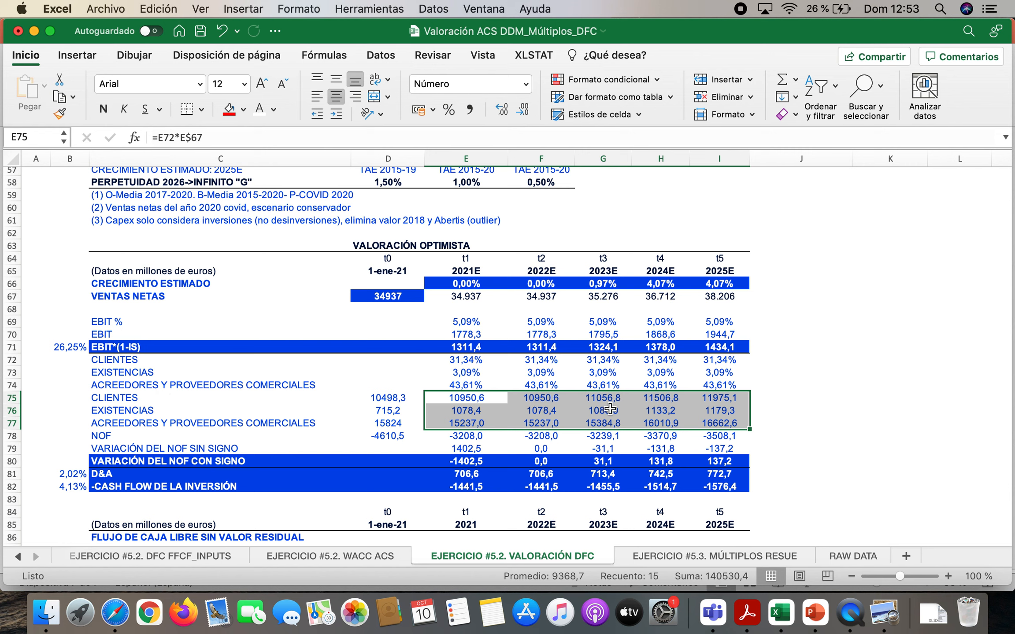
Make the NOF label in C78 bold and go through the NOF formulas in E78:G78
click(117, 434)
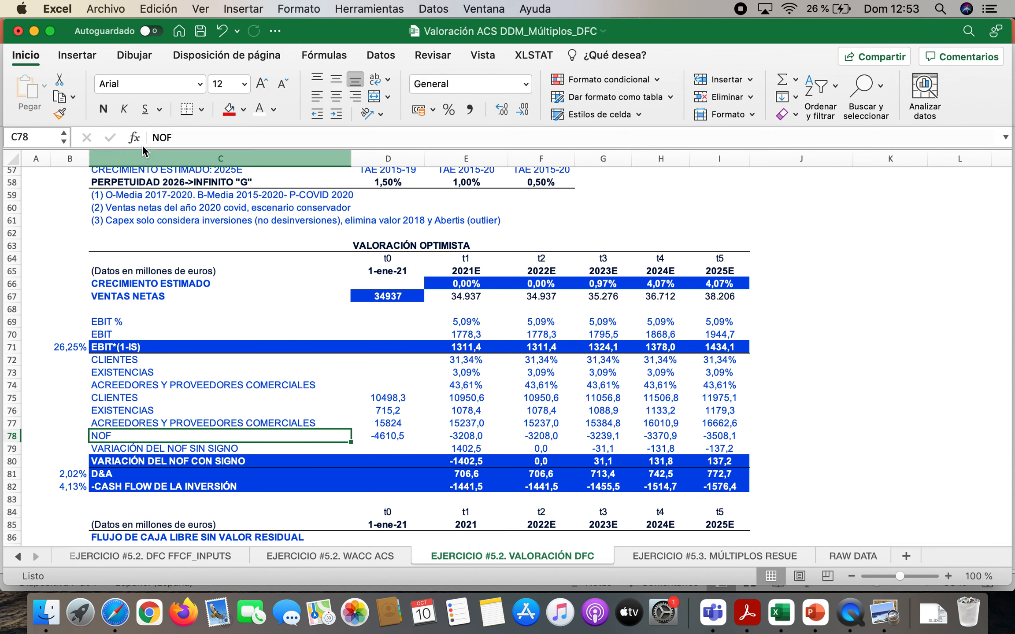
double_click(480, 434)
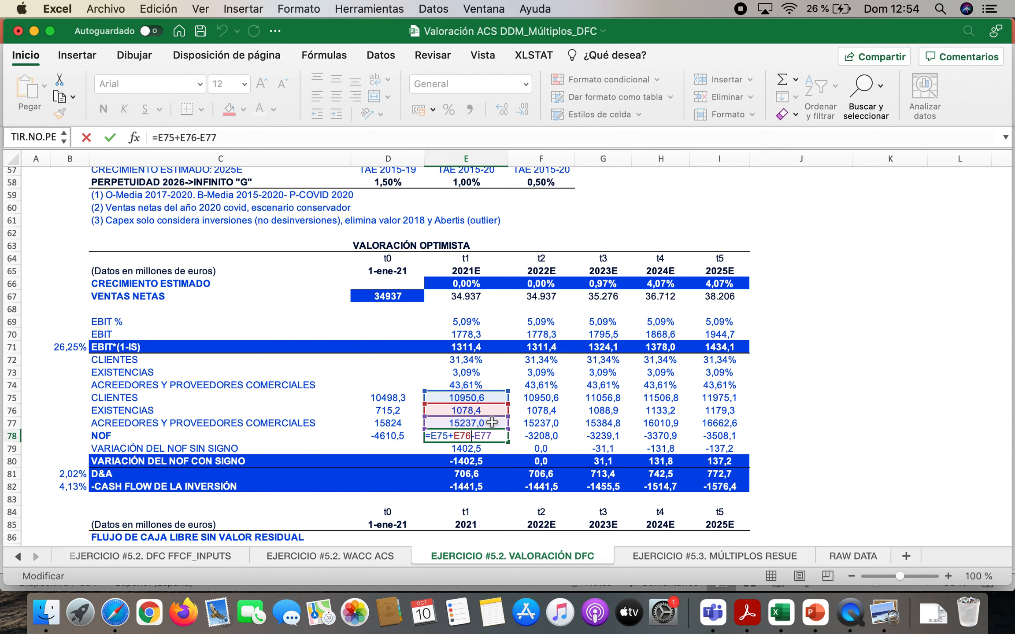
key(Return)
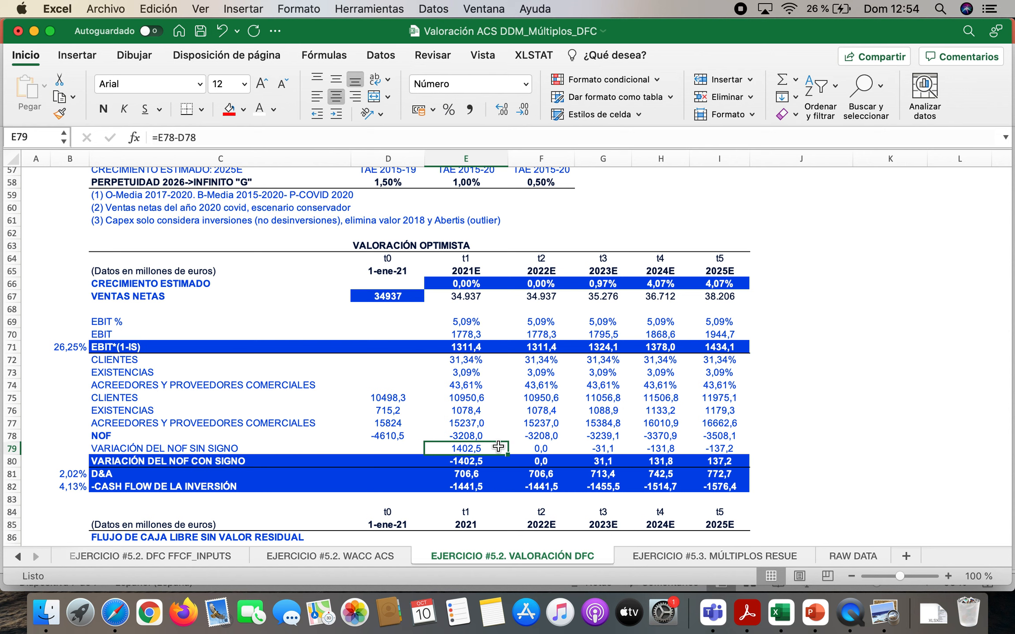
click(466, 436)
click(529, 439)
double_click(468, 436)
key(Escape)
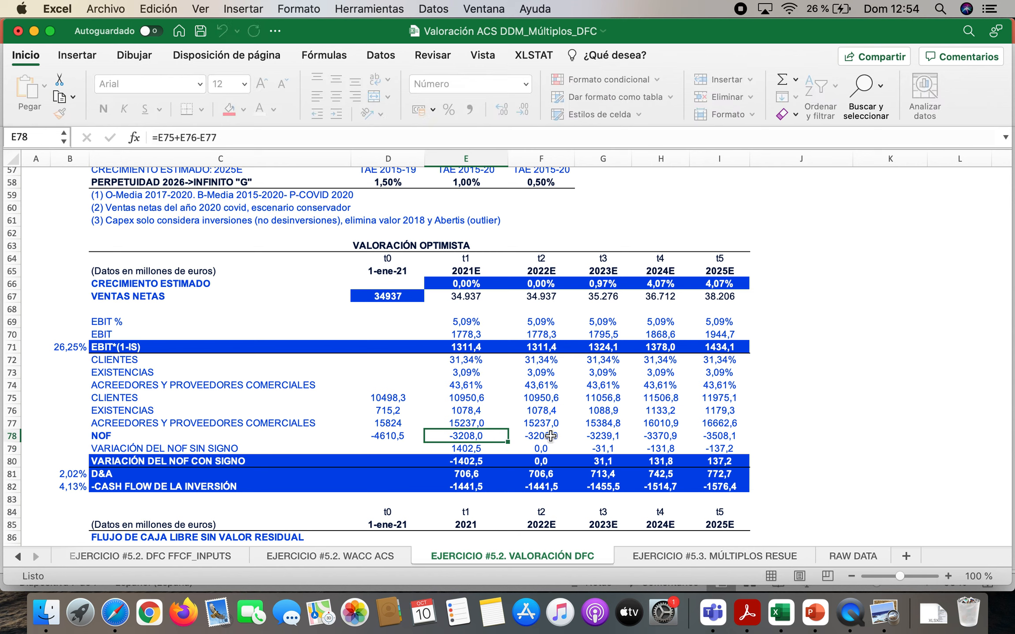
click(550, 436)
click(599, 436)
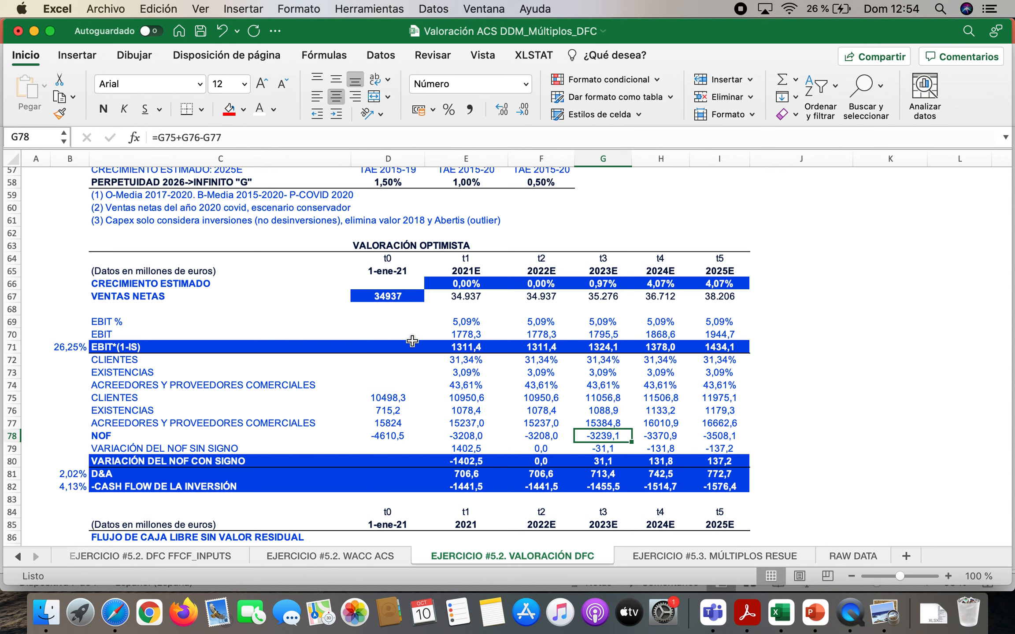
Highlight D75:D78, switch to Acrobat Reader and compare CLIENTES in D75 with the 31/12/2020 Deudores comerciales y otras cuentas a cobrar figure
drag(389, 398, 392, 438)
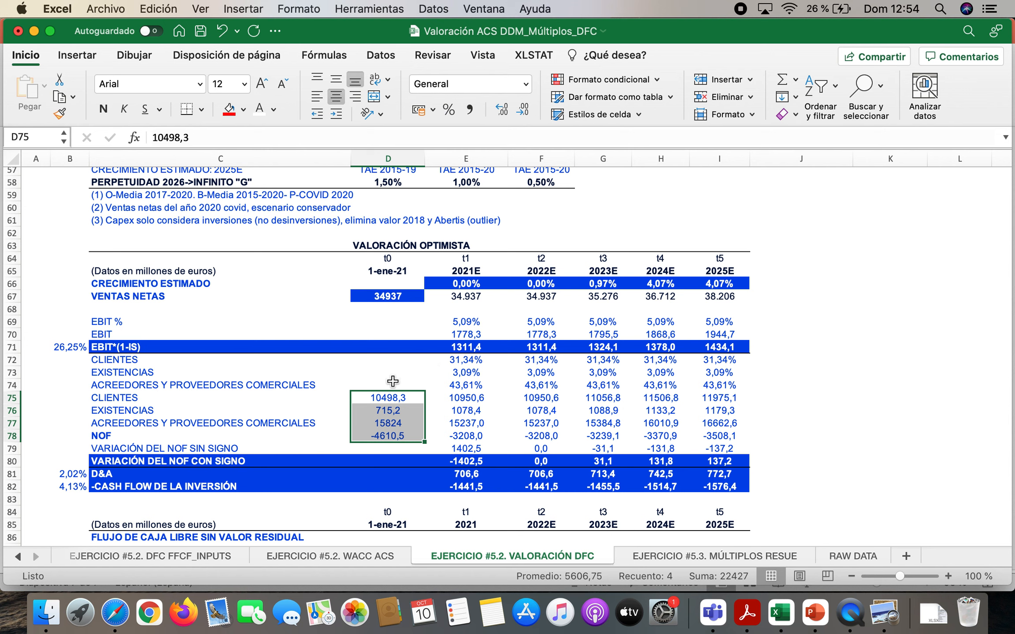
click(408, 399)
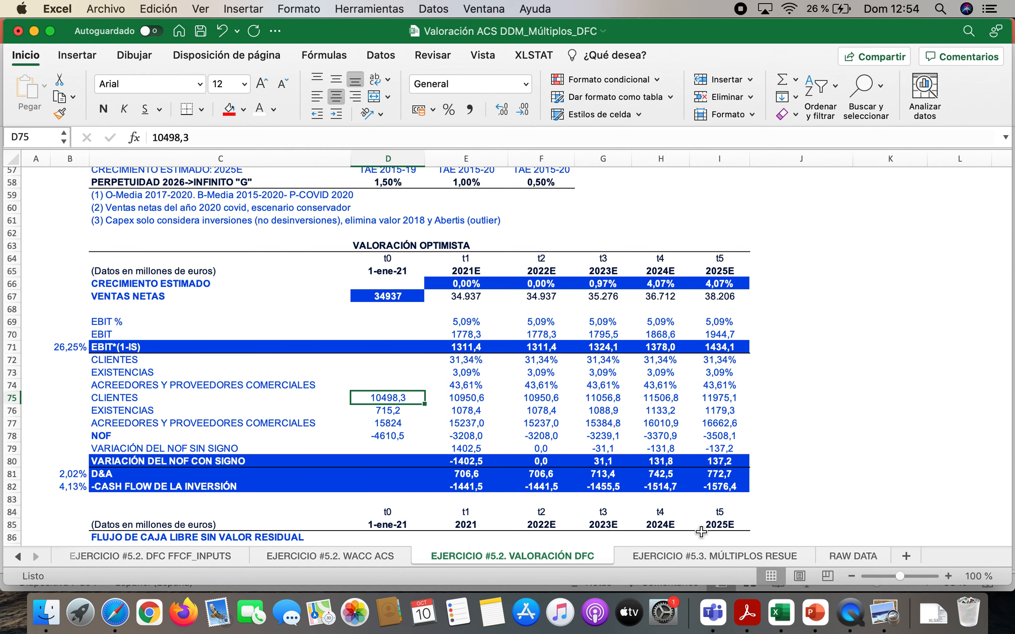
click(747, 612)
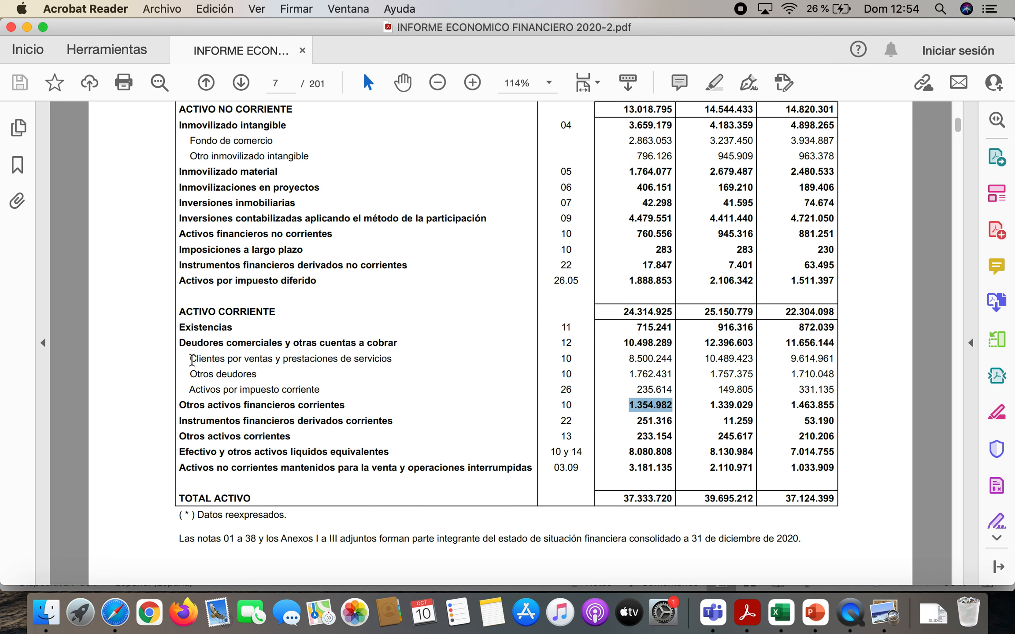
drag(179, 344, 398, 345)
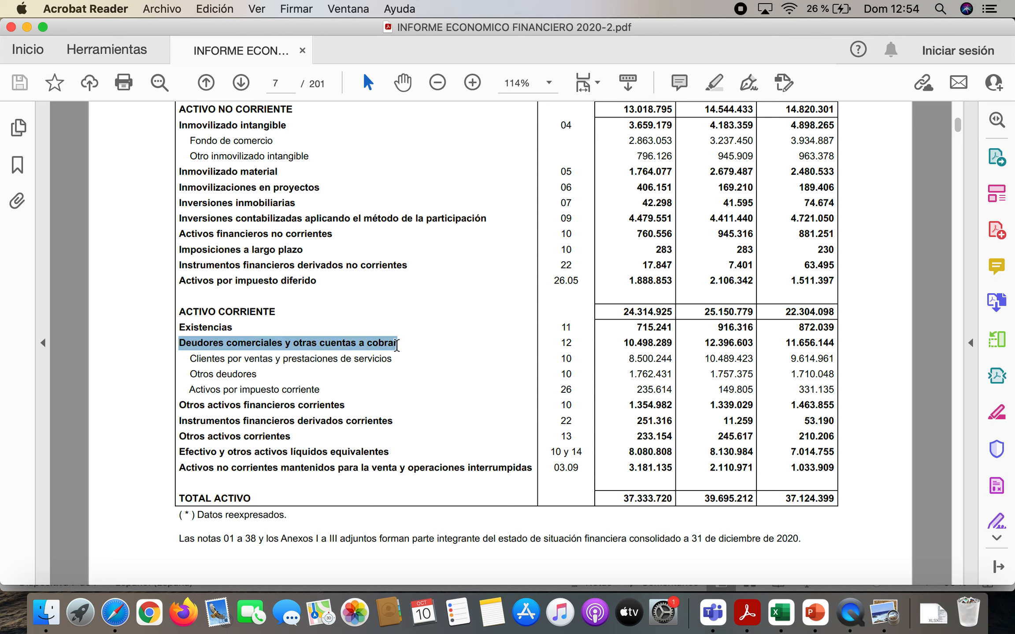
drag(622, 342, 674, 343)
scroll(623, 321, up, 5)
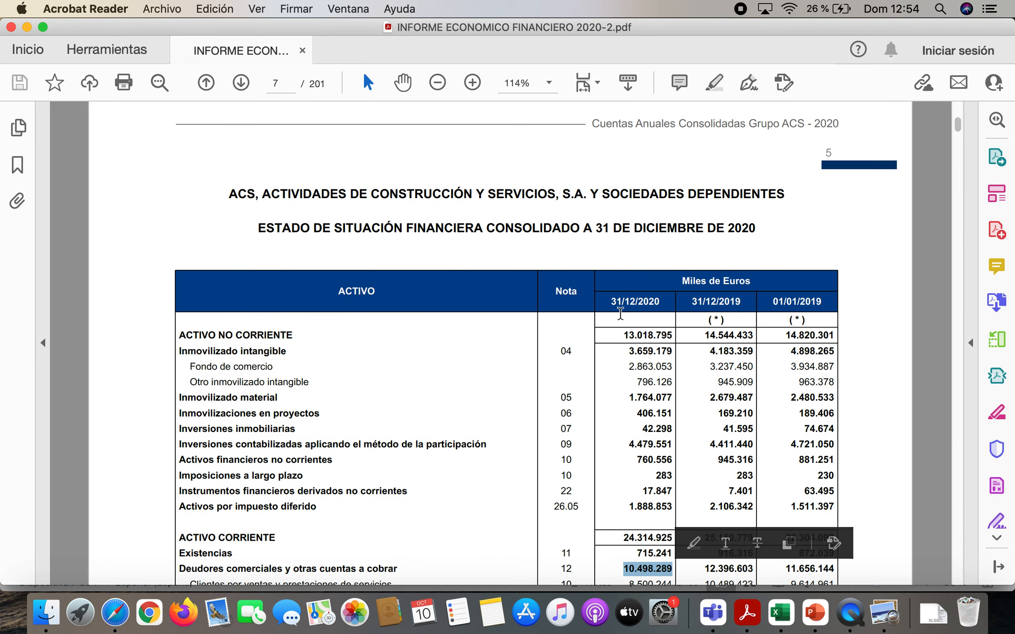
scroll(606, 413, down, 7)
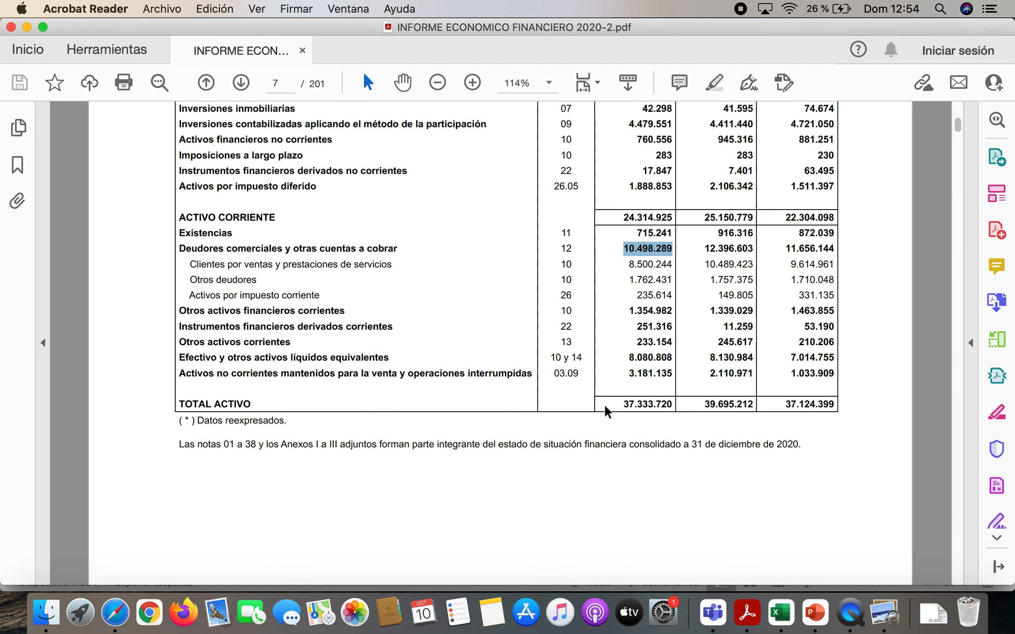
Select EXISTENCIAS in D76 in Excel and highlight the matching 31/12/2020 Existencias figure in the PDF balance sheet
click(781, 613)
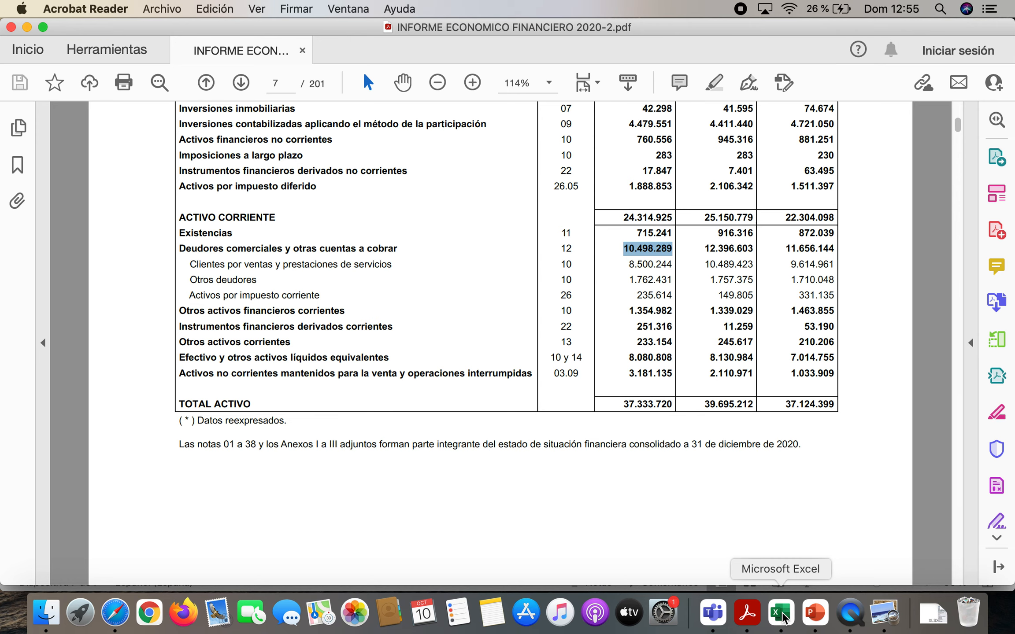
click(418, 412)
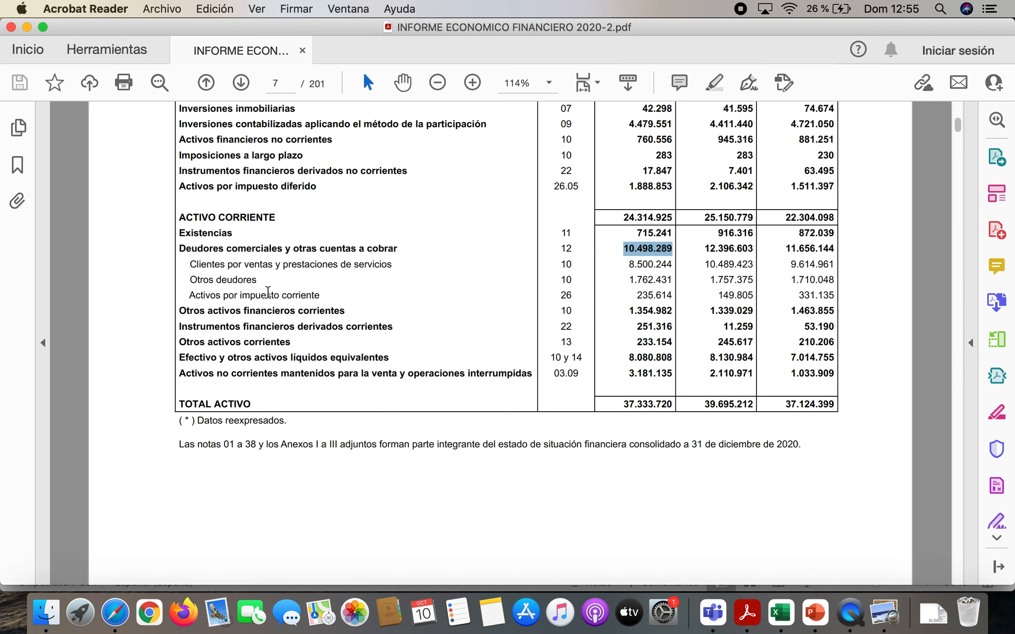
drag(632, 229, 667, 233)
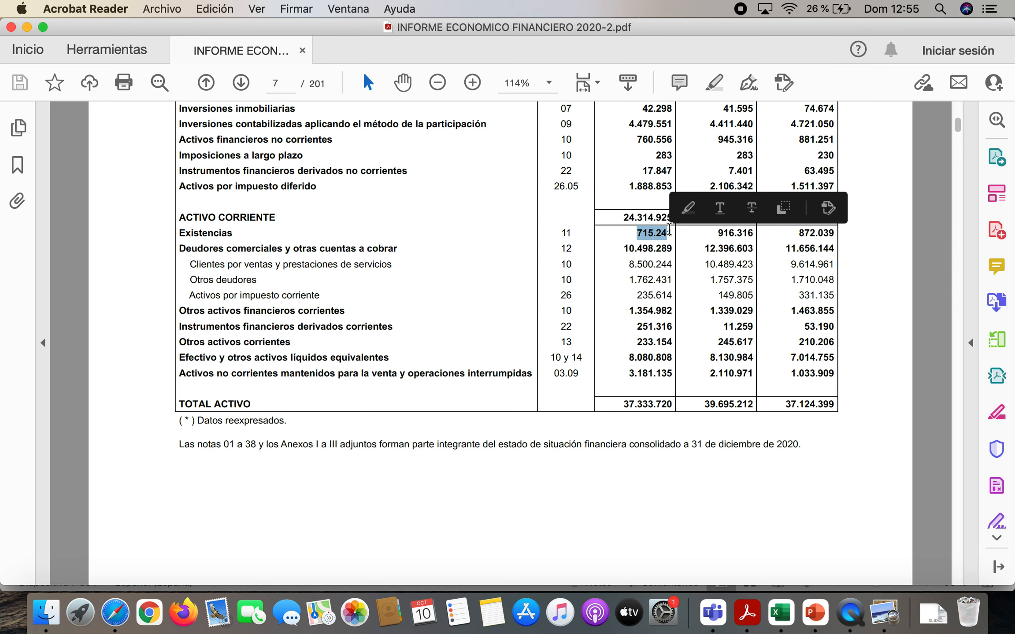
Select D77 in Excel and compare it with the 31/12/2020 Acreedores comerciales y otras cuentas a pagar figure on page 8 of the PDF
click(782, 607)
key(Down)
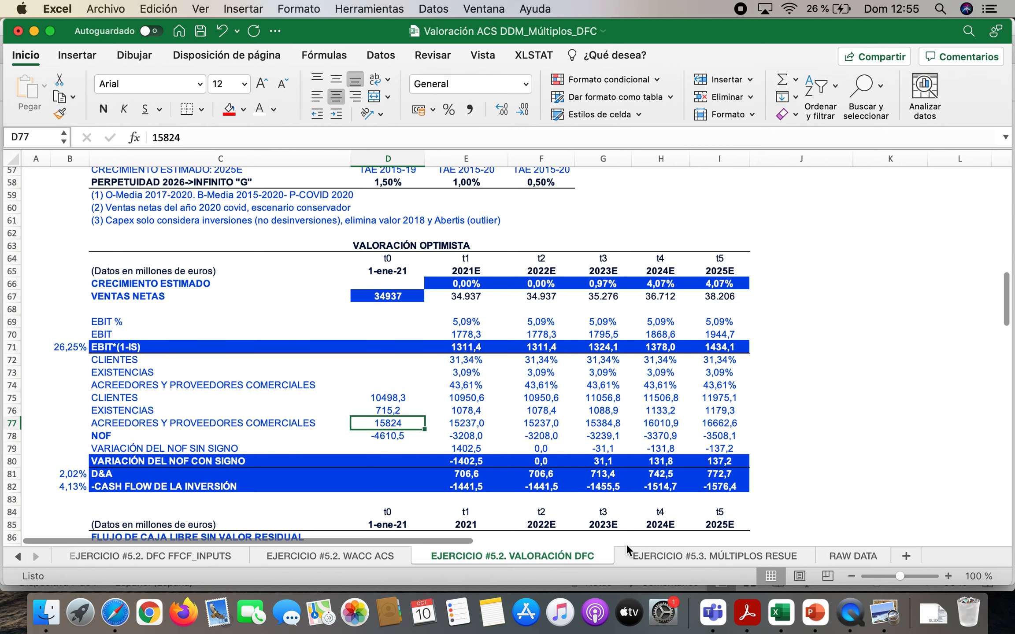
click(753, 609)
scroll(534, 351, up, 5)
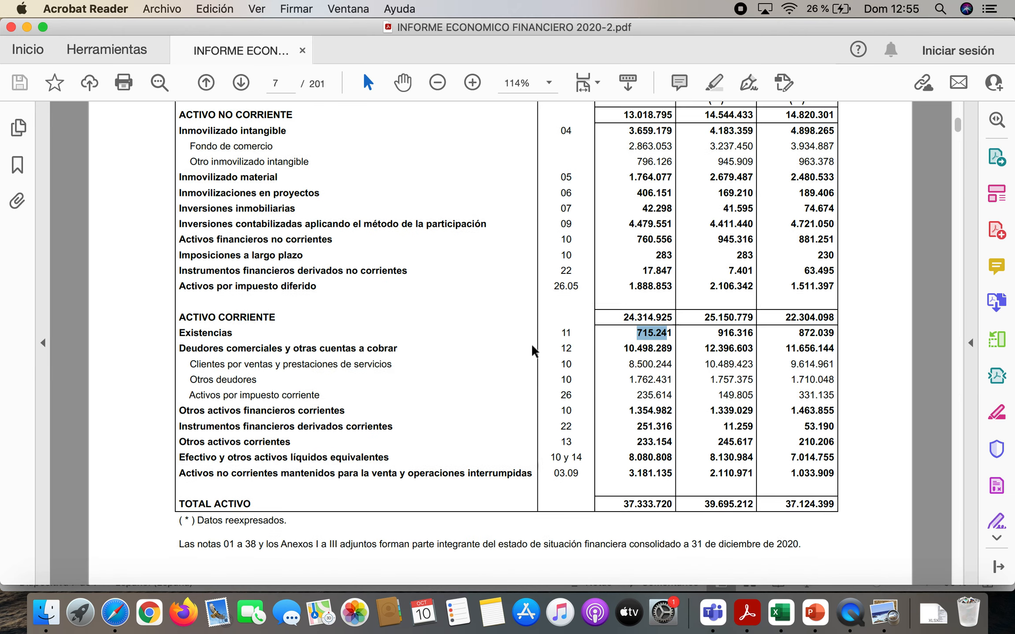
scroll(534, 351, down, 20)
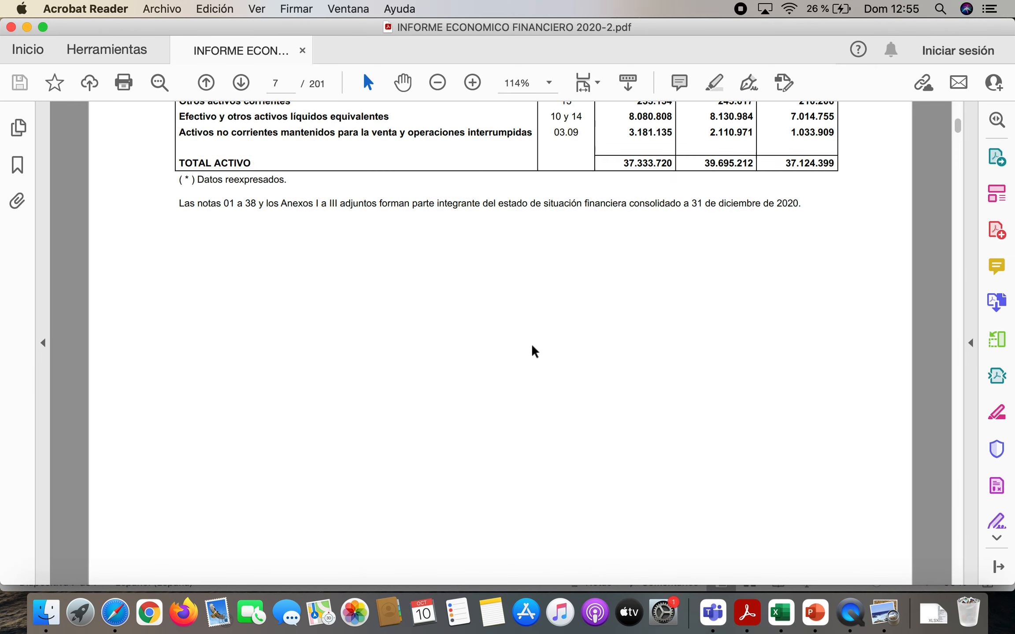
scroll(534, 351, down, 5)
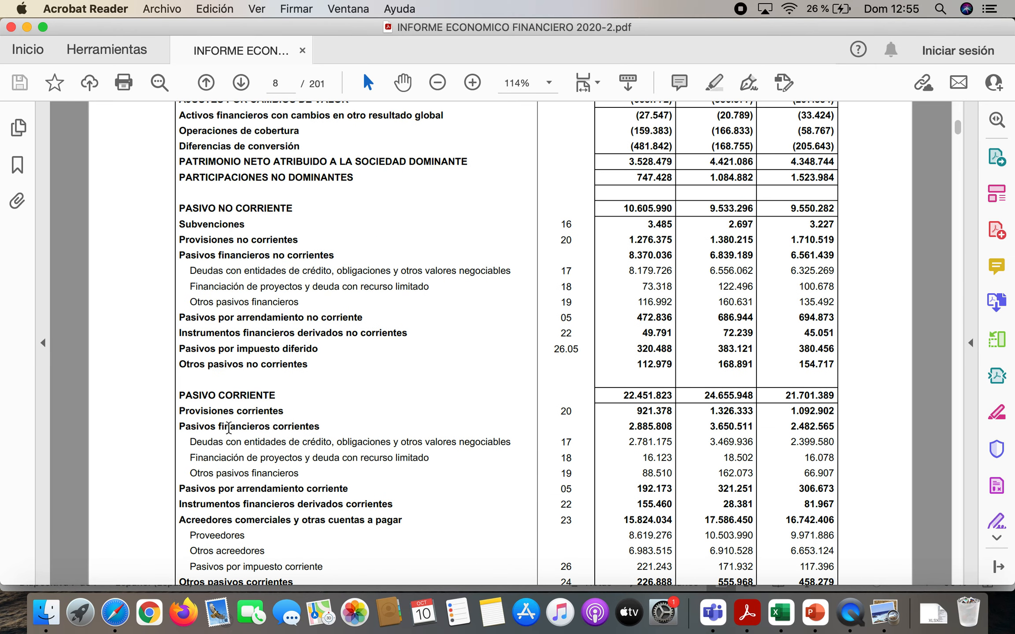
scroll(247, 440, down, 3)
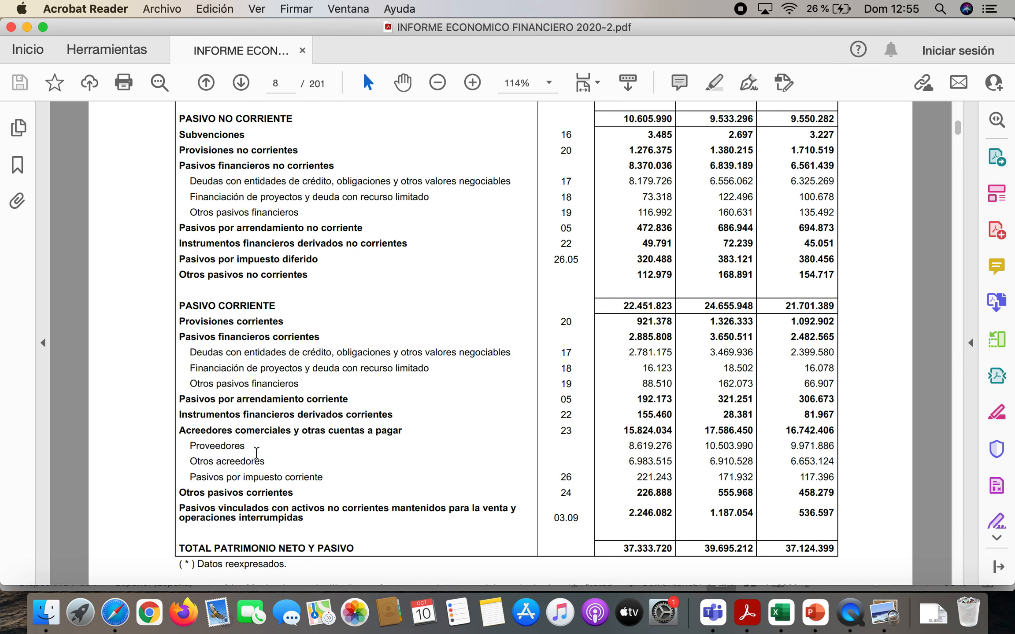
drag(197, 432, 387, 432)
drag(624, 430, 666, 437)
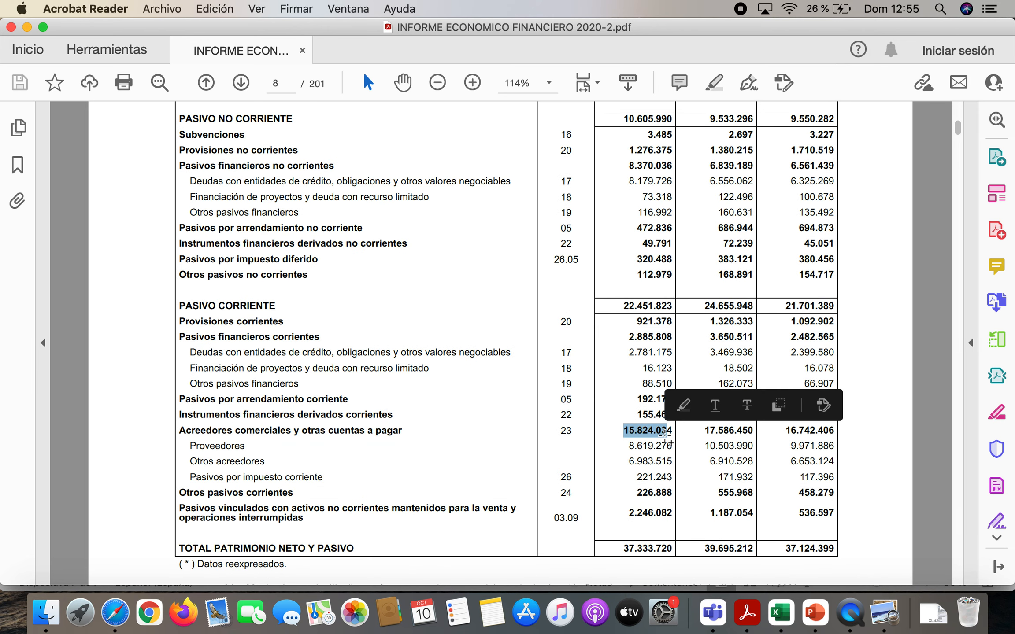
Return to Excel and check the NOF formula for t0 in D78
click(790, 610)
click(391, 434)
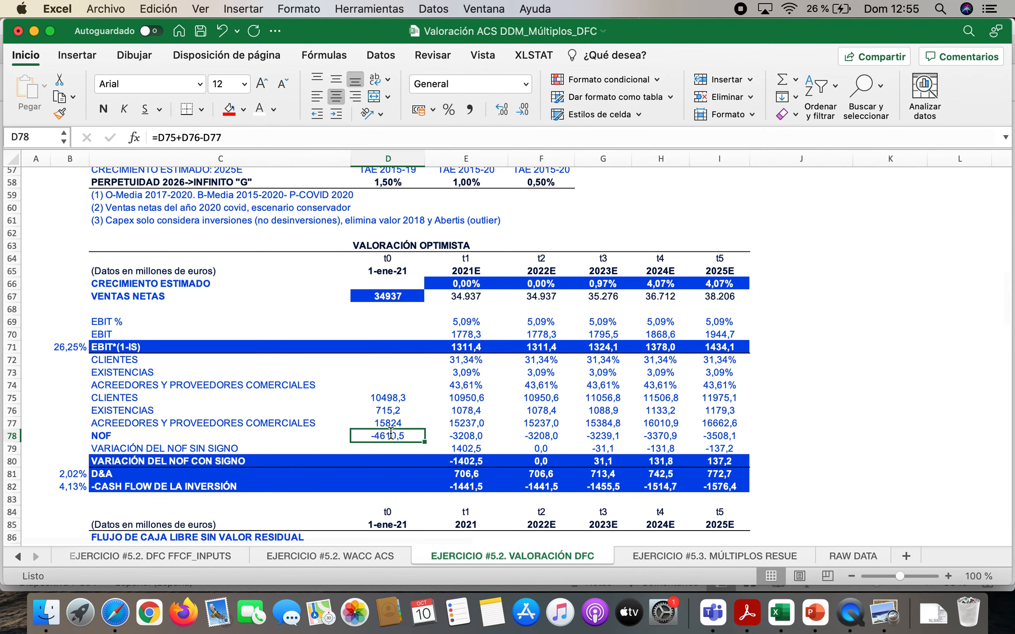
double_click(390, 433)
key(Return)
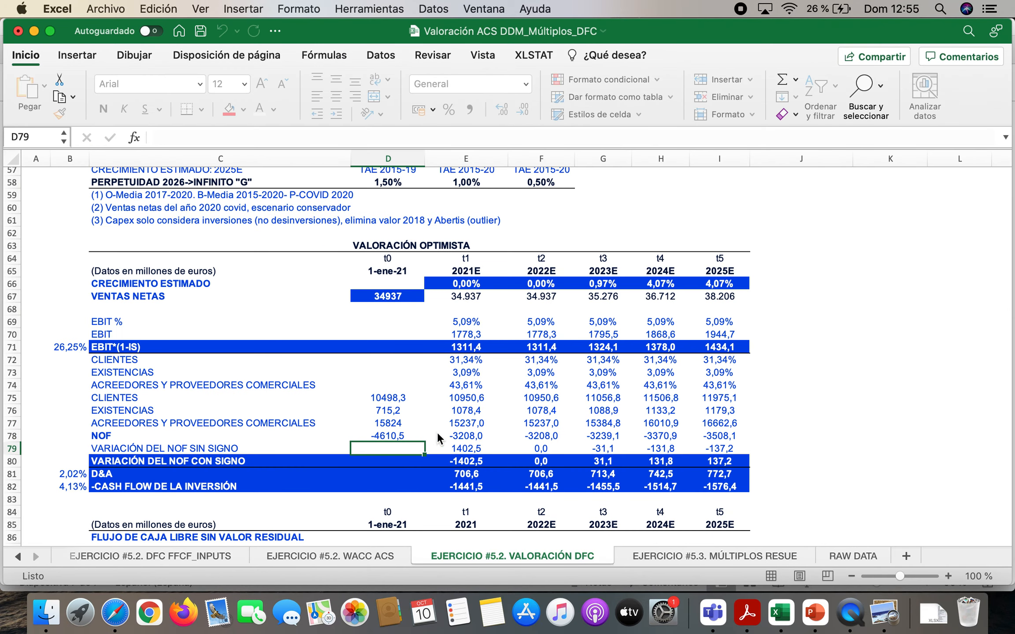
click(392, 433)
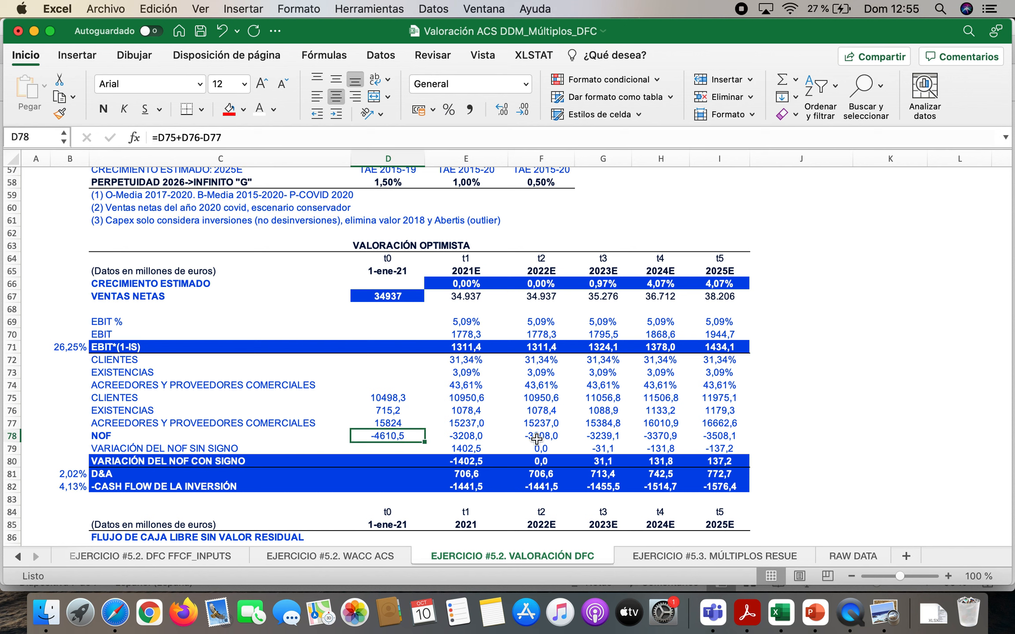
Check the VARIACIÓN DEL NOF SIN SIGNO formulas for t1 to t5 in E79:I79 without changing them
click(196, 452)
double_click(476, 448)
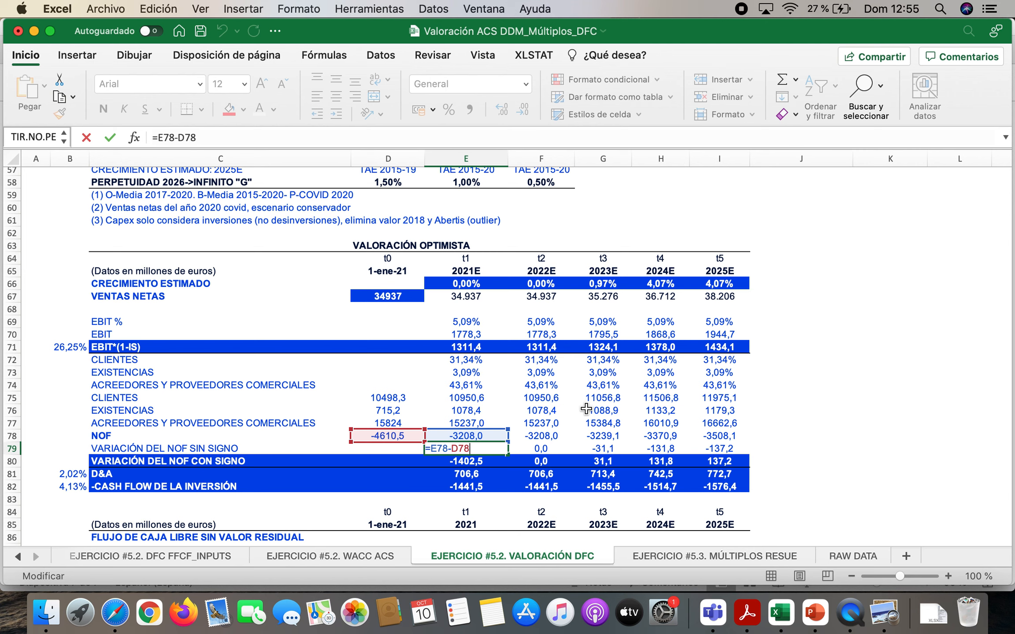
key(Escape)
click(552, 448)
double_click(552, 448)
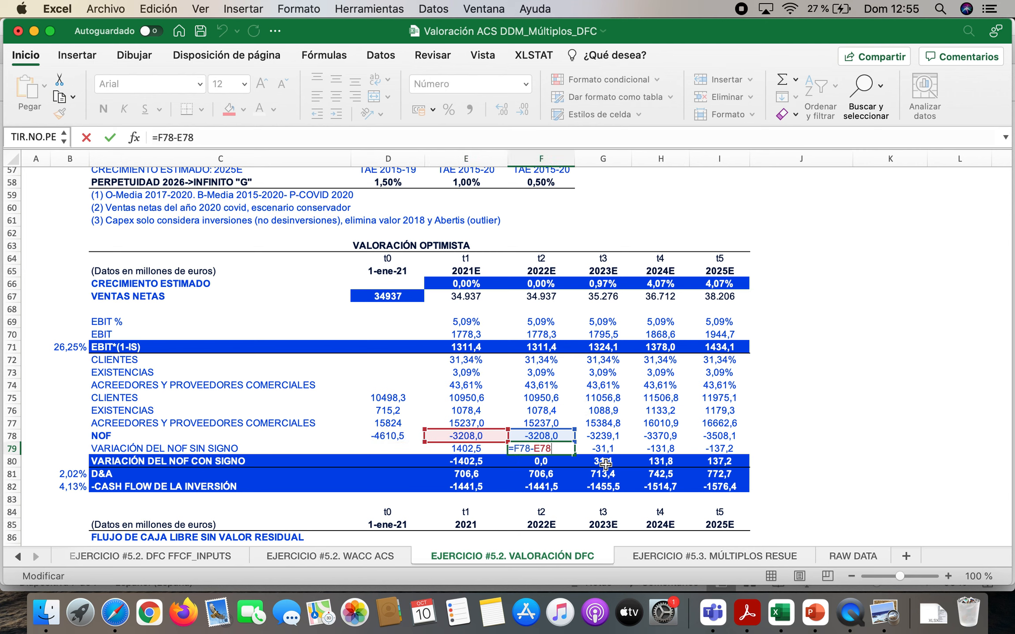
key(Escape)
double_click(612, 448)
key(Escape)
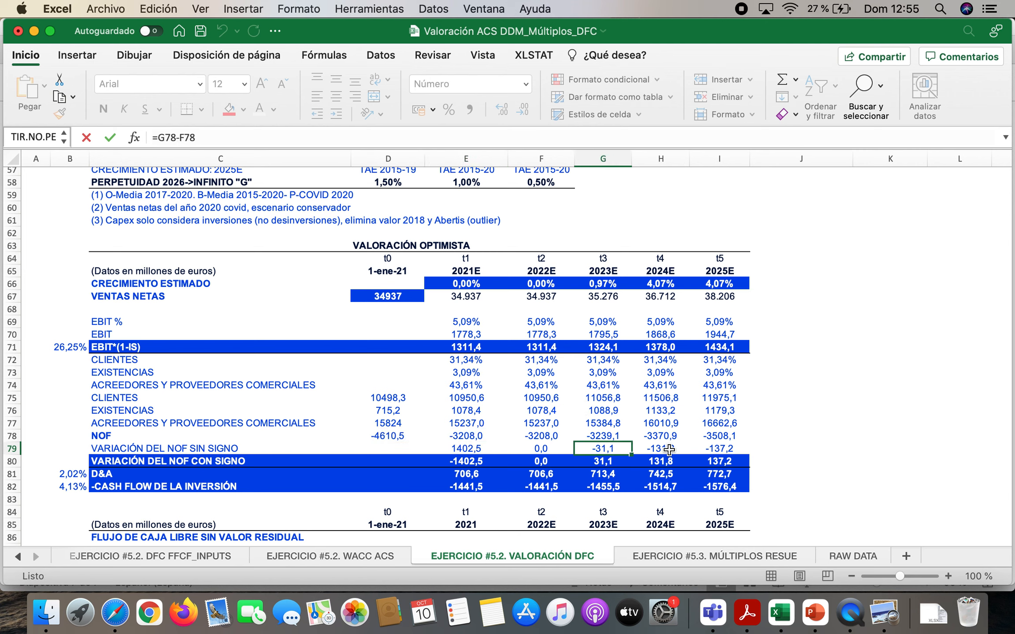
double_click(669, 448)
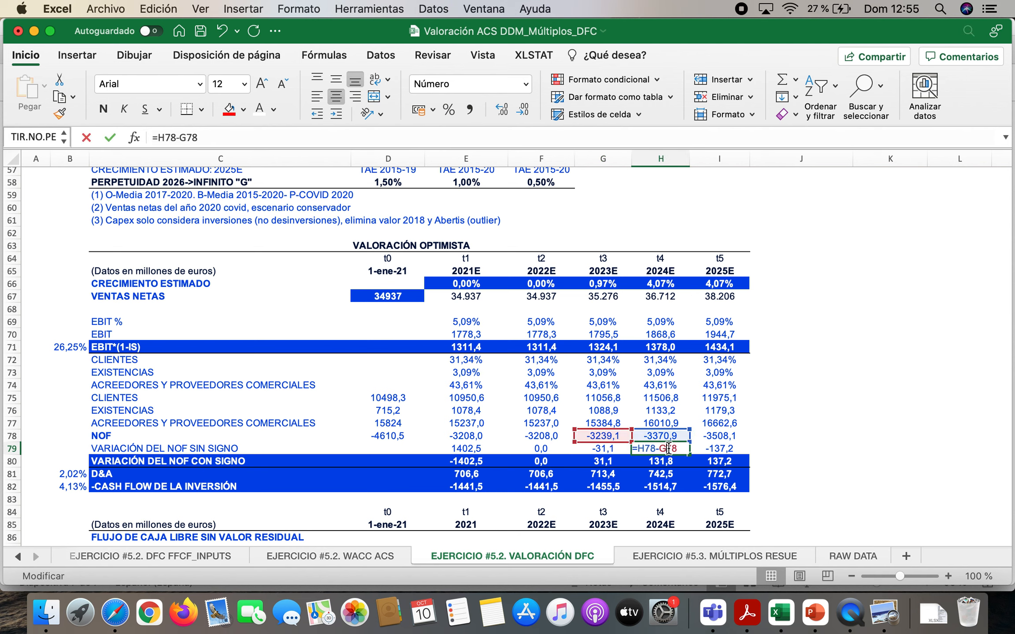
key(Escape)
double_click(735, 449)
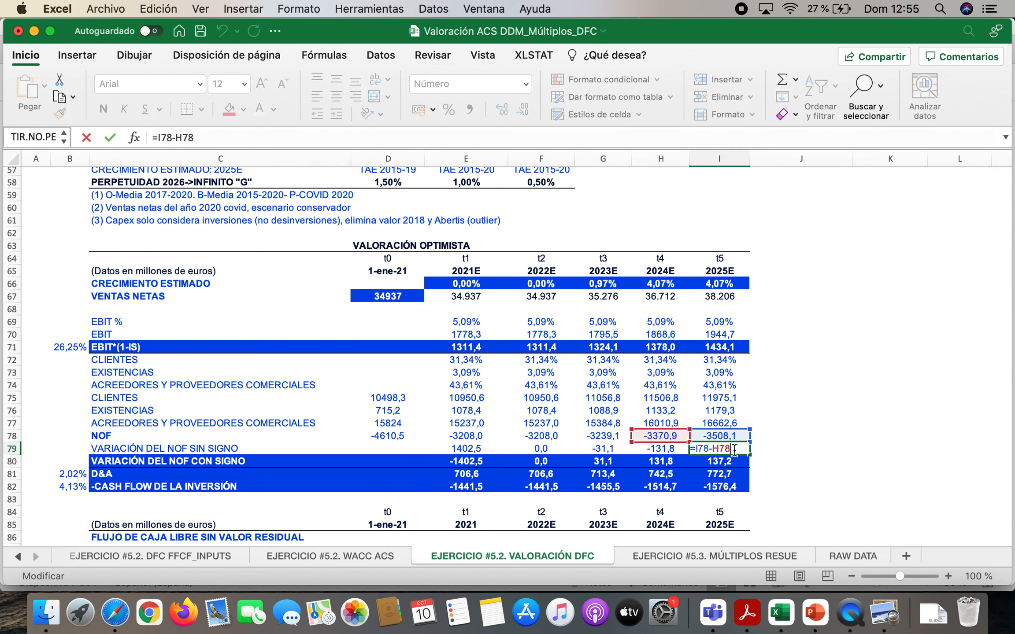
key(Escape)
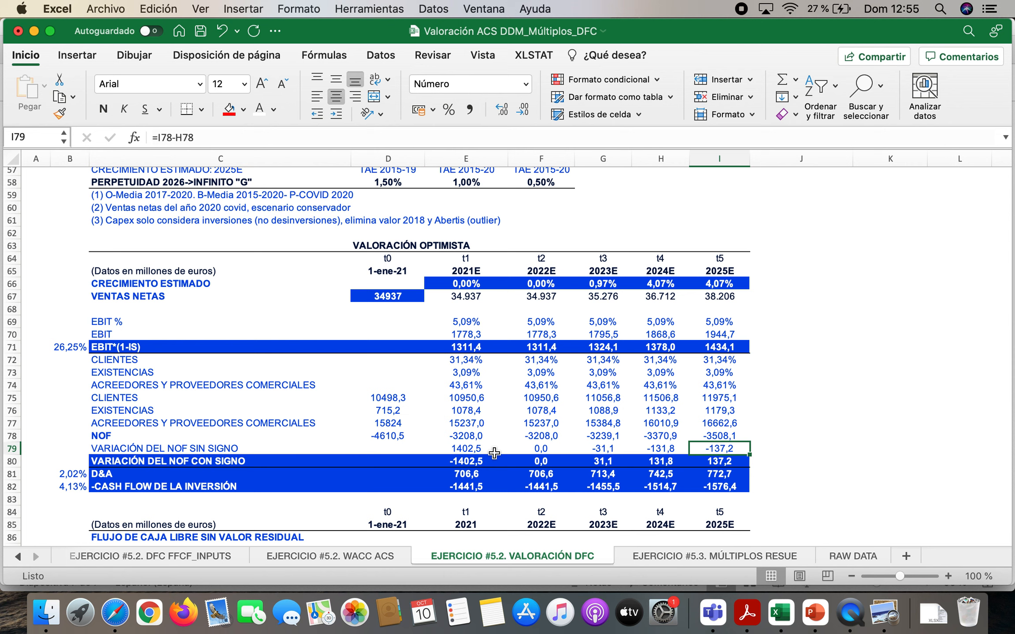
Compare the NOF variation without sign in row 79 with the signed one in row 80 for t1 and t5
click(476, 448)
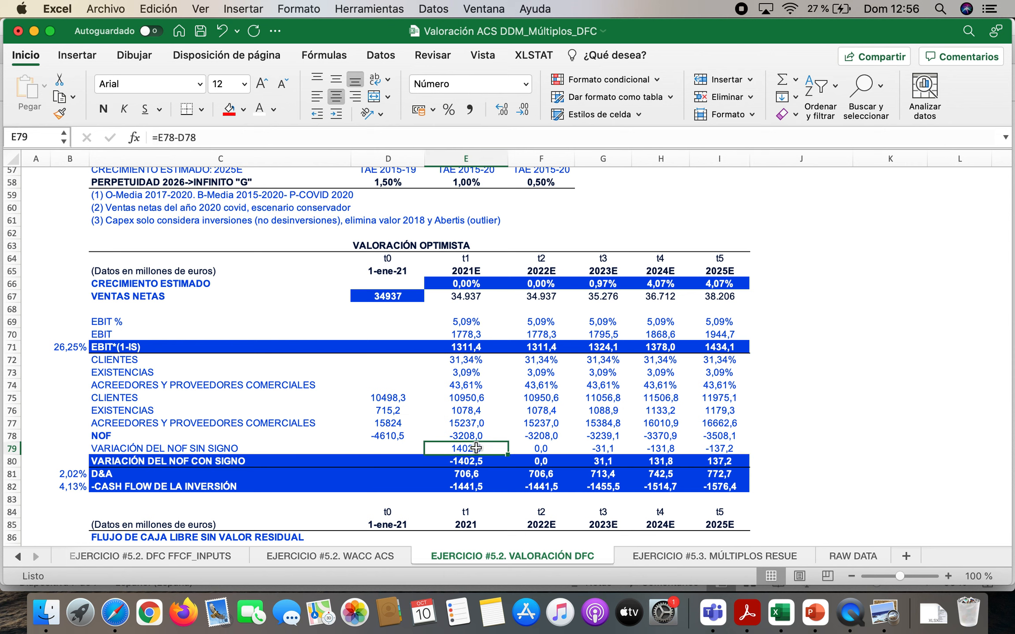
click(472, 461)
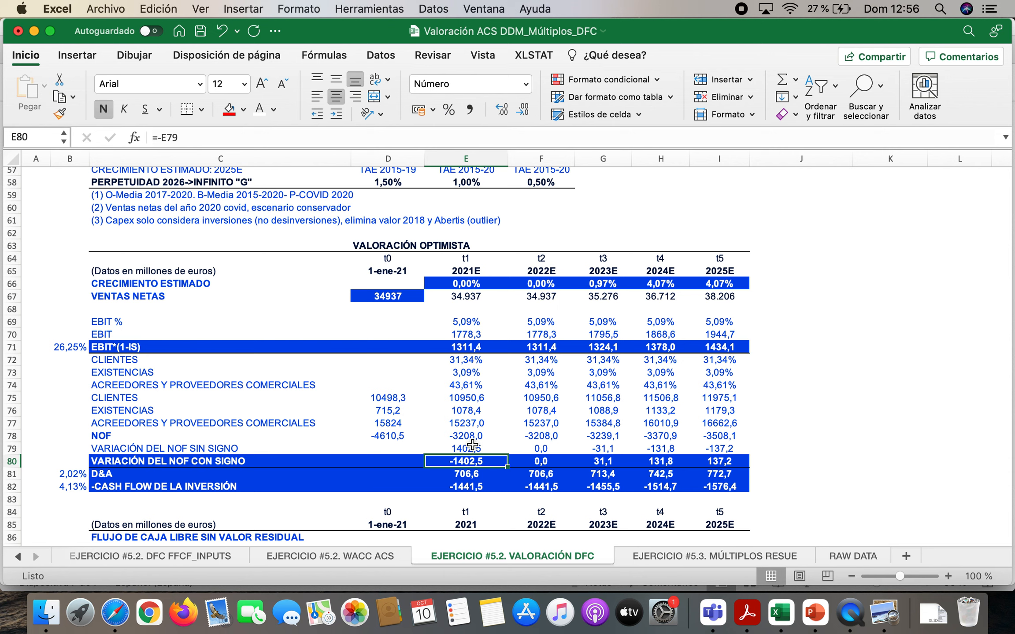
click(476, 448)
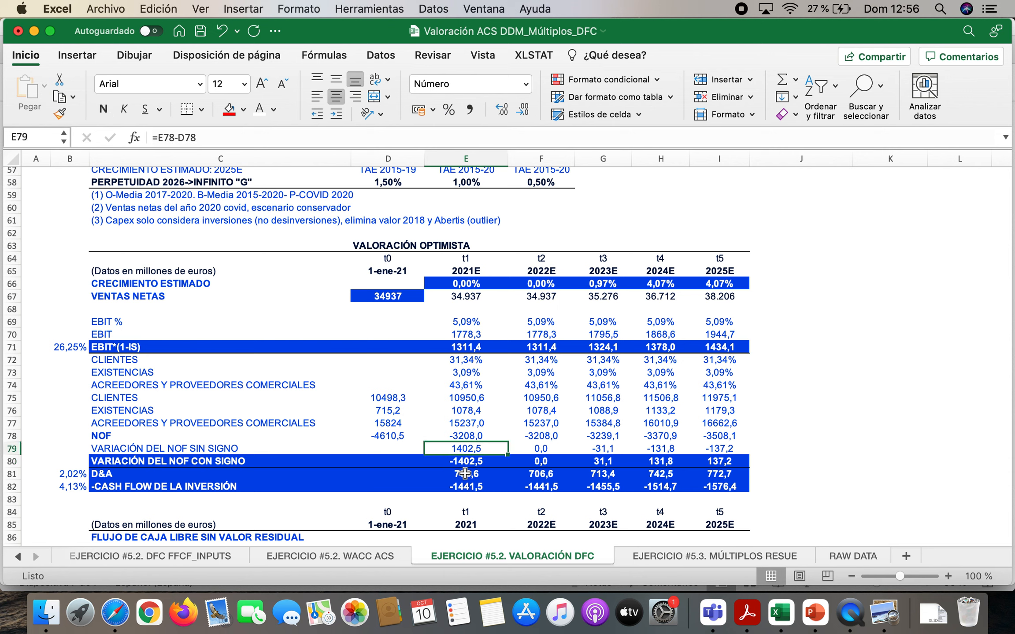
click(472, 462)
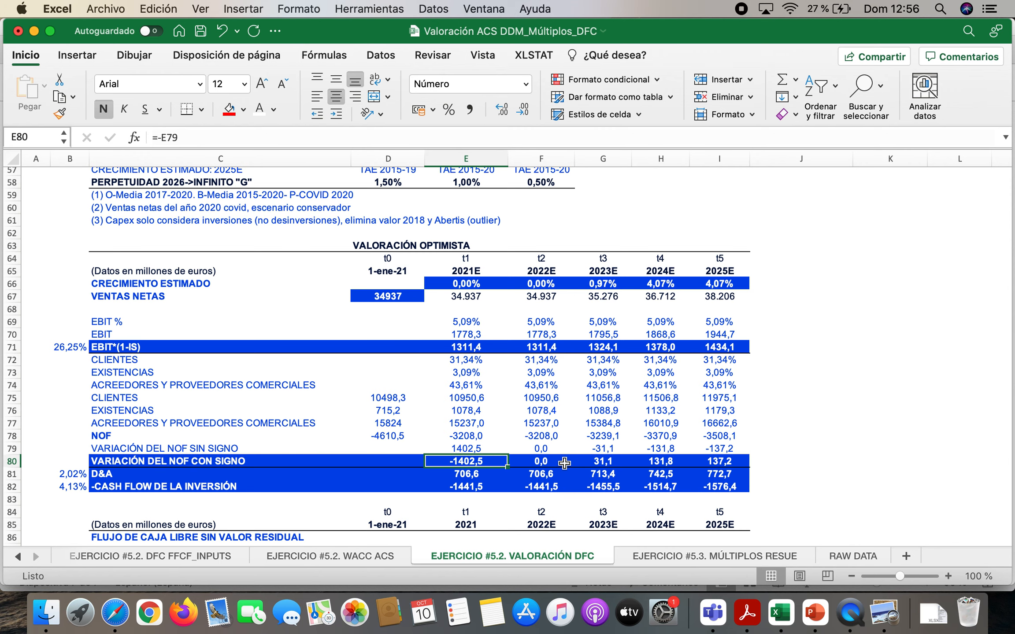
click(678, 450)
click(731, 447)
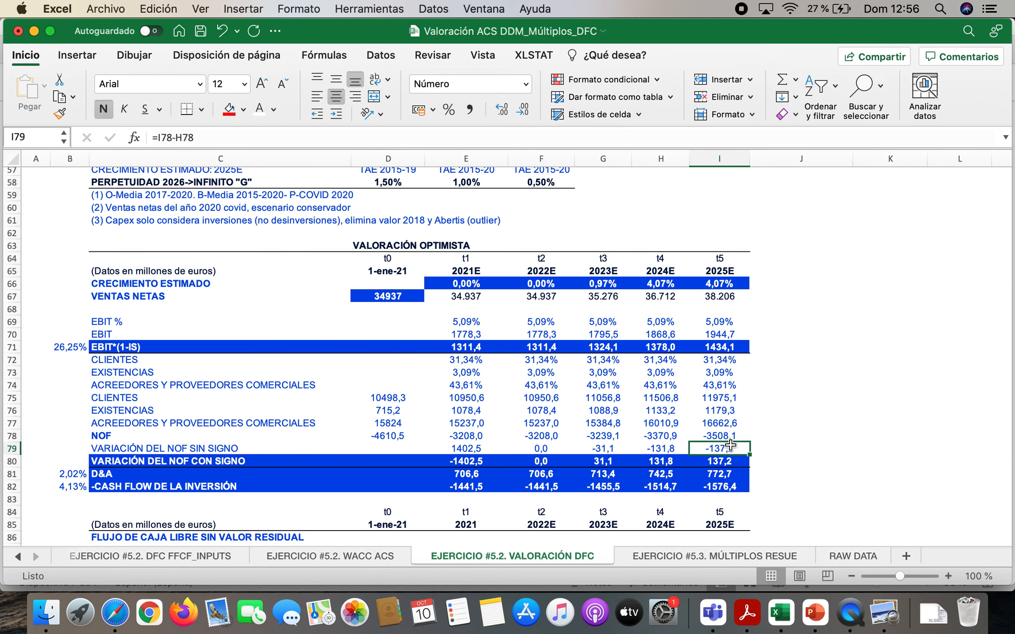
click(725, 460)
Enter CLIENTES in K66, EXISTENCIAS in K65 and PROVEEDORES in L65 beside the optimistic valuation, fitting column L to its text
scroll(862, 388, right, 5)
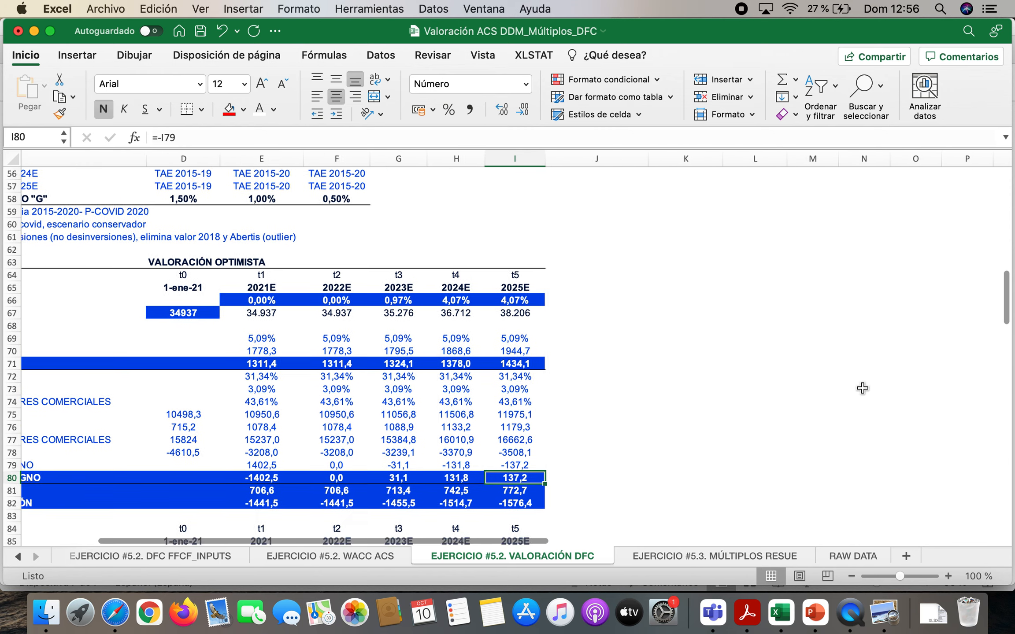
click(717, 290)
text(CLIE)
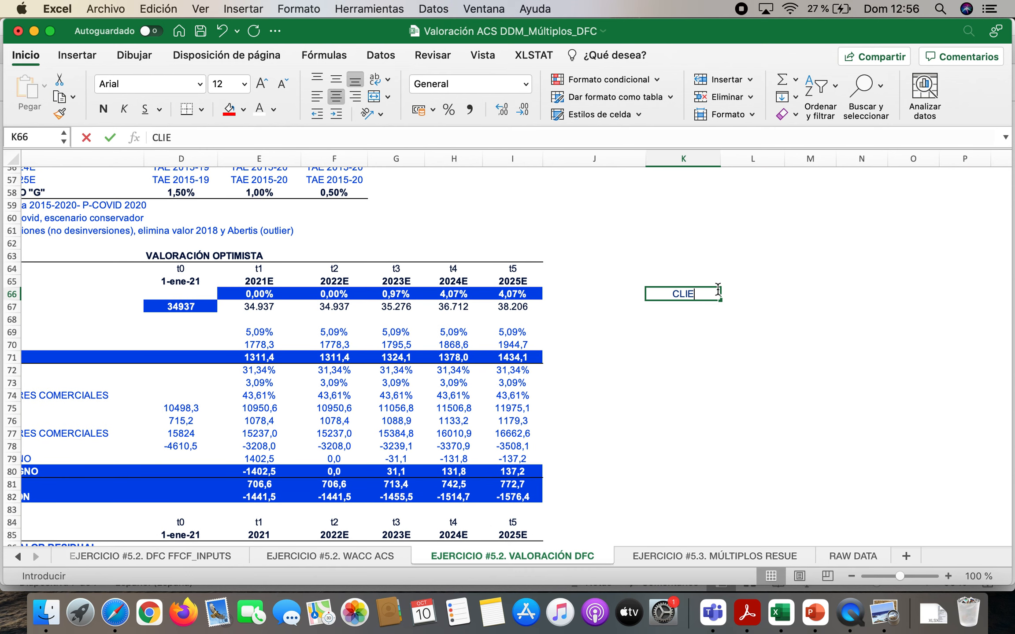
text(NTES)
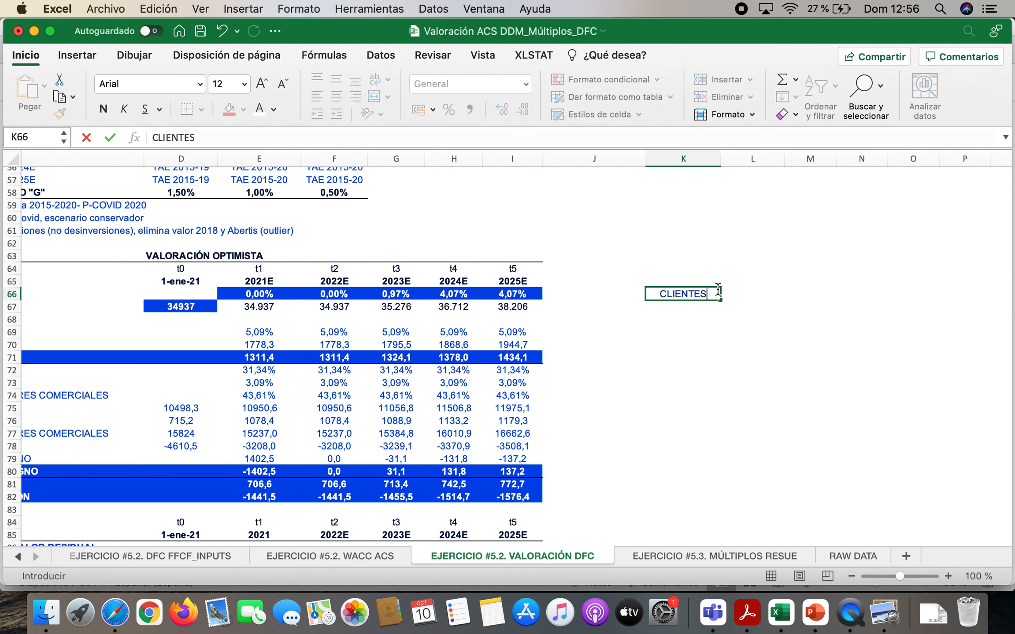
key(Up)
text(EXISTENCI)
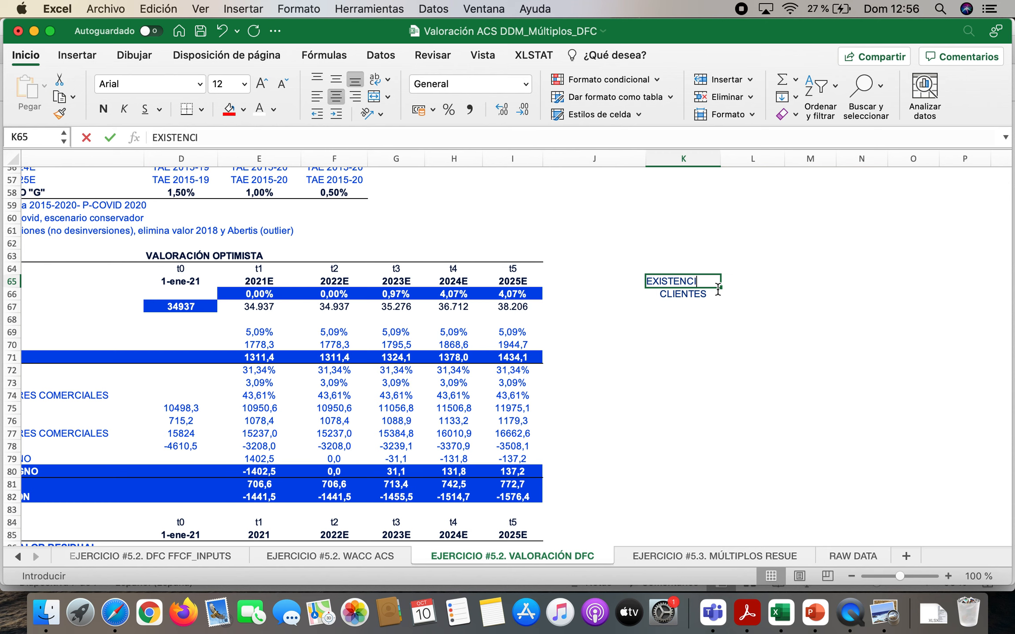
text(AS)
key(Tab)
text(PR)
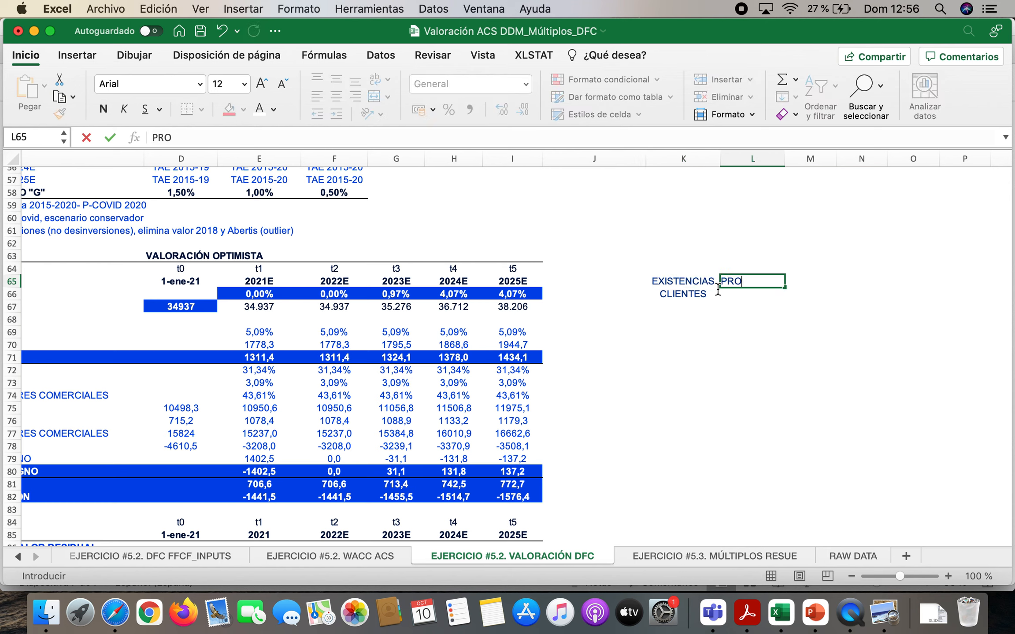
text(OVEEDORES)
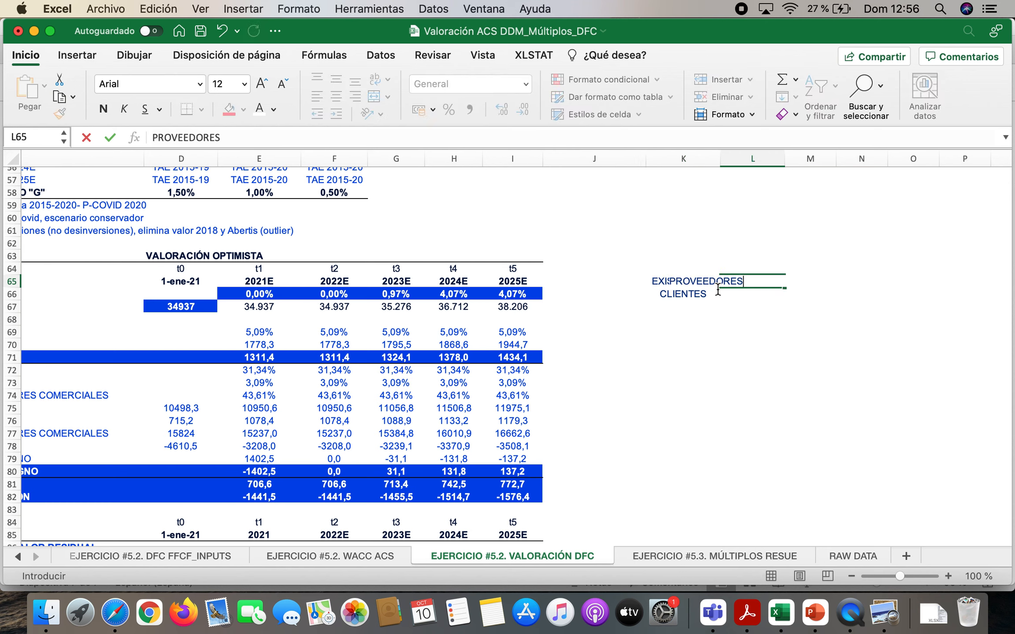
key(Return)
double_click(785, 159)
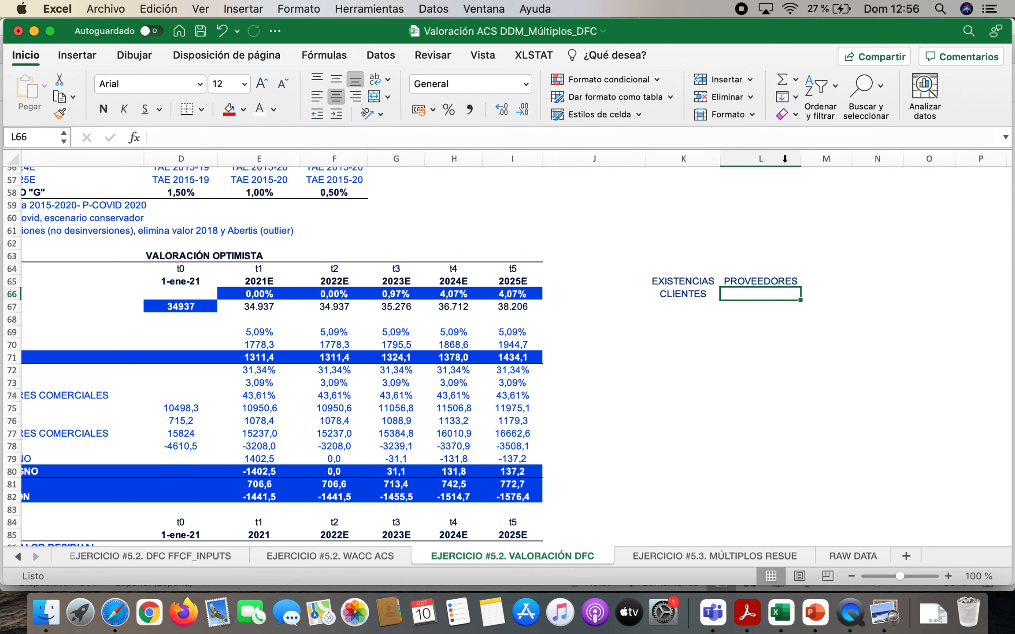
Replace CLIENTES in K66 and PROVEEDORES in L65 with 0
key(Left)
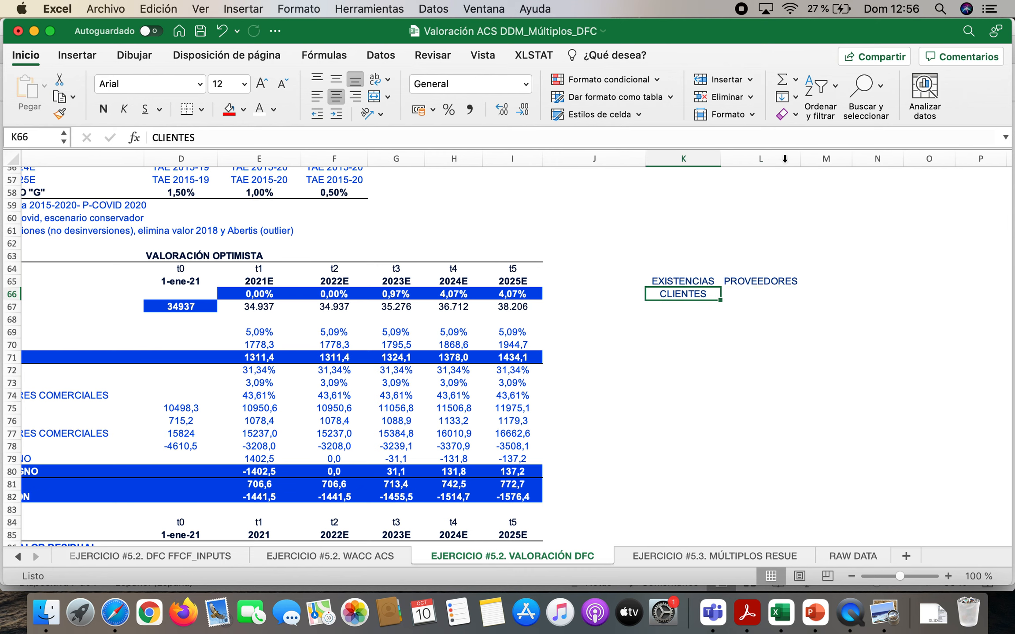
text(0)
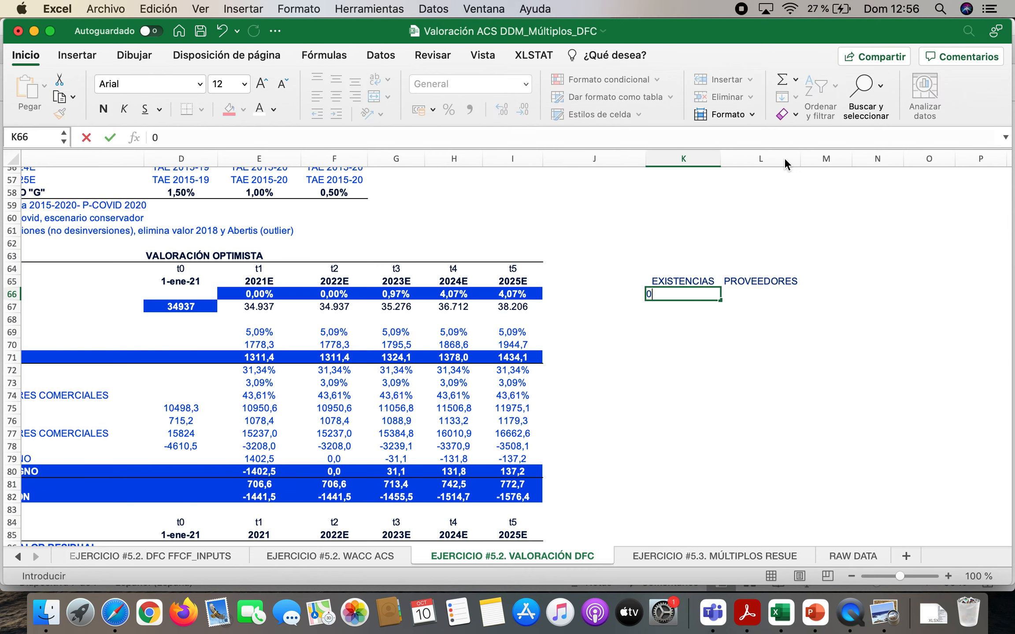
key(Return)
key(Up)
key(Up)
key(Up)
key(Down)
key(Right)
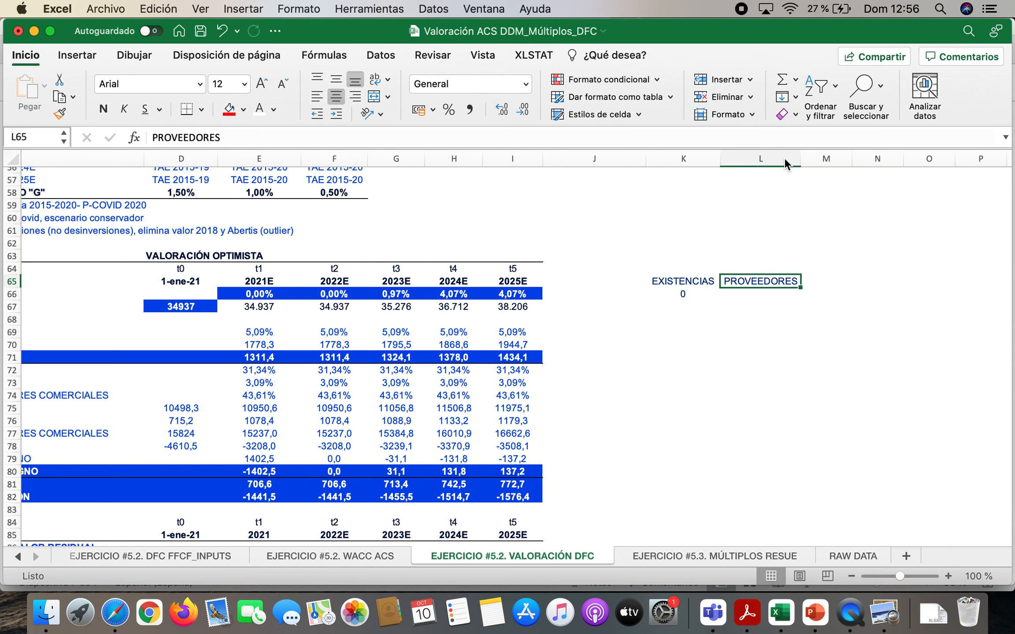
text(0)
key(Return)
key(Left)
Write the simplified NOF note ACO-PCO=Exis in K68
key(Down)
key(Down)
text(ACO)
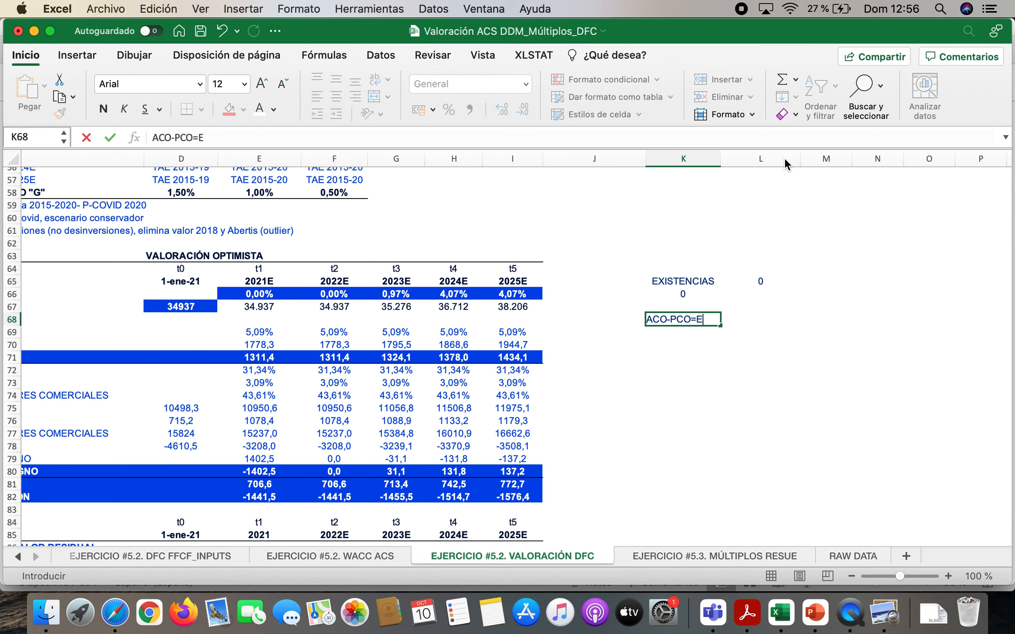
key(Return)
key(Return)
key(Return)
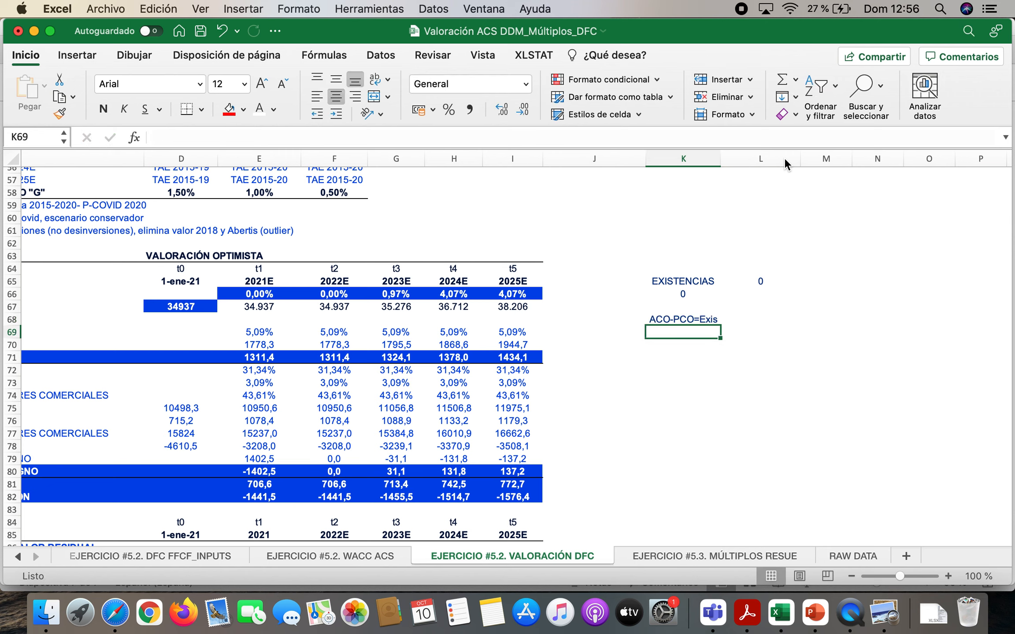
Enter the label exis in K71 with a value of 10 below it in K72
text(exis)
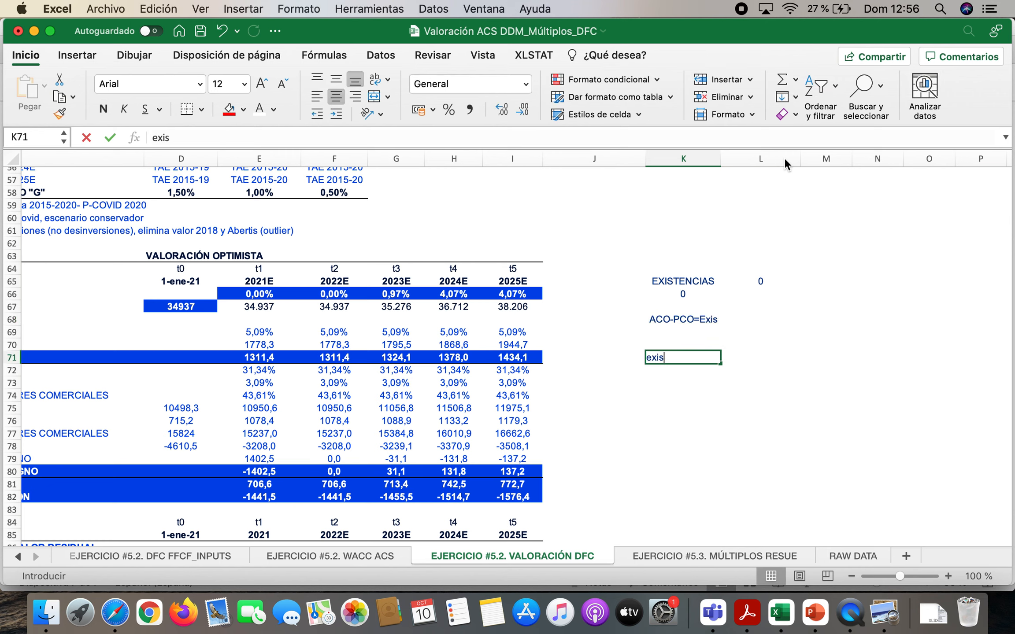
key(Return)
text(10)
key(Right)
key(Up)
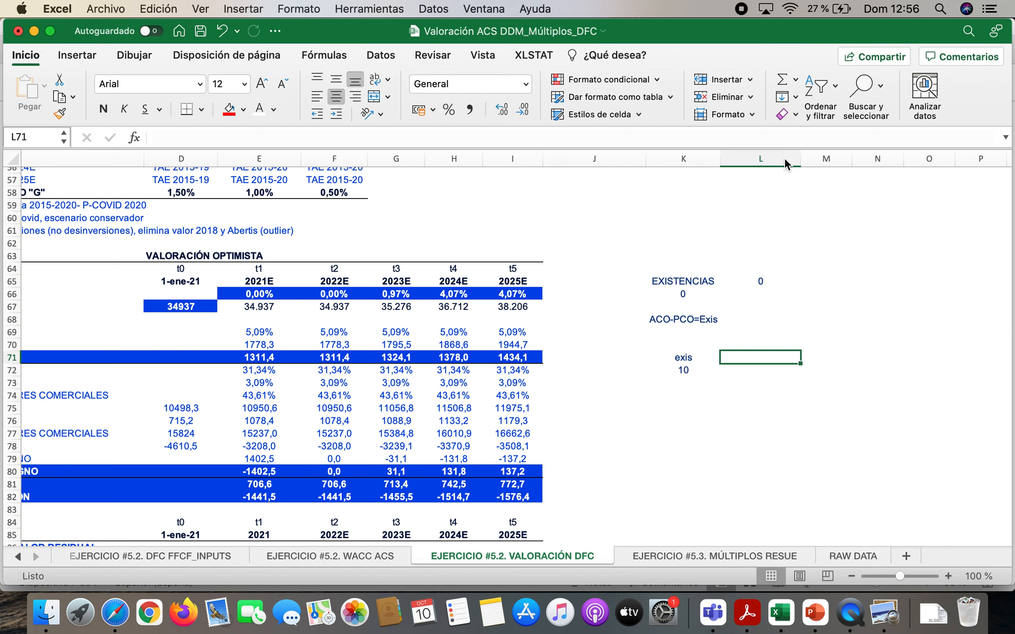
Add the period headings 0 in K70 and 1 in L70 above the inventory example
key(Left)
key(Up)
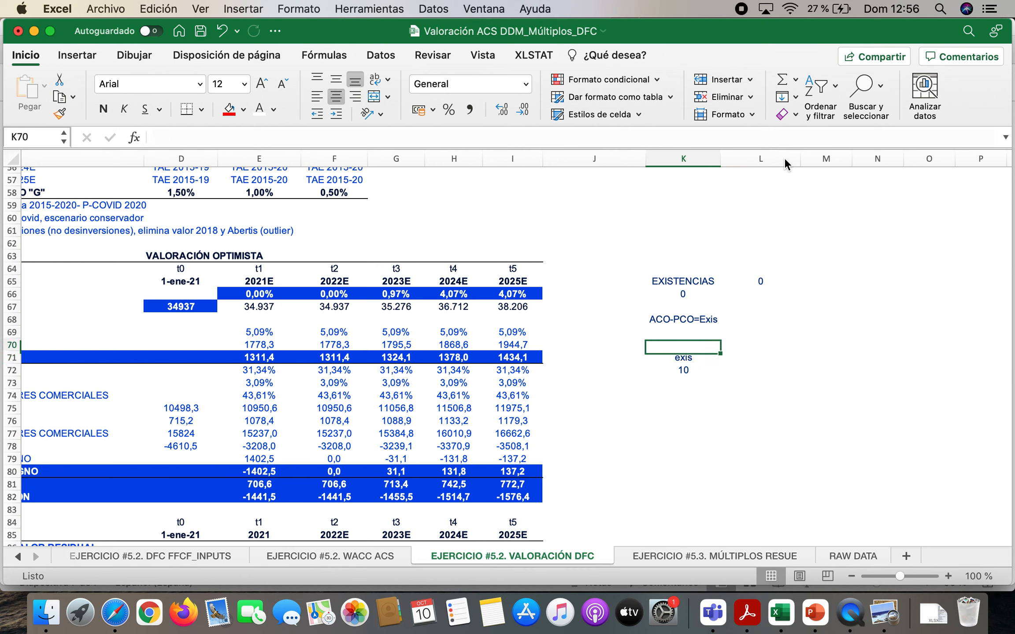
text(0)
key(Right)
text(1)
key(Return)
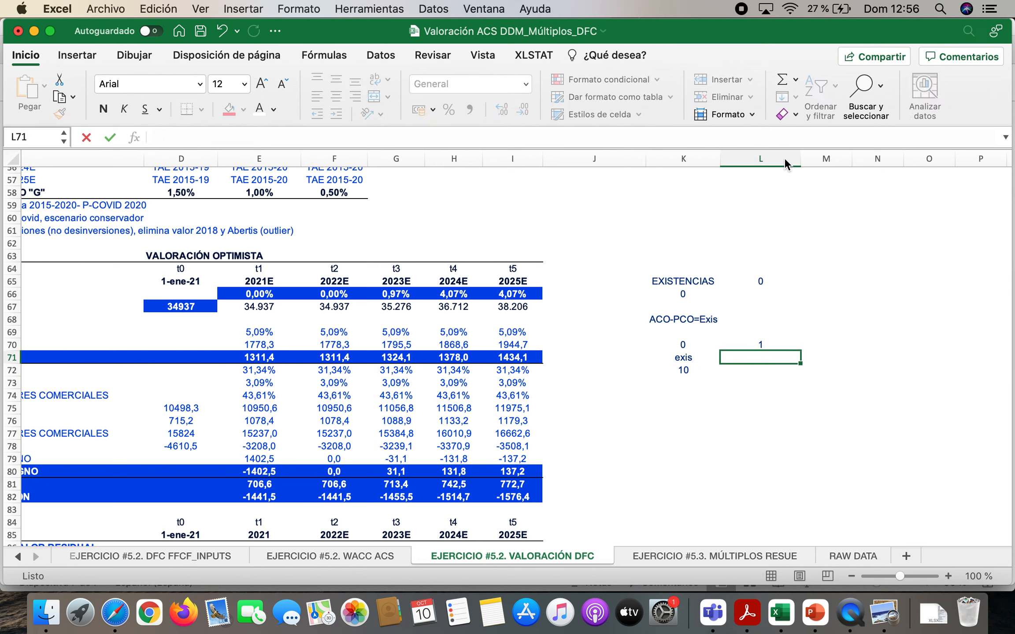
Enter the label exis in L71 and the period 1 inventory value 15 in L72
text(exo)
key(Return)
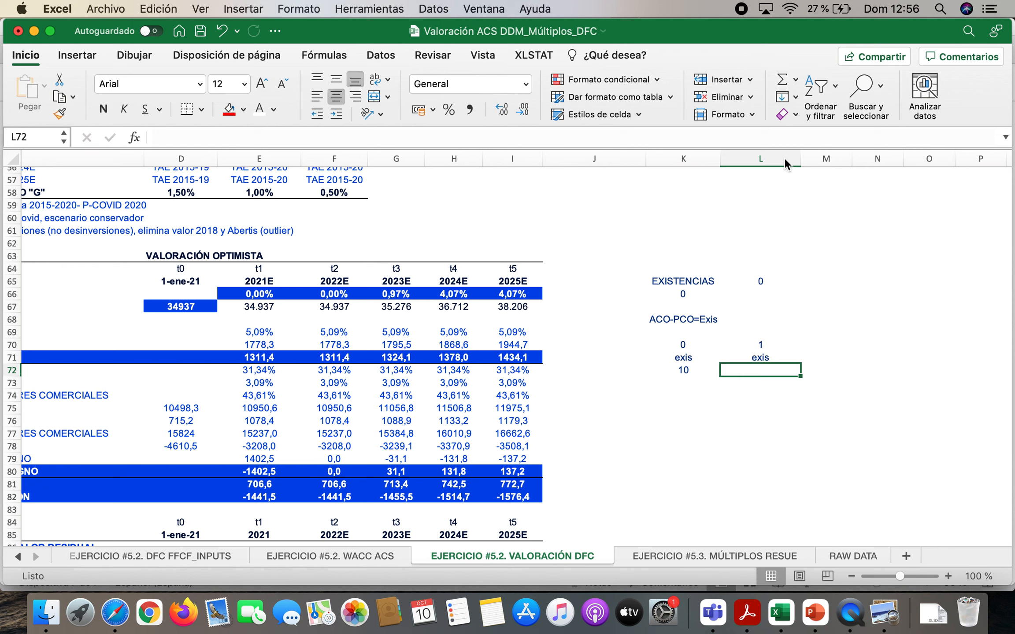
text(15)
key(Return)
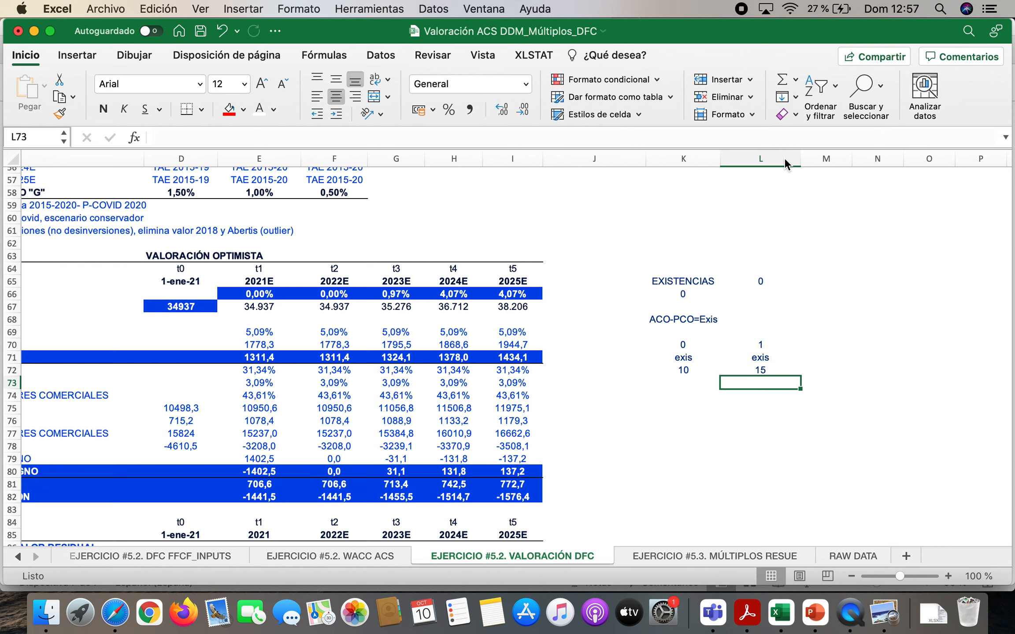
Calculate the inventory variation in L73 with the formula =L72-K72
text(=)
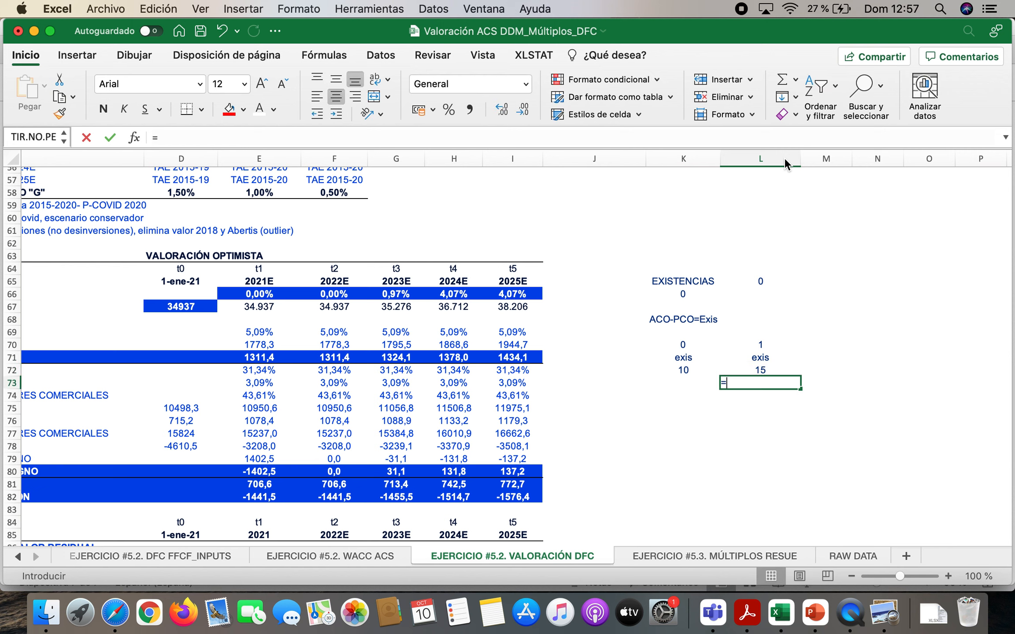
click(762, 369)
text(-)
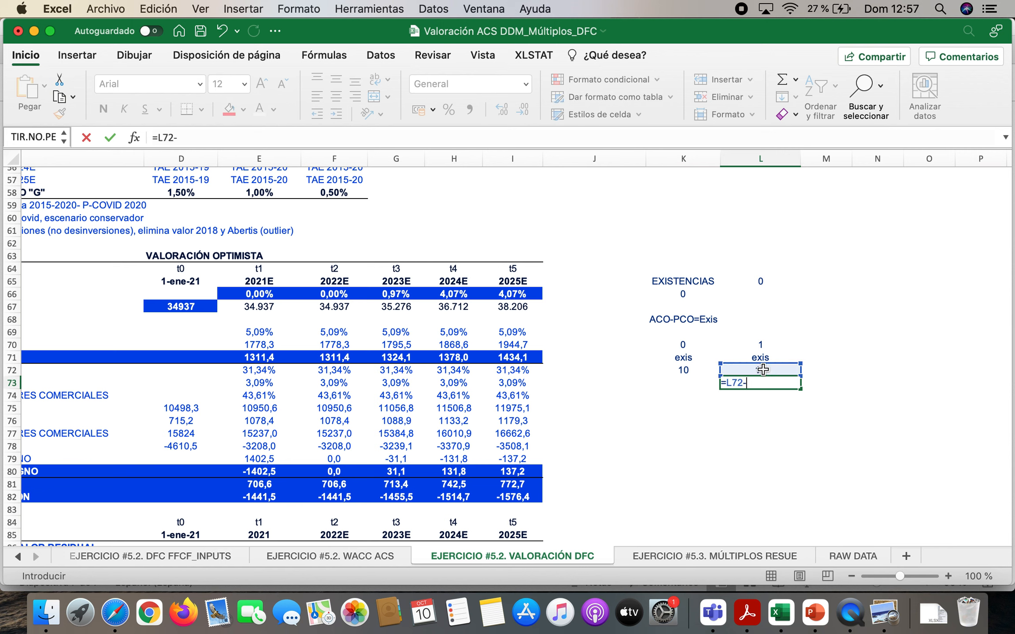
click(683, 371)
key(Return)
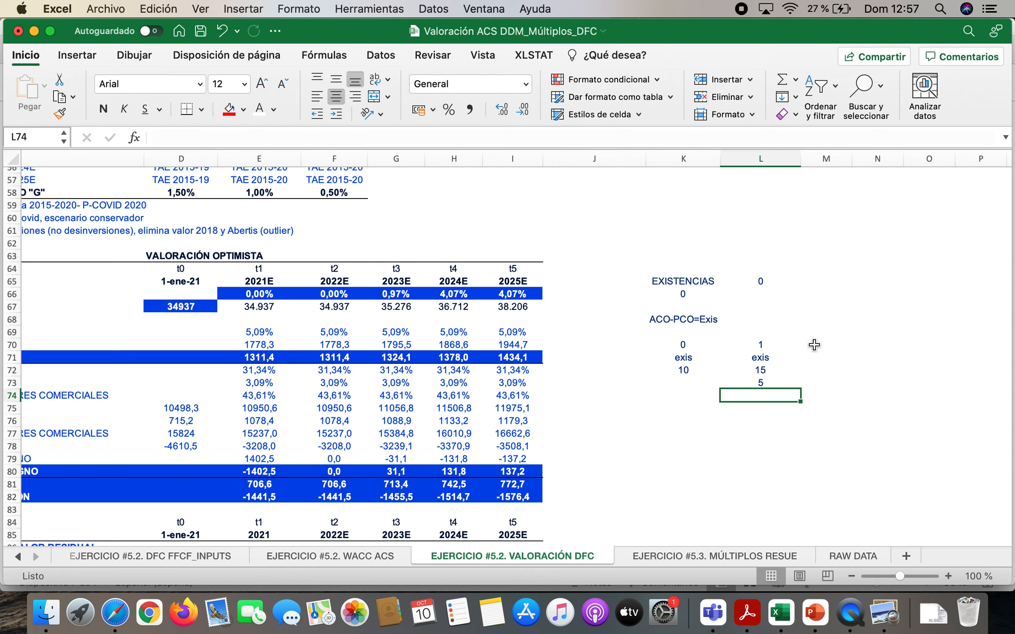
Highlight K72:L72 to compare the two inventory values and return to the NOF variation rows of the optimistic valuation
click(685, 371)
click(758, 371)
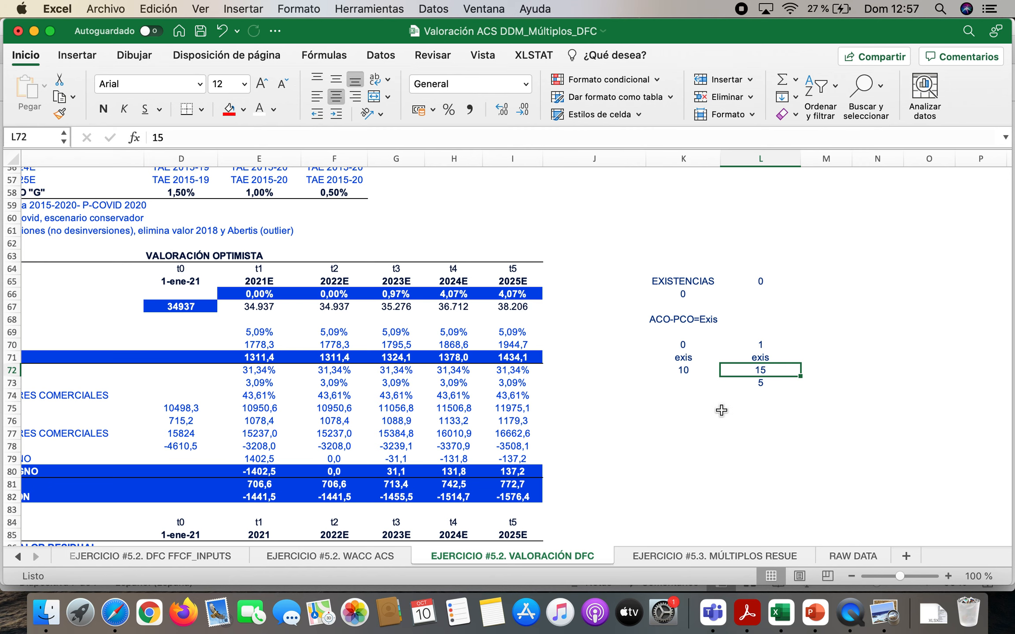
drag(684, 371, 758, 370)
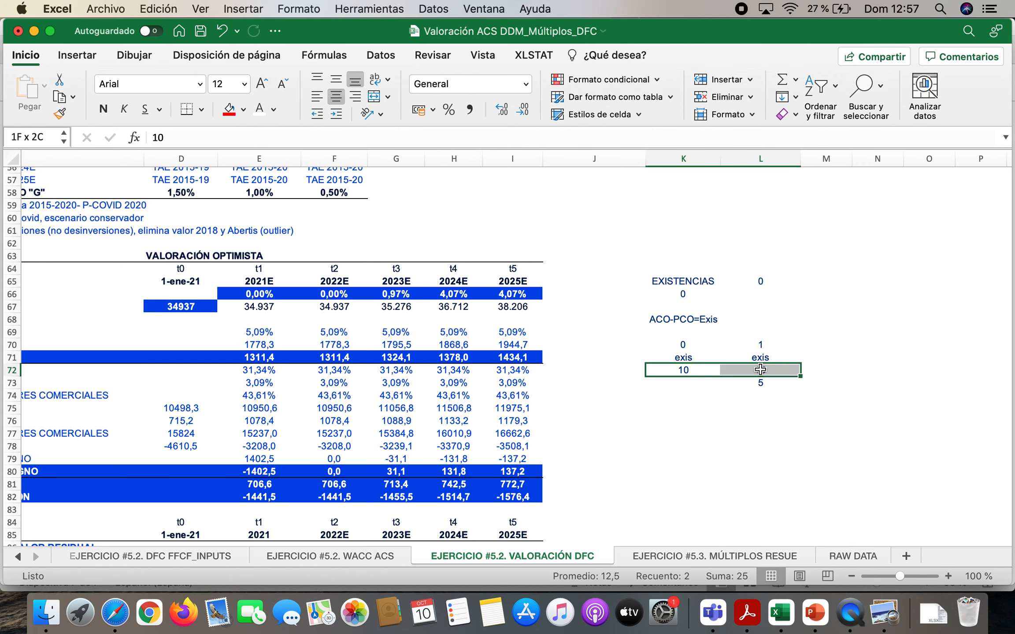
scroll(360, 381, left, 5)
scroll(360, 381, down, 3)
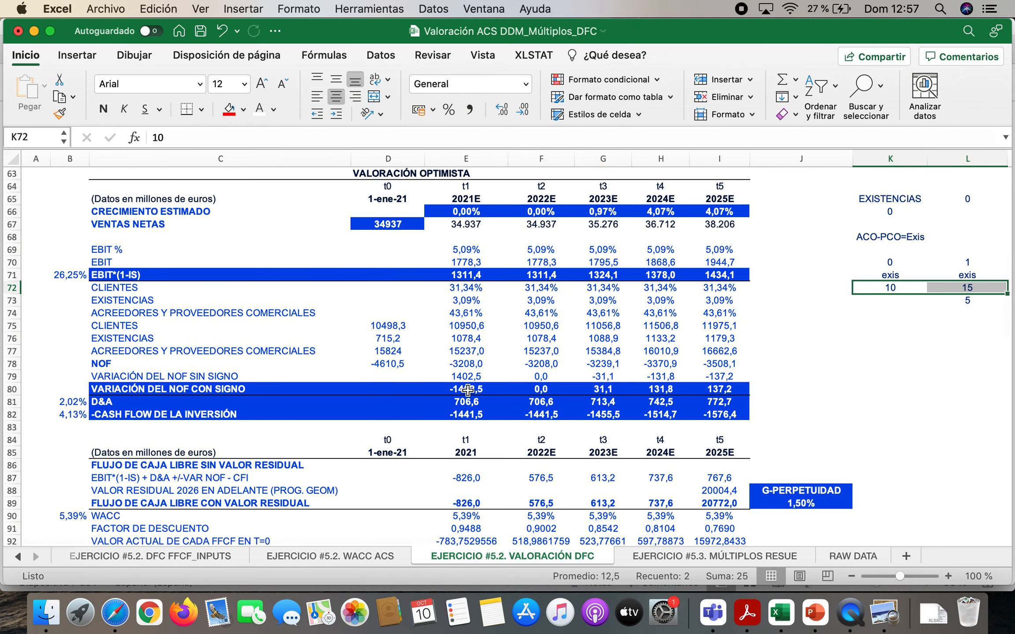
Compare the unsigned NOF variation in row 79 with the signed variation in row 80, year by year from 2021E to 2025E
click(467, 376)
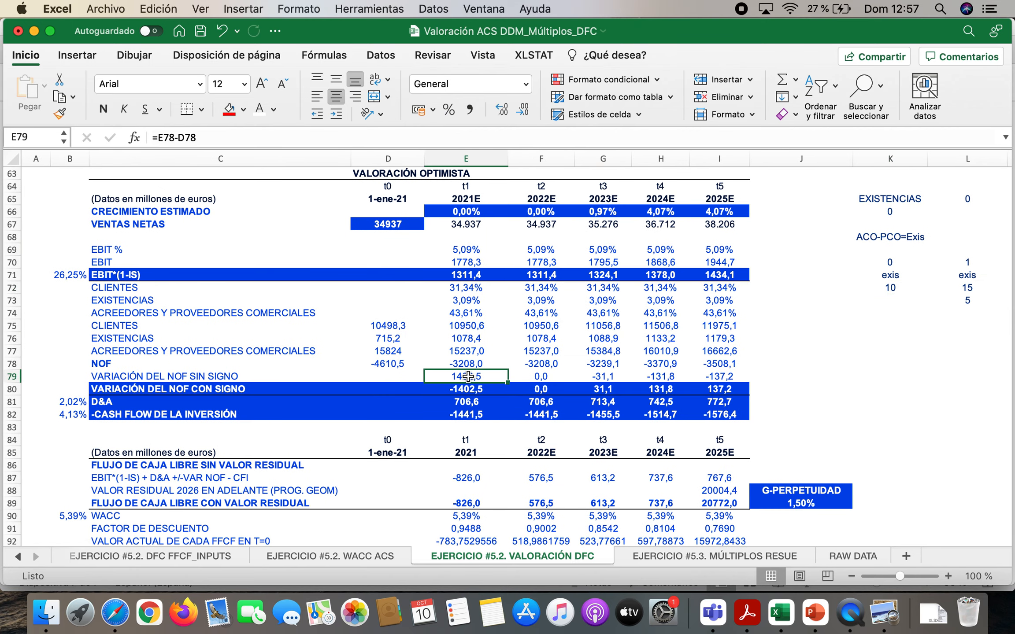
key(Left)
key(Left)
key(Down)
key(Right)
key(Right)
key(Right)
key(Right)
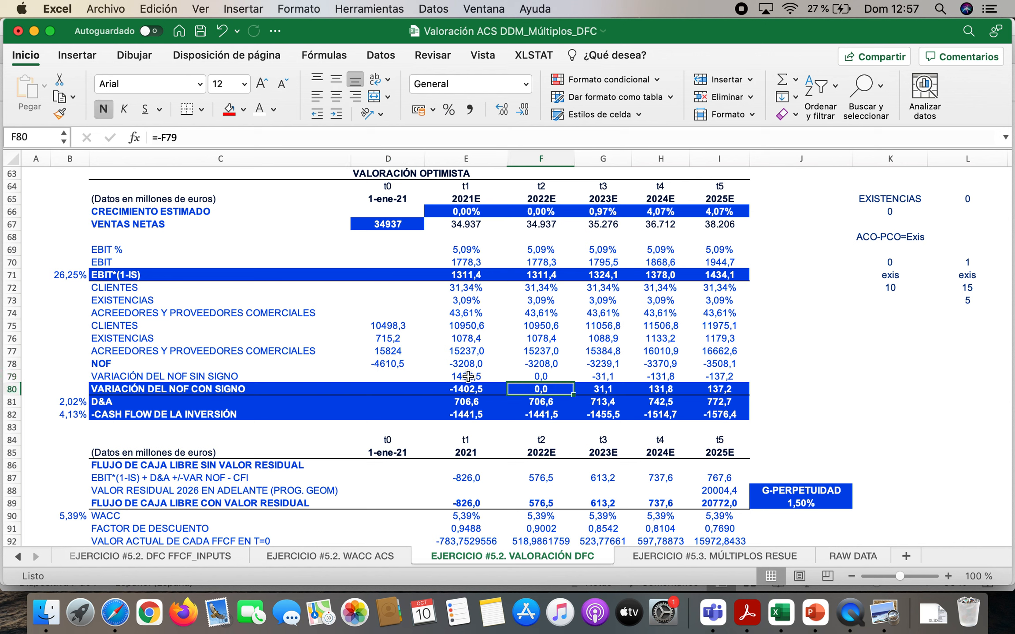
key(Up)
key(Down)
key(Up)
key(Right)
key(Down)
key(Up)
key(Down)
key(Up)
key(Right)
key(Down)
key(Up)
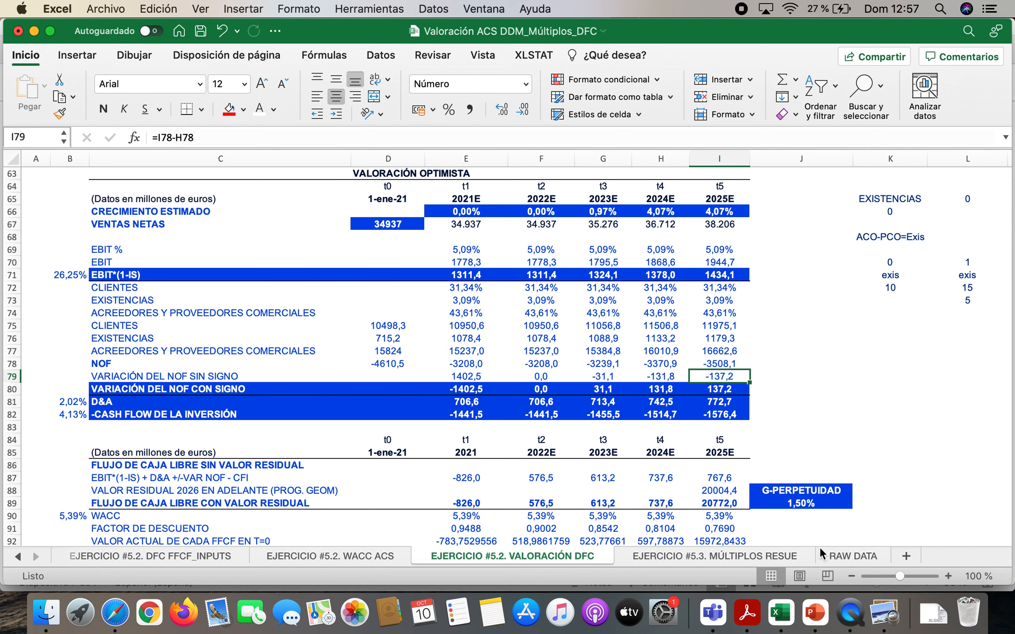
Consult the FFCF formula slide in PowerPoint and, back in Excel, highlight the CAPEX assumptions of the three scenarios in D50:F50
click(811, 618)
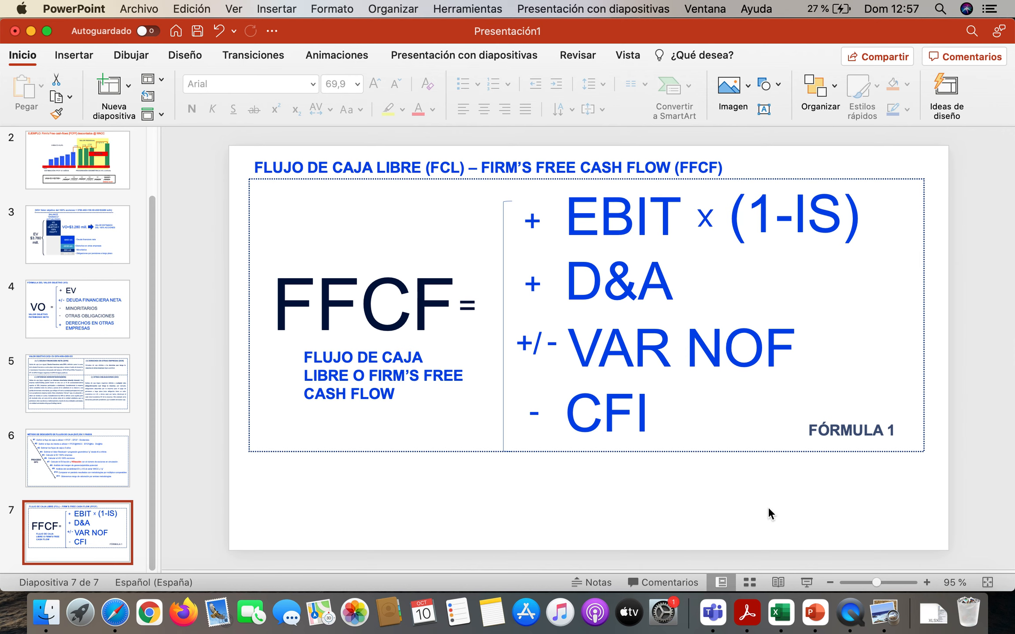
click(780, 613)
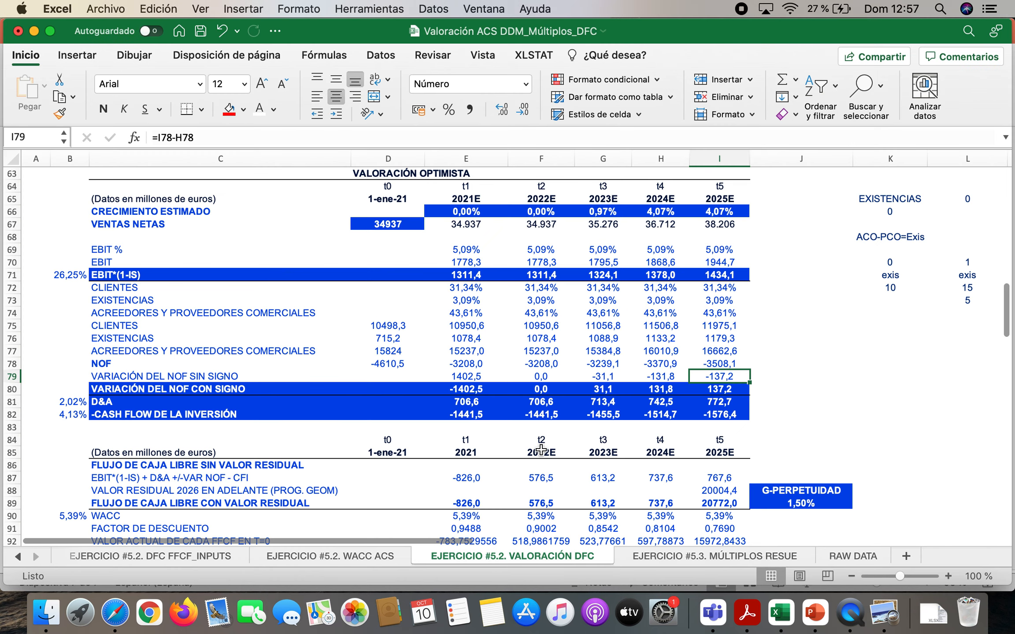
scroll(512, 414, up, 2)
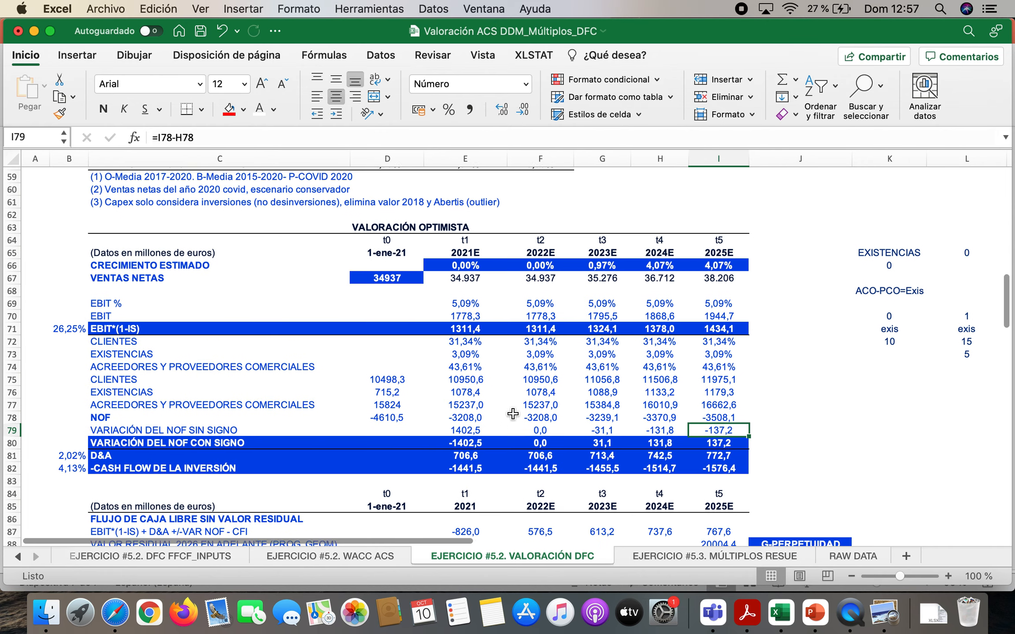
scroll(512, 414, down, 1)
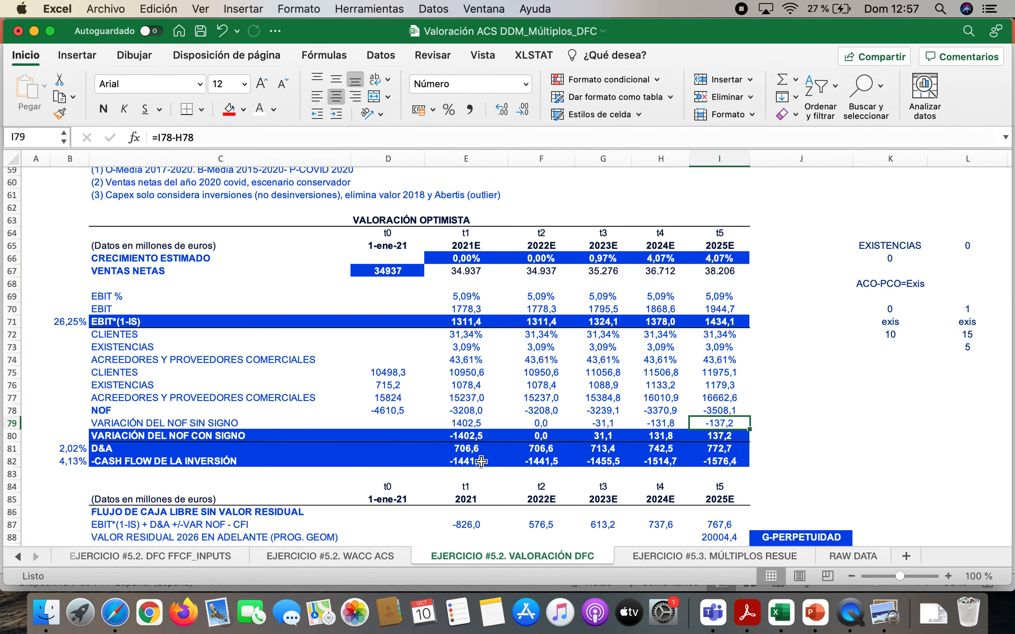
scroll(487, 445, up, 7)
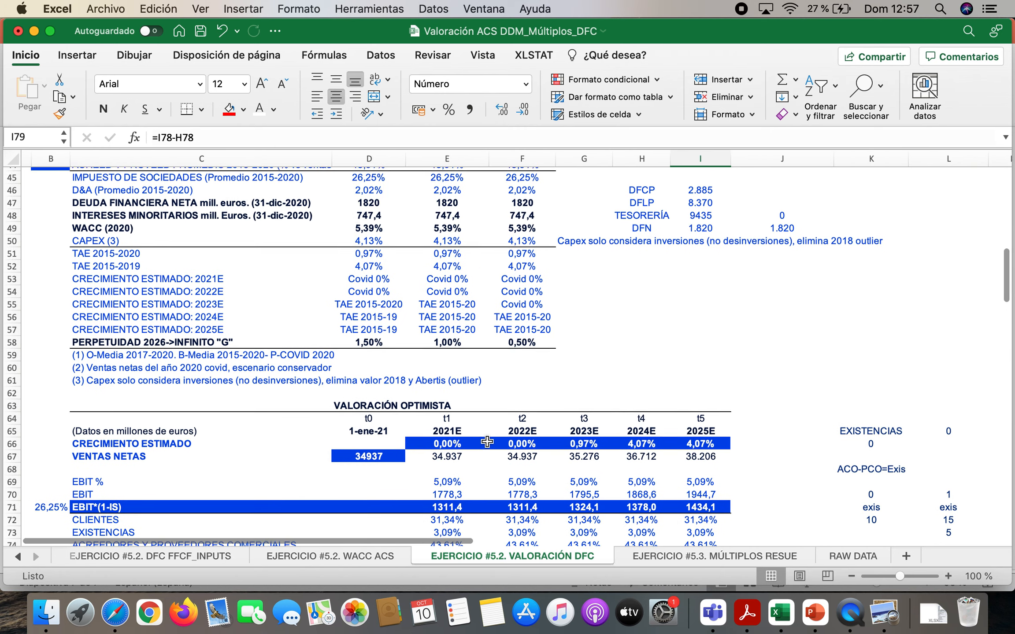
scroll(487, 442, up, 3)
click(390, 313)
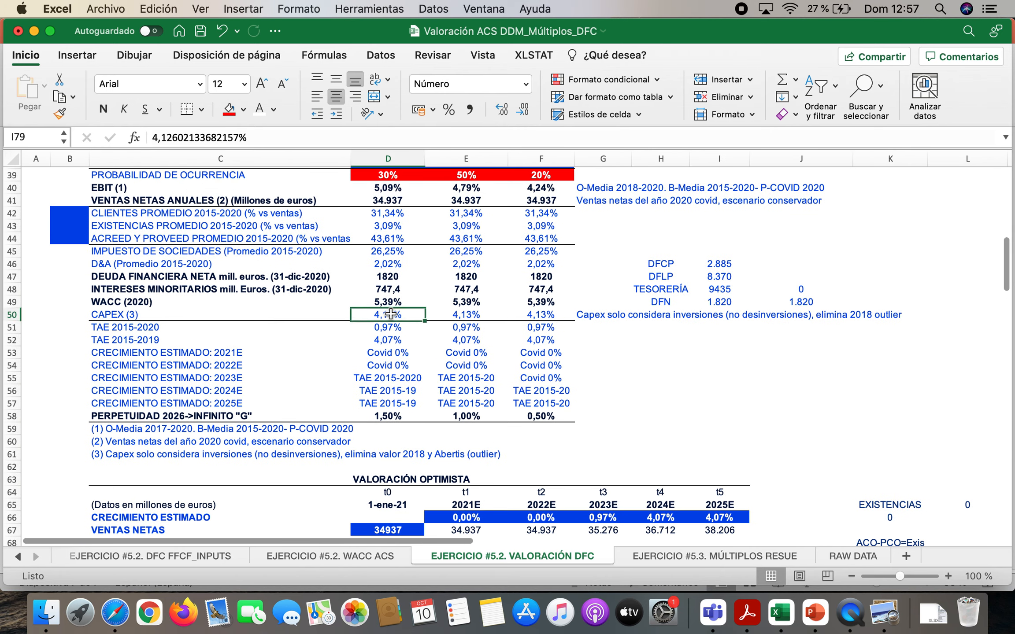
drag(391, 314, 541, 315)
Inspect the investment cash flow formulas in E82, F82 and G82 of the optimistic valuation, leaving them as they are
scroll(477, 377, down, 10)
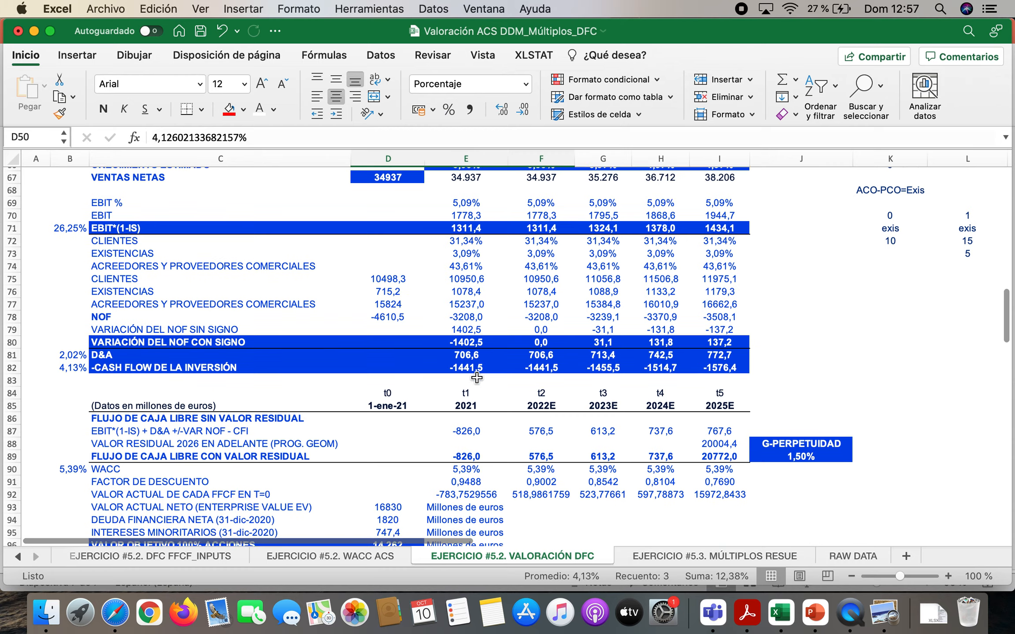
scroll(476, 377, down, 2)
scroll(476, 377, up, 2)
click(472, 365)
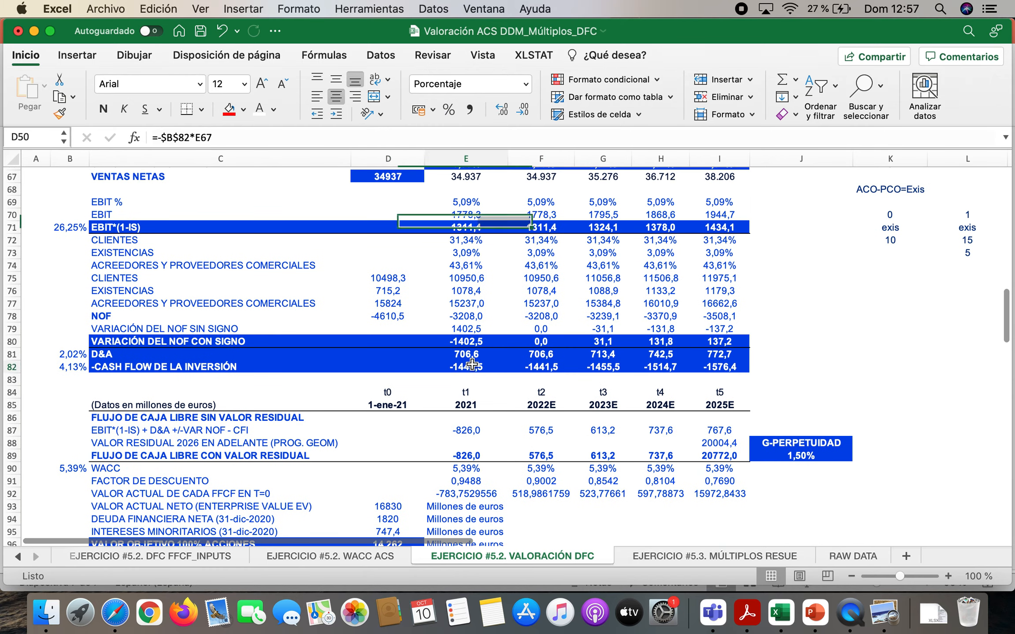
double_click(472, 365)
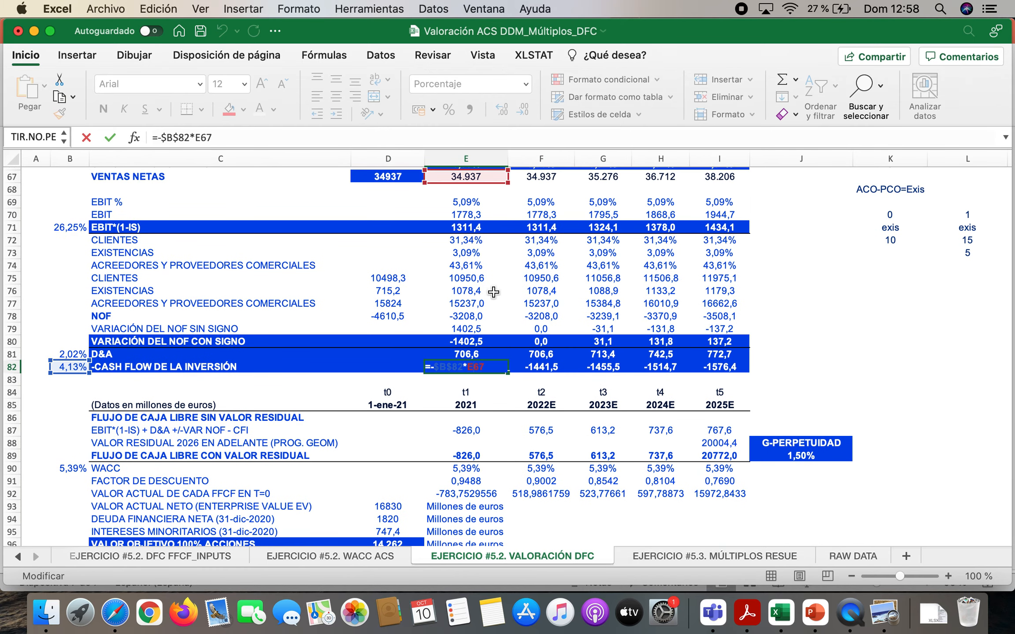
key(Return)
scroll(493, 292, up, 3)
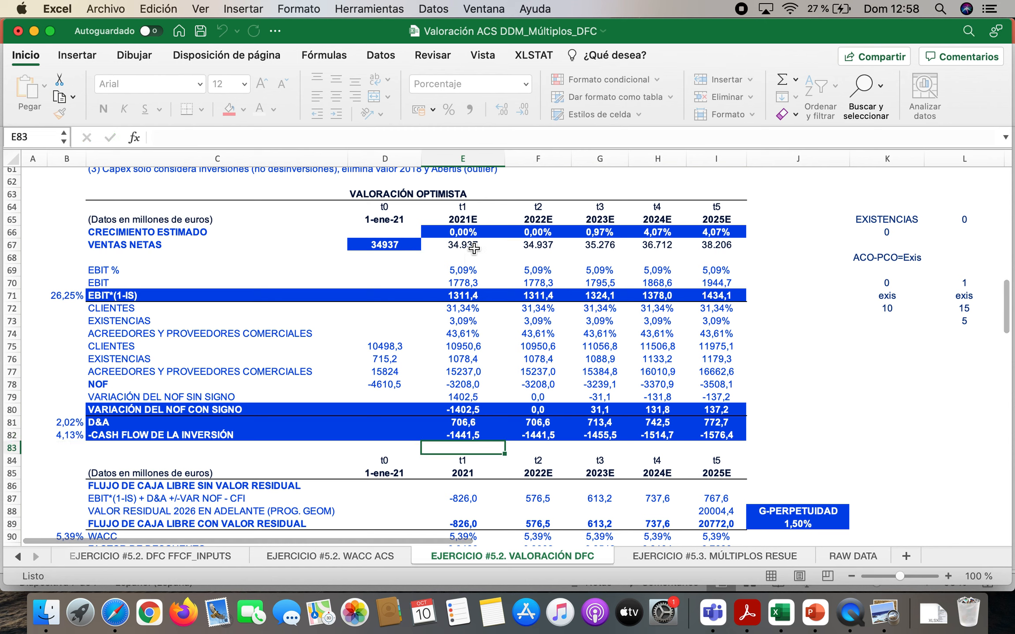
double_click(541, 435)
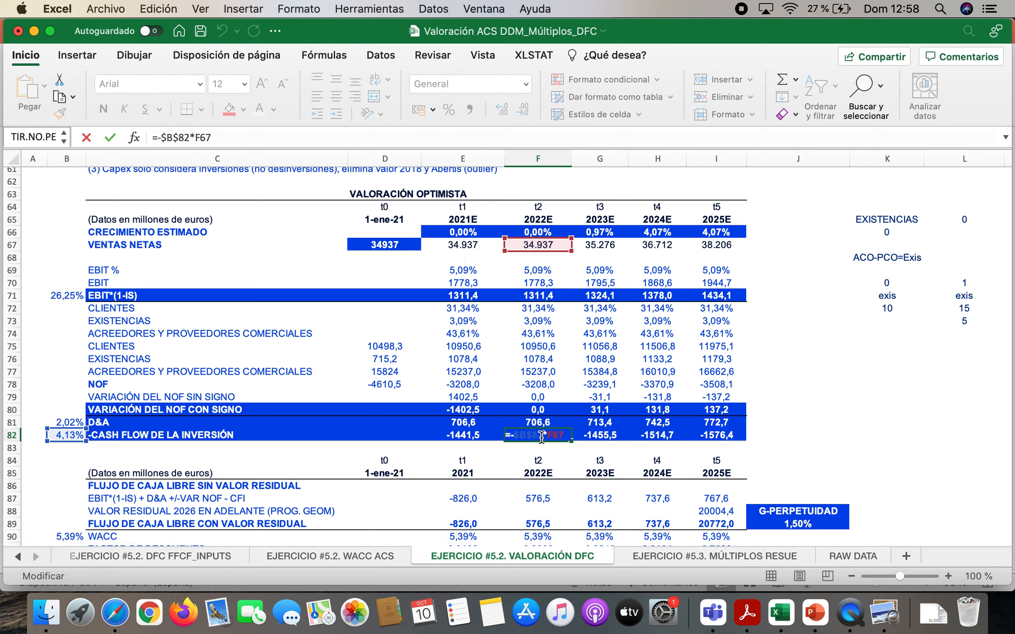
key(Return)
double_click(612, 435)
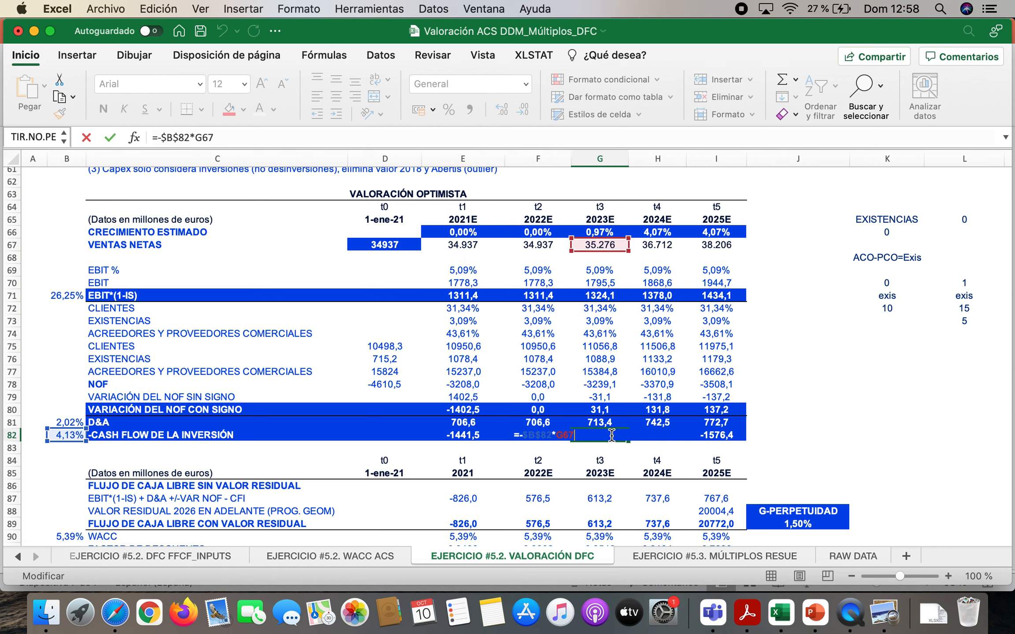
key(Return)
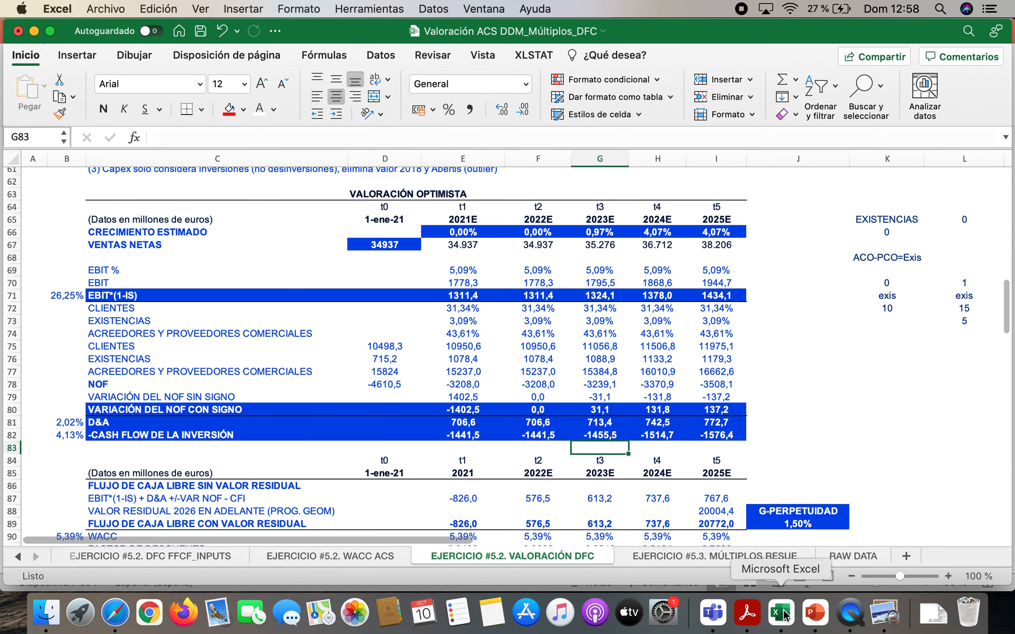
Recheck the FFCF formula slide in PowerPoint and inspect the D&A formulas in E81, F81 and G81 in Excel
click(815, 613)
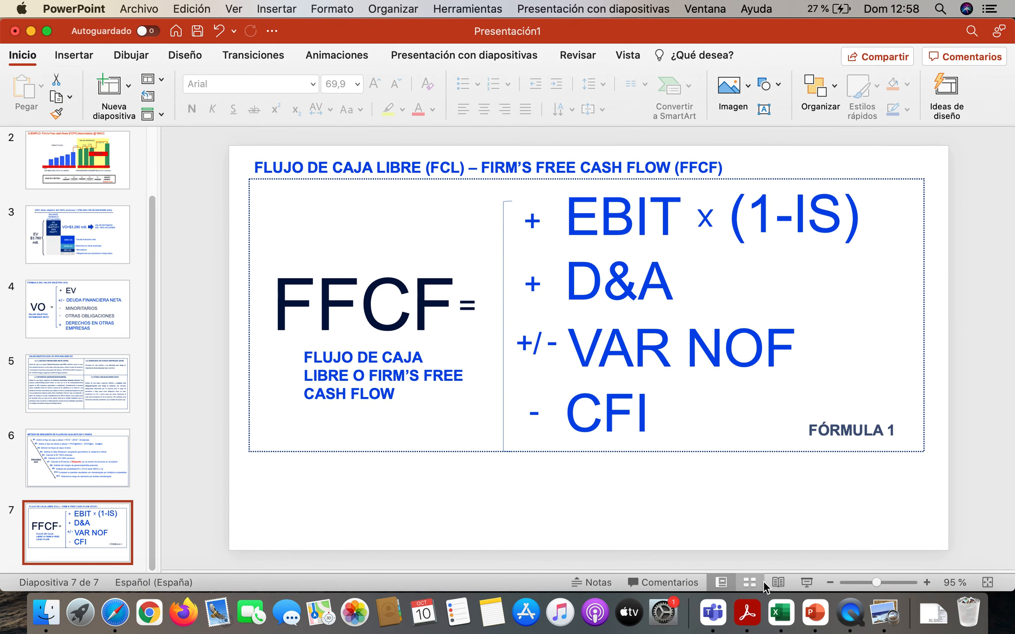
click(781, 615)
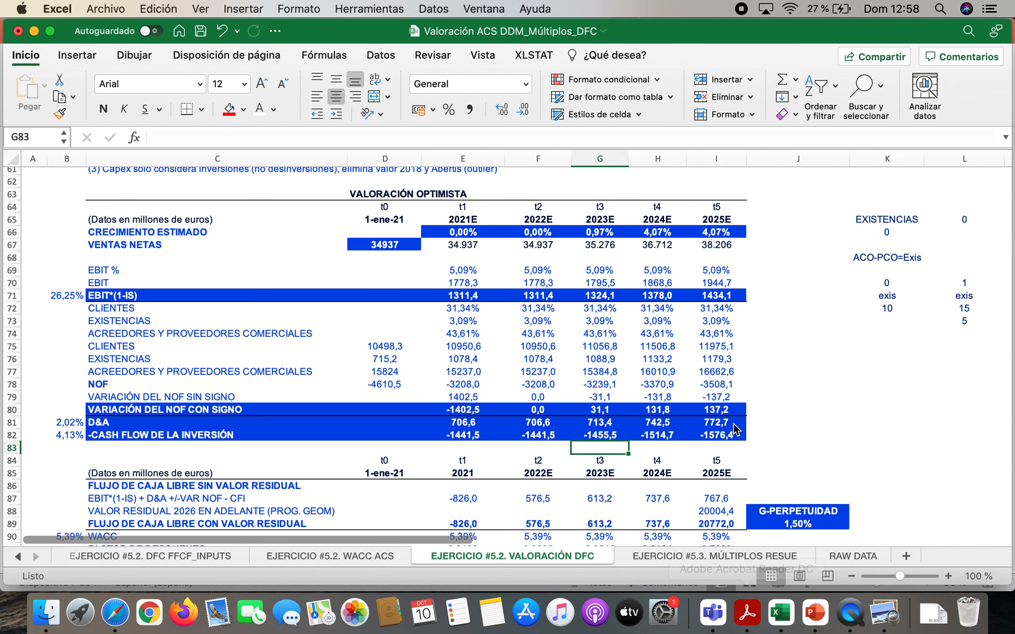
click(77, 427)
double_click(471, 422)
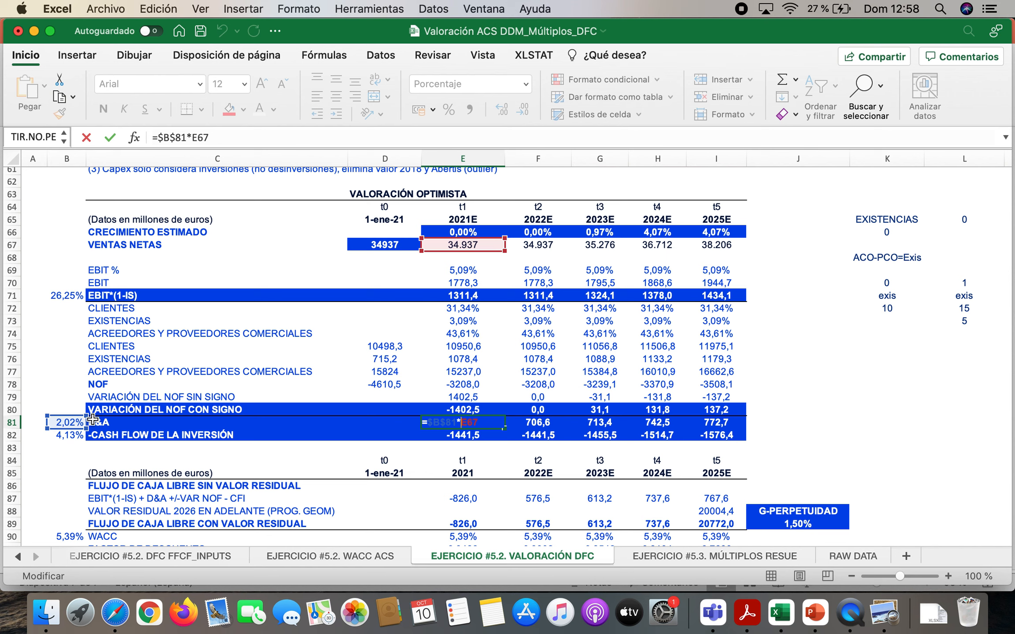
key(Return)
double_click(534, 422)
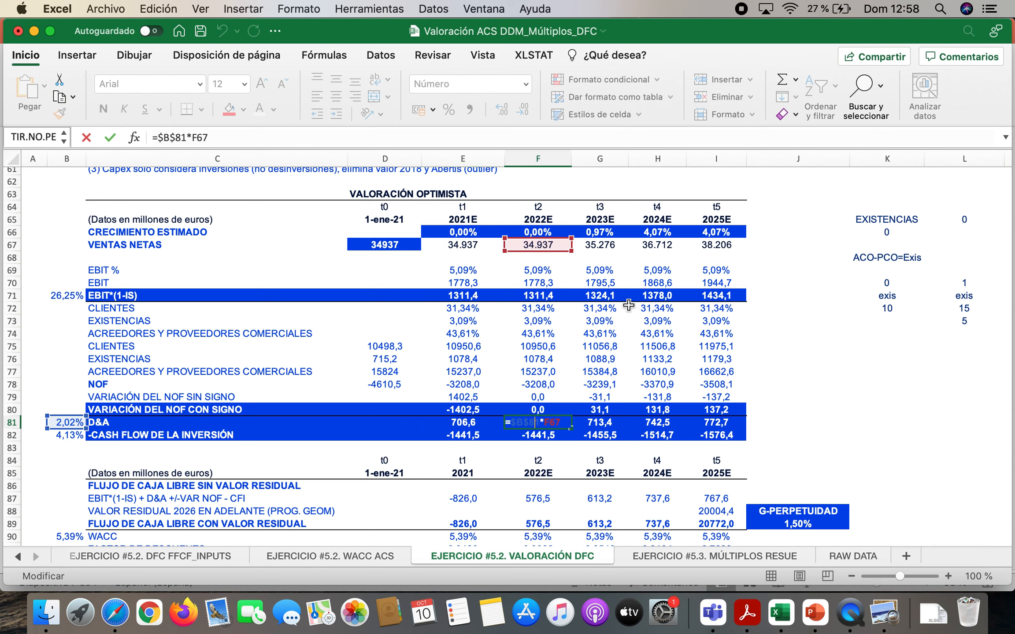
key(Return)
double_click(606, 421)
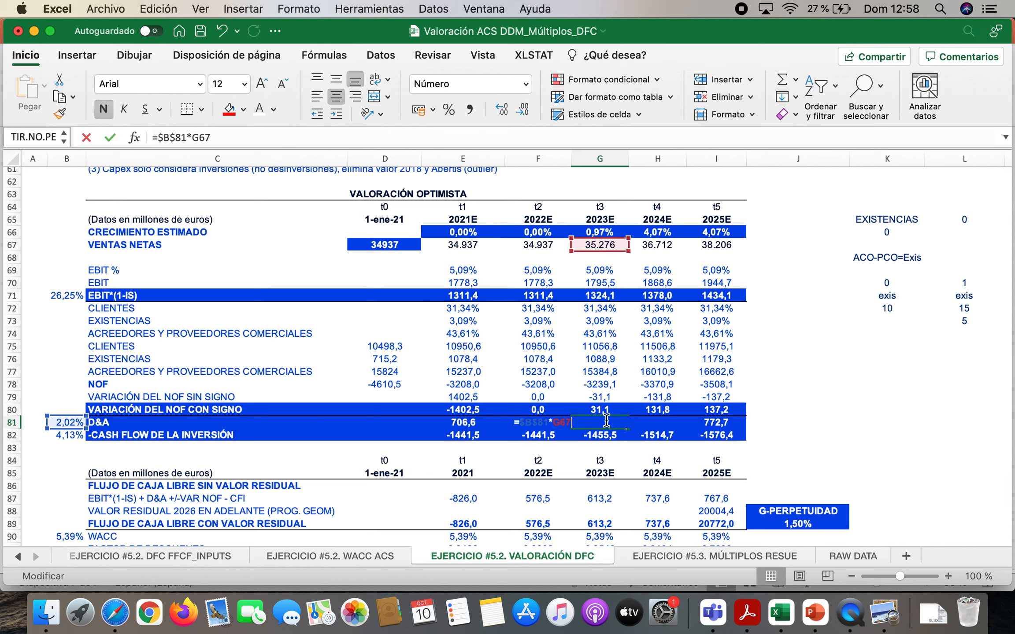
key(Return)
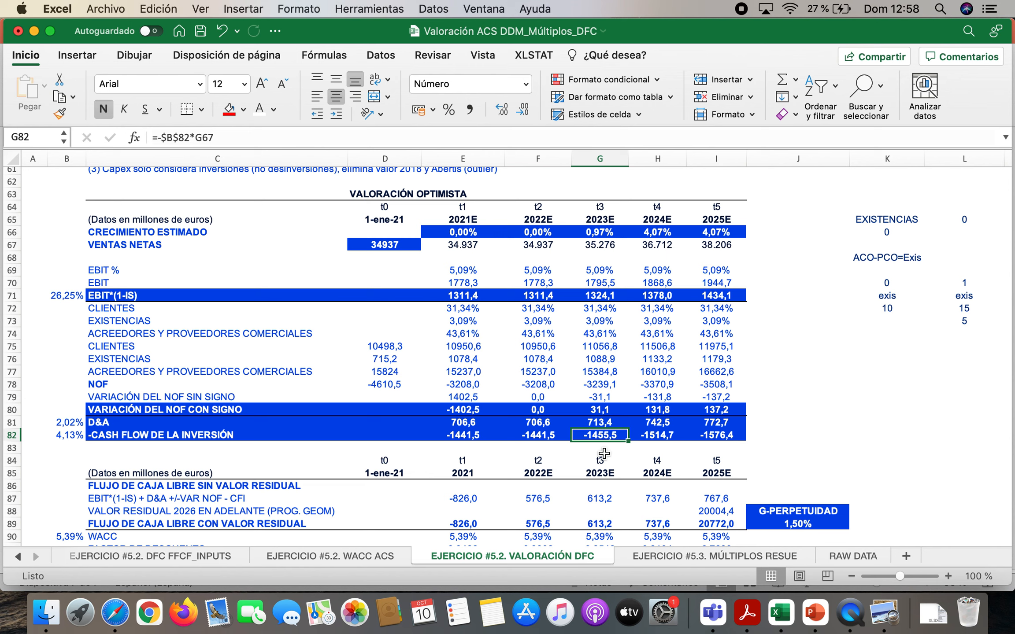
Point out the four cash flow components in column C: EBIT*(1-IS), signed NOF variation, D&A and investment cash flow
click(119, 296)
click(119, 410)
click(116, 422)
click(111, 436)
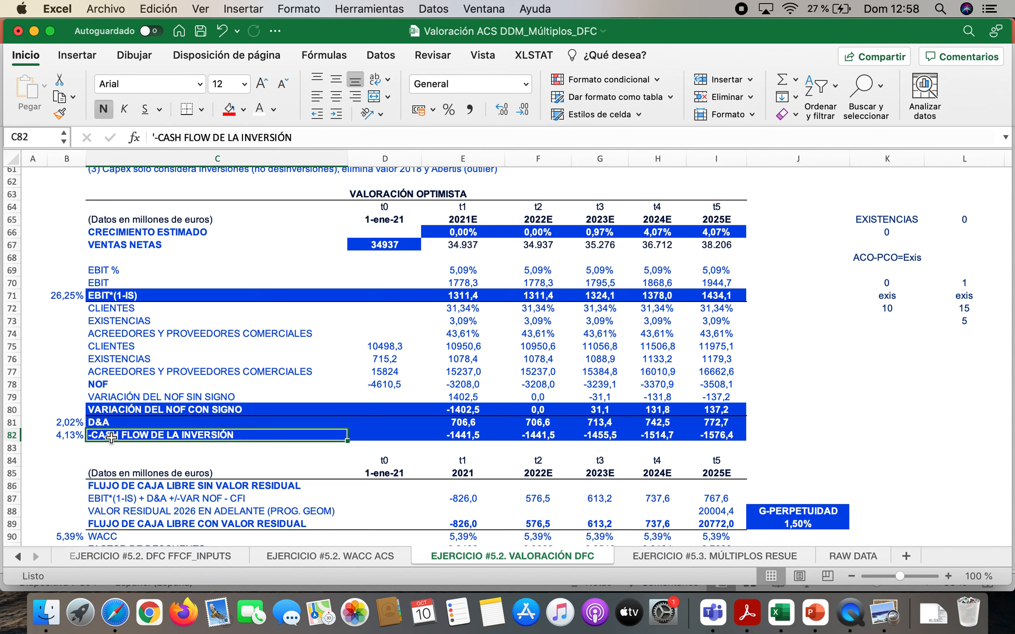
click(130, 296)
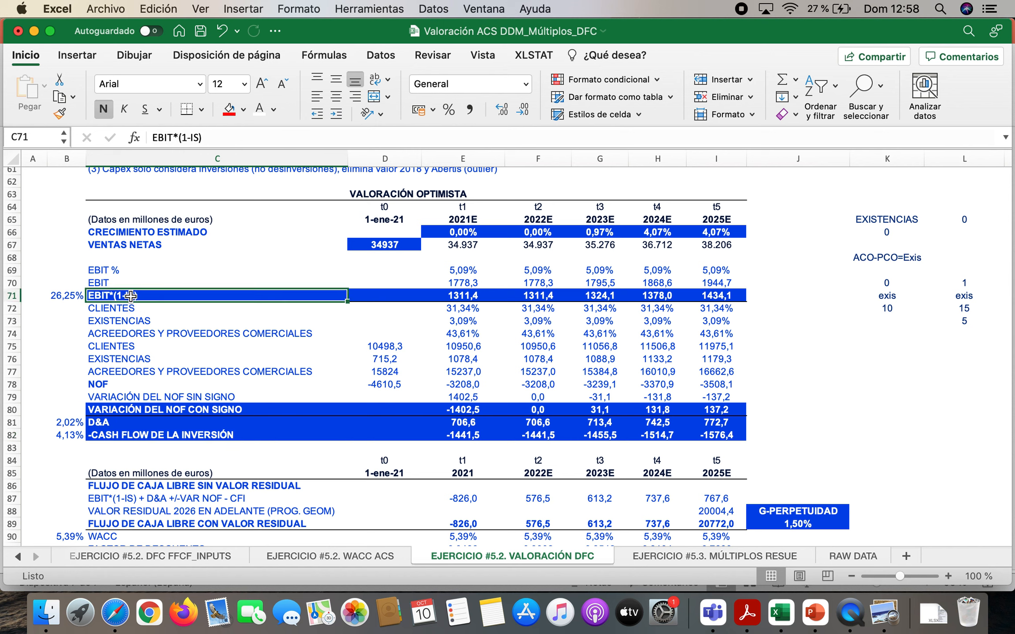
click(146, 410)
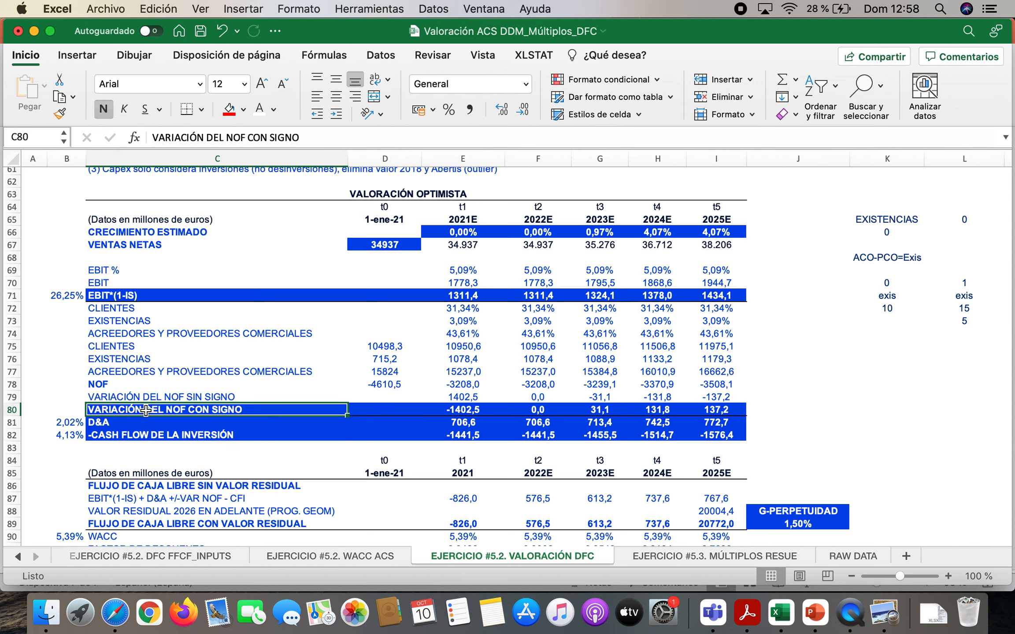
click(140, 422)
click(132, 436)
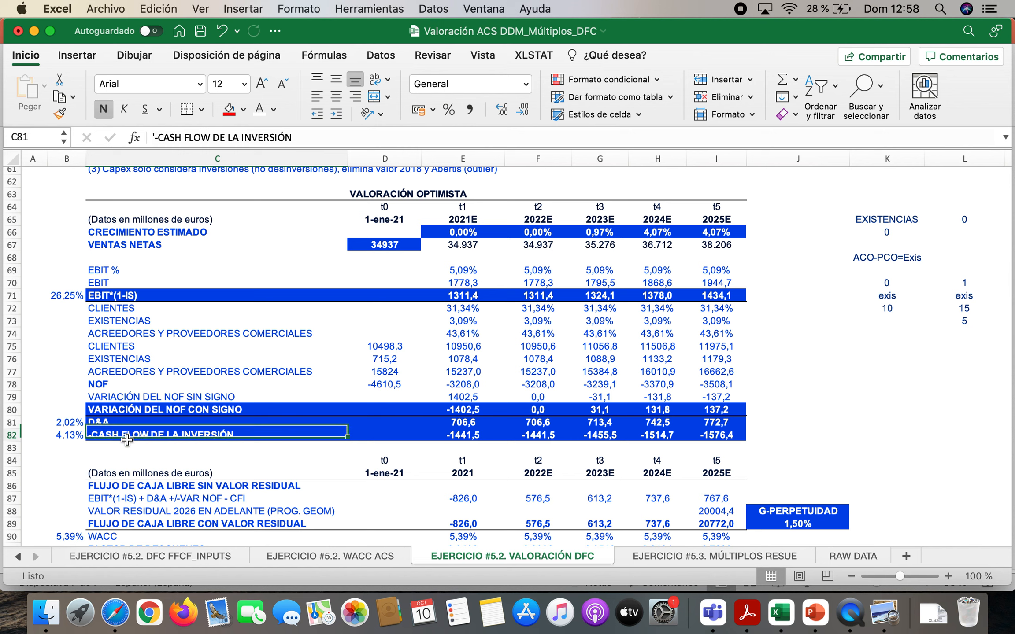
Go to the free cash flow block and point out the heading in C86 and the component formula label in C87
scroll(283, 400, down, 5)
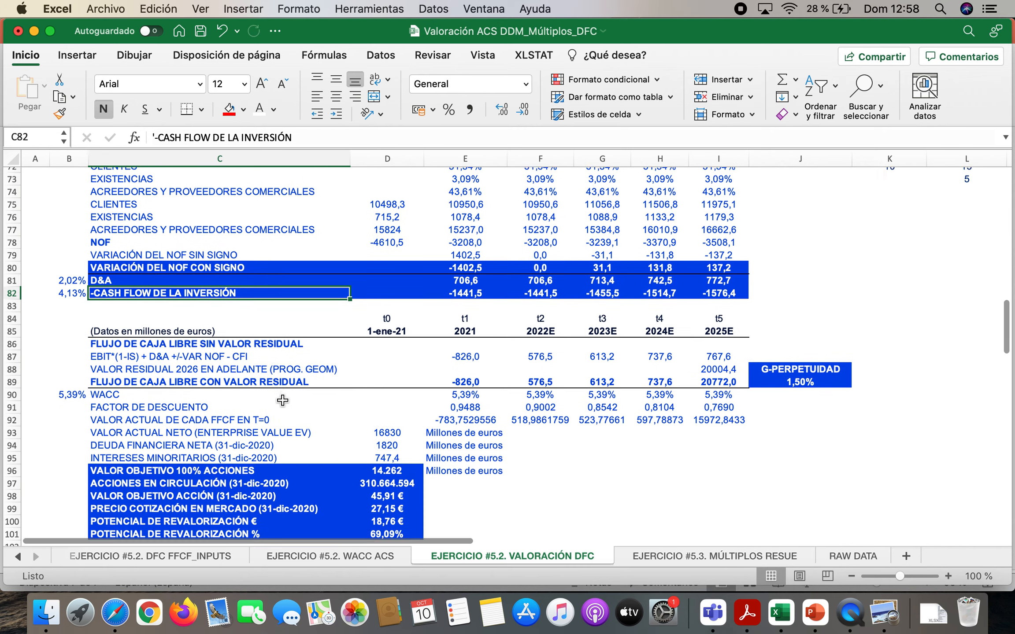
scroll(379, 297, up, 6)
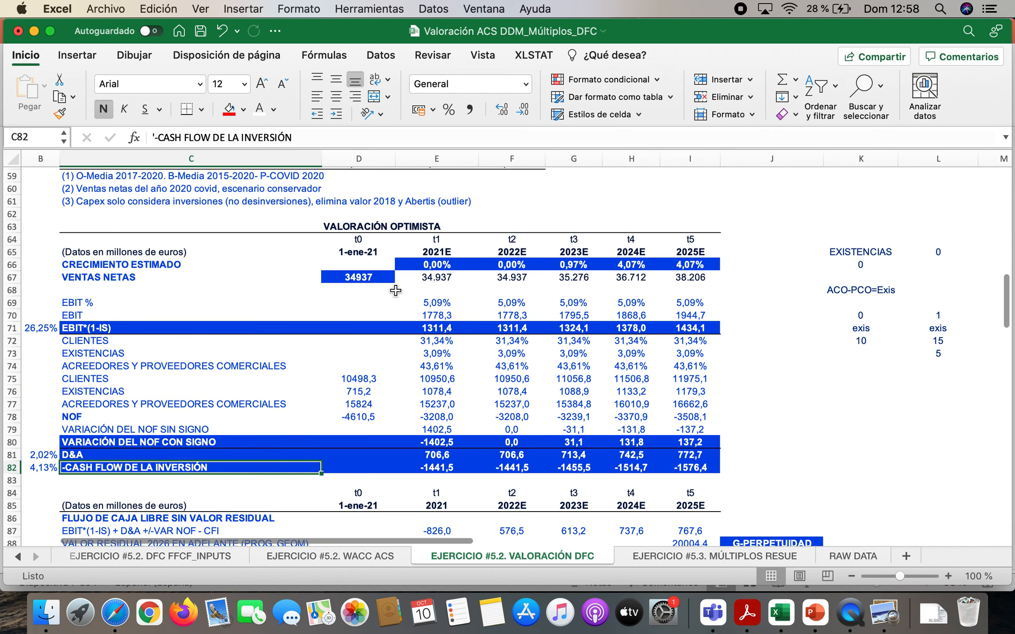
scroll(378, 297, down, 5)
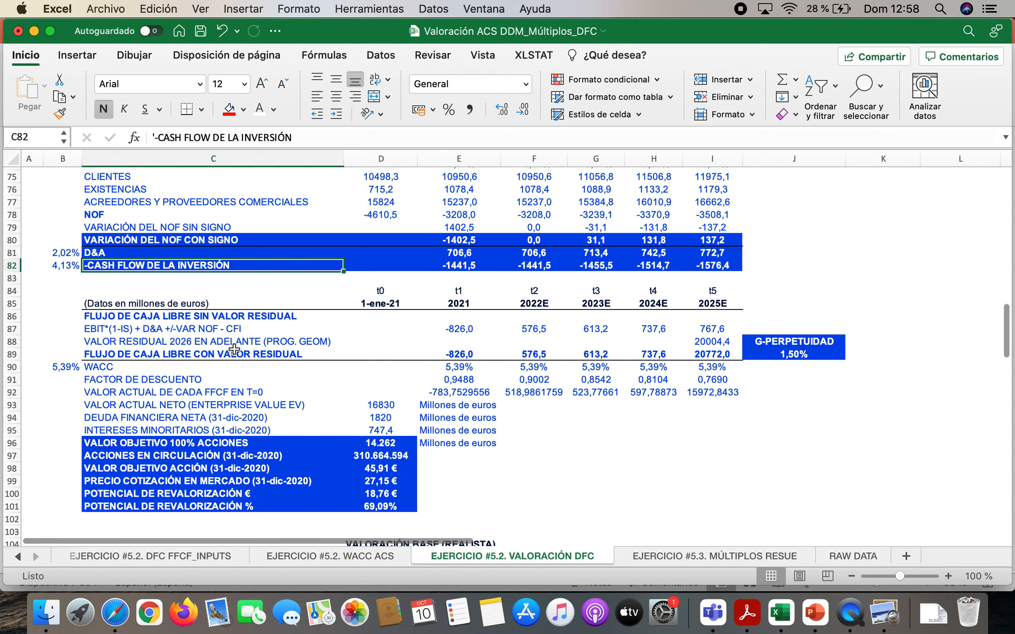
click(144, 316)
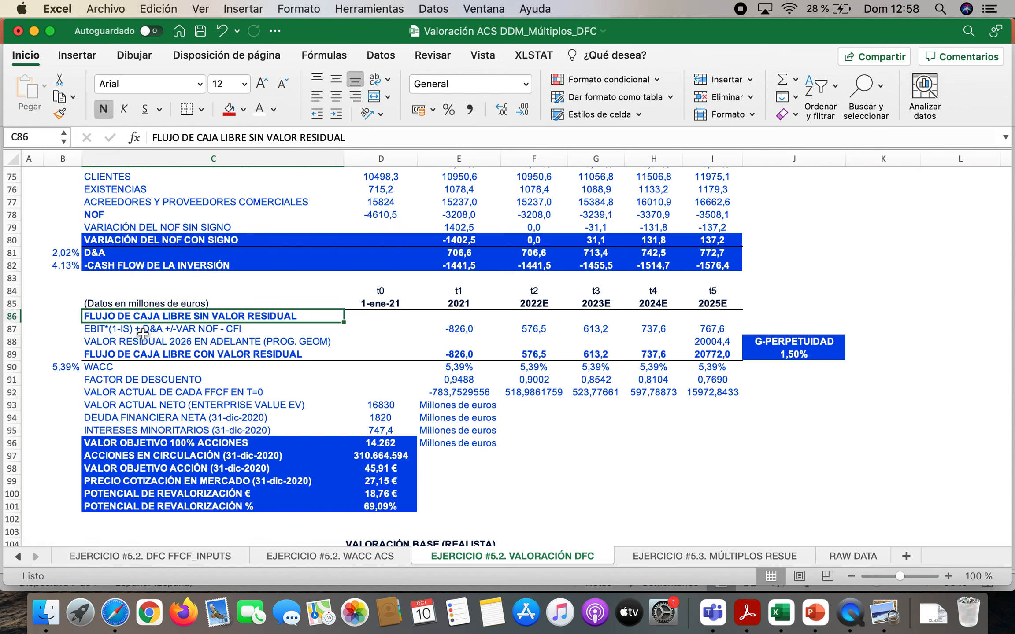
click(142, 330)
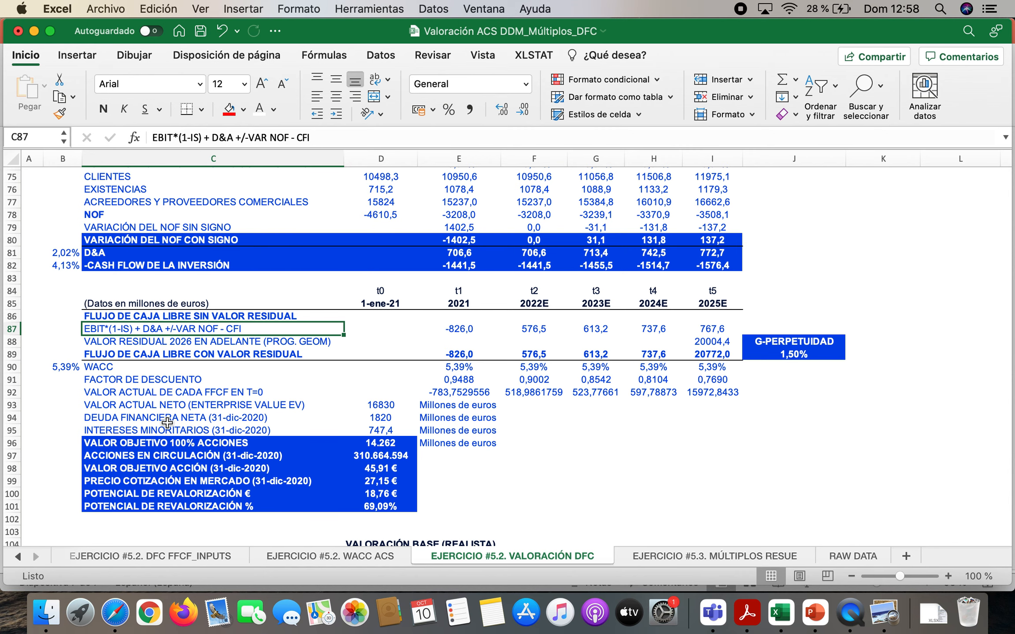
Inspect the 2021 free cash flow formula in E87 and the component cells it references, leaving it as it is
scroll(167, 422, up, 5)
scroll(167, 423, right, 1)
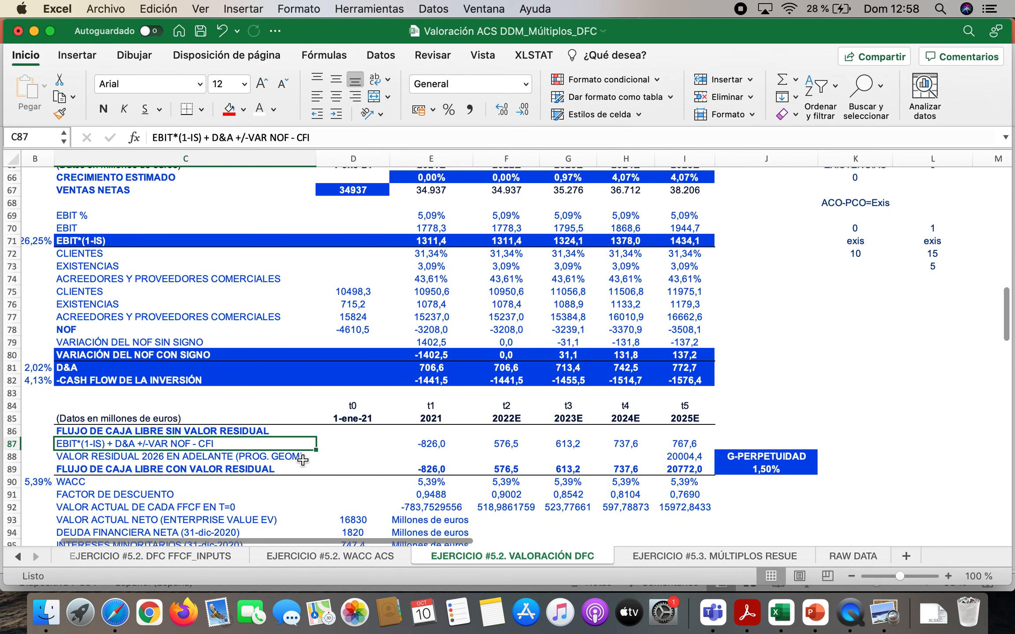
click(435, 444)
double_click(435, 444)
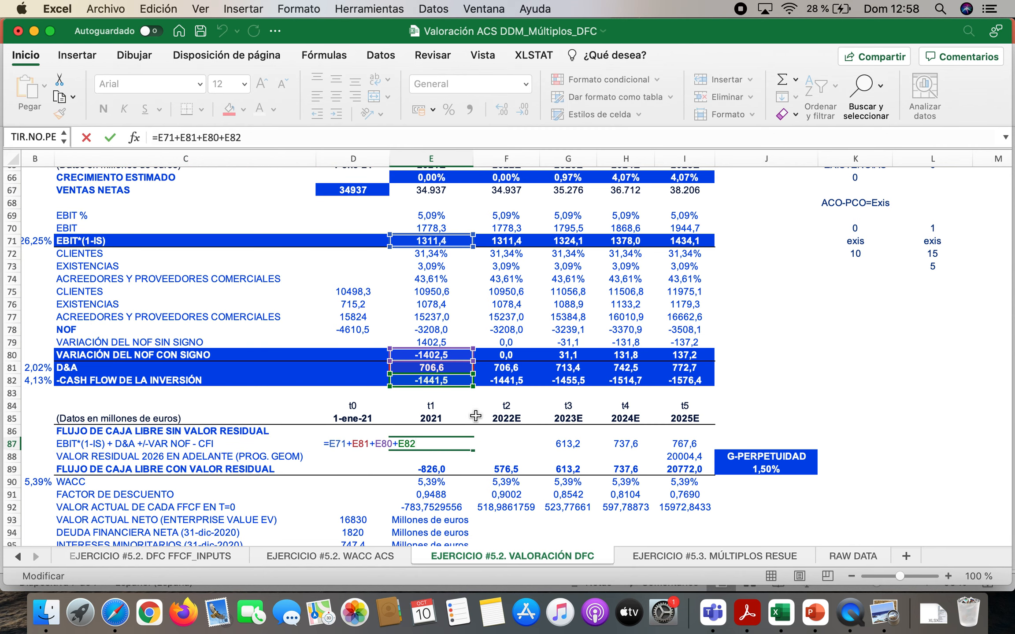
scroll(522, 383, up, 3)
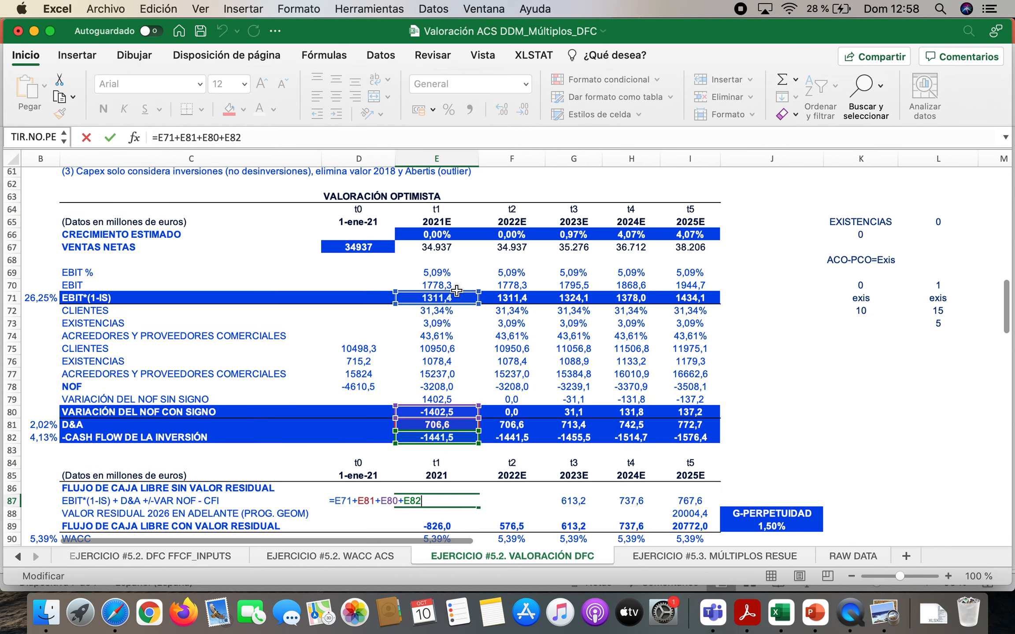
scroll(456, 309, down, 6)
scroll(456, 308, left, 1)
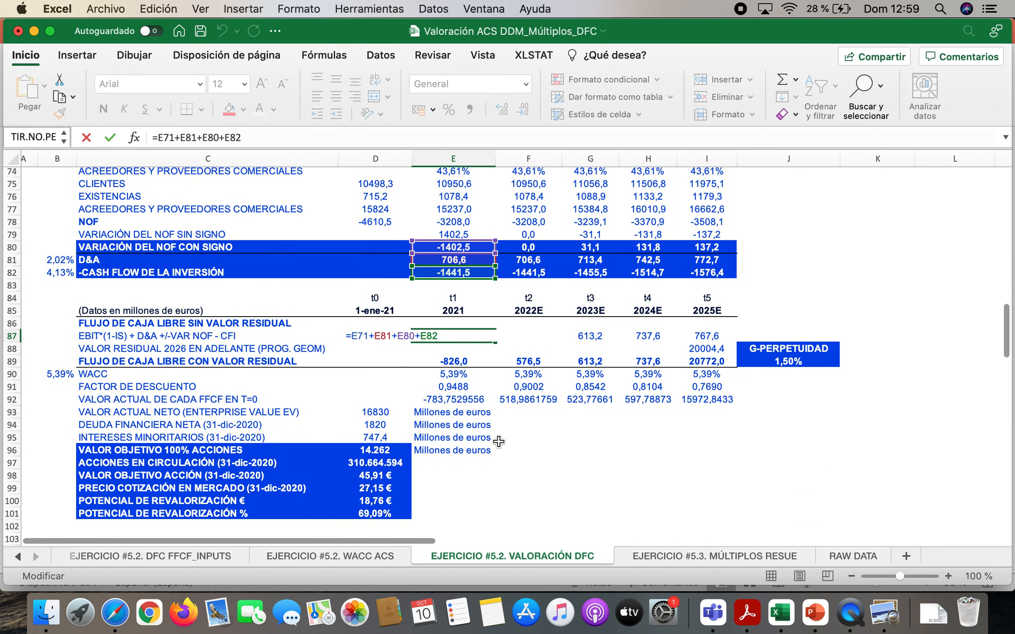
key(Return)
drag(216, 361, 735, 362)
click(273, 109)
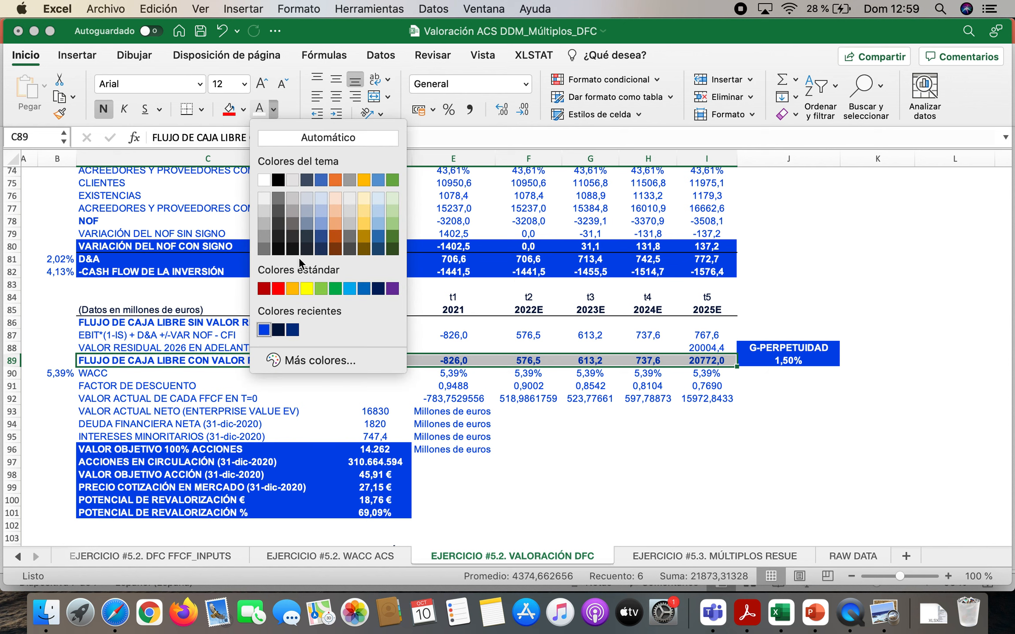
click(279, 288)
click(705, 461)
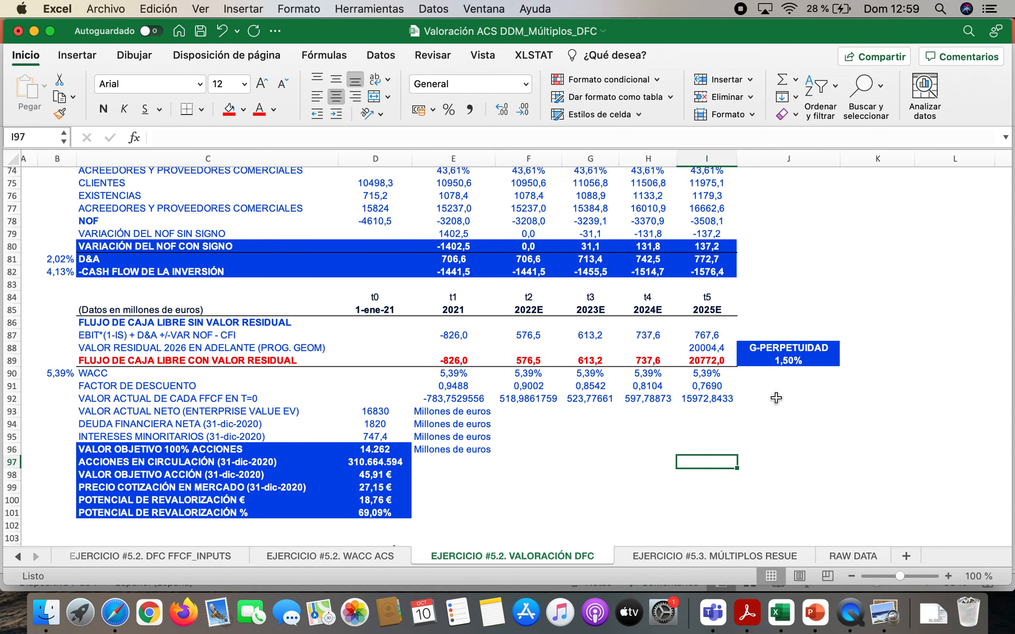
click(724, 311)
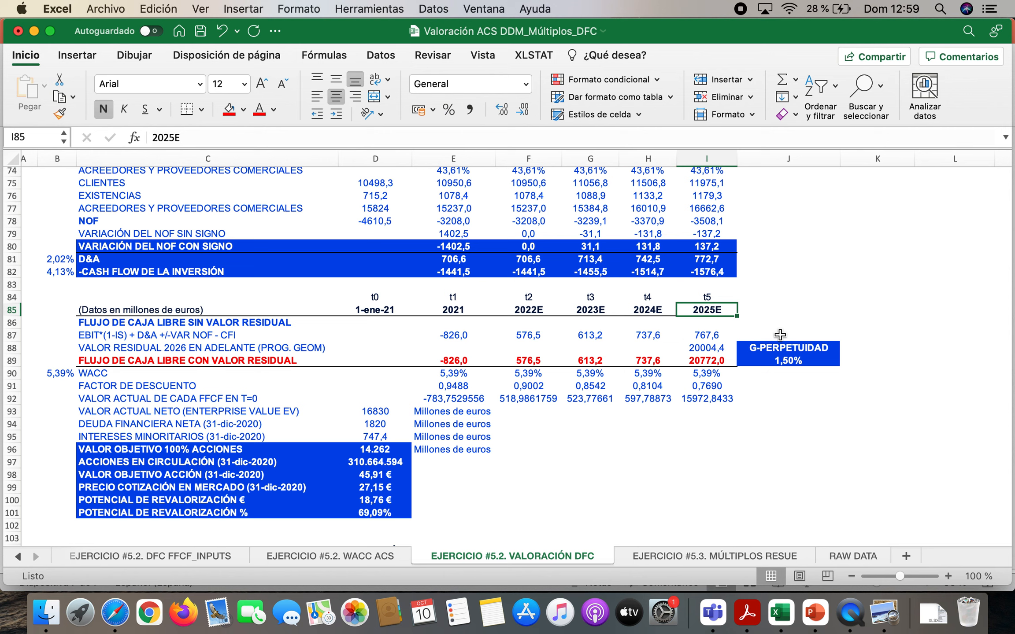
click(159, 319)
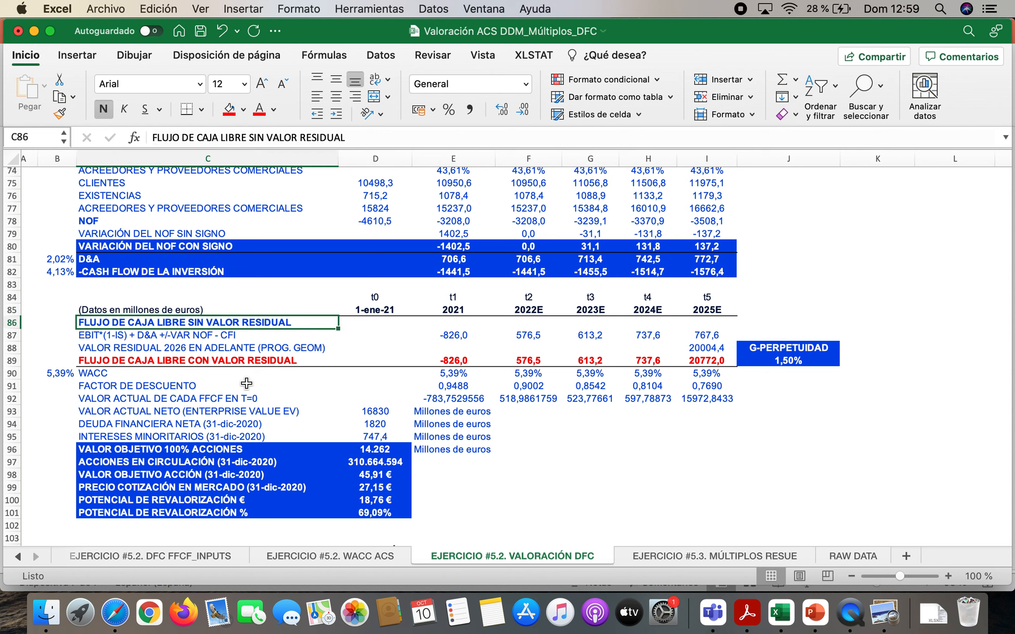
key(super+z)
Color the text of the free cash flow rows without residual value, C86:I87, red
click(177, 318)
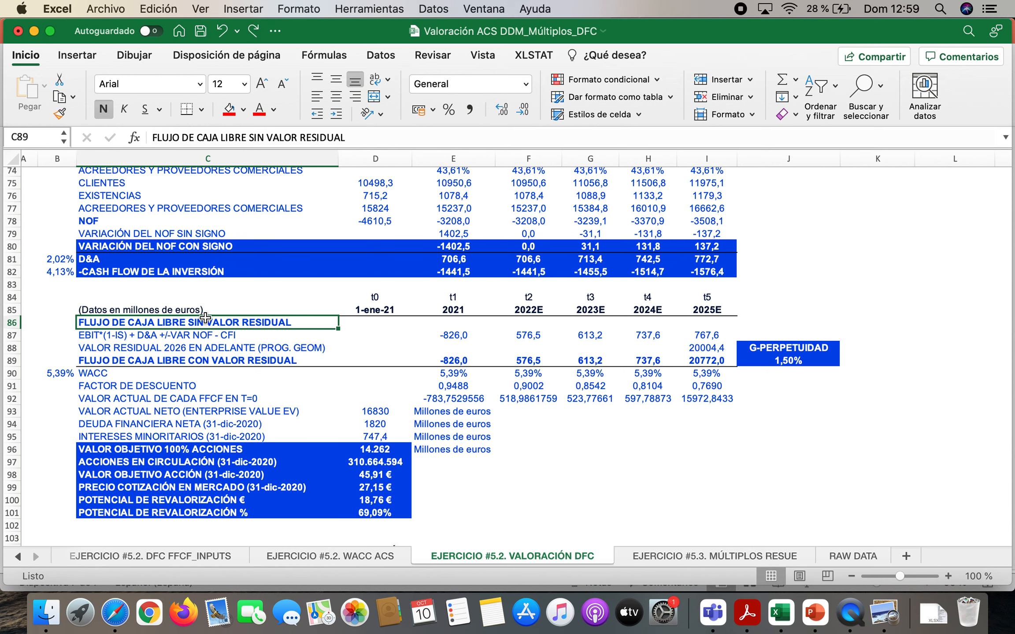
drag(203, 318, 691, 340)
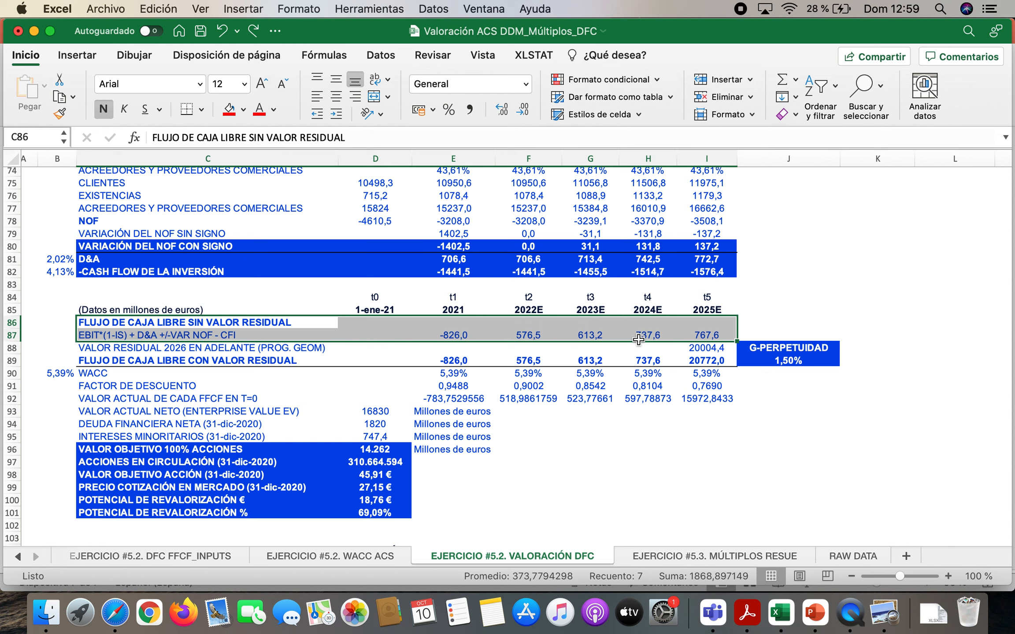
click(259, 109)
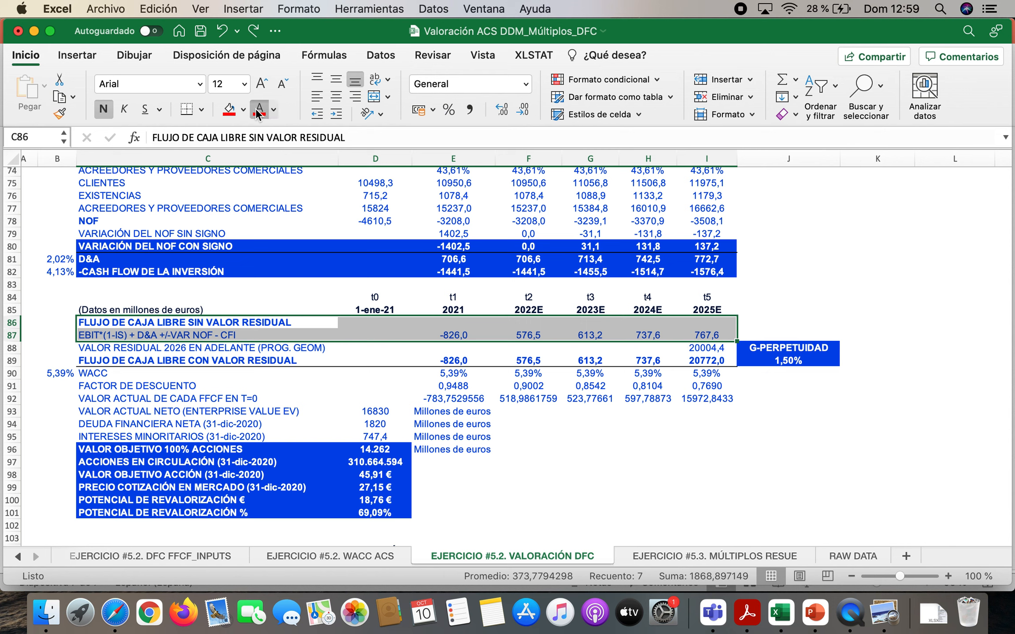
click(624, 462)
click(206, 351)
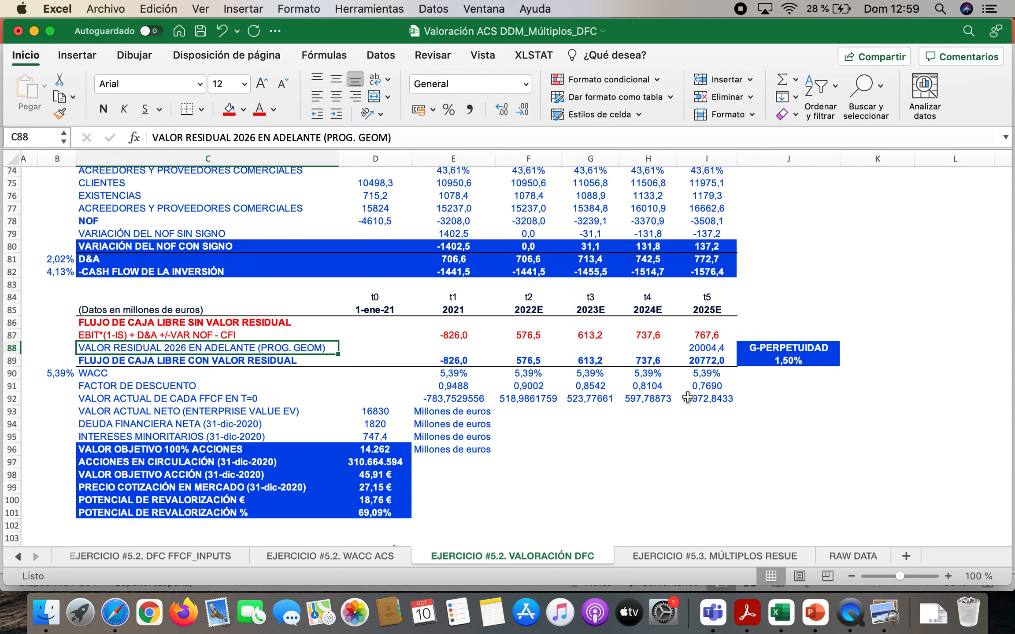
Switch to YouTube in Safari, open the video list of the 1minsensei channel and close the mini player
click(109, 614)
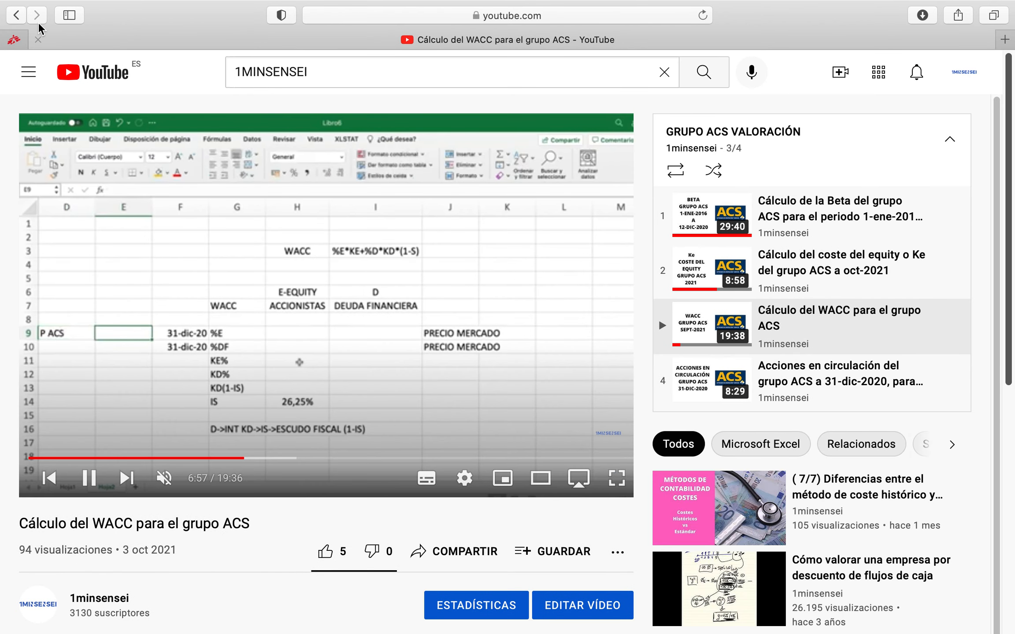
click(17, 17)
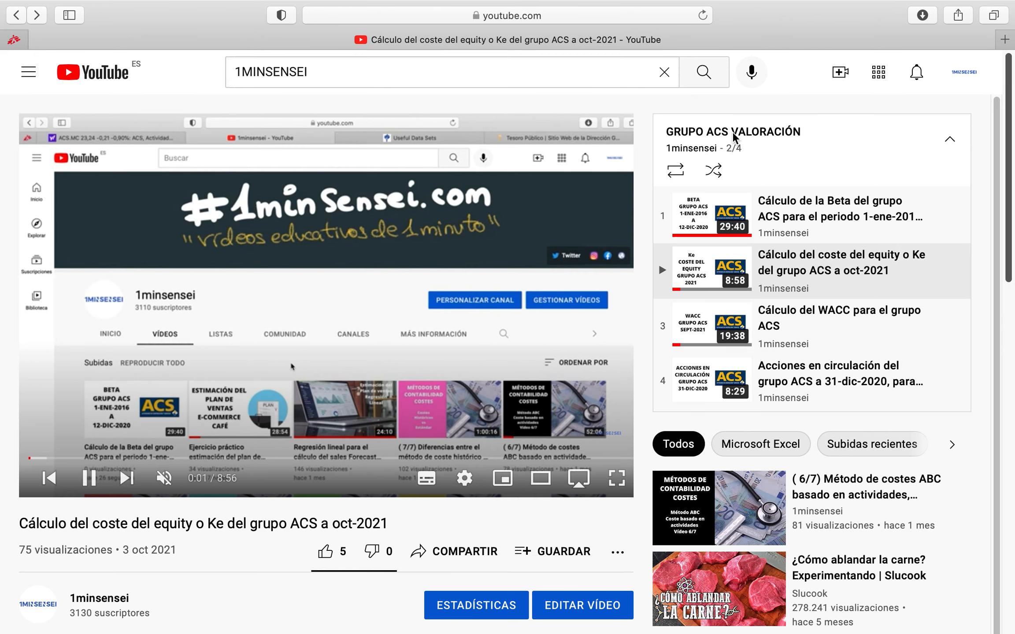
click(700, 76)
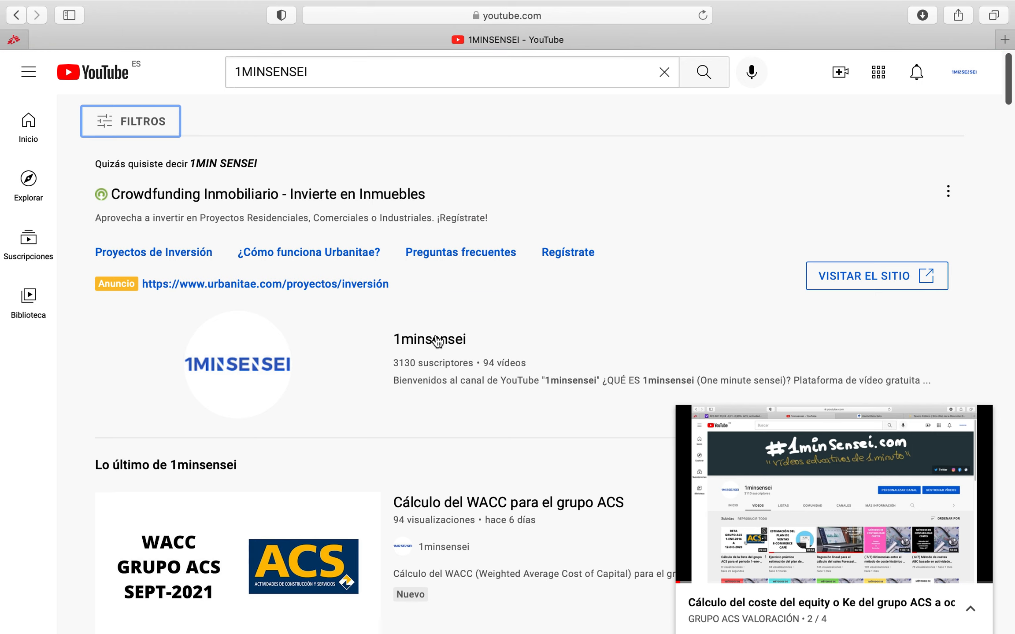
click(437, 340)
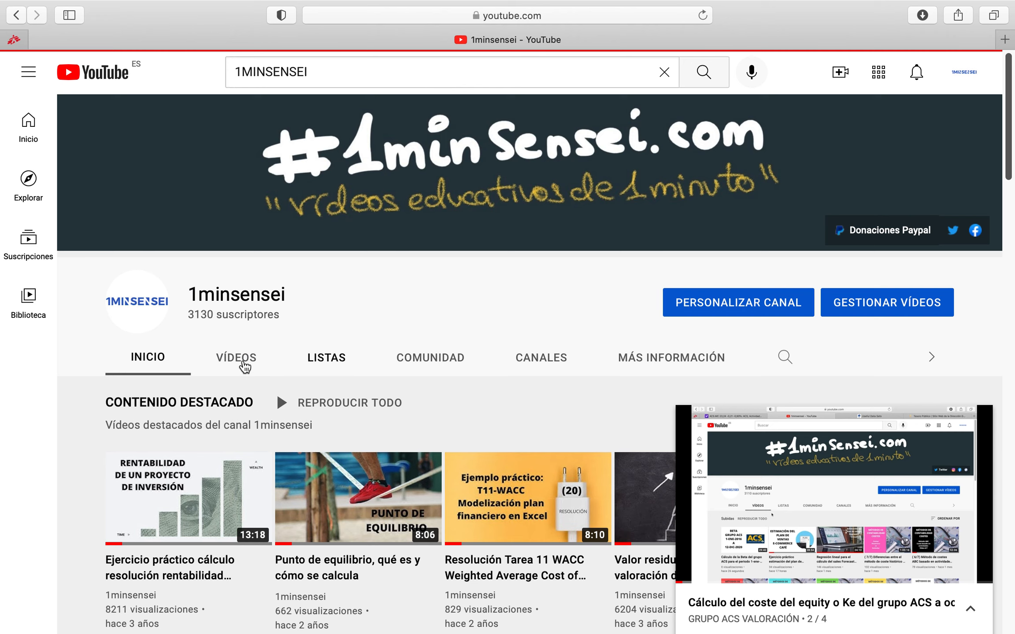
click(245, 366)
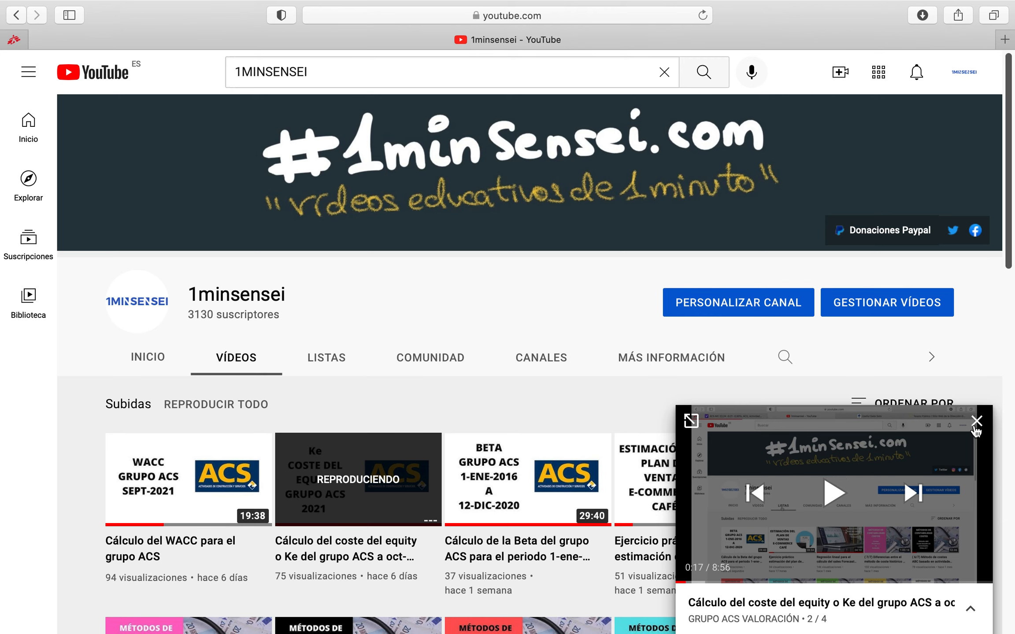
click(976, 423)
Look through the channel's uploads down to the older videos on residual value and discounted cash flow valuation
scroll(451, 460, down, 1)
scroll(452, 460, down, 10)
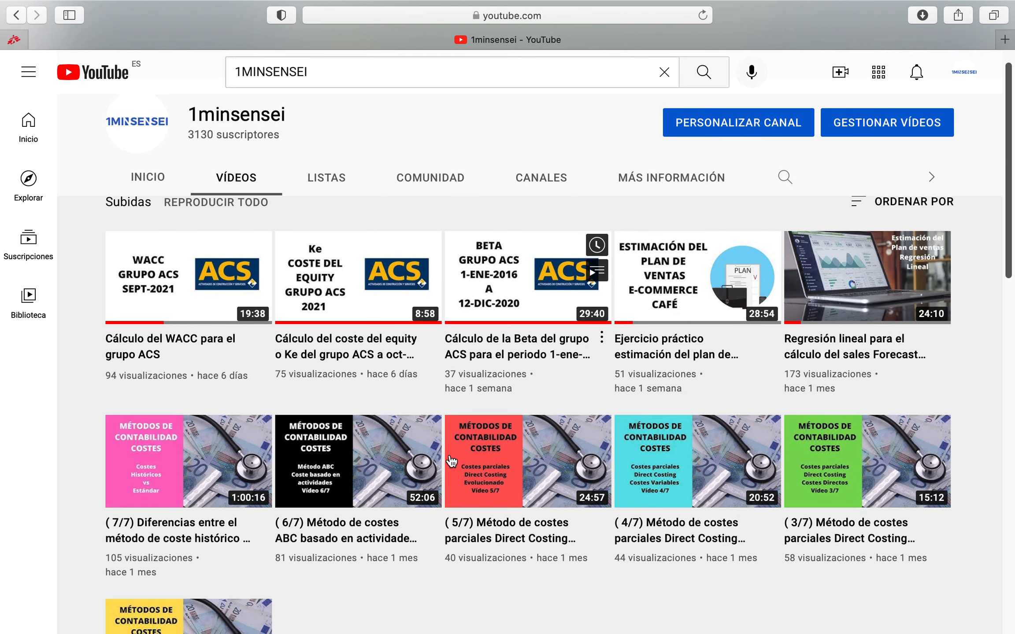
scroll(451, 461, down, 10)
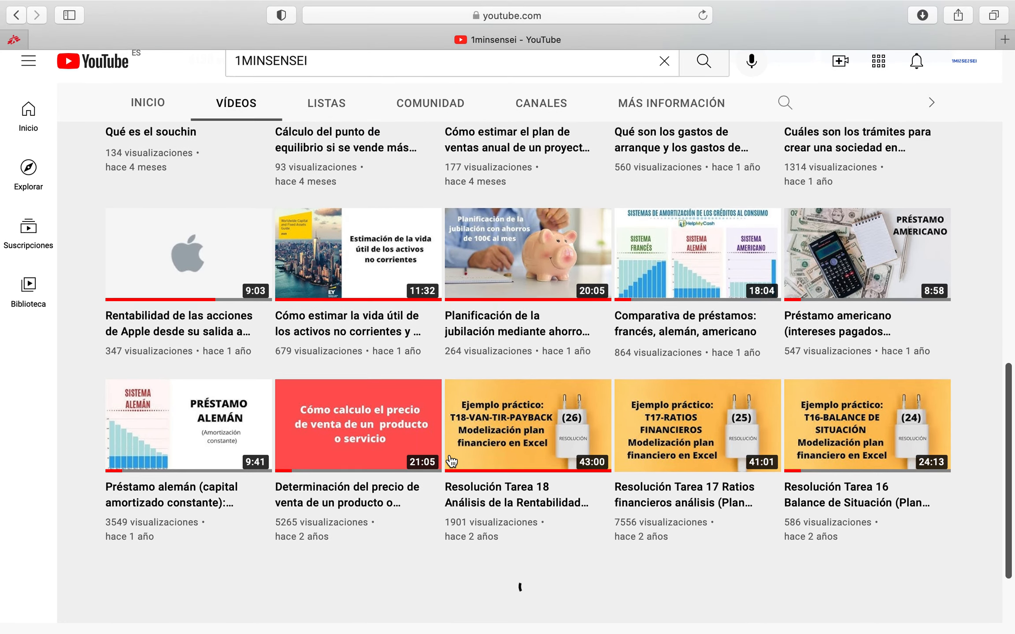
scroll(452, 461, down, 4)
scroll(451, 460, down, 15)
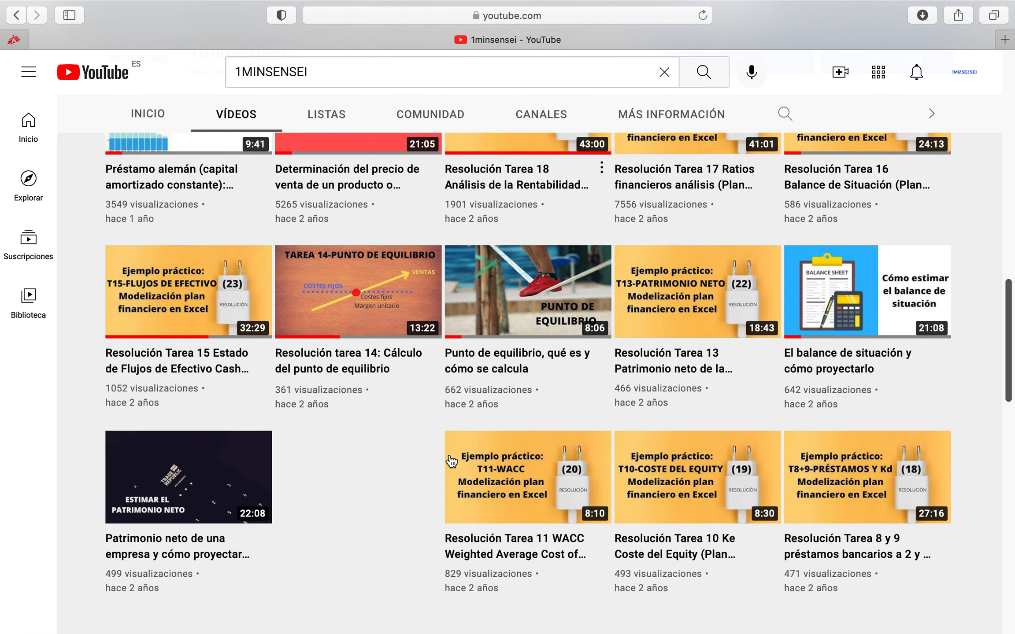
scroll(452, 460, down, 8)
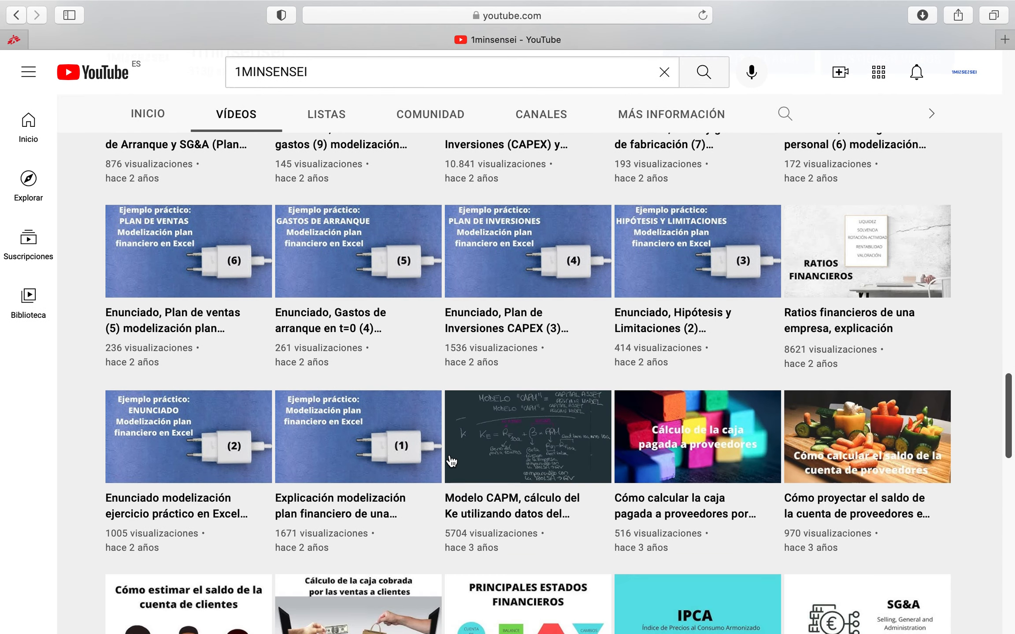
scroll(451, 460, down, 8)
scroll(452, 461, down, 5)
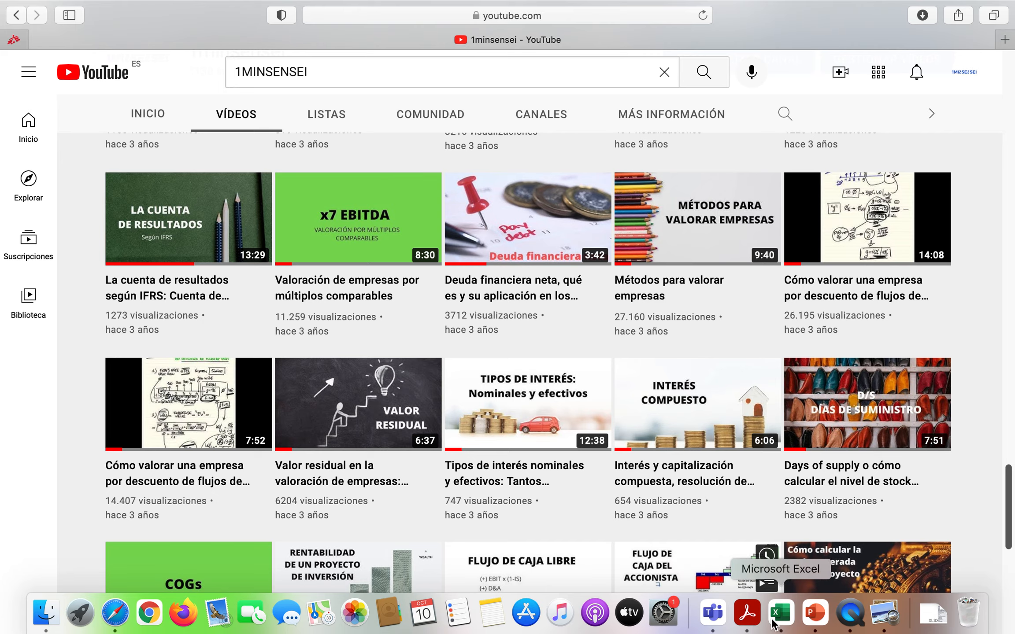
Return to Excel and inspect the perpetuity growth rate in J89, the t5 heading and the residual value formula in I88
click(772, 623)
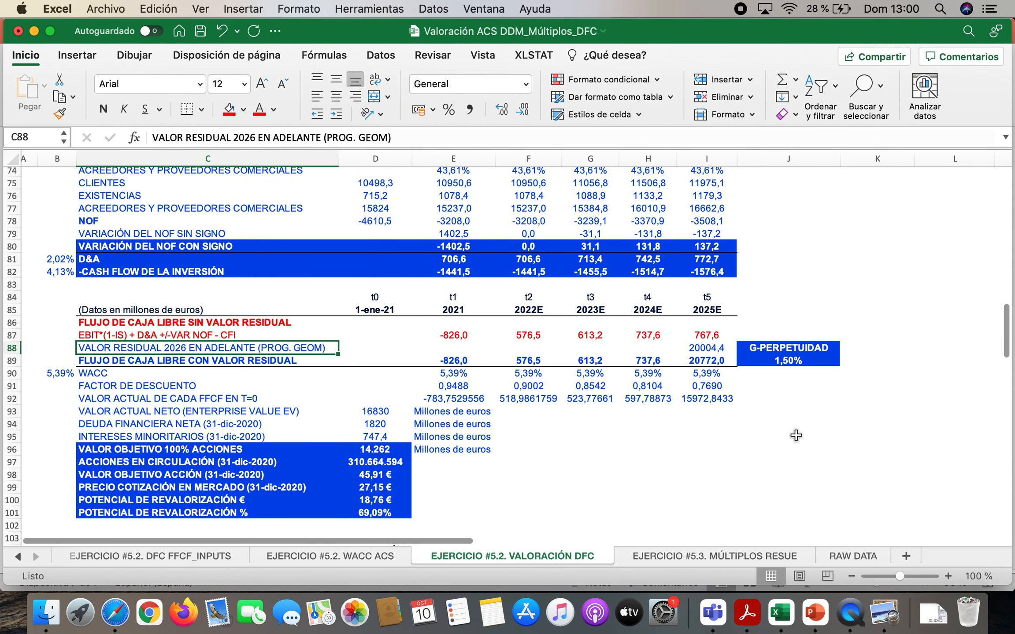
click(802, 364)
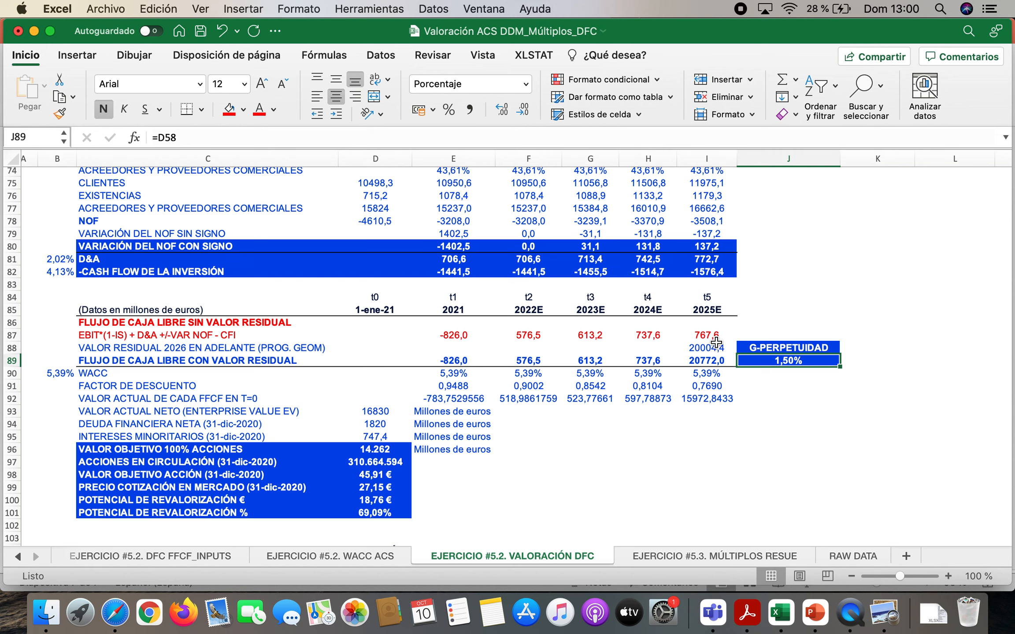
click(711, 296)
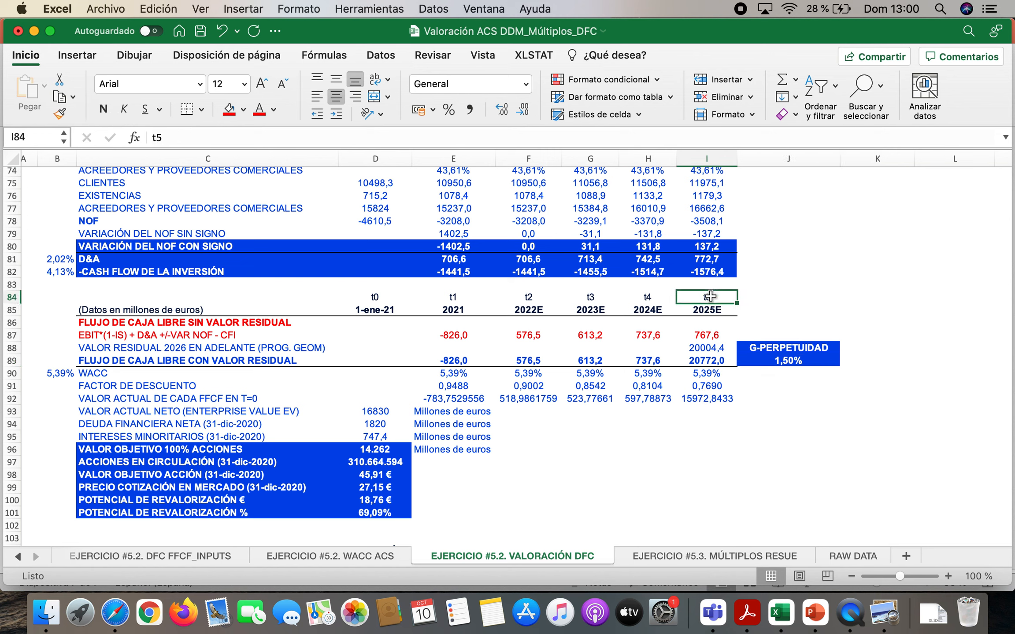
click(713, 347)
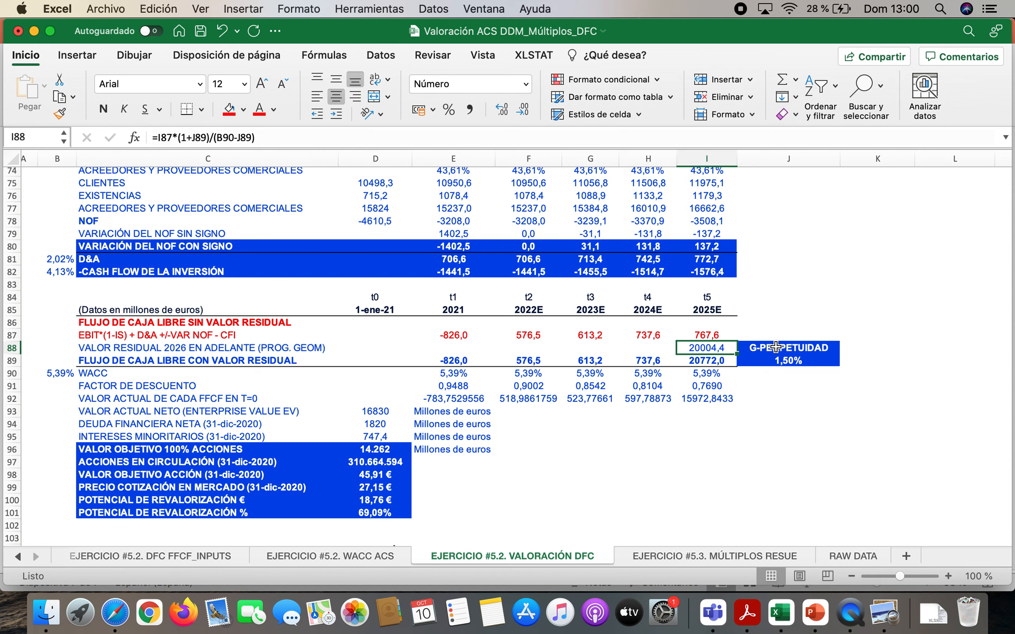
Label K88 as "f1 (6)" and K89 as "wacc-g" beside the perpetuity growth cells
click(874, 349)
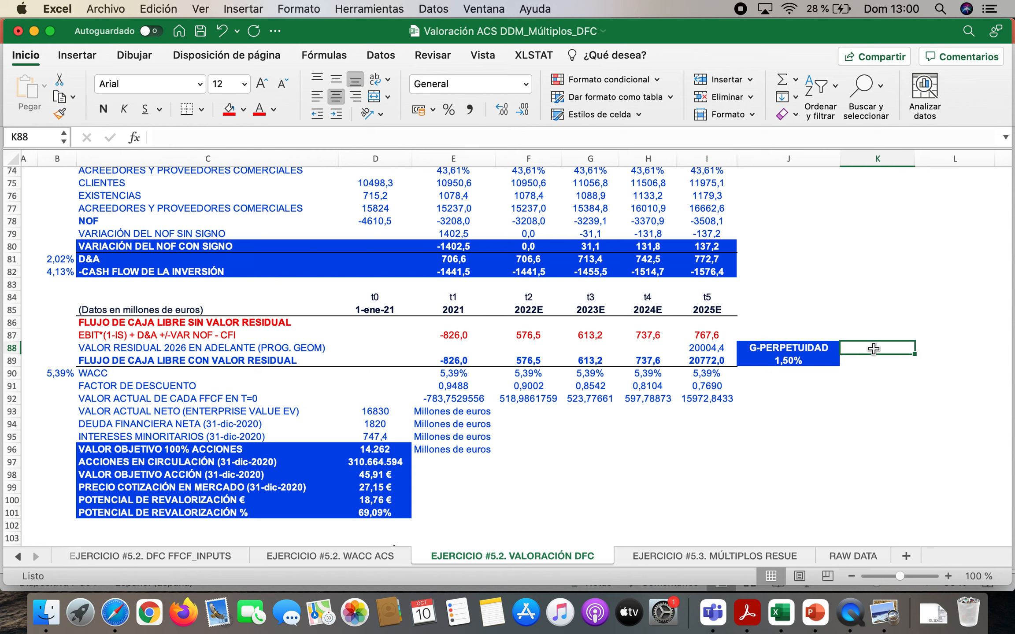
text(f1)
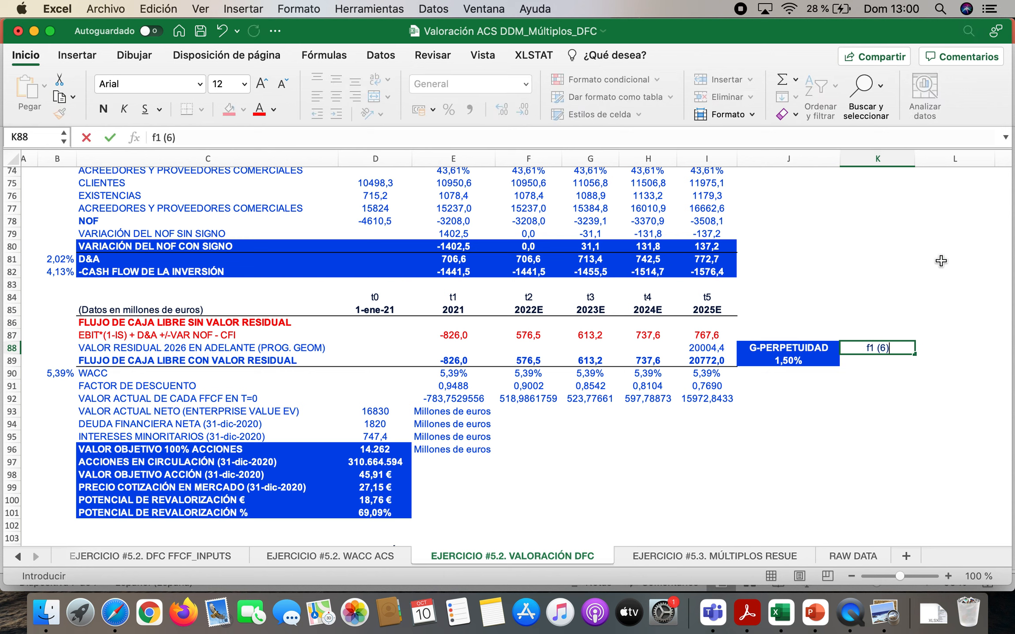
text( (6))
key(Return)
key(BackSpace)
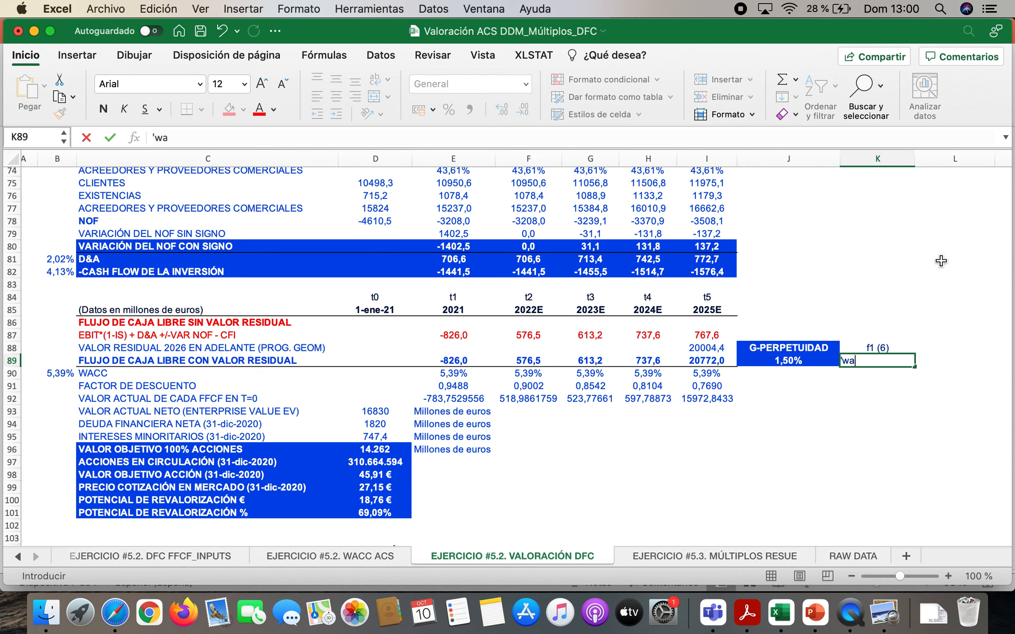
key(Return)
Calculate the year 6 cash flow in L88 as =I87*(1+J89)
key(Up)
key(Up)
key(Right)
text(=)
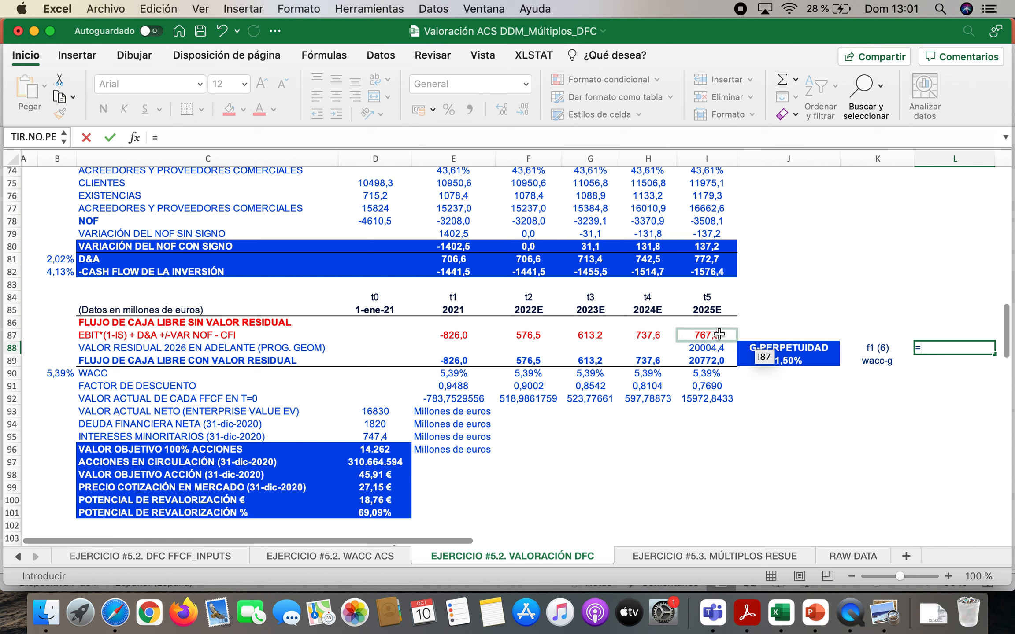
click(718, 334)
text(*)
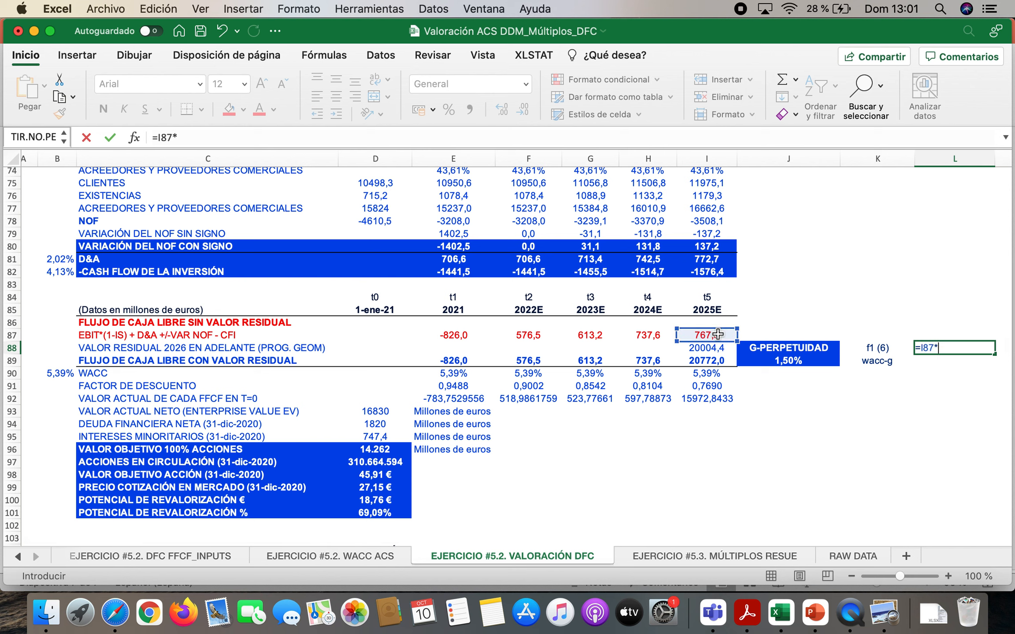
click(796, 361)
text())
key(Return)
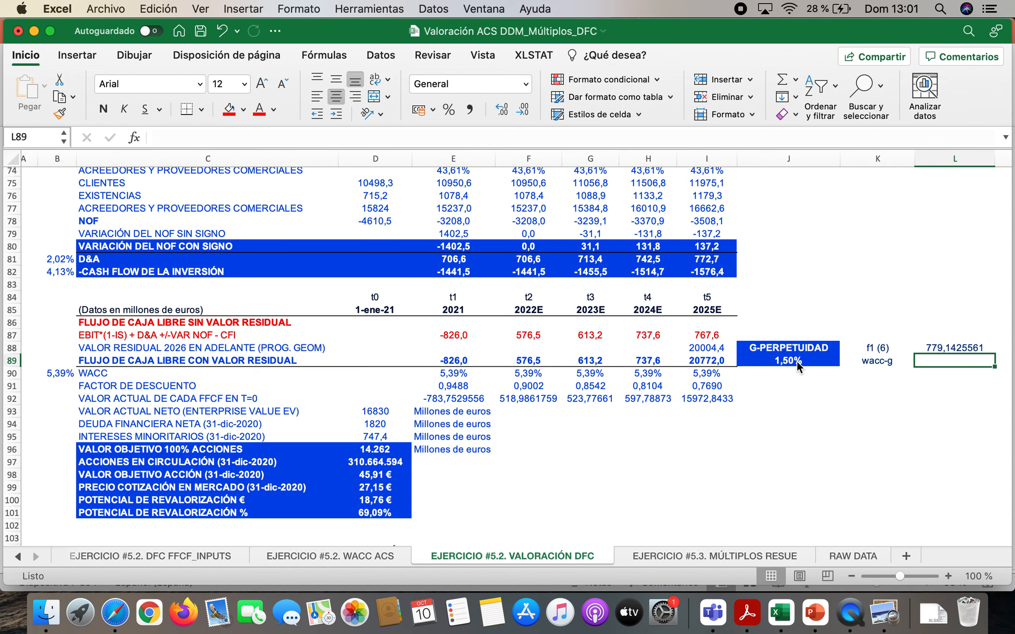
Calculate WACC minus perpetuity growth in L89 as =(B90-J89)
text(=)
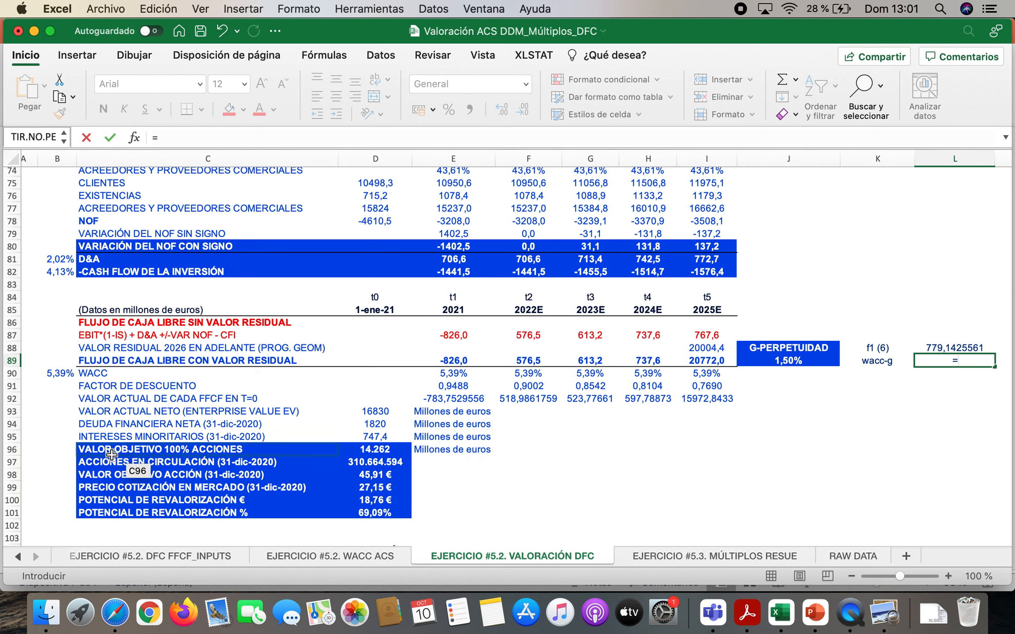
click(60, 373)
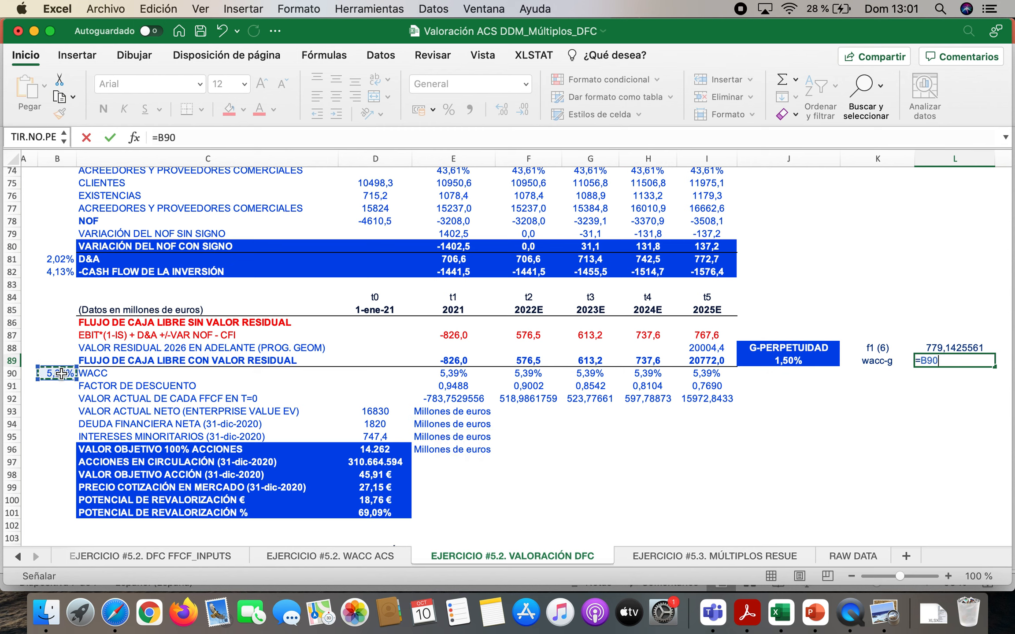
key(BackSpace)
key(BackSpace)
key(BackSpace)
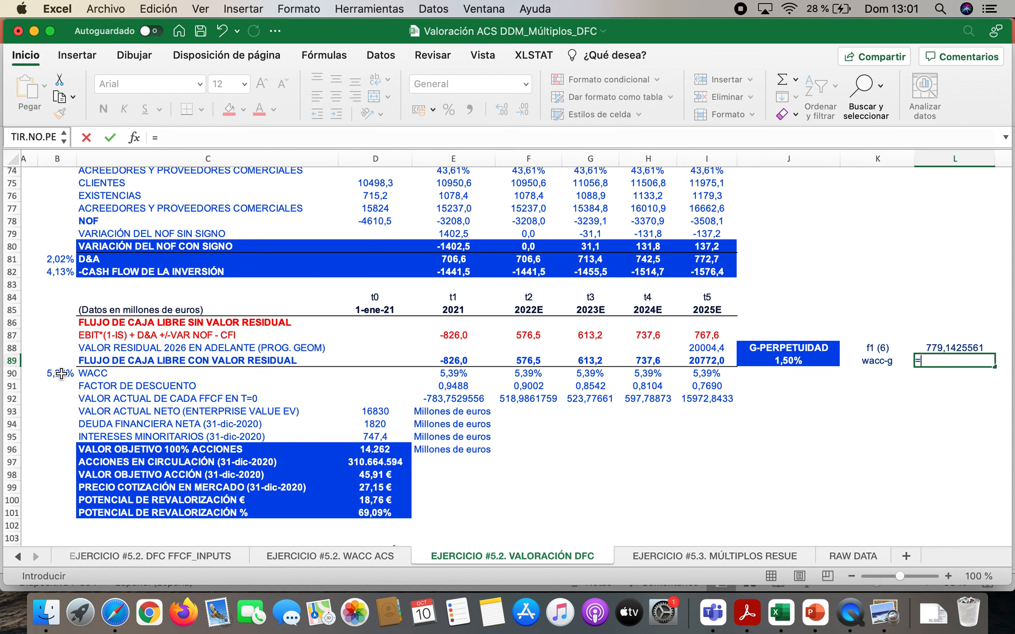
click(61, 373)
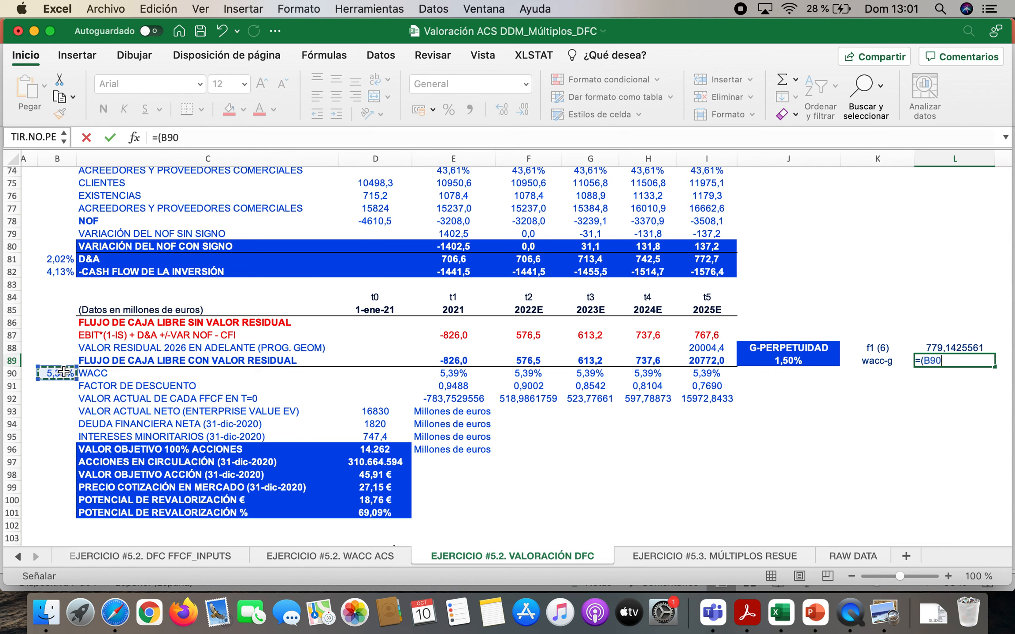
text(-)
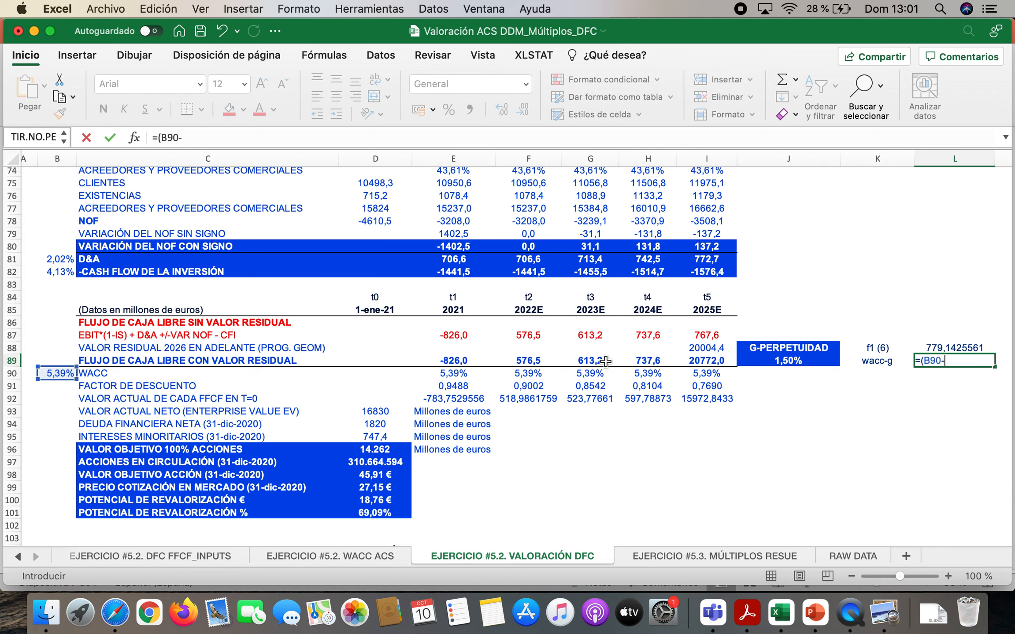
click(787, 361)
text())
key(Return)
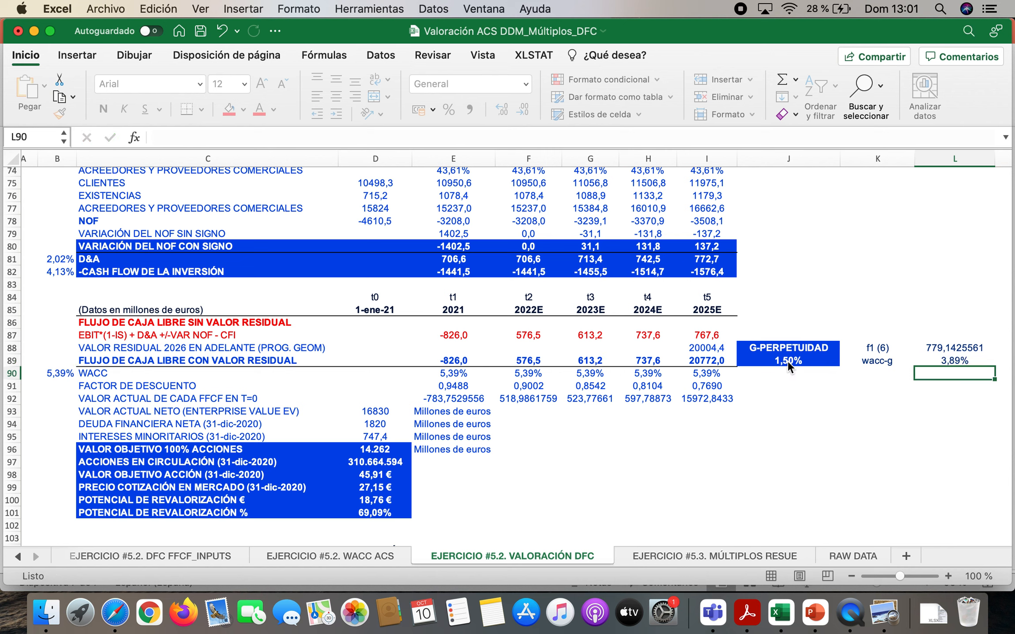
Calculate the residual value in L90 by dividing the year 6 cash flow in L88 by the WACC-g rate in L89
text(=)
click(963, 348)
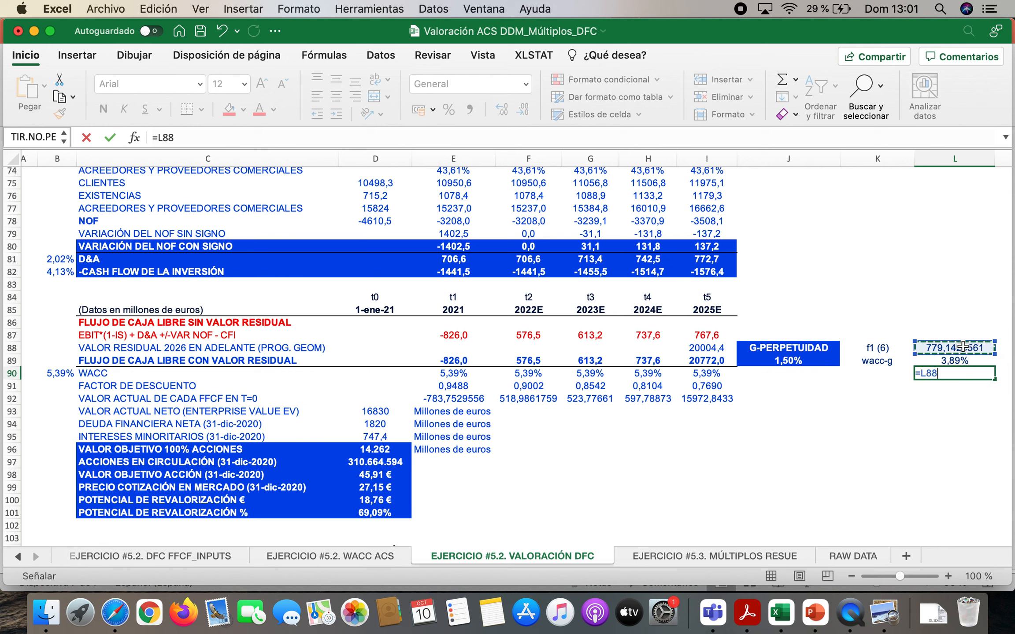
text(()
click(961, 360)
key(Return)
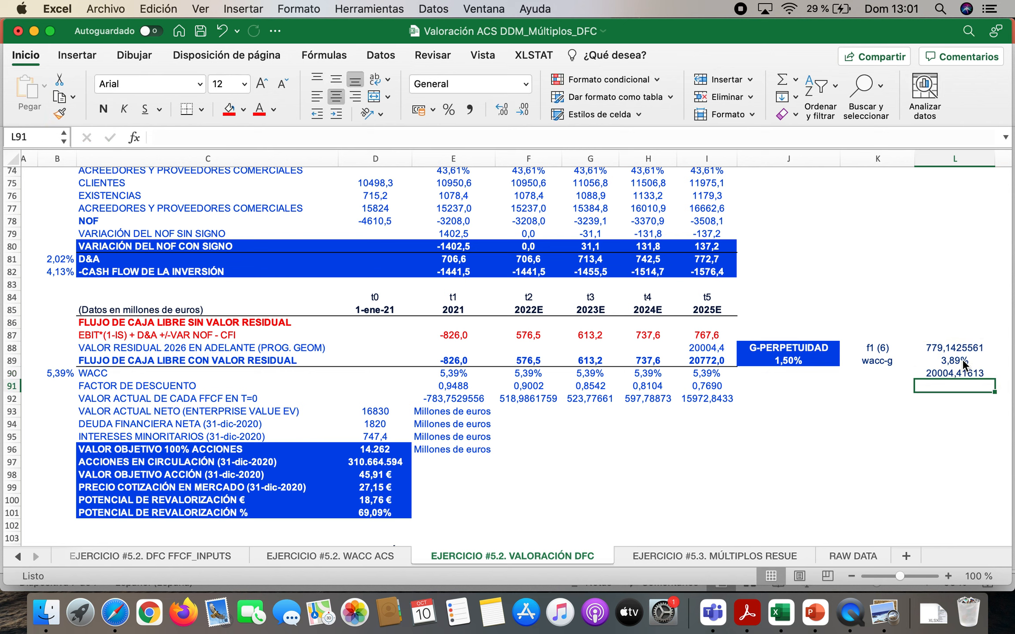
Inspect the residual value formula in I88 and how row 89 combines it with the free cash flows from t1 to t5
click(711, 350)
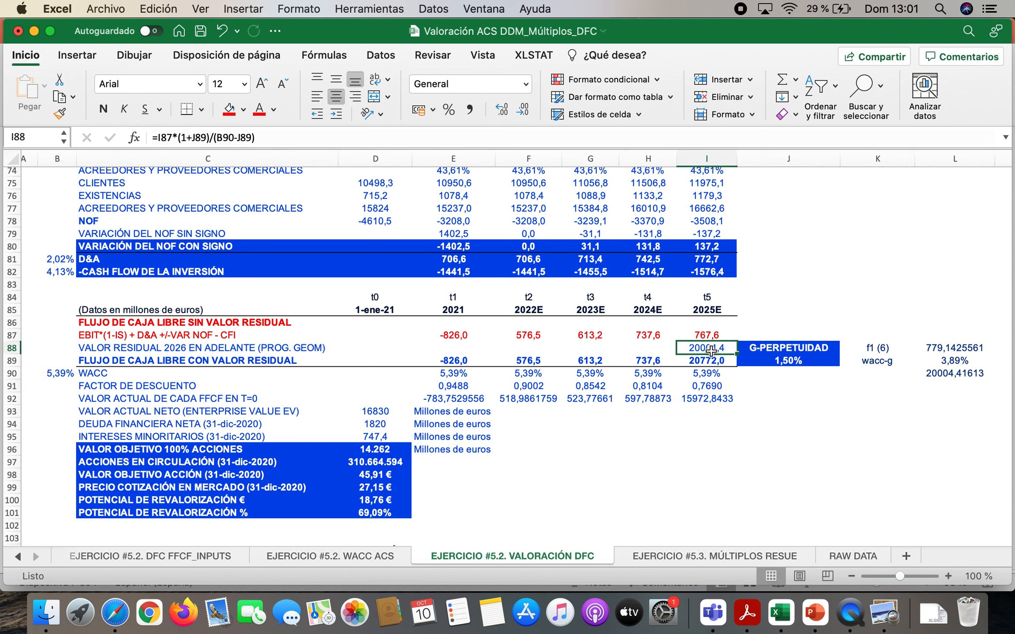
click(223, 361)
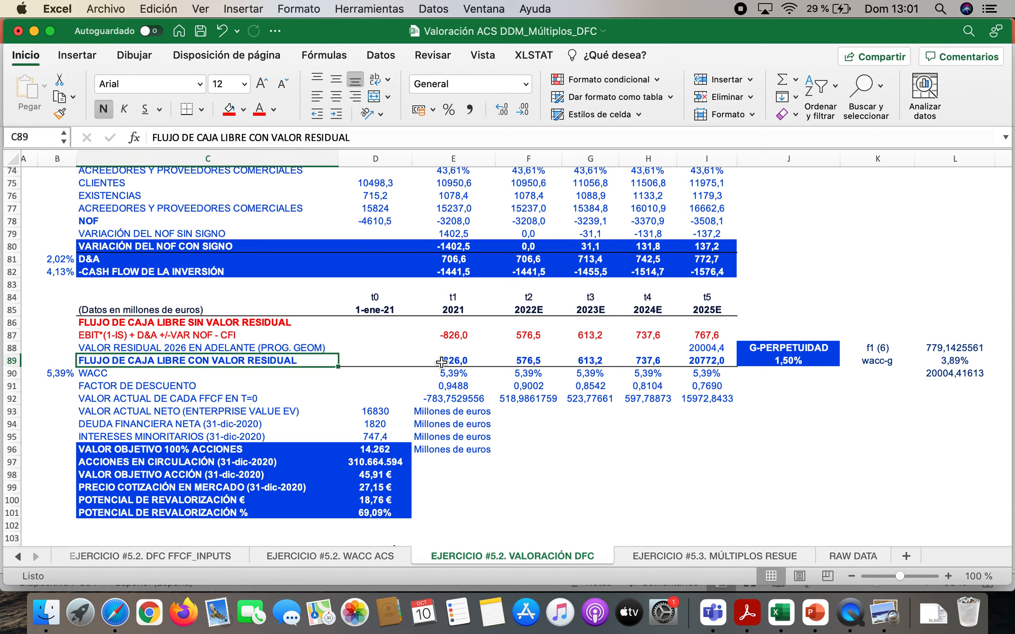
drag(442, 362, 646, 359)
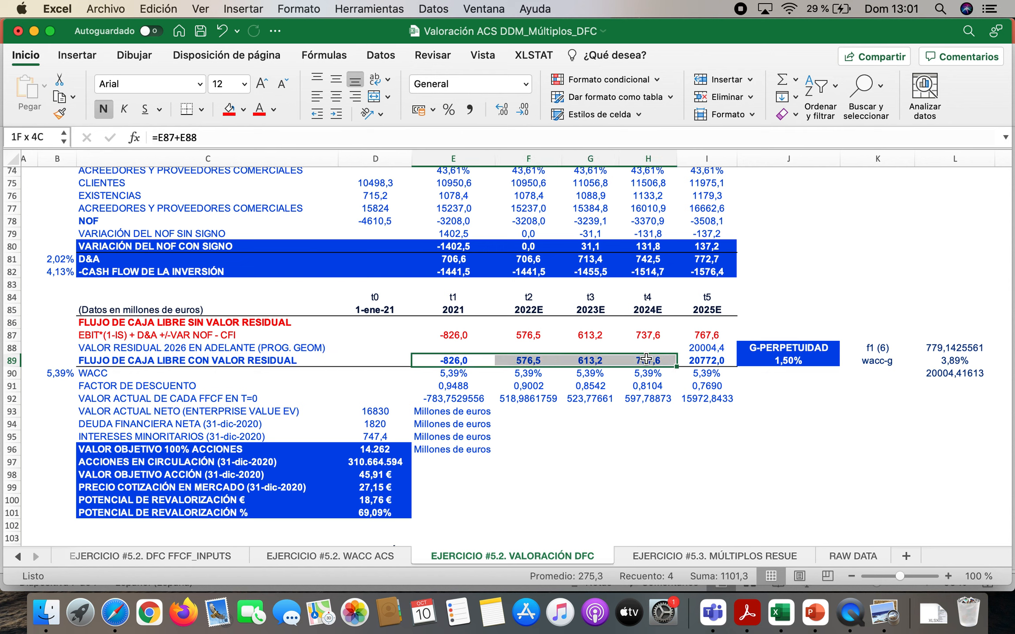
click(706, 338)
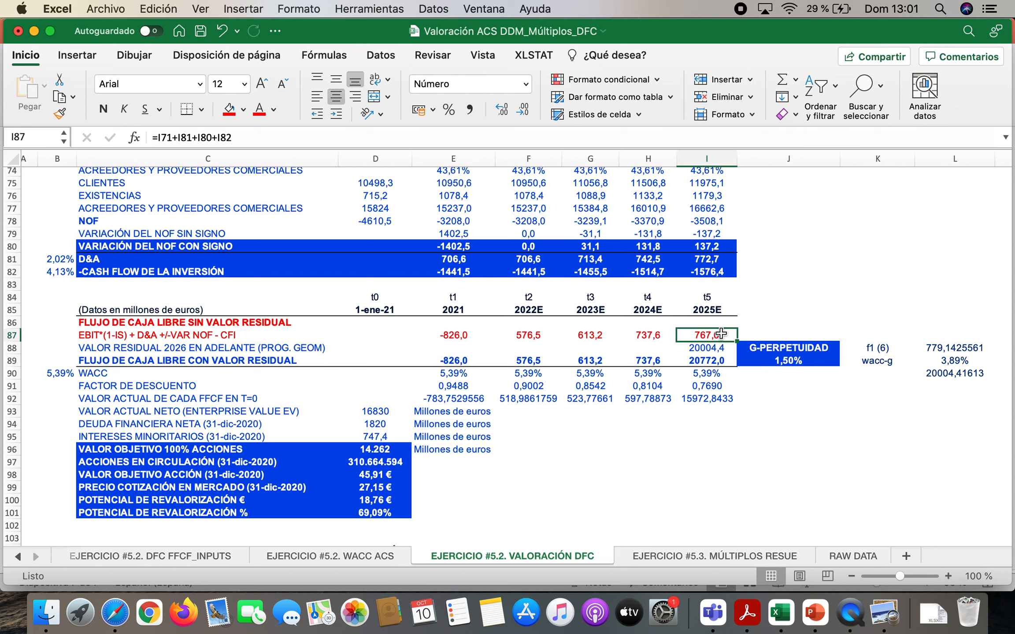
click(718, 348)
click(718, 360)
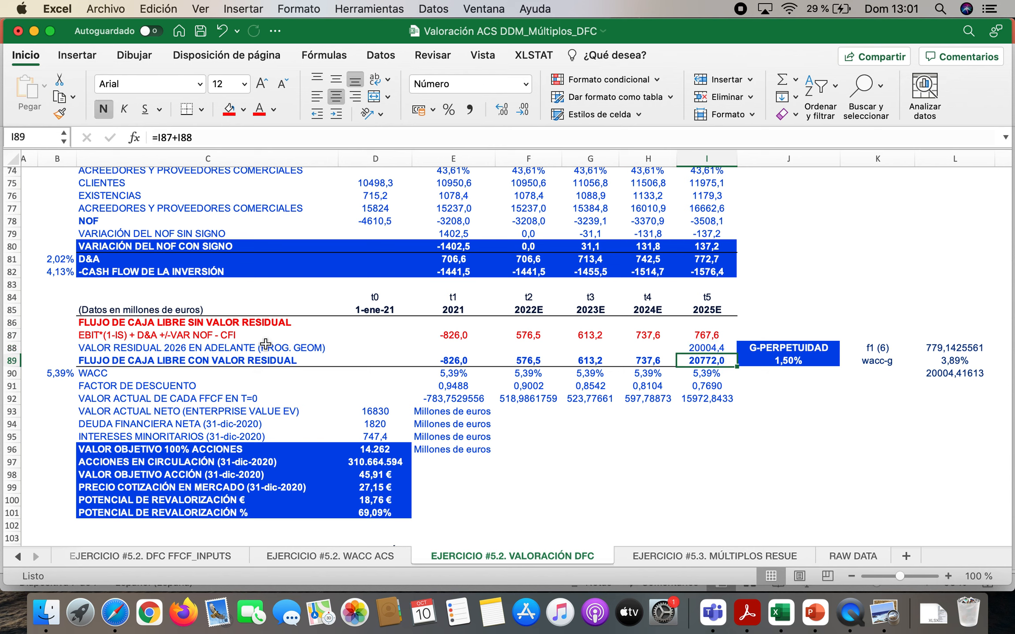
Colour the text of the FLUJO DE CAJA LIBRE CON VALOR RESIDUAL row, C89:I89, red
drag(171, 366, 683, 359)
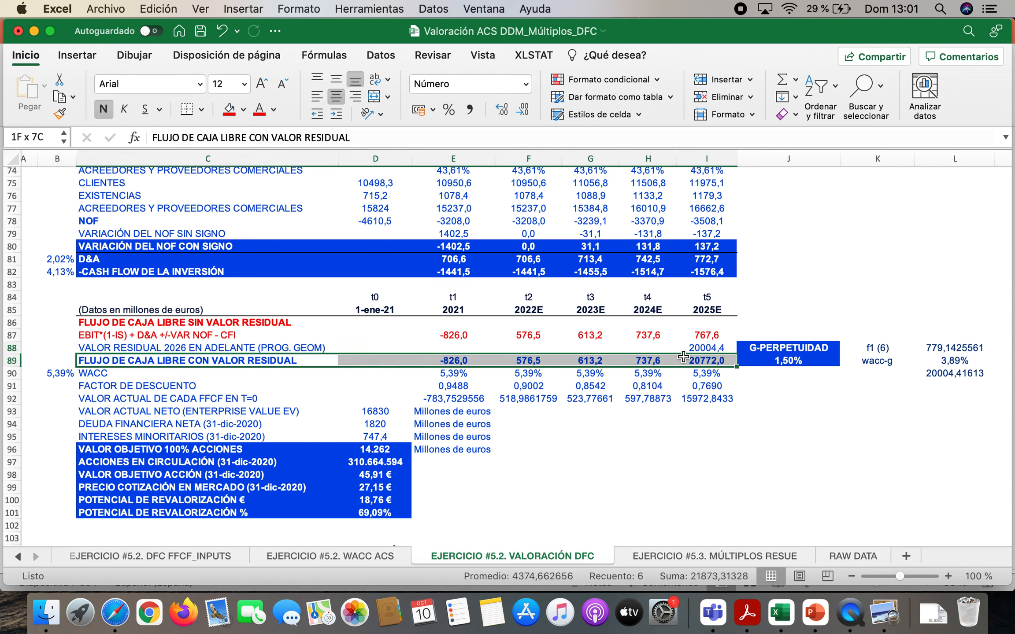
click(259, 111)
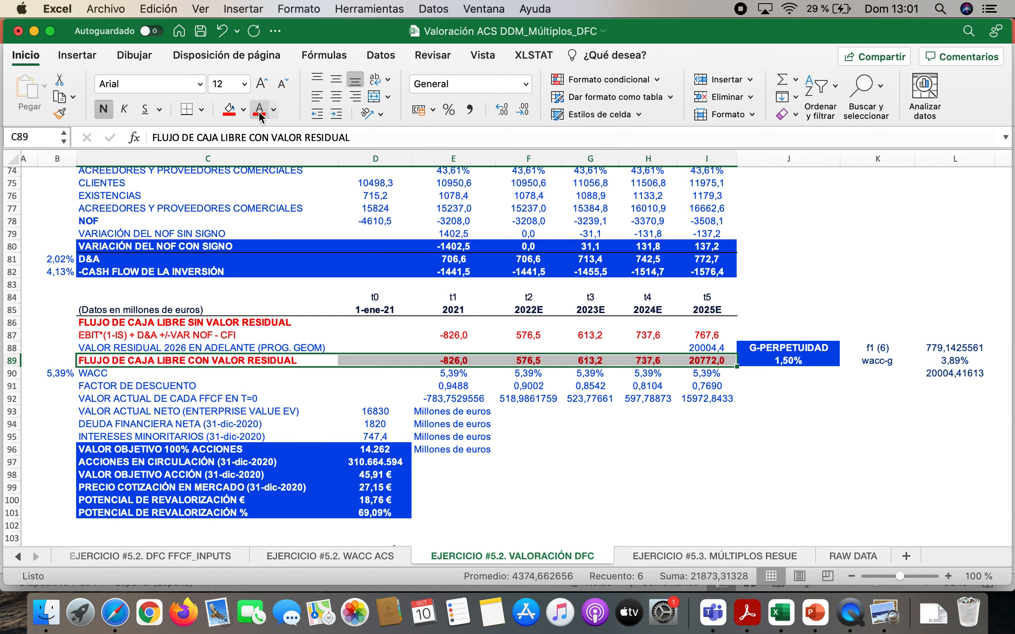
click(586, 424)
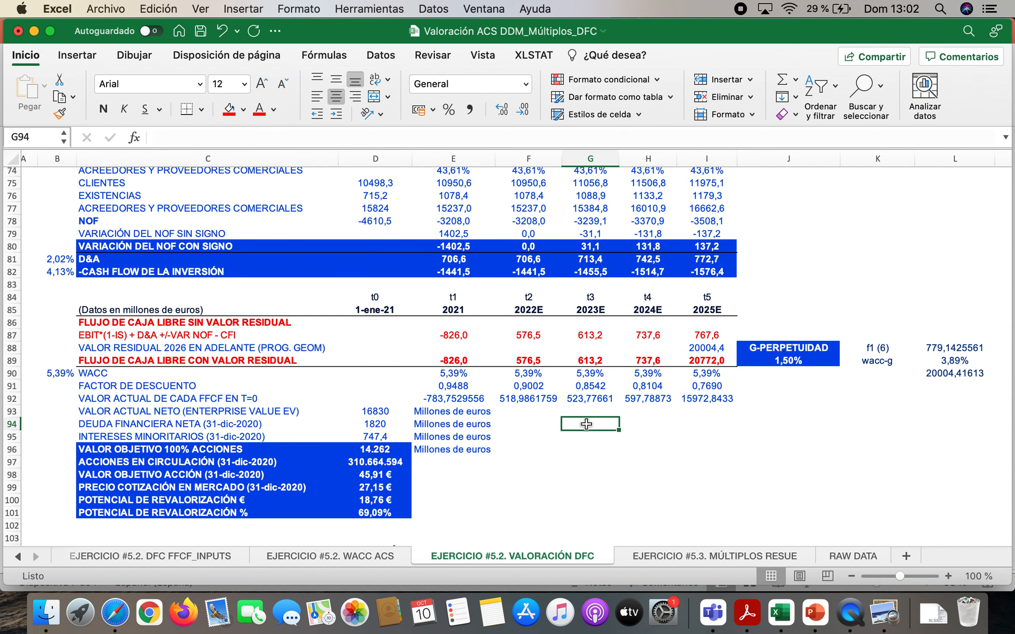
Switch to the PowerPoint presentation and show slide 2 with the free cash flow example chart
click(815, 619)
click(87, 188)
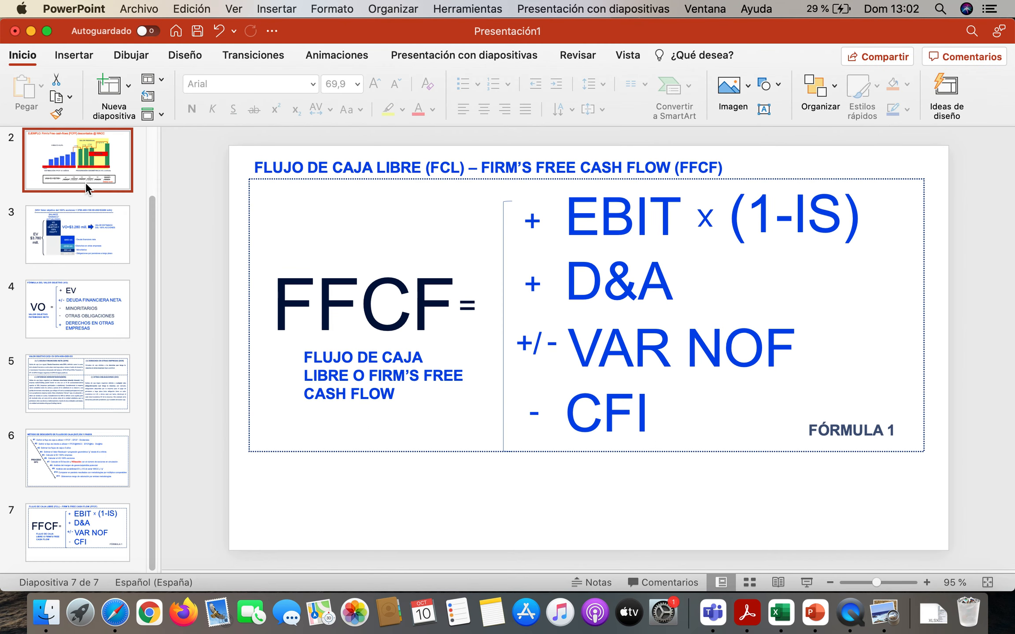
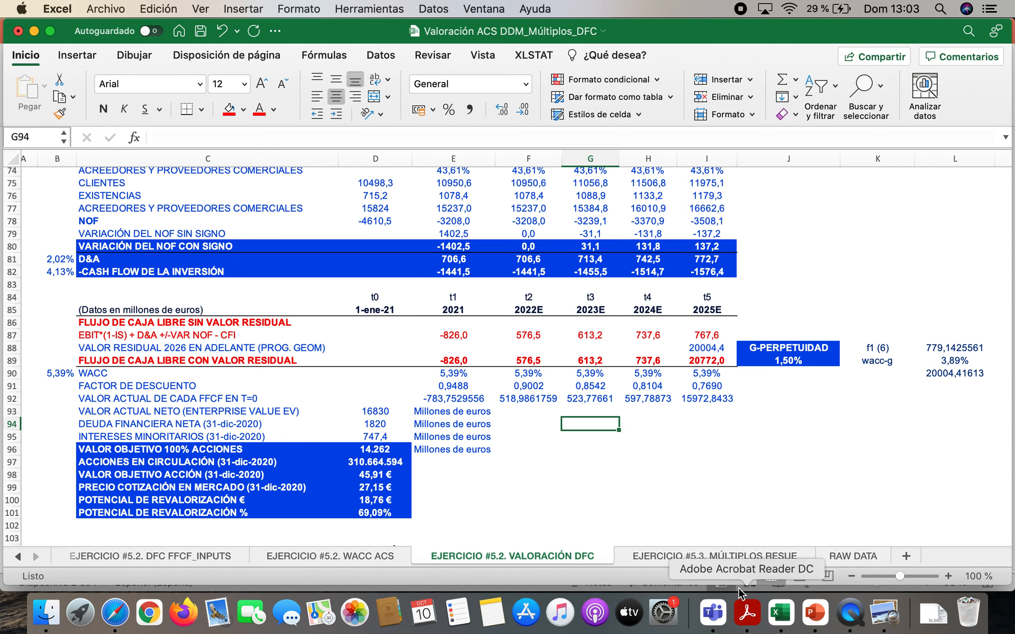
Switch to Safari and show the ACS WACC calculation video among the 1minsensei channel's uploads on YouTube
click(126, 375)
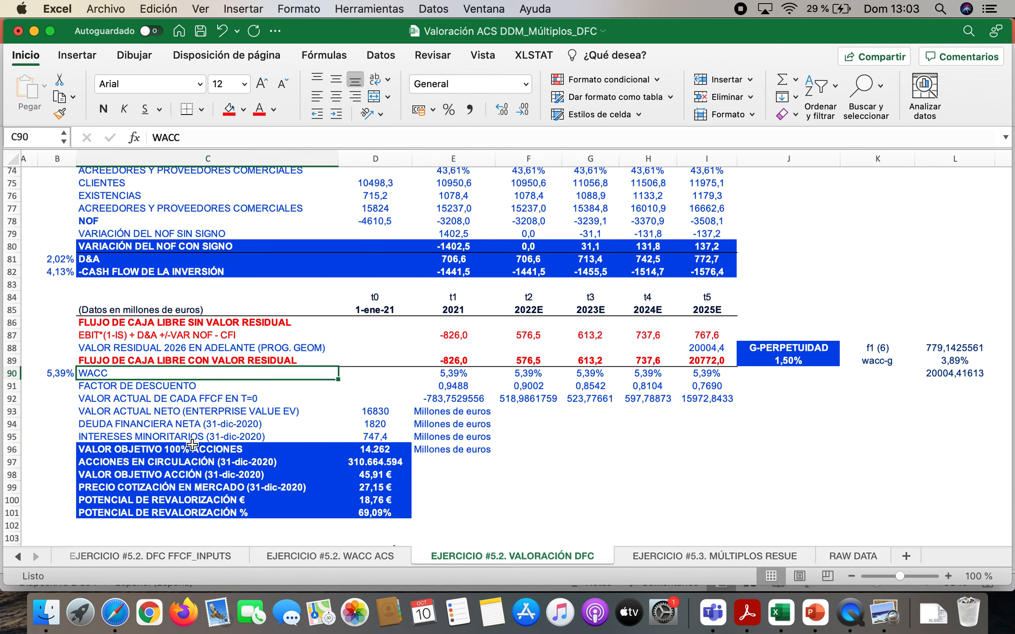
click(115, 612)
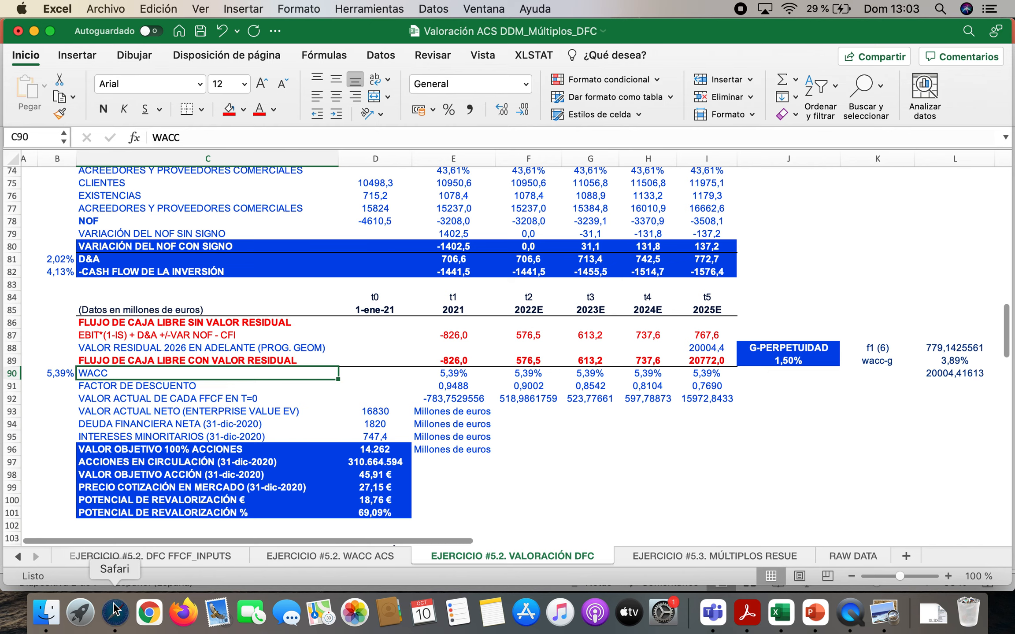
scroll(264, 419, up, 15)
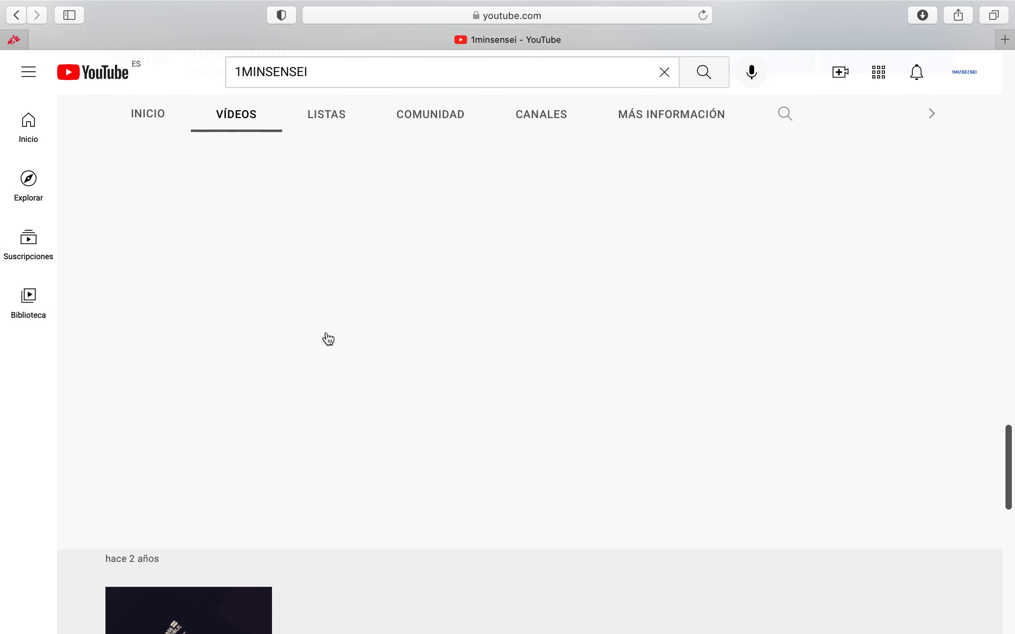
scroll(328, 338, up, 10)
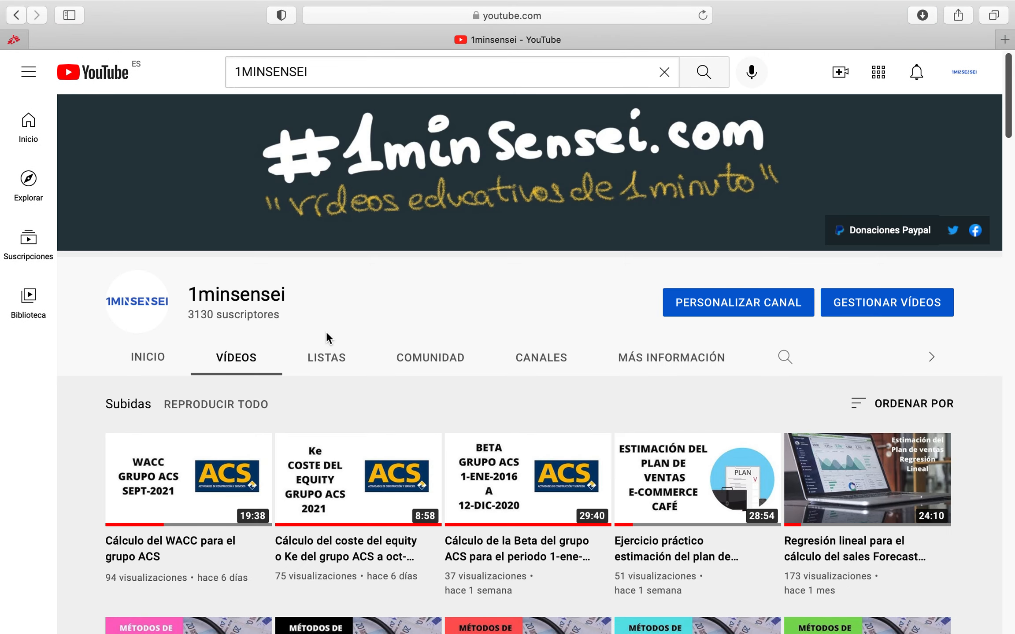
scroll(326, 331, down, 5)
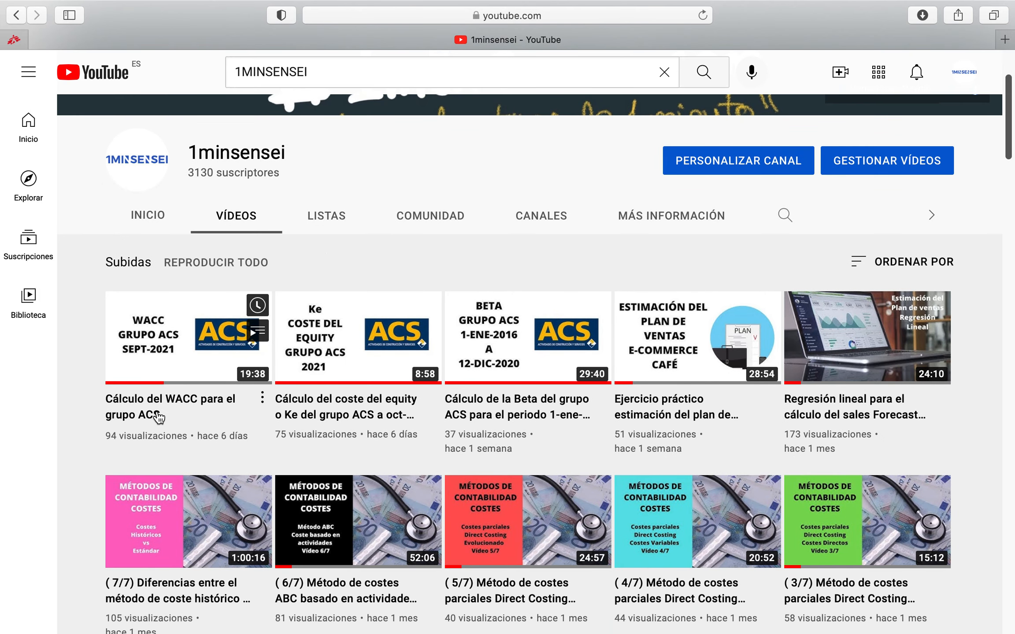
mouse_move(663, 615)
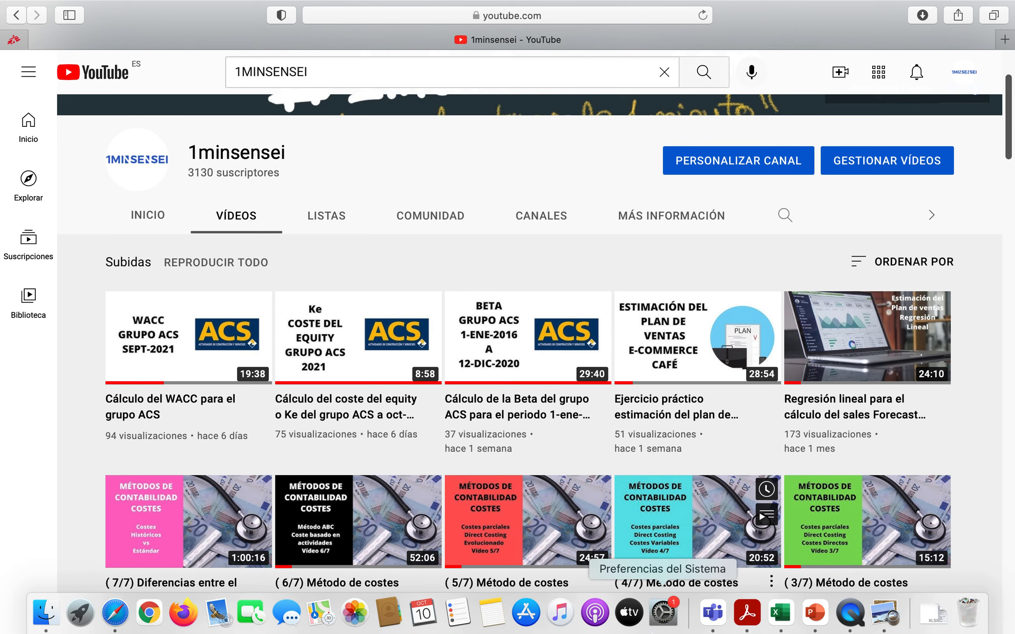
Return to Excel and trace the WACC in B90 back to its source in row 49 of the valuation scenarios table
click(780, 612)
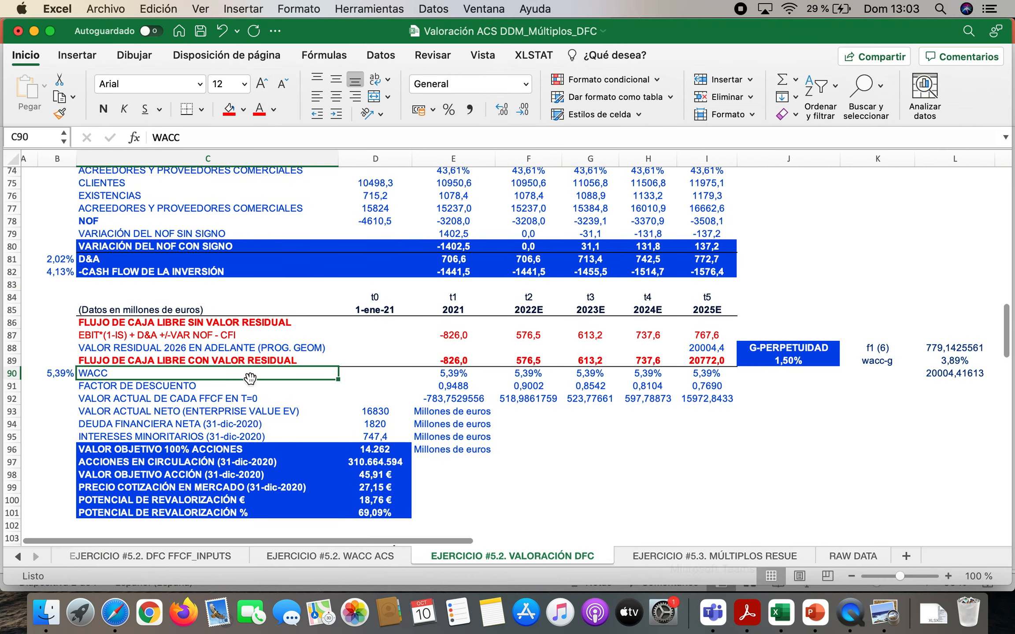
click(57, 373)
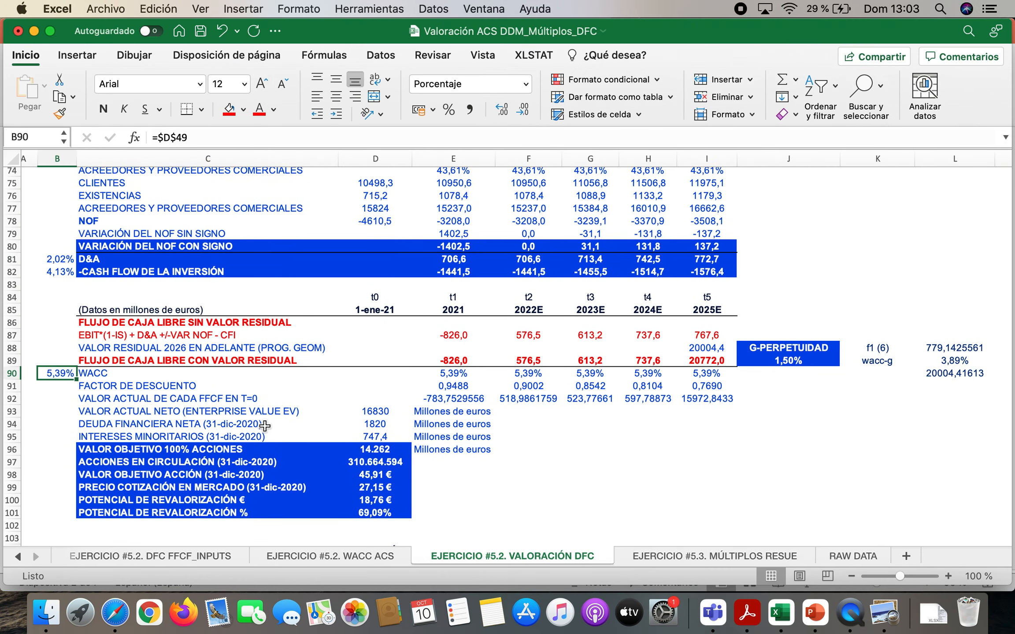
scroll(412, 375, up, 10)
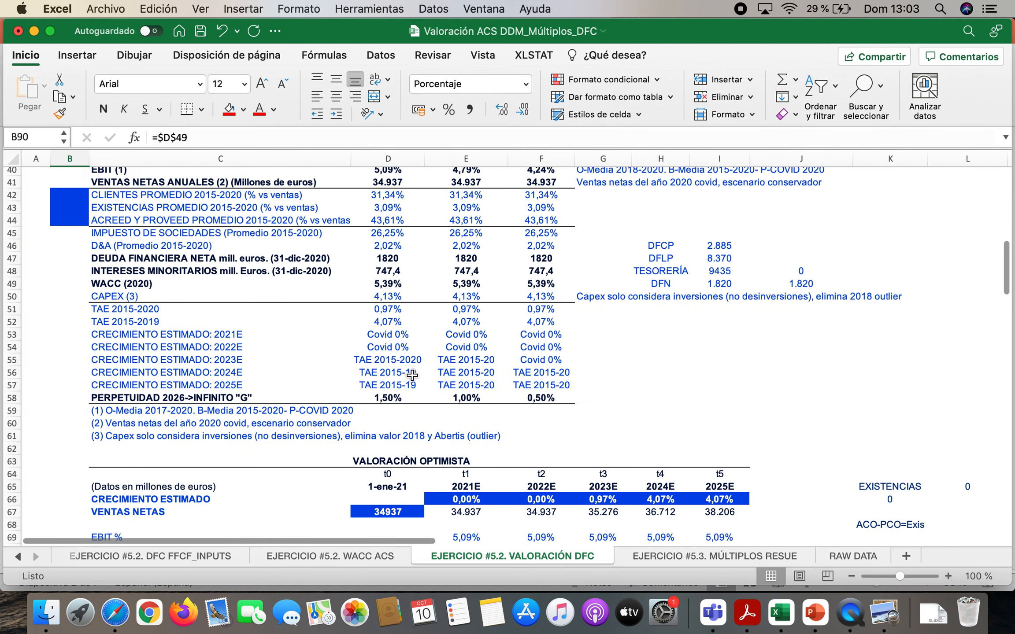
scroll(412, 375, up, 1)
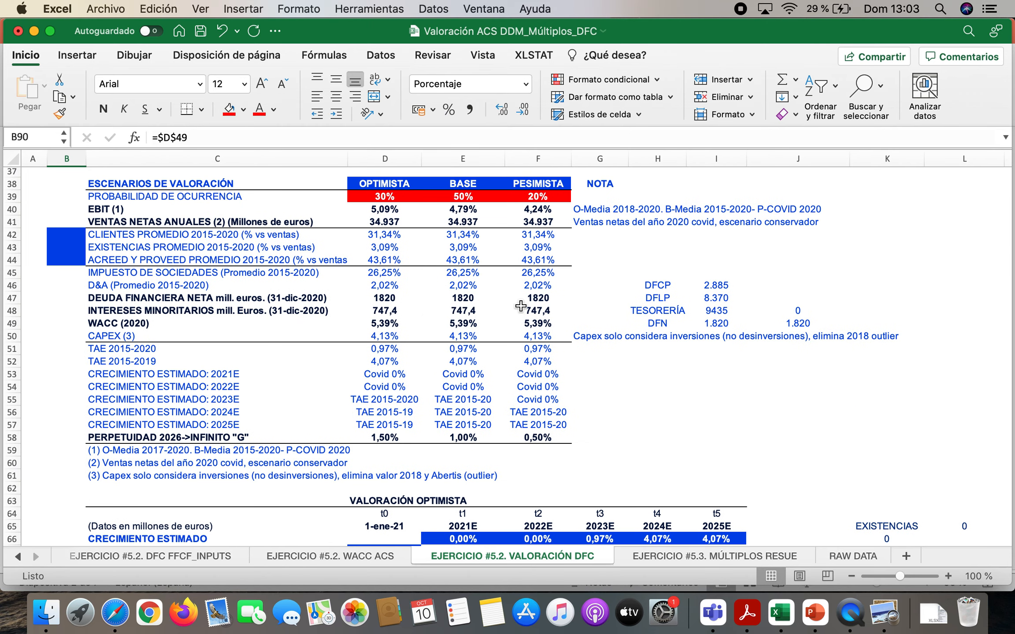
scroll(378, 364, down, 10)
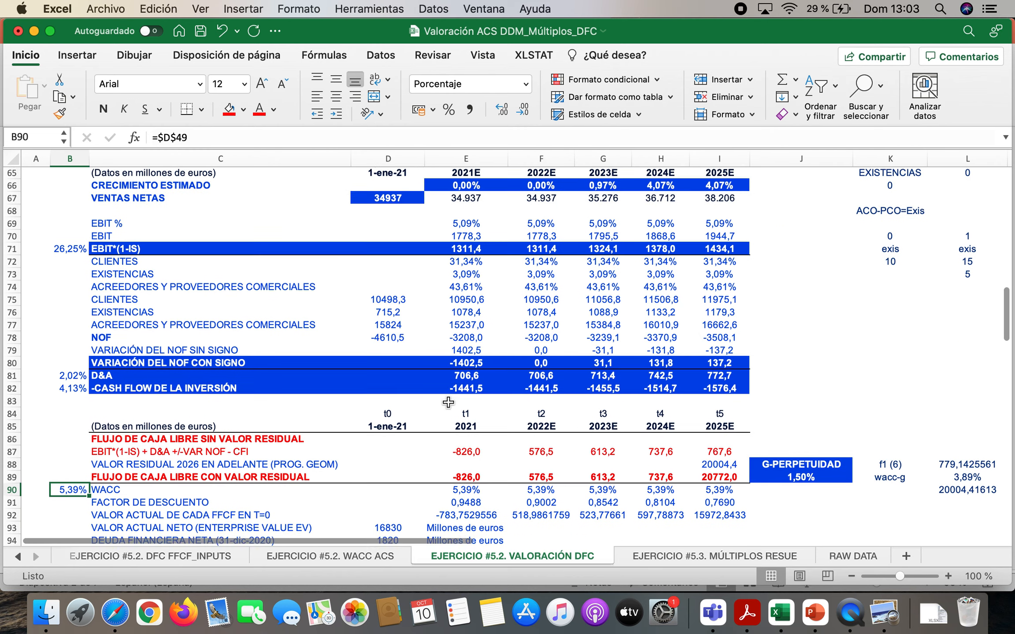
scroll(447, 402, down, 2)
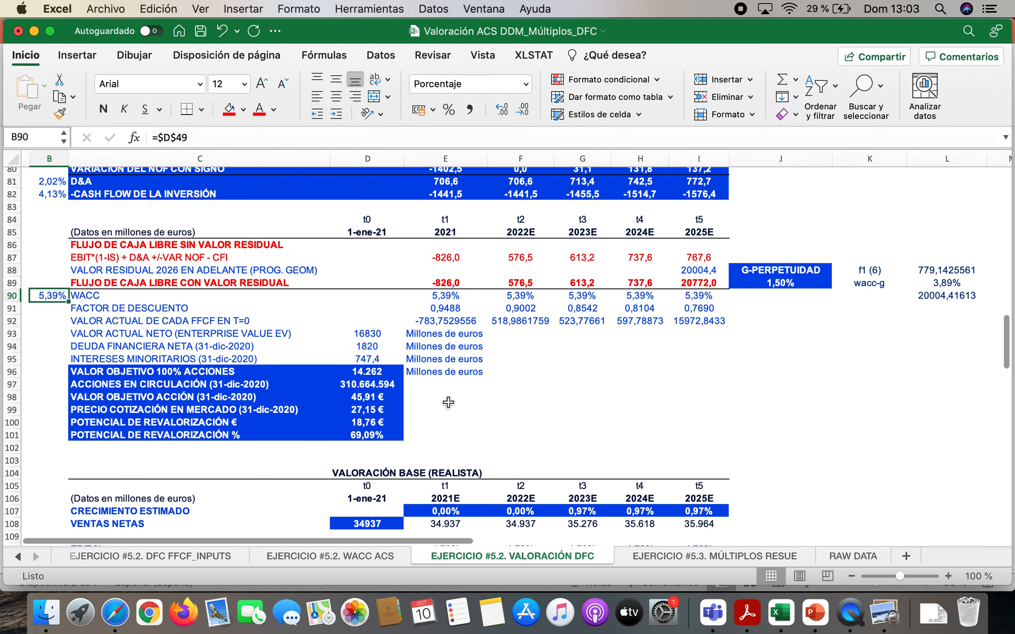
scroll(448, 402, up, 2)
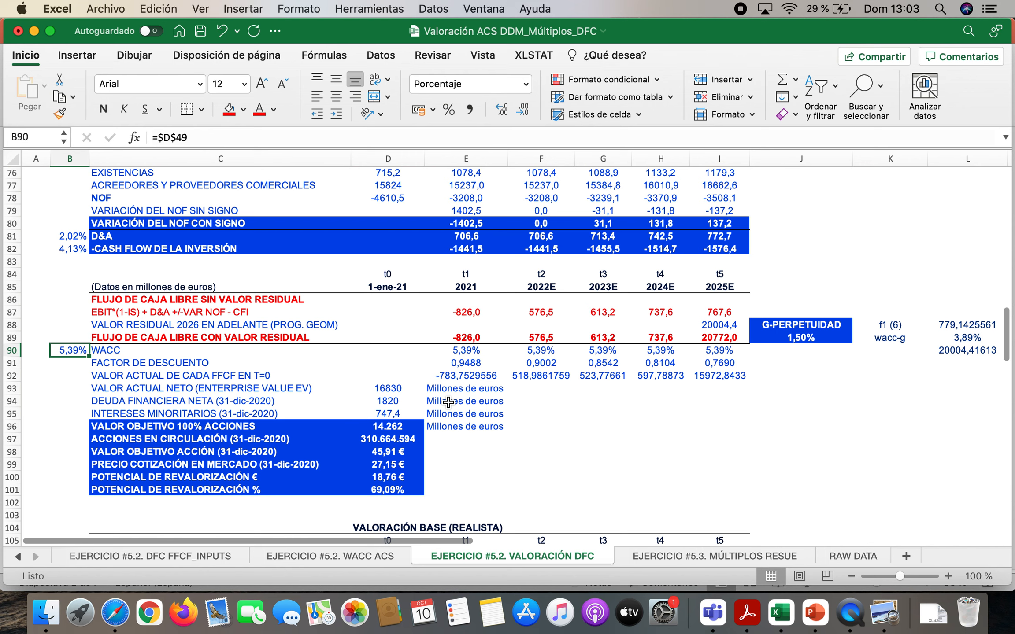
Inspect the discount factor formulas in row 91 for years t1 to t5
click(203, 367)
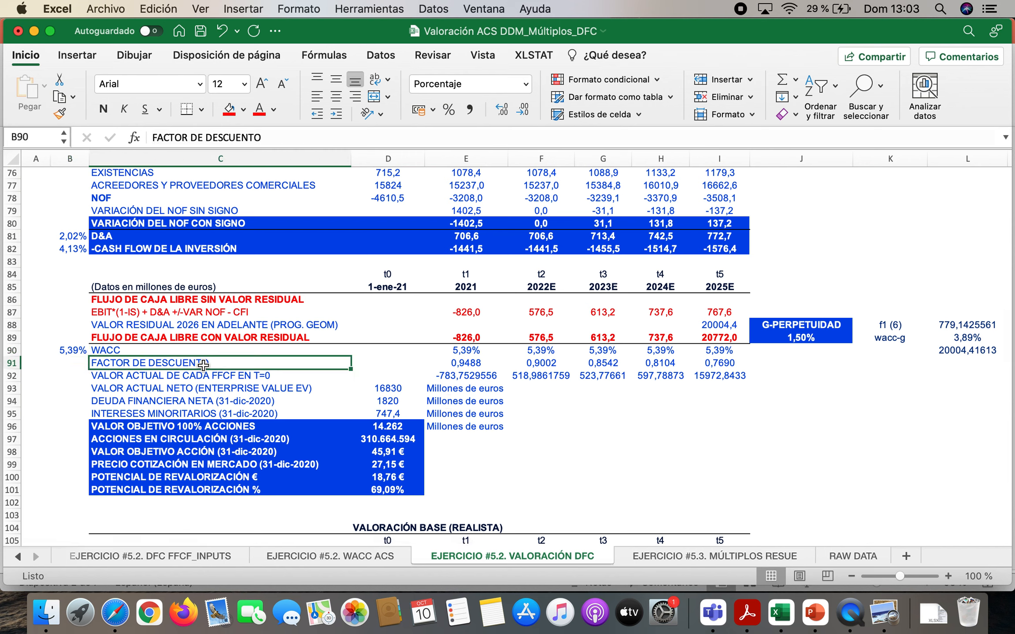
click(466, 358)
click(529, 364)
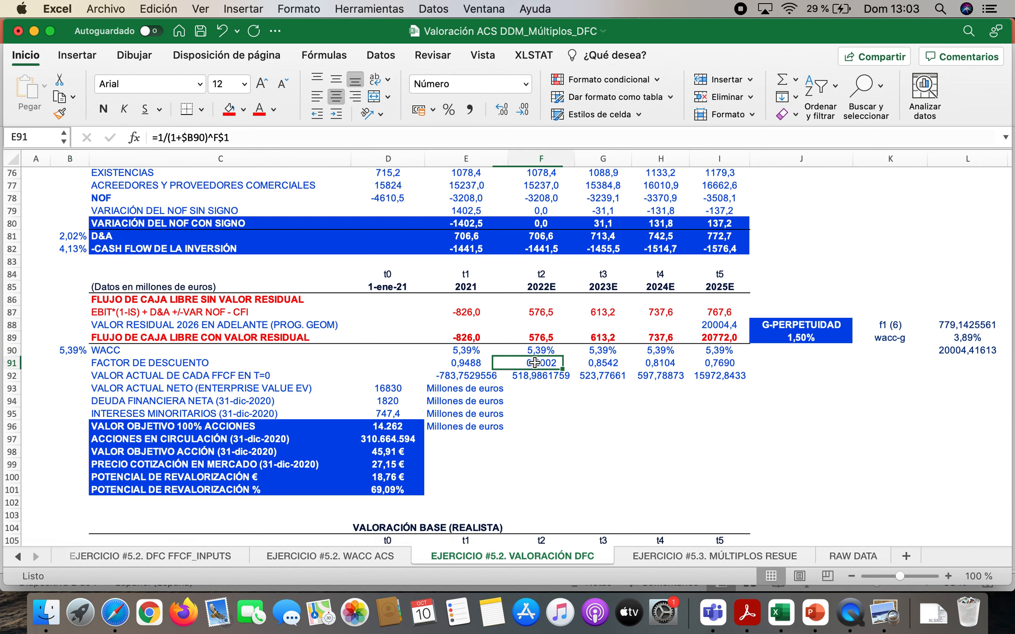
click(612, 368)
click(679, 370)
click(719, 367)
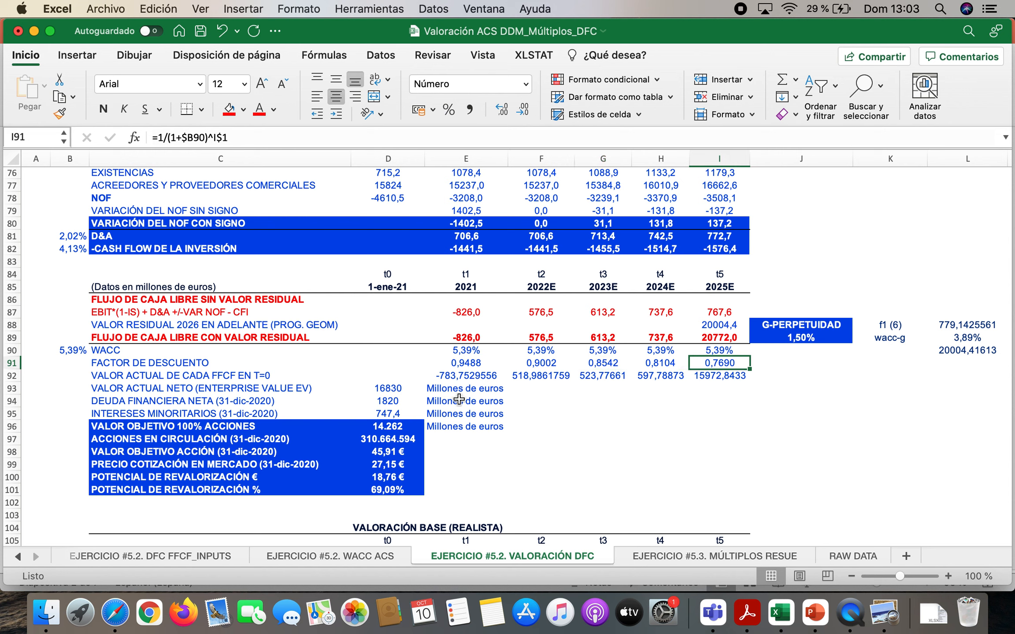
Write the present value formula vf/(1+wacc)^t in J94 as a note to the VALOR ACTUAL DE CADA FFCF row
click(176, 374)
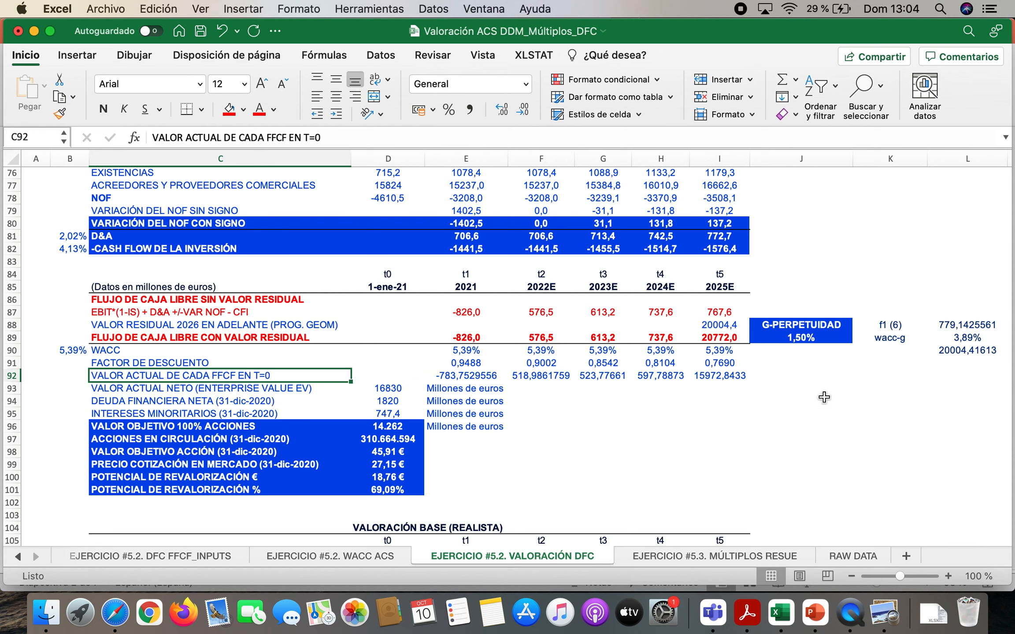
click(788, 404)
text(vf)
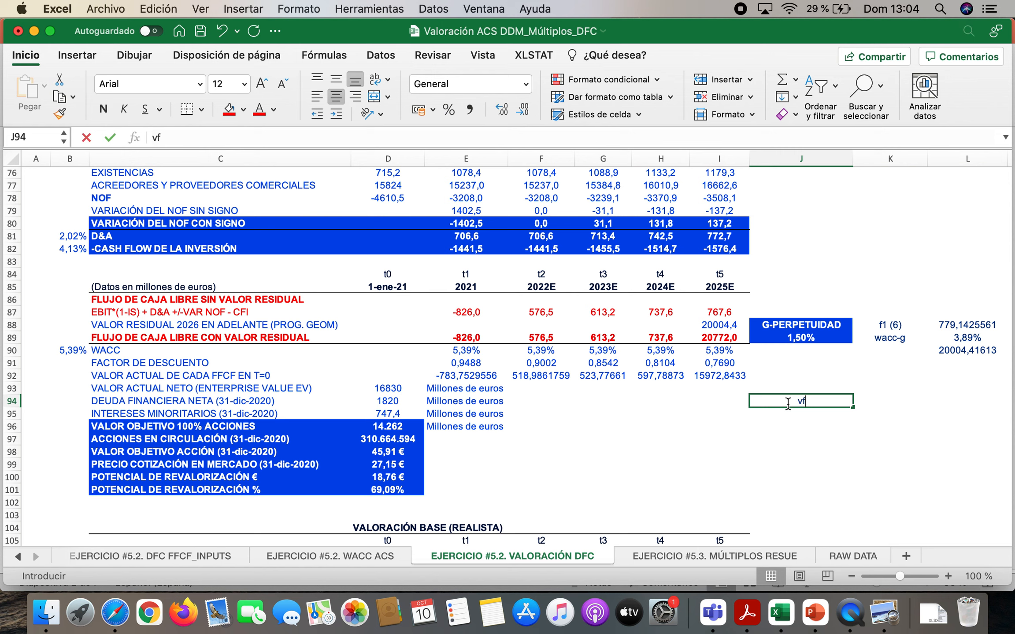
text(/(1+wacc)^t)
key(Return)
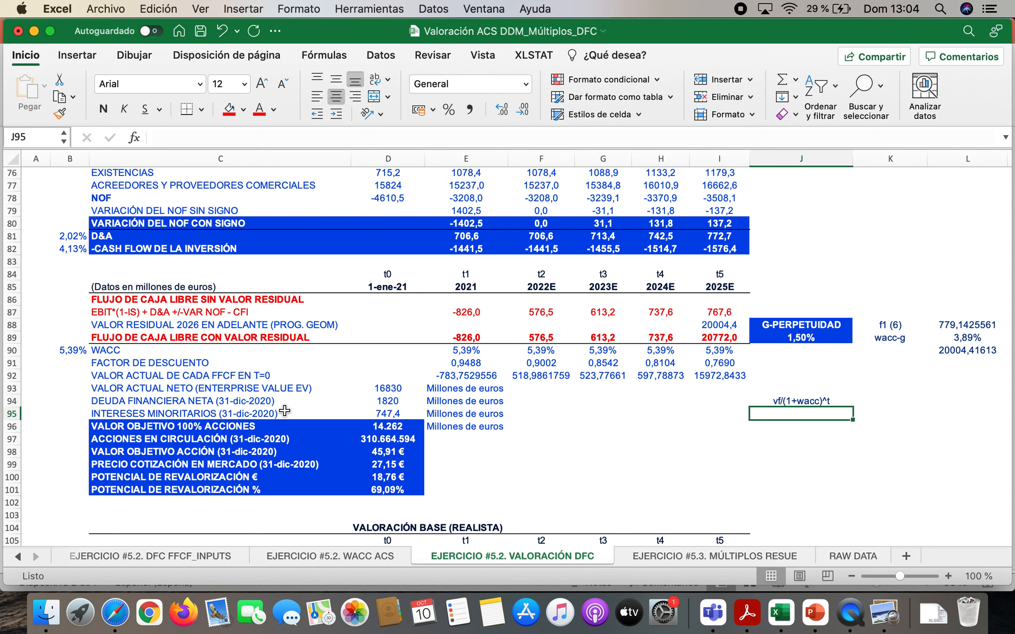
Inspect how the enterprise value in D93 sums the discounted cash flows in E92:I92
click(180, 387)
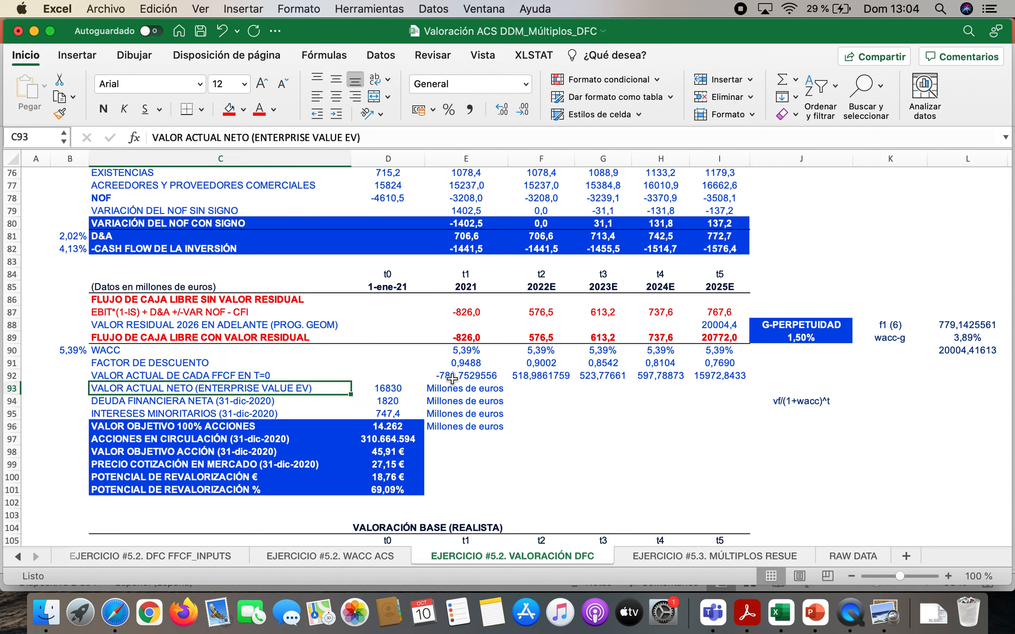
drag(466, 377, 711, 379)
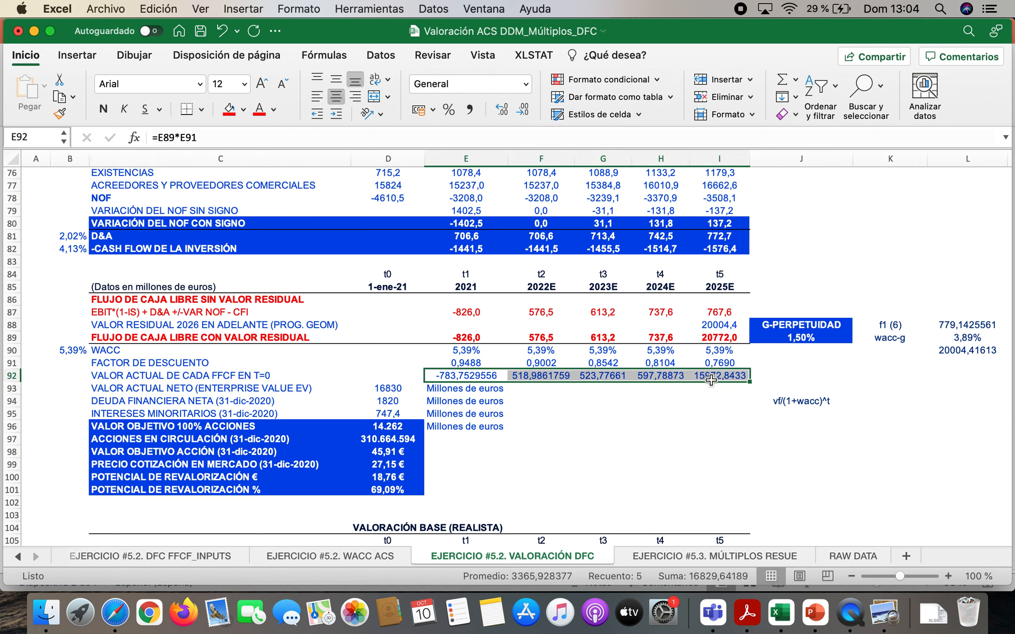
double_click(383, 388)
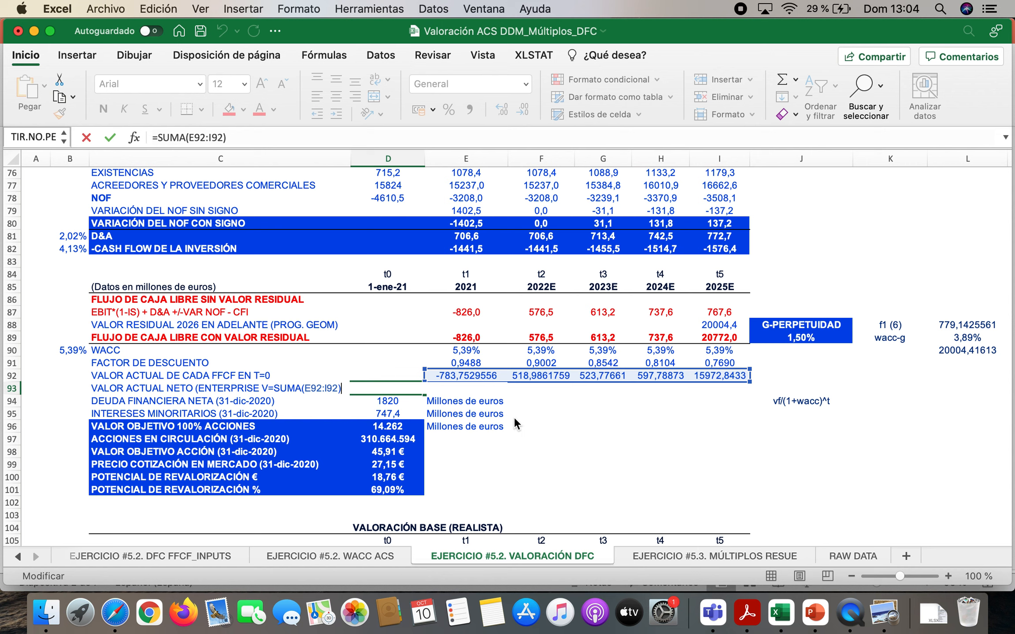
key(Return)
click(404, 389)
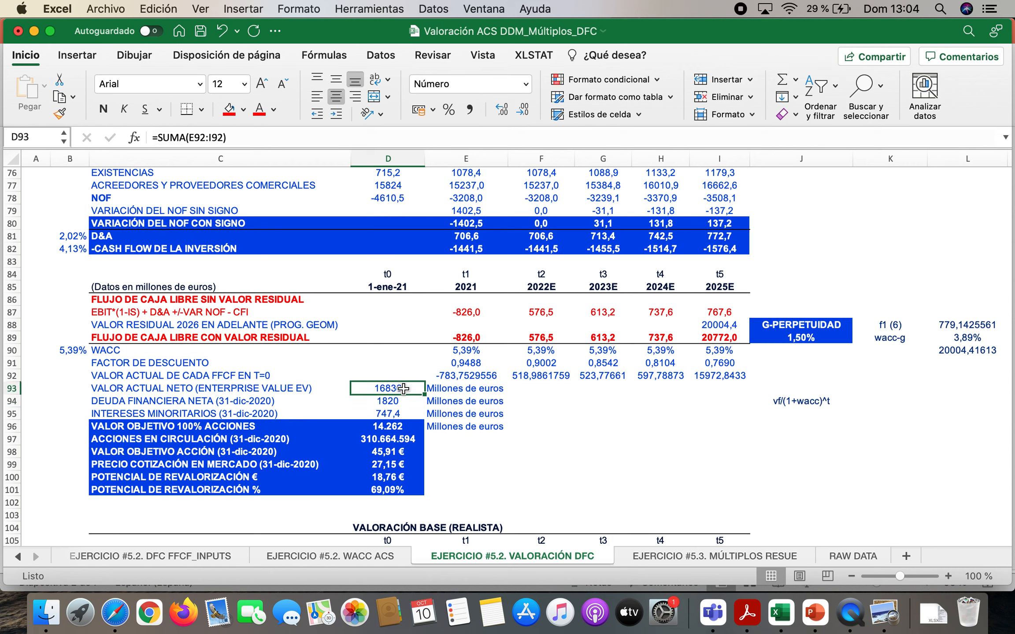
Show the target value formula on slide 4 in PowerPoint and return to the net financial debt in Excel cell D94
click(808, 620)
click(101, 306)
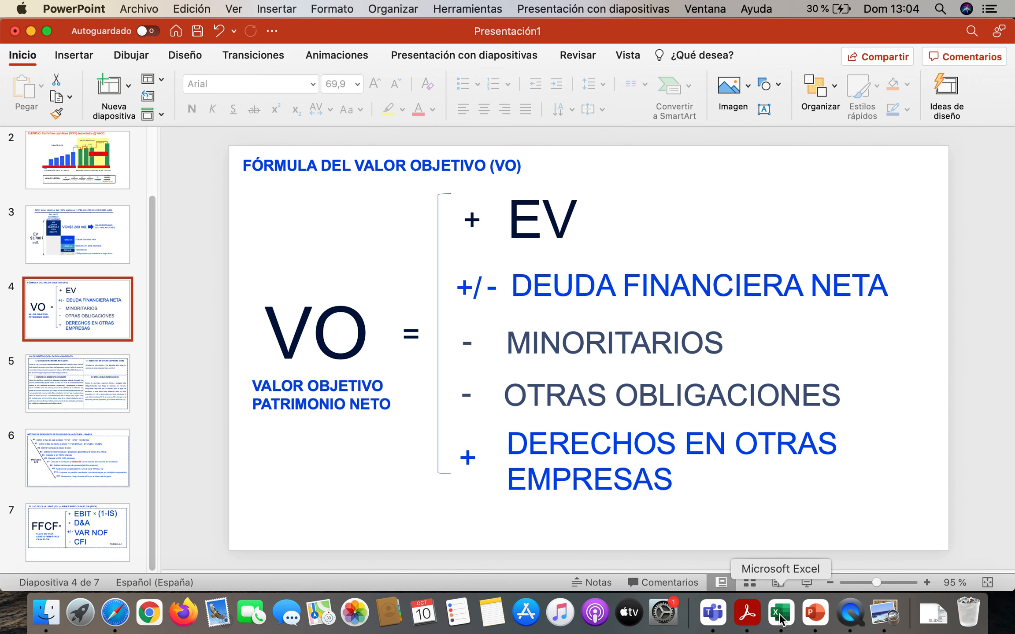
click(780, 619)
key(Down)
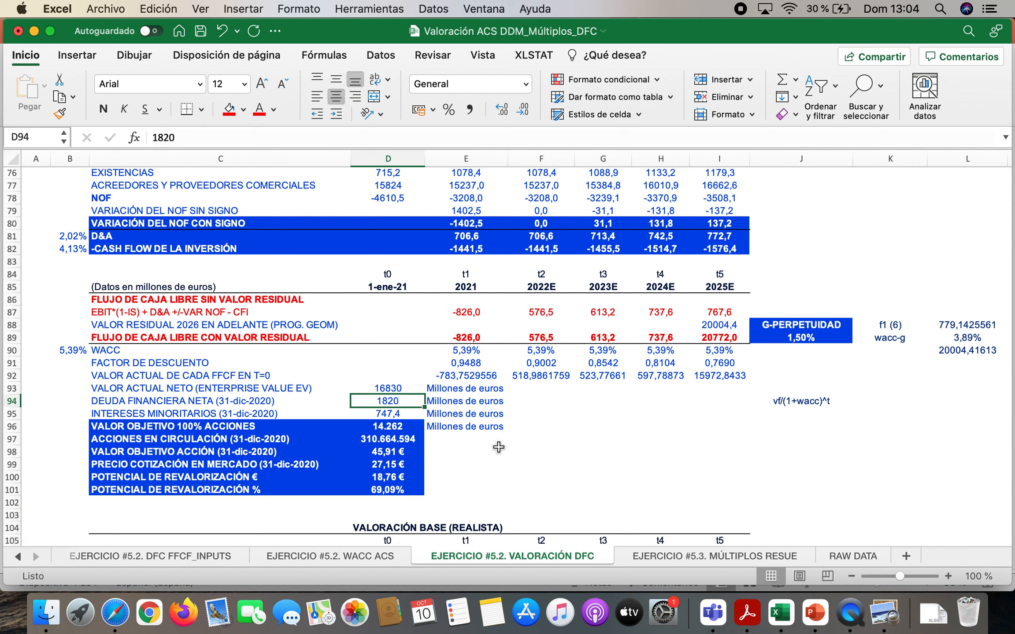
For the minority interests in D95, locate the 31/12/2020 PARTICIPACIONES NO DOMINANTES figure in the annual report in Acrobat Reader
key(Down)
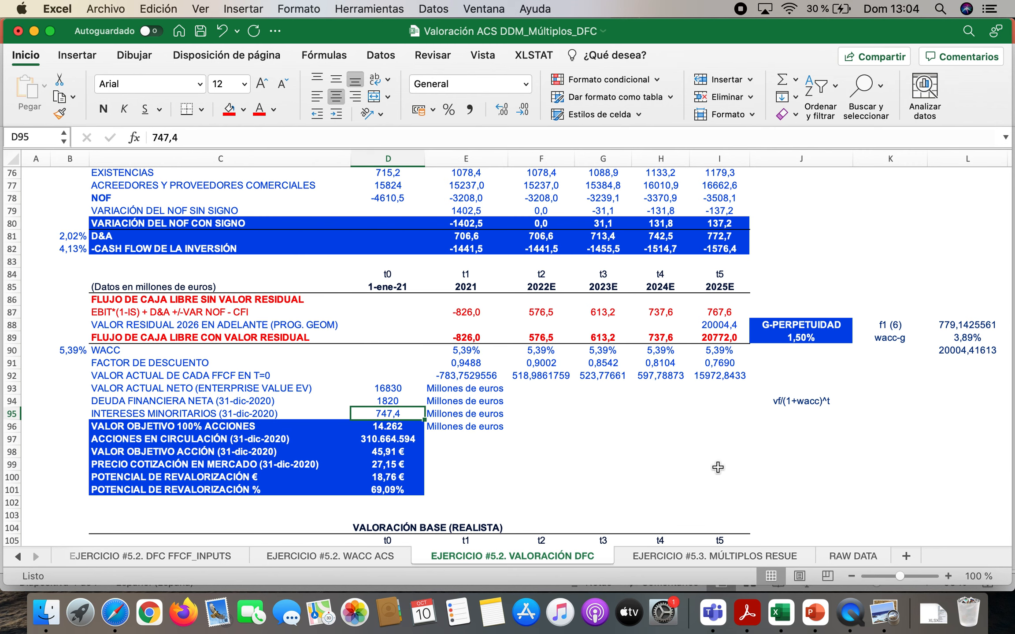
click(747, 612)
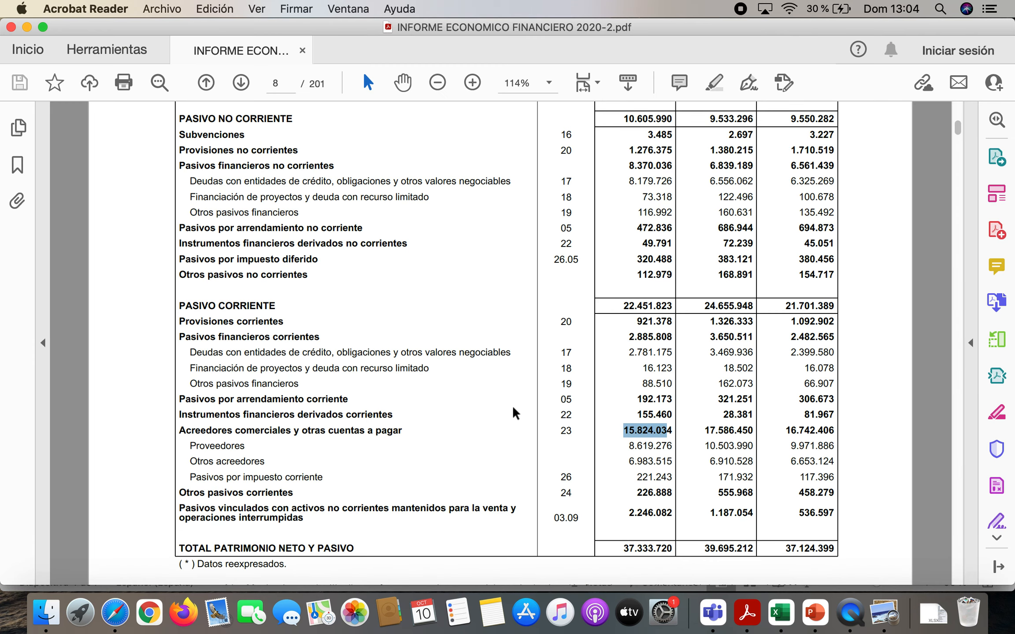
scroll(515, 414, up, 10)
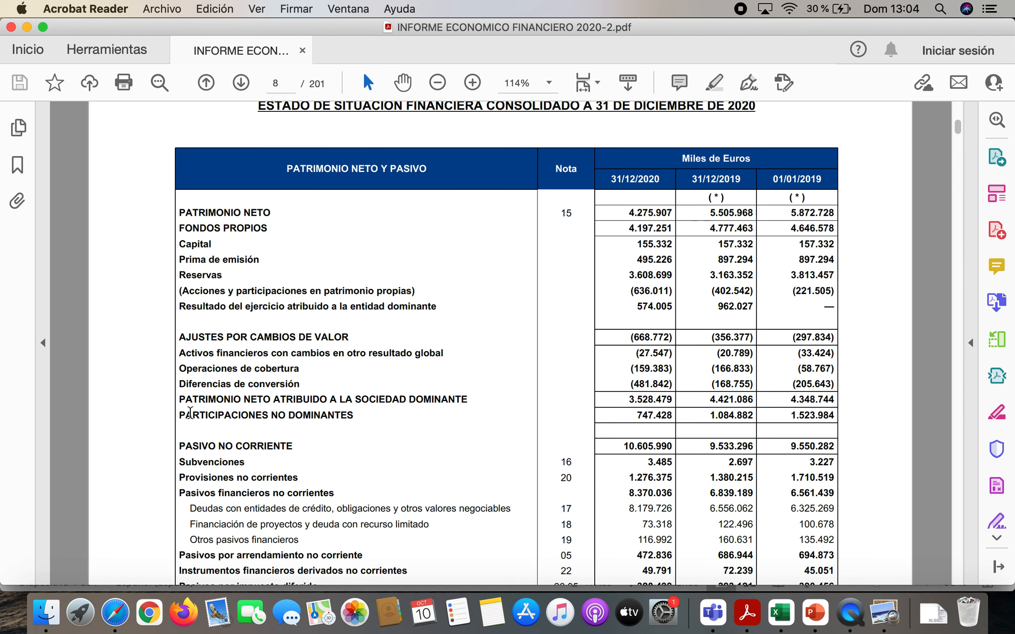
drag(177, 415, 358, 418)
drag(636, 416, 676, 416)
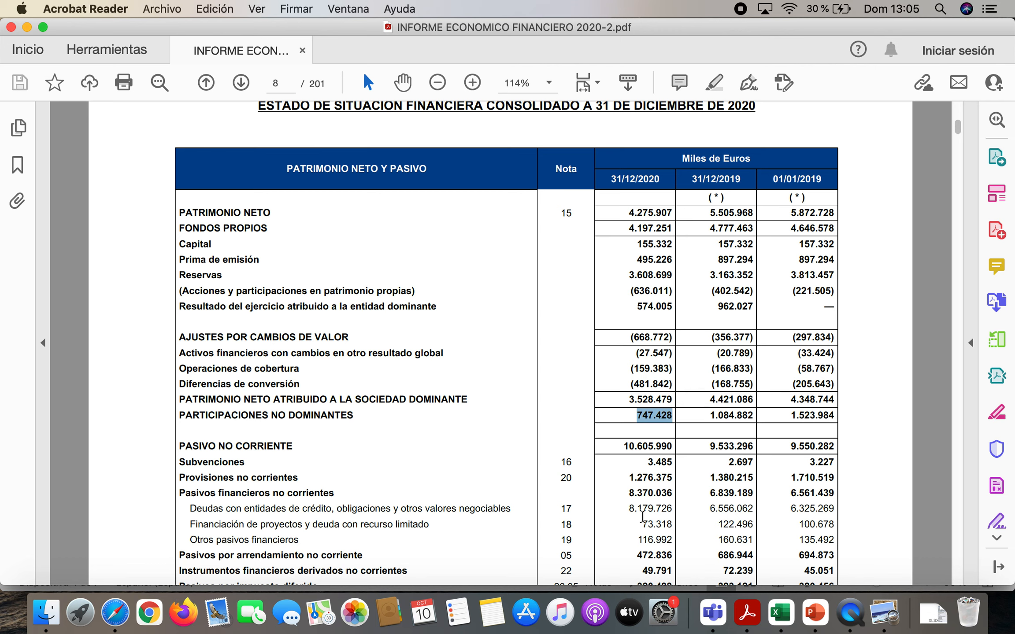
Return to Excel and inspect the target value formula in D96, which subtracts net debt and minority interests from enterprise value
click(788, 615)
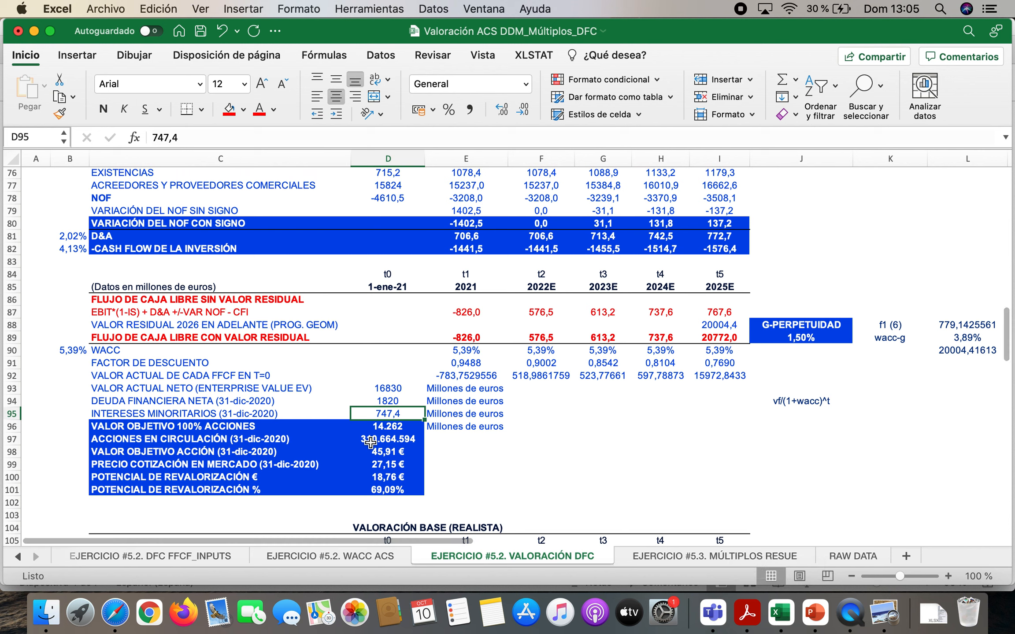
click(390, 426)
double_click(390, 427)
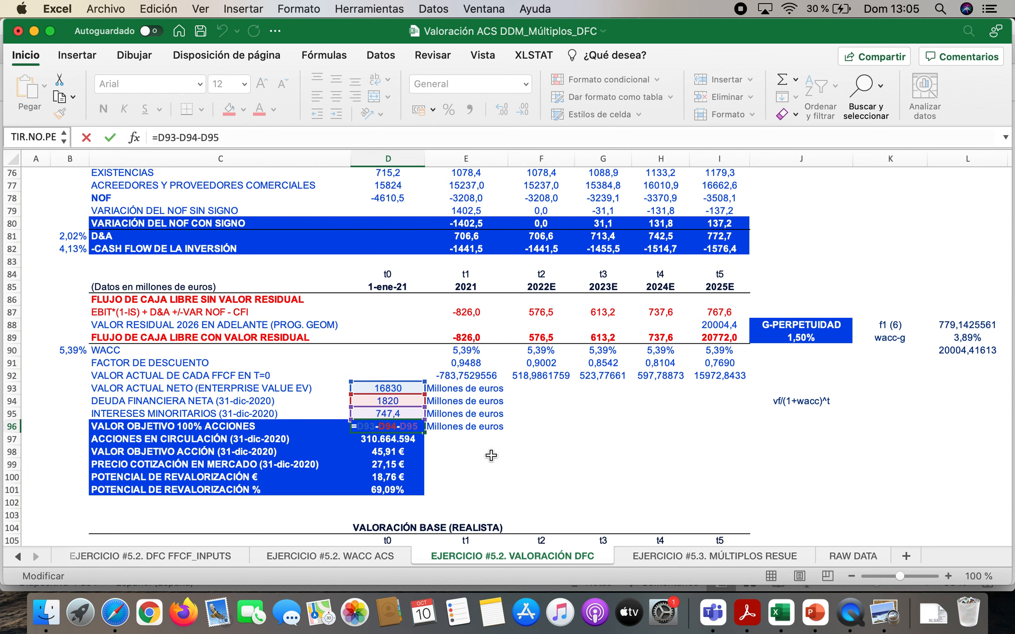
key(Return)
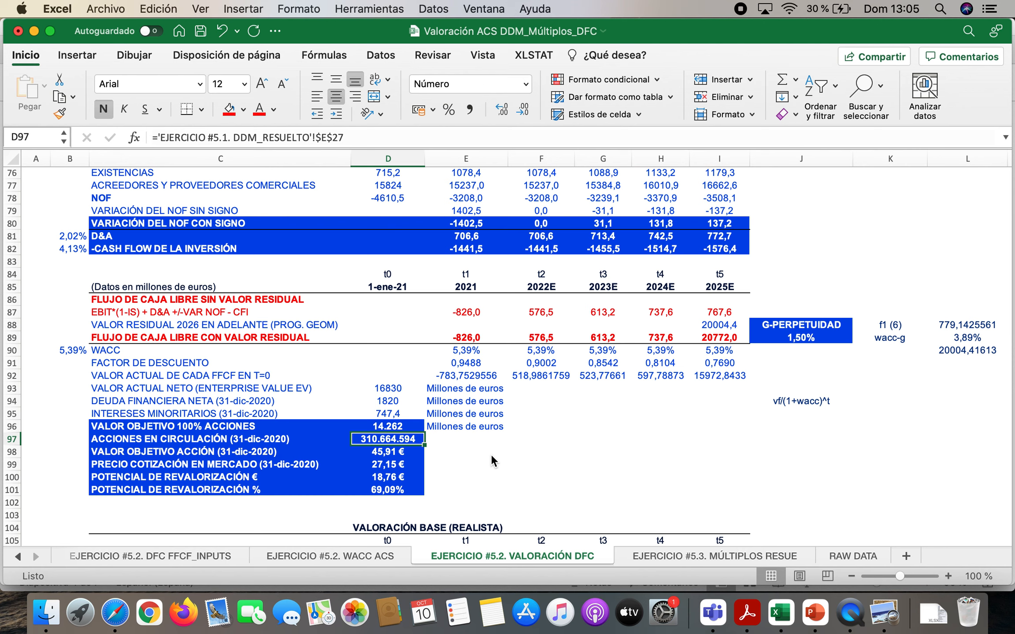
Review the VALOR OBJETIVO 100% ACCIONES label, value and unit across row 96
key(Up)
key(Left)
key(Left)
key(Left)
key(Right)
key(Right)
key(Right)
key(Right)
key(Right)
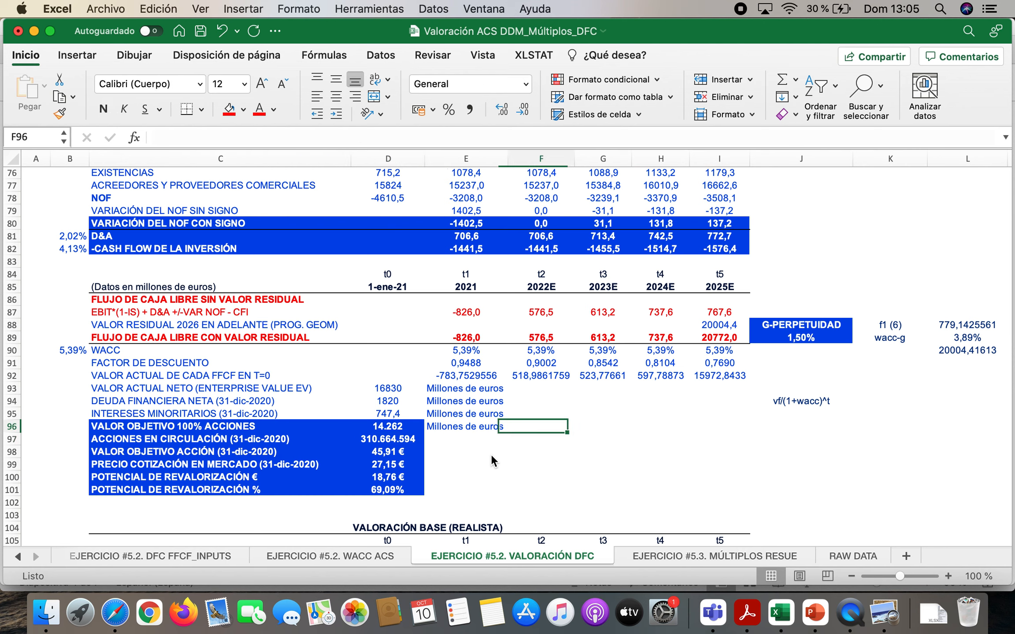
key(Left)
key(Left)
key(Left)
key(Left)
key(Left)
key(Right)
key(Right)
key(Right)
key(Right)
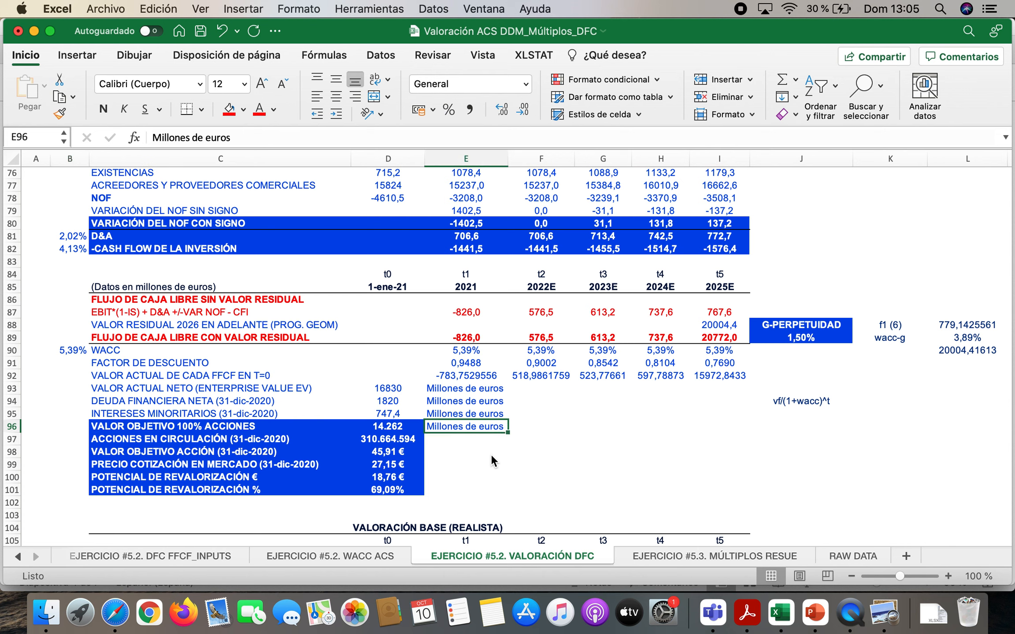
key(Left)
key(Left)
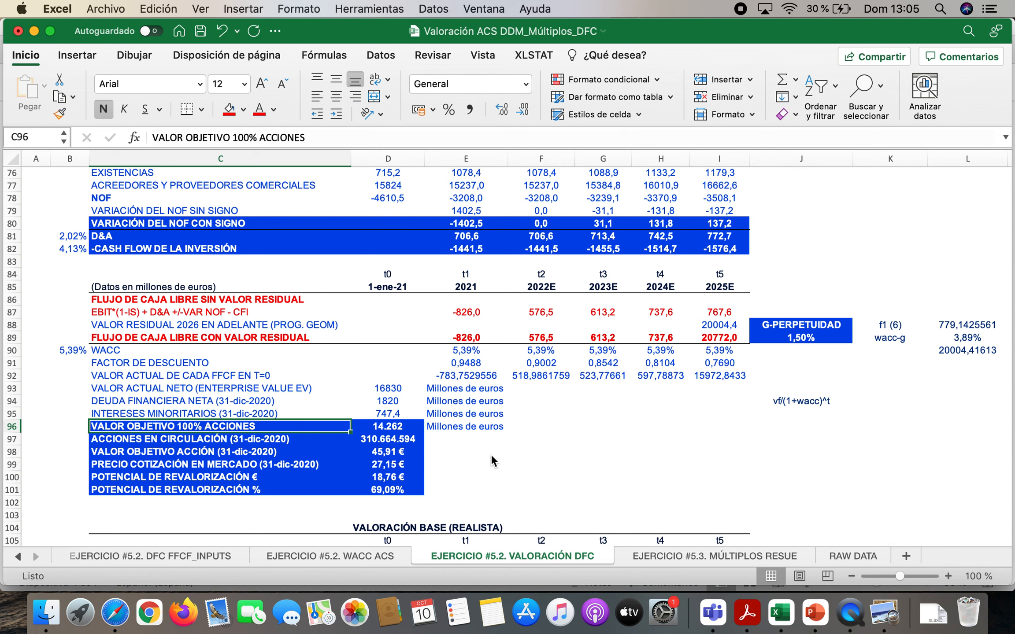
For the shares outstanding in D97, switch to Safari and open the GRUPO ACS VALORACIÓN playlist on the 1minsensei YouTube channel
key(Down)
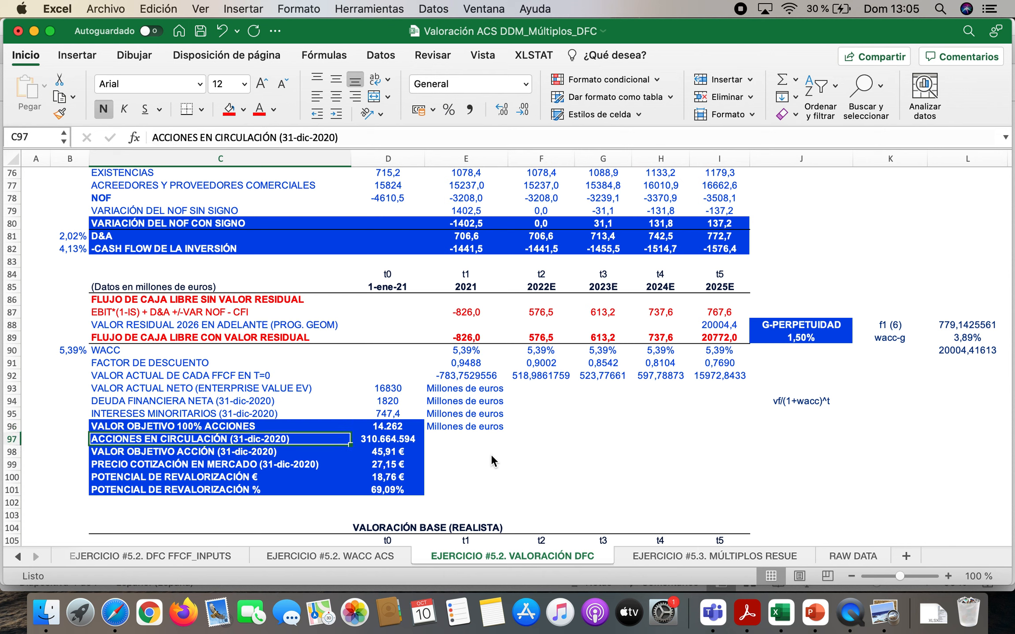
key(Right)
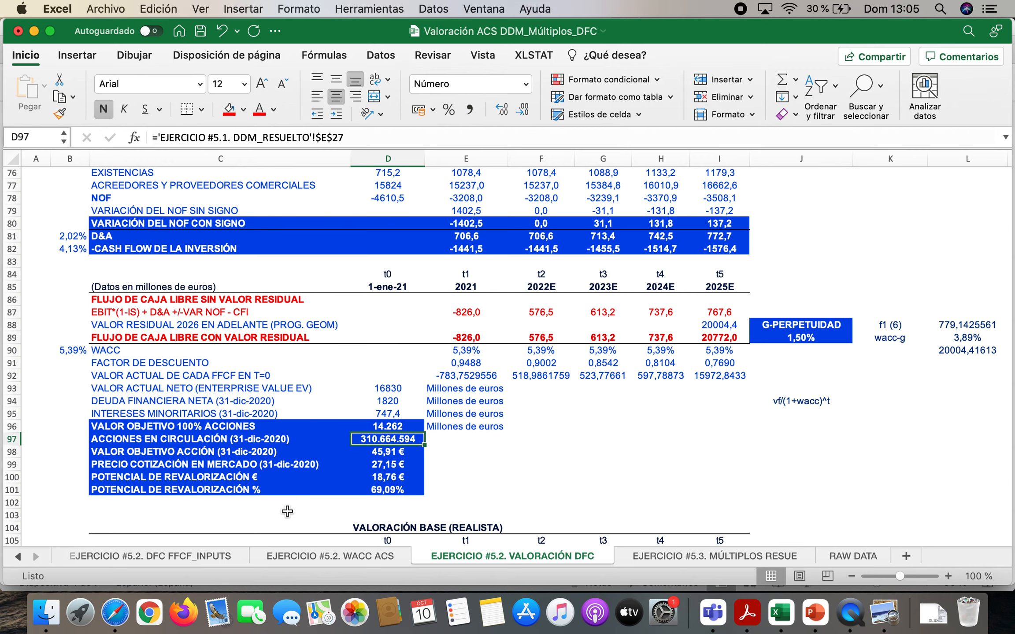
click(116, 615)
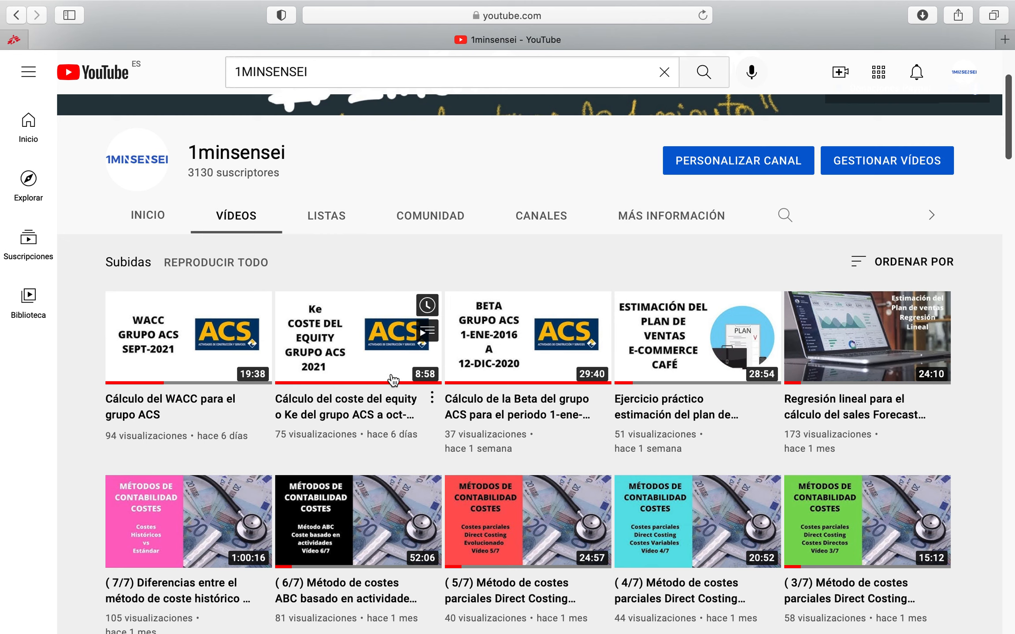
click(326, 222)
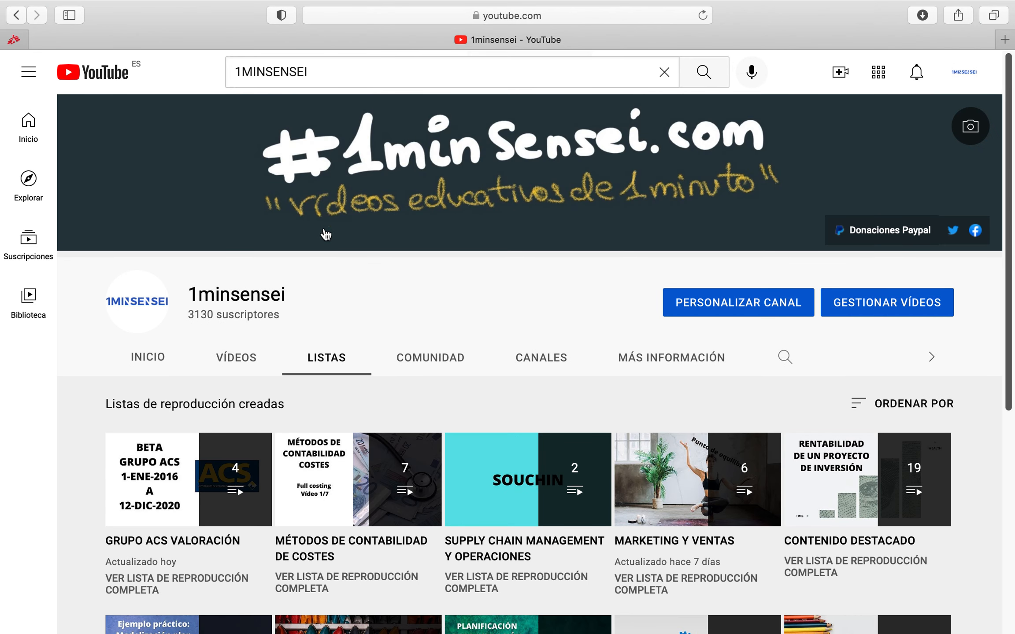
click(159, 548)
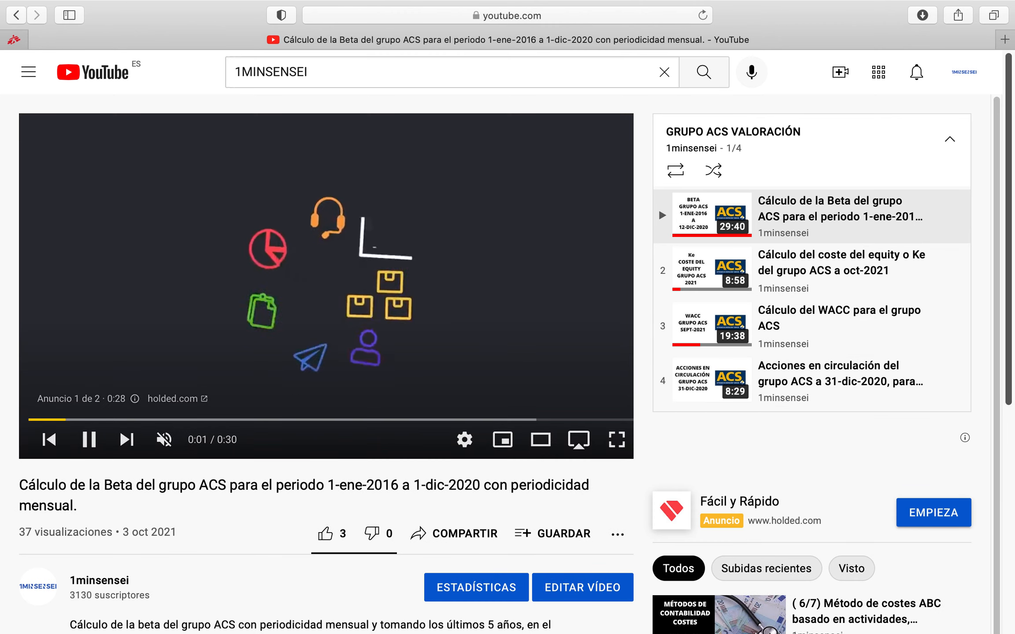
Return to Excel and inspect the target value per share formula in D98
mouse_move(750, 616)
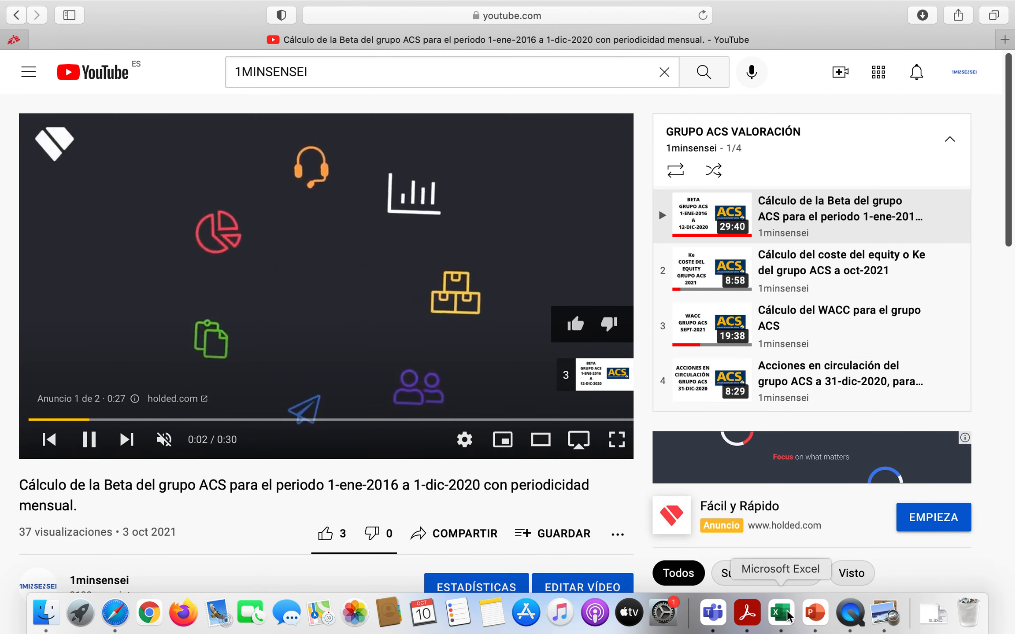
click(787, 616)
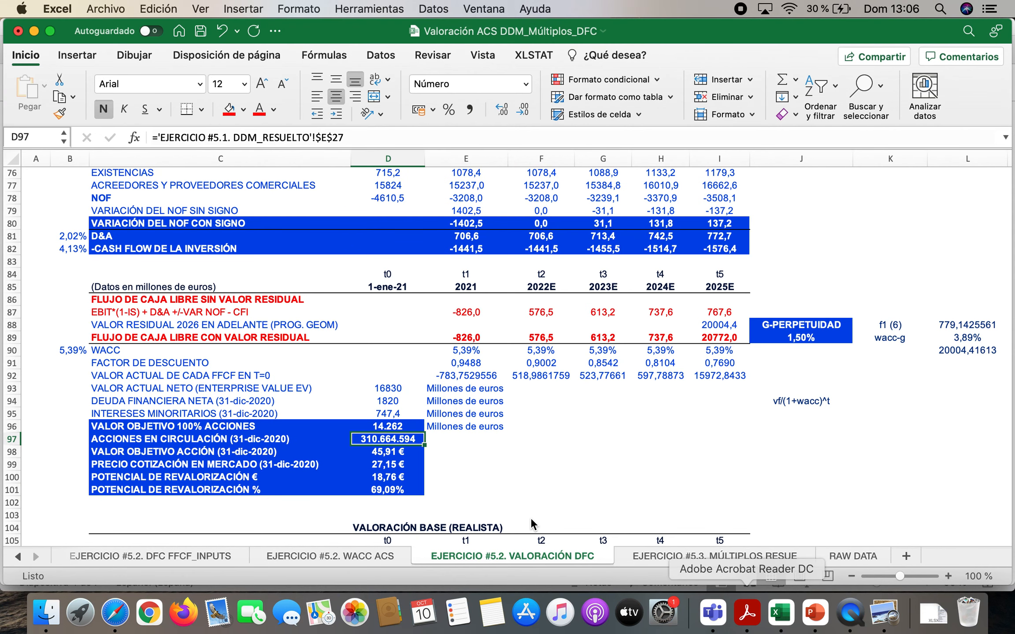
double_click(391, 451)
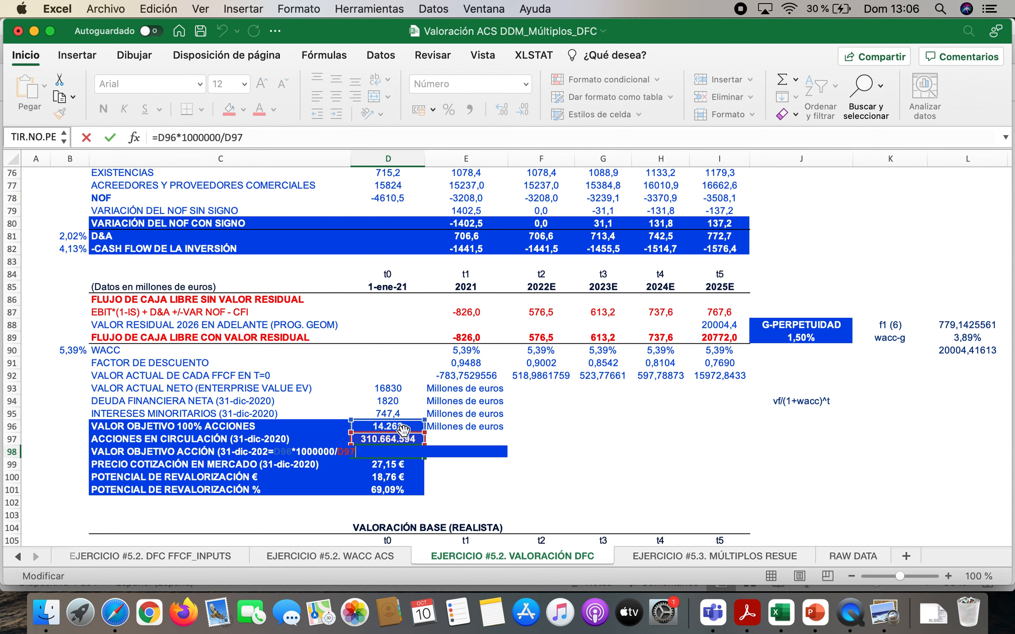
key(Return)
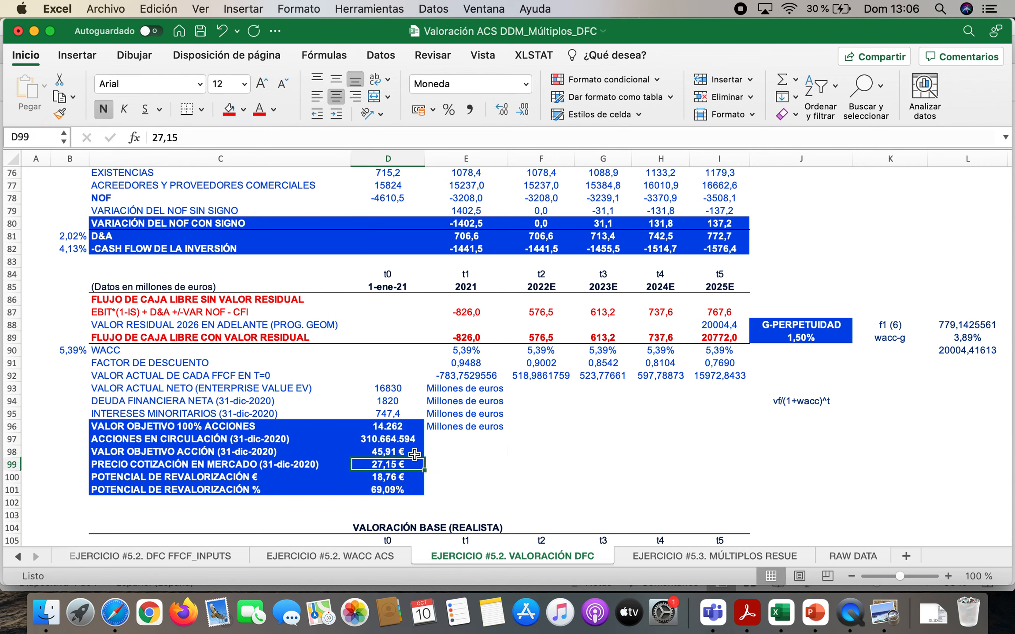
click(414, 453)
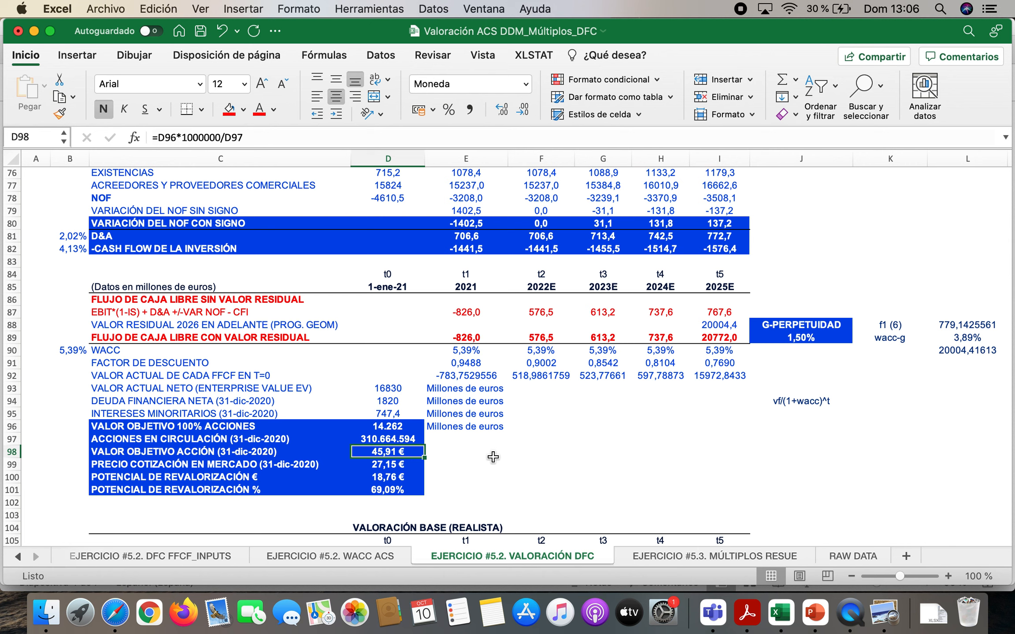
For the market price in D99, search Safari for "acs yahoo finance", open the ACS.MC quote and highlight its current share price
key(Down)
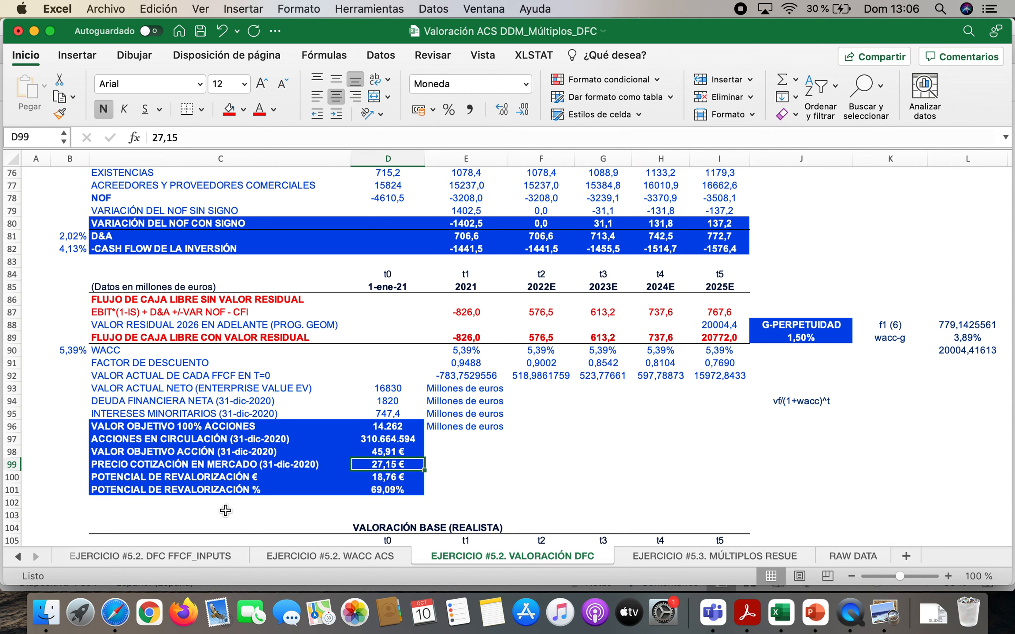
click(115, 612)
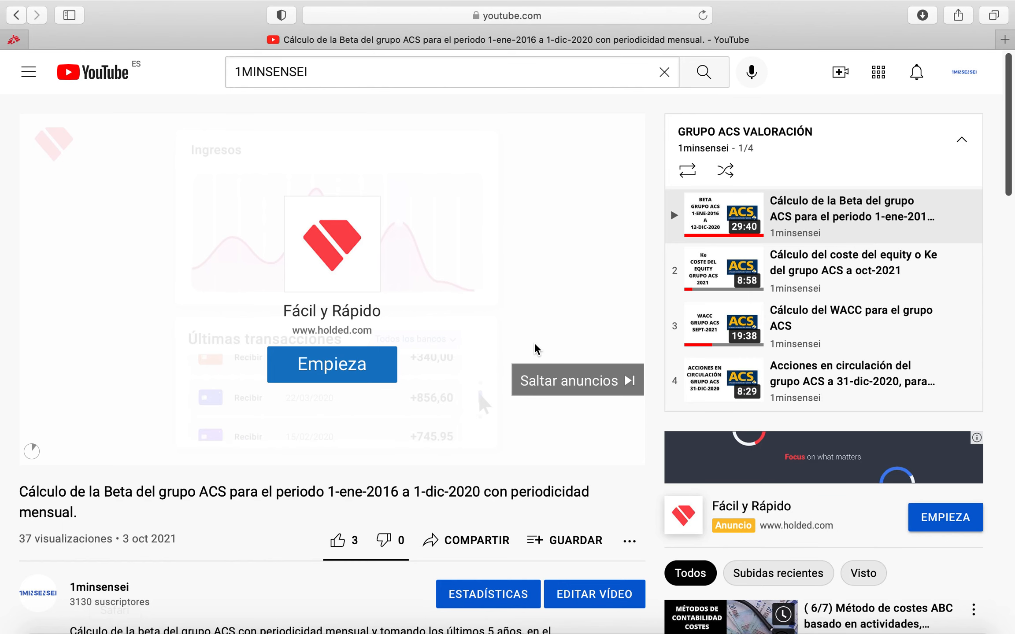
click(552, 15)
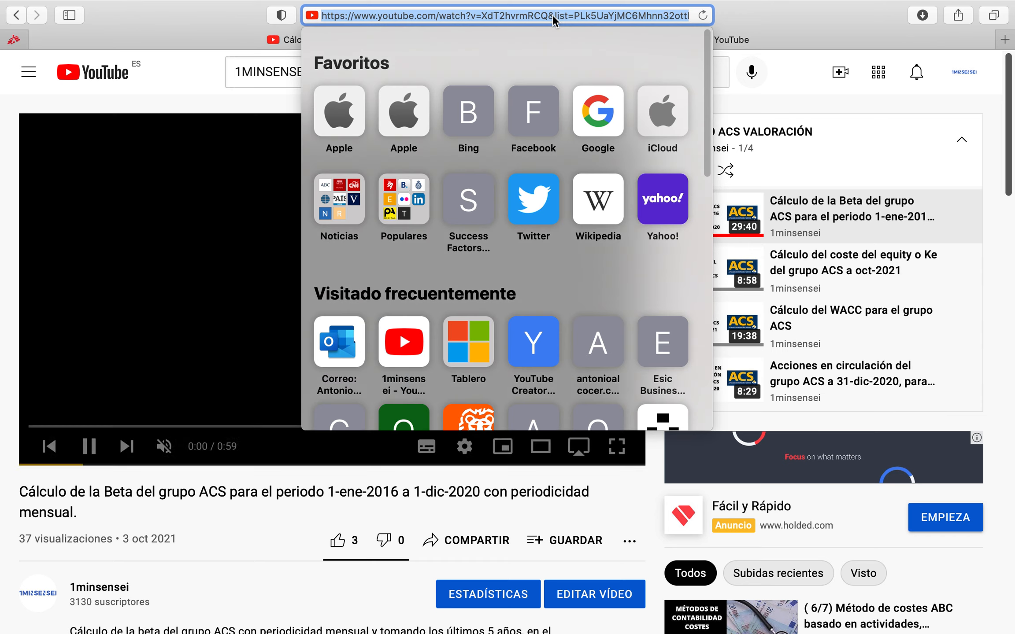
text(acs yahoo finance)
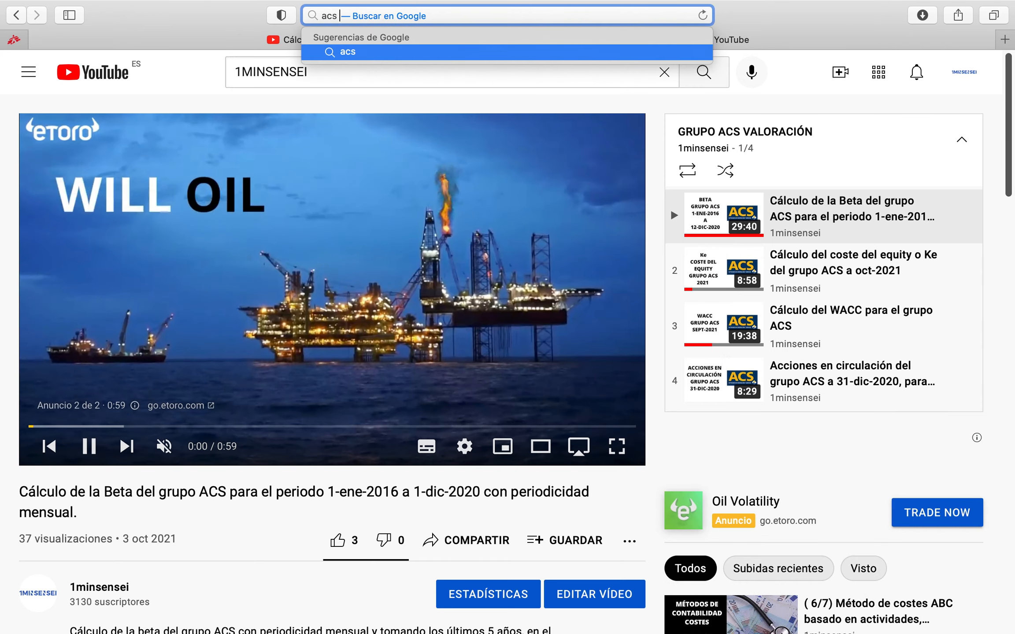
key(Return)
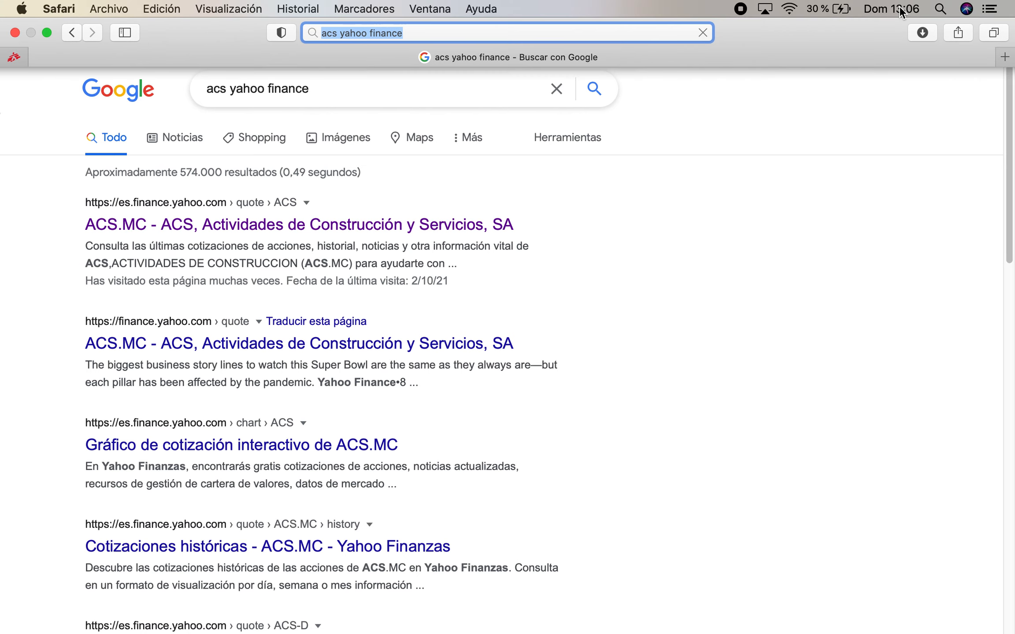
click(898, 9)
click(899, 9)
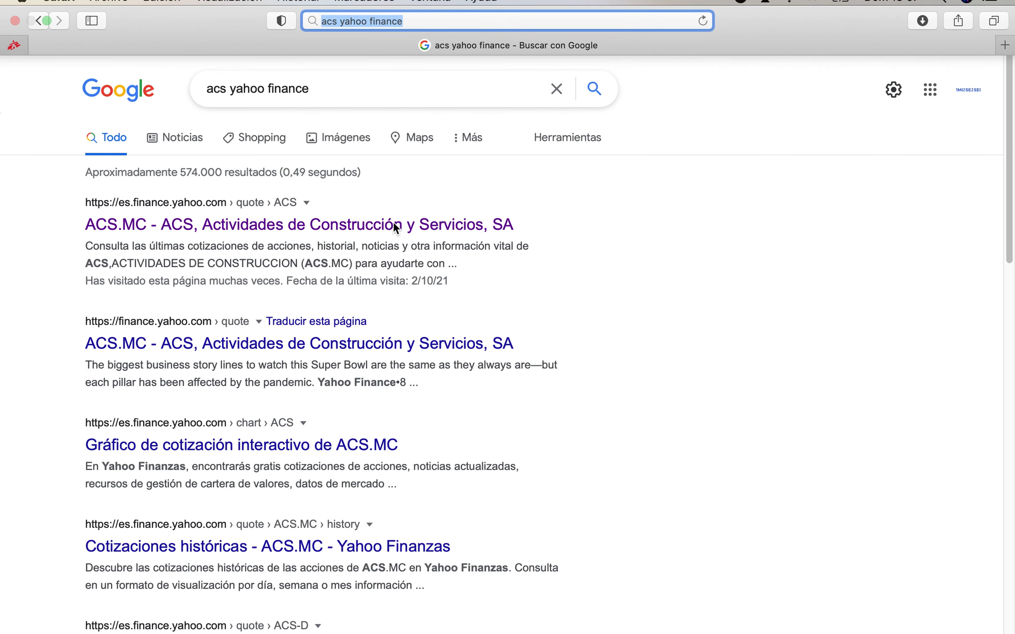
click(338, 226)
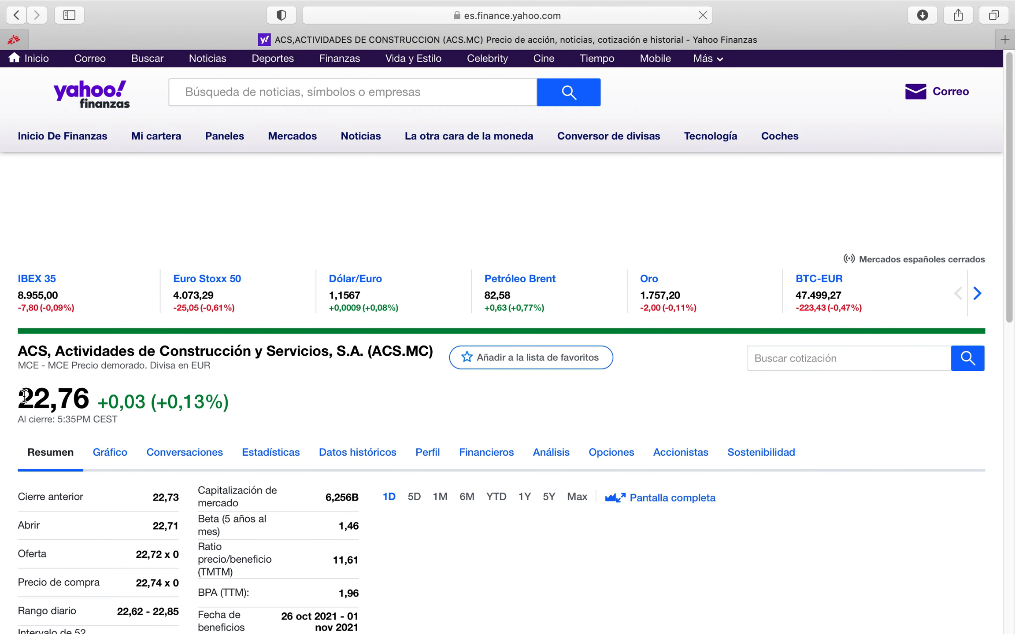
double_click(84, 397)
Return to Excel and enter the current ACS share price of 22,76 in E99, beside the 31-dic-2020 market price
mouse_move(662, 617)
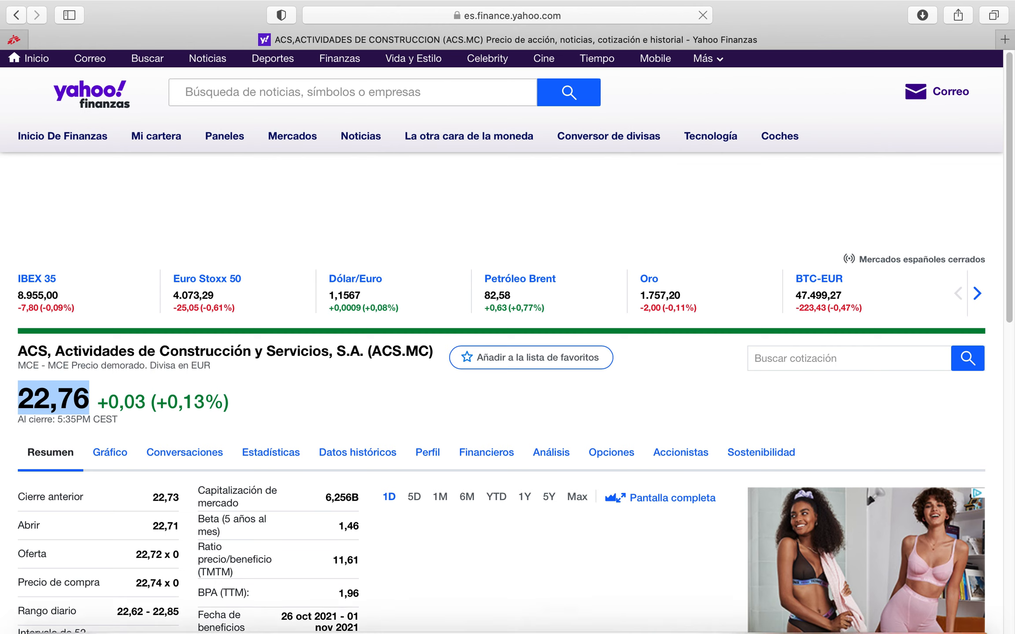
click(780, 612)
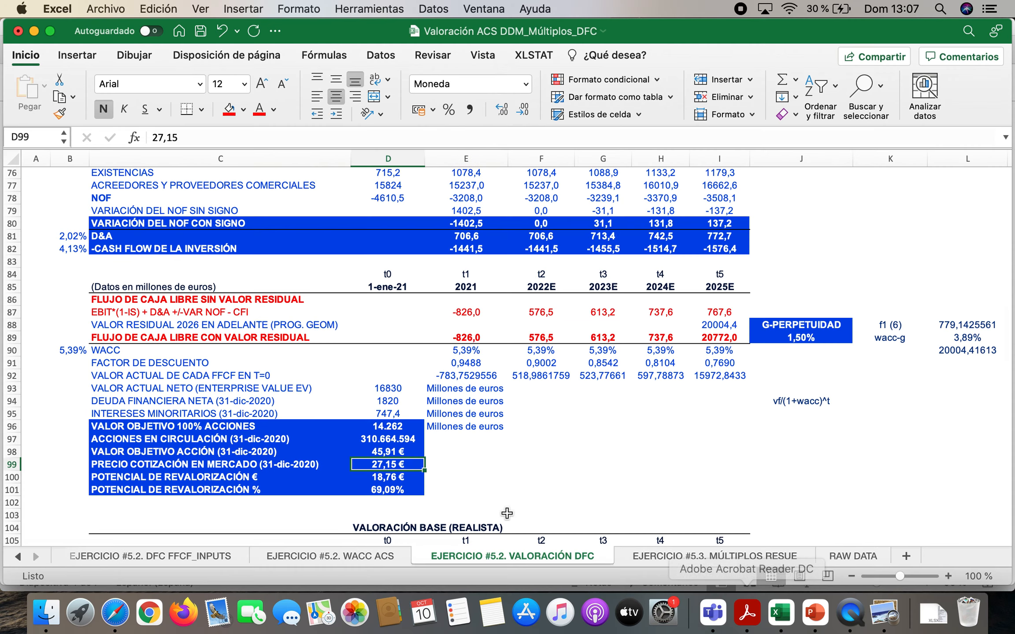
key(Right)
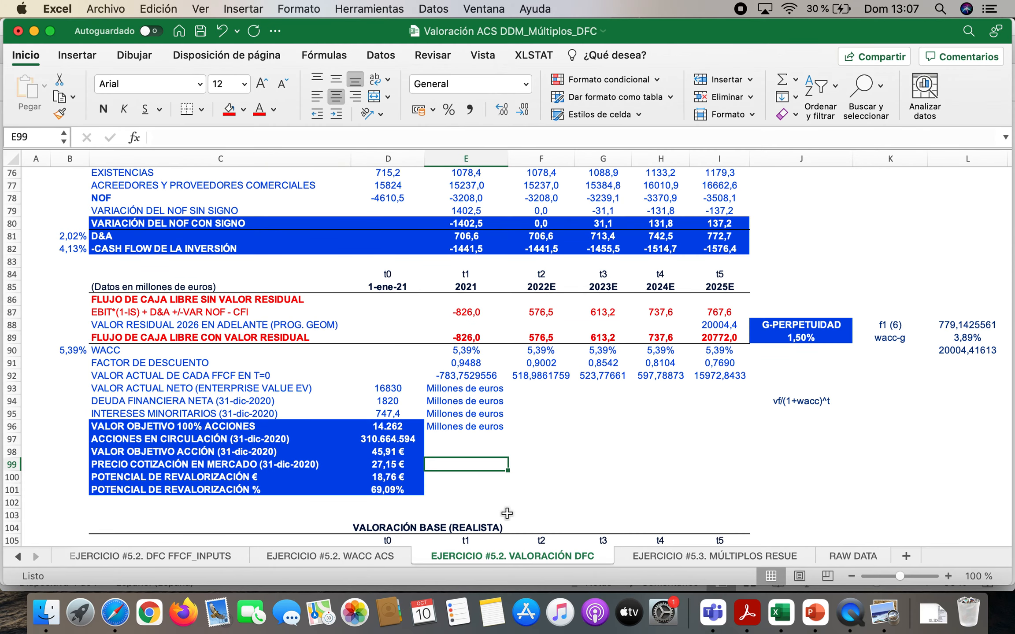
text(22,76€)
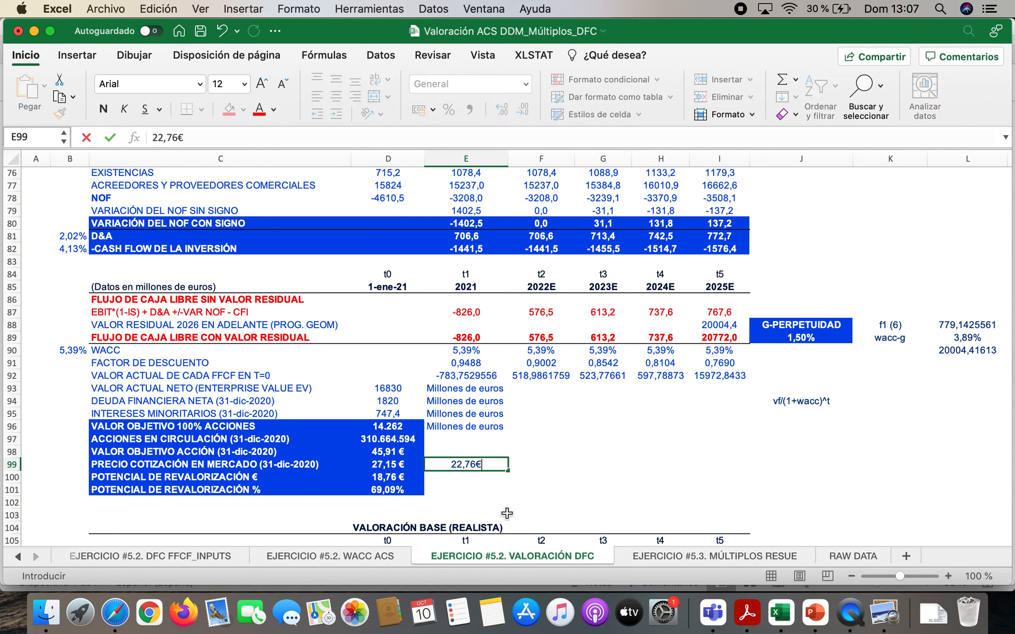
key(Return)
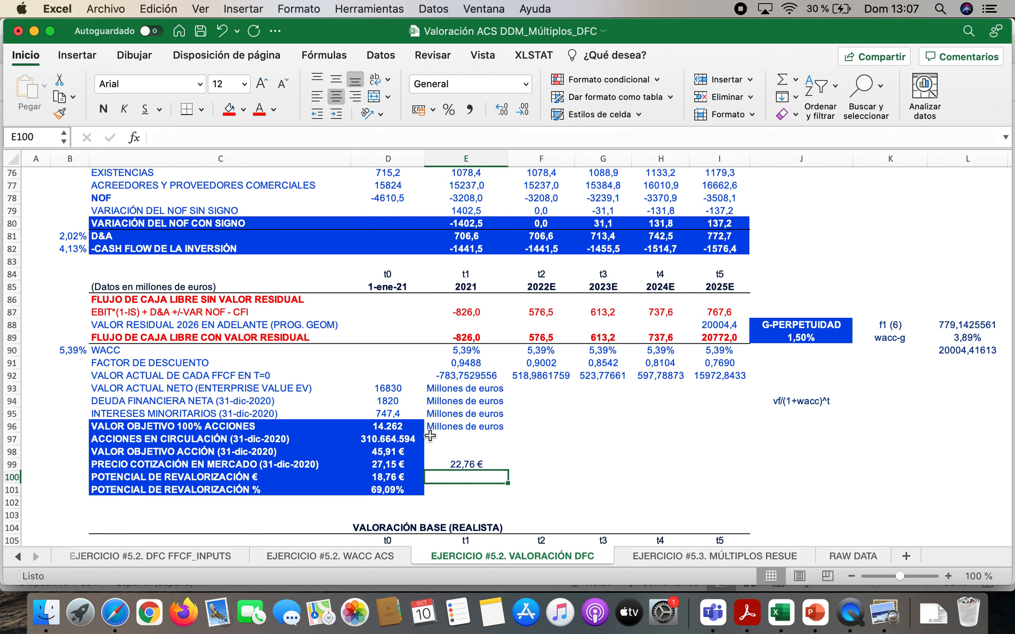
Review the target value per share and the market price, and inspect the euro revaluation potential formula in D100
click(393, 452)
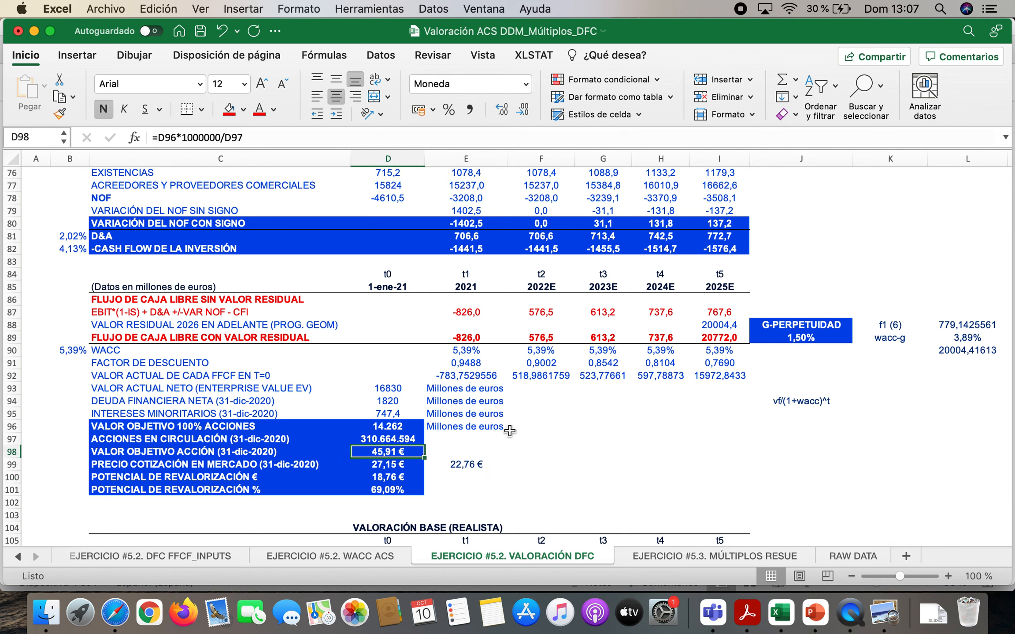
click(391, 465)
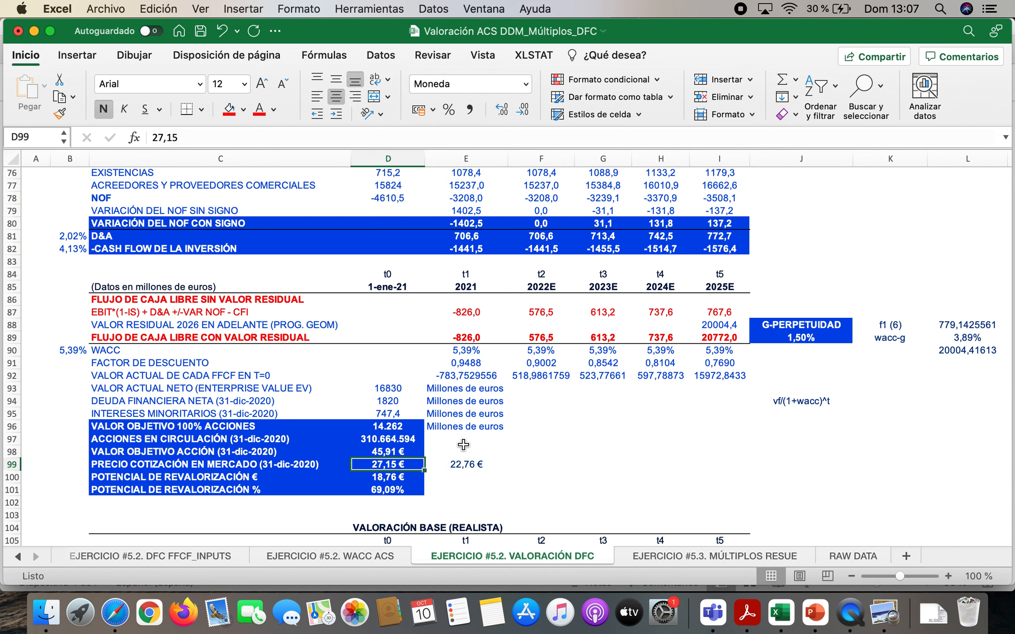
key(Down)
text(=D98-D99)
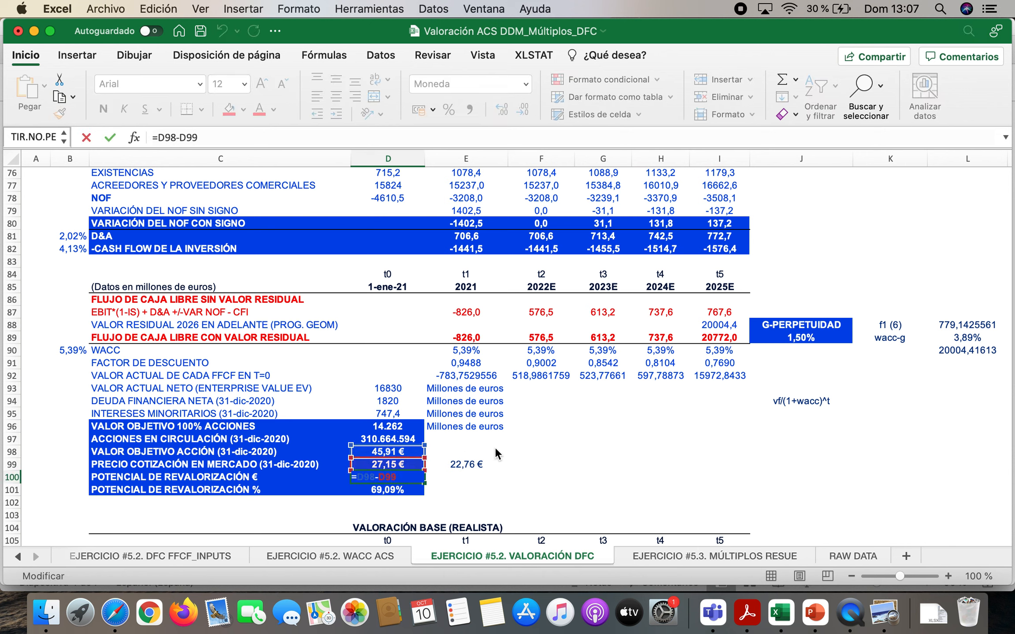
key(Return)
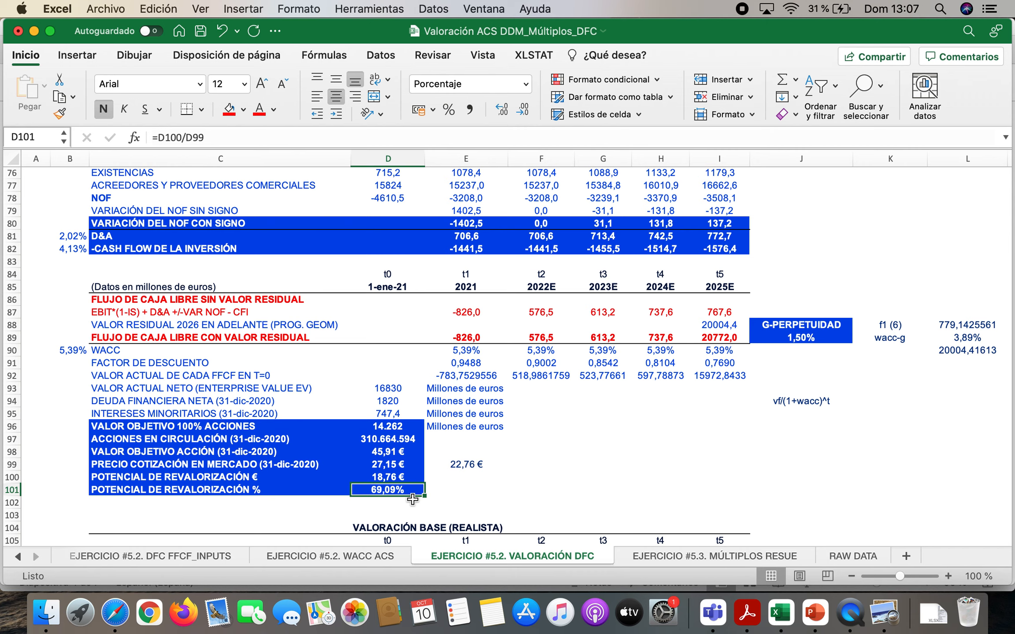
Delete the current share price from E99
key(Up)
key(Up)
key(Right)
key(Delete)
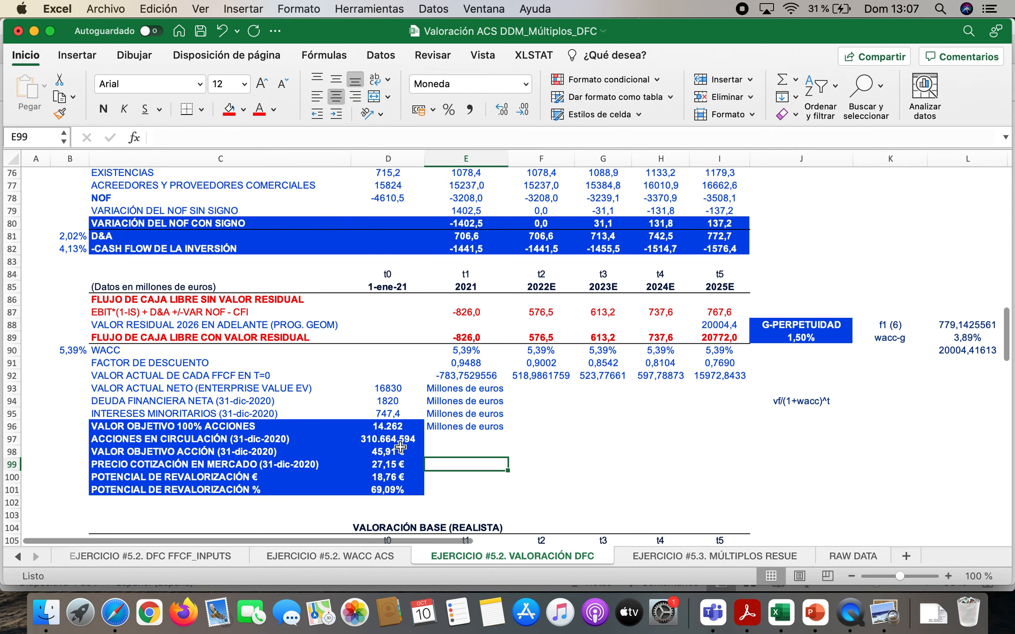
Go to the VALORACIÓN BASE section and highlight the free cash flows with residual value for 2021 to 2024E in E130:H130
scroll(400, 447, down, 12)
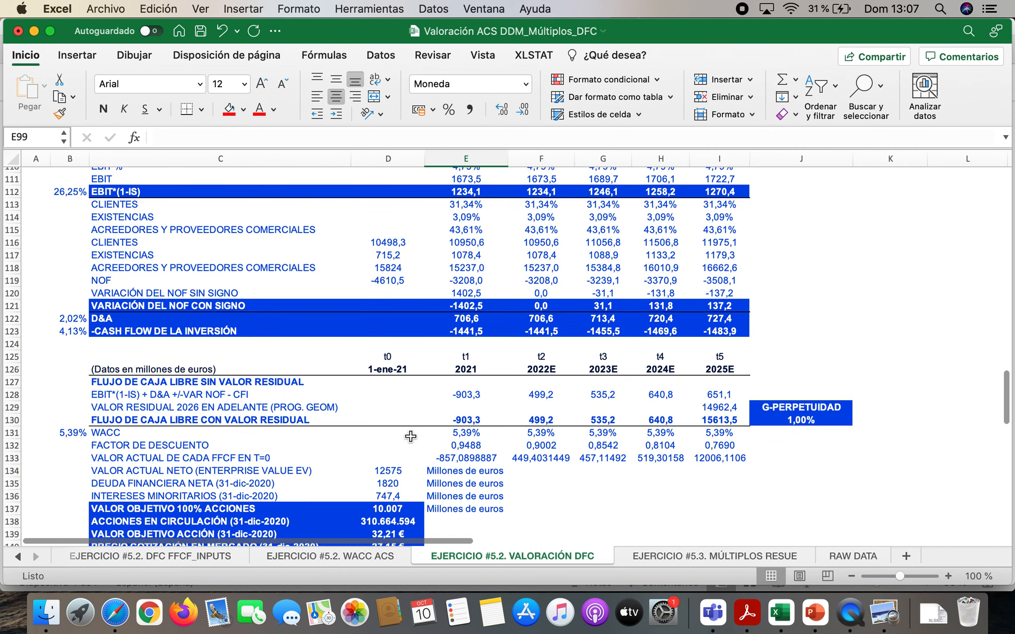
scroll(411, 436, down, 3)
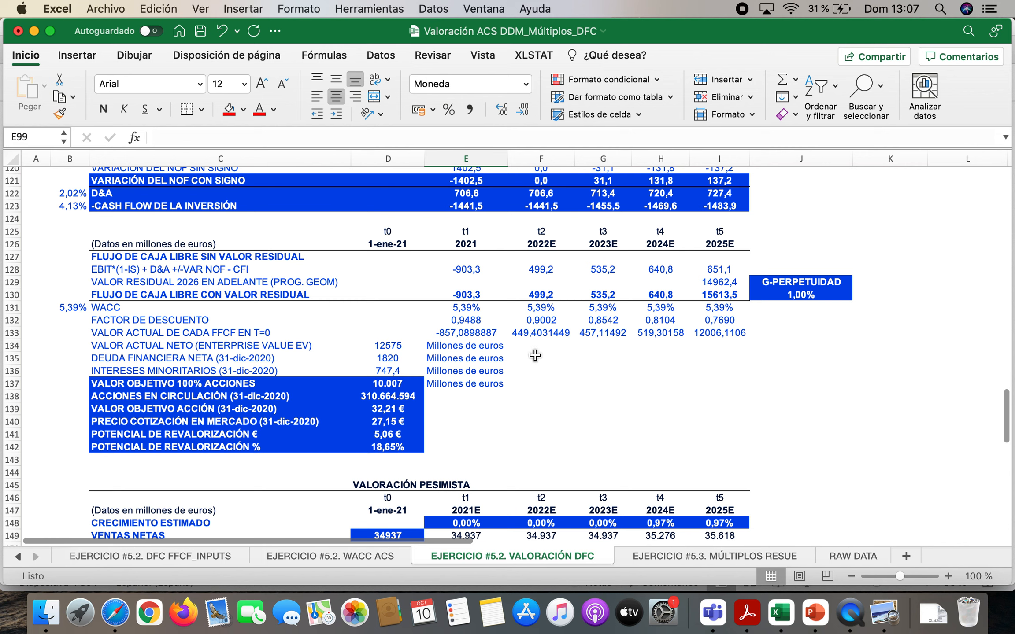
click(479, 293)
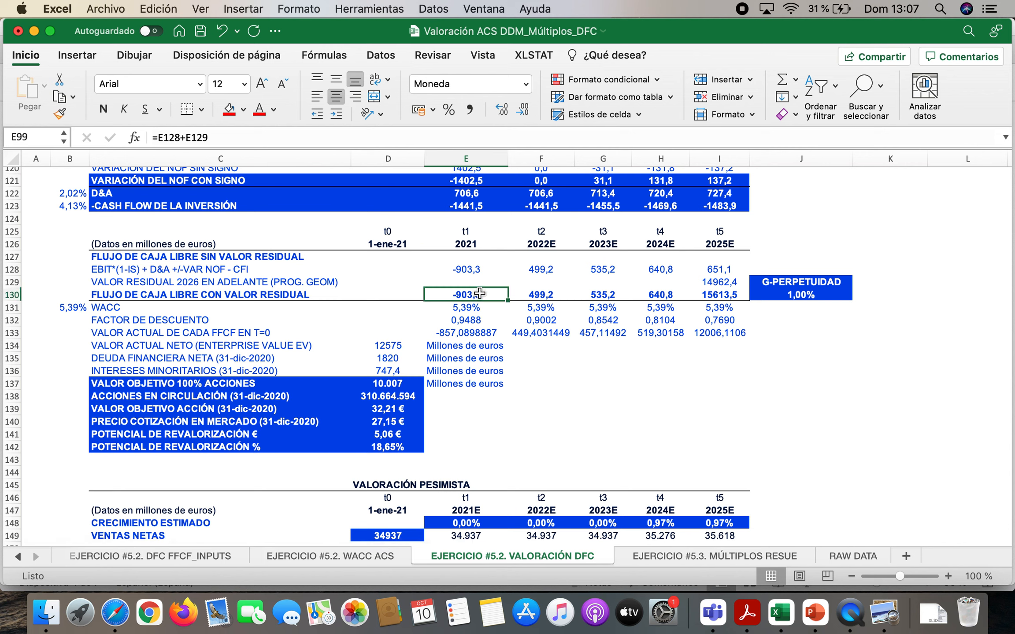
drag(479, 293, 686, 296)
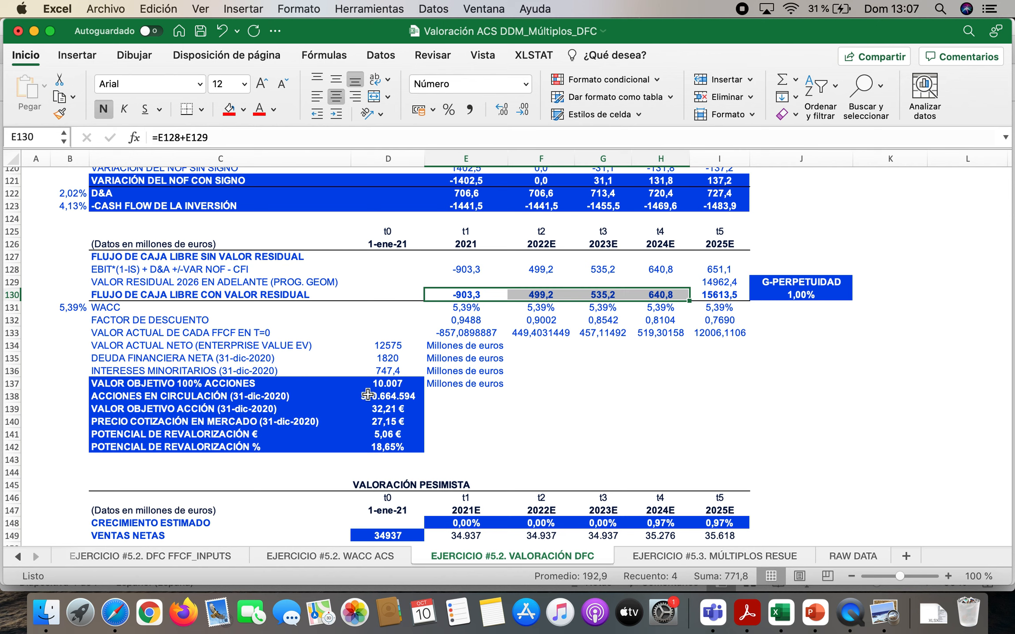
Inspect the base-case enterprise value formula in D134 and review the net financial debt and minority interests in D135 and D136
double_click(390, 345)
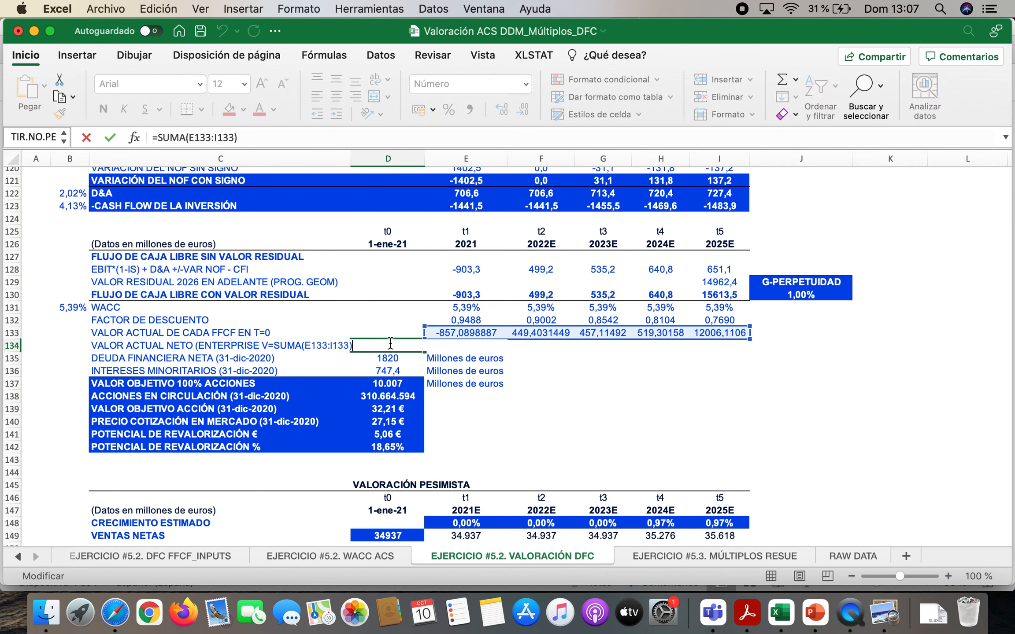
key(Return)
click(390, 345)
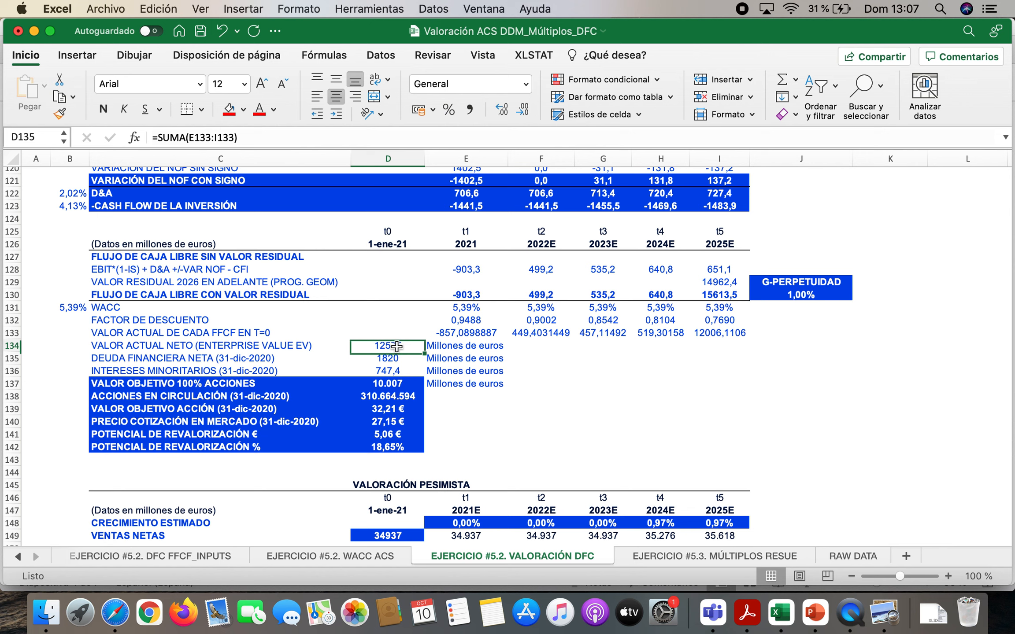
key(Down)
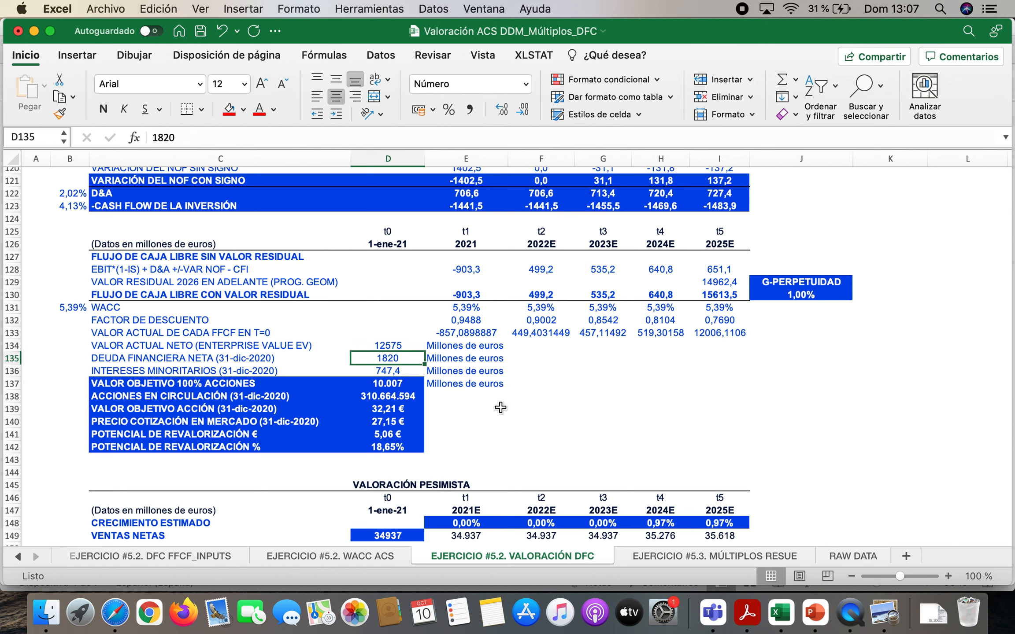
key(Down)
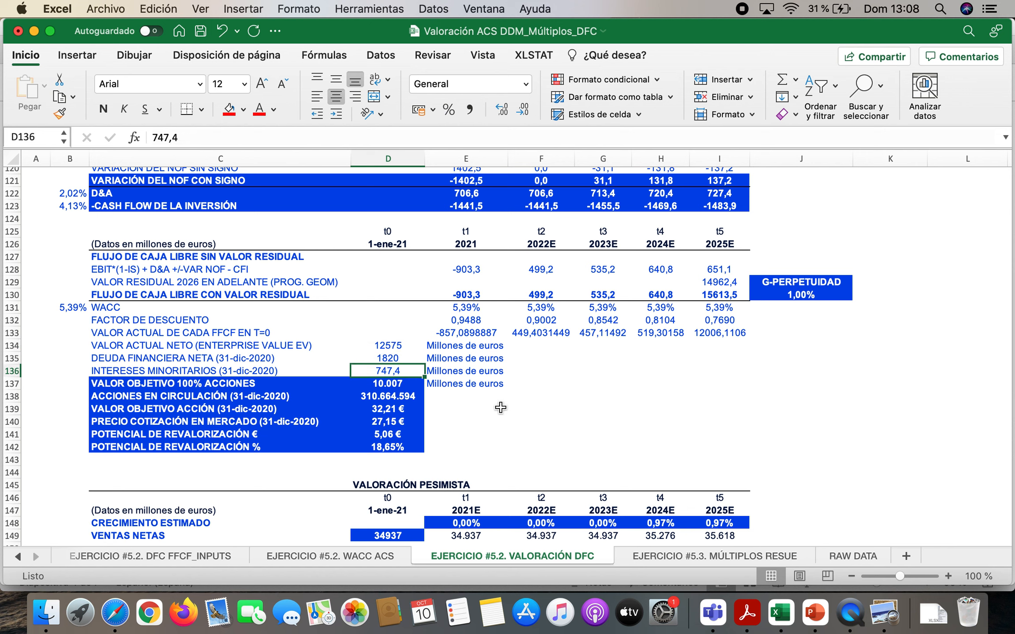
Review the base-case target equity value, shares, target value per share, market price and revaluation potential in D137:D142
key(Down)
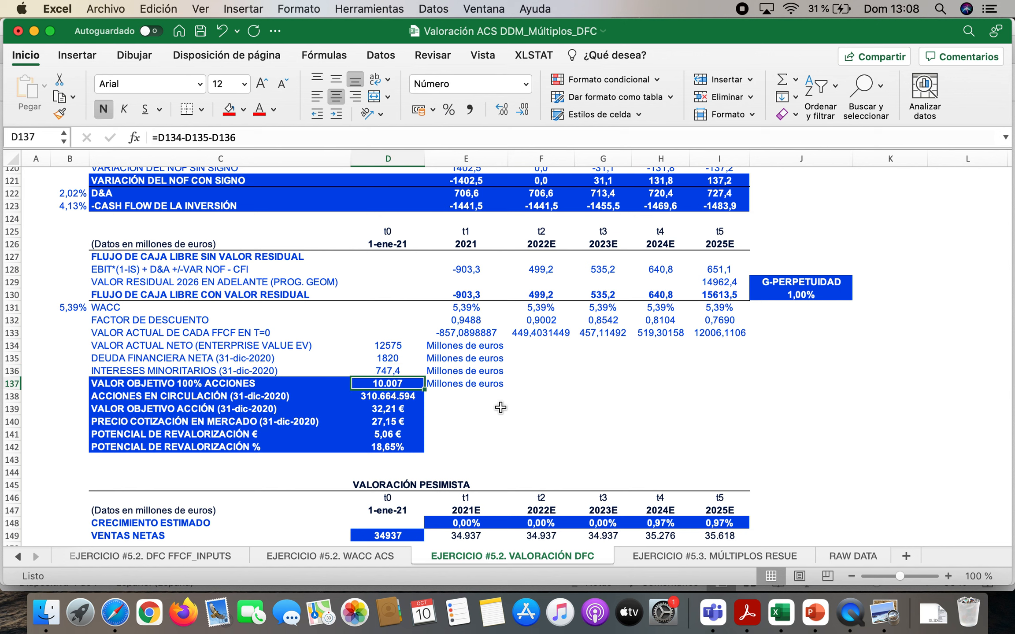
key(Down)
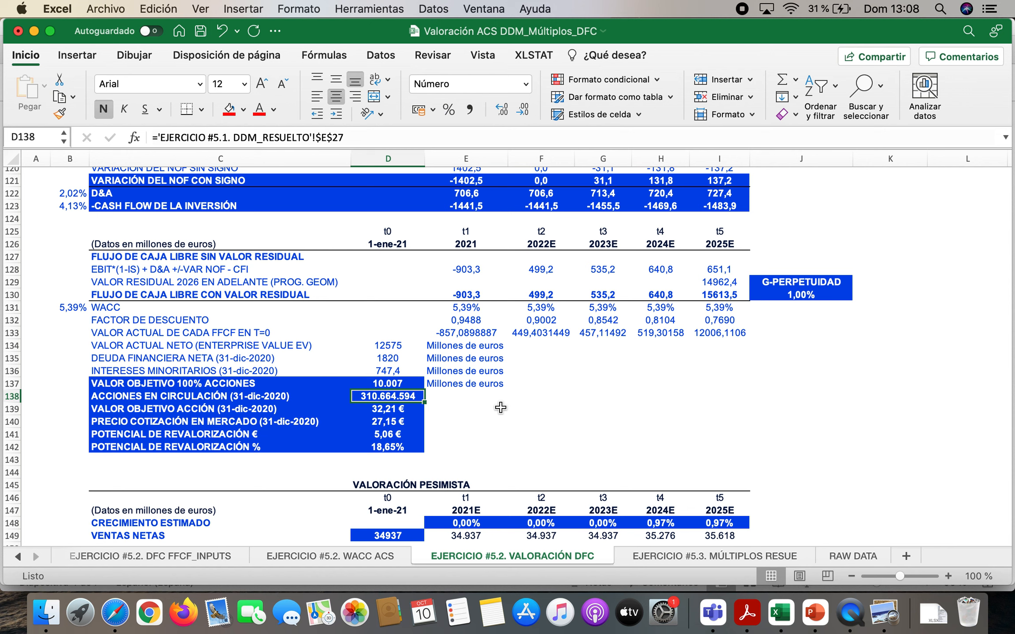
key(Down)
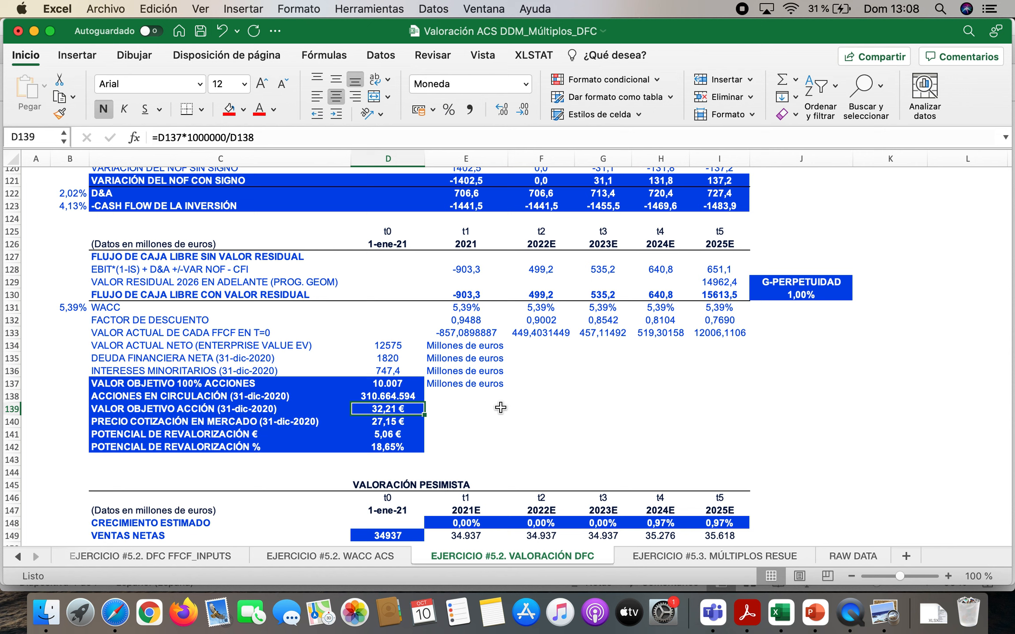
key(Down)
key(Down)
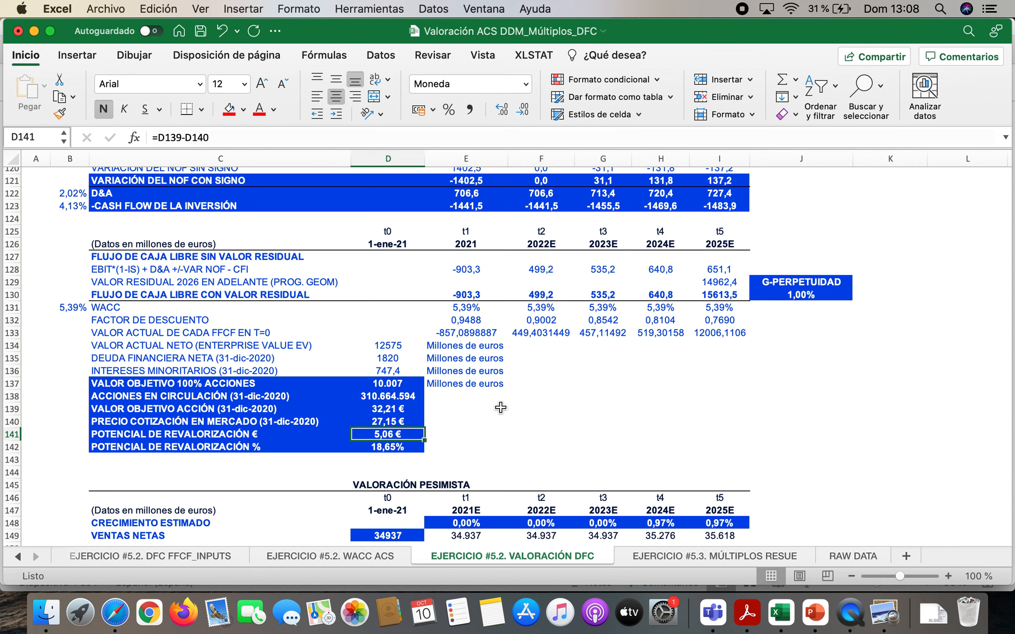
key(Down)
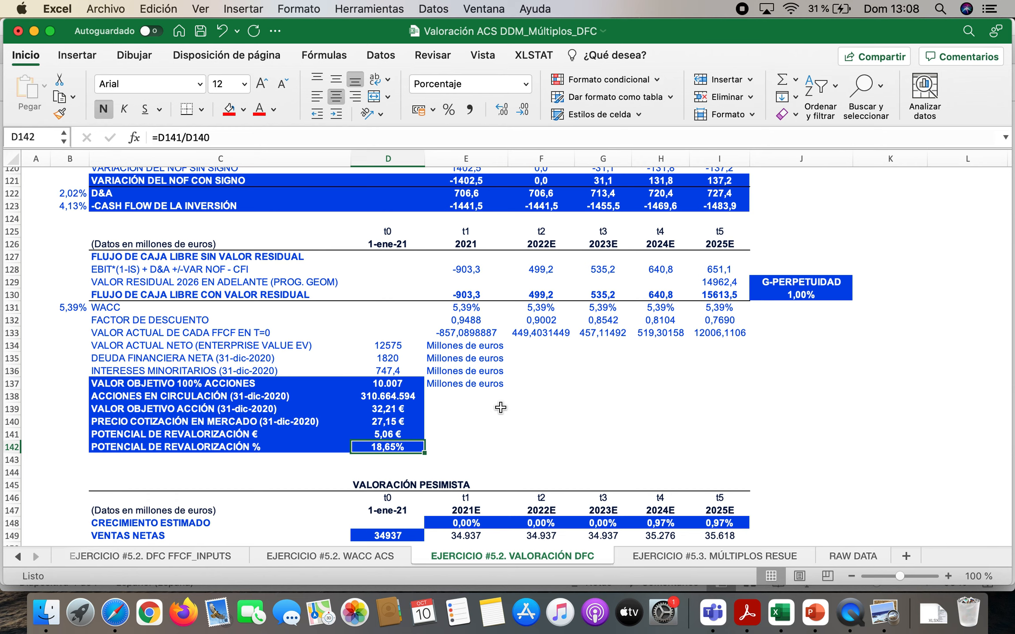
Go to the VALORACIÓN PESIMISTA results and inspect the enterprise value in D175 and the target equity value formula in D178
scroll(500, 407, down, 10)
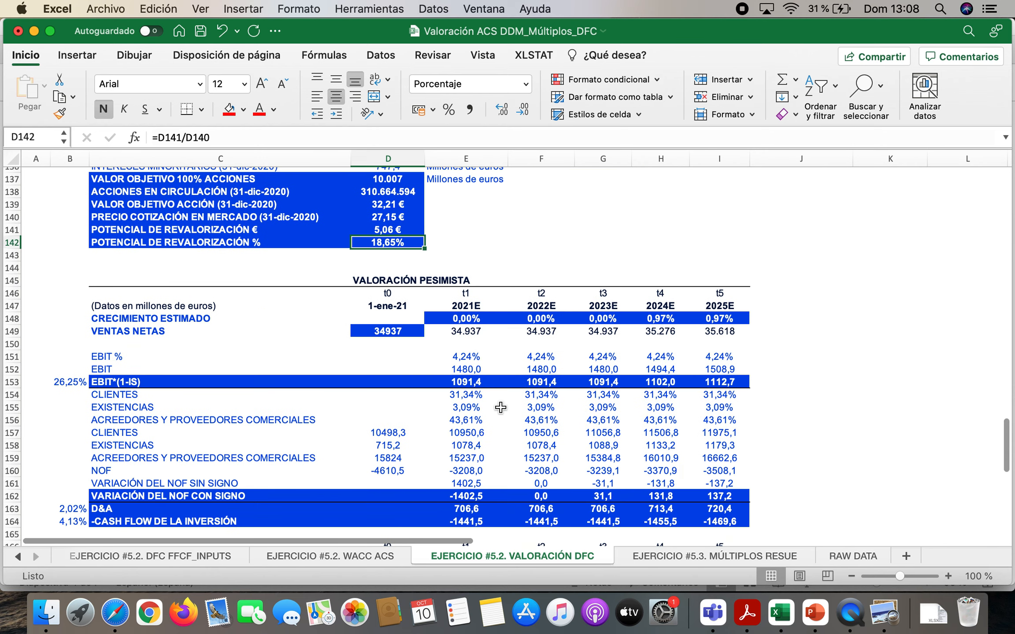
scroll(500, 407, down, 4)
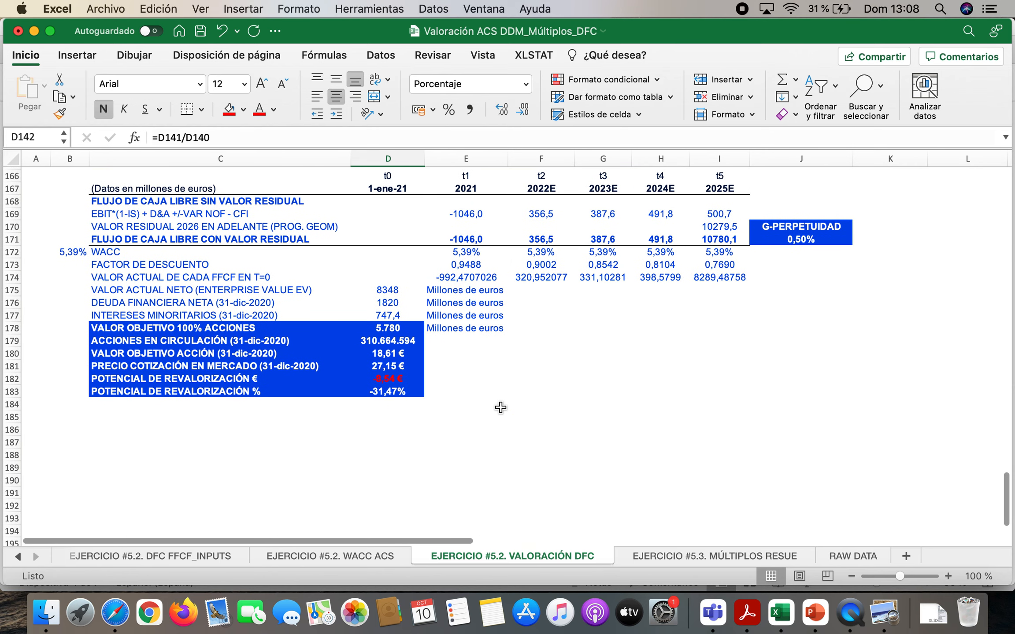
click(401, 332)
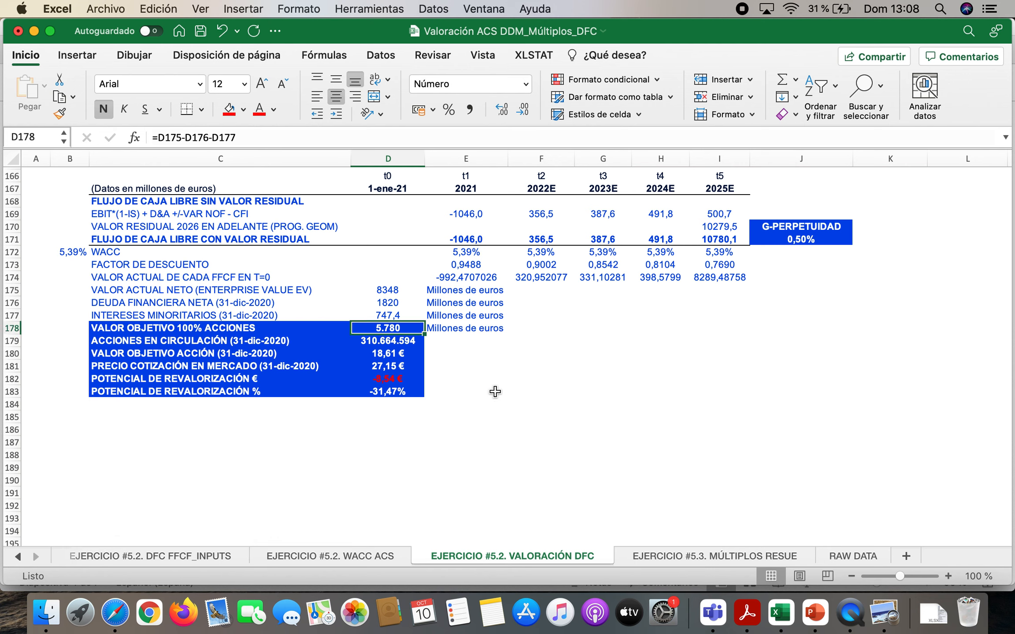
key(Up)
key(Up)
key(Up)
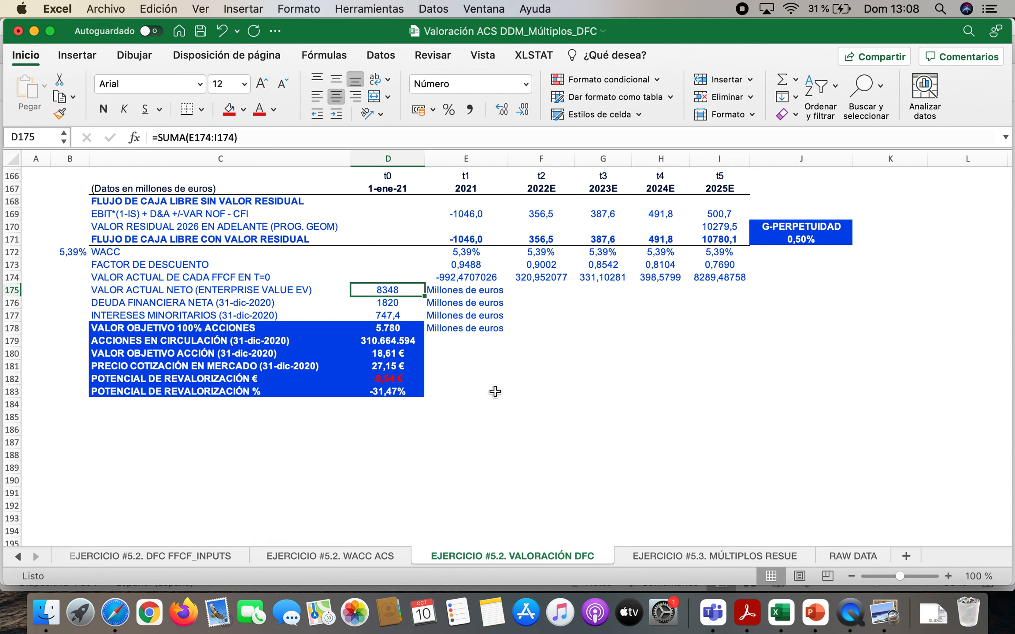
key(Down)
key(Down)
key(Down)
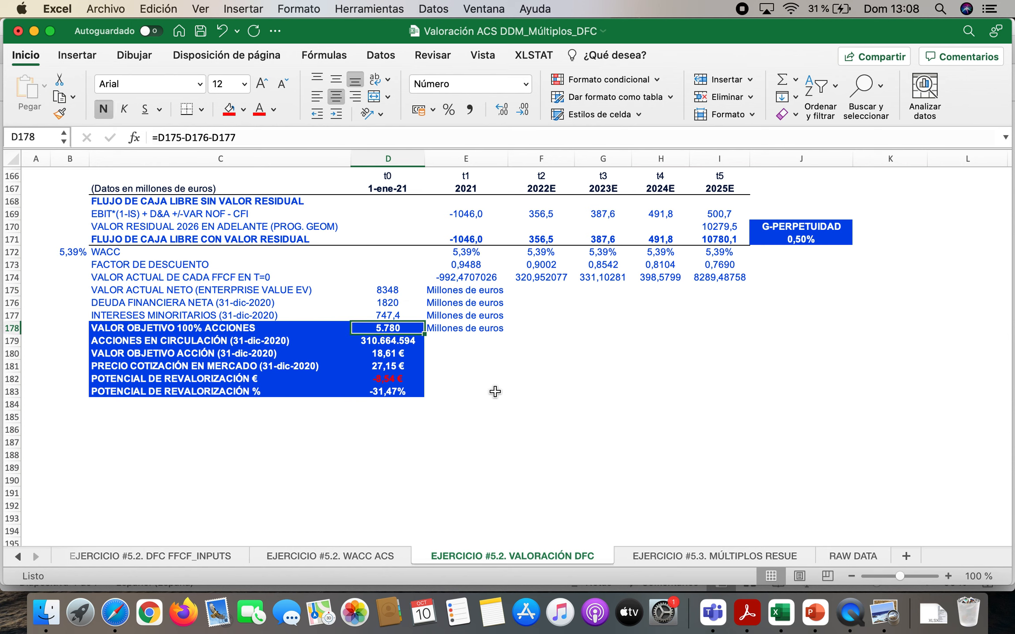
Review the pessimistic-case shares outstanding, target value per share, market price and euro revaluation potential in D179:D182
key(Down)
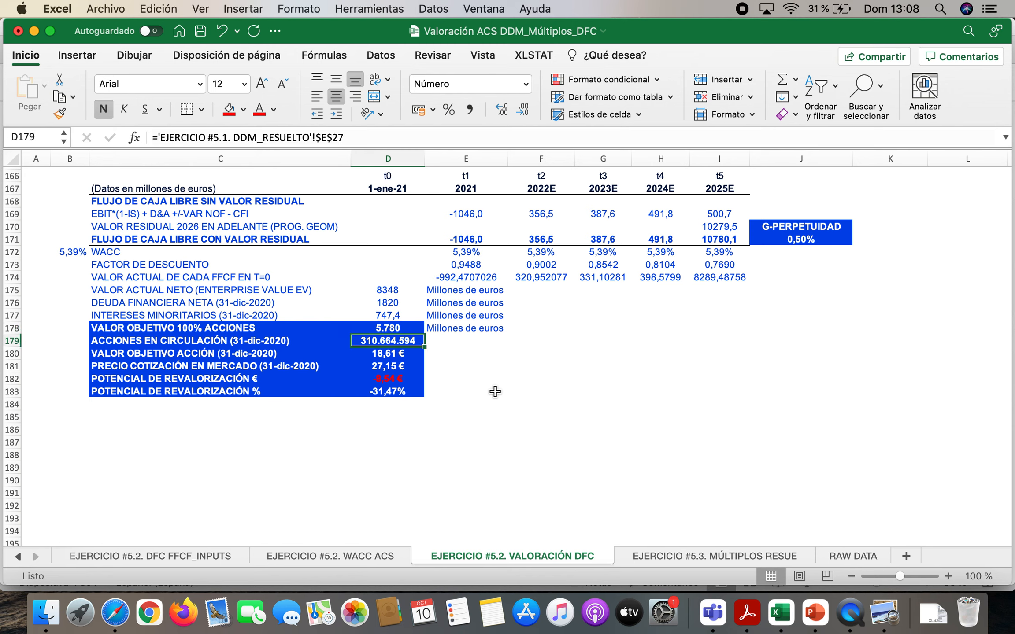
key(Down)
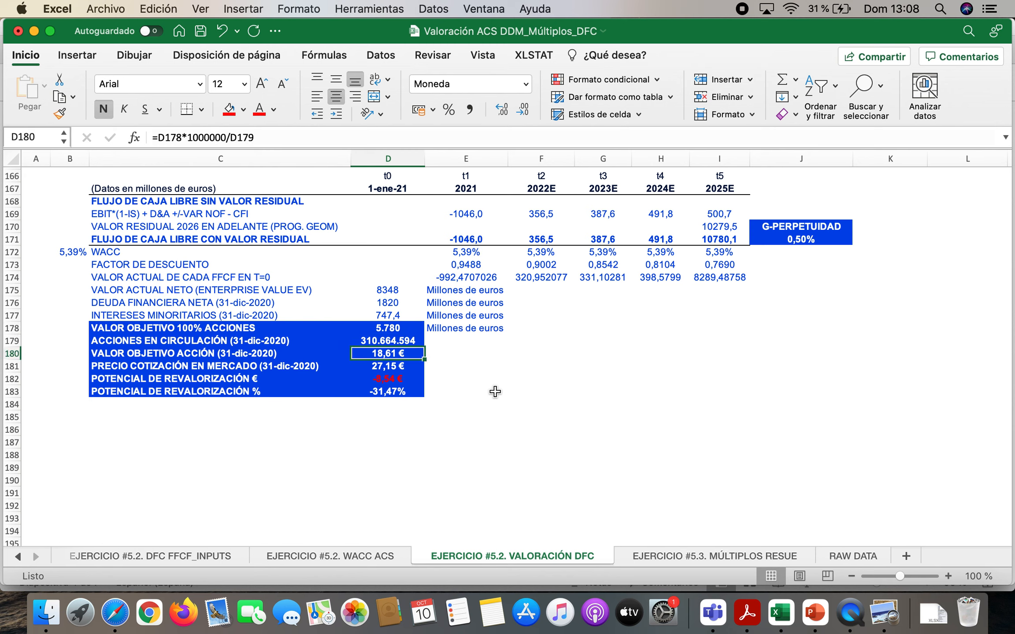
key(Down)
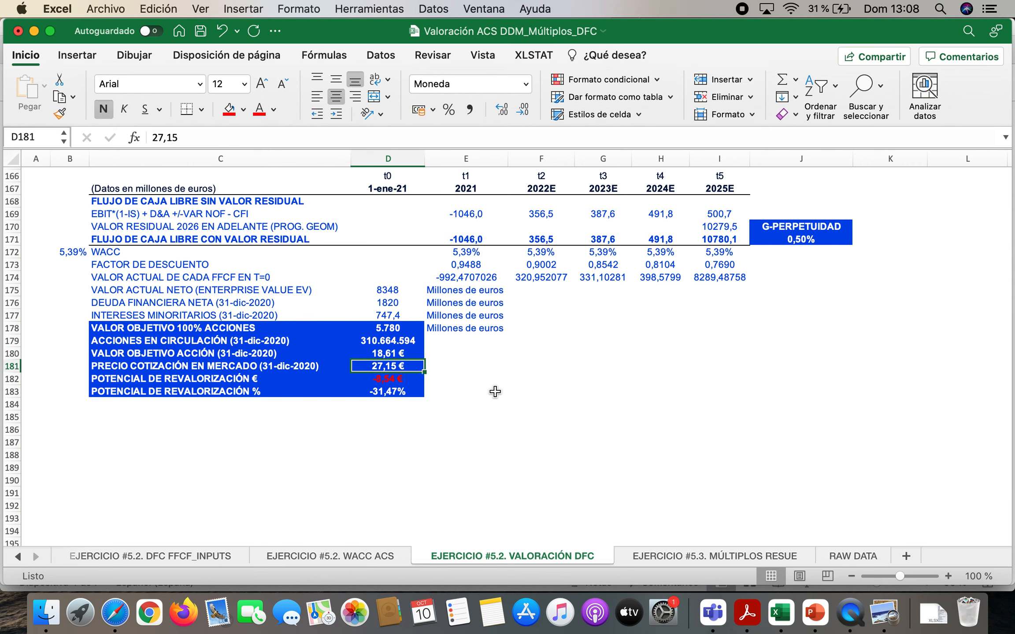
key(Down)
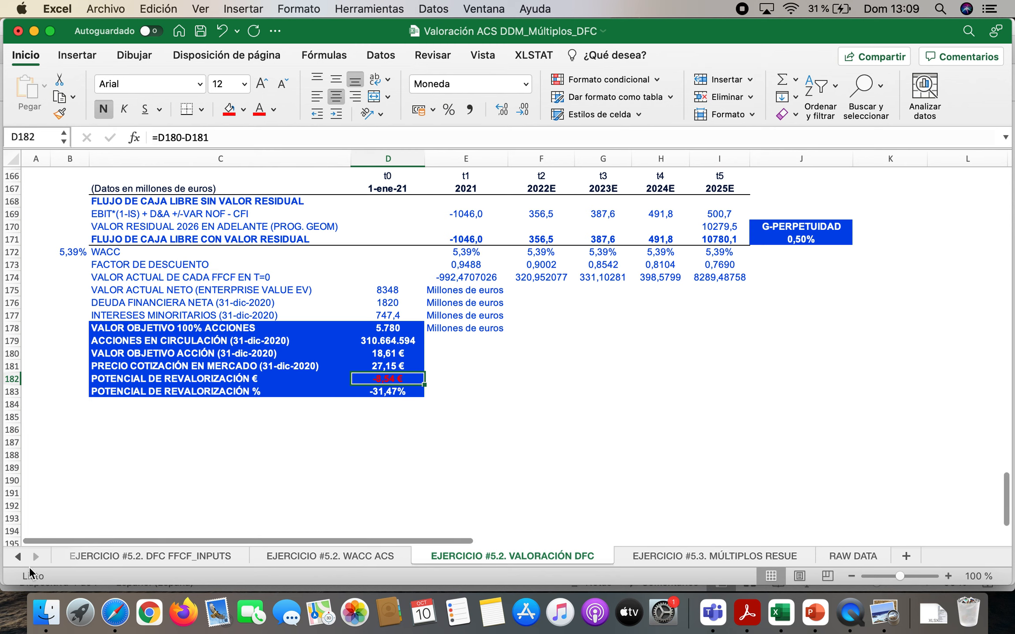
Open the EJERCICIO #5 RESUMEN FINAL sheet and highlight the three scenarios with their probabilities in E7:G8
click(18, 557)
click(18, 557)
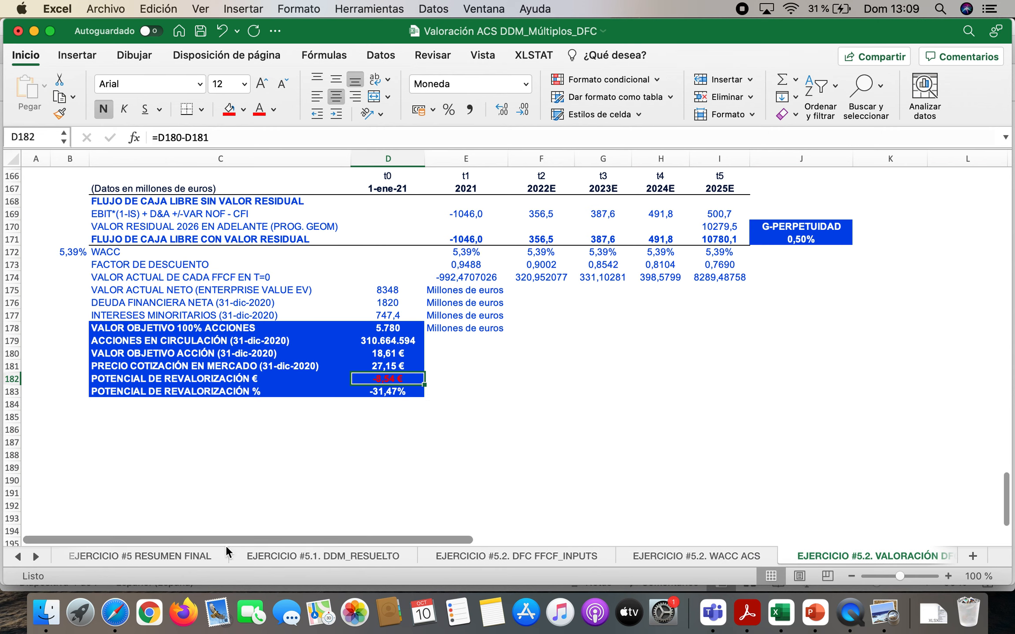
click(195, 555)
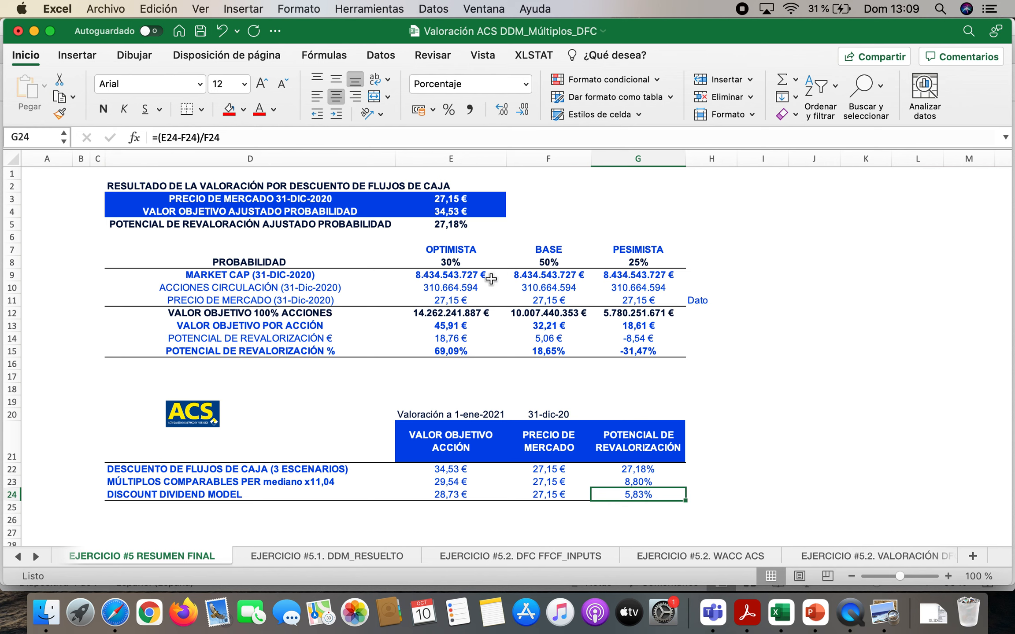
click(495, 251)
drag(495, 251, 666, 264)
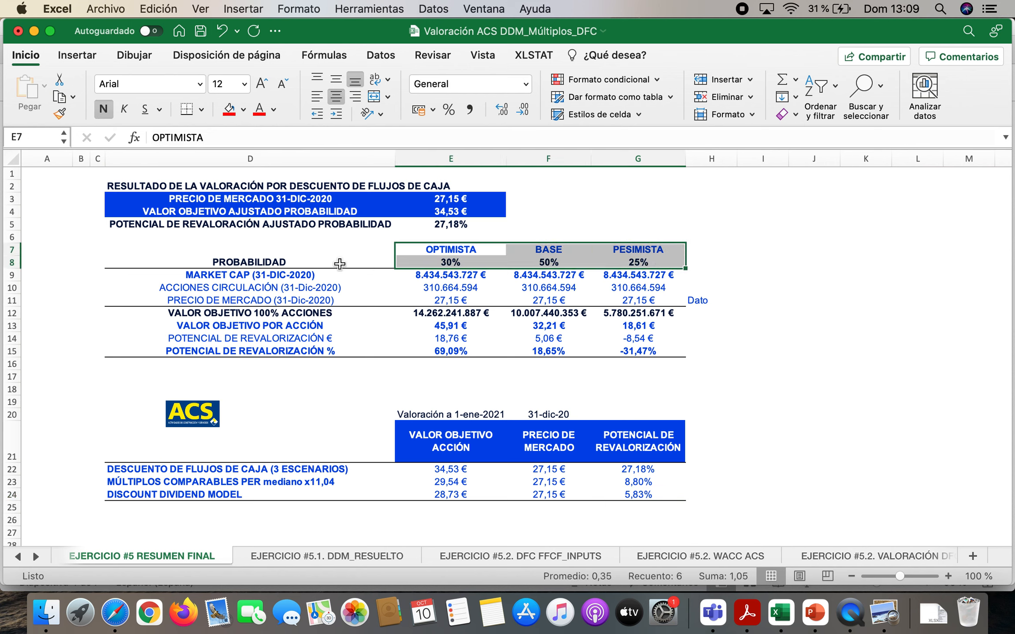
Review the shares outstanding for the three scenarios in row 10
click(265, 288)
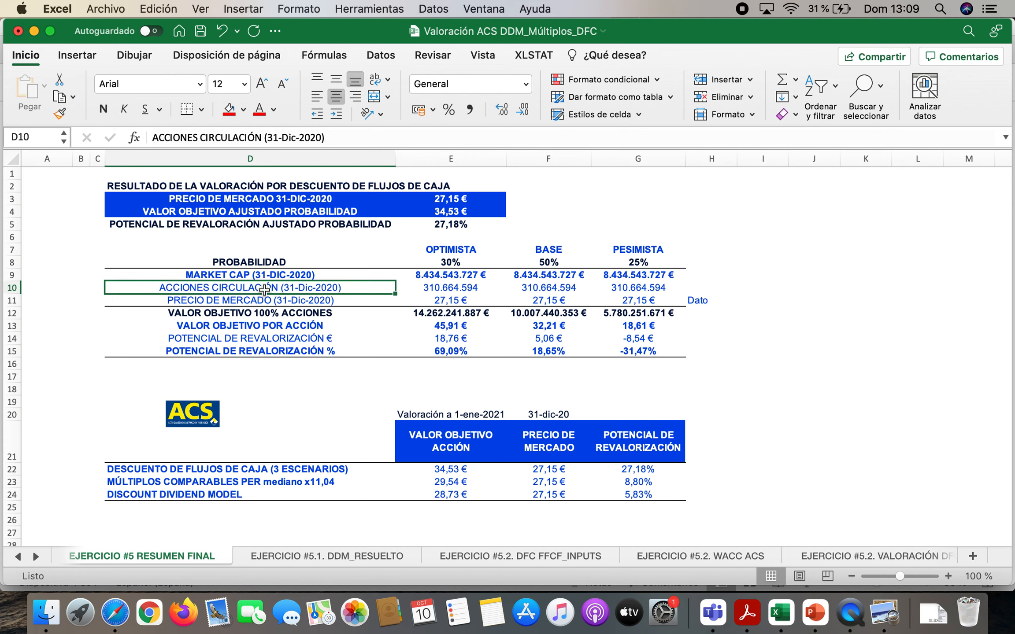
key(Right)
key(Right)
key(Right)
key(Left)
key(Right)
key(Left)
key(Left)
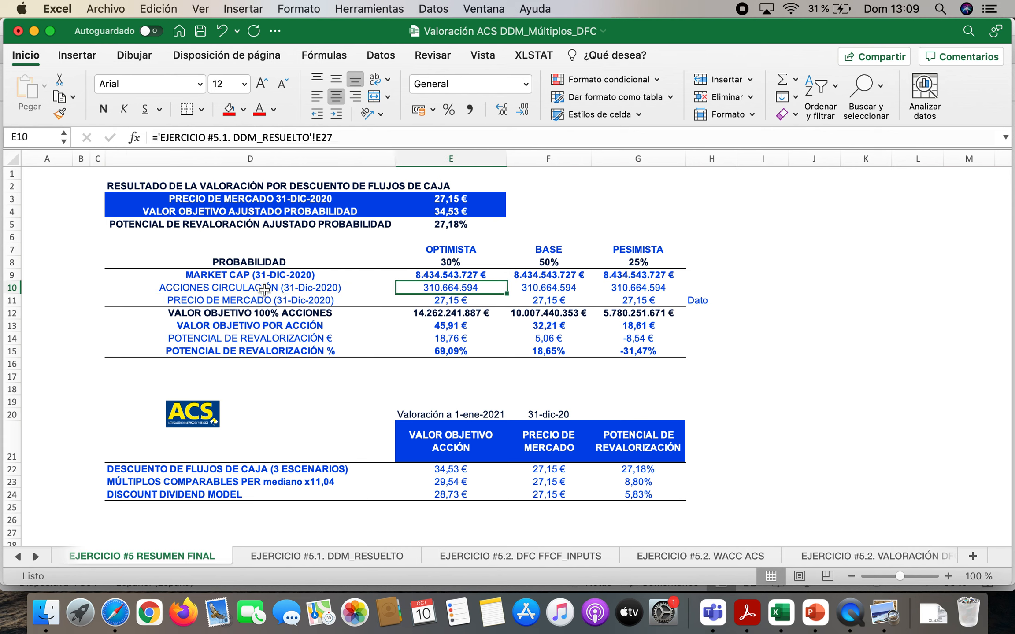
Compare the 31-Dic-2020 market price across the three scenarios in row 11
key(Down)
key(Right)
key(Right)
key(Left)
key(Left)
key(Left)
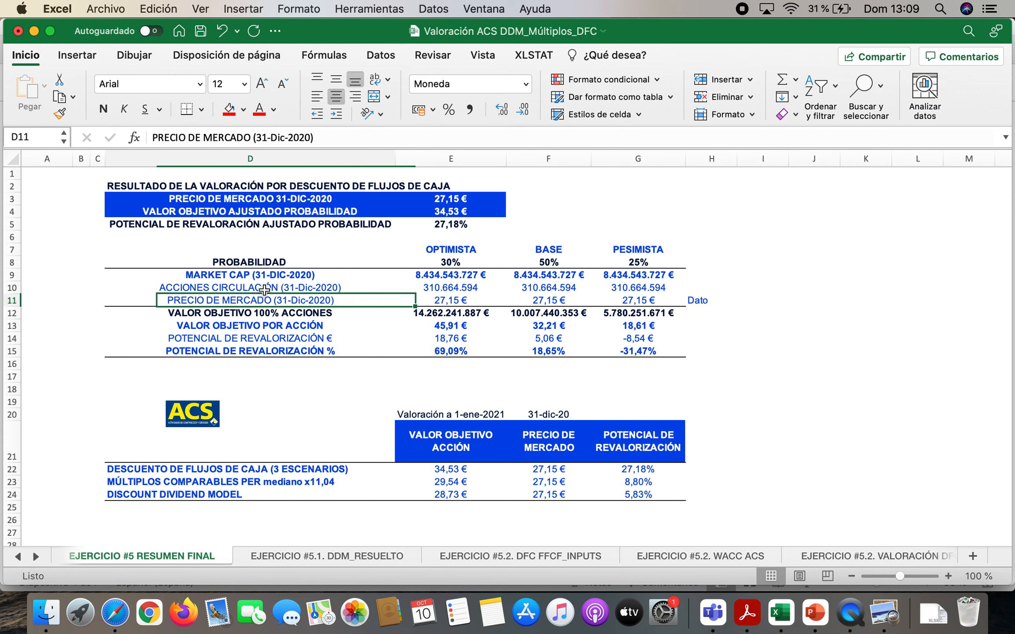
key(Left)
key(Right)
key(Right)
key(Right)
key(Right)
key(Right)
key(Left)
key(Left)
key(Left)
key(Left)
key(Right)
key(Right)
key(Right)
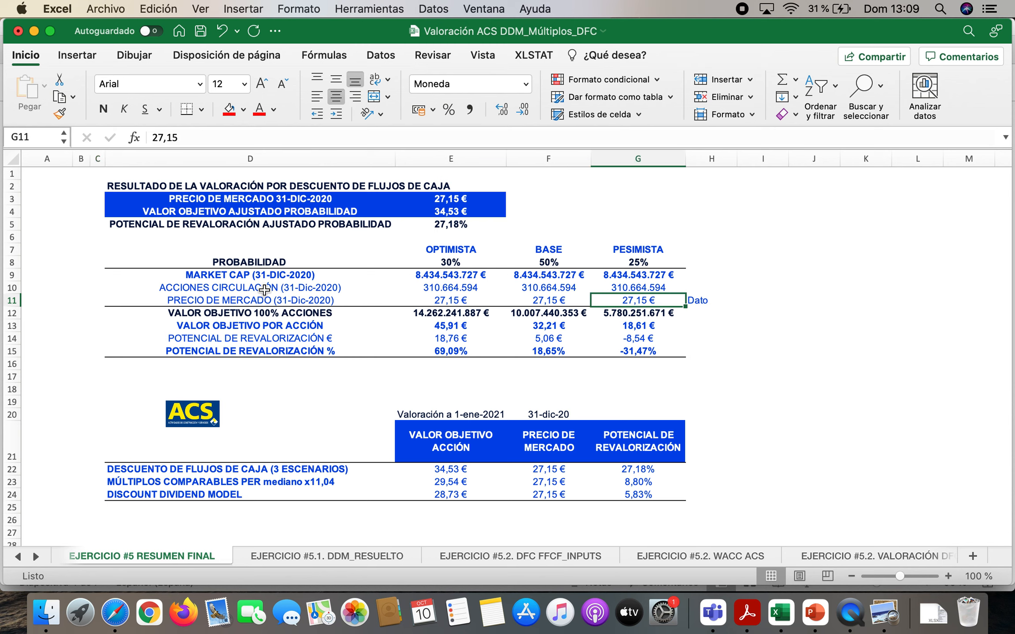
Inspect the market cap formula in E9 and compare the market cap across the three scenarios
double_click(455, 276)
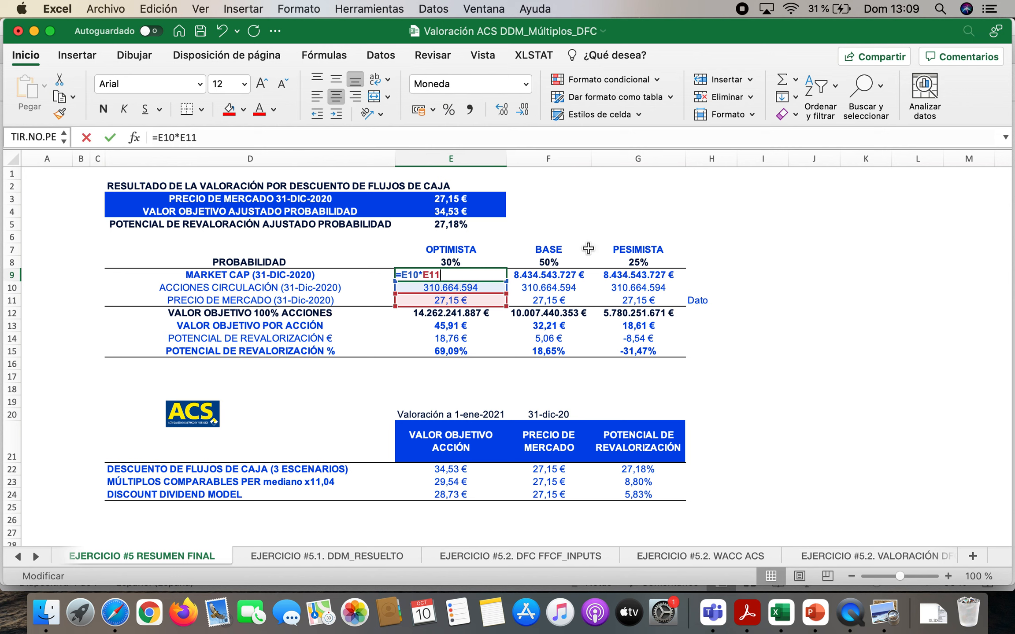
key(Escape)
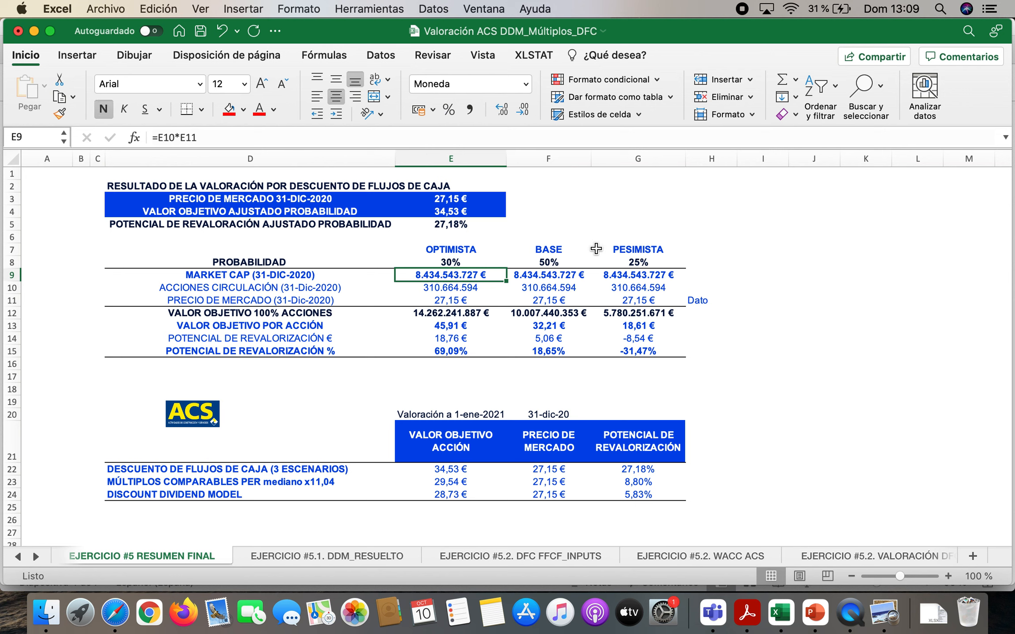
key(Right)
key(Right)
key(Left)
key(Left)
key(Right)
key(Right)
key(Left)
key(Left)
key(Left)
key(Left)
key(Right)
key(Down)
key(Down)
key(Up)
key(Up)
key(Right)
key(Right)
key(Right)
key(Left)
key(Left)
key(Left)
Inspect the optimistic scenario's VALOR OBJETIVO 100% ACCIONES formula in E12 without changing it
key(Down)
key(Down)
key(Down)
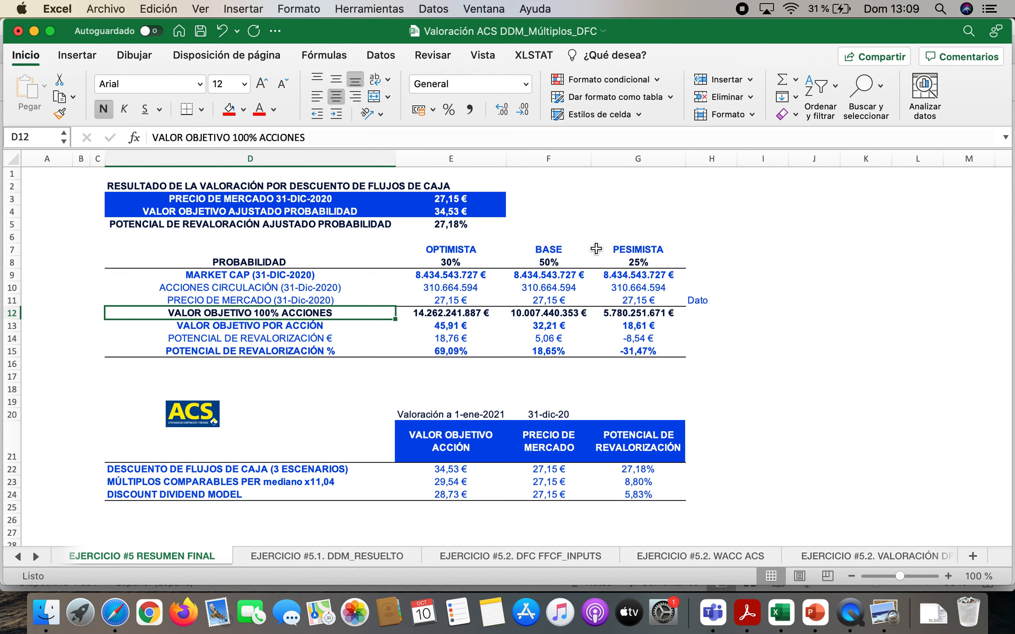
click(461, 312)
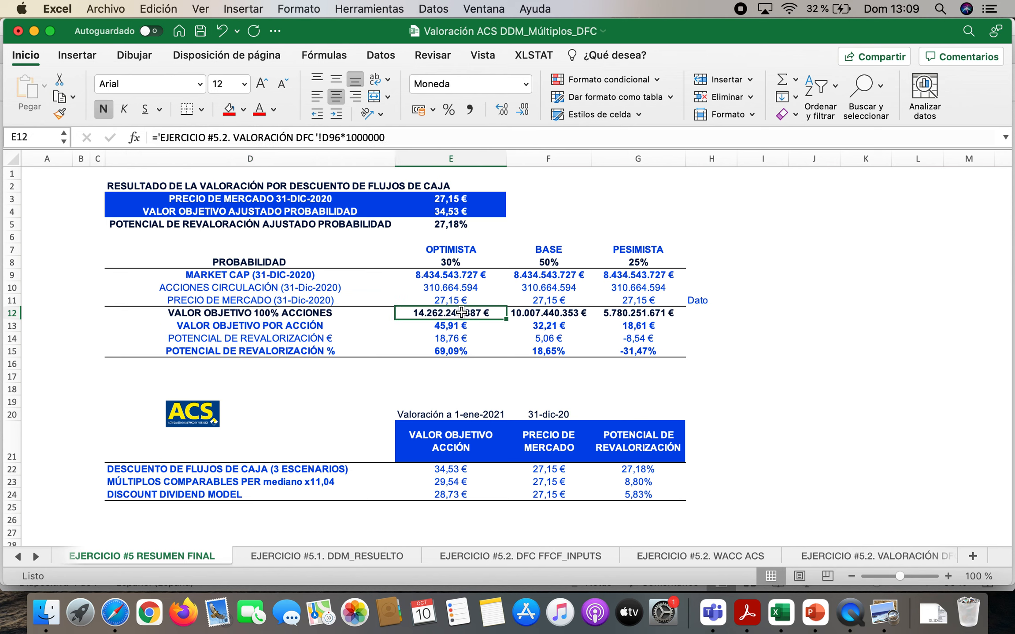
double_click(461, 312)
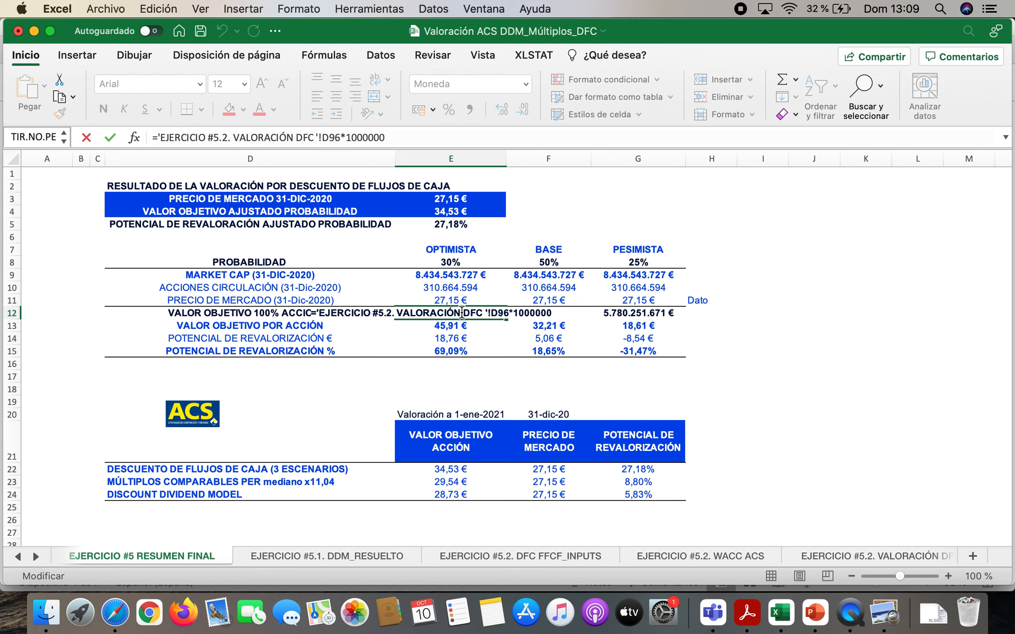
key(Escape)
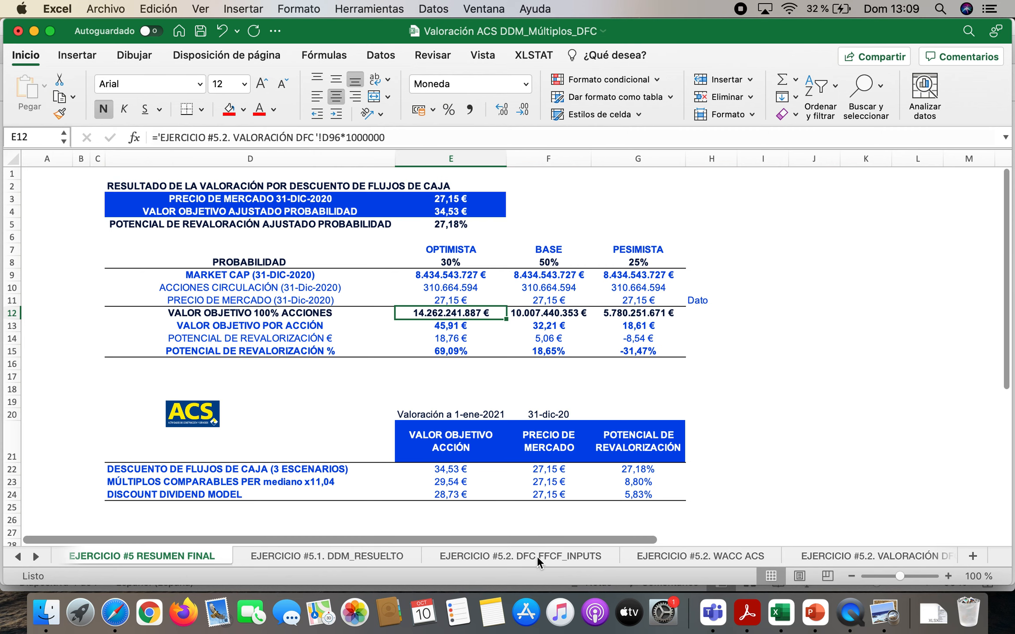
Trace the source target equity values on the EJERCICIO #5.2. VALORACIÓN DFC sheet in D178, the base-case block and D96
click(846, 557)
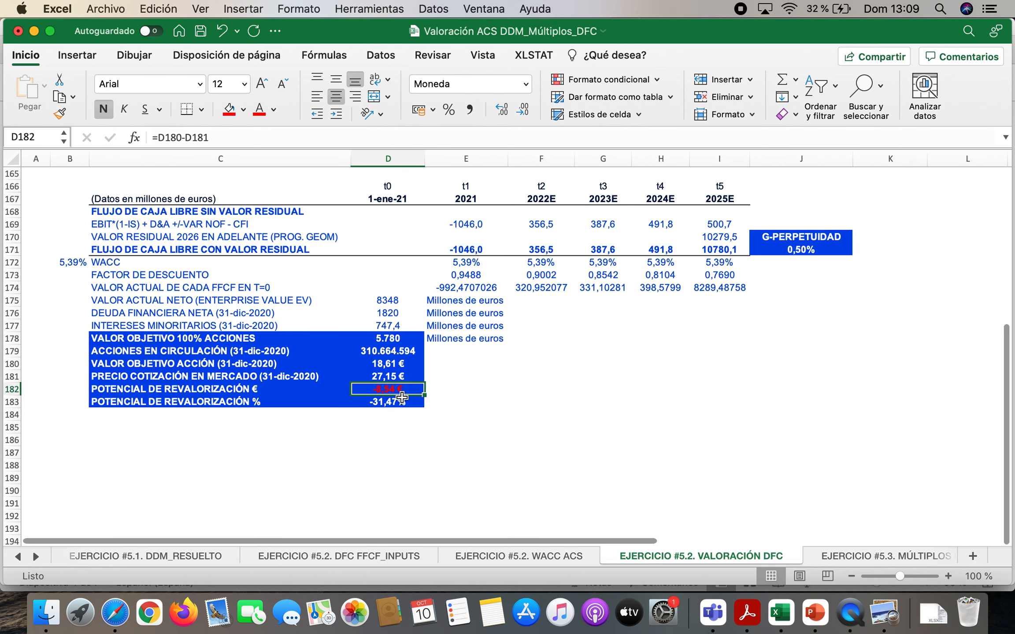
click(384, 339)
scroll(463, 357, up, 10)
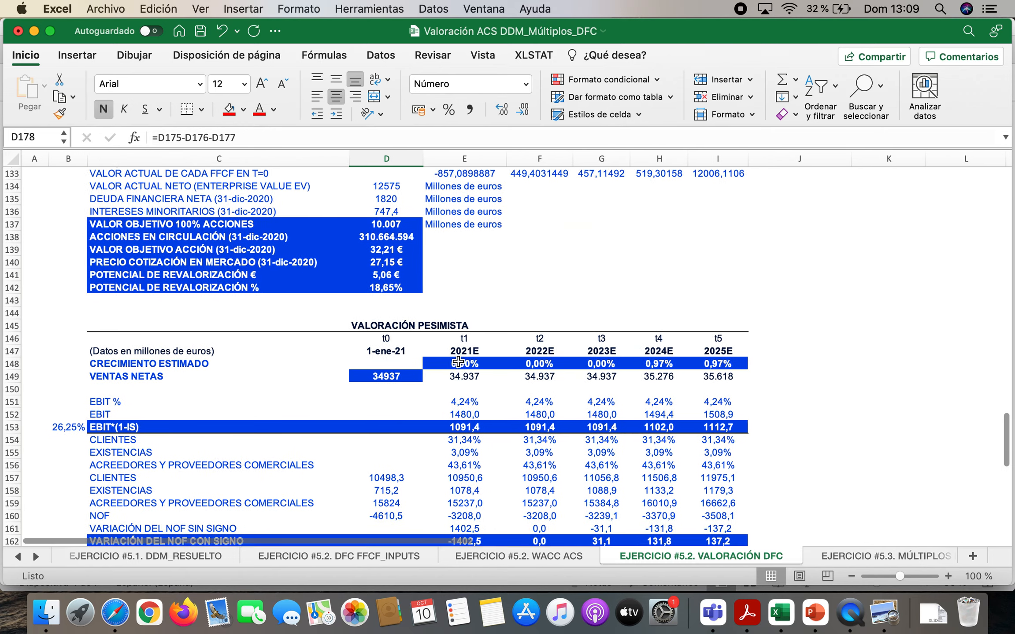
click(399, 264)
scroll(479, 291, up, 4)
scroll(479, 291, up, 6)
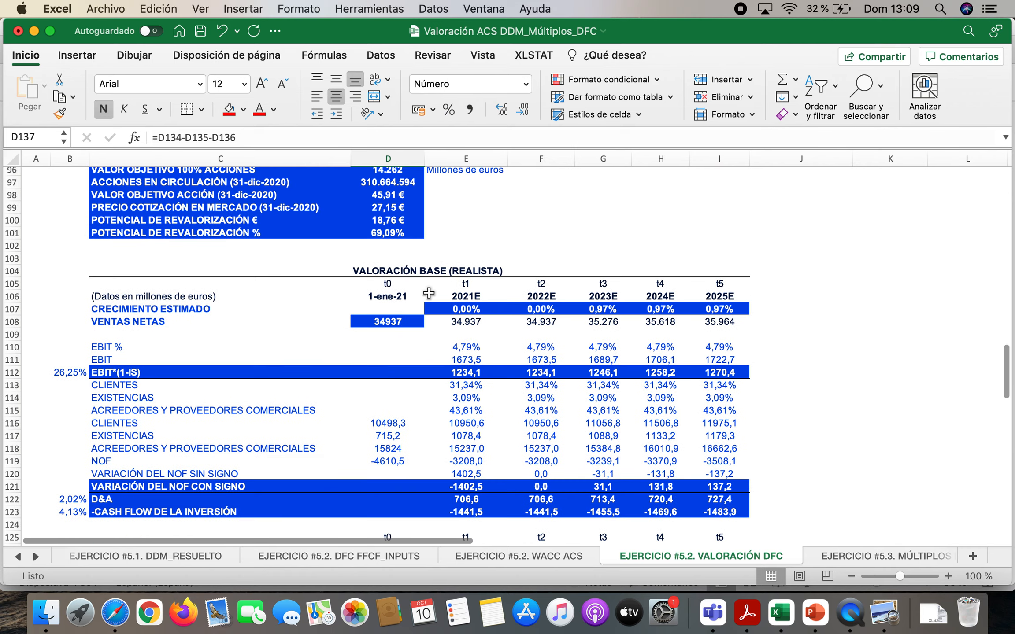
scroll(429, 292, up, 2)
click(383, 240)
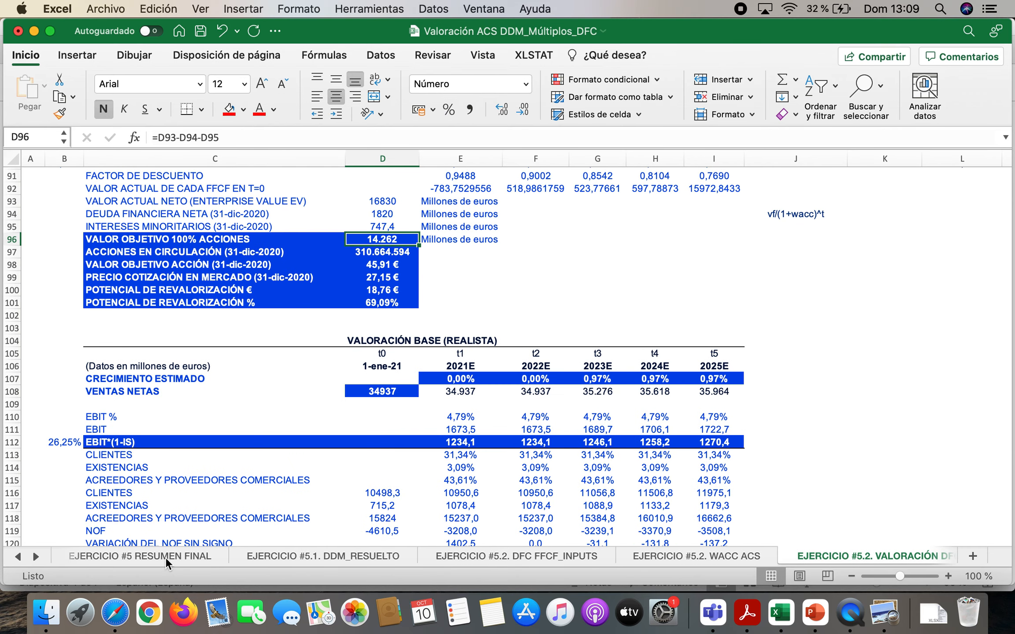
Return to the RESUMEN FINAL sheet and check the base and pessimistic target equity values in F12 and G12
click(165, 560)
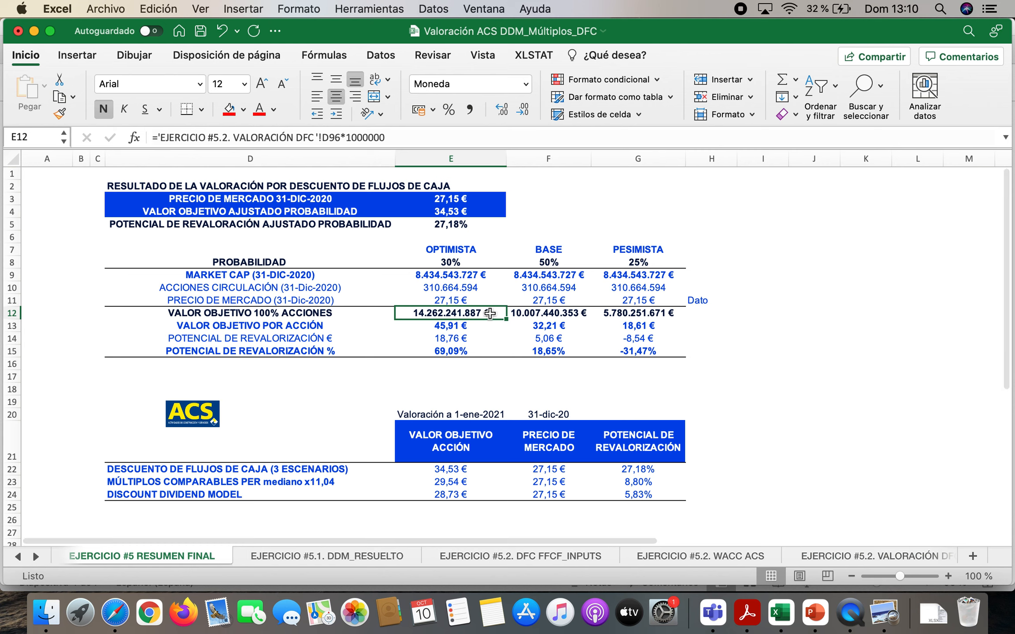
click(533, 314)
click(620, 315)
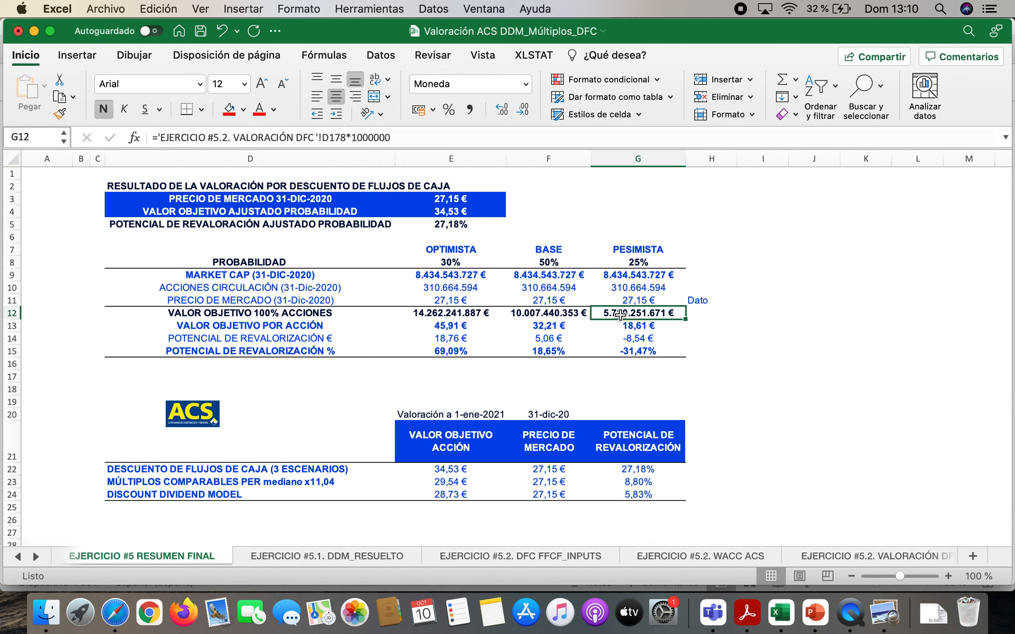
Highlight the target values per share in E13:G13 and the euro revaluation potentials in E14:G14
drag(449, 325, 624, 320)
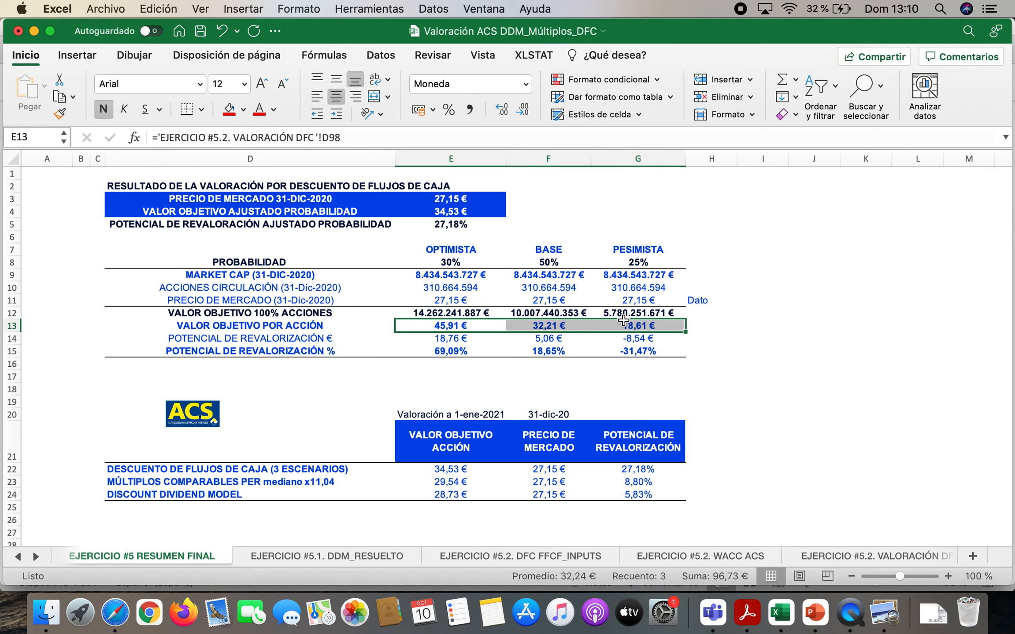
drag(449, 338, 614, 334)
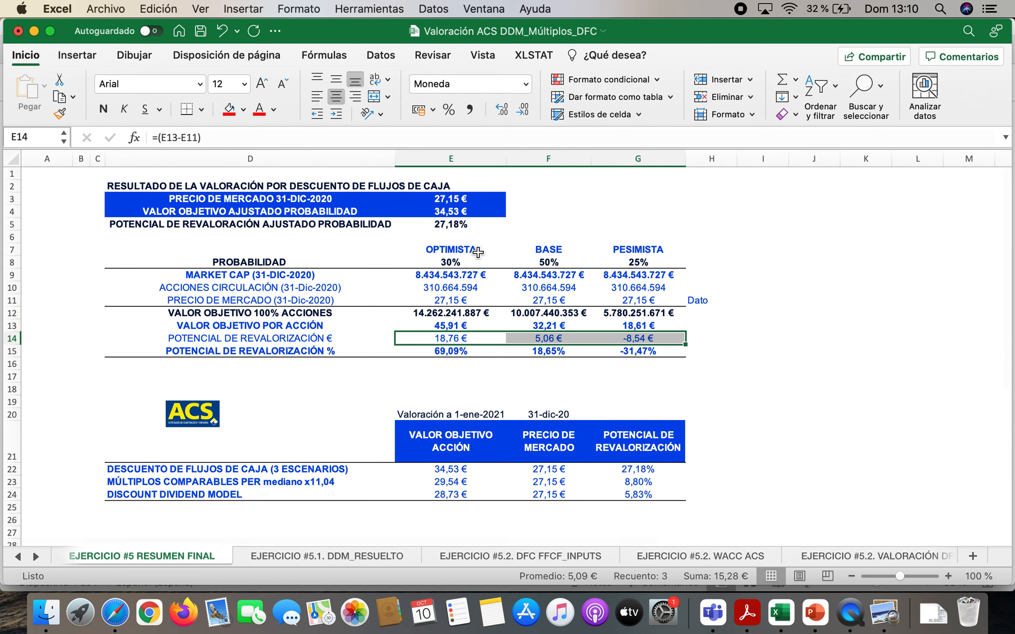
Review each scenario's probability in E8:G8 together with its target value per share in E13:G13
click(456, 262)
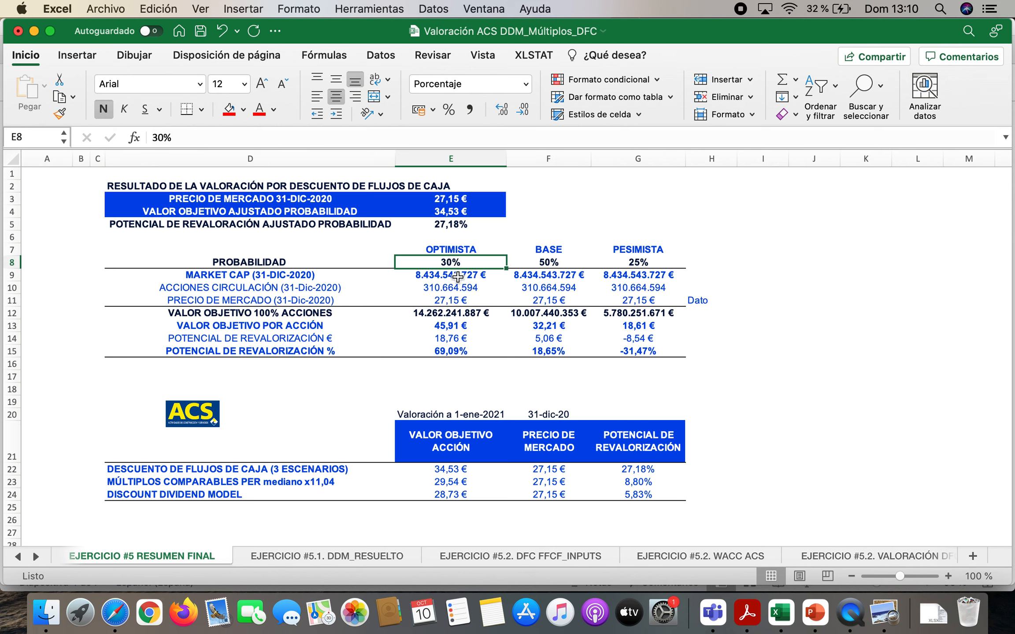
click(454, 325)
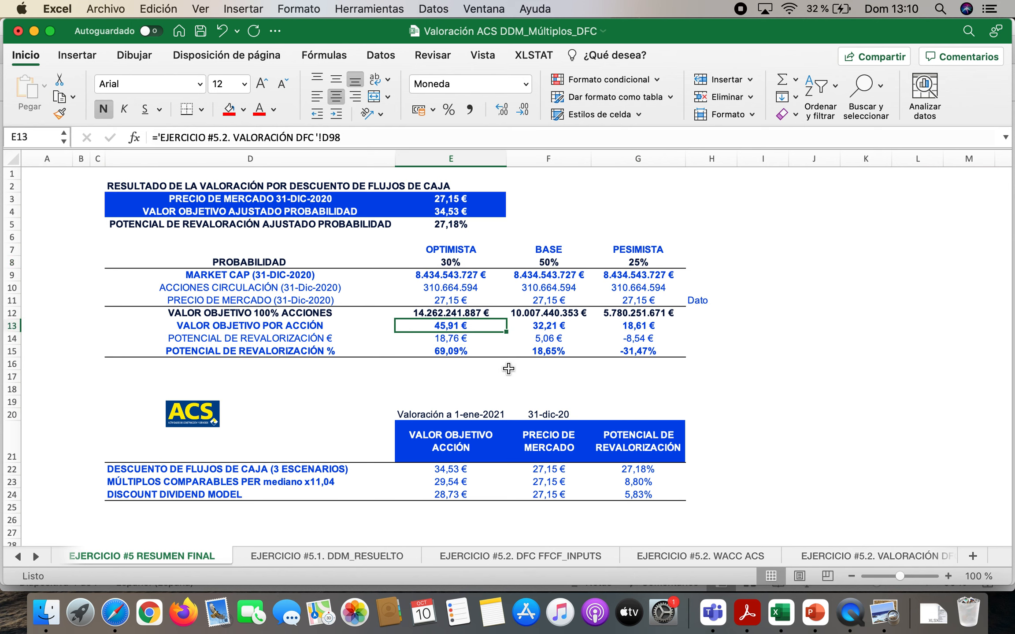
click(554, 262)
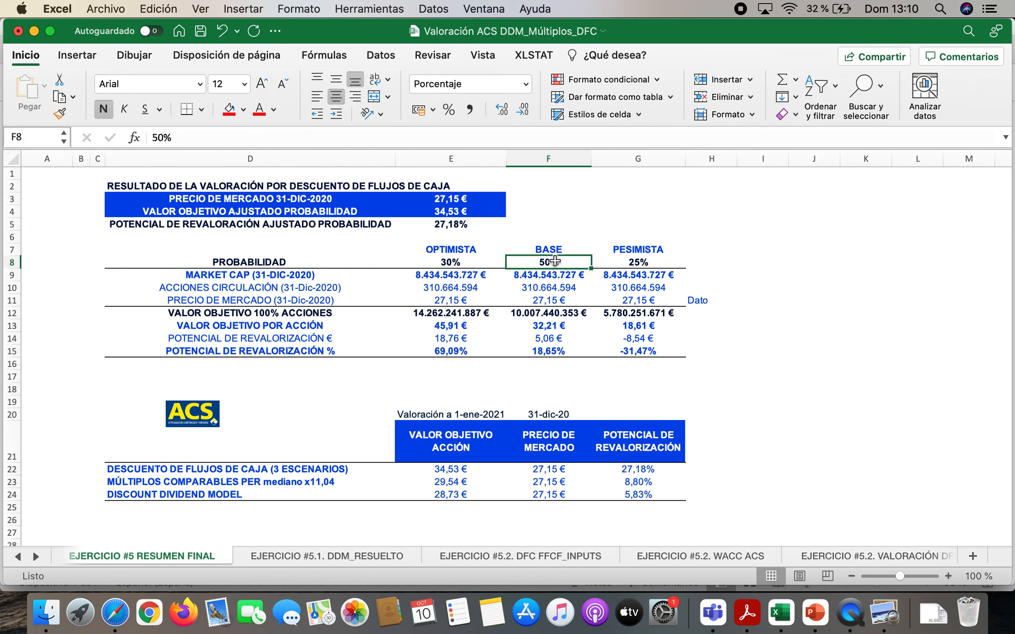
click(558, 325)
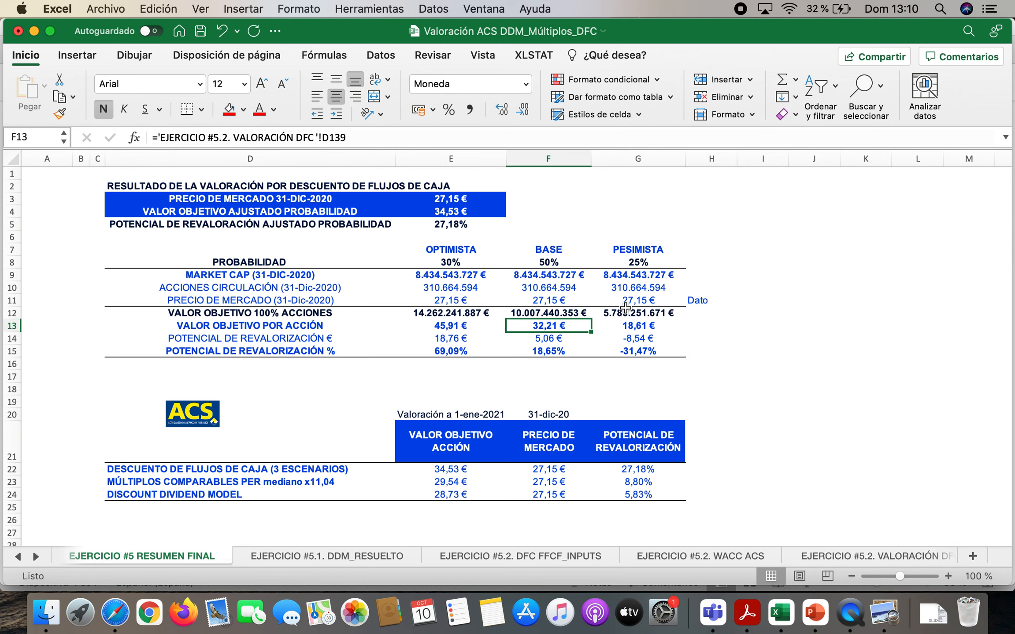
click(650, 261)
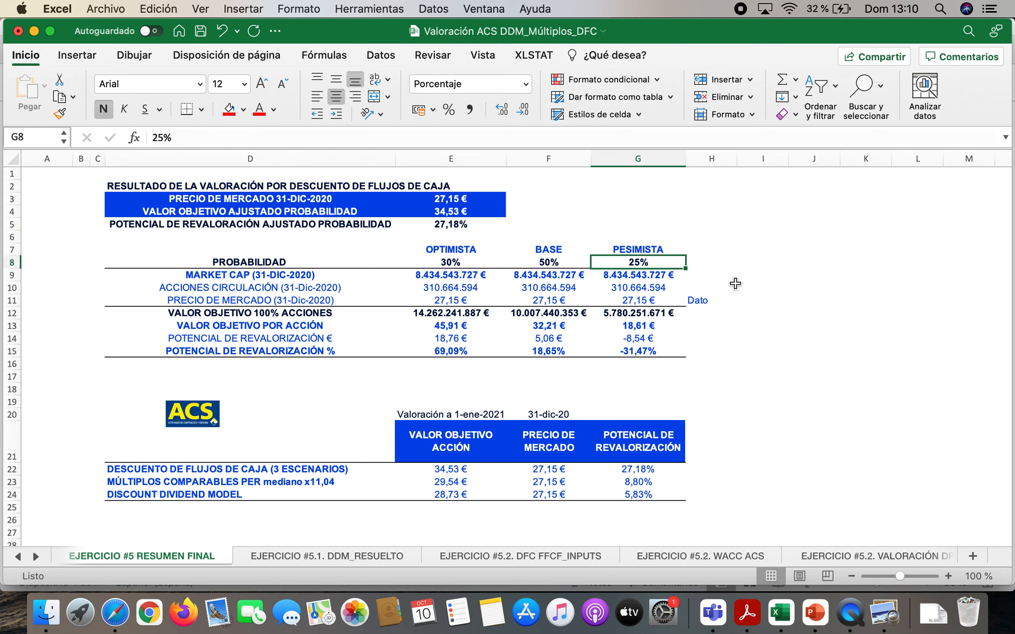
click(639, 327)
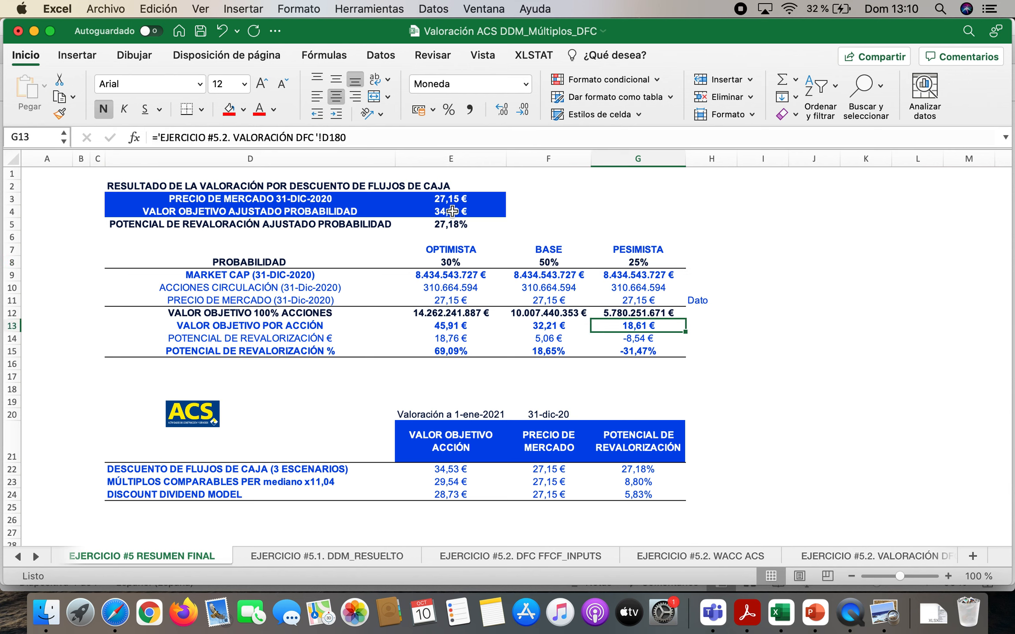
Inspect the VALOR OBJETIVO AJUSTADO PROBABILIDAD formula in E4 without changing it
click(280, 211)
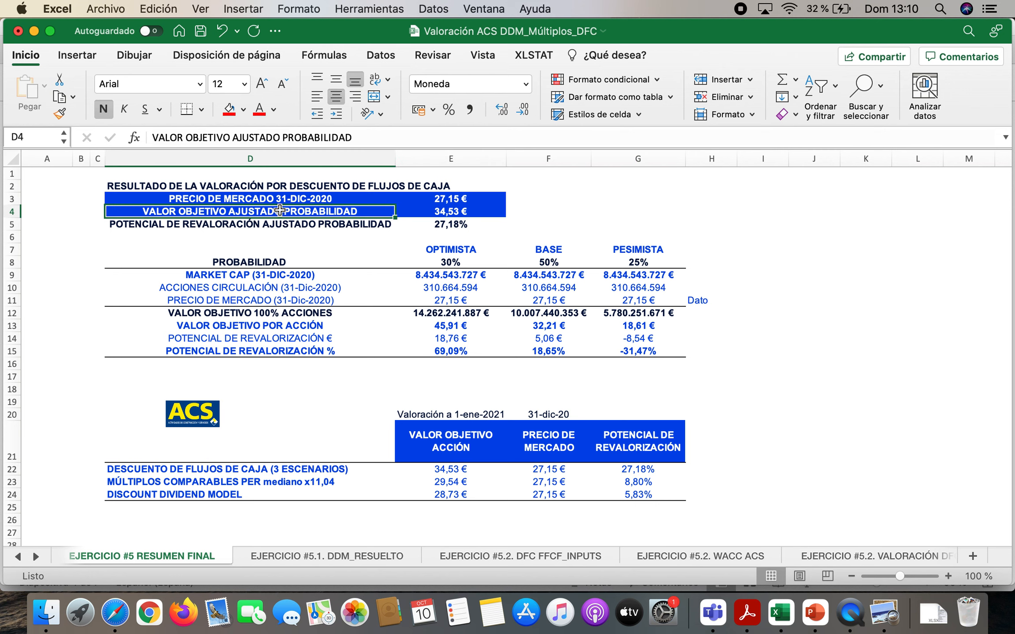
double_click(429, 212)
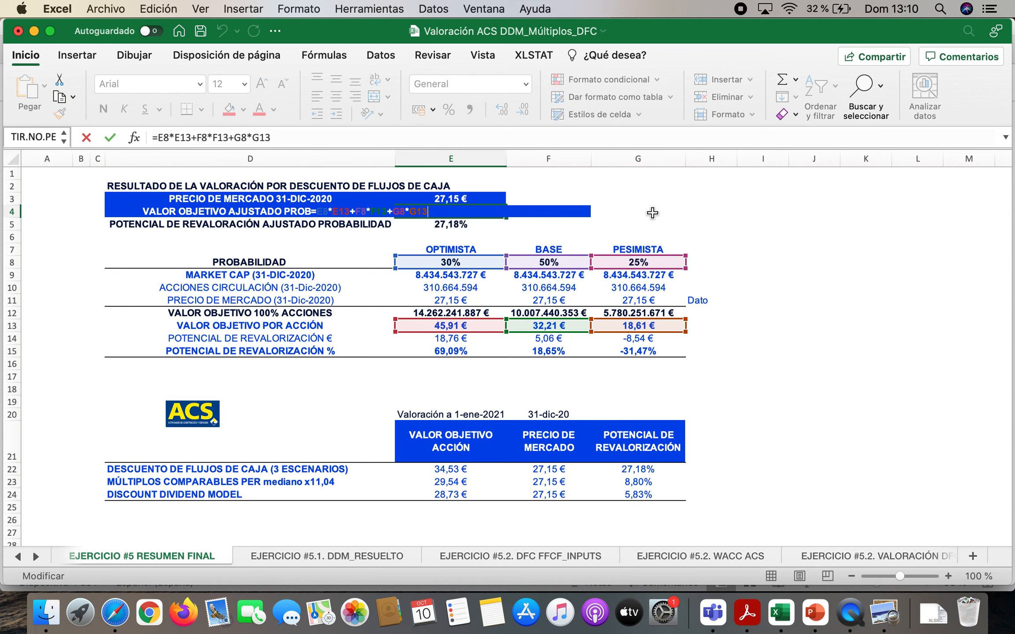
key(Return)
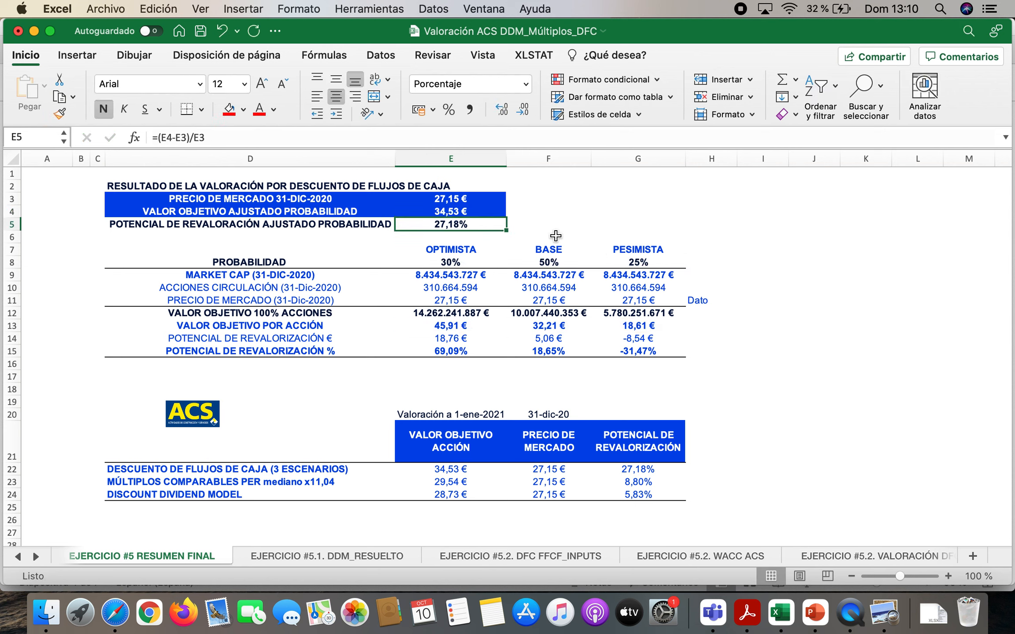
click(479, 210)
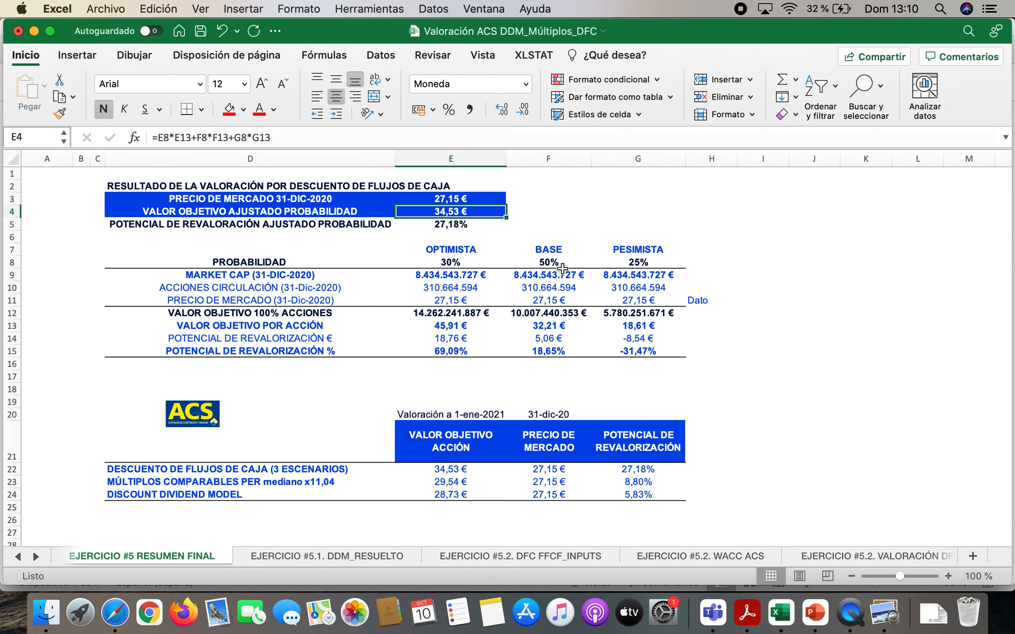
Highlight the market prices in E11:G11 and inspect the probability-adjusted revaluation potential formula in E5 without changing it
drag(458, 301, 606, 301)
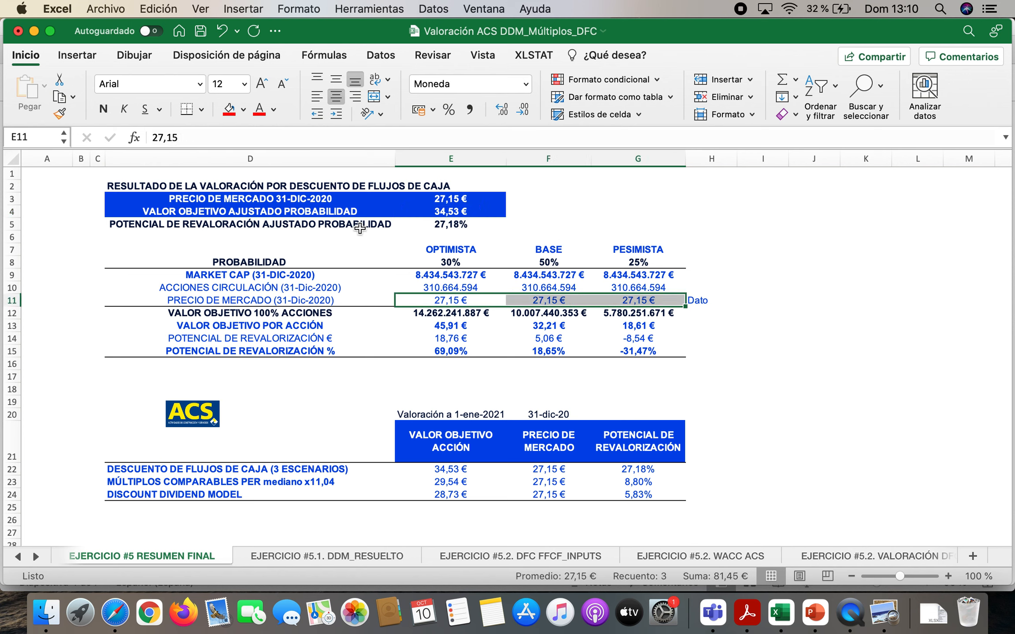
double_click(459, 224)
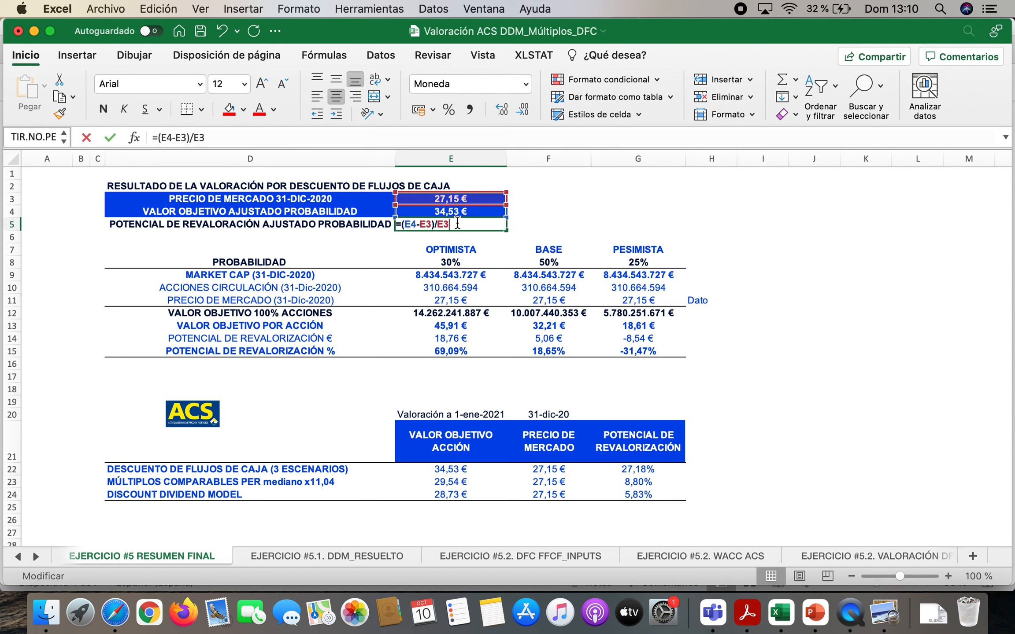
key(Return)
Calculate the euro revaluation potential in F4 by subtracting the market price from the adjusted target value with =E4-E3
key(Up)
key(Right)
key(Up)
text(=)
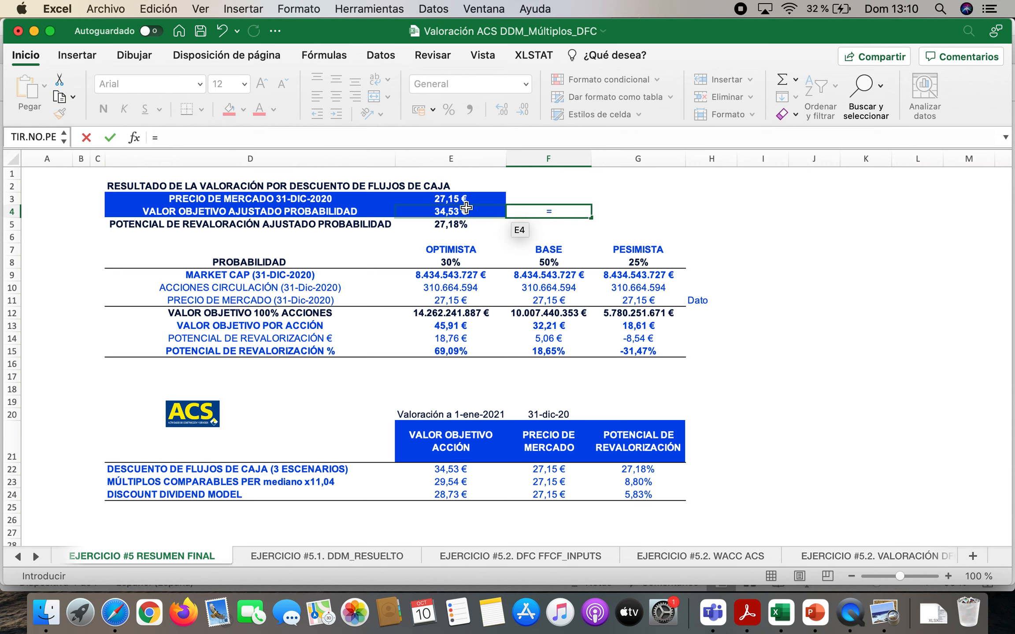
click(466, 207)
text(-)
click(448, 198)
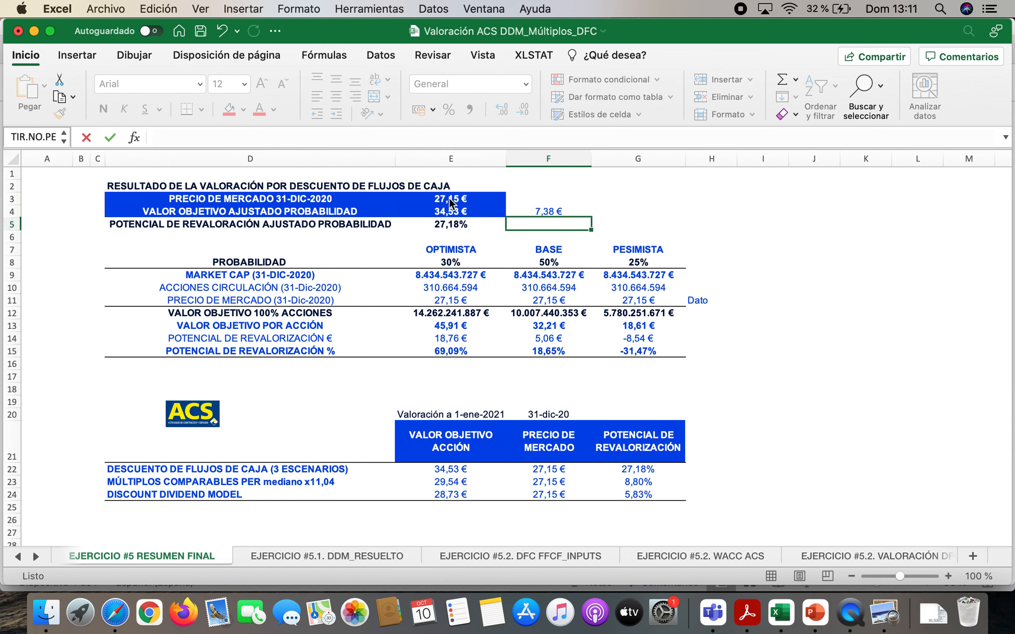
key(Return)
Calculate the relative revaluation potential in G4 by dividing the euro difference by the market price with =F4/E3
key(Up)
key(Right)
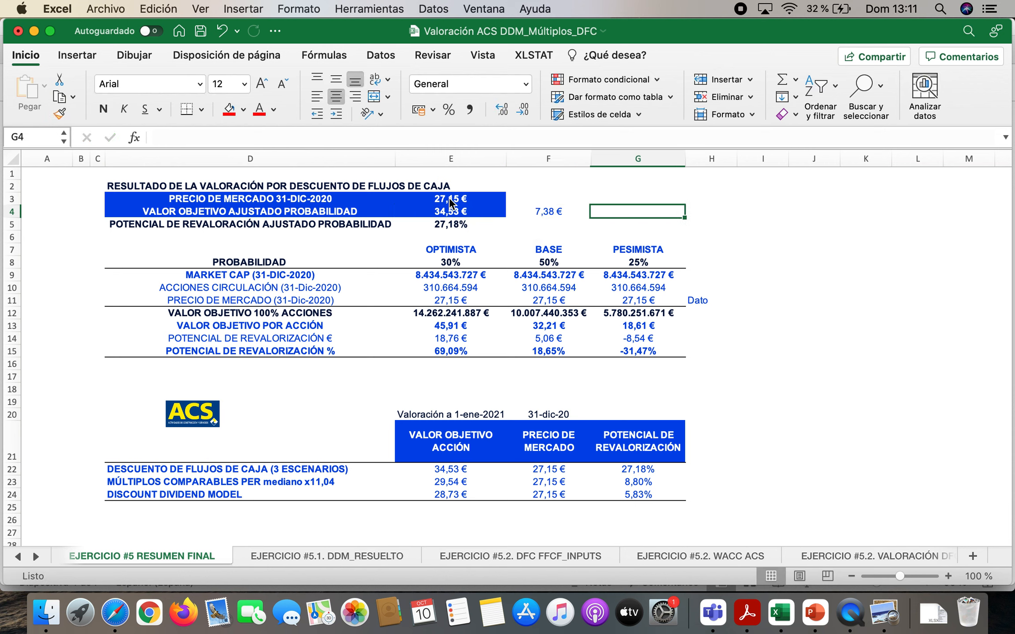
text(=)
click(539, 212)
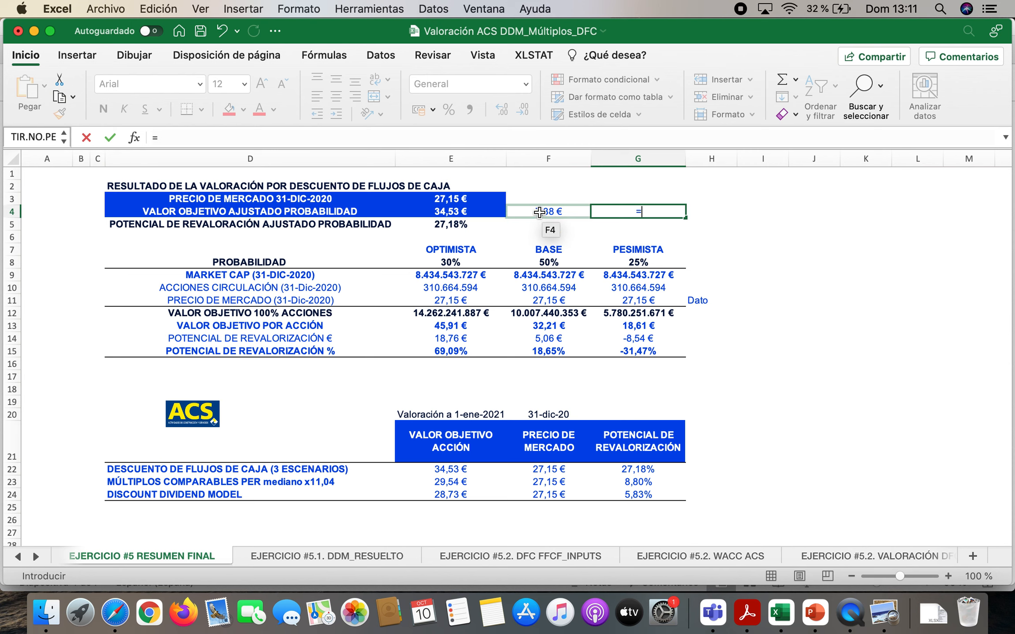
text(/)
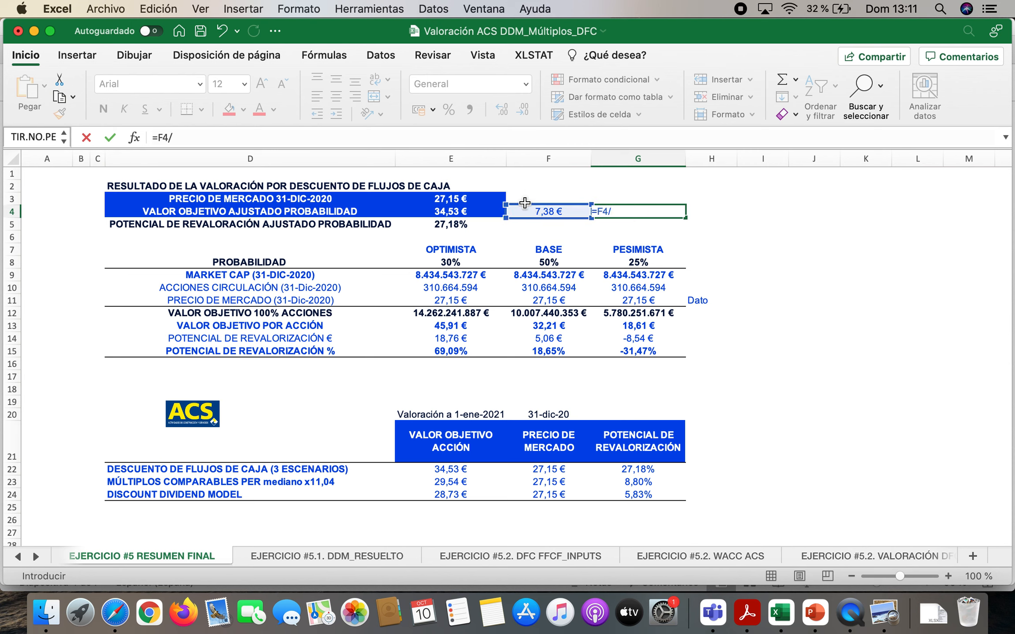
click(462, 198)
key(Return)
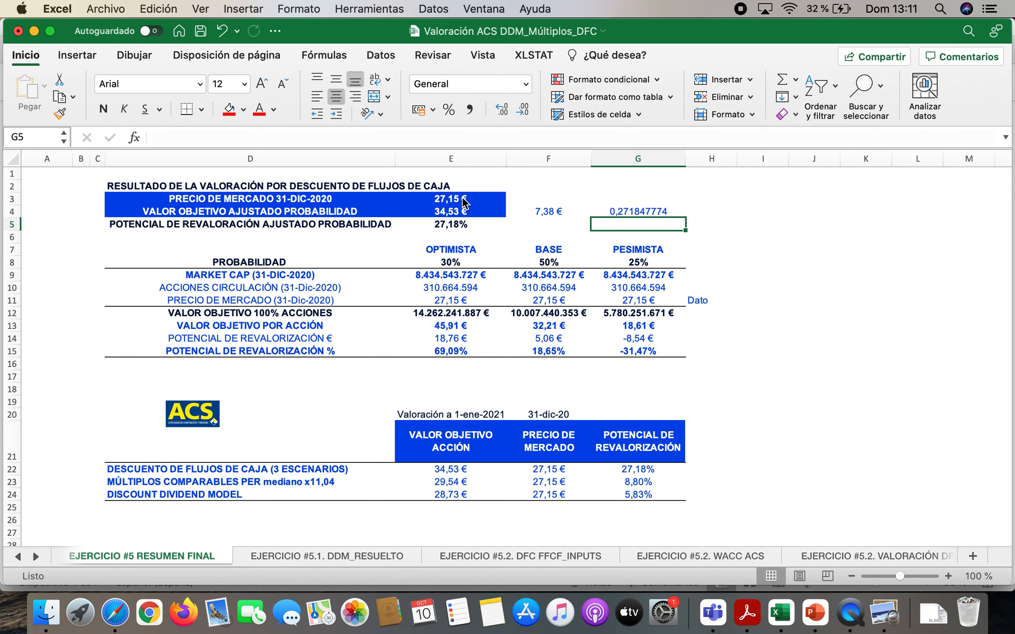
Try the ACS share price of 22,76 from Yahoo Finance in Safari as the market price in E3 and undo the change
click(115, 612)
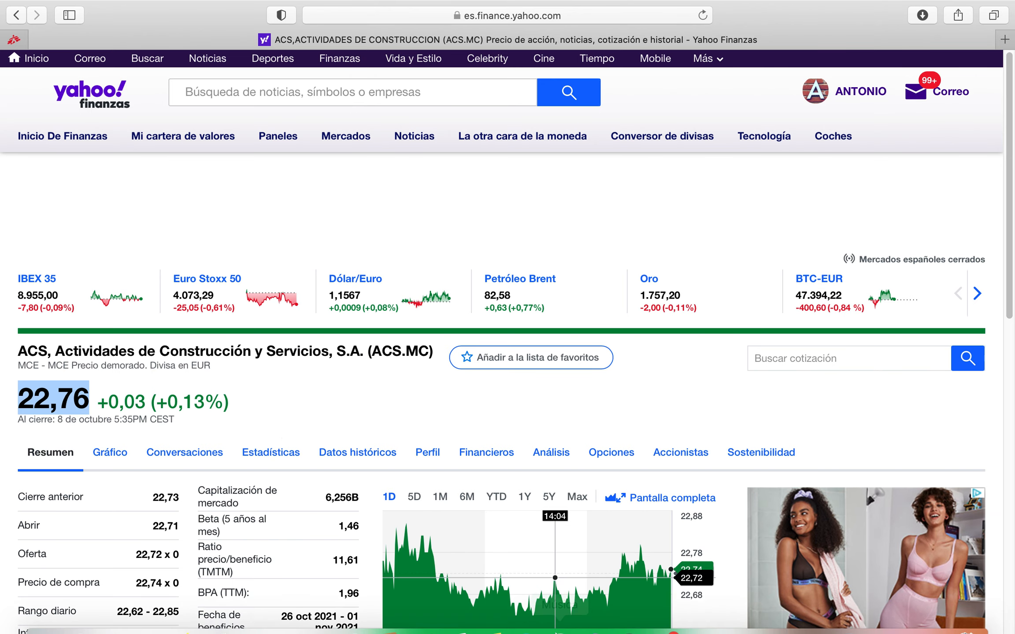
click(781, 612)
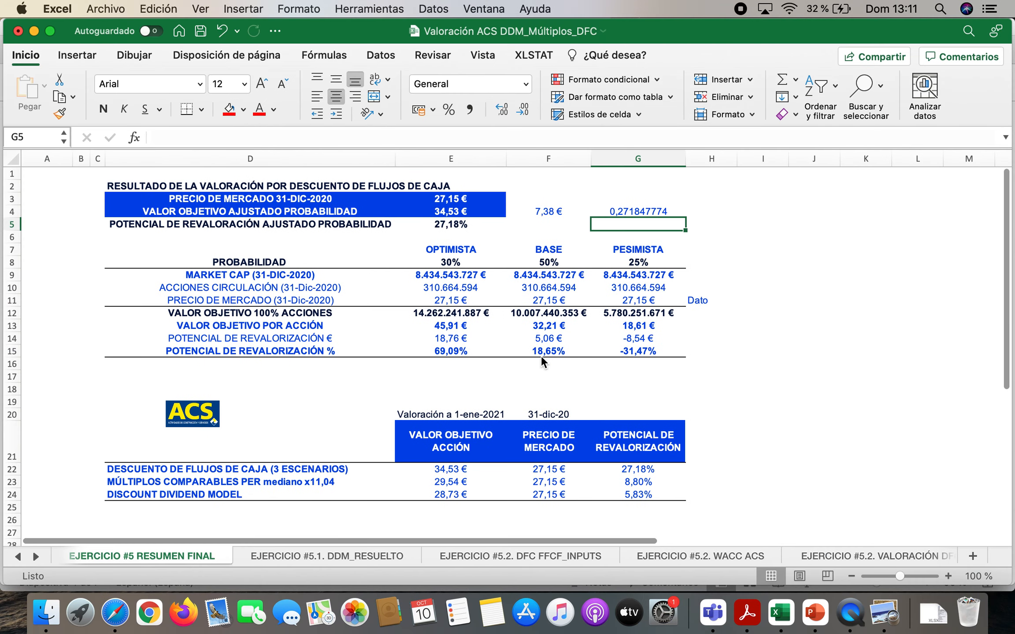
key(Left)
key(Left)
key(Up)
key(Up)
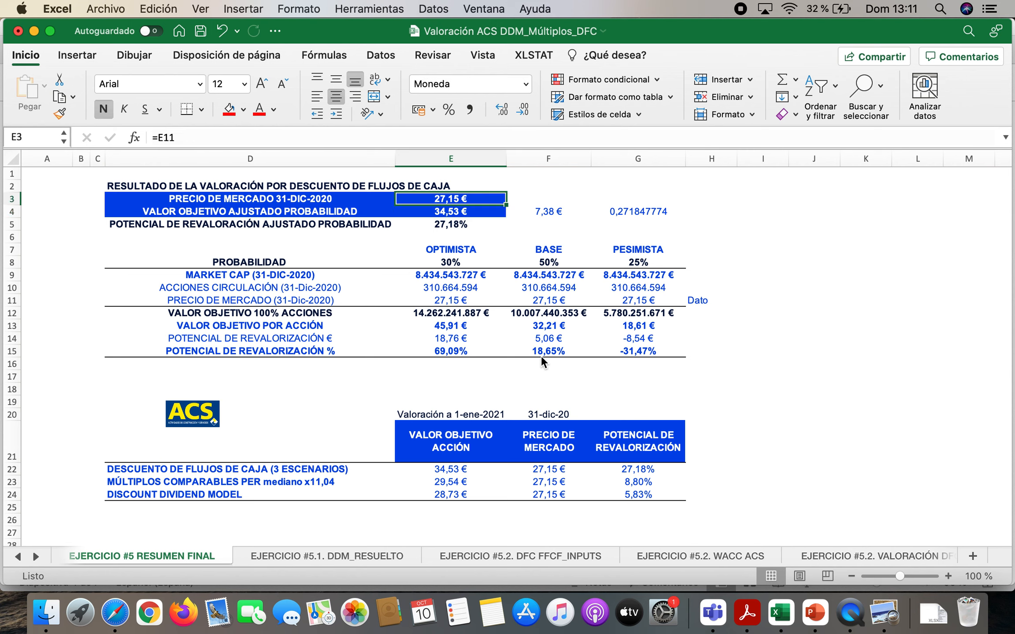
text(22,76)
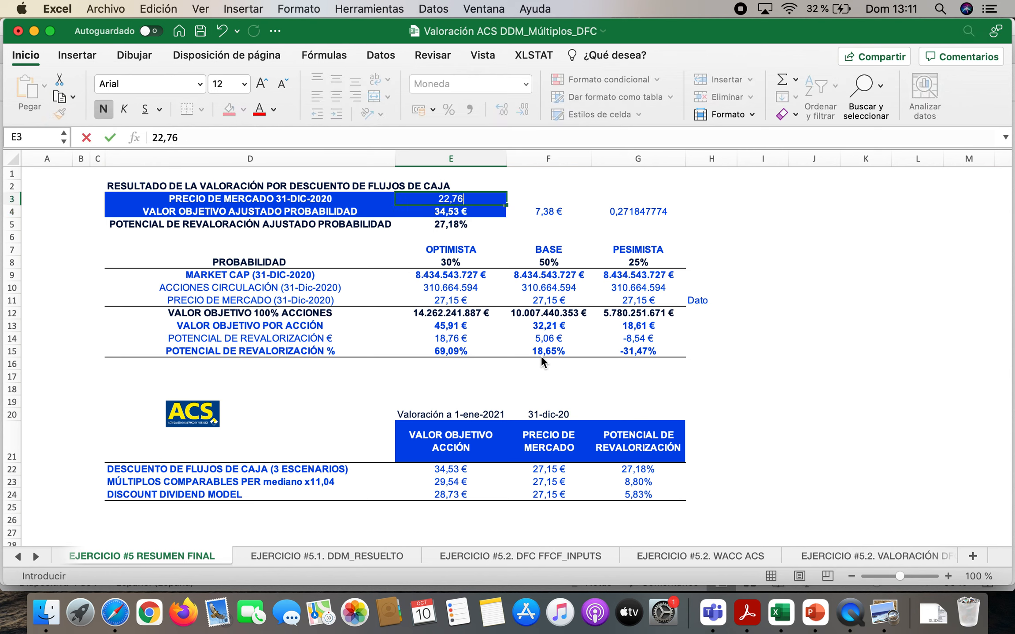
key(Return)
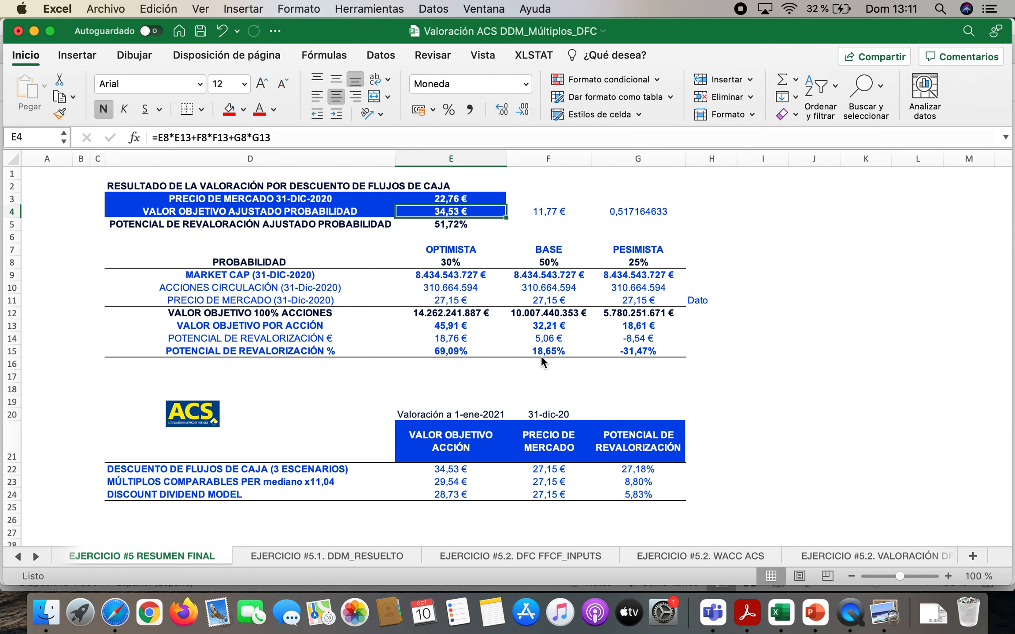
key(super+z)
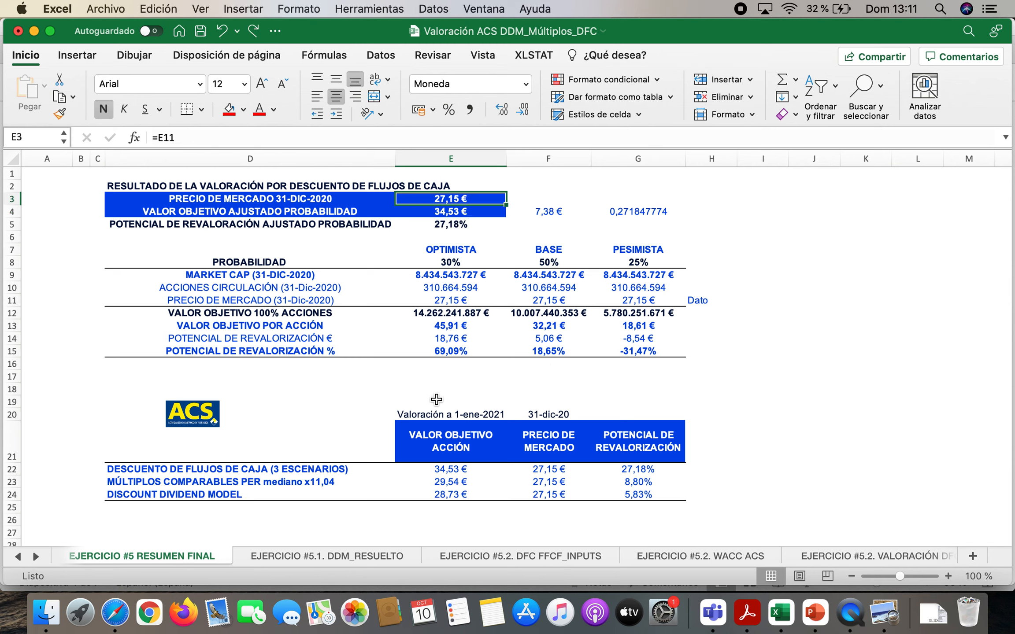
Open the EJERCICIO #5.2. WACC ACS sheet and check the financial debt and 2020 interest expense figures in N7:N10
click(36, 555)
click(35, 555)
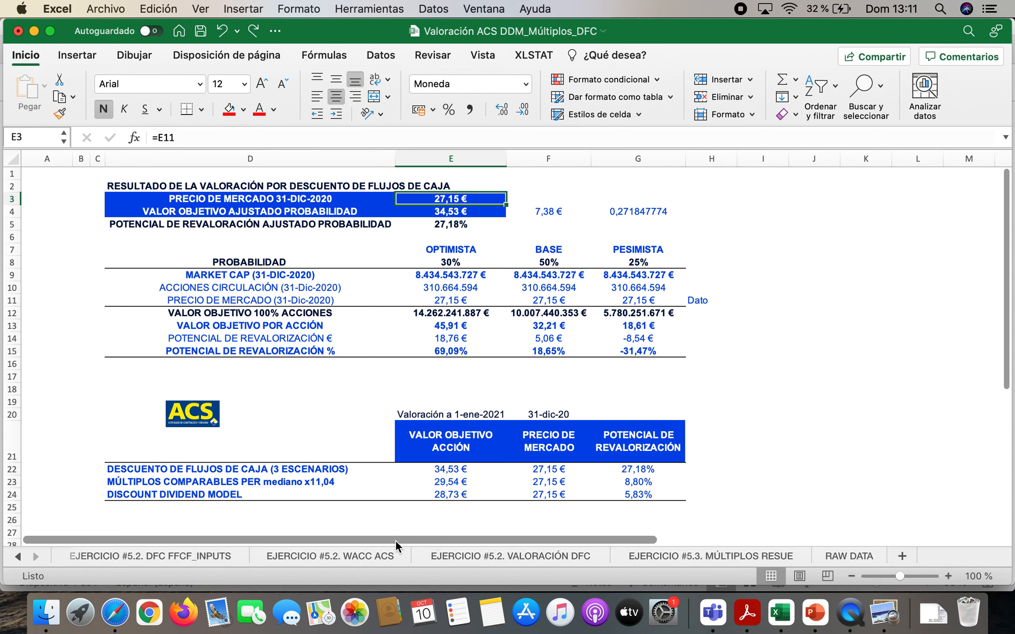
click(347, 556)
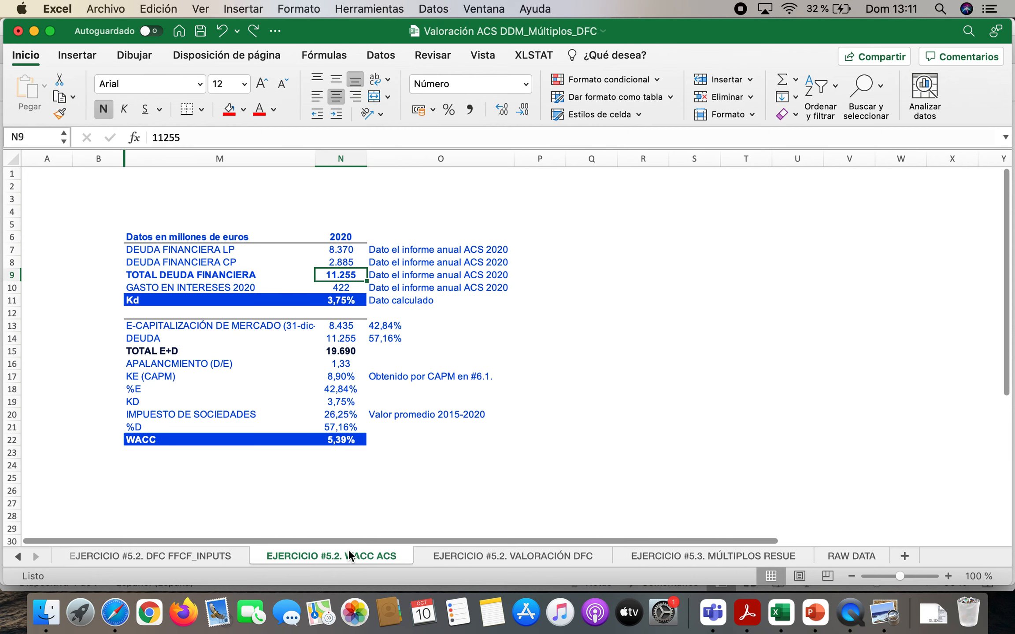
click(200, 254)
key(Right)
key(Down)
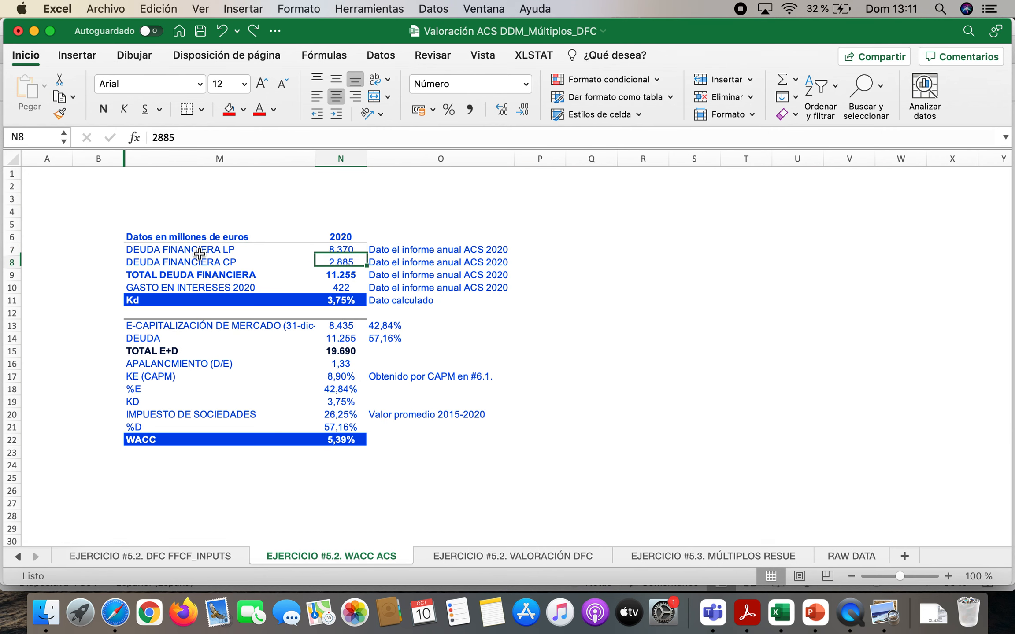
key(Down)
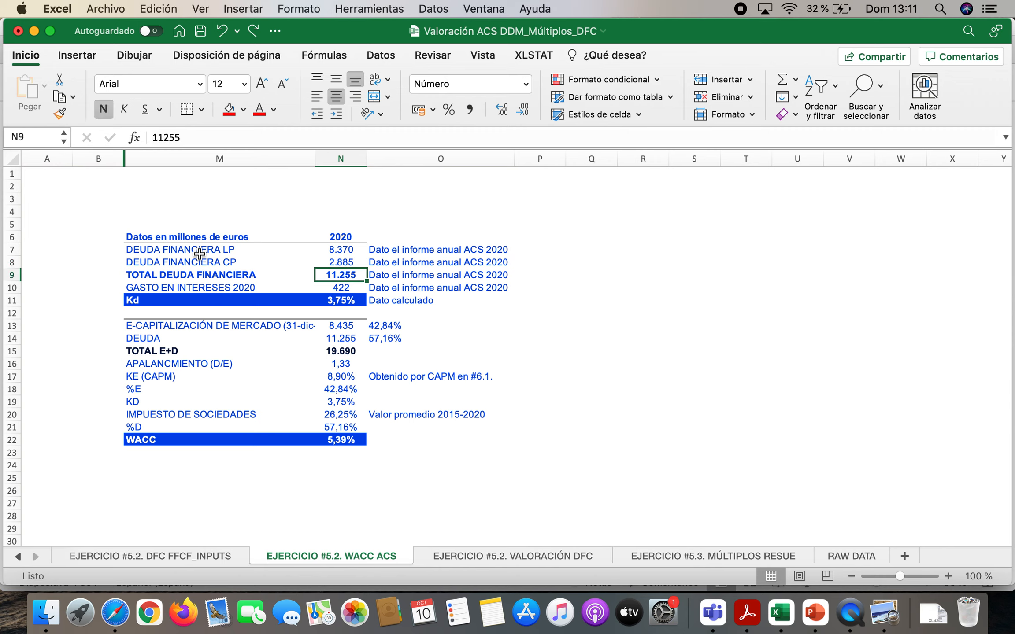
key(Down)
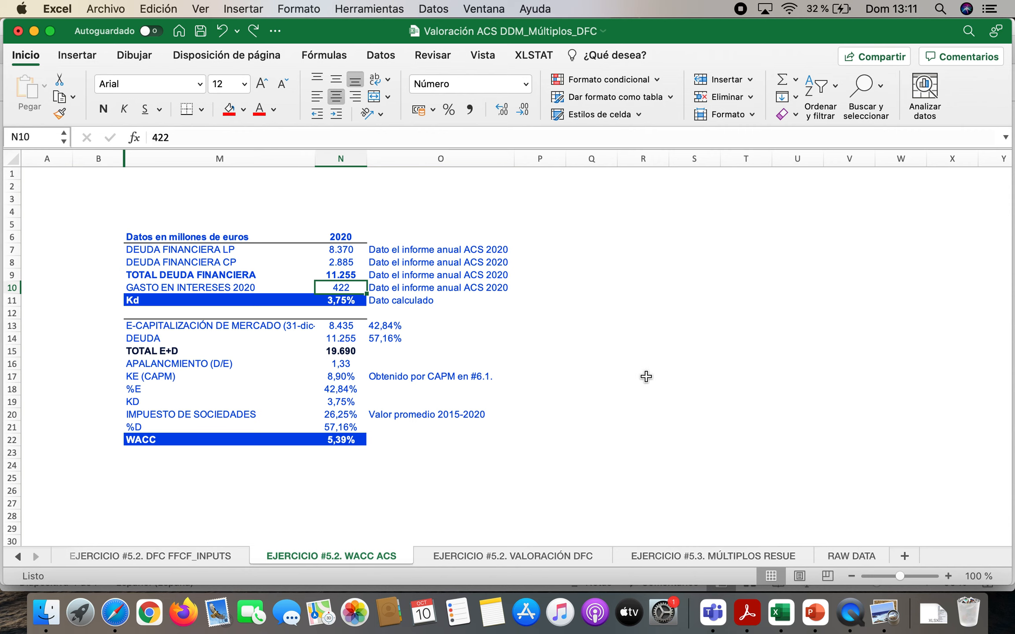
Look up the 2020 Gastos financieros figure in the income statement of the ACS report PDF in Acrobat Reader and return to Excel
click(748, 615)
scroll(573, 437, down, 20)
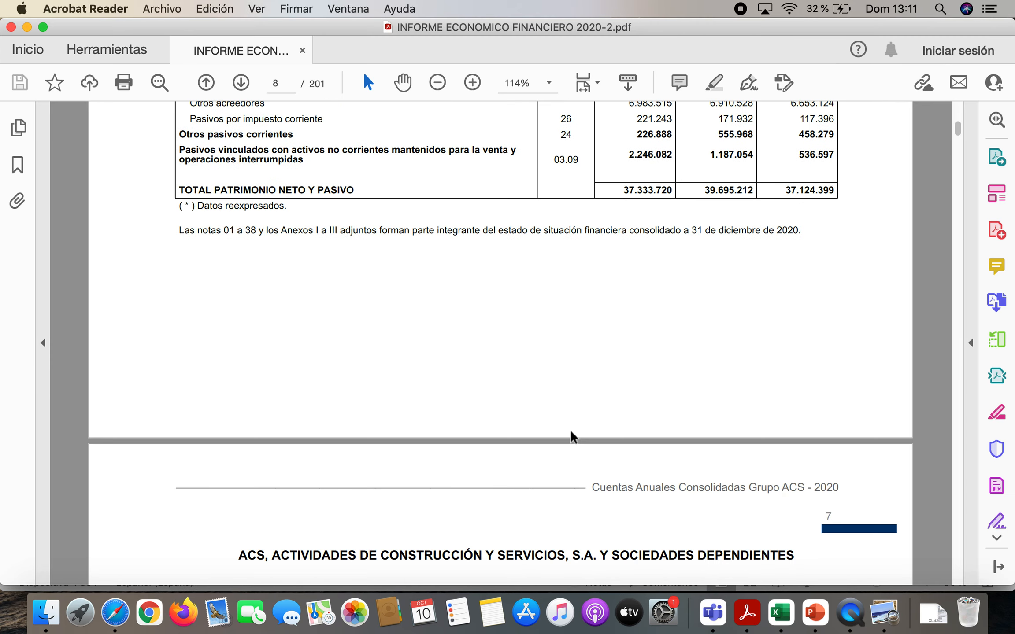
scroll(573, 437, down, 8)
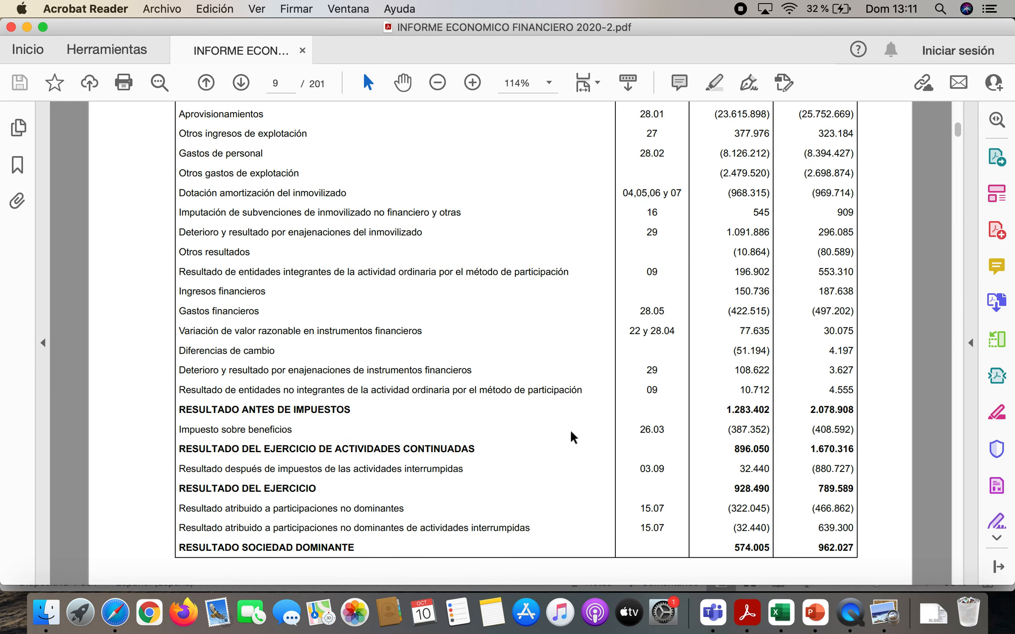
drag(182, 313, 272, 331)
click(741, 313)
click(781, 612)
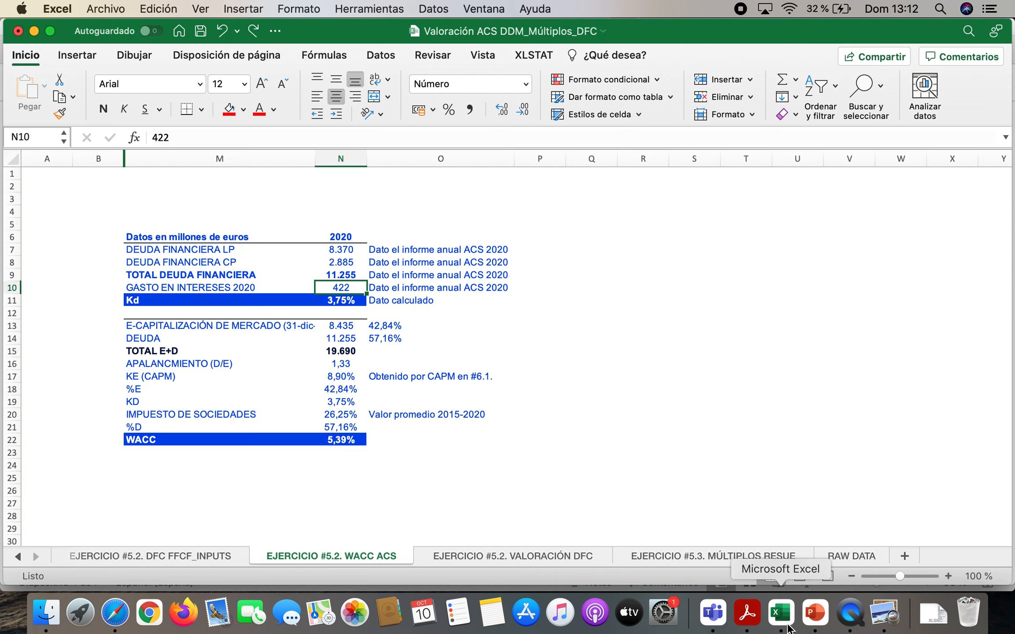
Check the Kd formula in N11 and the market capitalization and DEUDA entries in M13:N14
click(347, 304)
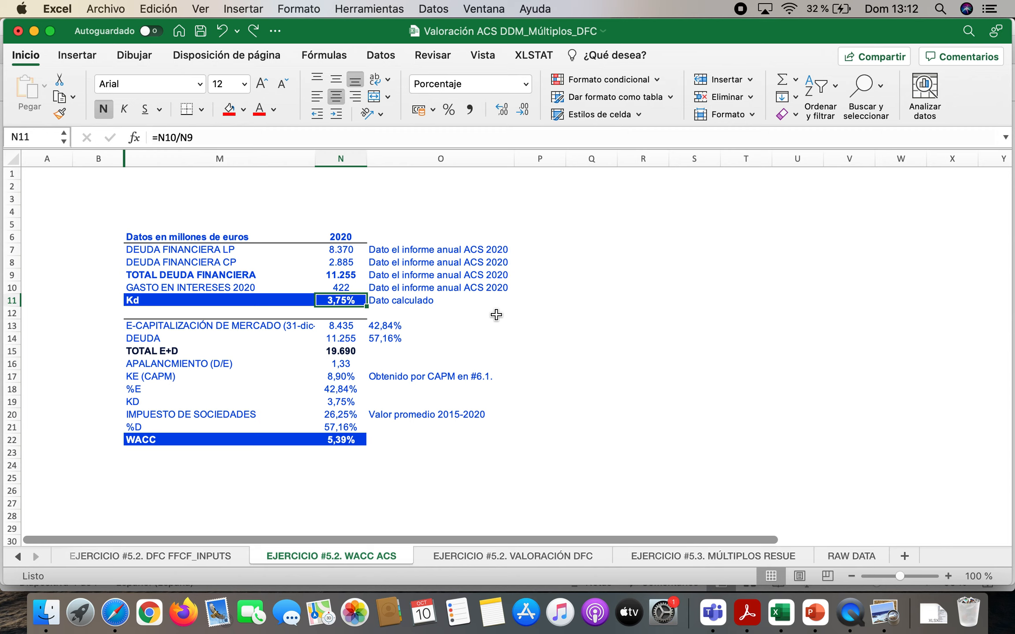
key(Down)
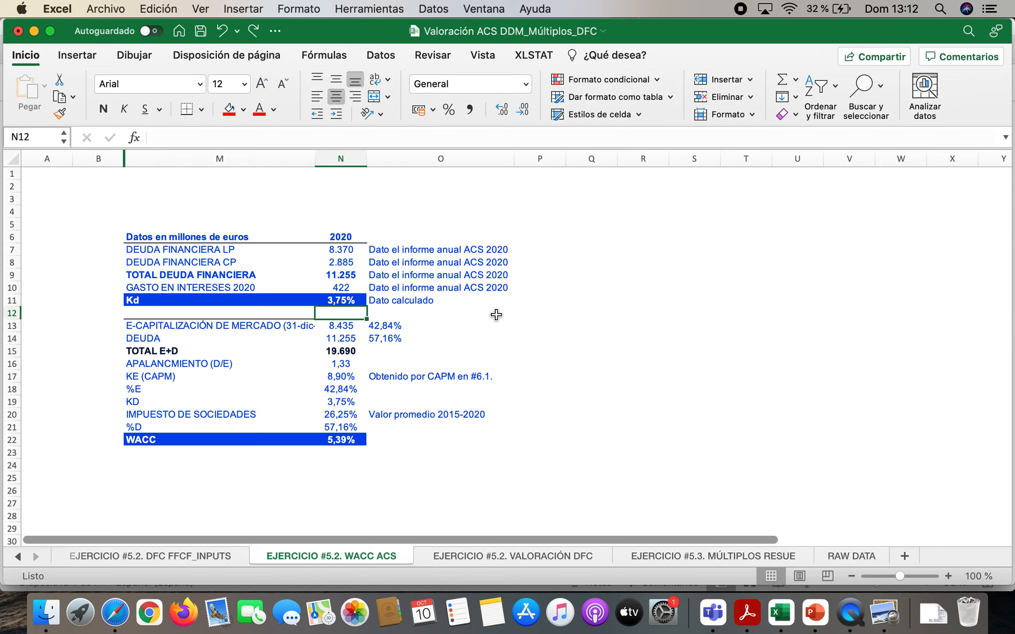
key(Down)
key(Left)
key(Down)
key(Up)
key(Down)
key(Up)
key(Down)
key(Up)
key(Down)
key(Right)
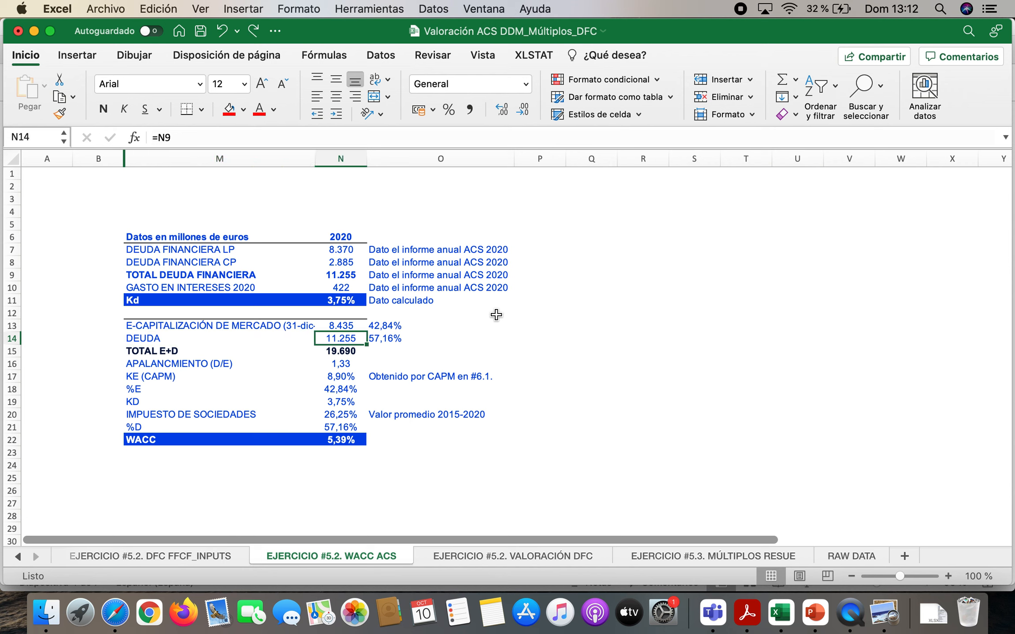
Trace DEUDA in N14 to N9, and check the market cap, shares and market price in E9:G11 on the EJERCICIO #5 RESUMEN FINAL sheet
click(350, 275)
click(342, 339)
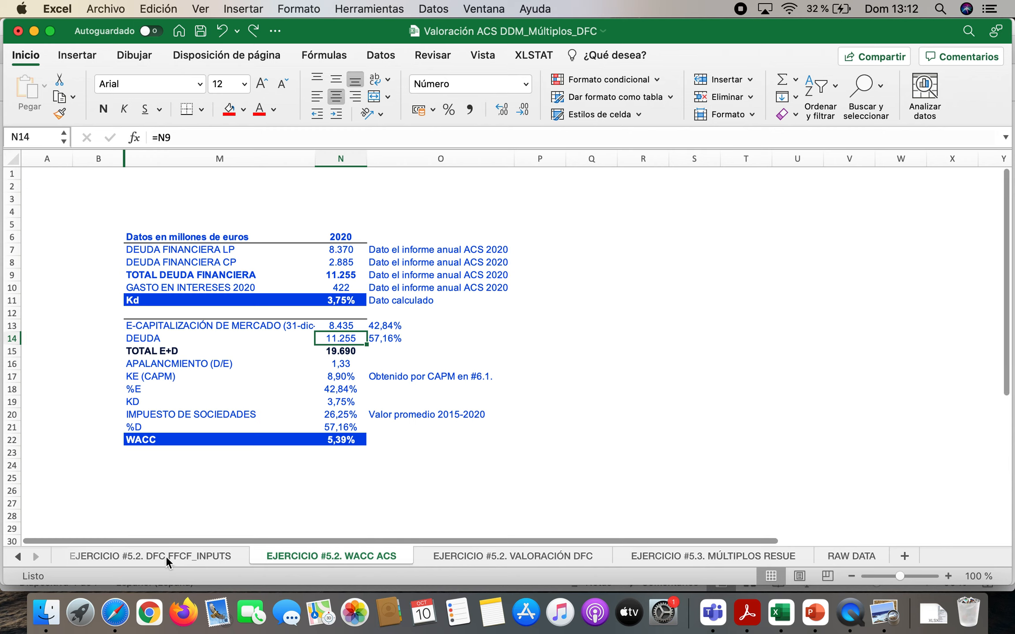
click(17, 557)
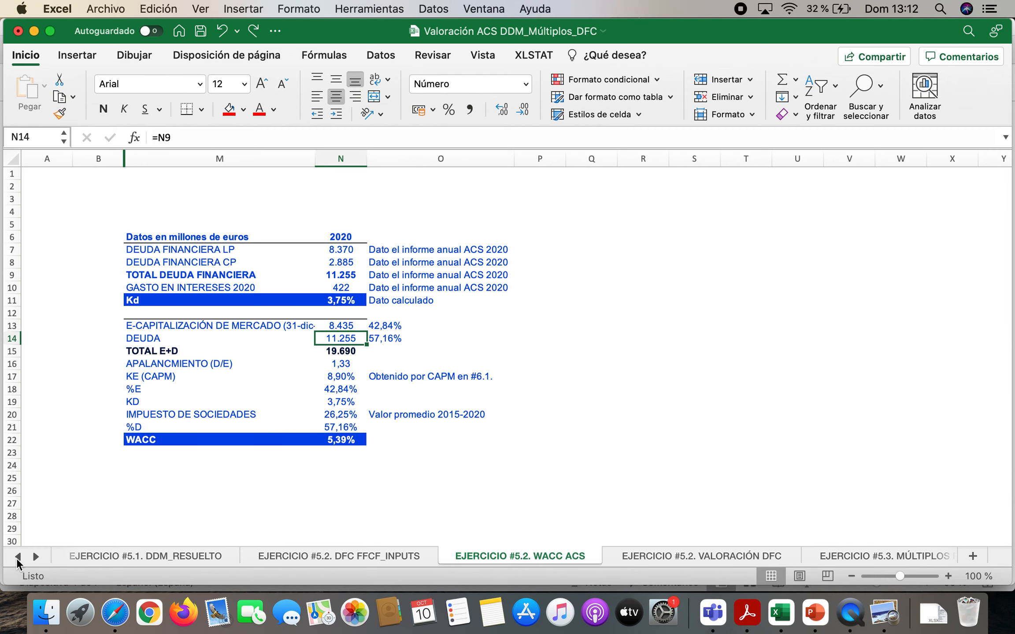
click(17, 557)
click(161, 554)
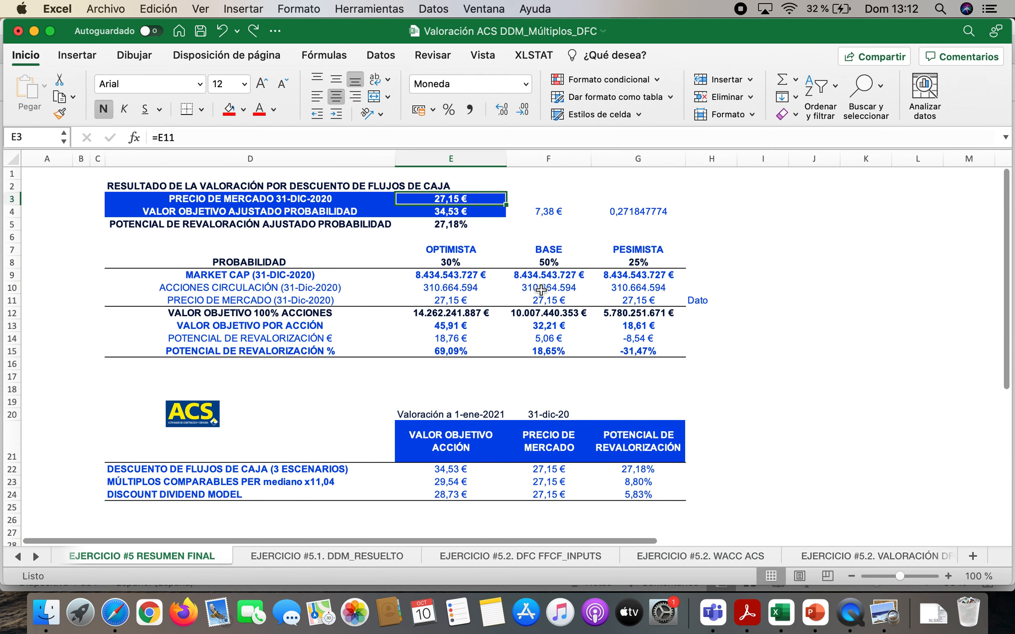
drag(450, 276, 641, 276)
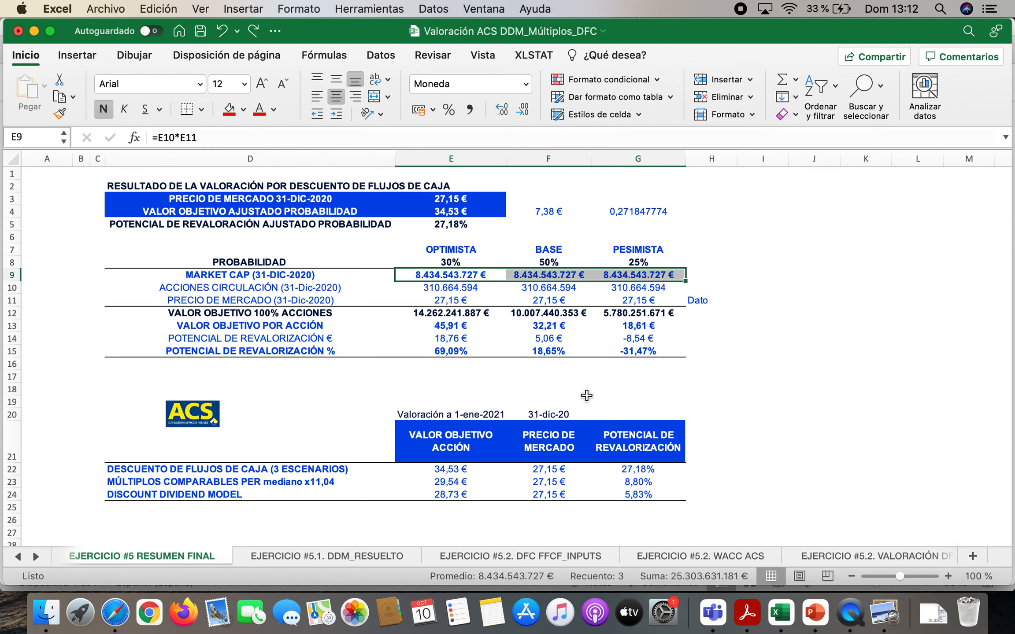
click(449, 289)
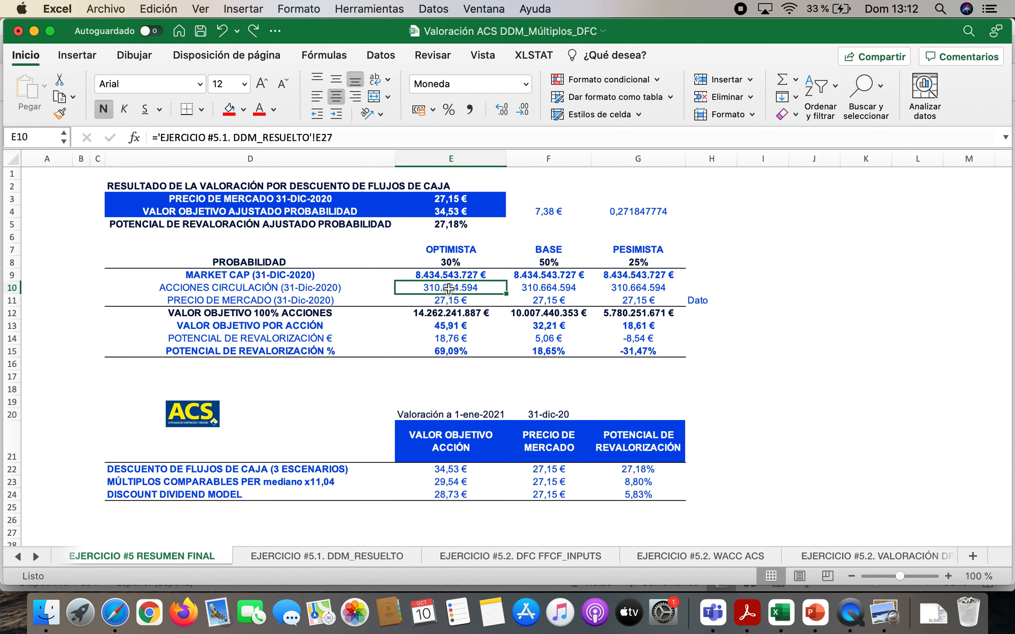
click(449, 302)
Return to the EJERCICIO #5.2. WACC ACS sheet and check how TOTAL E+D in N15 adds market capitalization and debt
click(716, 557)
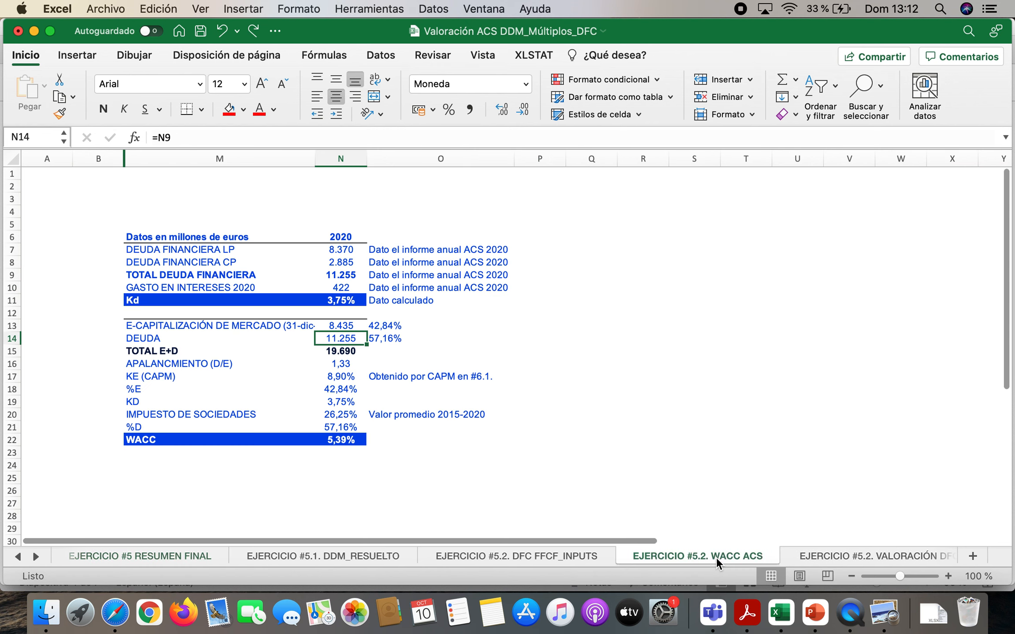
click(357, 326)
double_click(348, 352)
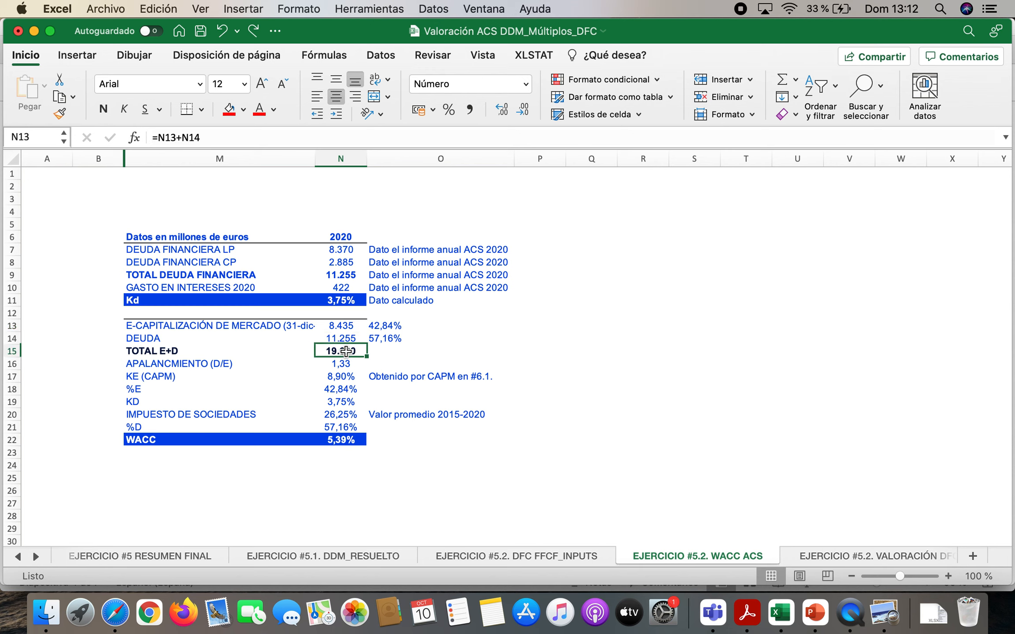
key(Return)
key(Up)
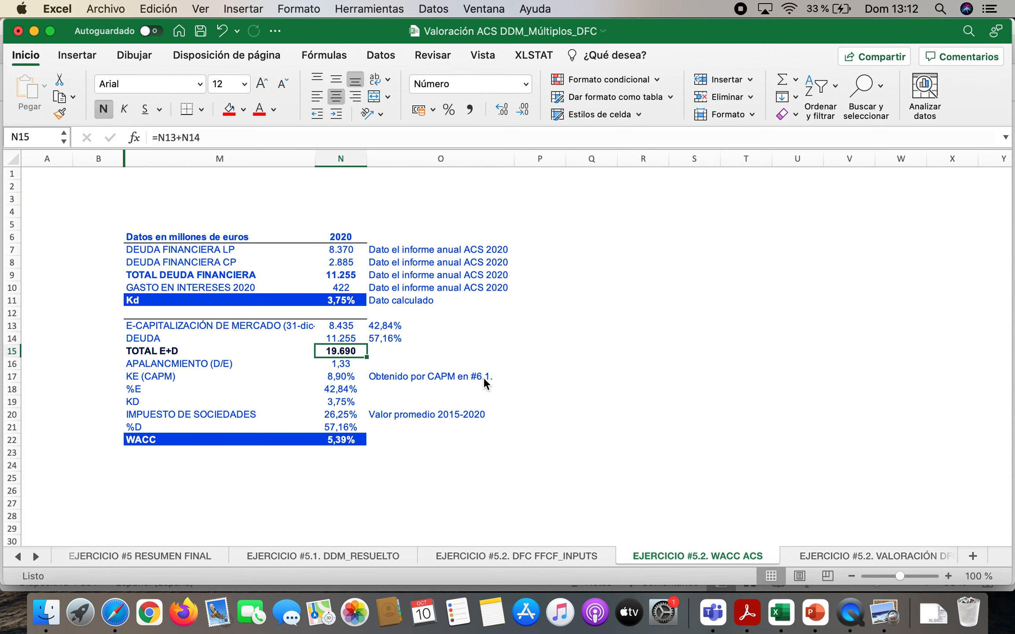
click(347, 326)
click(344, 338)
Check the equity and debt weights in O13:O14 against the amounts in N13:N14
double_click(384, 326)
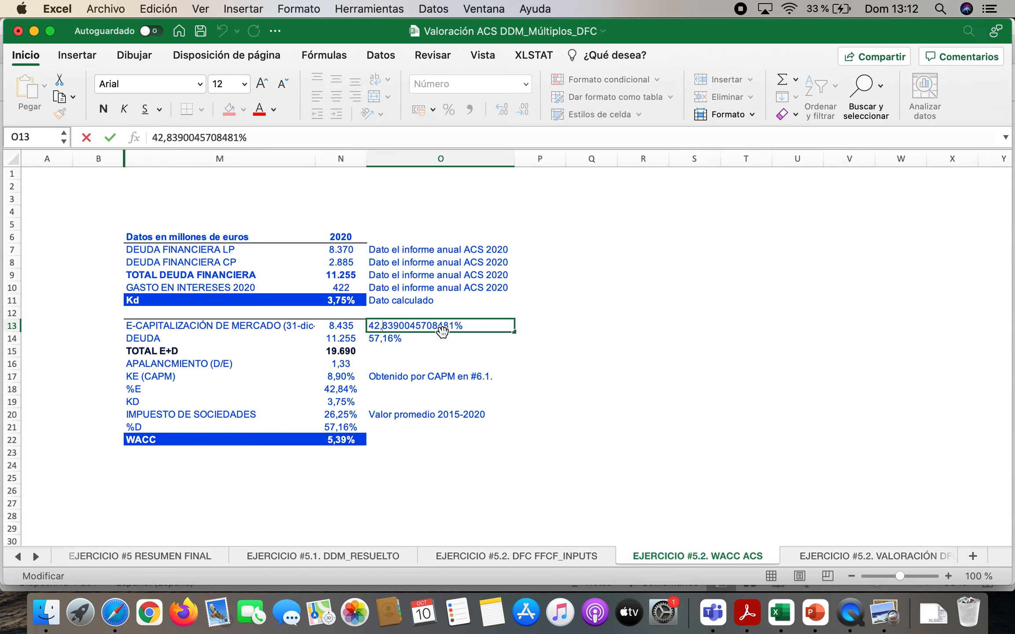
key(Escape)
key(Left)
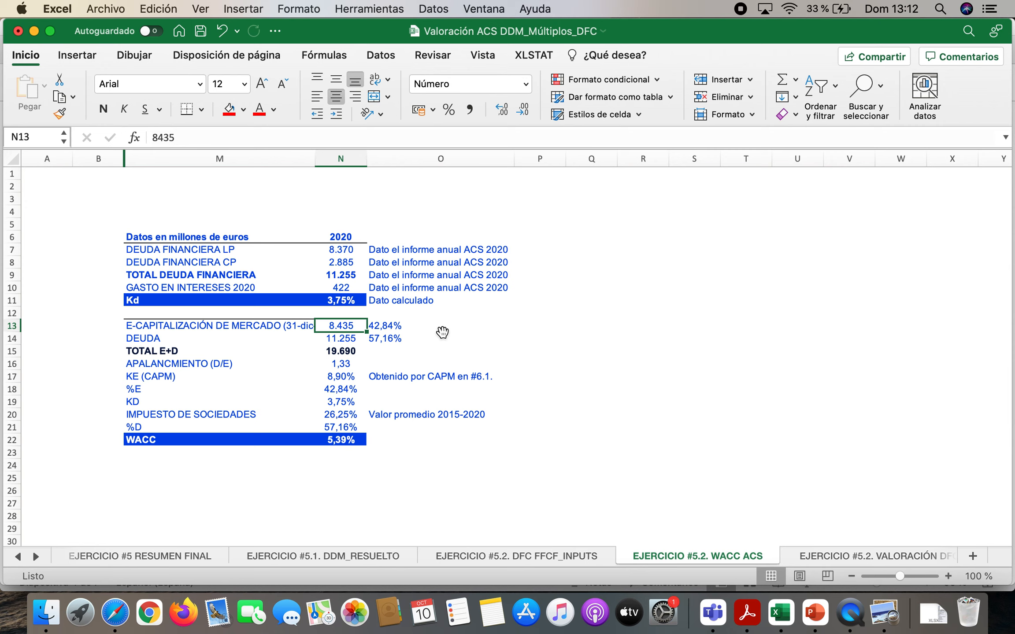
key(Down)
key(Right)
key(Up)
key(Down)
key(Up)
key(Down)
key(Up)
key(Down)
key(Down)
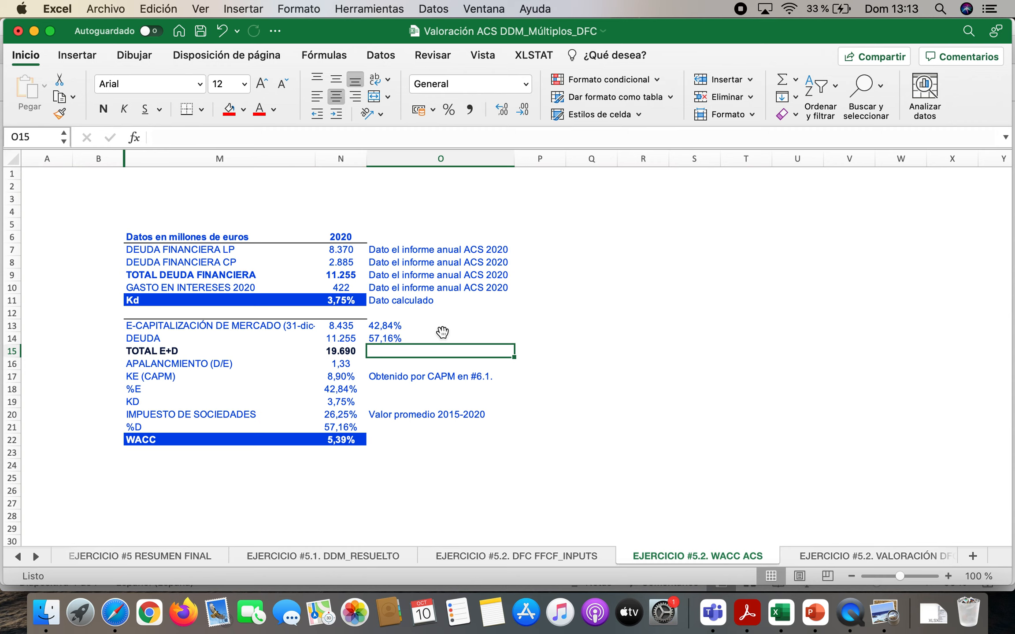
Review the WACC inputs for Ke, %E, KD, corporate tax and %D in N17:N21, tracing KD to the Kd formula in N11
key(Left)
key(Left)
key(Down)
key(Down)
key(Down)
key(Right)
key(Up)
key(Down)
key(Down)
key(Down)
key(Down)
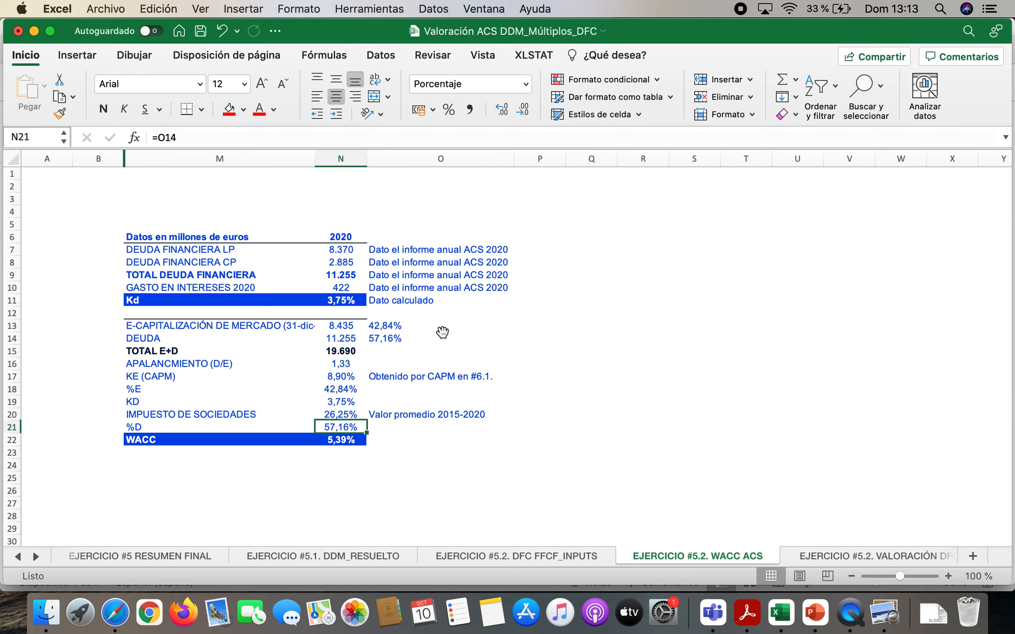
key(Up)
key(Up)
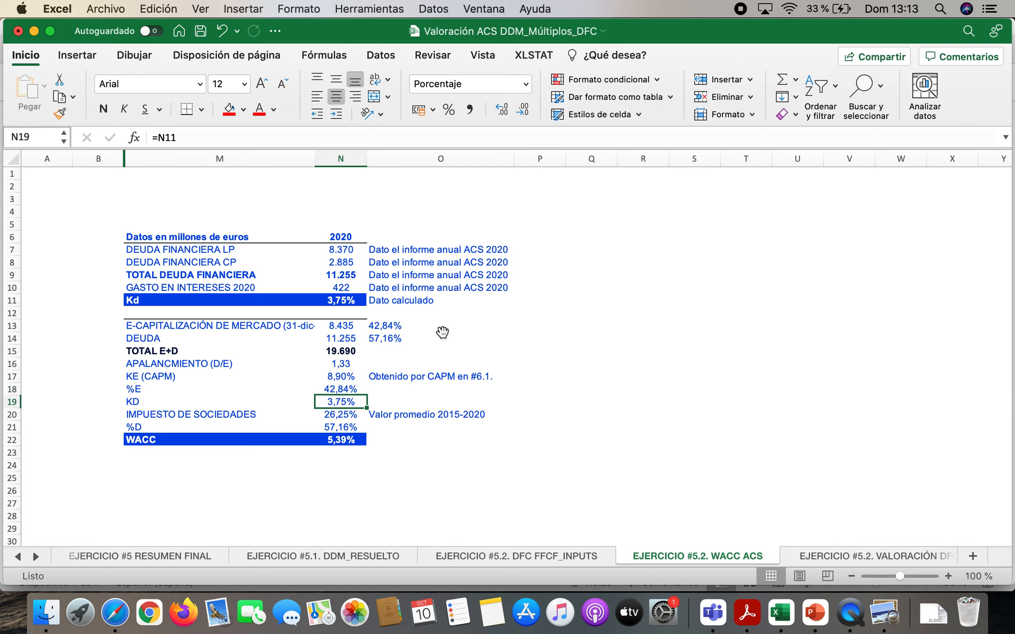
click(343, 299)
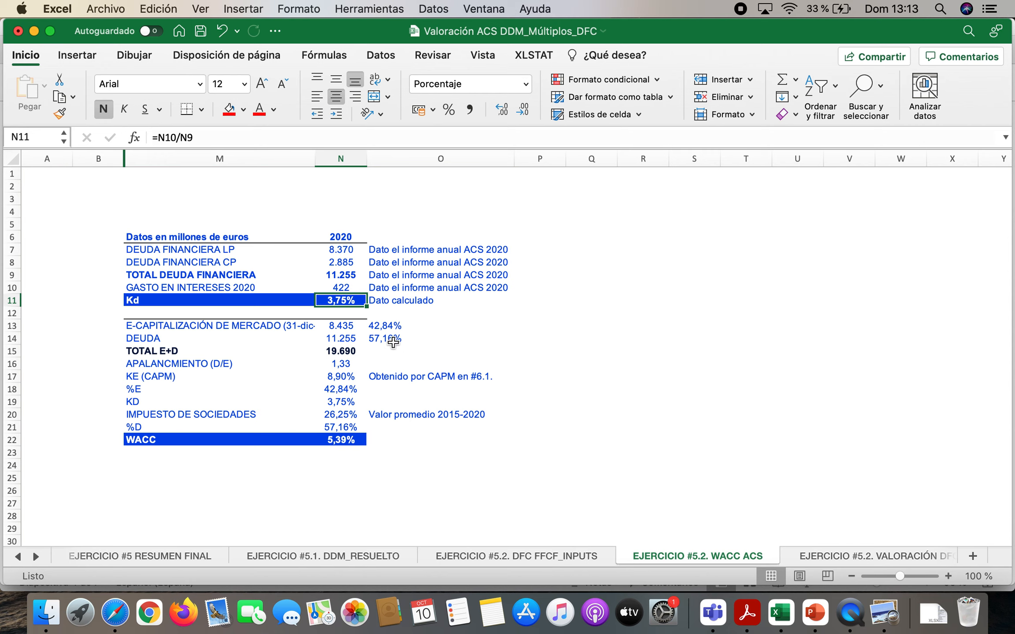
click(345, 375)
Go back to the YouTube video on ACS's beta in Safari, and inspect the WACC formula in N22 in Excel
click(115, 612)
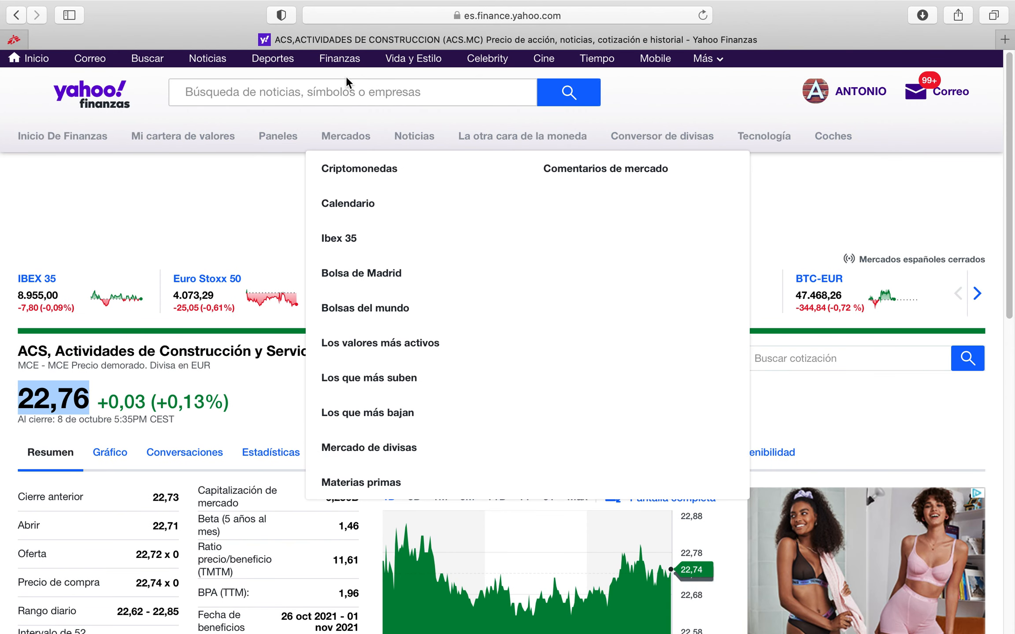
click(17, 15)
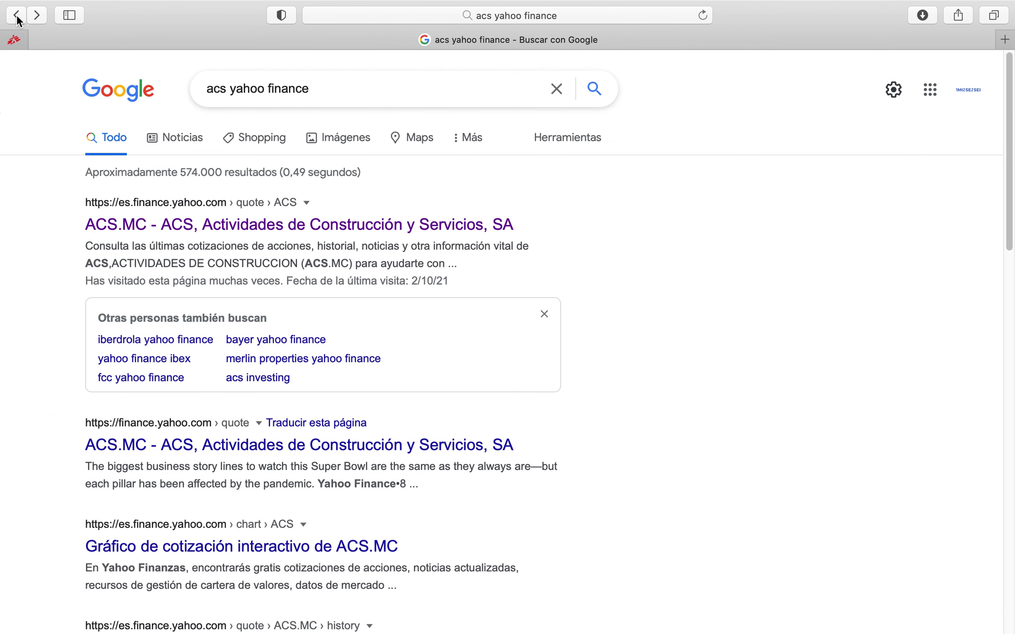
click(17, 17)
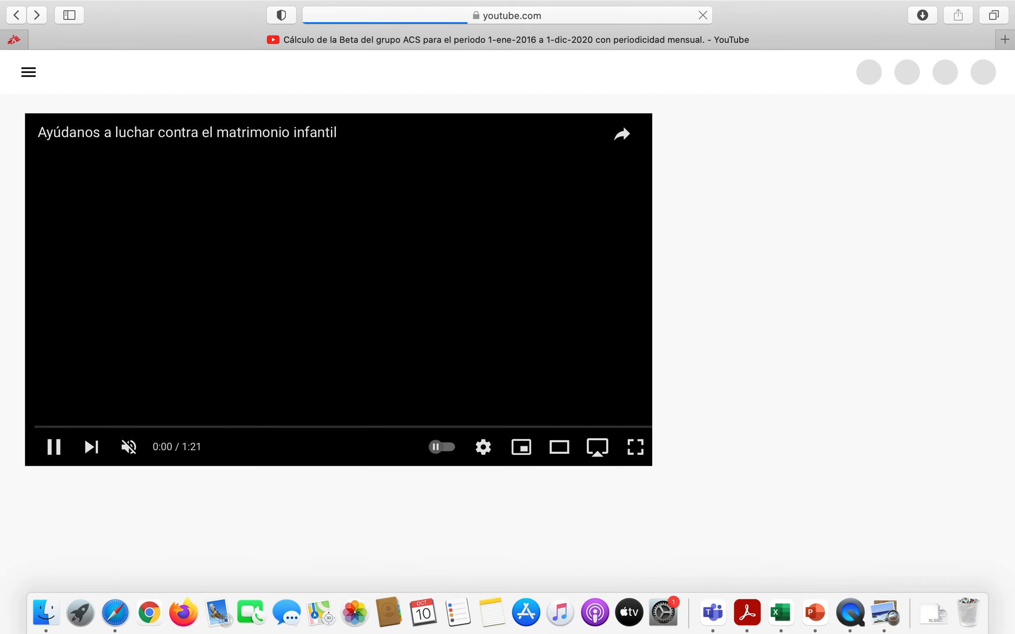
click(779, 617)
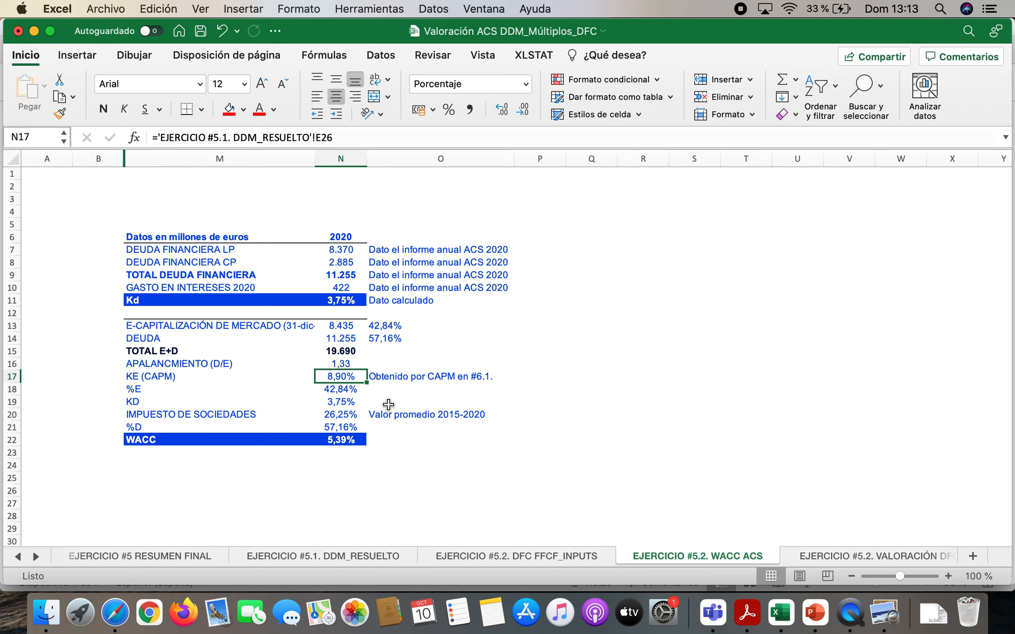
double_click(351, 440)
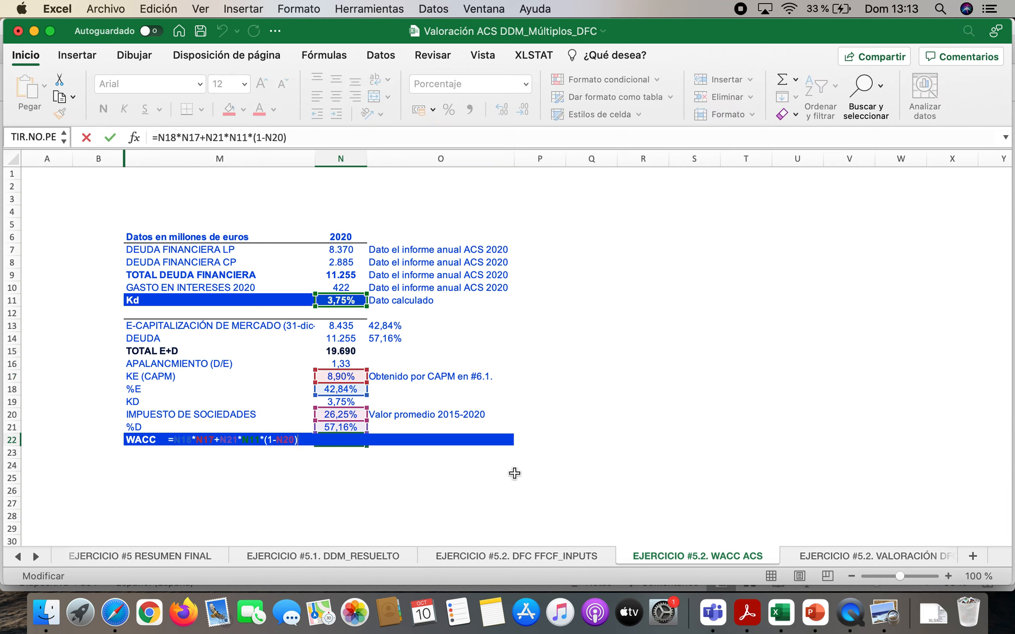
key(Return)
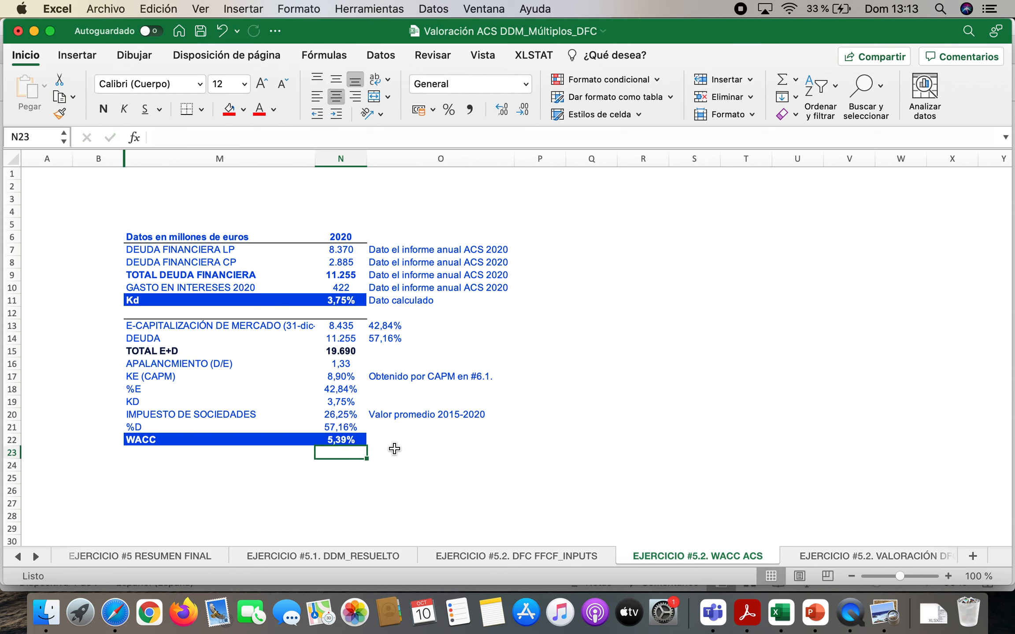
Switch to YouTube in Safari, search for 1minsensei and open the 1minsensei channel
click(115, 611)
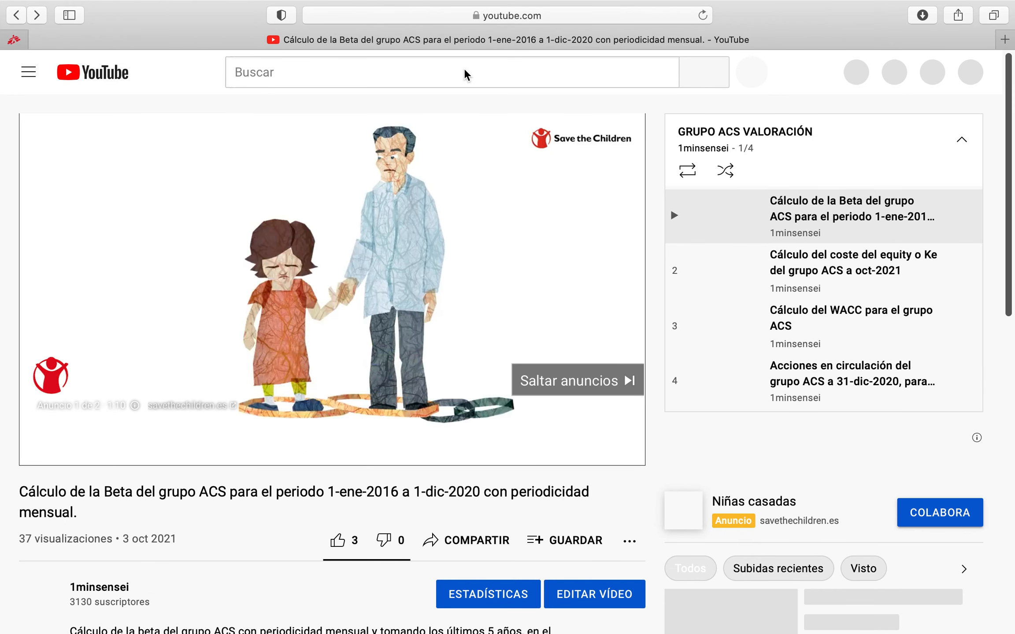
click(464, 71)
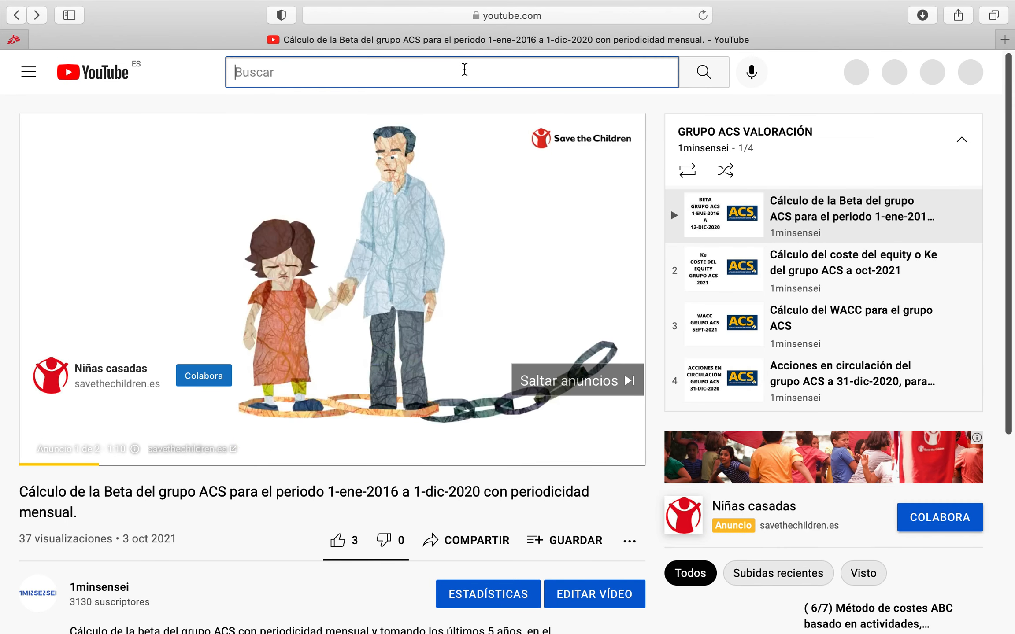
text(1)
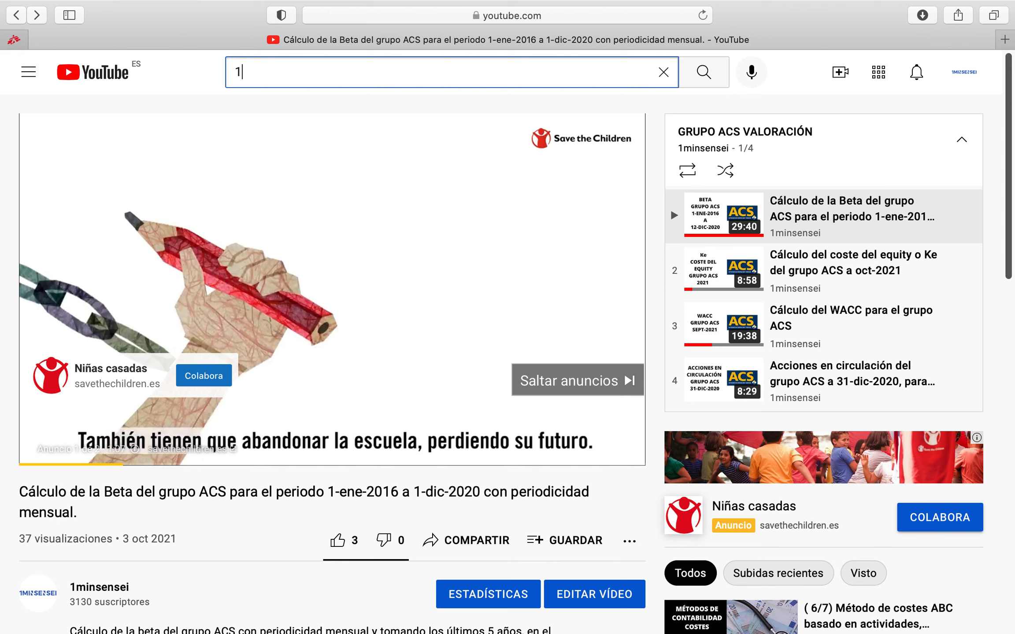
text(minsensei)
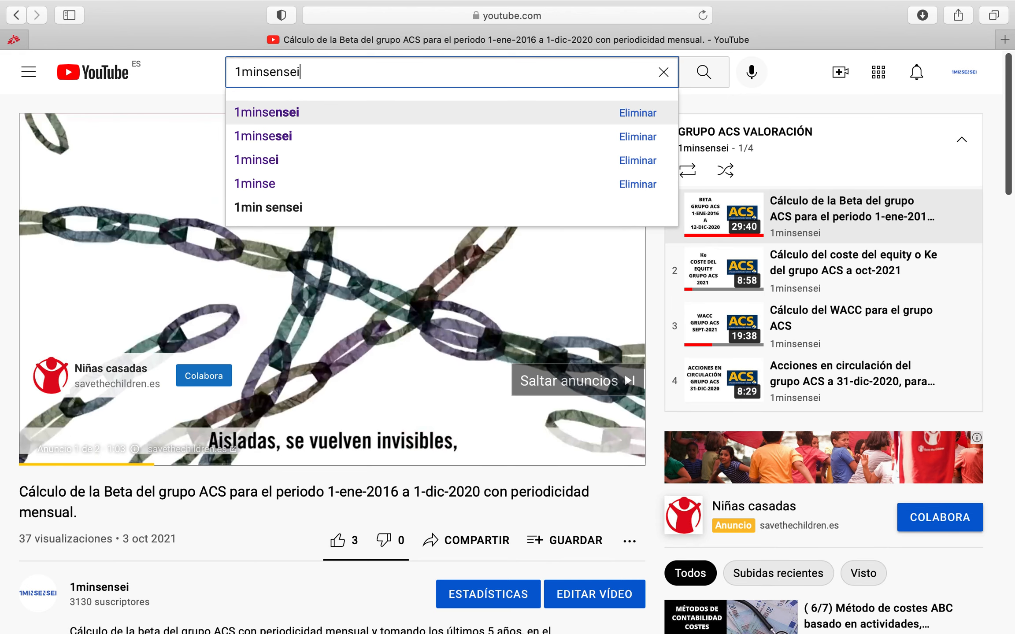
key(Return)
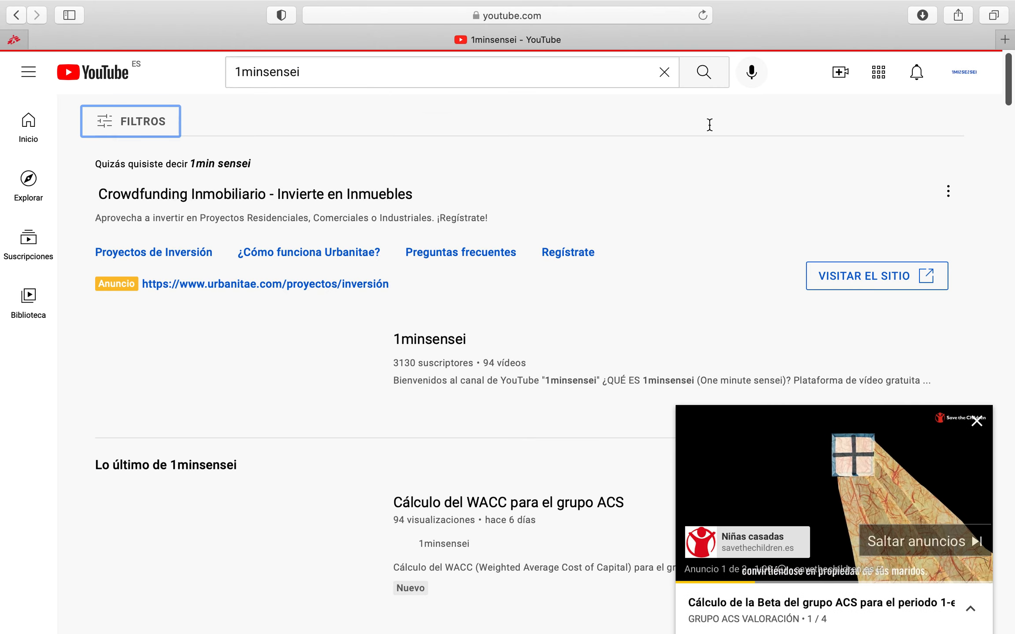
click(438, 341)
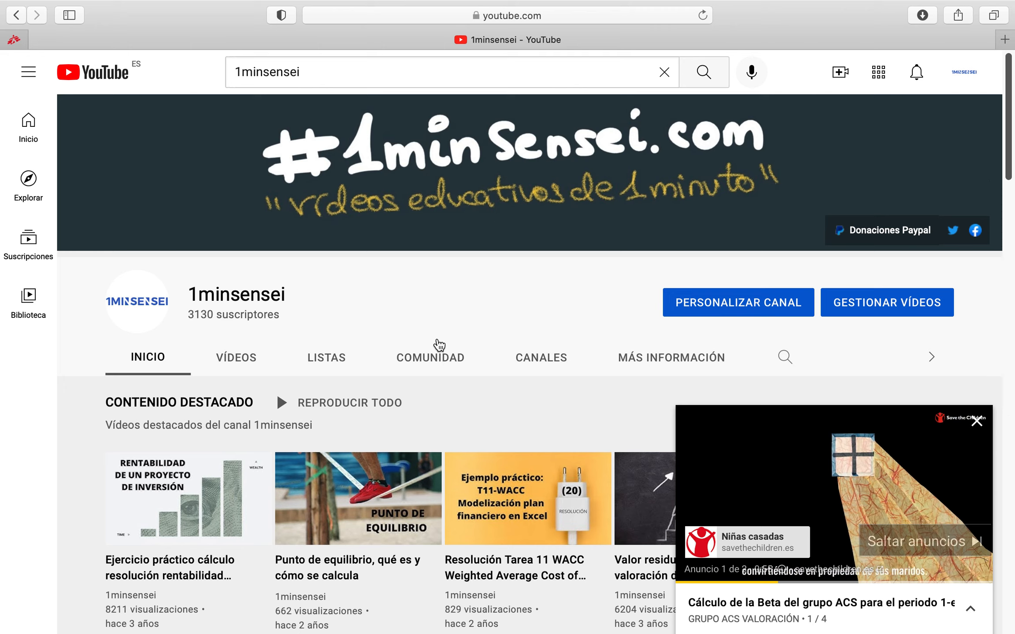
Show the 1minsensei channel's playlists, including GRUPO ACS VALORACIÓN, and close the mini player
click(314, 362)
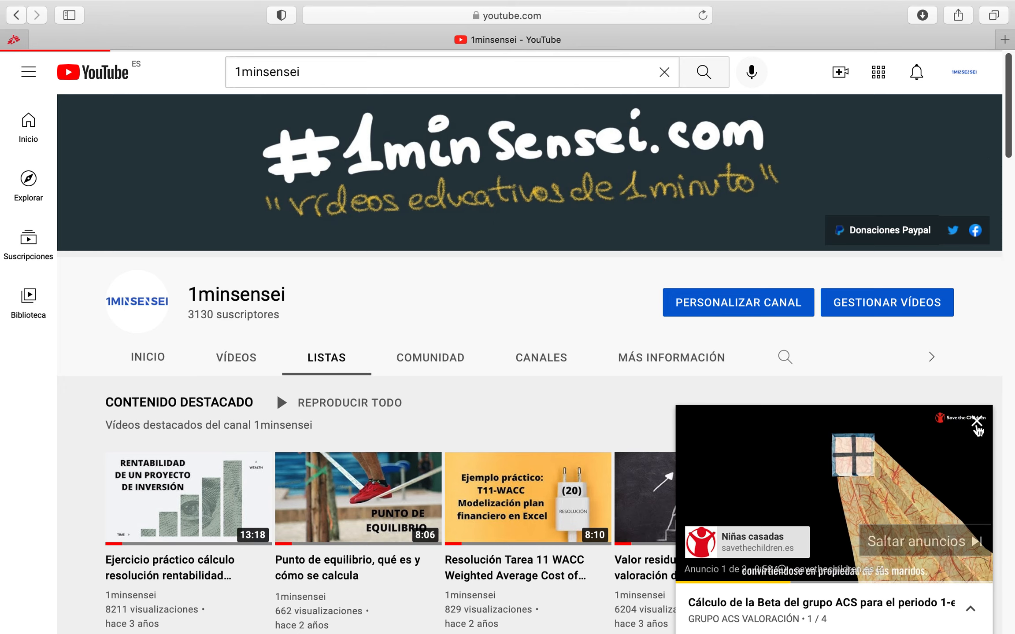
click(976, 425)
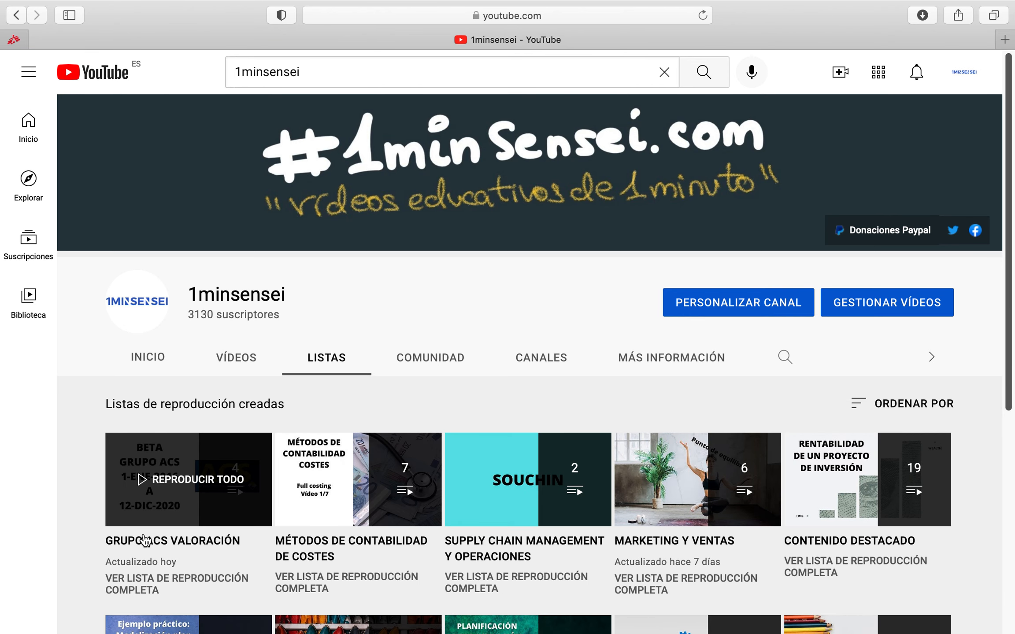
mouse_move(765, 5)
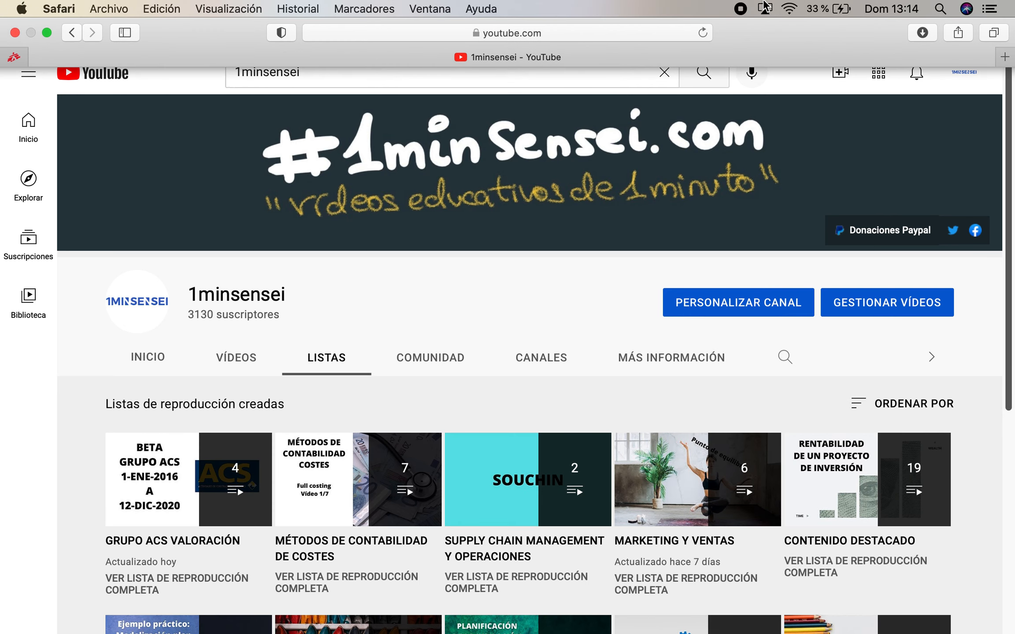